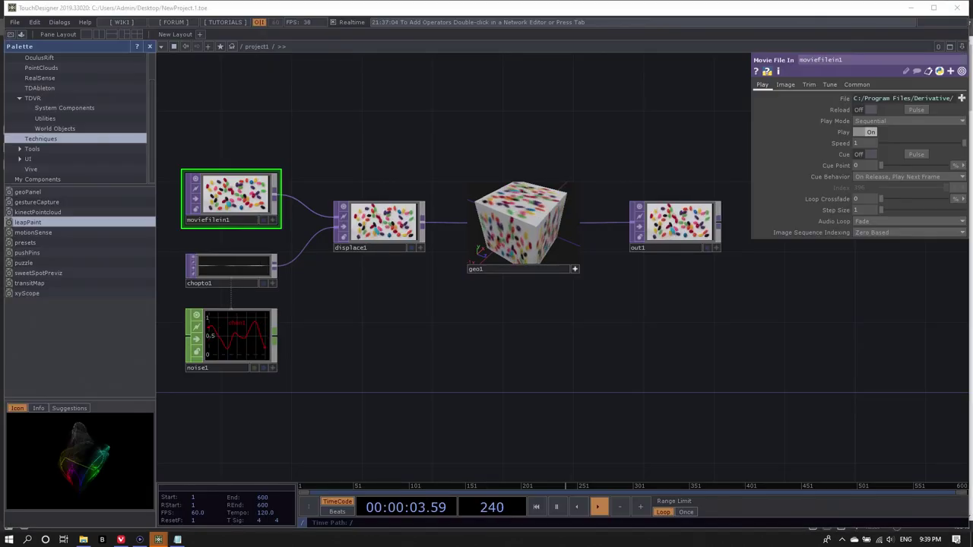
Step: Switch to the web browser and look through the sculpture scan gallery on threedscans.com
{"action": "left_click", "coordinate": [121, 539]}
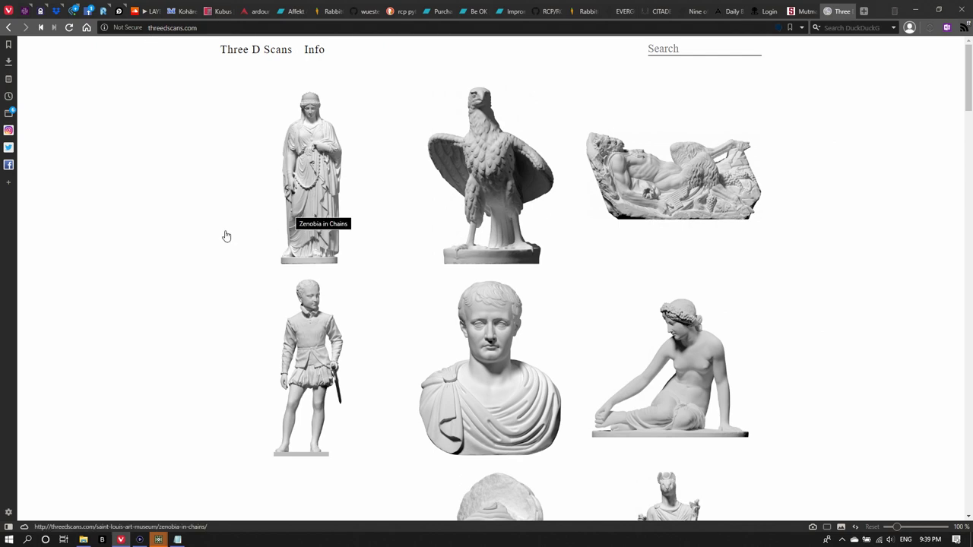
{"action": "scroll", "coordinate": [755, 314], "scroll_direction": "down", "scroll_amount": 15}
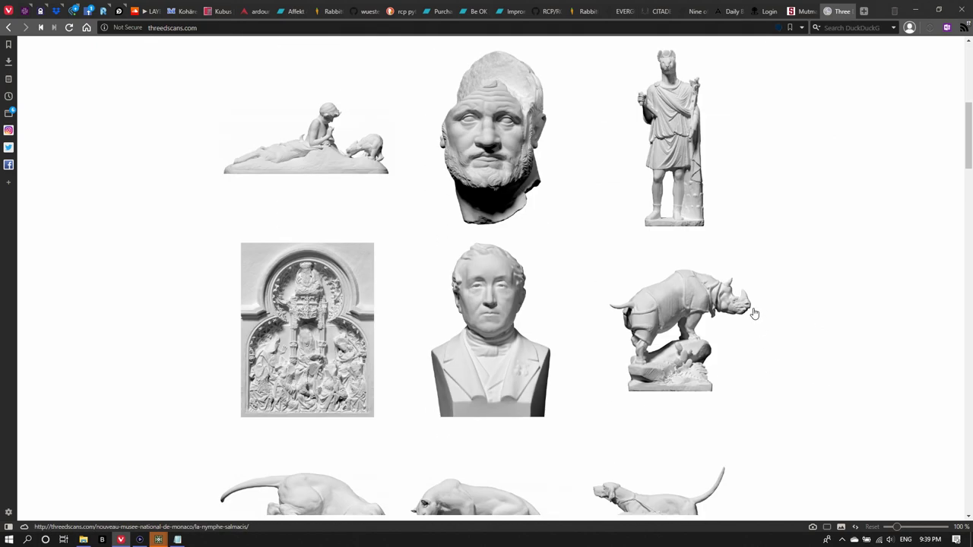
{"action": "scroll", "coordinate": [754, 313], "scroll_direction": "down", "scroll_amount": 20}
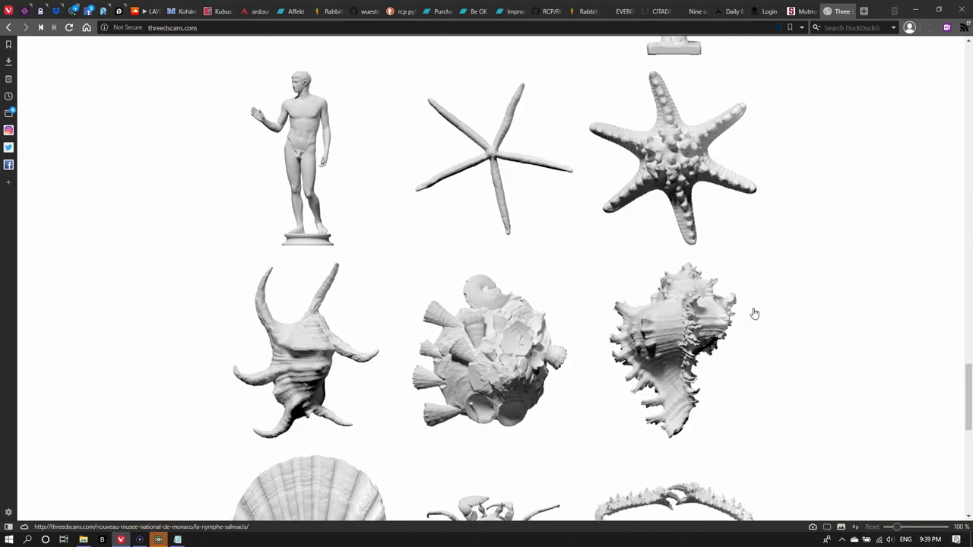
{"action": "scroll", "coordinate": [806, 369], "scroll_direction": "up", "scroll_amount": 20}
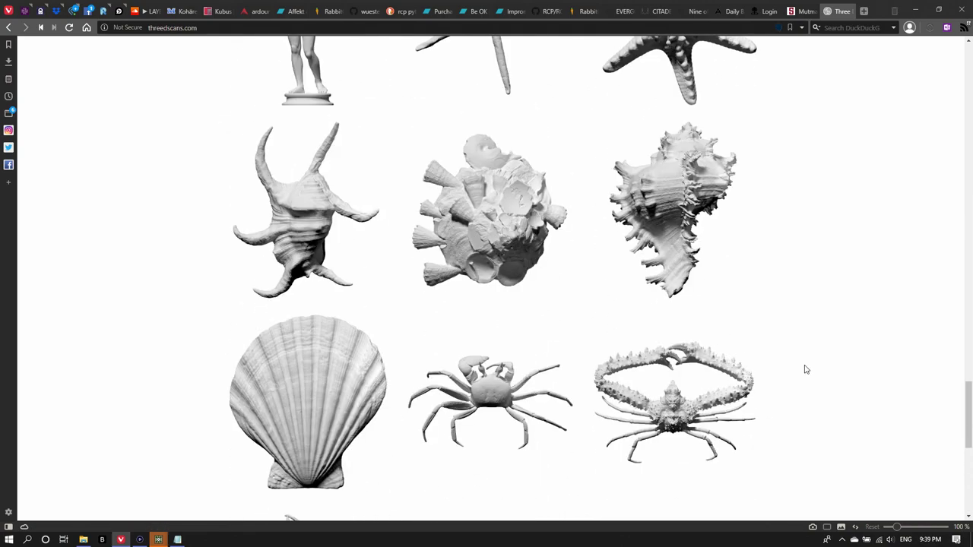
{"action": "scroll", "coordinate": [806, 369], "scroll_direction": "up", "scroll_amount": 8}
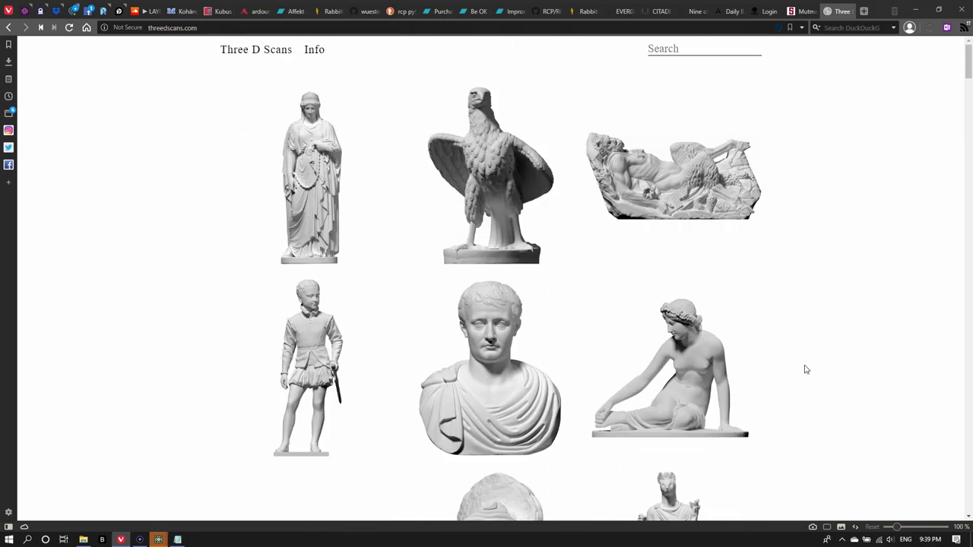
Step: Read the site's usage terms on its Info page, and open the Napoléon Ier bust scan from the gallery
{"action": "left_click", "coordinate": [323, 58]}
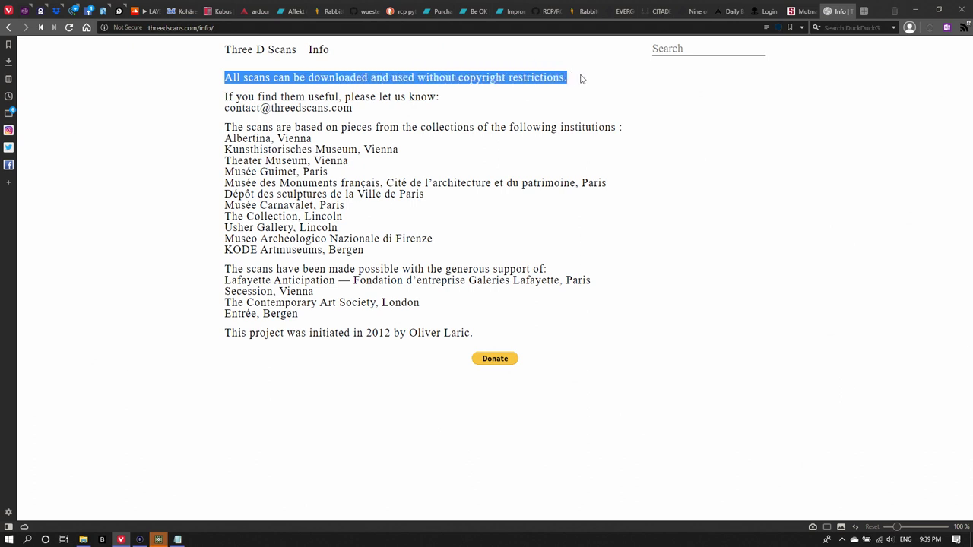
{"action": "left_click", "coordinate": [581, 80]}
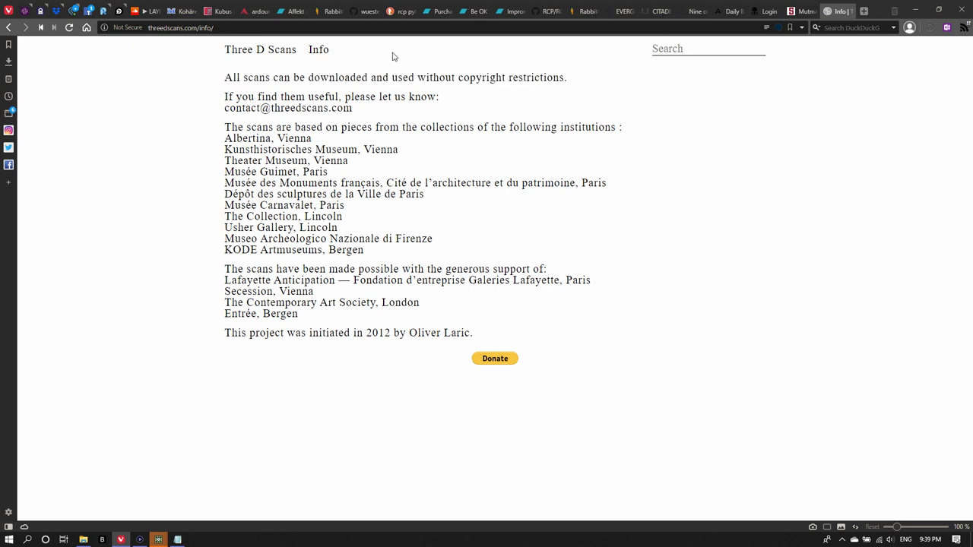
{"action": "left_click", "coordinate": [273, 53]}
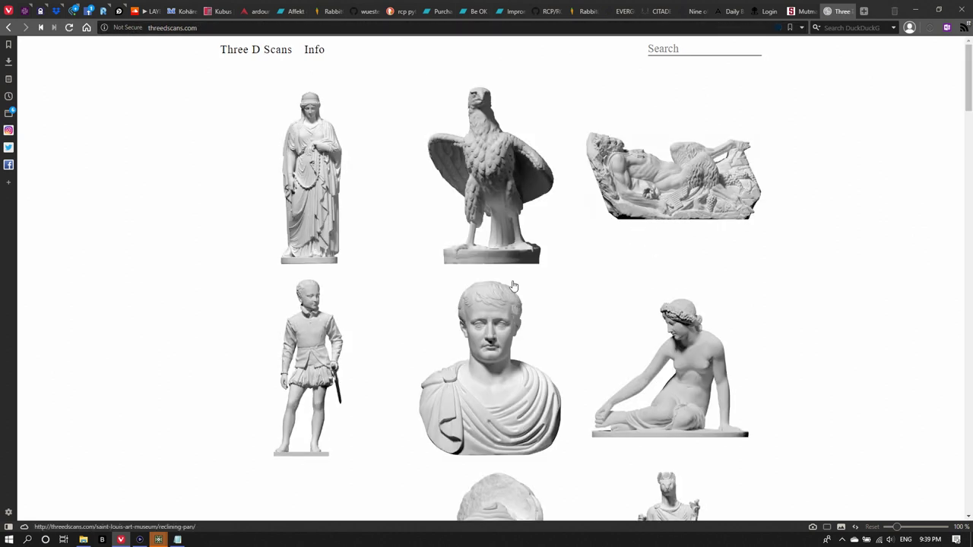
{"action": "left_click", "coordinate": [498, 363]}
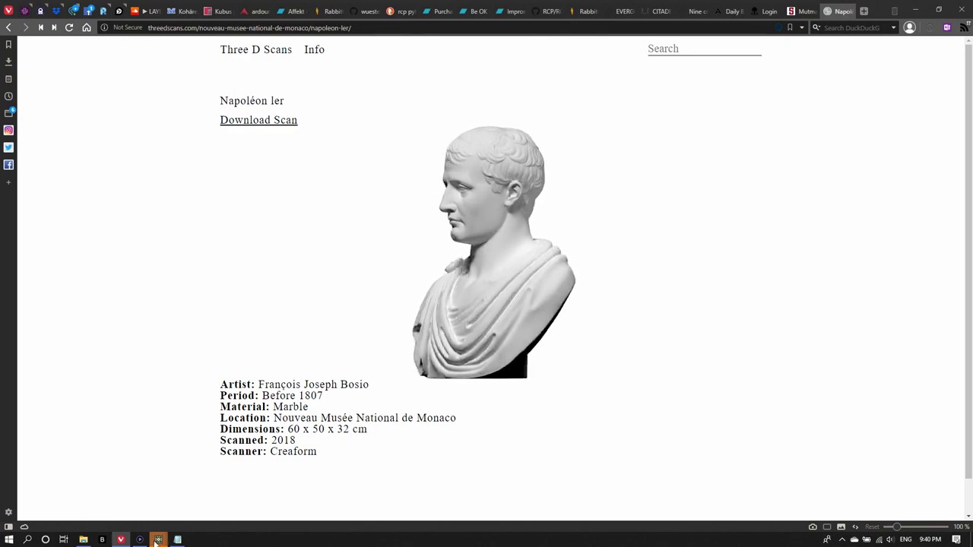
Step: Switch to TouchDesigner, maximize its window and delete all the default operators in project1
{"action": "mouse_move", "coordinate": [158, 540]}
{"action": "left_click", "coordinate": [199, 508]}
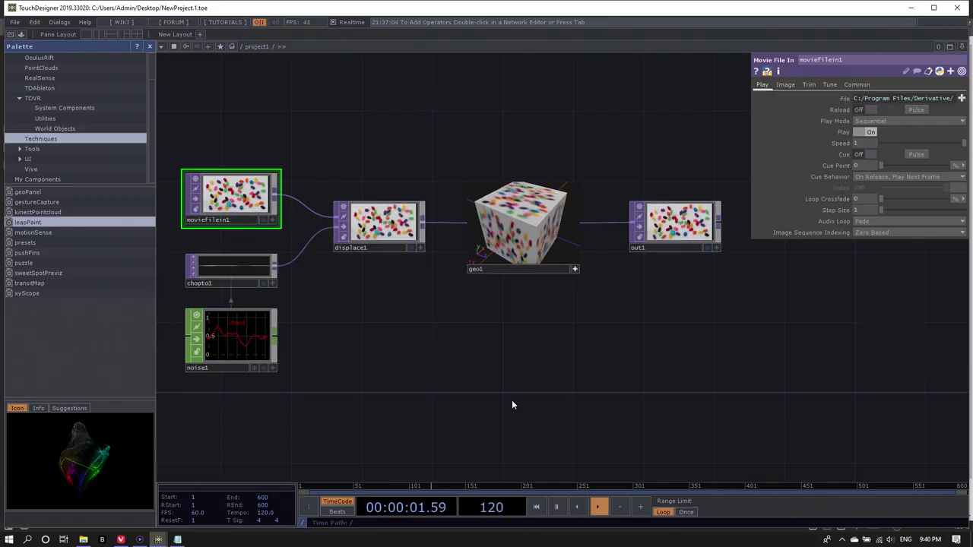
{"action": "left_click", "coordinate": [933, 8]}
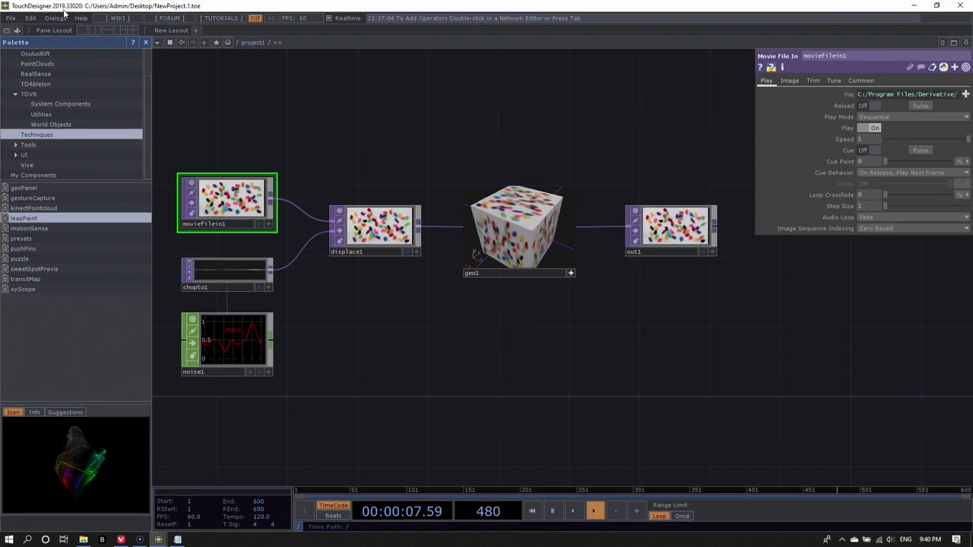
{"action": "left_click_drag", "start_coordinate": [290, 125], "coordinate": [319, 138]}
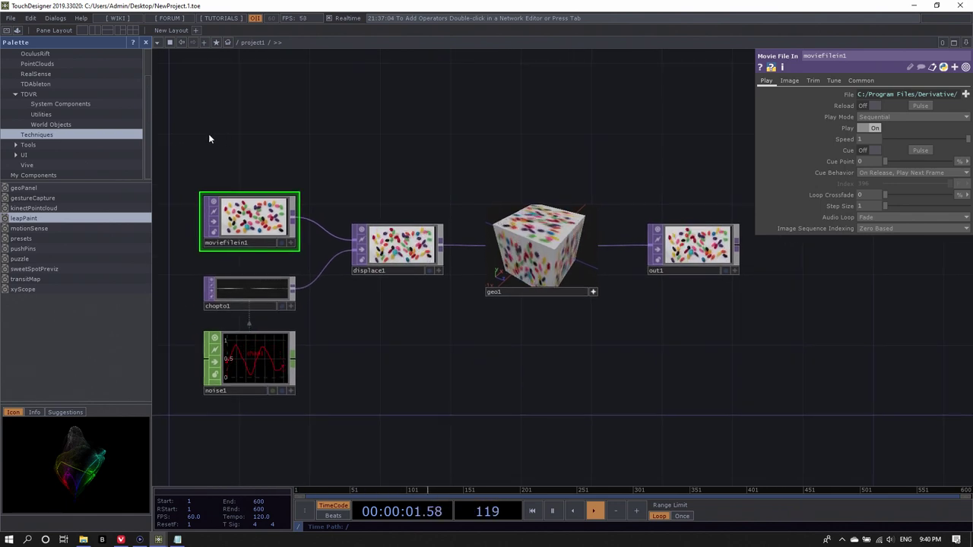
{"action": "left_click_drag", "start_coordinate": [209, 135], "coordinate": [770, 414]}
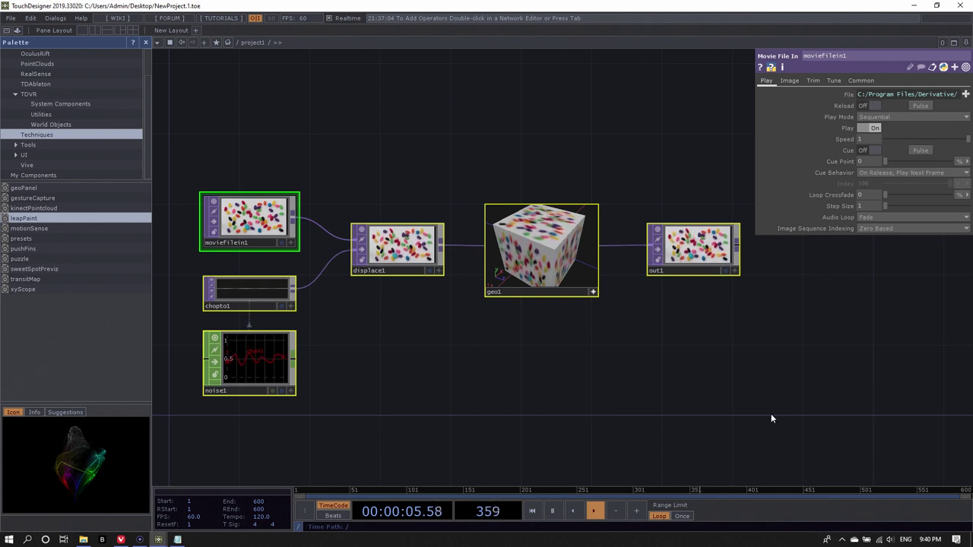
{"action": "key", "text": "Delete"}
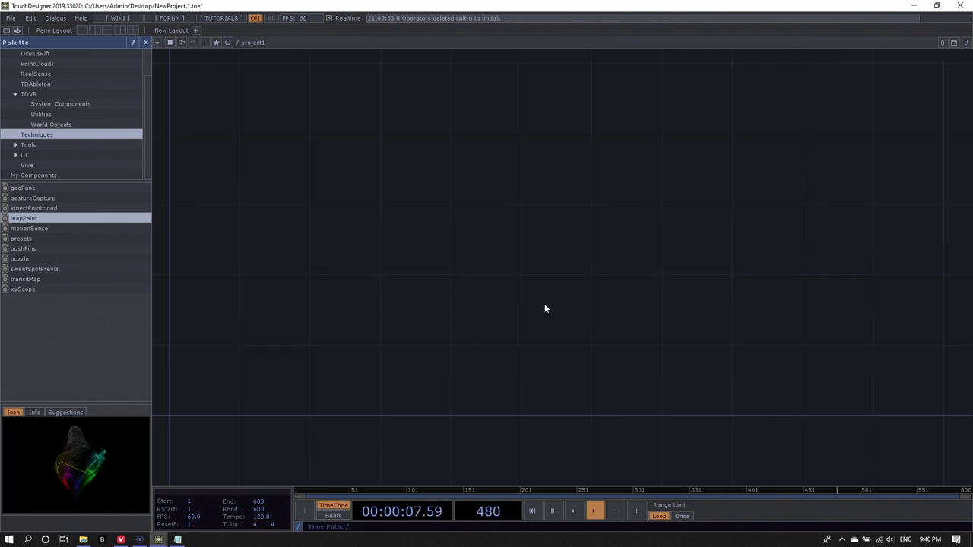
Step: Add the arcBallCamera component from the palette's Tools collection to the empty project1 network
{"action": "left_click", "coordinate": [64, 143]}
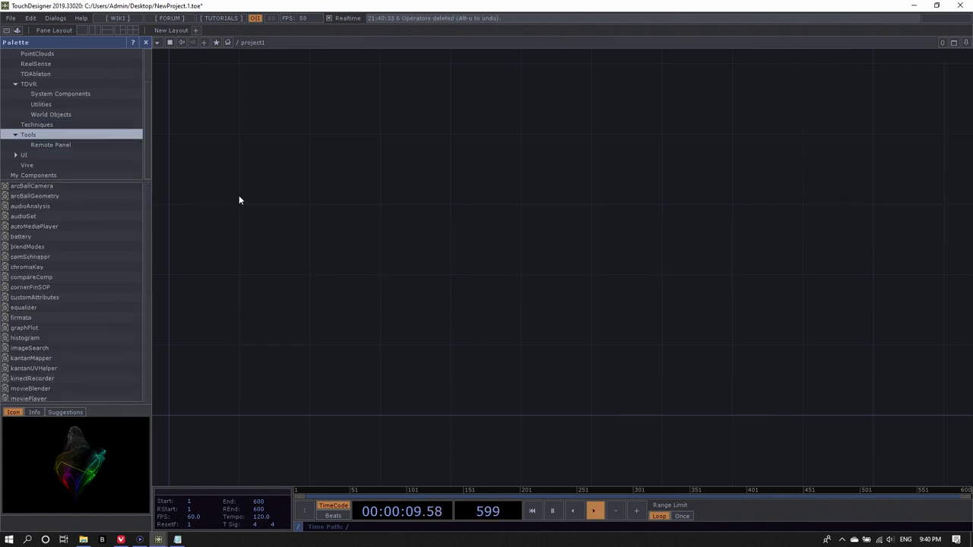
{"action": "scroll", "coordinate": [128, 227], "scroll_direction": "up", "scroll_amount": 1}
{"action": "left_click", "coordinate": [79, 188]}
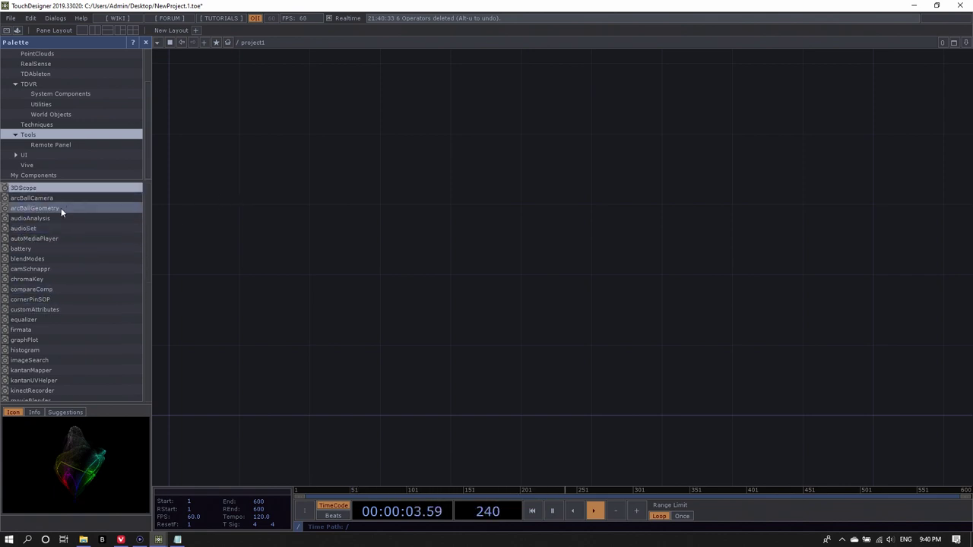
{"action": "left_click", "coordinate": [60, 198]}
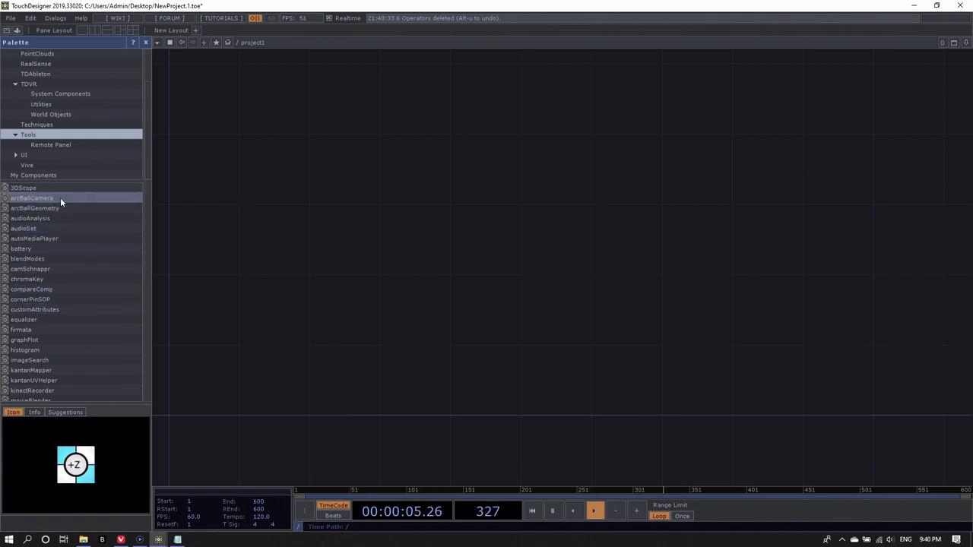
{"action": "left_click", "coordinate": [67, 135]}
{"action": "left_click", "coordinate": [476, 240]}
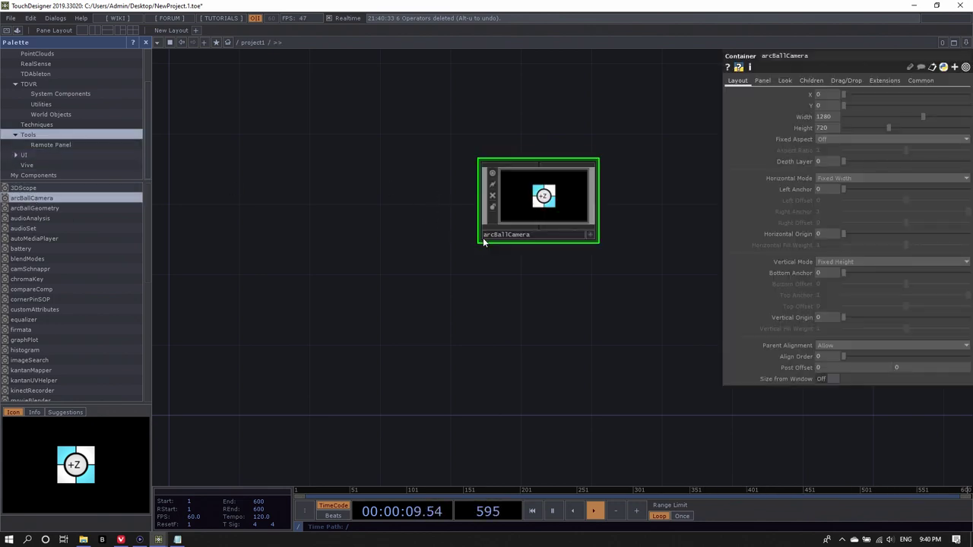
{"action": "left_click_drag", "start_coordinate": [555, 243], "coordinate": [473, 293]}
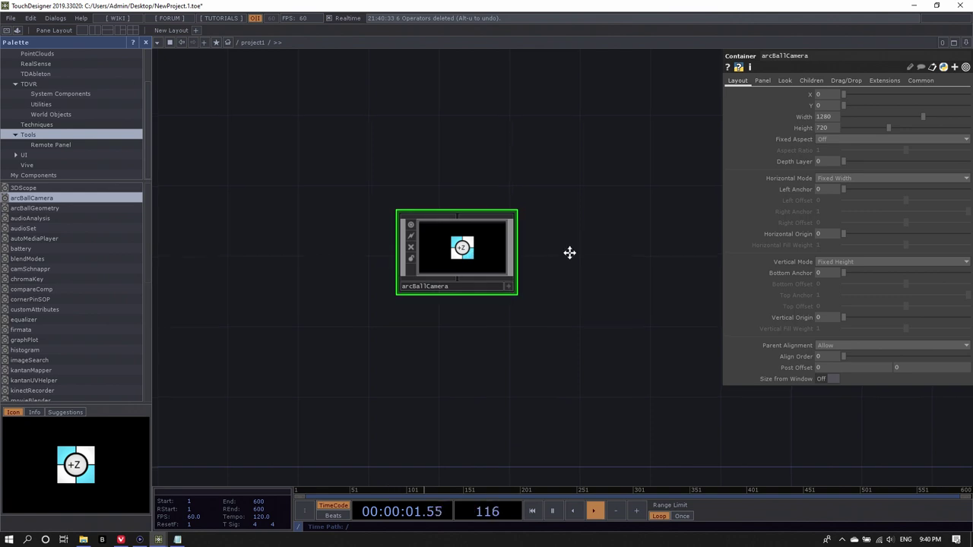
Step: Go inside arcBallCamera and add a Point File In TOP in the empty area beside the existing operators
{"action": "key", "text": "i"}
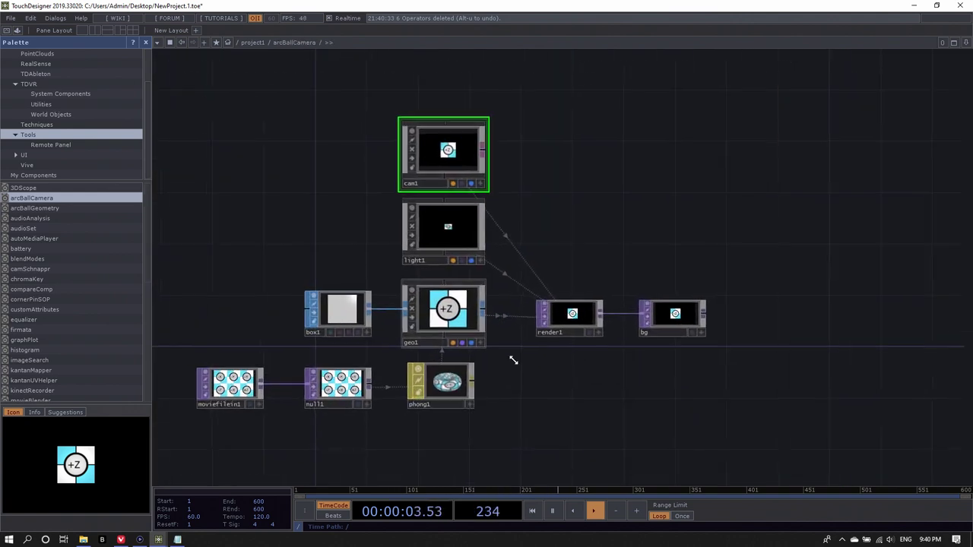
{"action": "left_click_drag", "start_coordinate": [526, 386], "coordinate": [637, 368]}
{"action": "left_click_drag", "start_coordinate": [286, 214], "coordinate": [345, 219]}
{"action": "scroll", "coordinate": [345, 220], "scroll_direction": "down", "scroll_amount": 4}
{"action": "left_click_drag", "start_coordinate": [271, 206], "coordinate": [386, 243]}
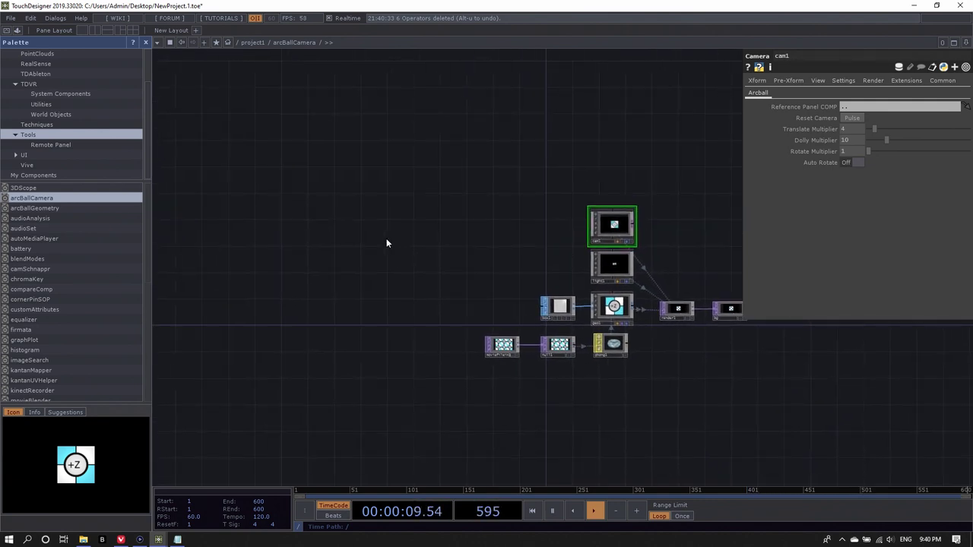
{"action": "double_click", "coordinate": [278, 215]}
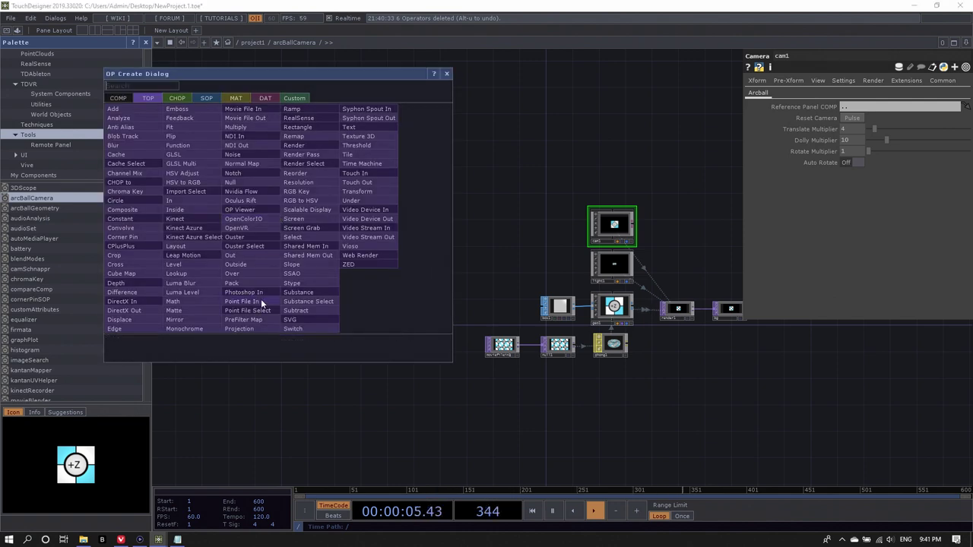
{"action": "left_click", "coordinate": [262, 302]}
{"action": "left_click", "coordinate": [299, 223]}
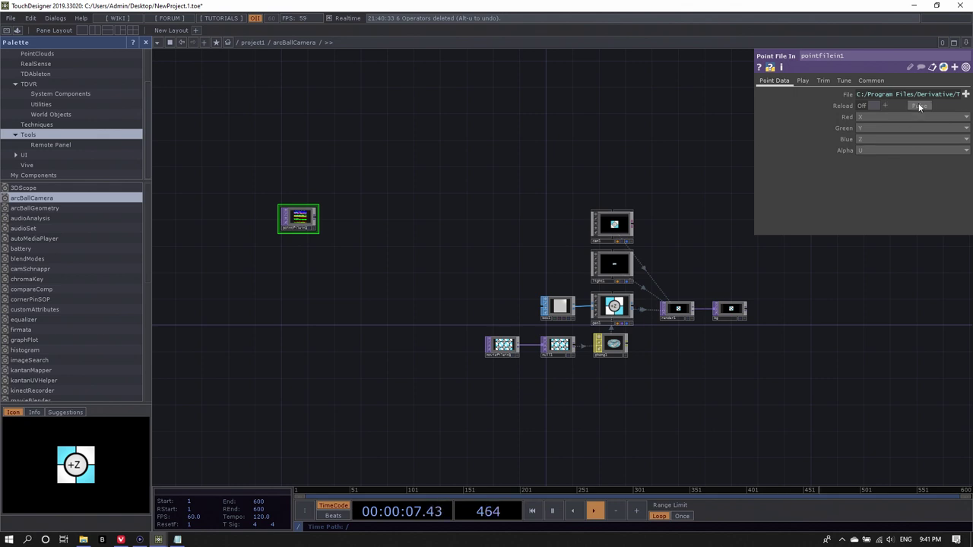
Step: Load NAPOLEON_fix.OBJ from the pointCloudWorkshop/Napoleon/data folder as the point file of pointfilein1
{"action": "scroll", "coordinate": [288, 223], "scroll_direction": "up", "scroll_amount": 4}
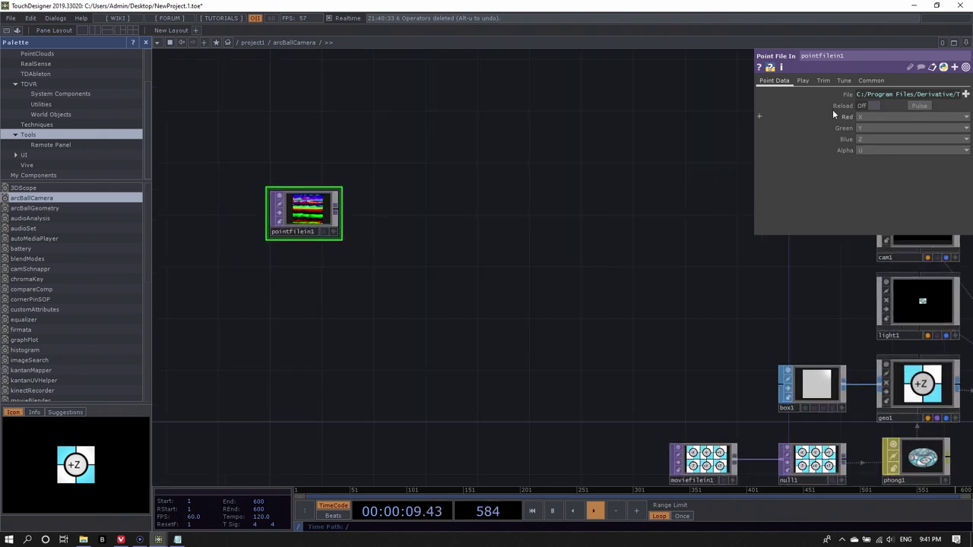
{"action": "left_click", "coordinate": [965, 94]}
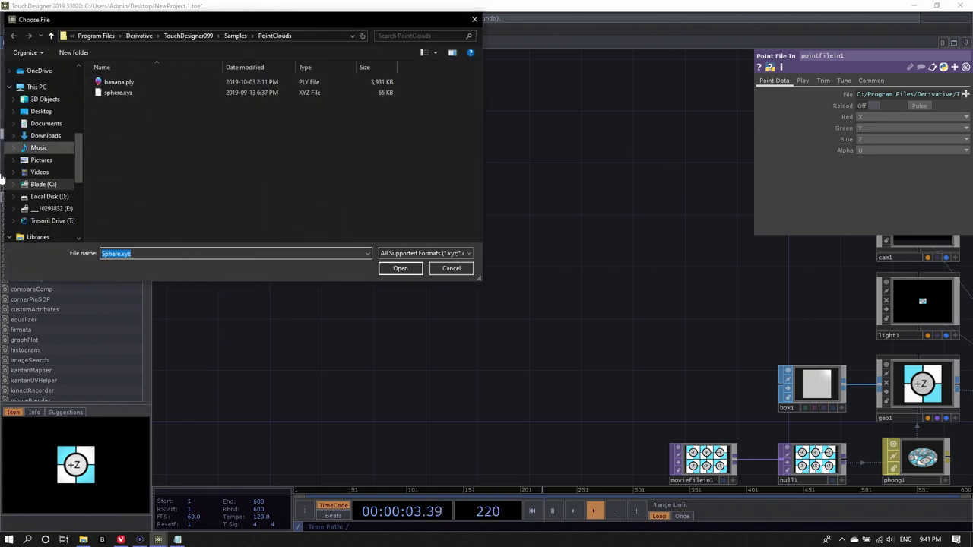
{"action": "scroll", "coordinate": [50, 141], "scroll_direction": "up", "scroll_amount": 5}
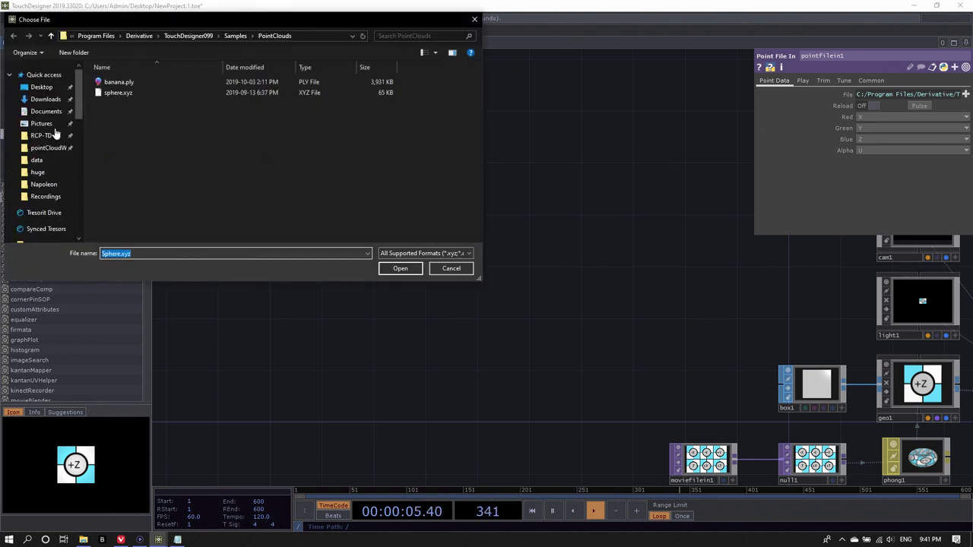
{"action": "left_click", "coordinate": [52, 148]}
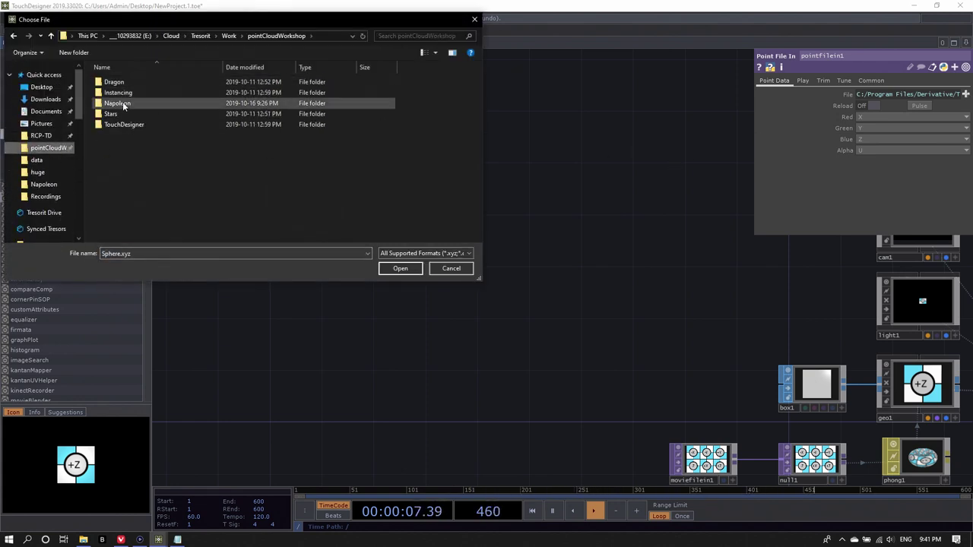
{"action": "double_click", "coordinate": [123, 106]}
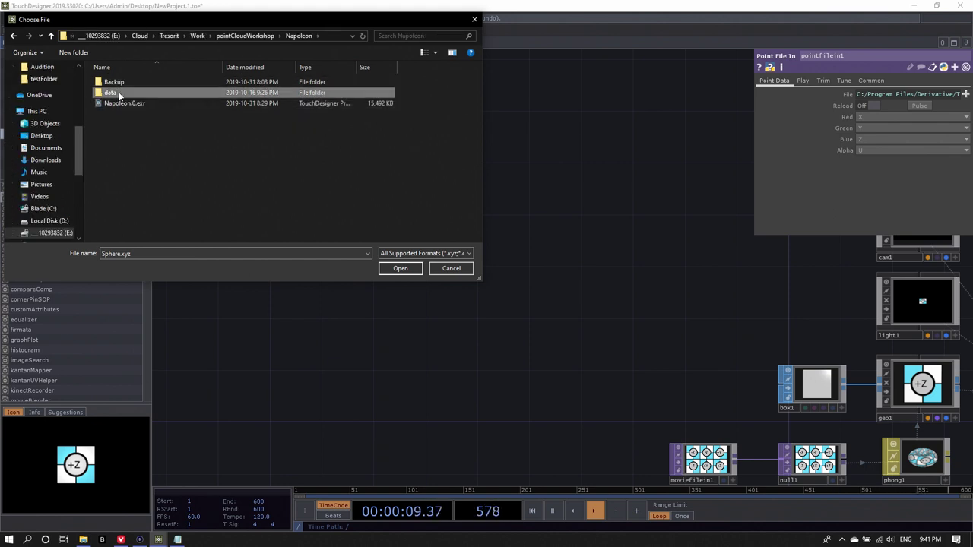
{"action": "double_click", "coordinate": [116, 92]}
{"action": "left_click", "coordinate": [126, 107]}
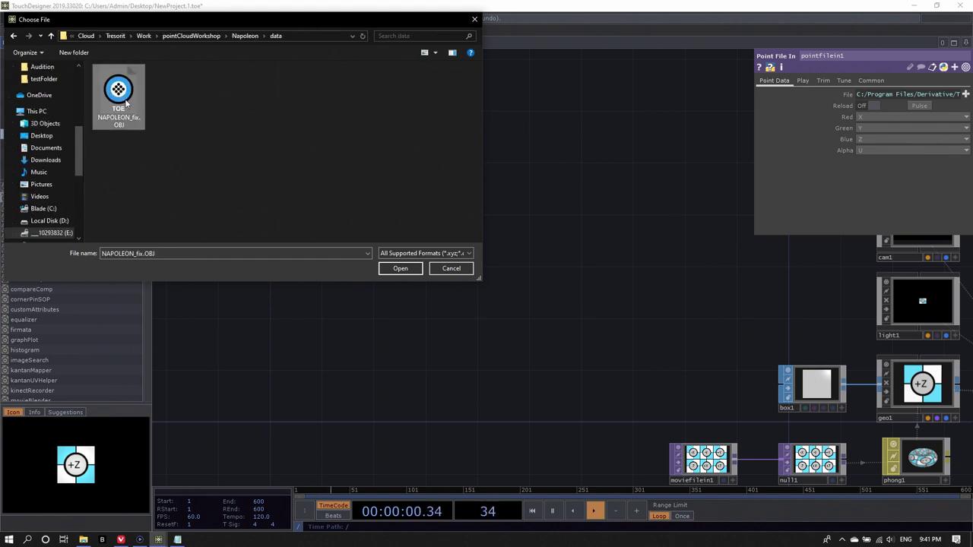
{"action": "left_click", "coordinate": [413, 272]}
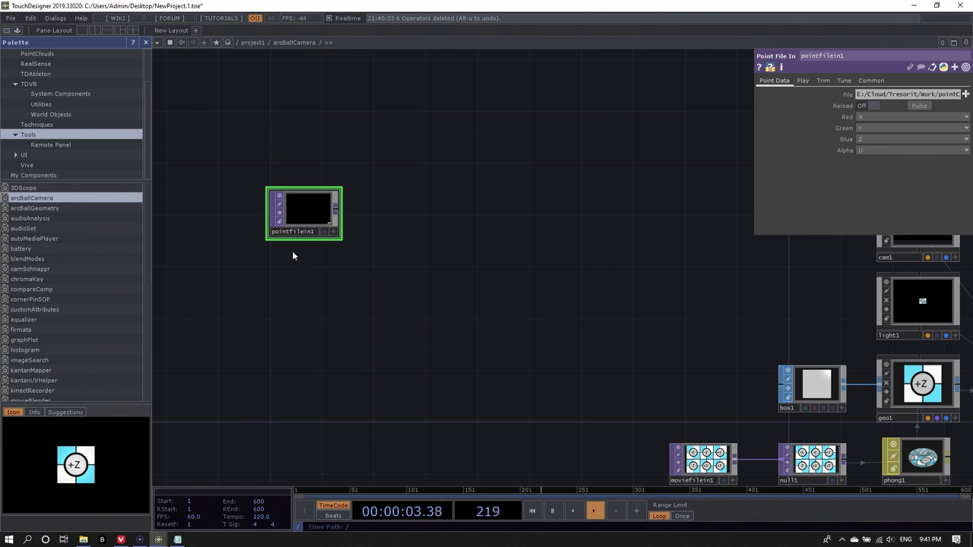
Step: Activate the pointfilein1 viewer, show its data as points and inspect the Napoleon point cloud from other angles
{"action": "scroll", "coordinate": [297, 213], "scroll_direction": "up", "scroll_amount": 5}
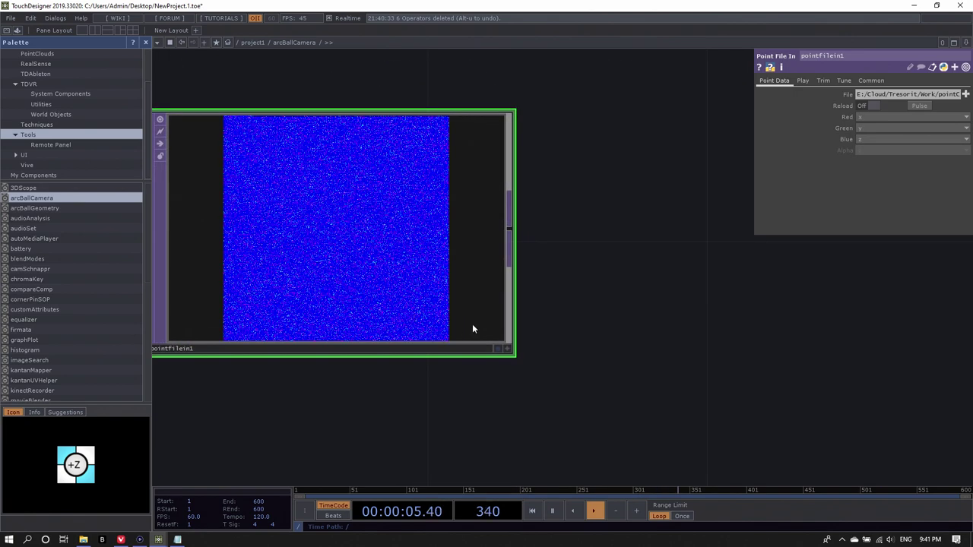
{"action": "scroll", "coordinate": [468, 329], "scroll_direction": "down", "scroll_amount": 2}
{"action": "left_click", "coordinate": [496, 342]}
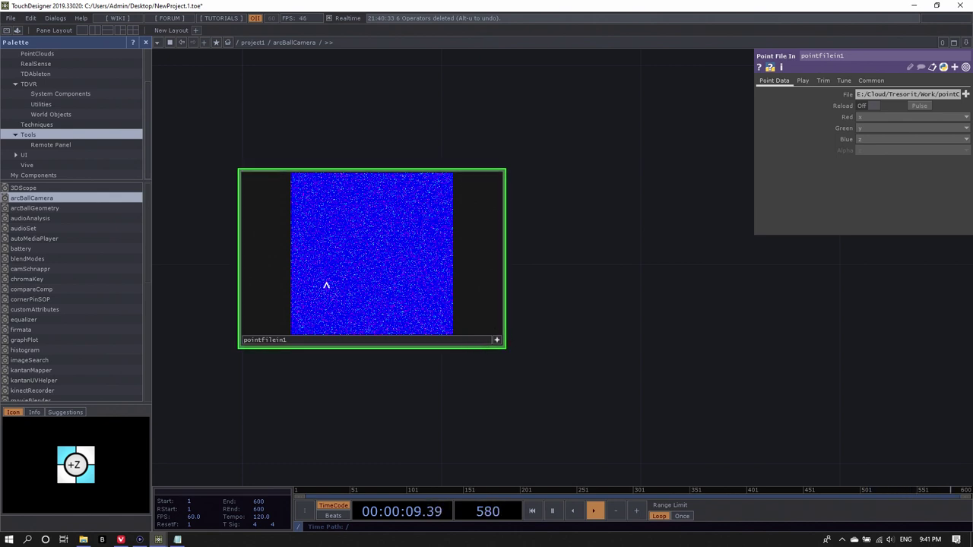
{"action": "right_click", "coordinate": [336, 273]}
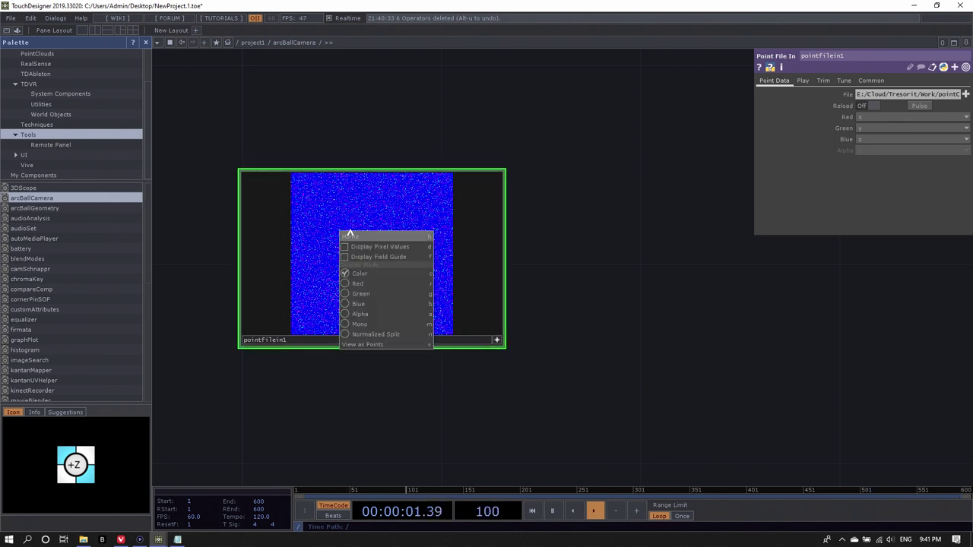
{"action": "left_click", "coordinate": [387, 345]}
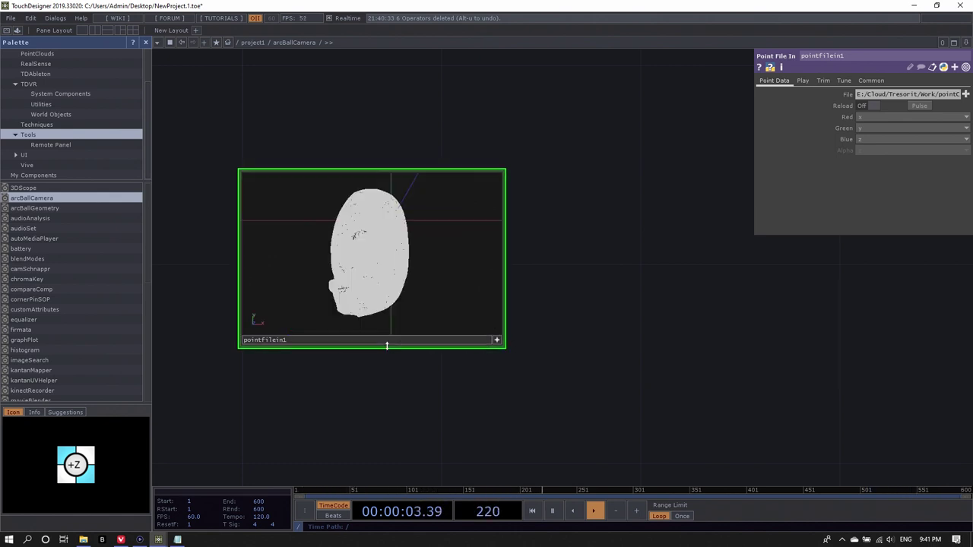
{"action": "mouse_move", "coordinate": [370, 267]}
{"action": "left_mouse_down"}
{"action": "mouse_move", "coordinate": [379, 309]}
{"action": "mouse_move", "coordinate": [359, 263]}
{"action": "mouse_move", "coordinate": [360, 276]}
{"action": "left_mouse_up"}
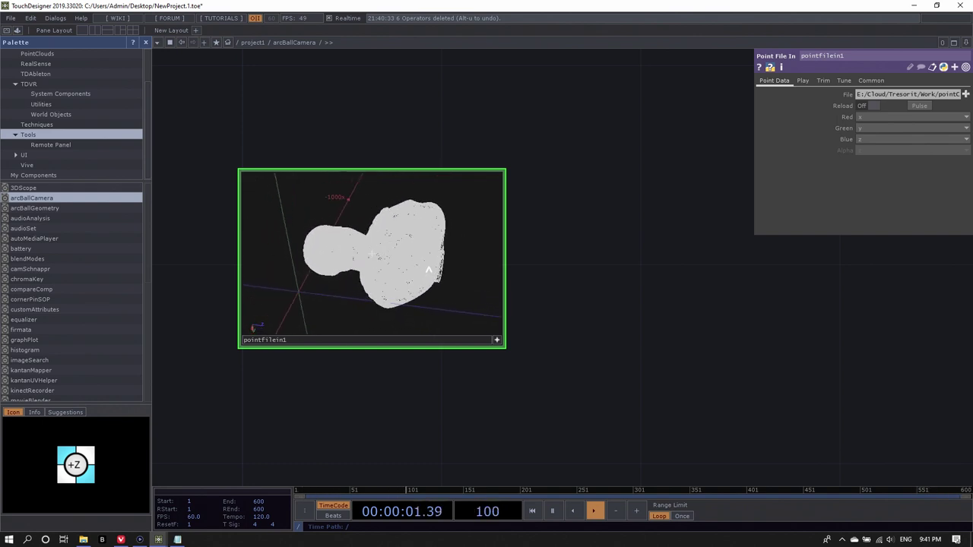
Step: Inspect the Napoleon point cloud from another side and check the Red channel options of pointfilein1
{"action": "left_click_drag", "start_coordinate": [428, 257], "coordinate": [301, 254]}
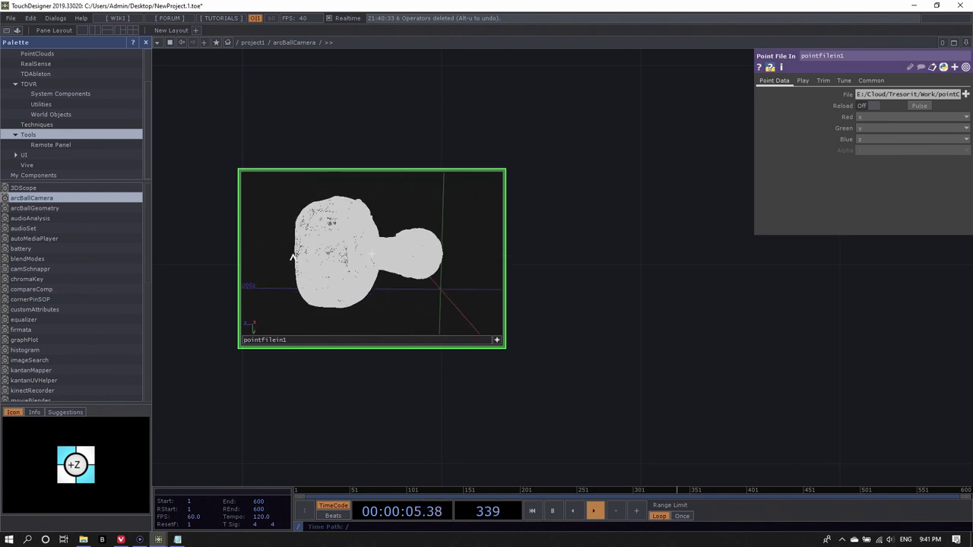
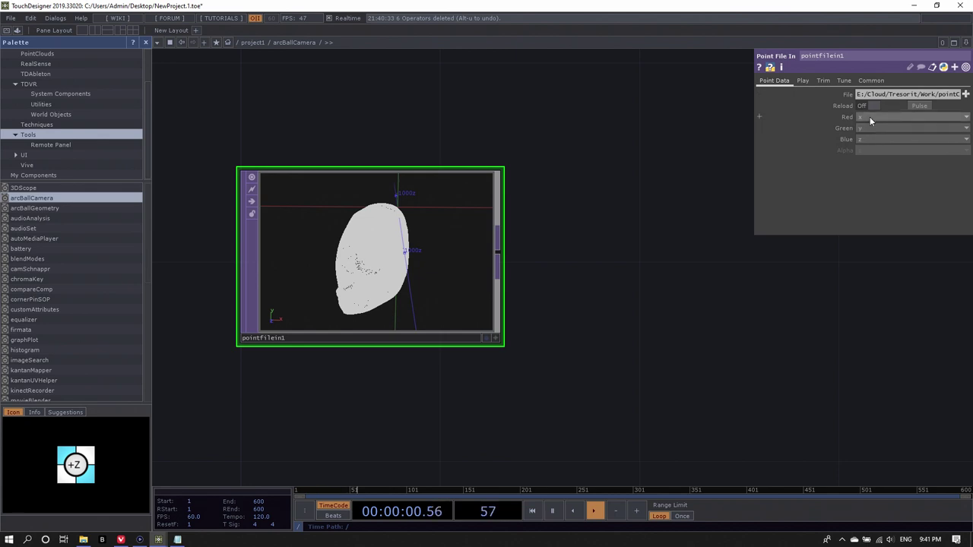
{"action": "left_click", "coordinate": [870, 116]}
{"action": "left_click", "coordinate": [804, 303]}
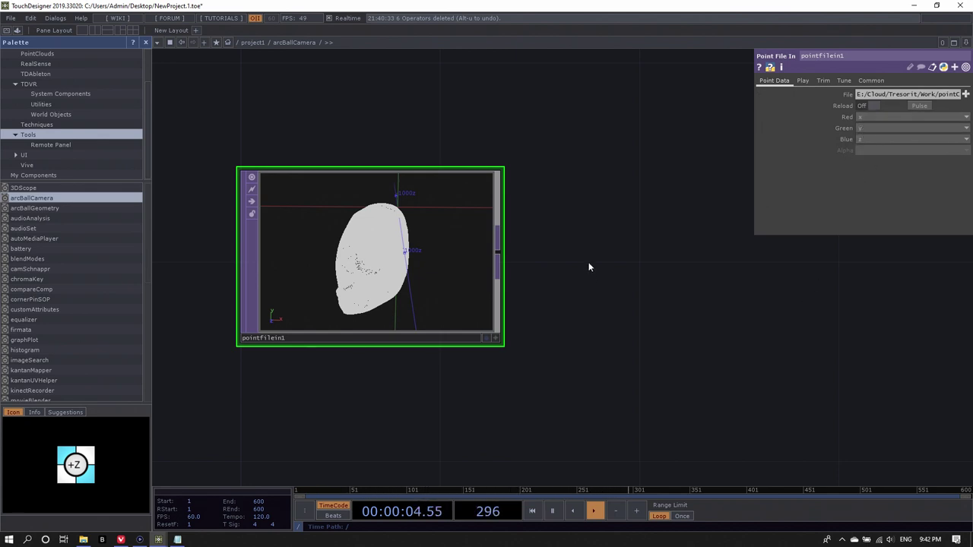
Step: Add a File In SOP below pointfilein1 and leave a little more space between the two operators
{"action": "left_click_drag", "start_coordinate": [588, 266], "coordinate": [537, 233]}
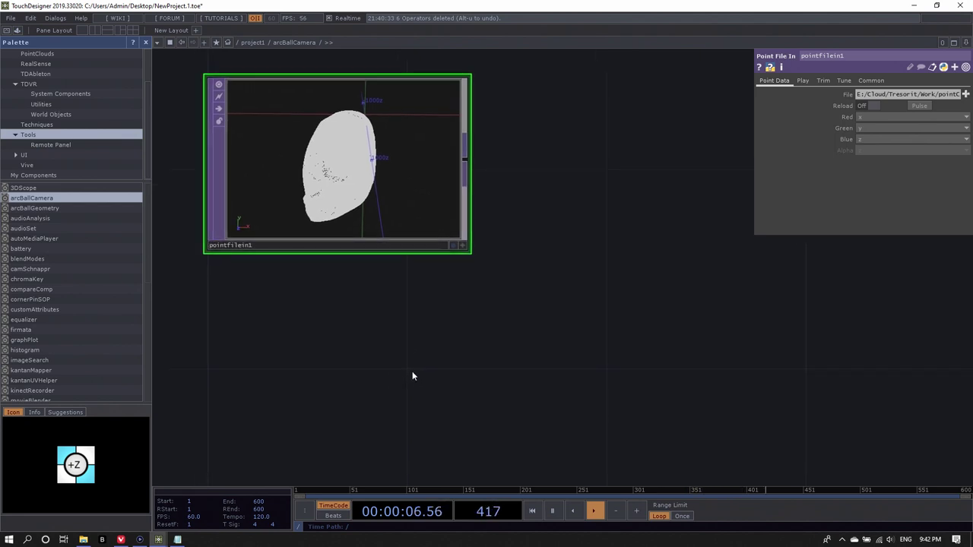
{"action": "key", "text": "Tab"}
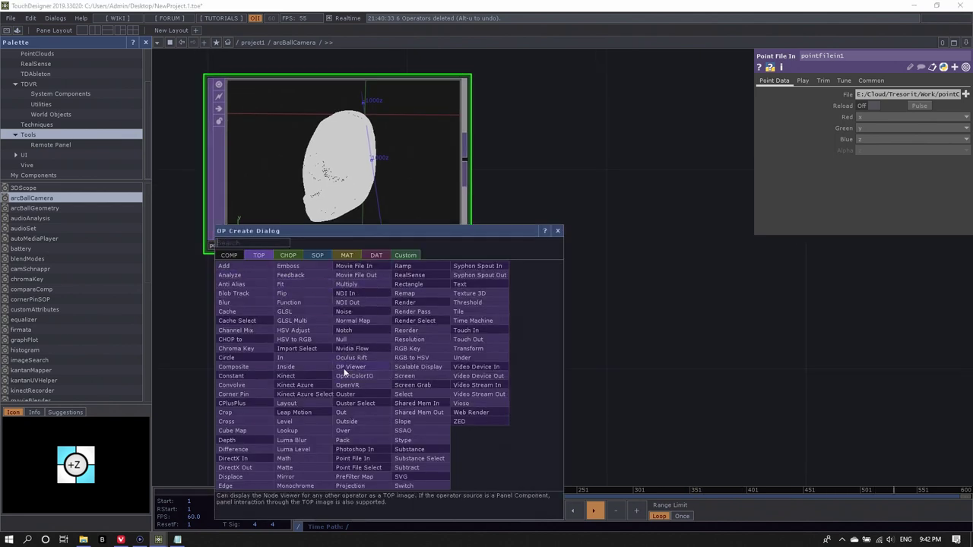
{"action": "left_click", "coordinate": [319, 254]}
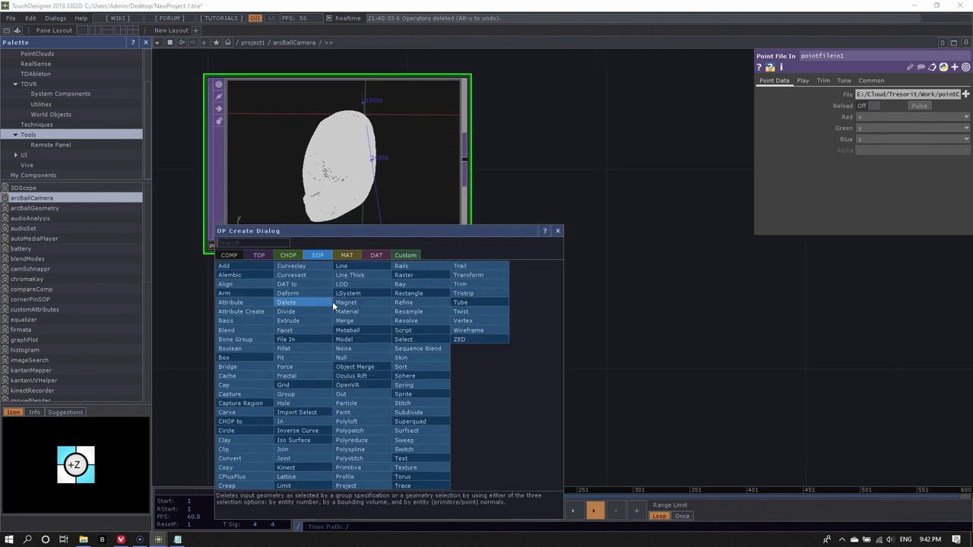
{"action": "type", "text": "file"}
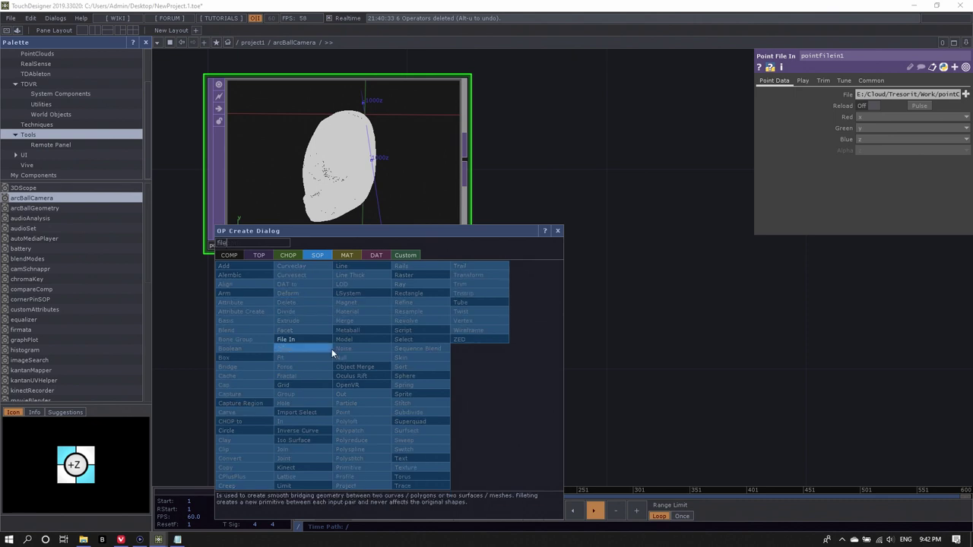
{"action": "left_click", "coordinate": [321, 340]}
{"action": "left_click", "coordinate": [338, 390]}
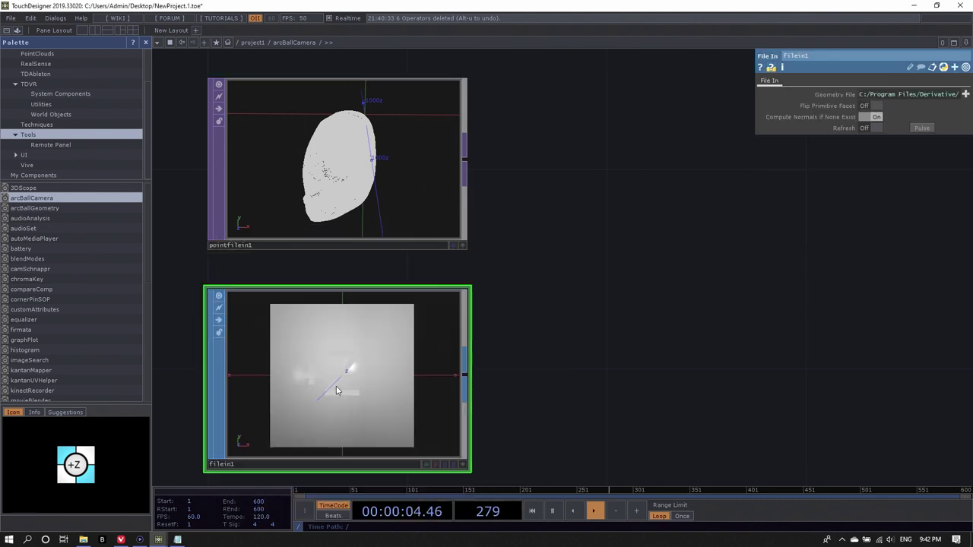
{"action": "left_click_drag", "start_coordinate": [551, 375], "coordinate": [567, 319]}
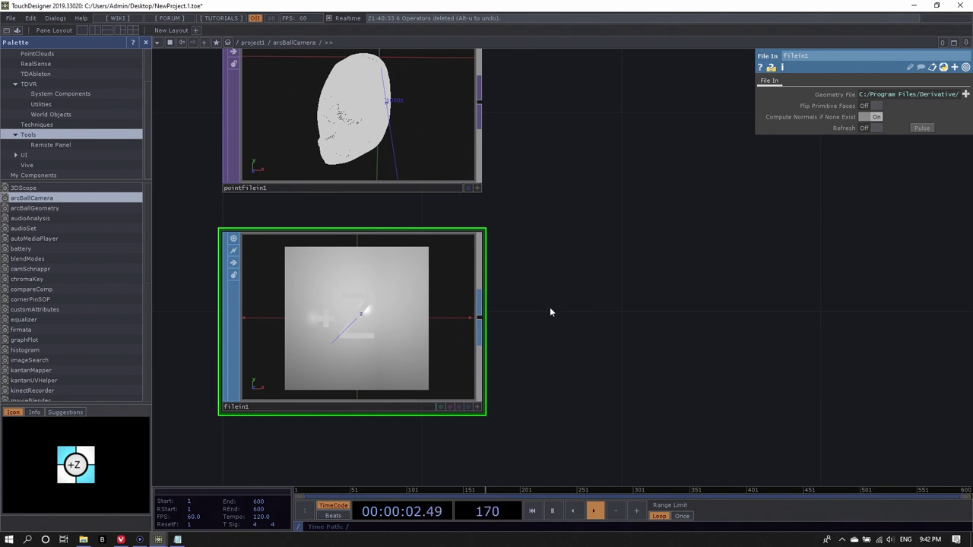
{"action": "scroll", "coordinate": [463, 278], "scroll_direction": "down", "scroll_amount": 2}
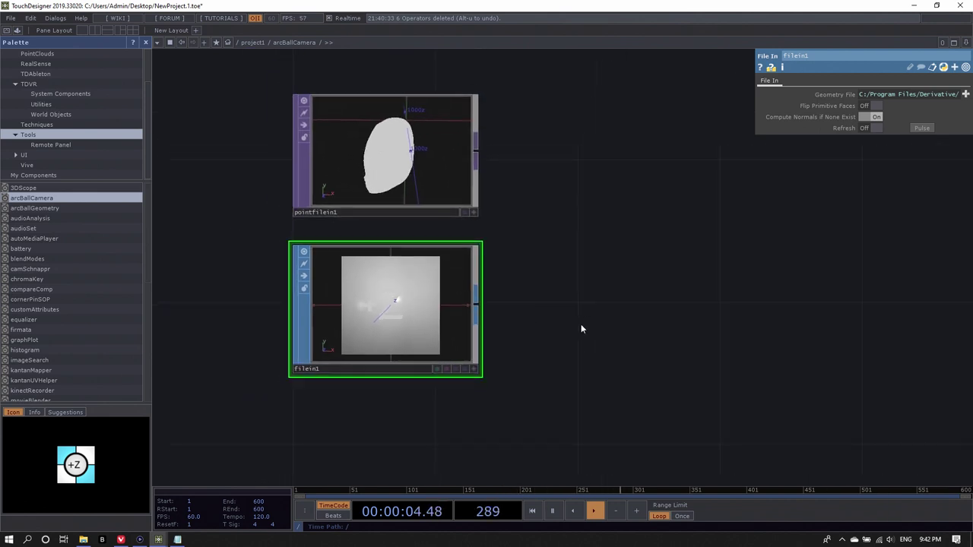
{"action": "left_click_drag", "start_coordinate": [613, 278], "coordinate": [476, 314]}
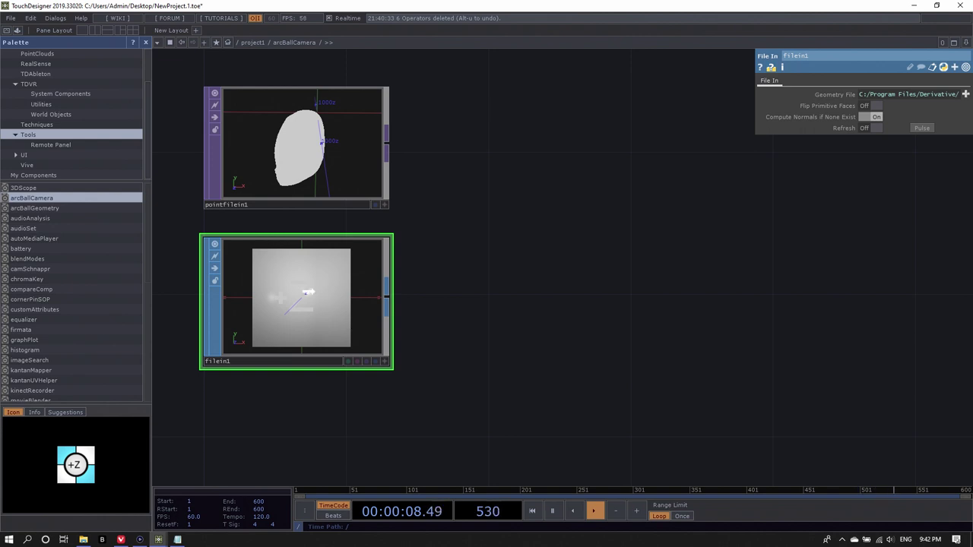
{"action": "mouse_move", "coordinate": [322, 304]}
{"action": "left_mouse_down"}
{"action": "mouse_move", "coordinate": [296, 305]}
{"action": "mouse_move", "coordinate": [322, 320]}
{"action": "mouse_move", "coordinate": [305, 306]}
{"action": "left_mouse_up"}
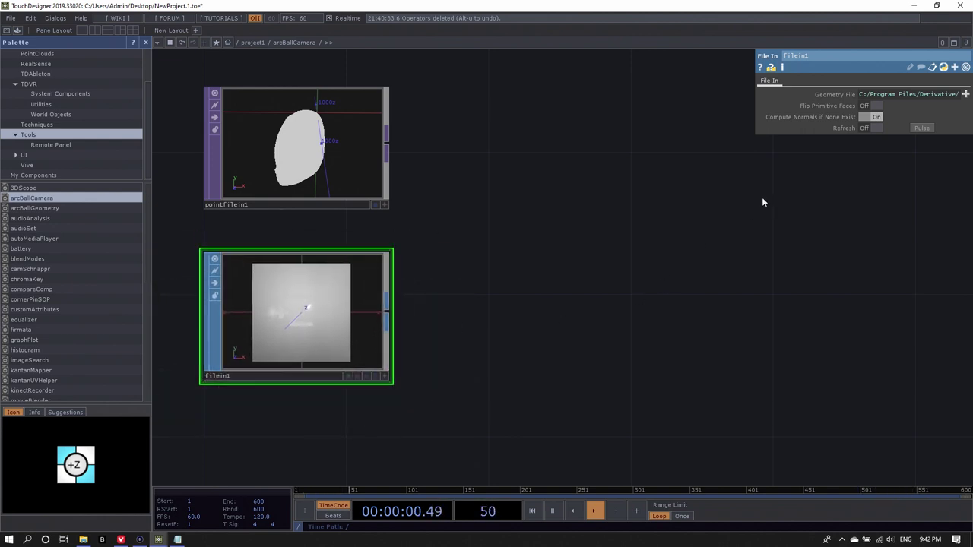
Step: Load NAPOLEON_fix.OBJ from the pointCloudWorkshop/Napoleon/data folder as the geometry file of filein1
{"action": "left_click", "coordinate": [966, 93]}
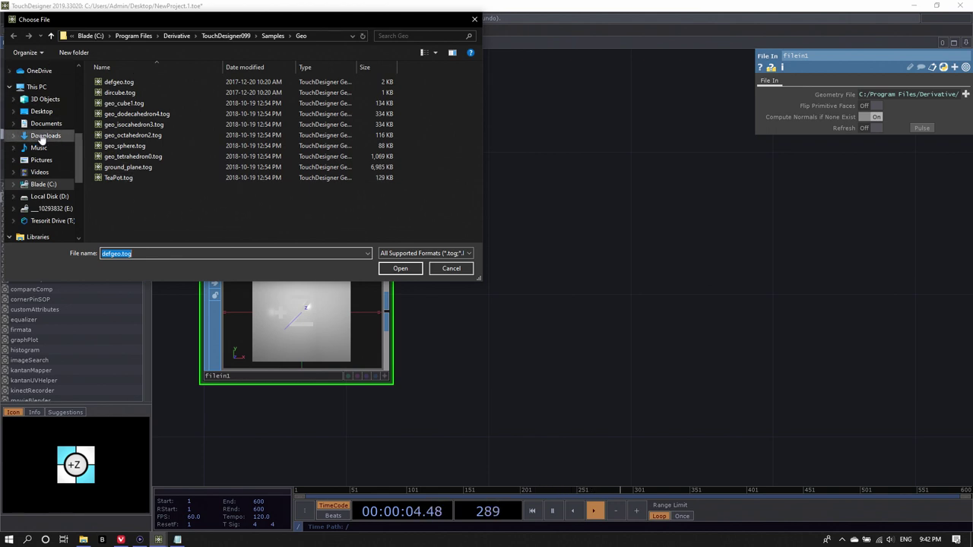
{"action": "scroll", "coordinate": [42, 137], "scroll_direction": "up", "scroll_amount": 5}
{"action": "left_click", "coordinate": [47, 147]}
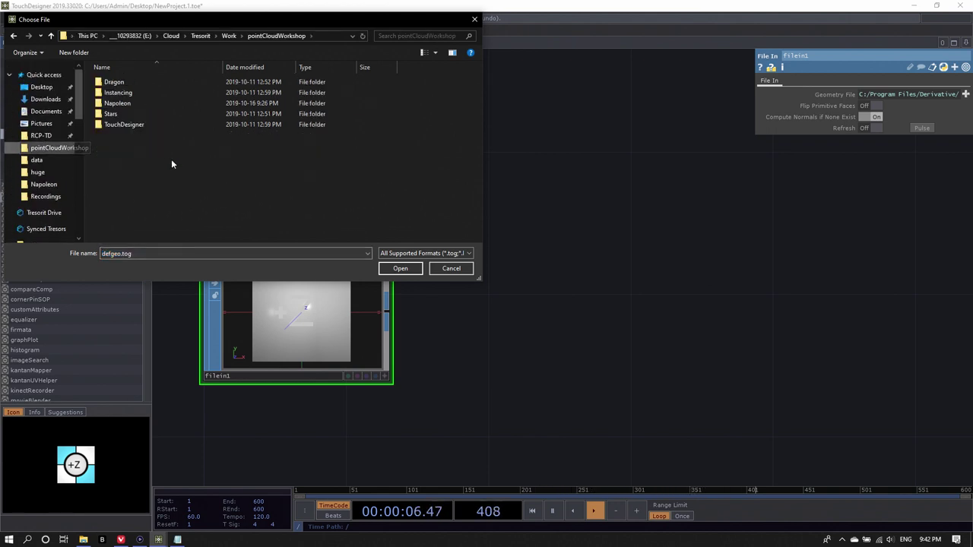
{"action": "double_click", "coordinate": [121, 104]}
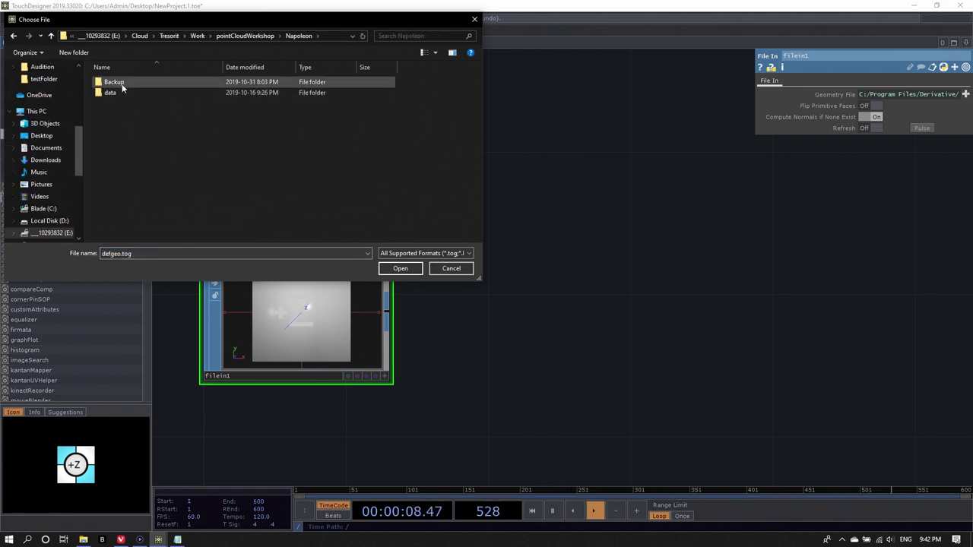
{"action": "double_click", "coordinate": [124, 93]}
{"action": "left_click", "coordinate": [122, 92]}
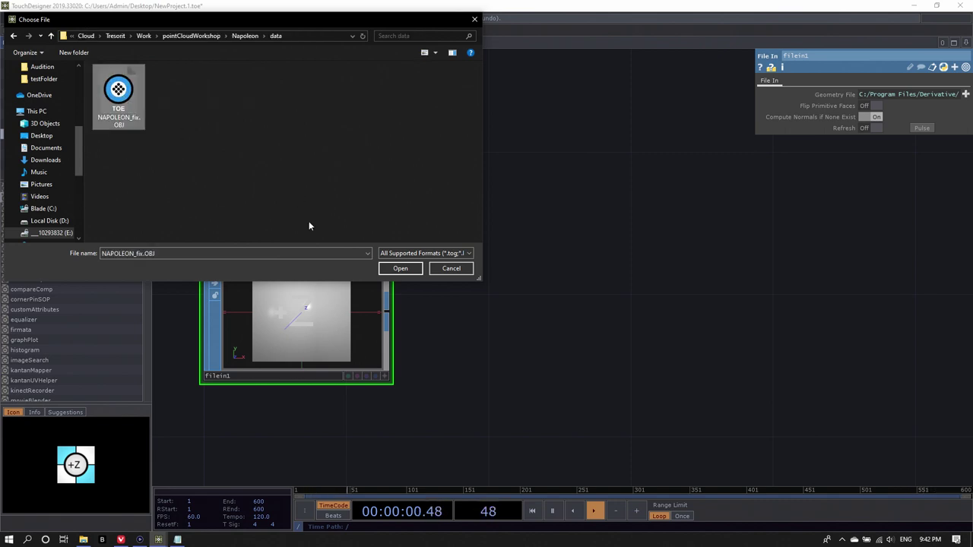
{"action": "left_click", "coordinate": [400, 269]}
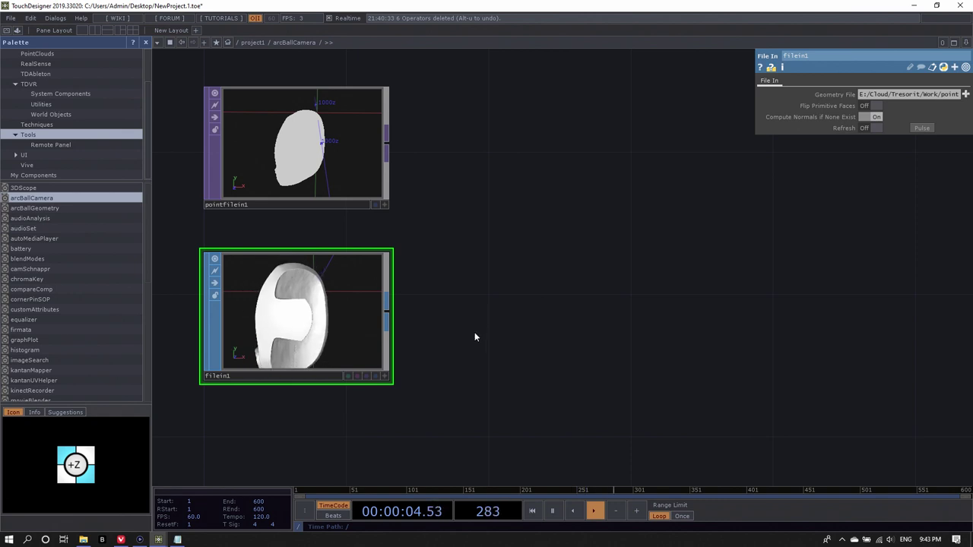
Step: Turn the filein1 viewer off and on again and home its view on the whole Napoleon mesh
{"action": "left_click_drag", "start_coordinate": [482, 334], "coordinate": [491, 308]}
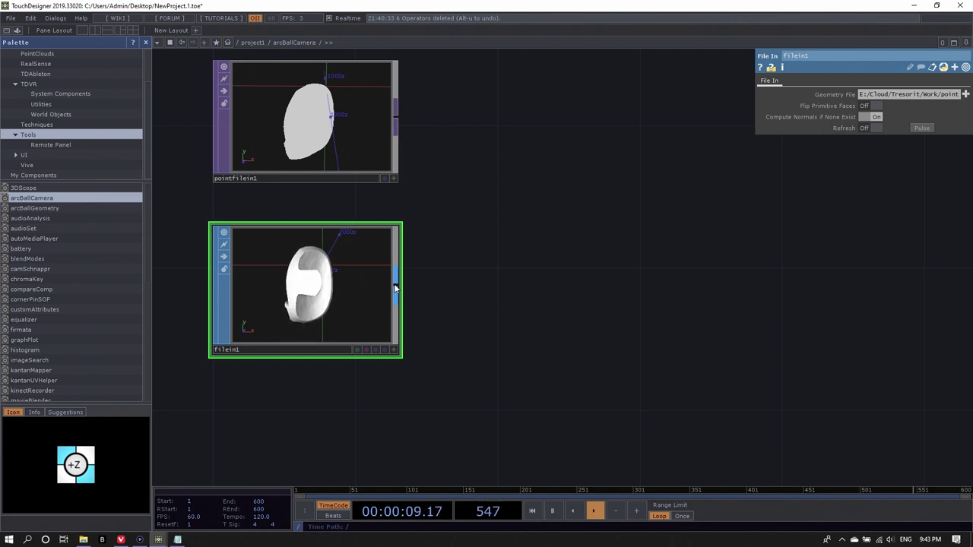
{"action": "left_click", "coordinate": [223, 235]}
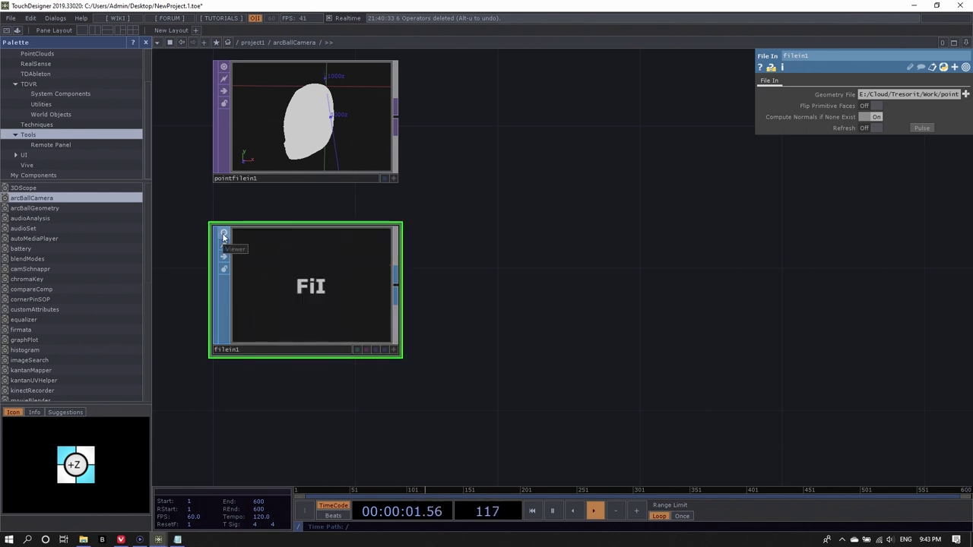
{"action": "left_click", "coordinate": [223, 235]}
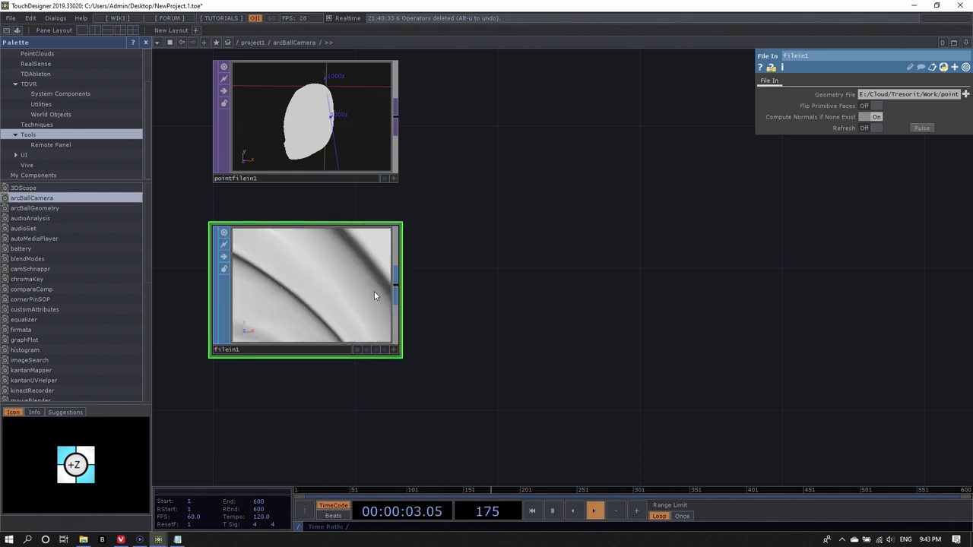
{"action": "left_click", "coordinate": [393, 349]}
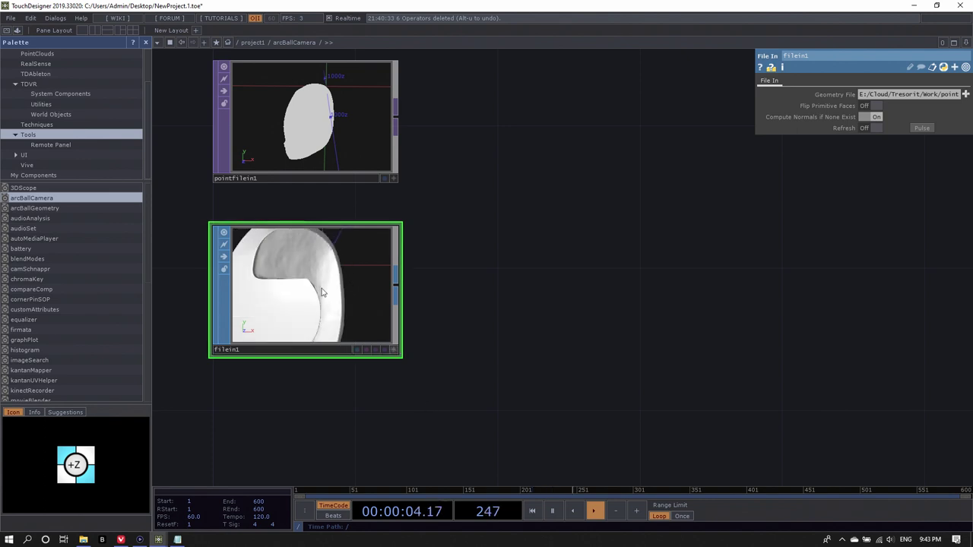
{"action": "right_click", "coordinate": [298, 272]}
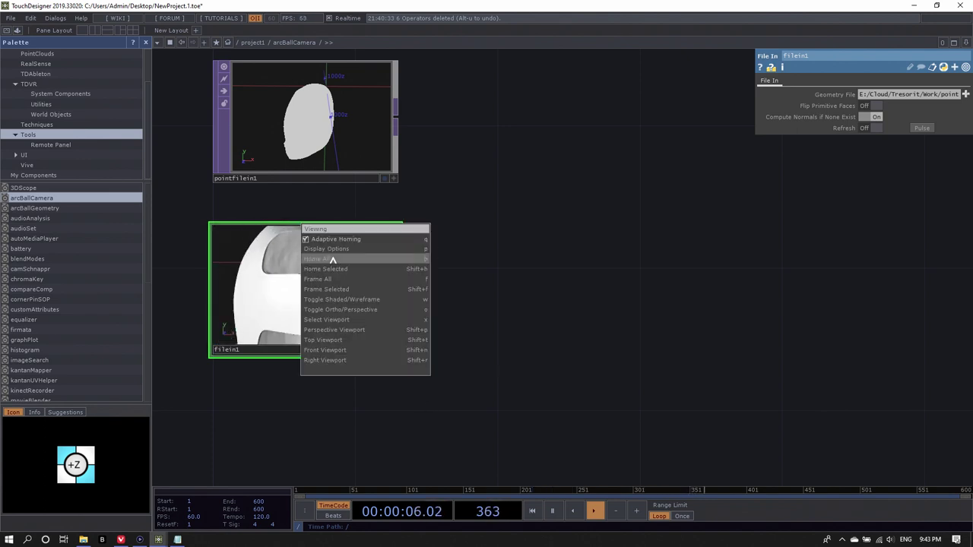
{"action": "left_click", "coordinate": [330, 261]}
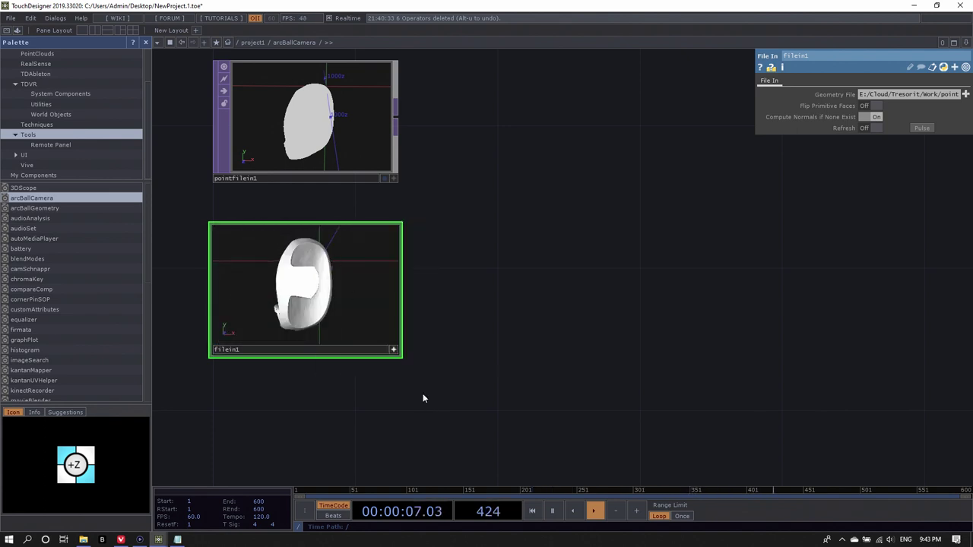
{"action": "left_click", "coordinate": [393, 350]}
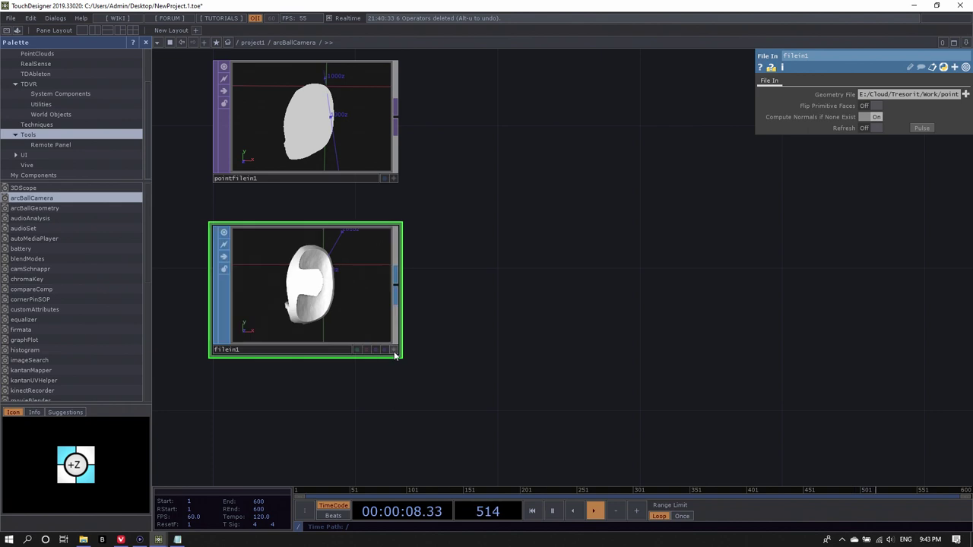
Step: Append a Texture SOP to the output of filein1
{"action": "right_click", "coordinate": [393, 286]}
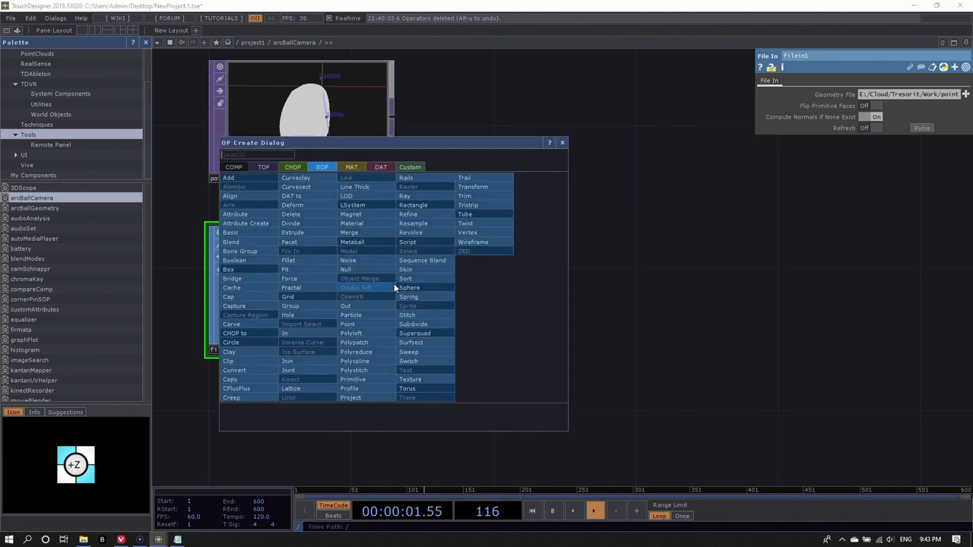
{"action": "left_click", "coordinate": [414, 379]}
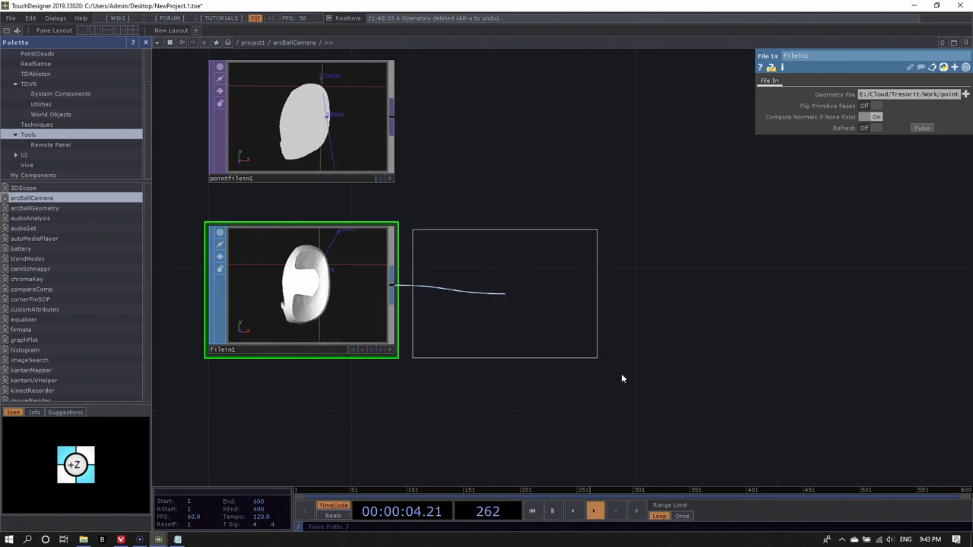
{"action": "left_click", "coordinate": [593, 362]}
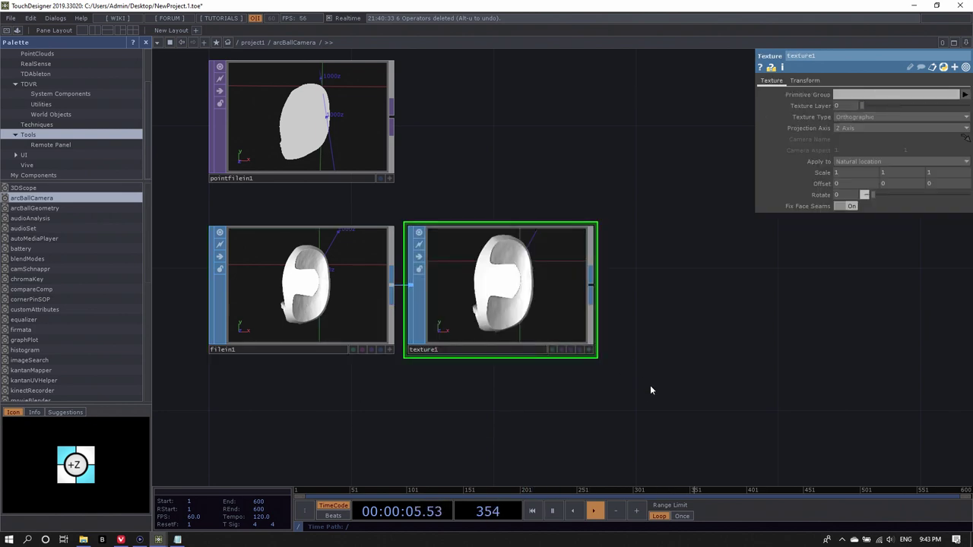
Step: Append a Null SOP to the output of texture1
{"action": "left_click_drag", "start_coordinate": [618, 265], "coordinate": [517, 260]}
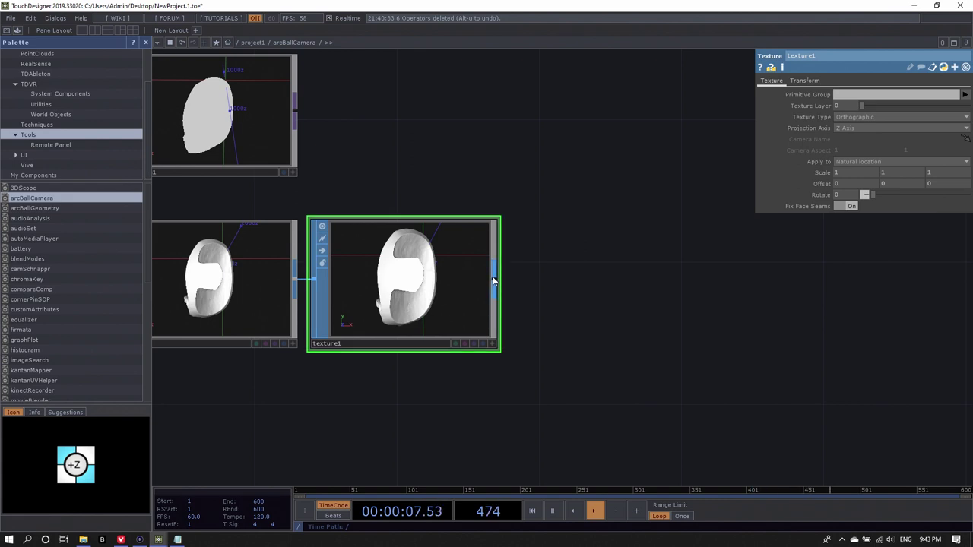
{"action": "right_click", "coordinate": [493, 280]}
{"action": "type", "text": "n"}
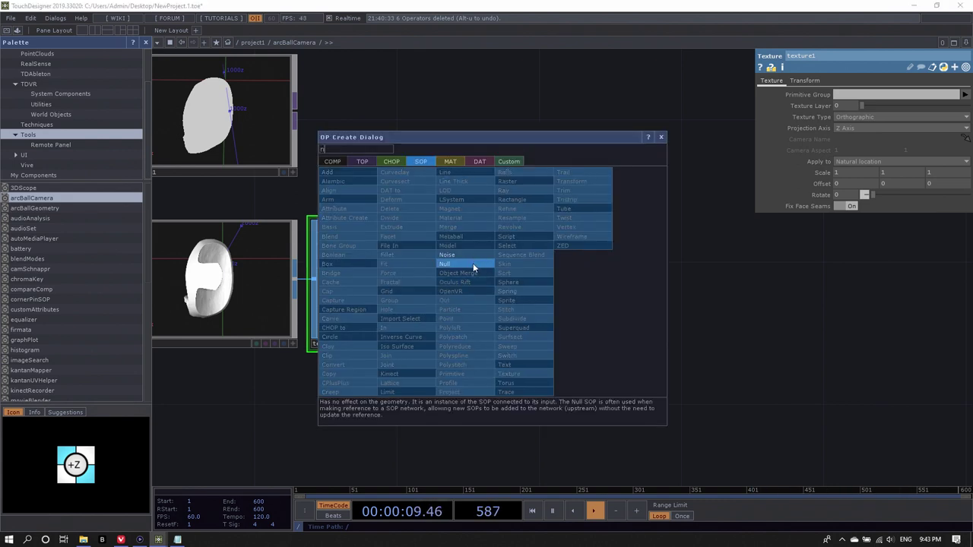
{"action": "left_click", "coordinate": [473, 263]}
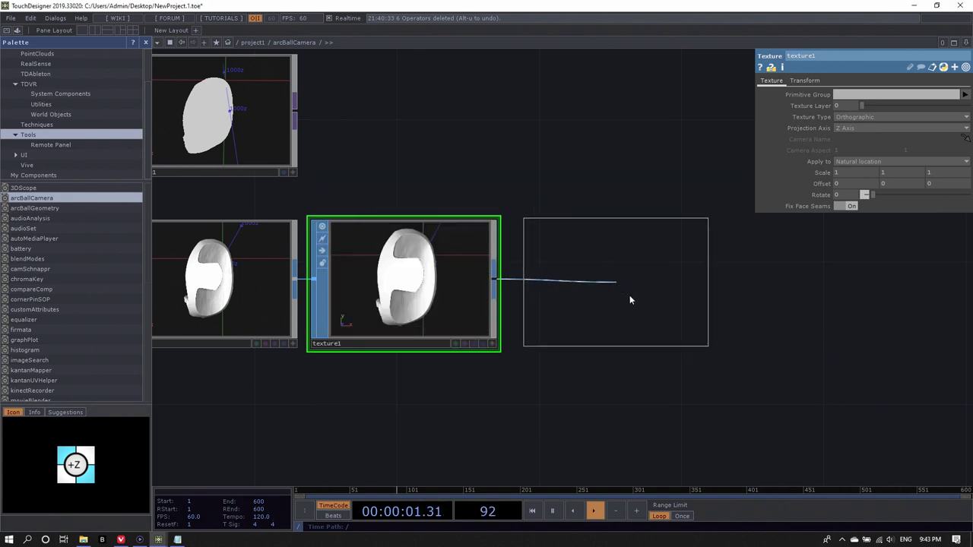
{"action": "left_click", "coordinate": [686, 389]}
Step: Add a SOP to CHOP operator beside null2
{"action": "left_click_drag", "start_coordinate": [725, 397], "coordinate": [650, 394]}
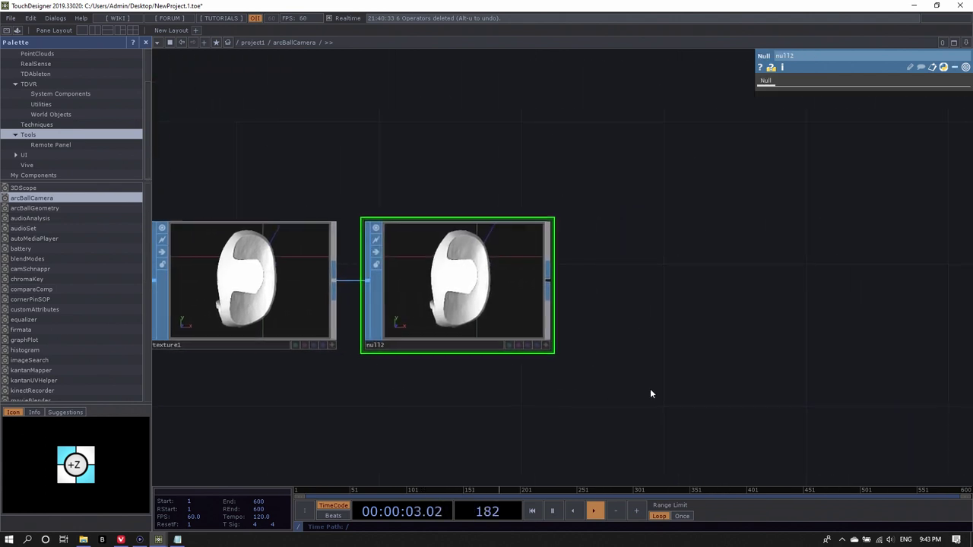
{"action": "left_click_drag", "start_coordinate": [566, 282], "coordinate": [523, 264]}
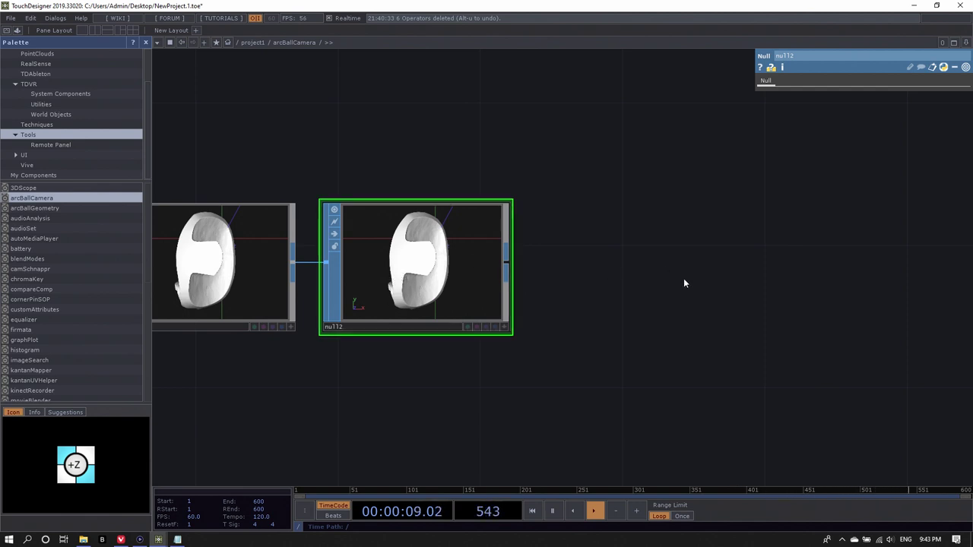
{"action": "left_click_drag", "start_coordinate": [693, 297], "coordinate": [641, 326]}
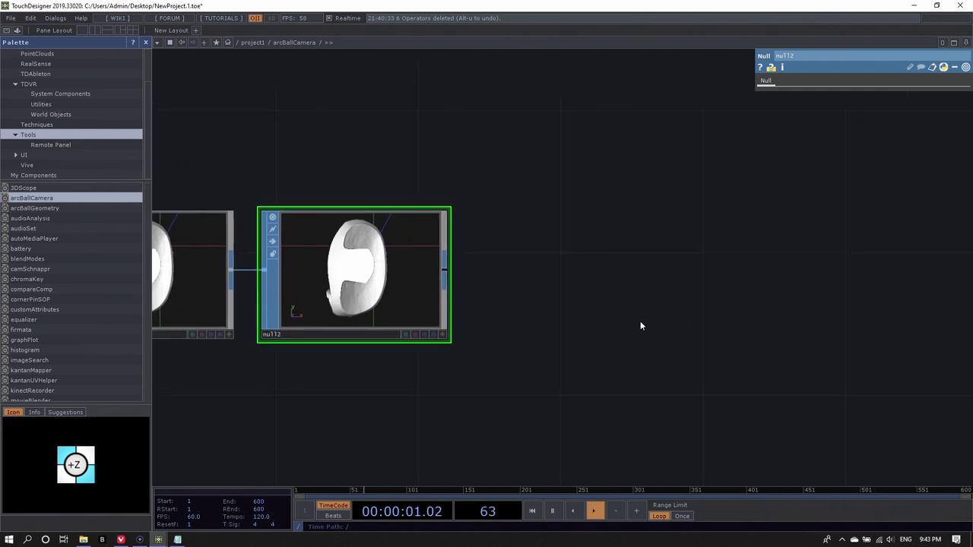
{"action": "left_click_drag", "start_coordinate": [667, 282], "coordinate": [627, 289]}
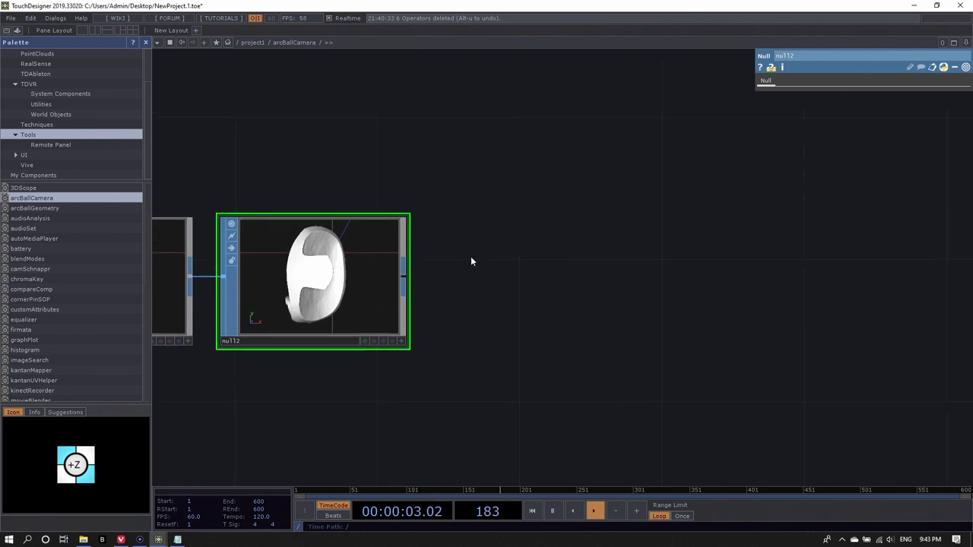
{"action": "key", "text": "Tab"}
{"action": "left_click", "coordinate": [445, 193]}
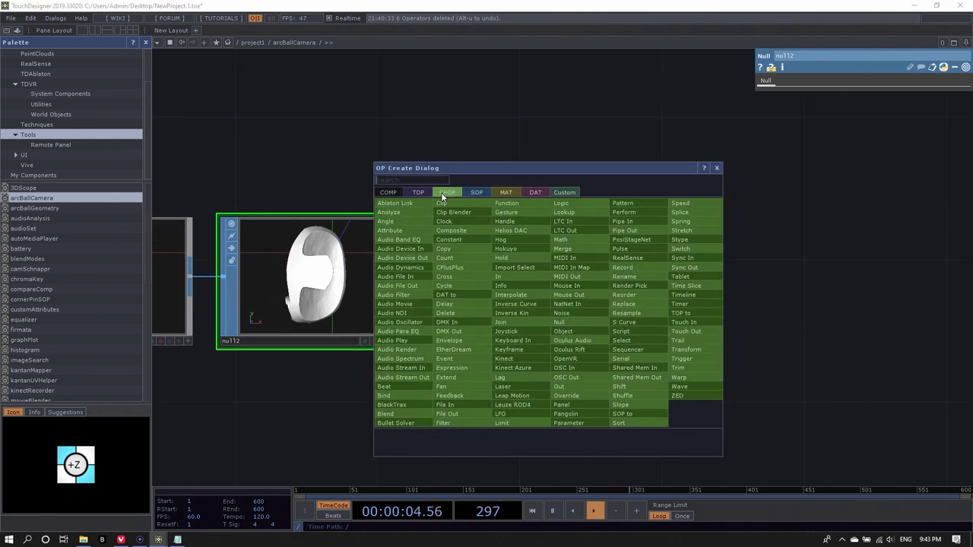
{"action": "type", "text": "sop"}
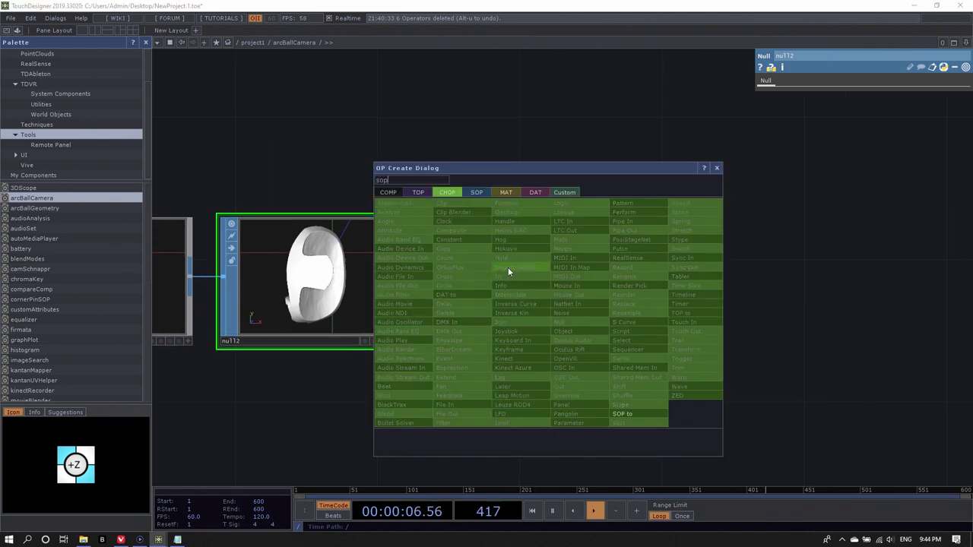
{"action": "left_click", "coordinate": [641, 424]}
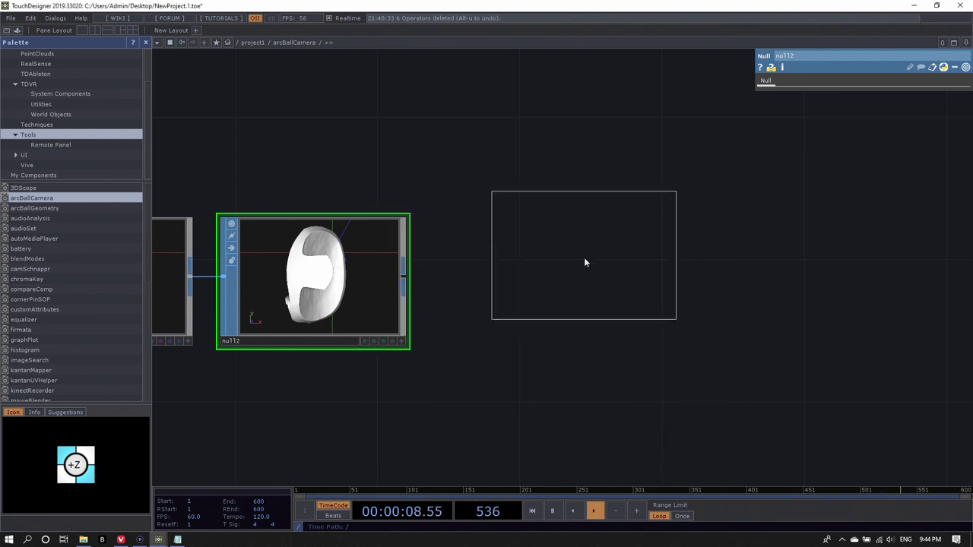
{"action": "left_click", "coordinate": [538, 296]}
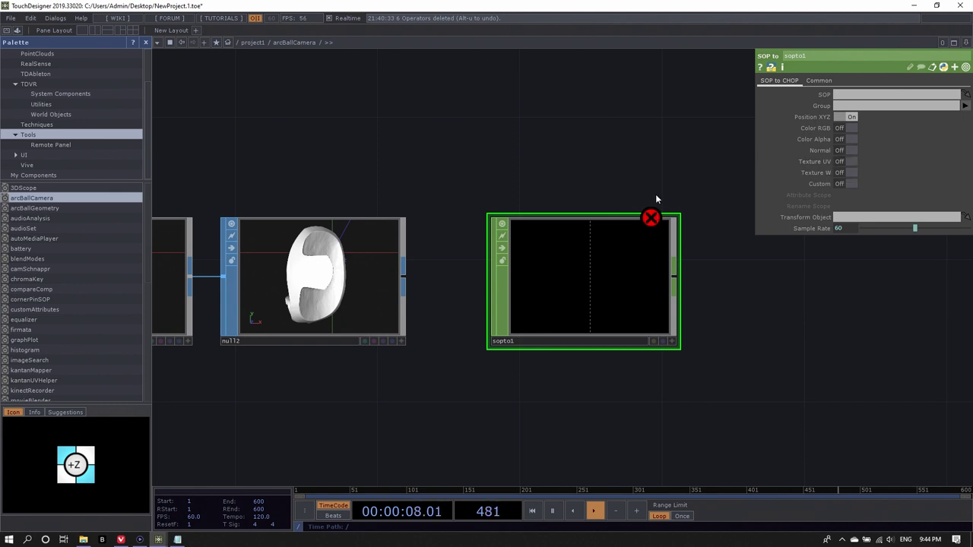
Step: Assign null2 as the source SOP of sopto1 and enable its Normal and Texture UV channels
{"action": "left_click_drag", "start_coordinate": [350, 266], "coordinate": [850, 94]}
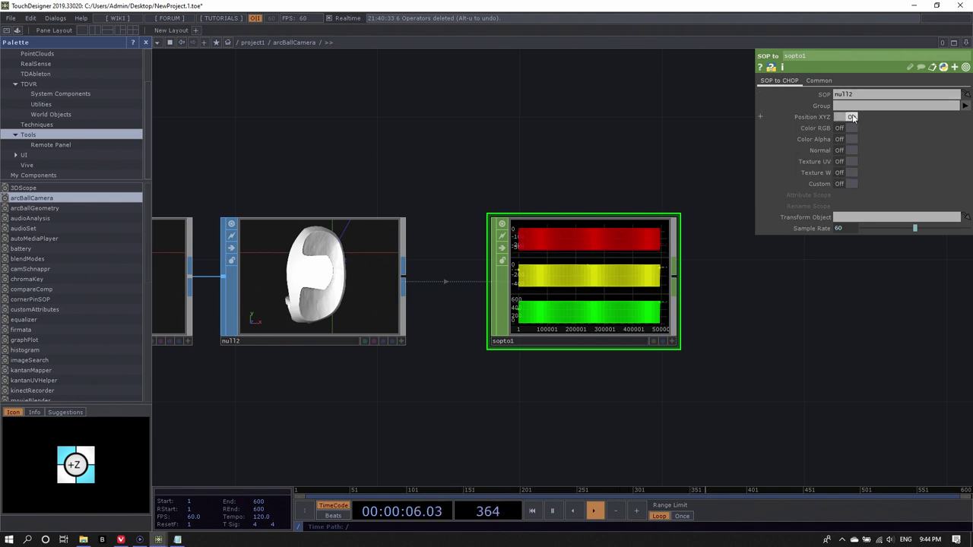
{"action": "left_click", "coordinate": [851, 151]}
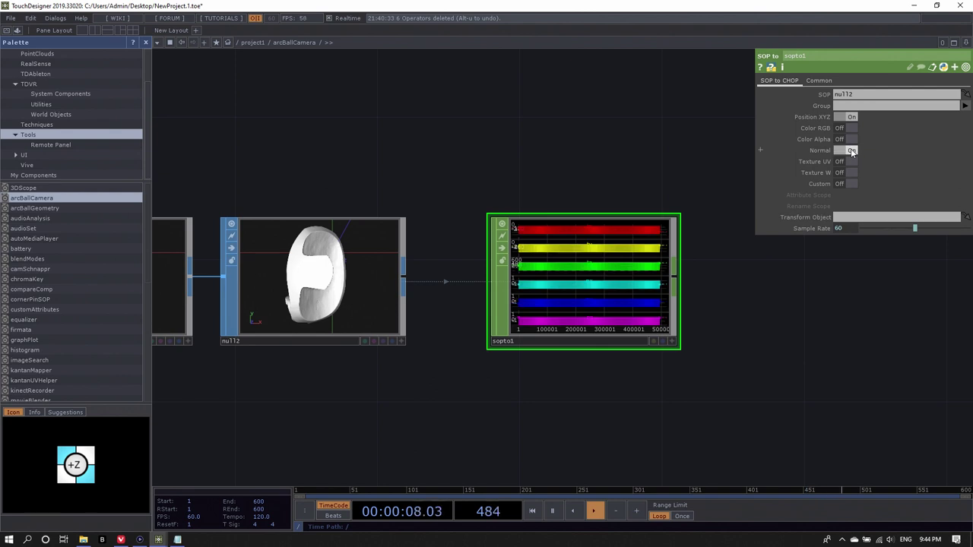
{"action": "left_click", "coordinate": [850, 162]}
Step: Append a Select CHOP to the output of sopto1, placed slightly above it
{"action": "left_click_drag", "start_coordinate": [841, 376], "coordinate": [630, 389]}
{"action": "left_click_drag", "start_coordinate": [643, 354], "coordinate": [304, 323]}
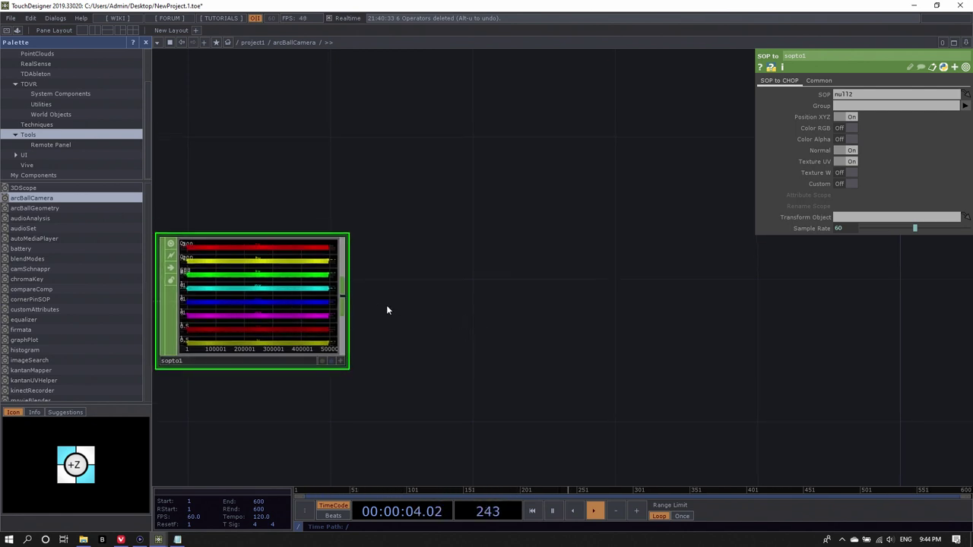
{"action": "key", "text": "Tab"}
{"action": "type", "text": "s"}
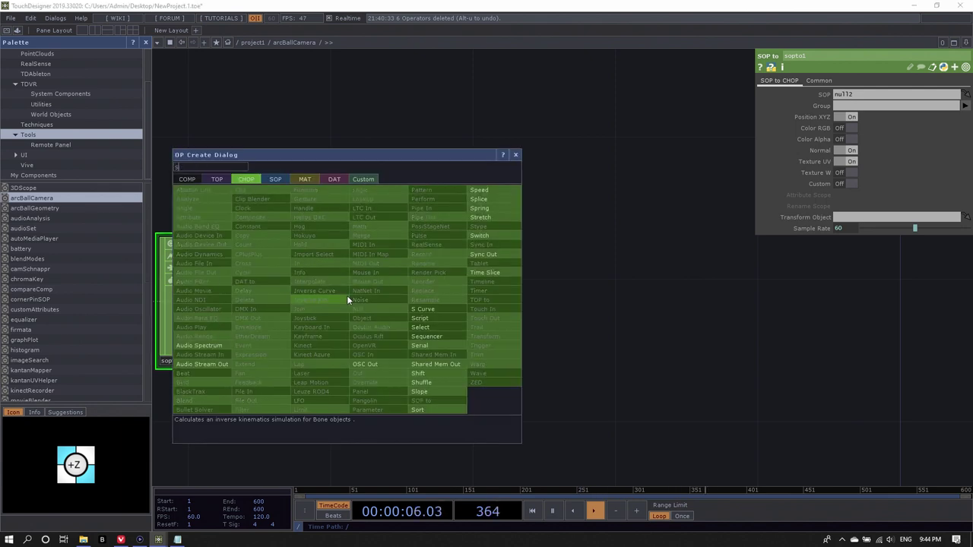
{"action": "left_click", "coordinate": [426, 330]}
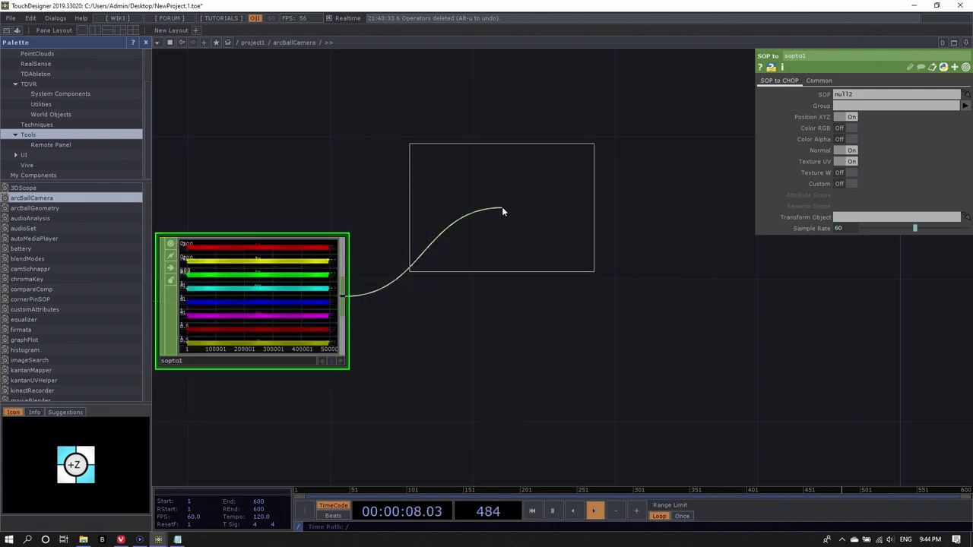
{"action": "left_click", "coordinate": [502, 212]}
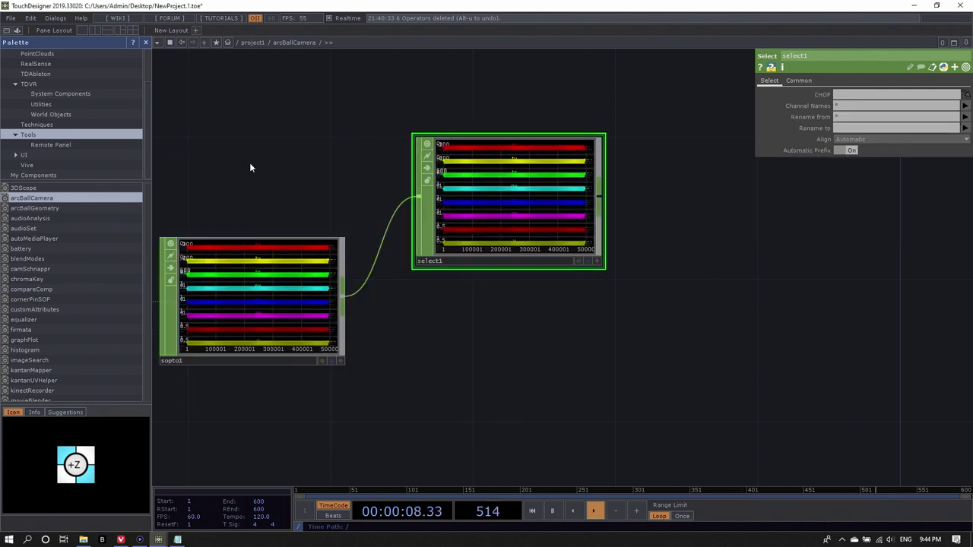
Step: Close the Palette and set the channel names of select1 to t*
{"action": "left_click", "coordinate": [146, 42]}
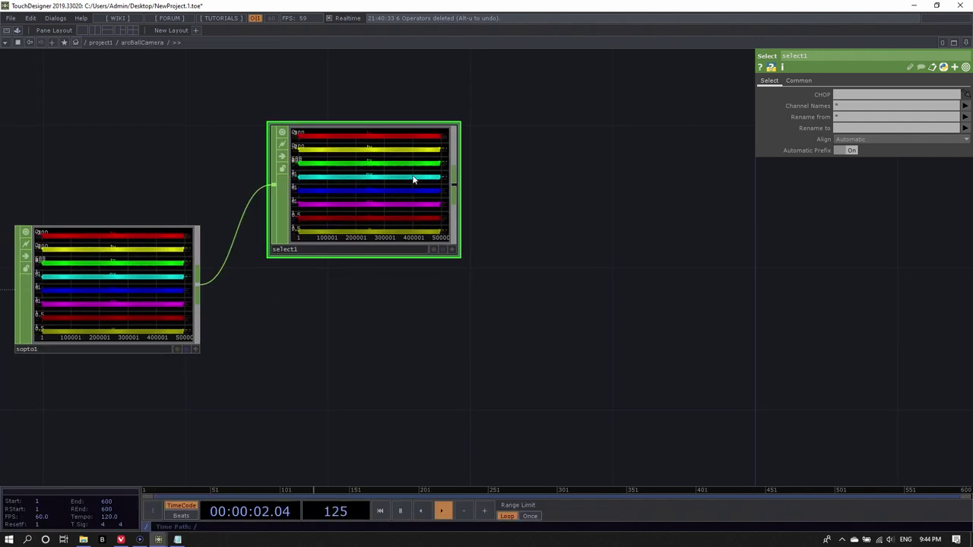
{"action": "left_click", "coordinate": [859, 106]}
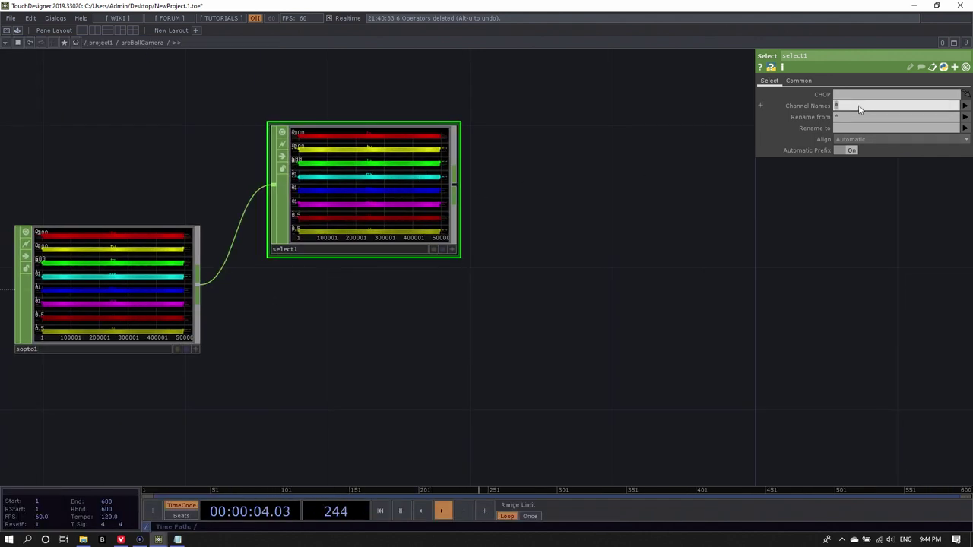
{"action": "type", "text": "t*"}
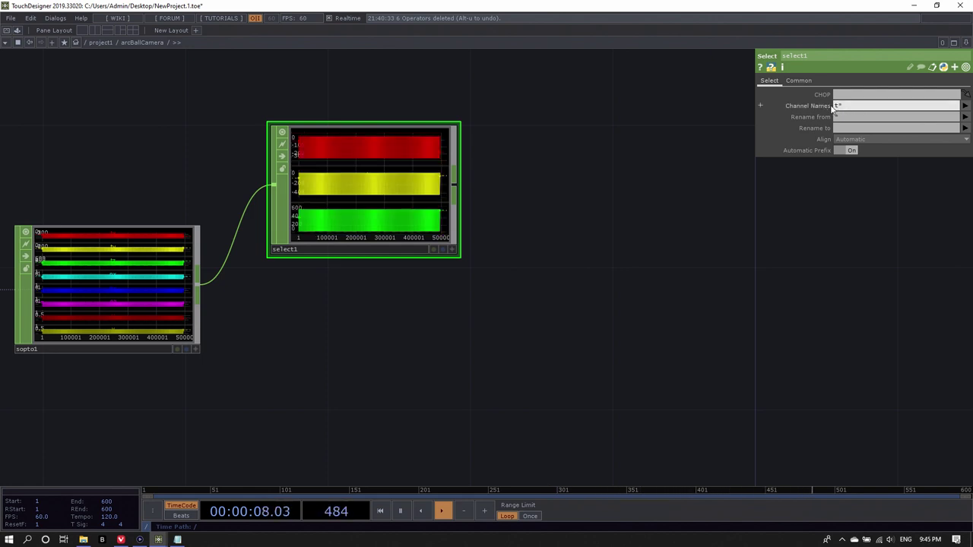
{"action": "key", "text": "BackSpace"}
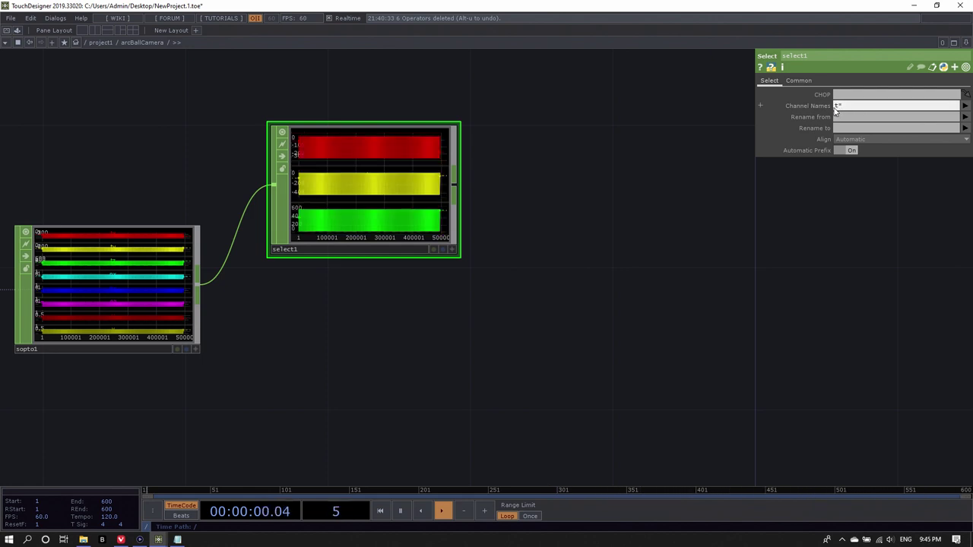
{"action": "type", "text": "*"}
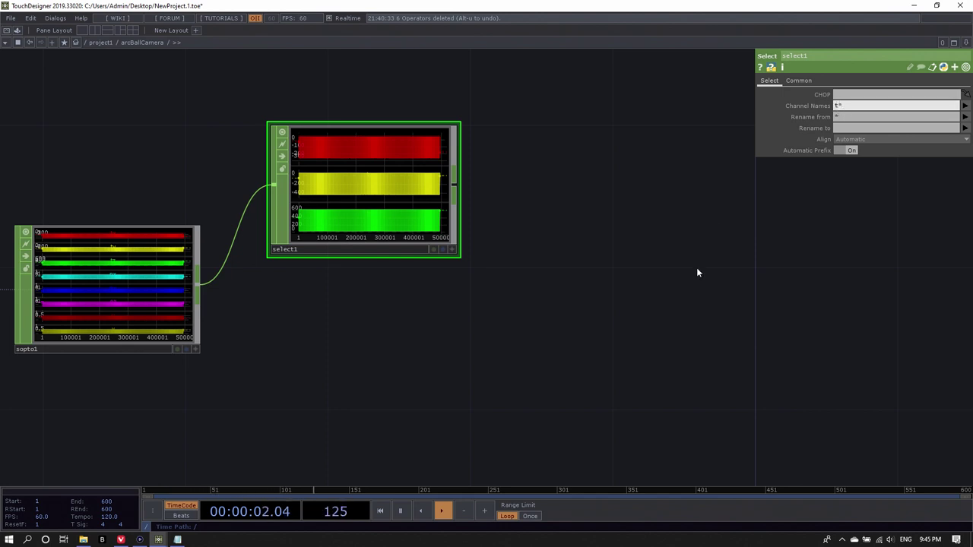
Step: Move pointfilein1 and the whole chain from filein1 to select1 farther left, away from the render network
{"action": "left_click_drag", "start_coordinate": [689, 274], "coordinate": [642, 289]}
{"action": "scroll", "coordinate": [539, 241], "scroll_direction": "down", "scroll_amount": 6}
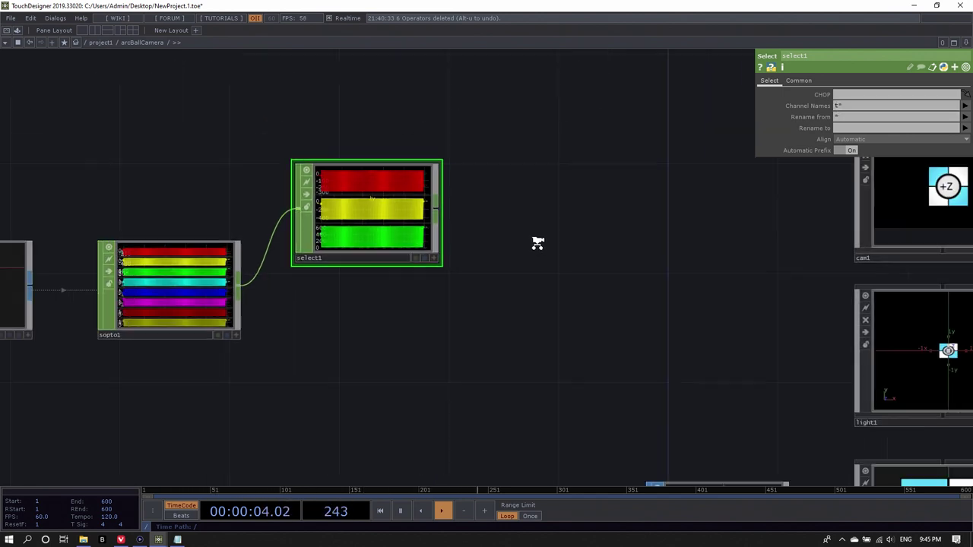
{"action": "scroll", "coordinate": [563, 308], "scroll_direction": "up", "scroll_amount": 1}
{"action": "right_click_drag", "start_coordinate": [604, 299], "coordinate": [161, 171]}
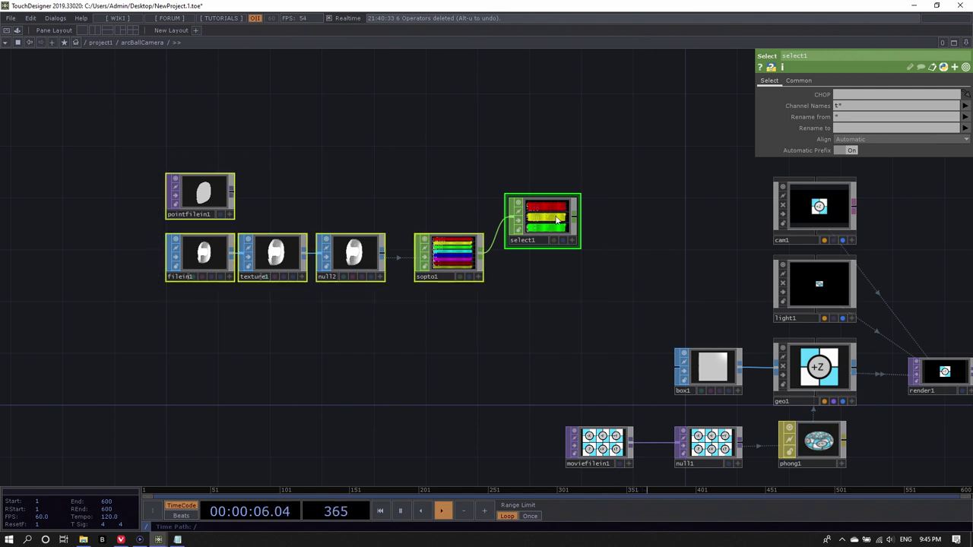
{"action": "left_click_drag", "start_coordinate": [577, 227], "coordinate": [193, 226]}
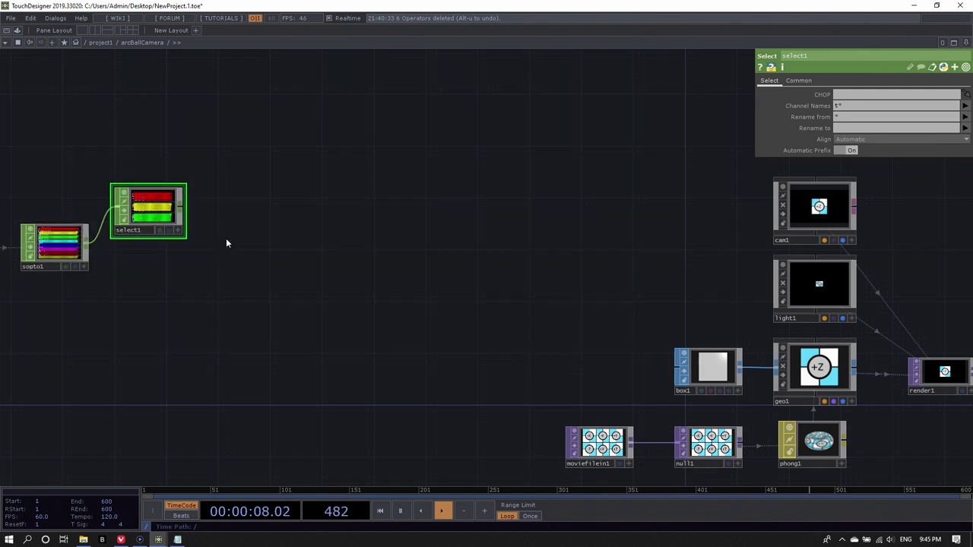
Step: Inspect the operator info of select1 for its channels, sample range and value limits
{"action": "scroll", "coordinate": [190, 224], "scroll_direction": "up", "scroll_amount": 5}
{"action": "middle_click", "coordinate": [218, 201]}
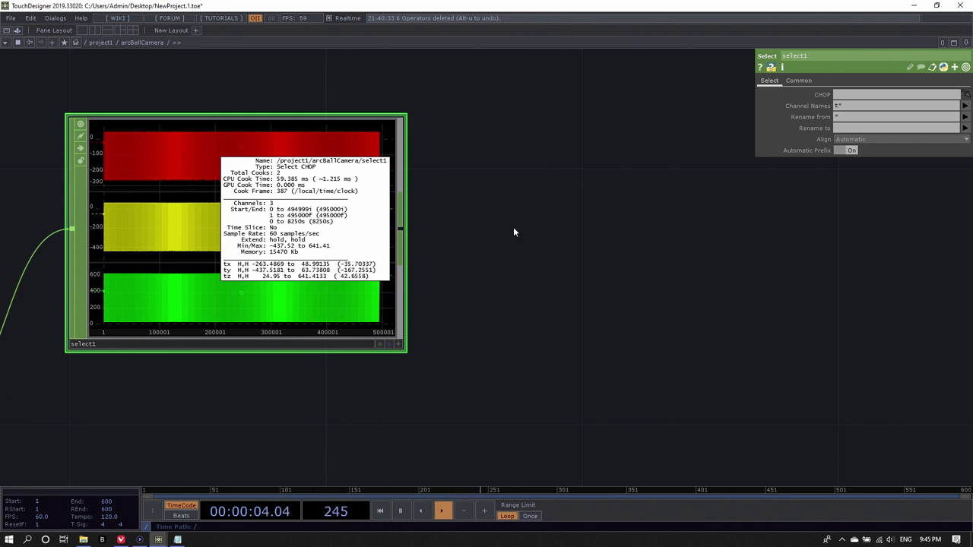
{"action": "middle_click_drag", "start_coordinate": [514, 232], "coordinate": [514, 232]}
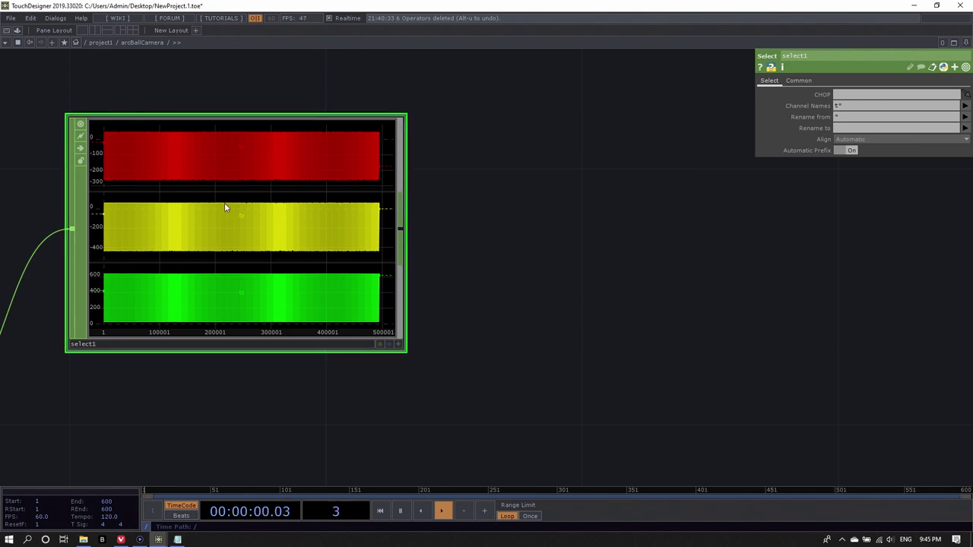
{"action": "middle_click_drag", "start_coordinate": [226, 207], "coordinate": [212, 212]}
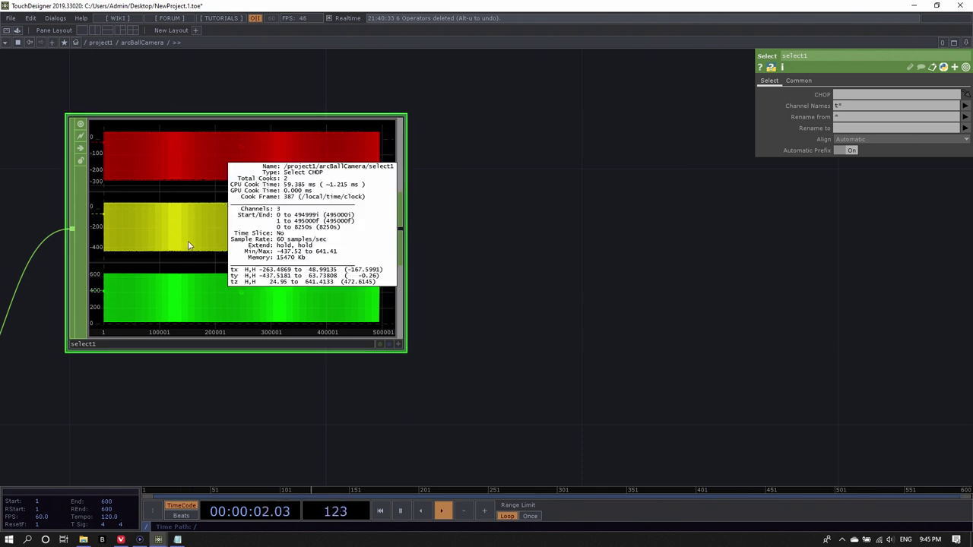
{"action": "middle_click_drag", "start_coordinate": [190, 246], "coordinate": [479, 239]}
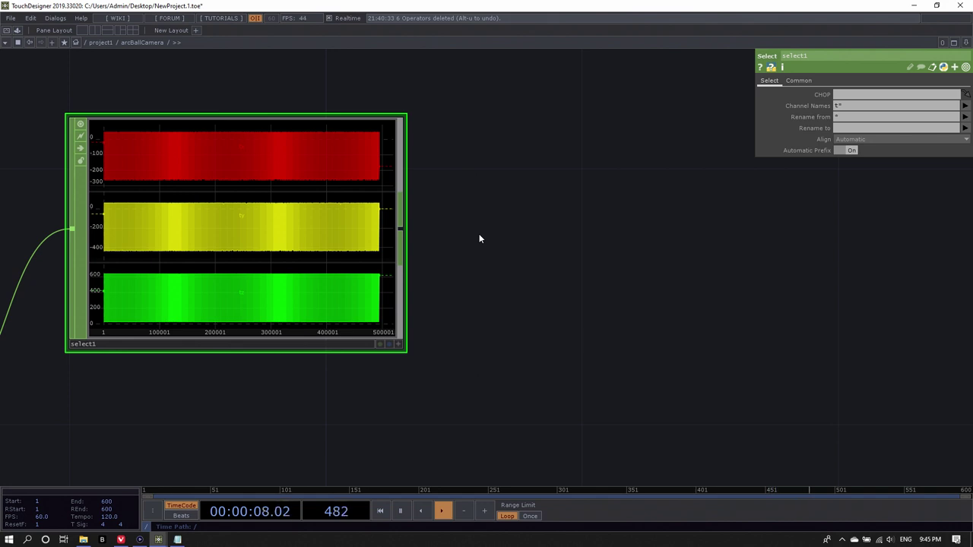
Step: Add an unconnected Shuffle CHOP to the right of select1
{"action": "left_click_drag", "start_coordinate": [558, 304], "coordinate": [546, 288]}
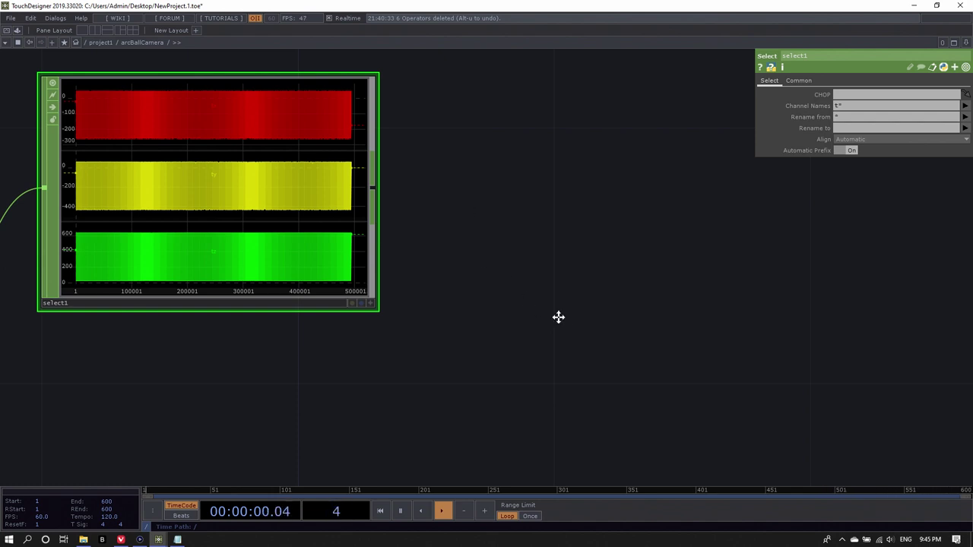
{"action": "scroll", "coordinate": [522, 311], "scroll_direction": "down", "scroll_amount": 5}
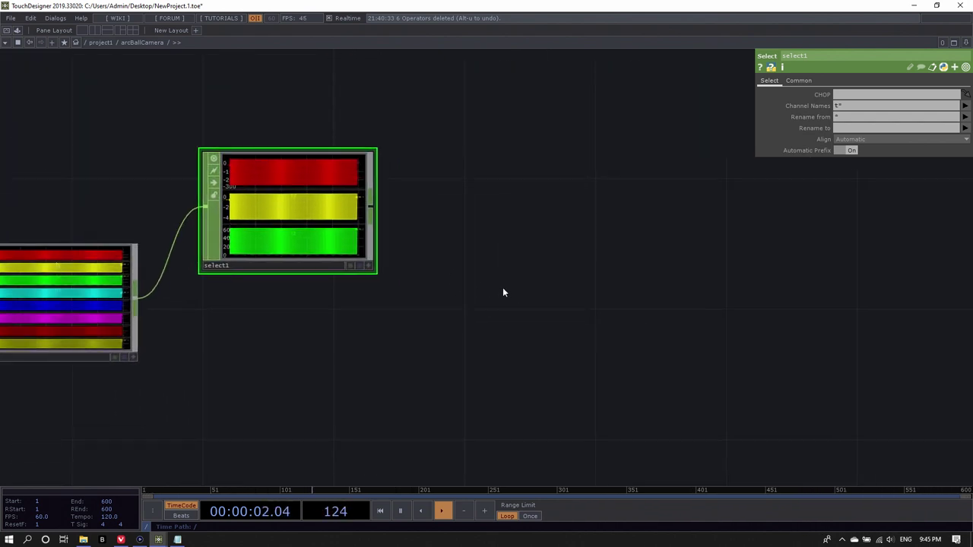
{"action": "key", "text": "Tab"}
{"action": "type", "text": "shu"}
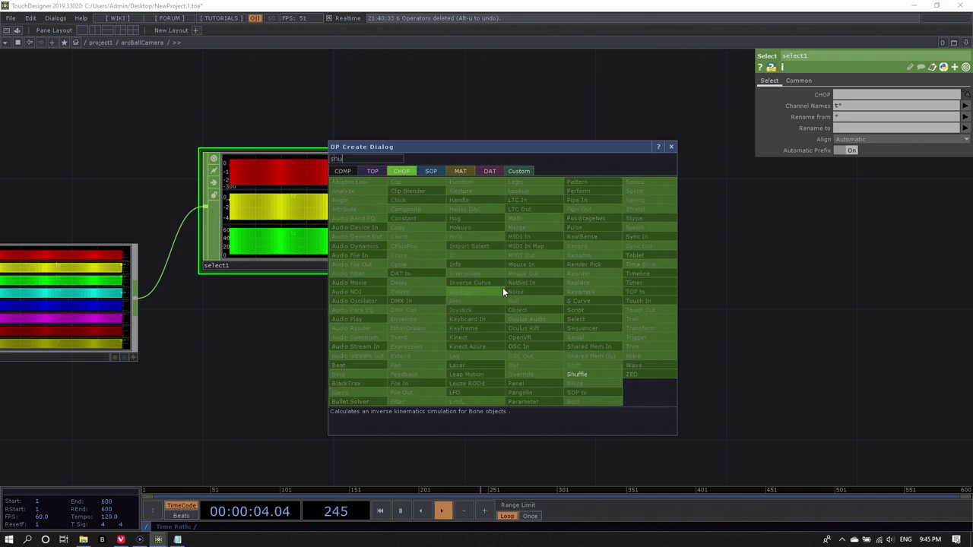
{"action": "left_click", "coordinate": [585, 374]}
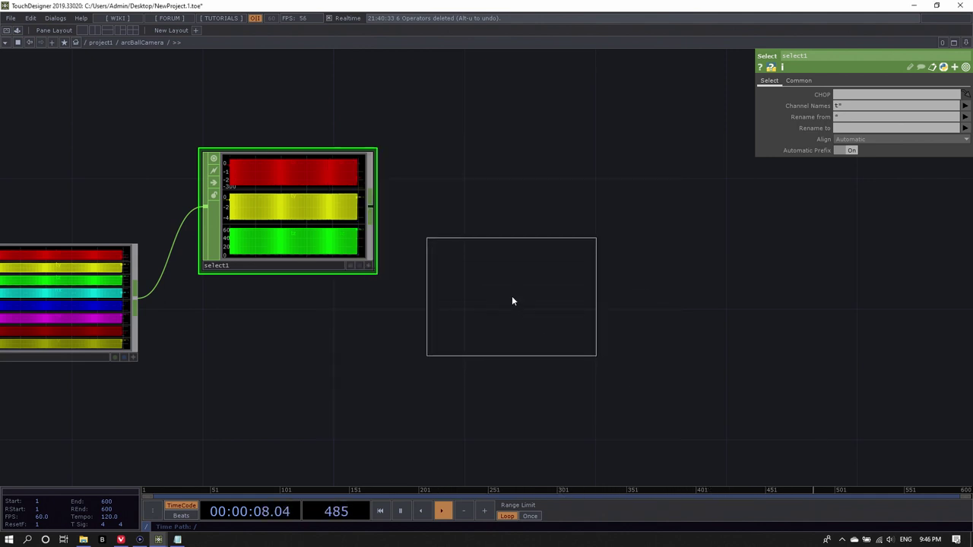
{"action": "left_click", "coordinate": [511, 304]}
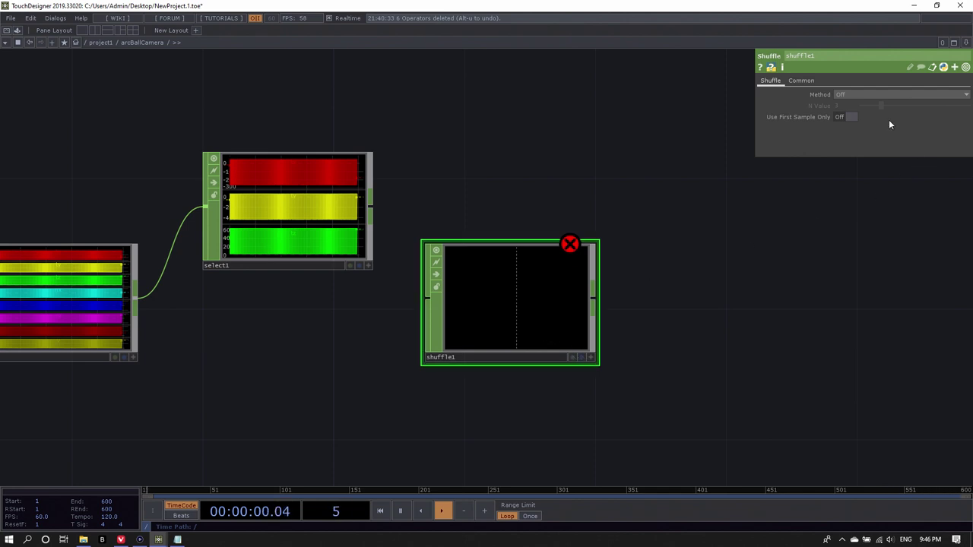
Step: Set the method of shuffle1 to Split N Samples and check the operator info of select1 for its sample count
{"action": "left_click", "coordinate": [849, 96]}
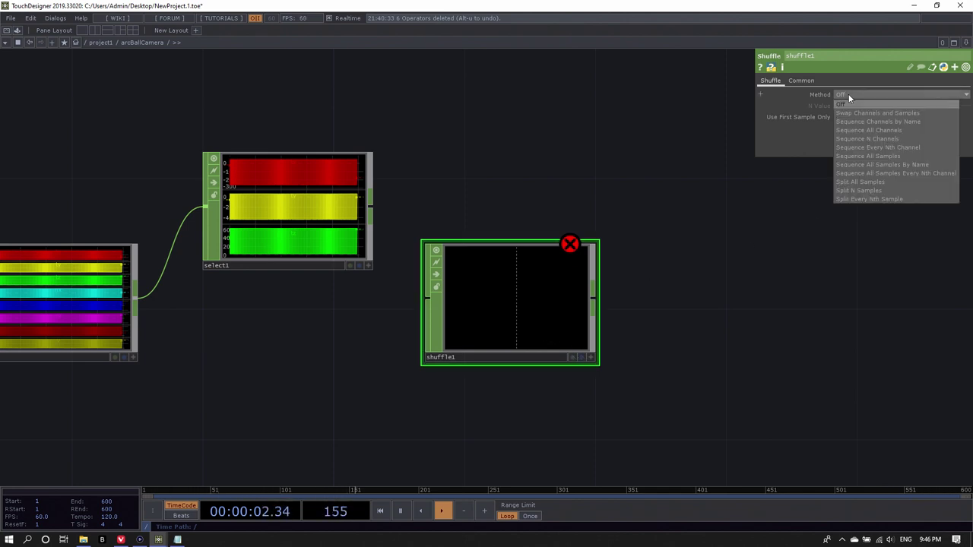
{"action": "left_click", "coordinate": [894, 196]}
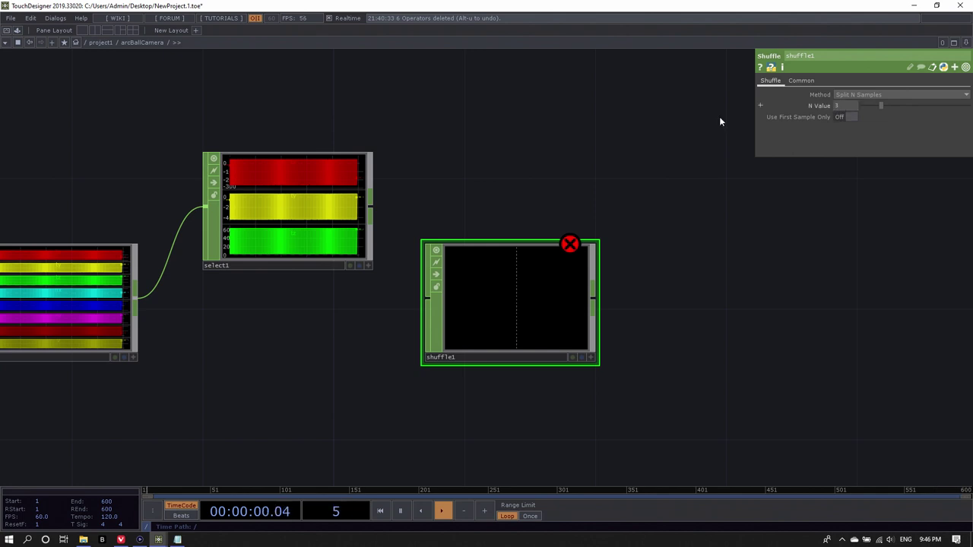
{"action": "scroll", "coordinate": [285, 195], "scroll_direction": "down", "scroll_amount": 2}
{"action": "middle_click", "coordinate": [286, 199]}
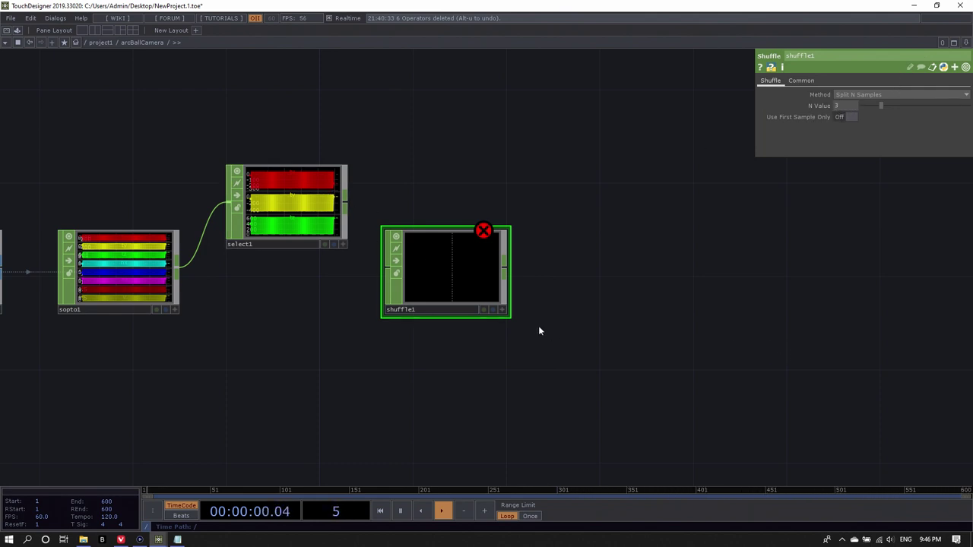
{"action": "scroll", "coordinate": [435, 258], "scroll_direction": "up", "scroll_amount": 2}
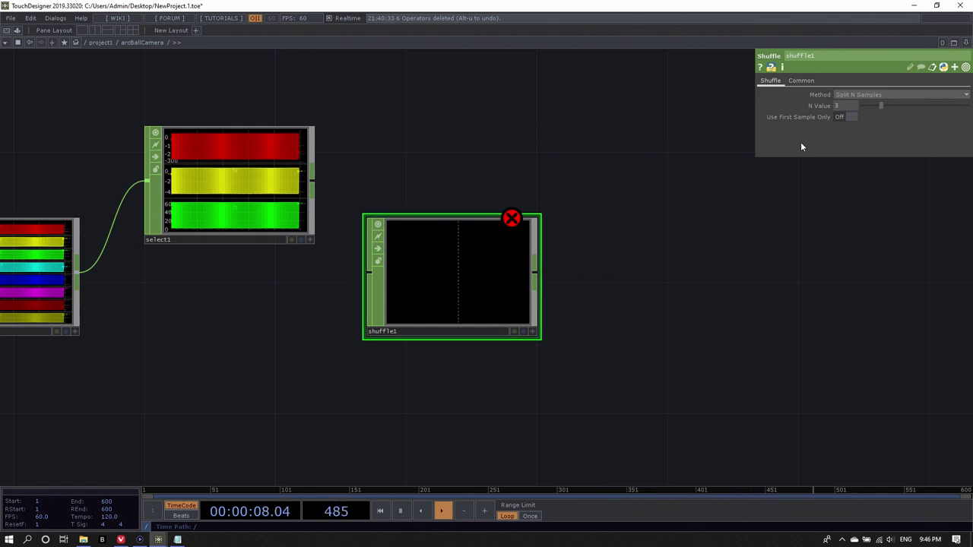
Step: Set the N Value of shuffle1 to the expression math.sqrt(me.inputs[0].numSamples)
{"action": "left_click", "coordinate": [820, 106]}
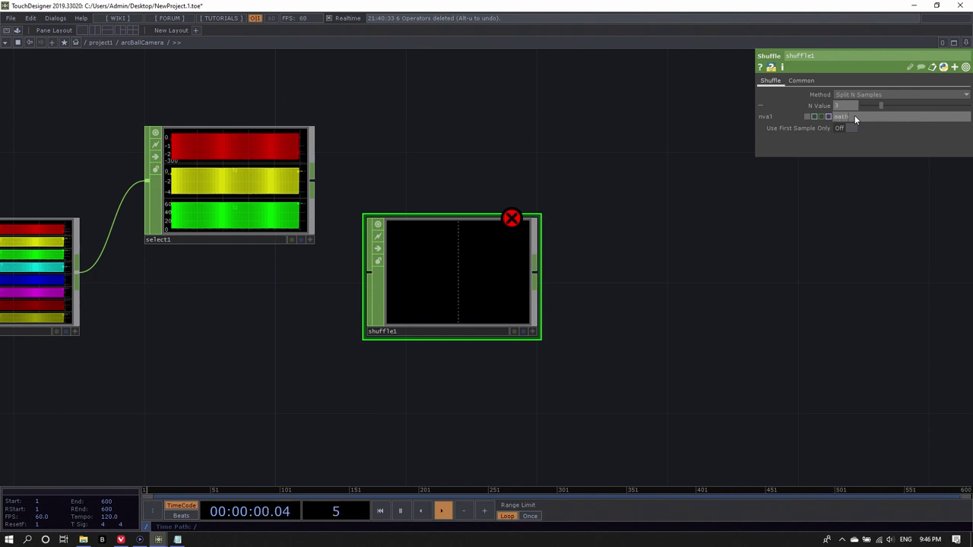
{"action": "key", "text": "h"}
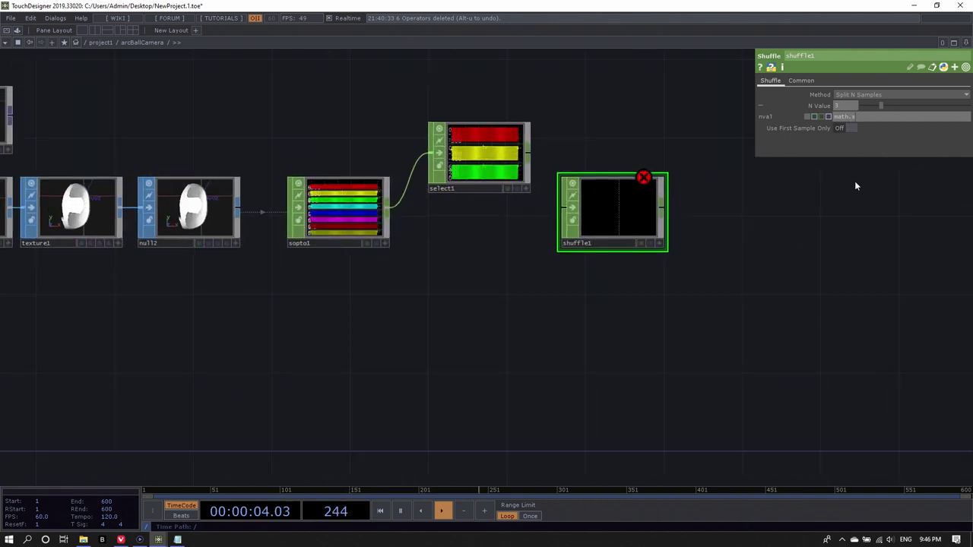
{"action": "scroll", "coordinate": [859, 199], "scroll_direction": "up", "scroll_amount": 5}
{"action": "scroll", "coordinate": [864, 216], "scroll_direction": "down", "scroll_amount": 4}
{"action": "scroll", "coordinate": [863, 214], "scroll_direction": "up", "scroll_amount": 2}
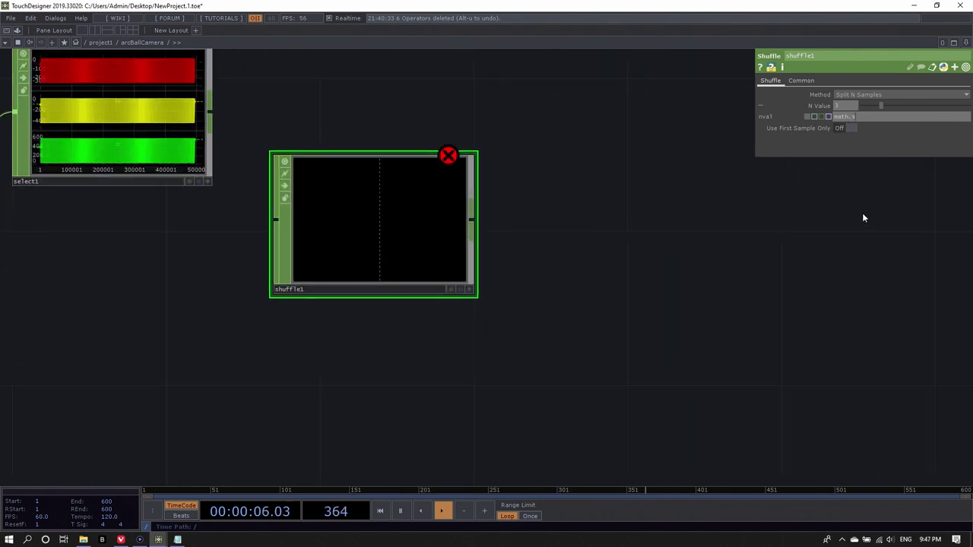
{"action": "type", "text": "rt(me.inputs[0].numSamples"}
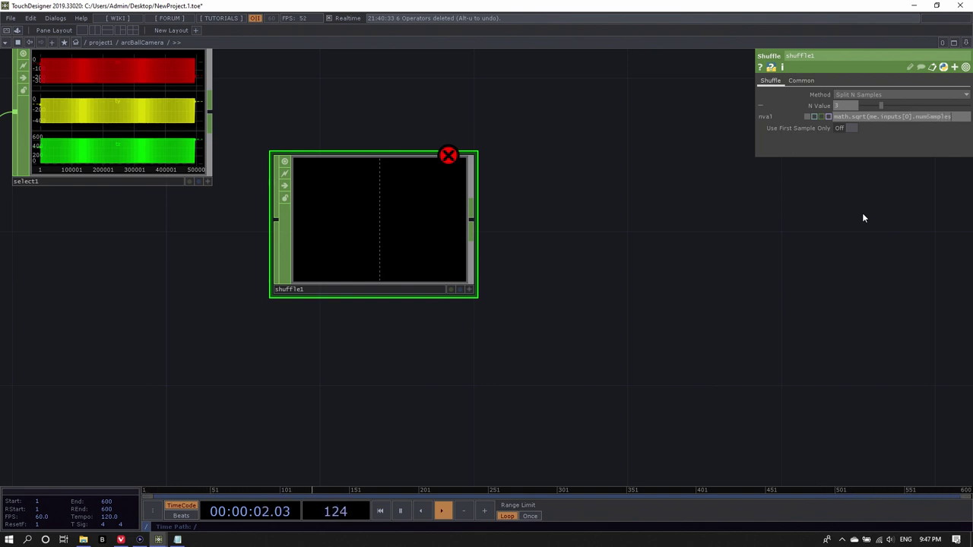
{"action": "type", "text": ")"}
{"action": "key", "text": "Return"}
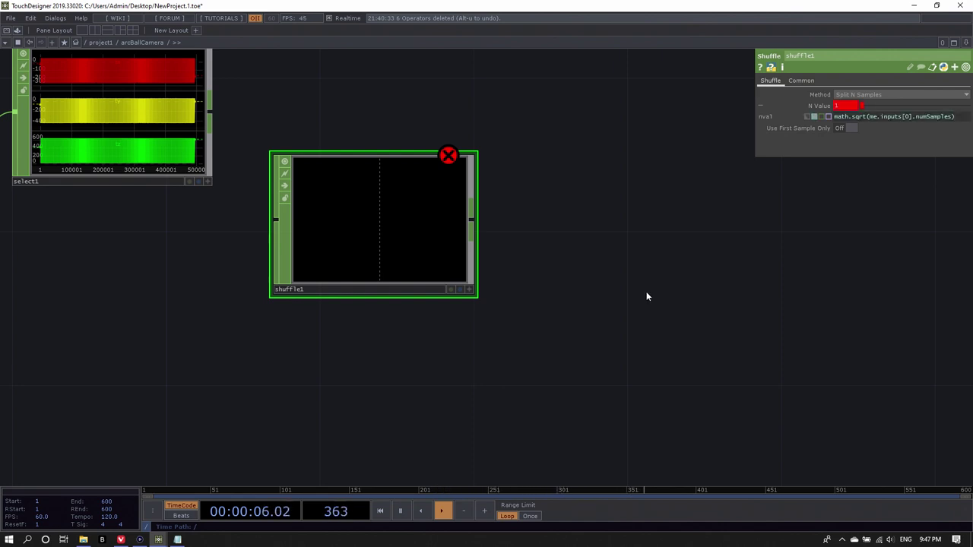
Step: Connect select1 to the input of shuffle1 and compare the operator info of both for channels and sample ranges
{"action": "left_click_drag", "start_coordinate": [208, 115], "coordinate": [257, 227]}
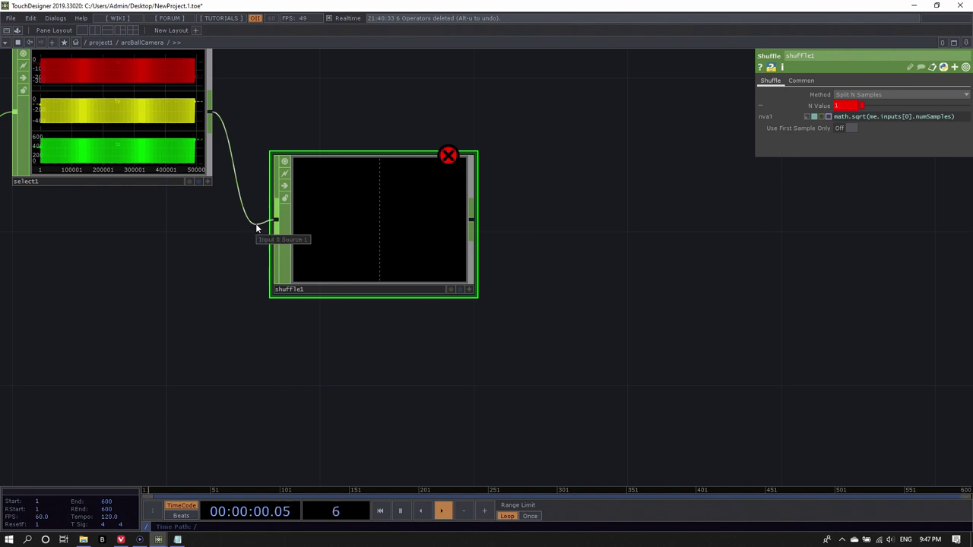
{"action": "left_click_drag", "start_coordinate": [257, 227], "coordinate": [256, 227]}
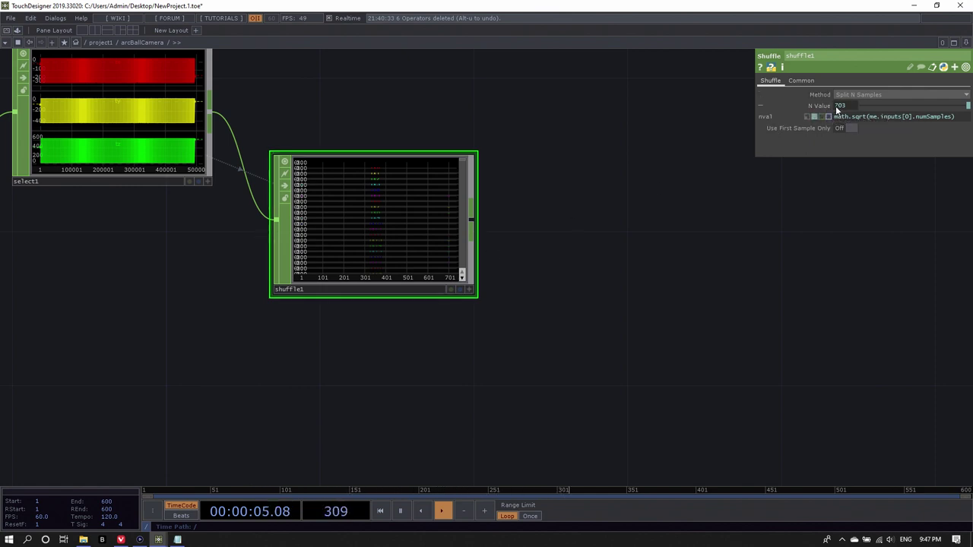
{"action": "middle_click", "coordinate": [376, 224]}
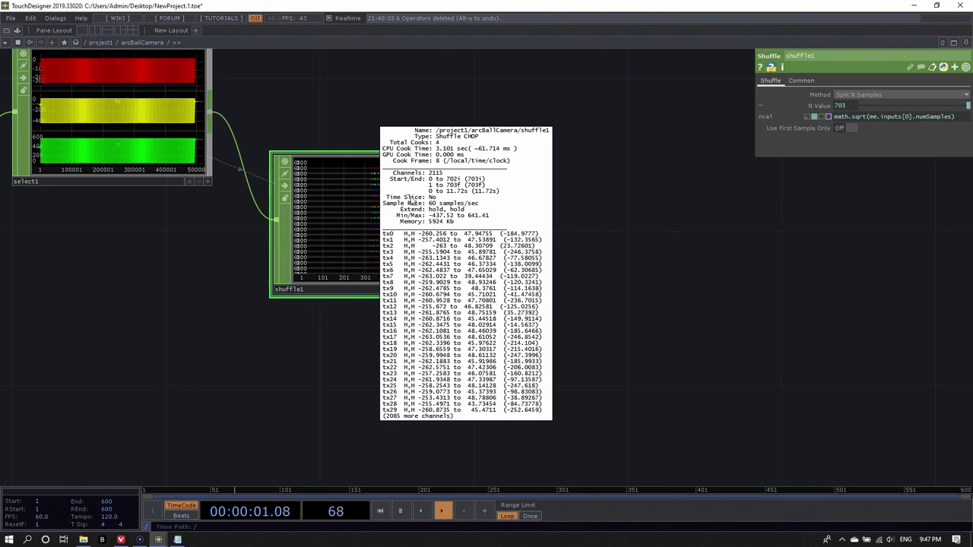
{"action": "middle_click", "coordinate": [172, 148]}
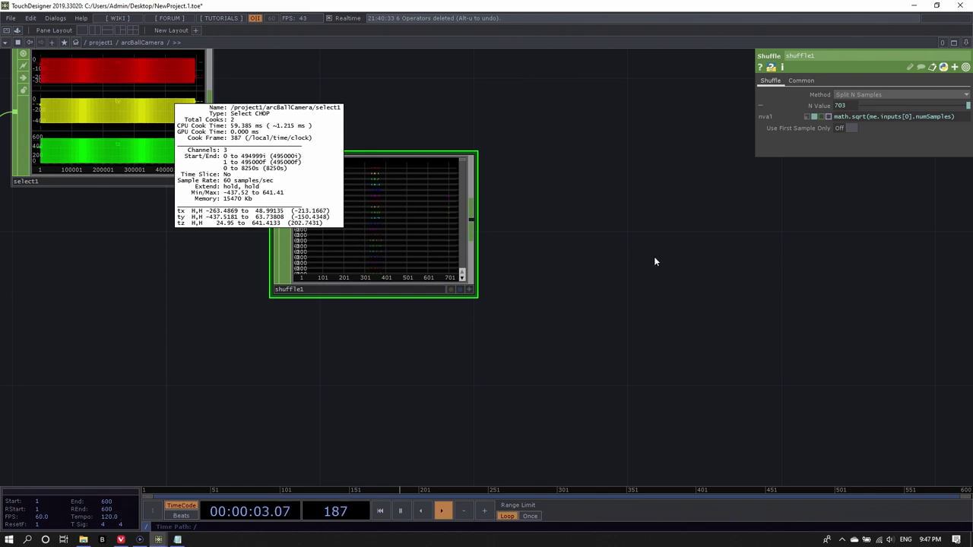
{"action": "middle_click", "coordinate": [404, 211]}
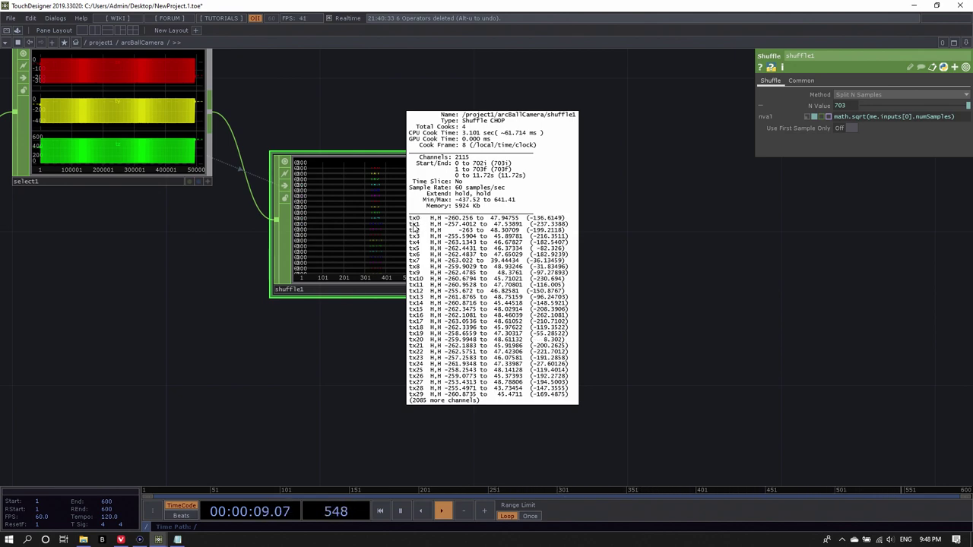
Step: Add a Reorder CHOP after shuffle1, connected to its output, and place it close beside it
{"action": "middle_click_drag", "start_coordinate": [422, 238], "coordinate": [684, 312]}
{"action": "left_click_drag", "start_coordinate": [478, 224], "coordinate": [413, 223]}
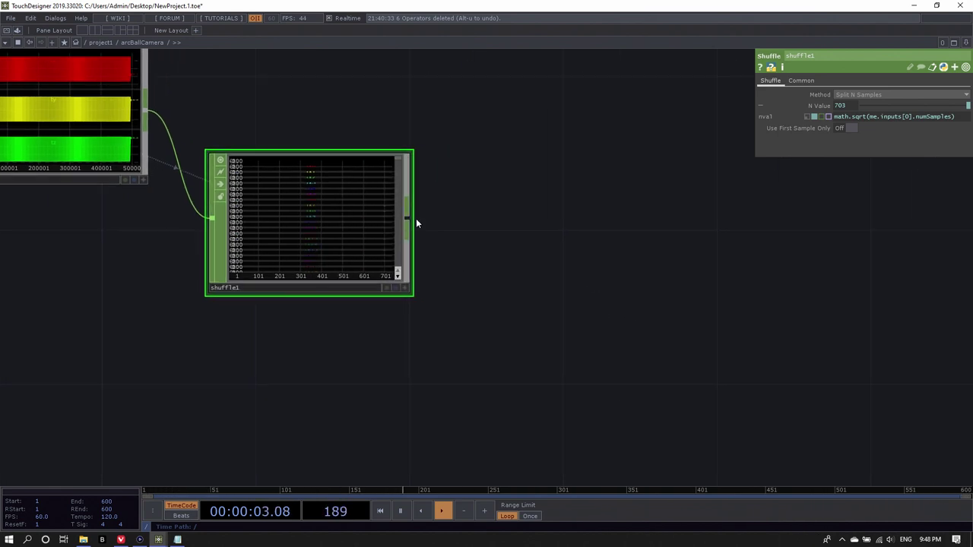
{"action": "right_click", "coordinate": [408, 219]}
{"action": "type", "text": "reo"}
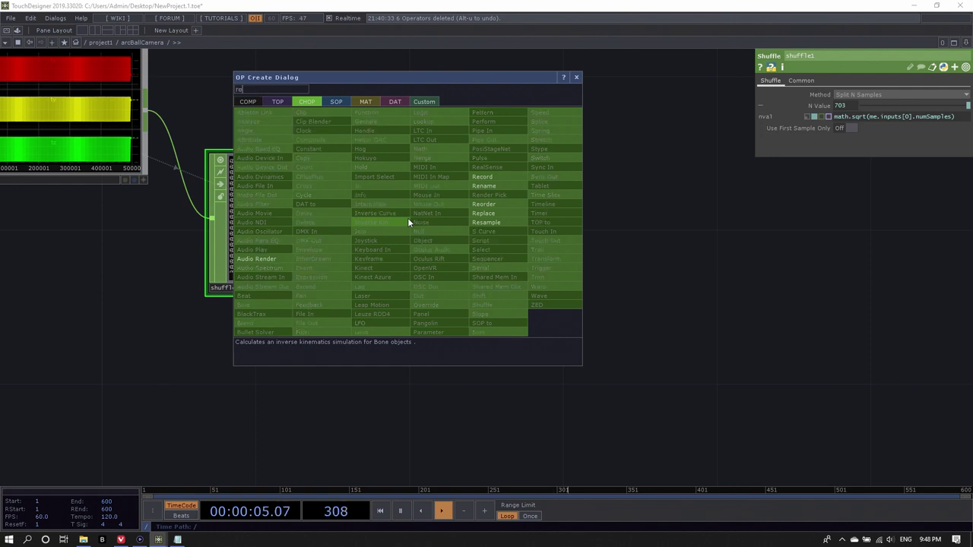
{"action": "left_click", "coordinate": [506, 204]}
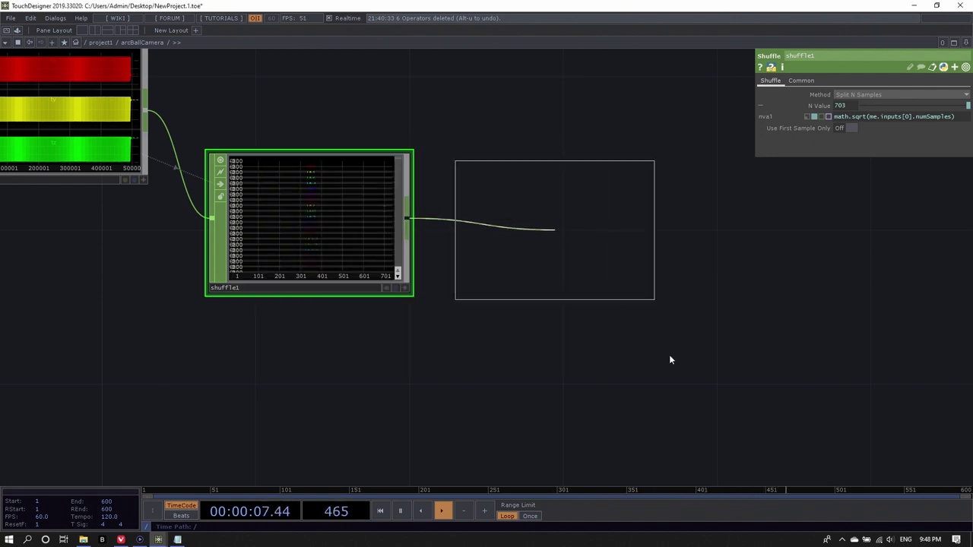
{"action": "left_click", "coordinate": [608, 245]}
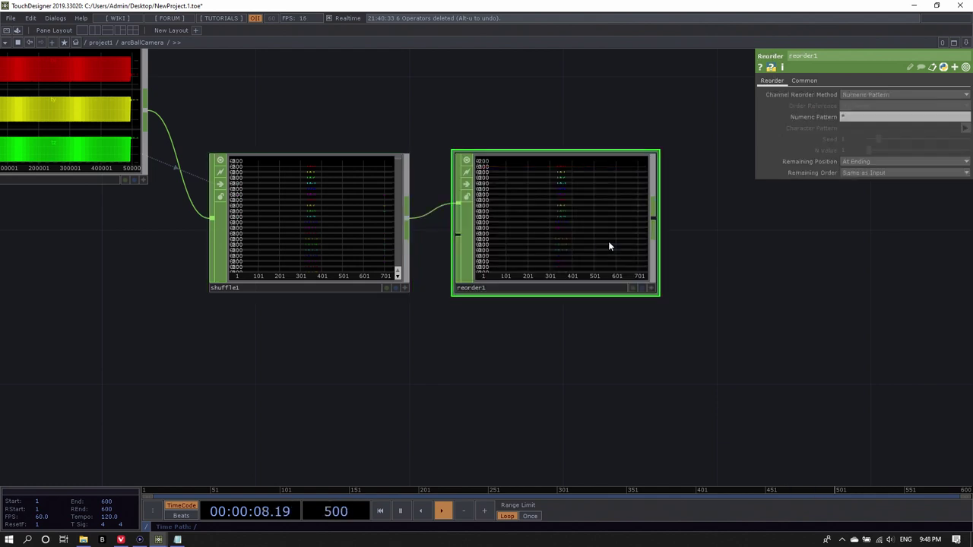
{"action": "left_click_drag", "start_coordinate": [580, 220], "coordinate": [563, 218]}
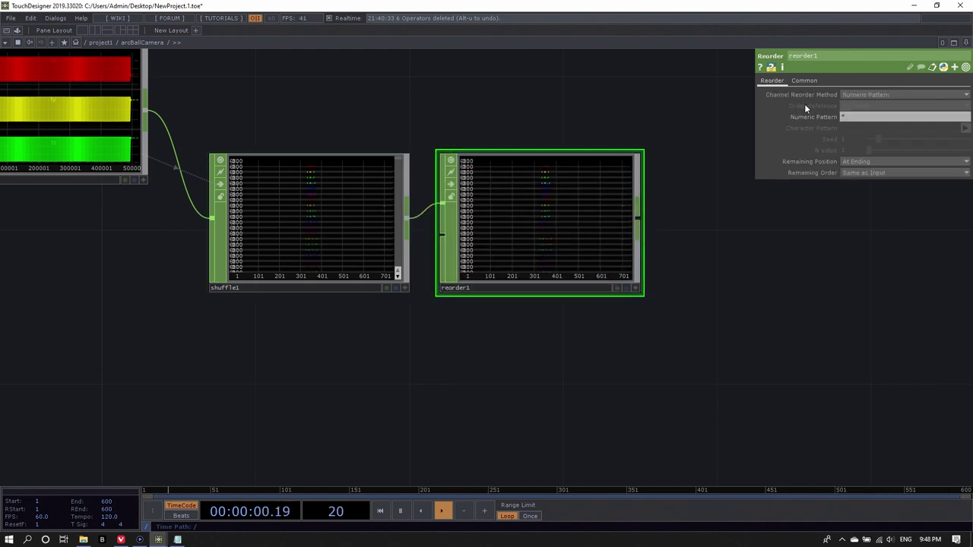
Step: Set the channel reorder method of reorder1 to Numeric Suffix Sort and check the channel order in its operator info
{"action": "left_click", "coordinate": [864, 94]}
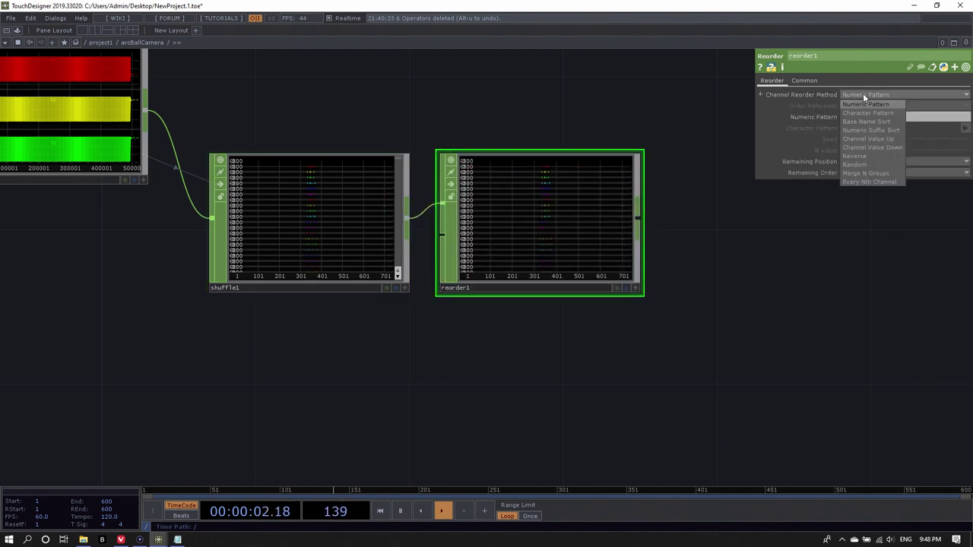
{"action": "left_click", "coordinate": [887, 130]}
{"action": "scroll", "coordinate": [525, 210], "scroll_direction": "up", "scroll_amount": 2}
{"action": "scroll", "coordinate": [525, 210], "scroll_direction": "down", "scroll_amount": 2}
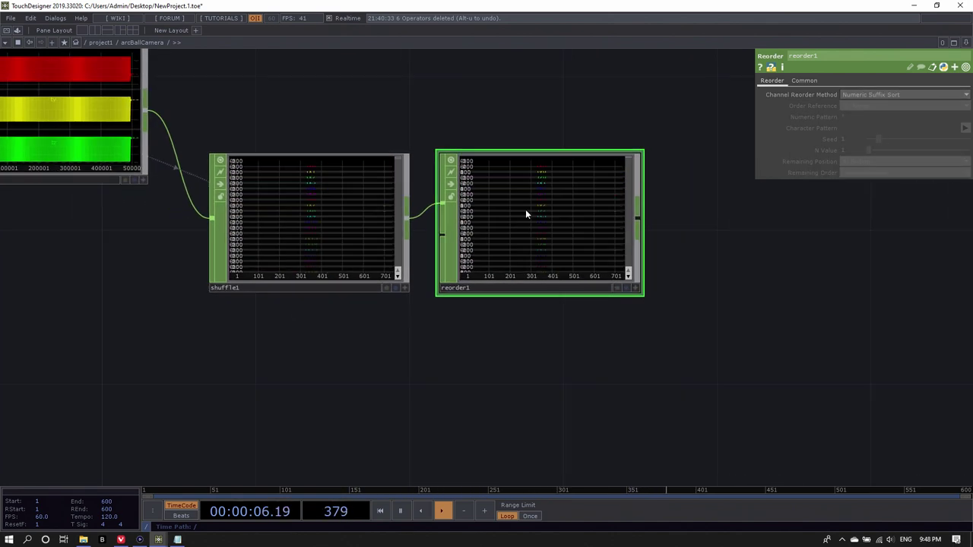
{"action": "scroll", "coordinate": [525, 211], "scroll_direction": "up", "scroll_amount": 4}
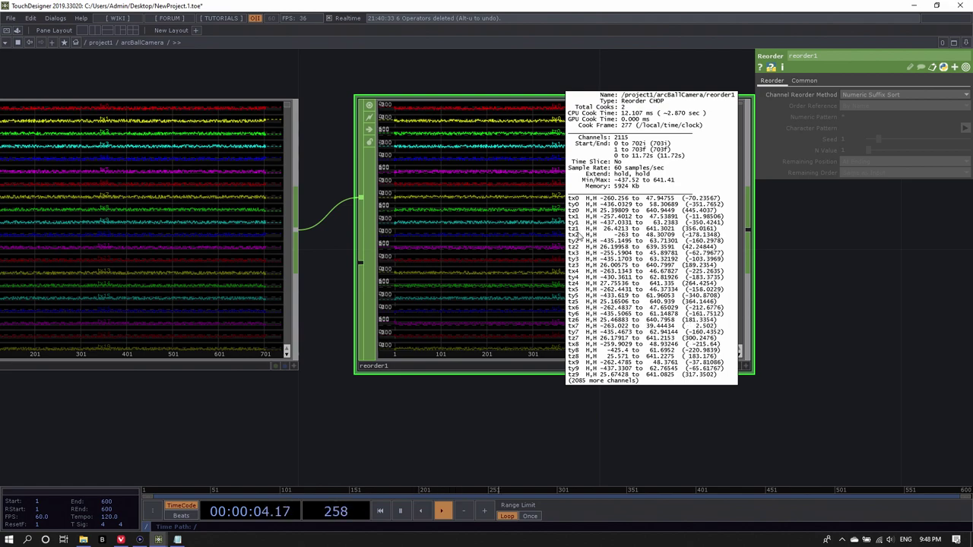
Step: Add a Null CHOP connected to the output of reorder1
{"action": "scroll", "coordinate": [477, 253], "scroll_direction": "down", "scroll_amount": 3}
{"action": "scroll", "coordinate": [478, 253], "scroll_direction": "down", "scroll_amount": 2}
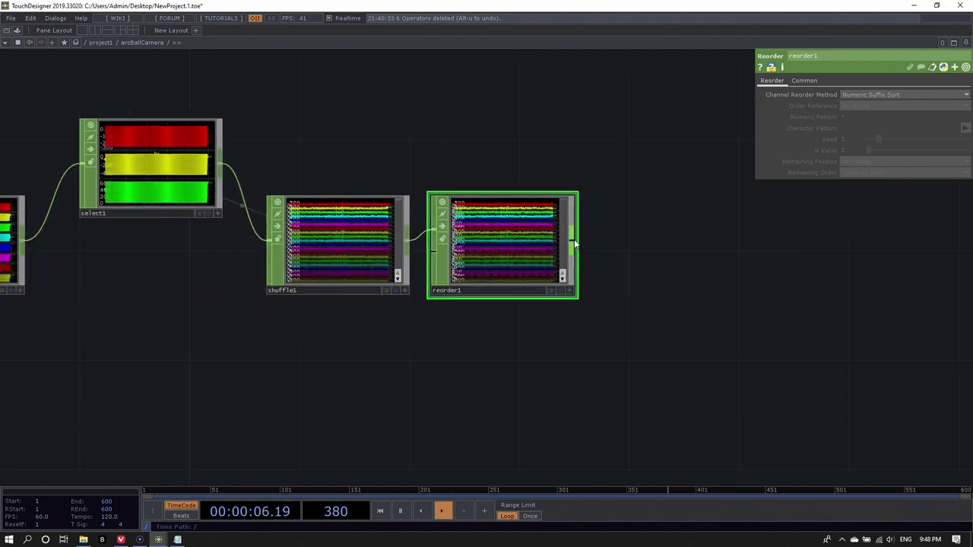
{"action": "right_click", "coordinate": [571, 243]}
{"action": "left_click", "coordinate": [581, 253]}
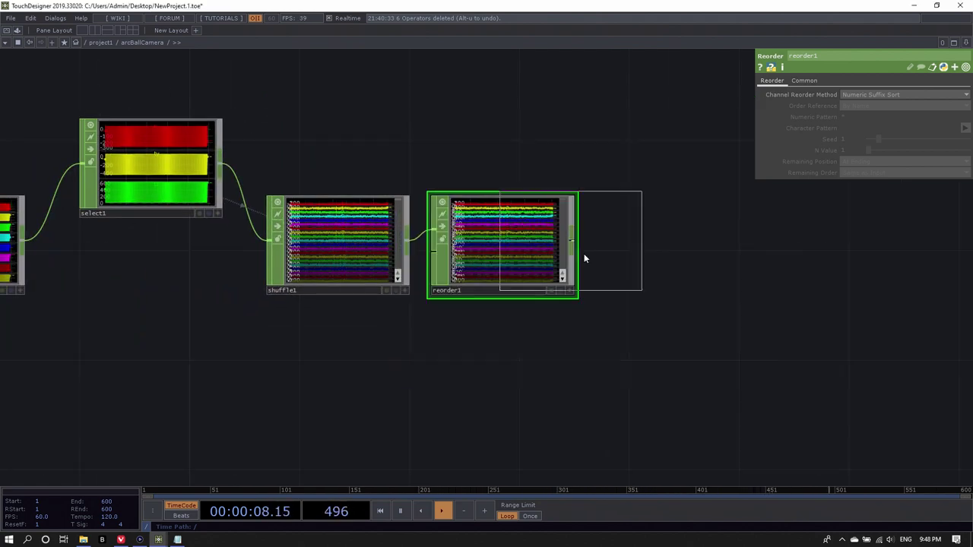
{"action": "left_click", "coordinate": [671, 249]}
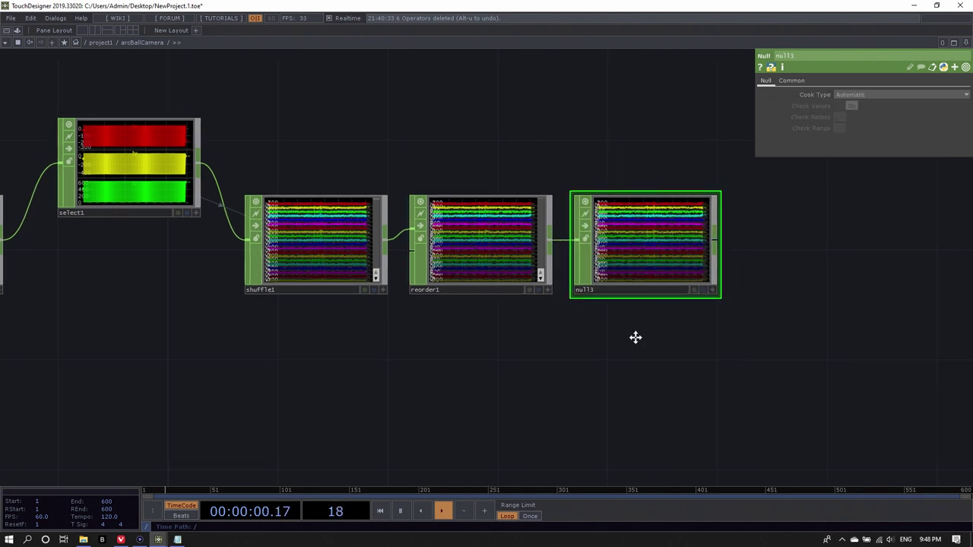
Step: Add a CHOP to TOP to the right of the null after reorder1 and set its data format to RGB
{"action": "key", "text": "Tab"}
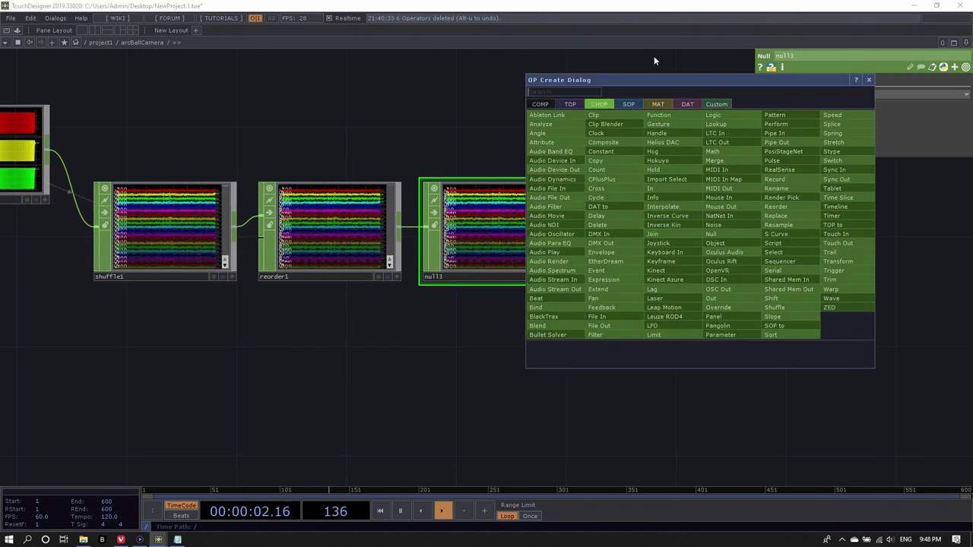
{"action": "left_click", "coordinate": [571, 104]}
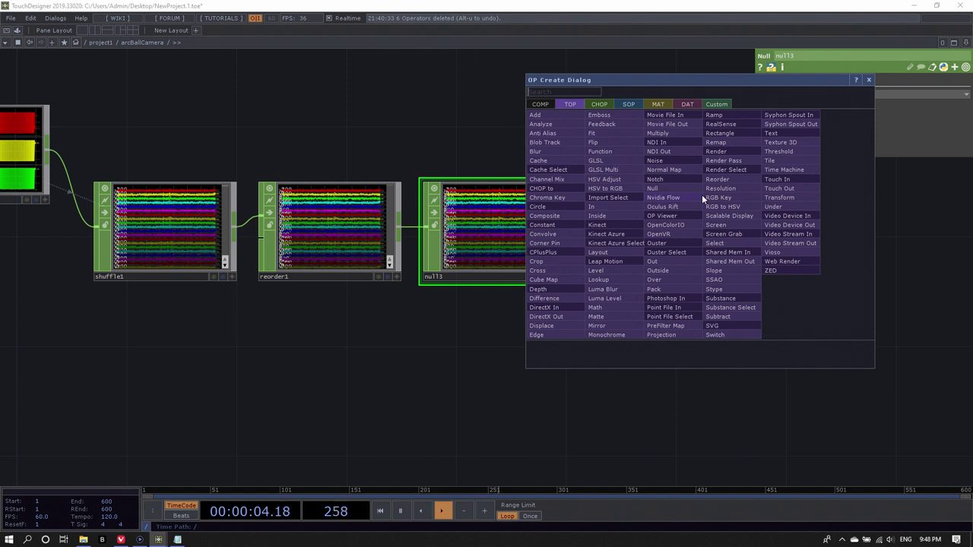
{"action": "type", "text": "chop"}
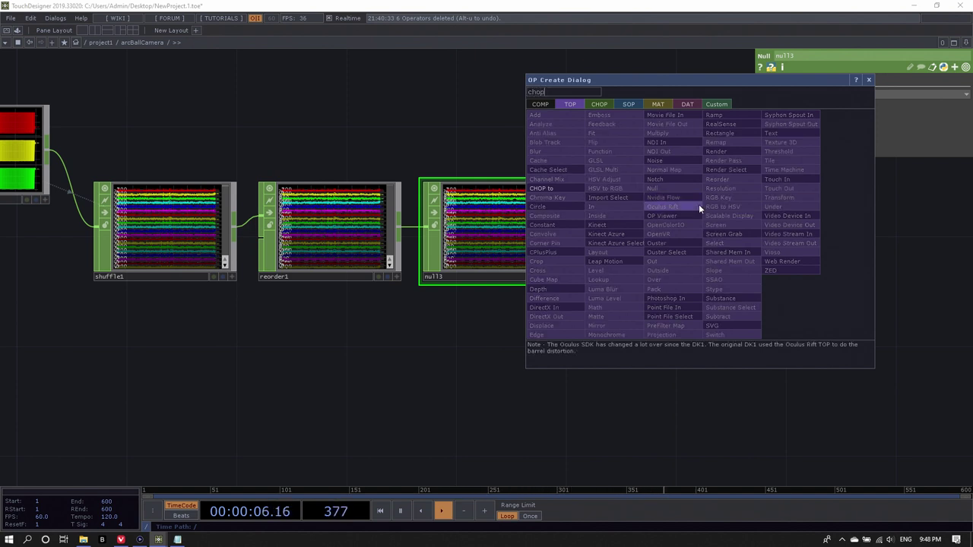
{"action": "left_click", "coordinate": [561, 190]}
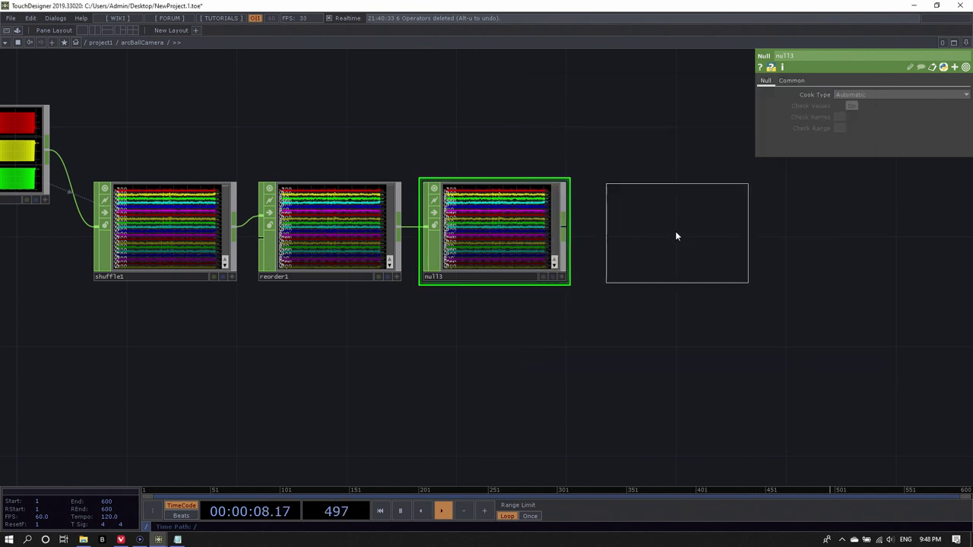
{"action": "left_click", "coordinate": [680, 241]}
{"action": "left_click_drag", "start_coordinate": [697, 261], "coordinate": [687, 240]}
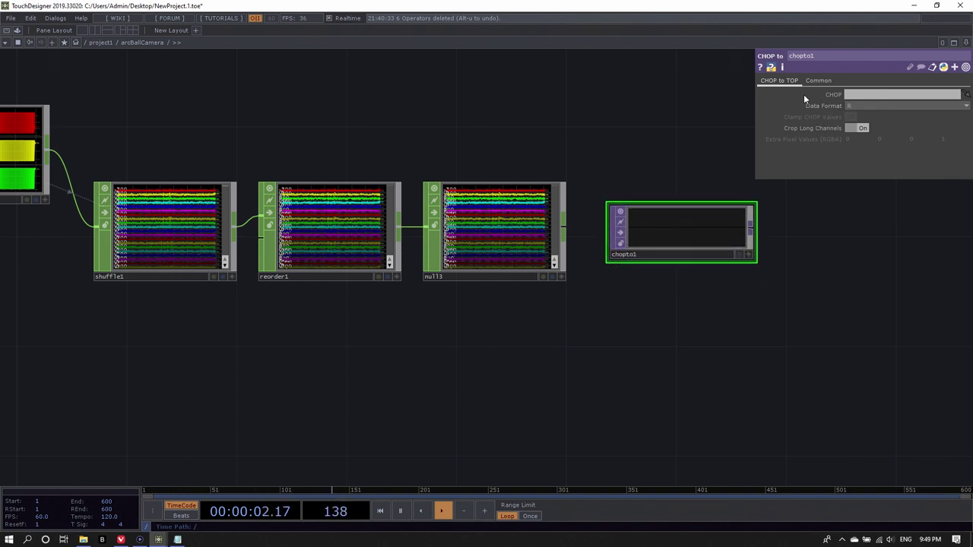
{"action": "left_click", "coordinate": [864, 111]}
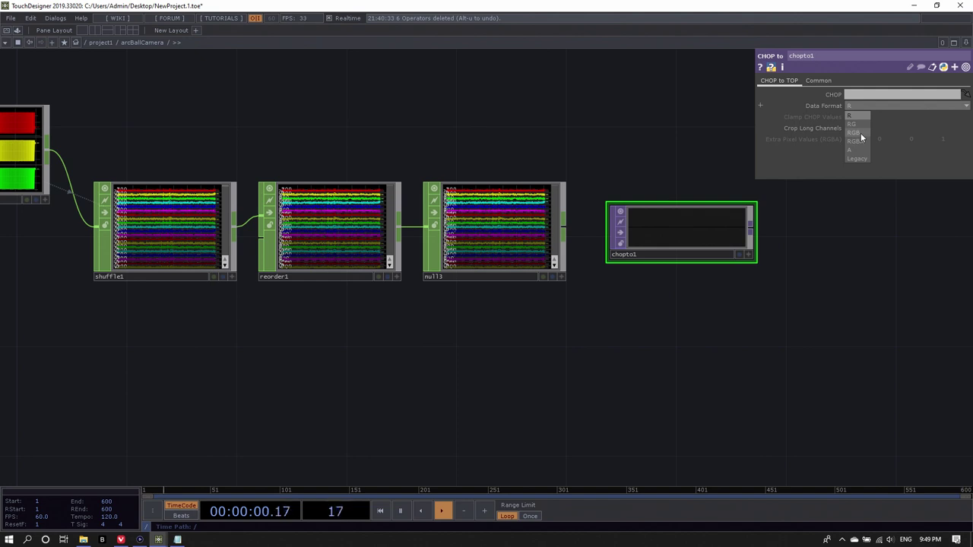
{"action": "left_click", "coordinate": [859, 133]}
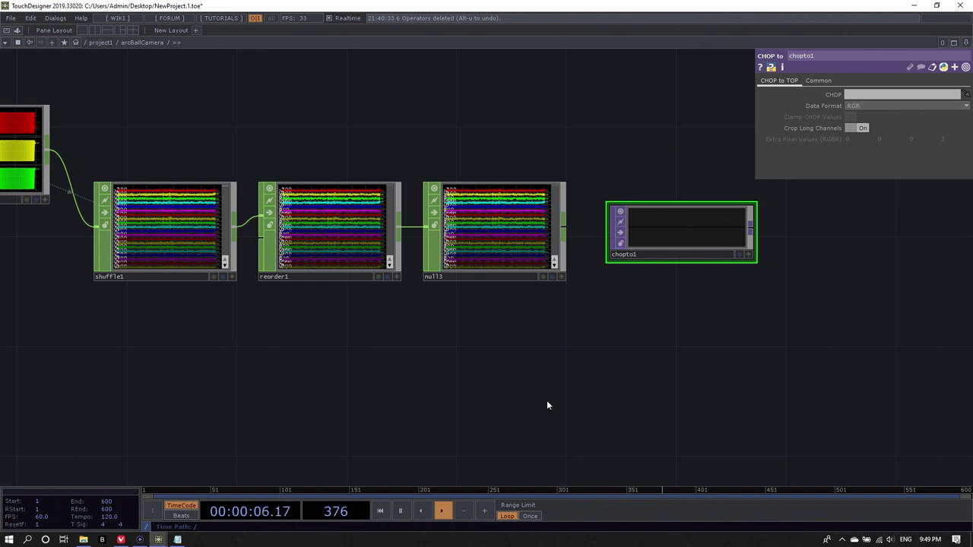
Step: Rename the null after reorder1 to null_pos
{"action": "mouse_move", "coordinate": [494, 237]}
{"action": "left_mouse_down"}
{"action": "mouse_move", "coordinate": [548, 278]}
{"action": "mouse_move", "coordinate": [486, 235]}
{"action": "left_mouse_up"}
{"action": "left_click", "coordinate": [483, 275]}
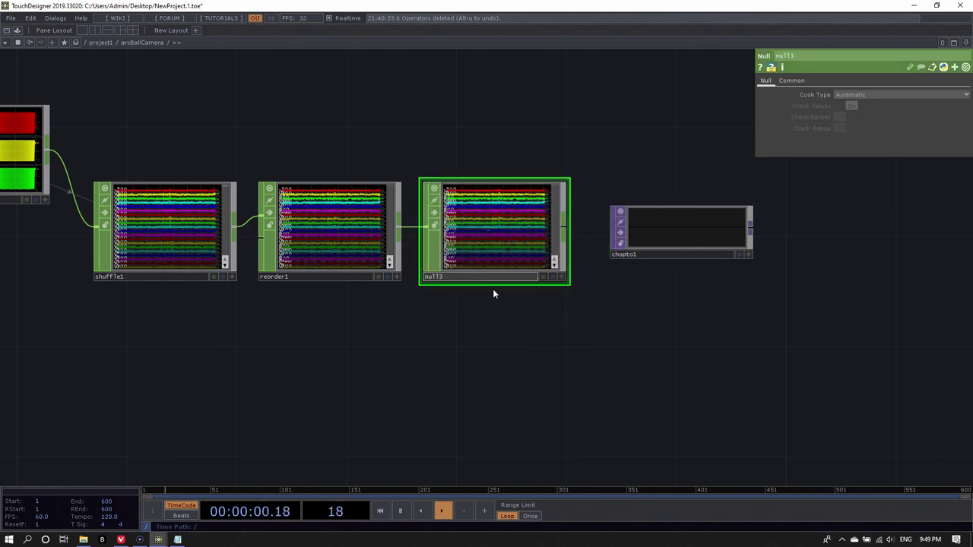
{"action": "key", "text": "BackSpace"}
{"action": "type", "text": "_pos"}
{"action": "key", "text": "Return"}
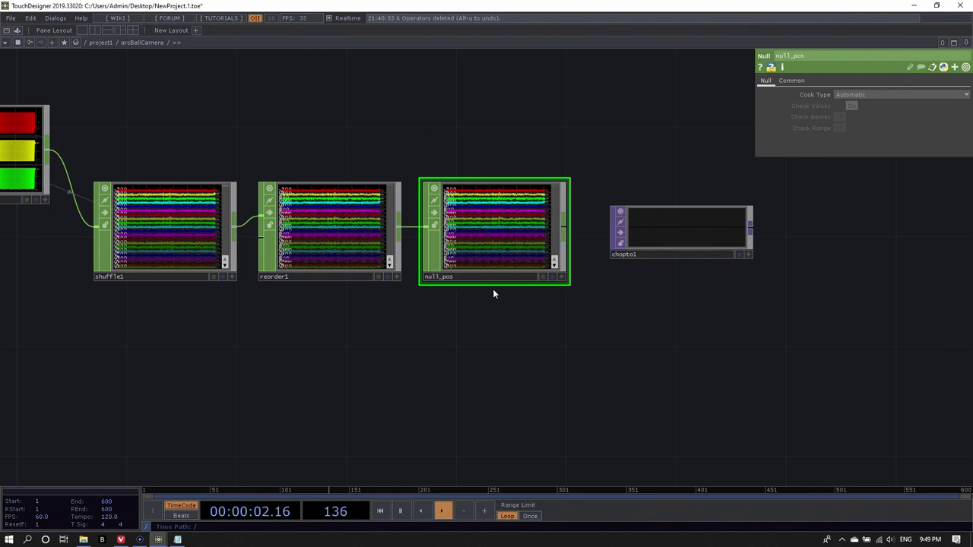
Step: Assign null_pos as the CHOP source of chopto1 and inspect the resulting texture's size and pixel format
{"action": "left_click_drag", "start_coordinate": [487, 238], "coordinate": [677, 228]}
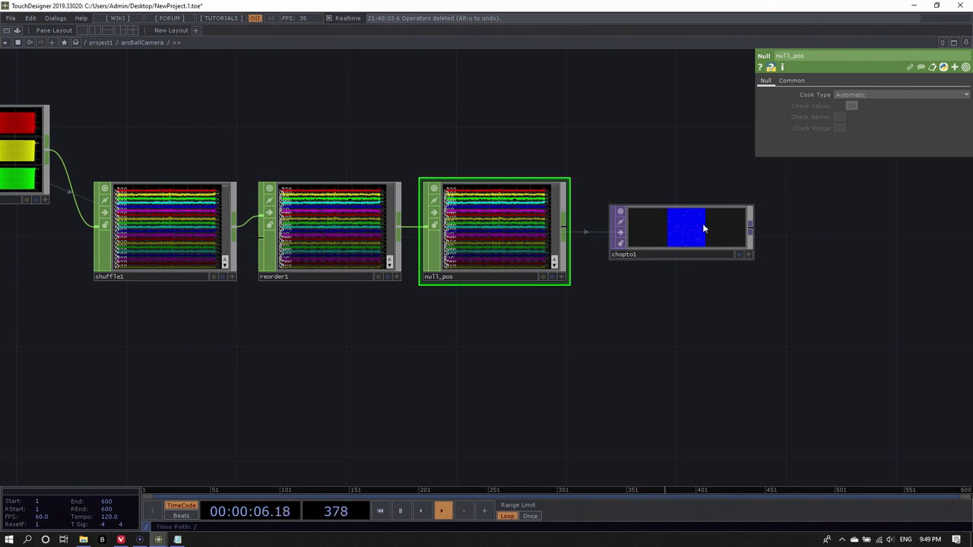
{"action": "scroll", "coordinate": [703, 224], "scroll_direction": "up", "scroll_amount": 10}
{"action": "middle_click", "coordinate": [653, 243]}
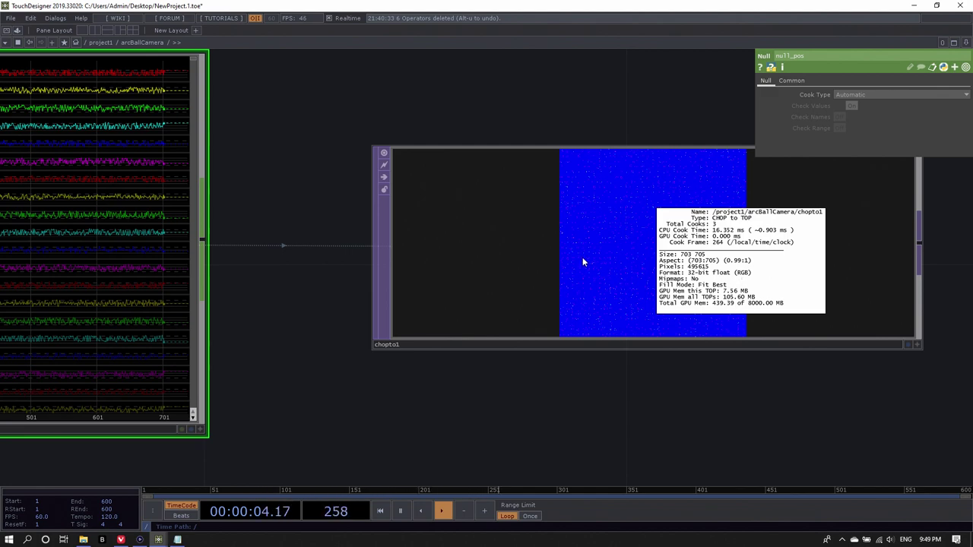
{"action": "scroll", "coordinate": [679, 237], "scroll_direction": "down", "scroll_amount": 7}
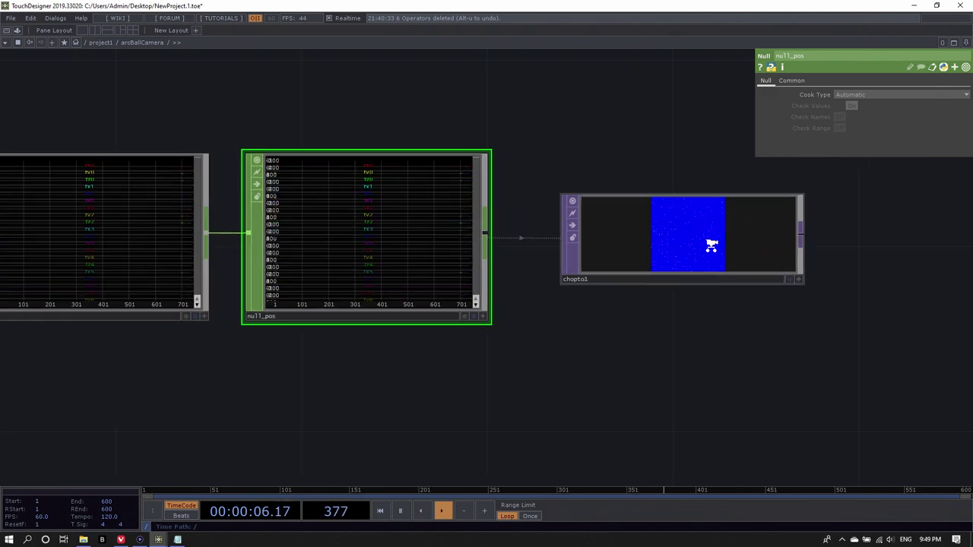
{"action": "scroll", "coordinate": [729, 246], "scroll_direction": "up", "scroll_amount": 5}
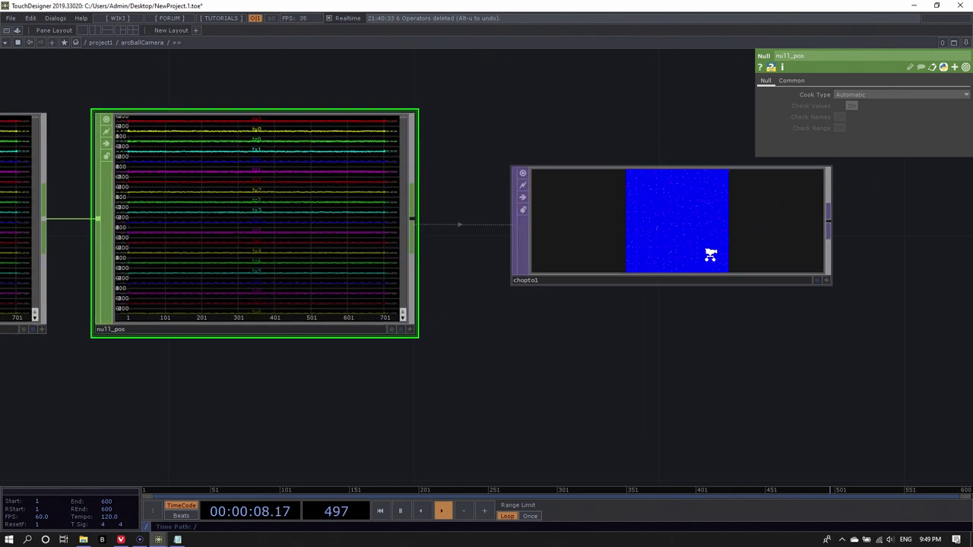
{"action": "scroll", "coordinate": [667, 230], "scroll_direction": "up", "scroll_amount": 2}
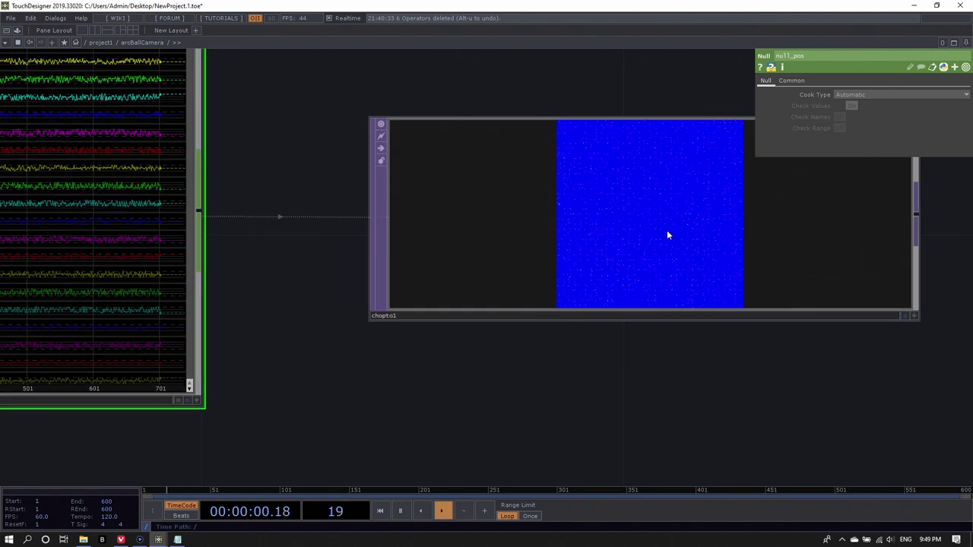
Step: View the chopto1 texture as points, orbit around the point cloud, and return the viewer to the image display
{"action": "left_click", "coordinate": [664, 231]}
{"action": "right_click", "coordinate": [681, 227]}
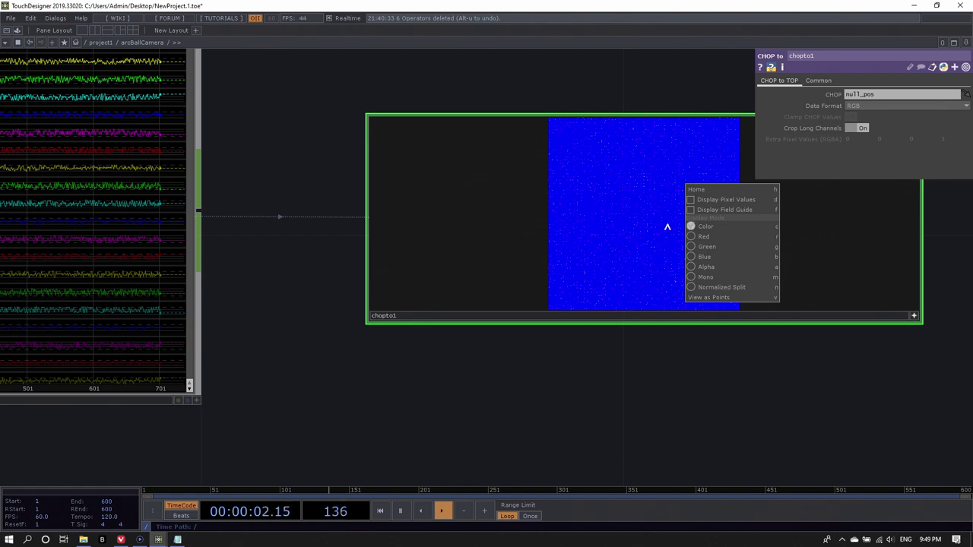
{"action": "left_click", "coordinate": [726, 296]}
{"action": "left_click_drag", "start_coordinate": [677, 224], "coordinate": [662, 207]}
{"action": "right_click", "coordinate": [682, 184]}
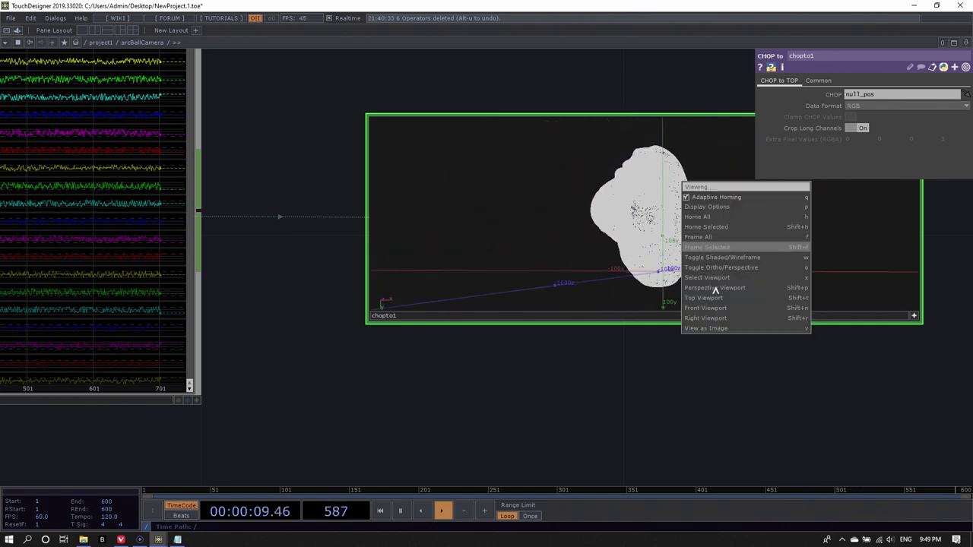
{"action": "left_click", "coordinate": [716, 330]}
{"action": "scroll", "coordinate": [669, 256], "scroll_direction": "down", "scroll_amount": 3}
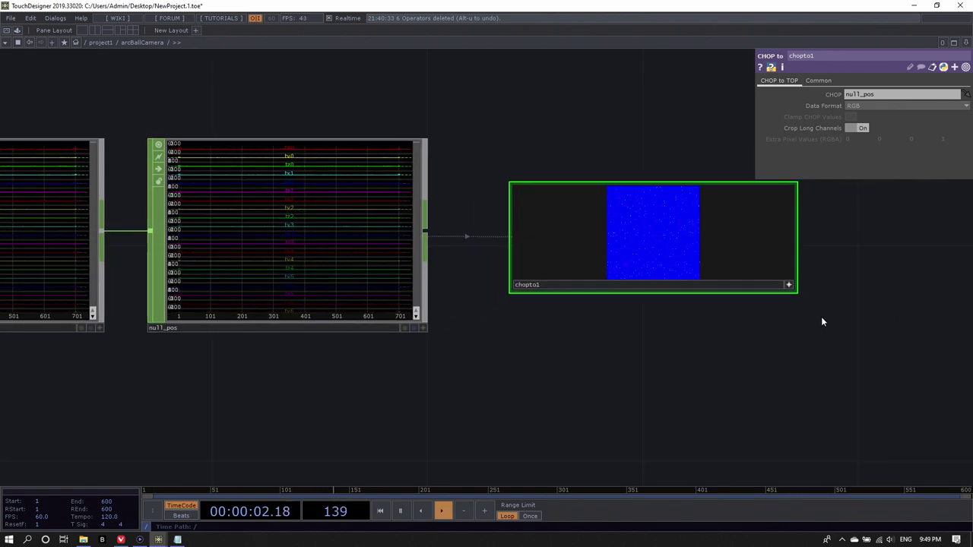
Step: Align select1 with the rest of the operator row and move the whole conversion network up and left, away from the render network
{"action": "scroll", "coordinate": [708, 235], "scroll_direction": "down", "scroll_amount": 5}
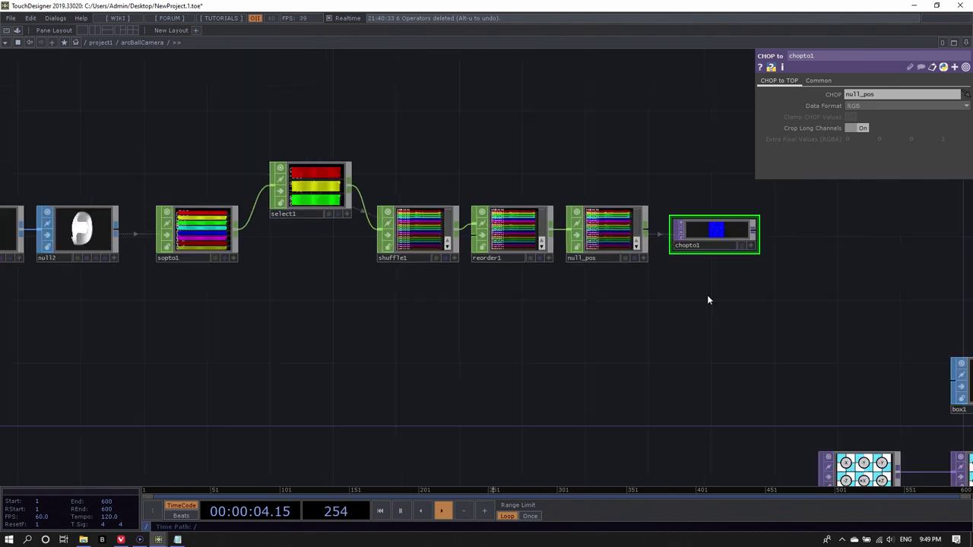
{"action": "left_click_drag", "start_coordinate": [349, 194], "coordinate": [348, 226]}
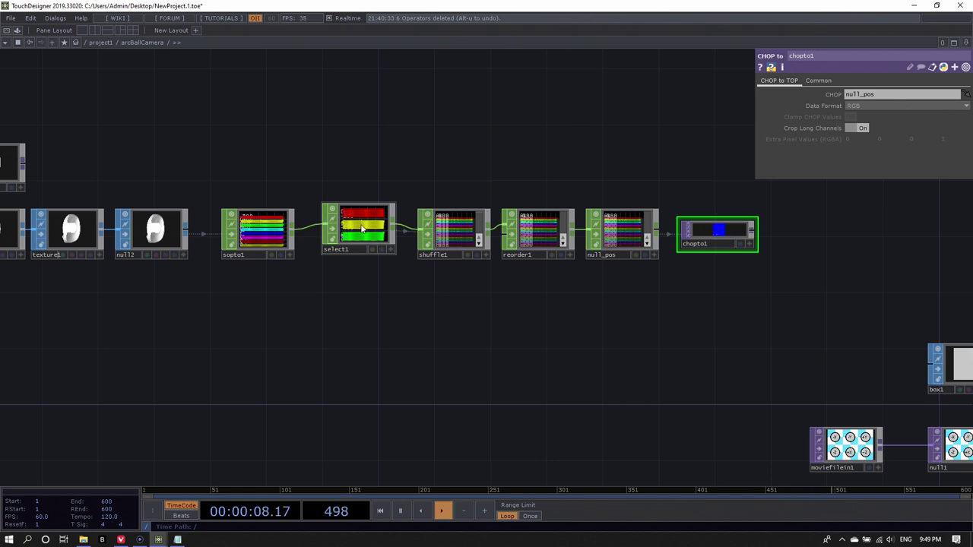
{"action": "scroll", "coordinate": [572, 277], "scroll_direction": "down", "scroll_amount": 1}
{"action": "scroll", "coordinate": [571, 277], "scroll_direction": "down", "scroll_amount": 1}
{"action": "left_click_drag", "start_coordinate": [712, 289], "coordinate": [145, 163]}
{"action": "left_click_drag", "start_coordinate": [487, 245], "coordinate": [386, 145]}
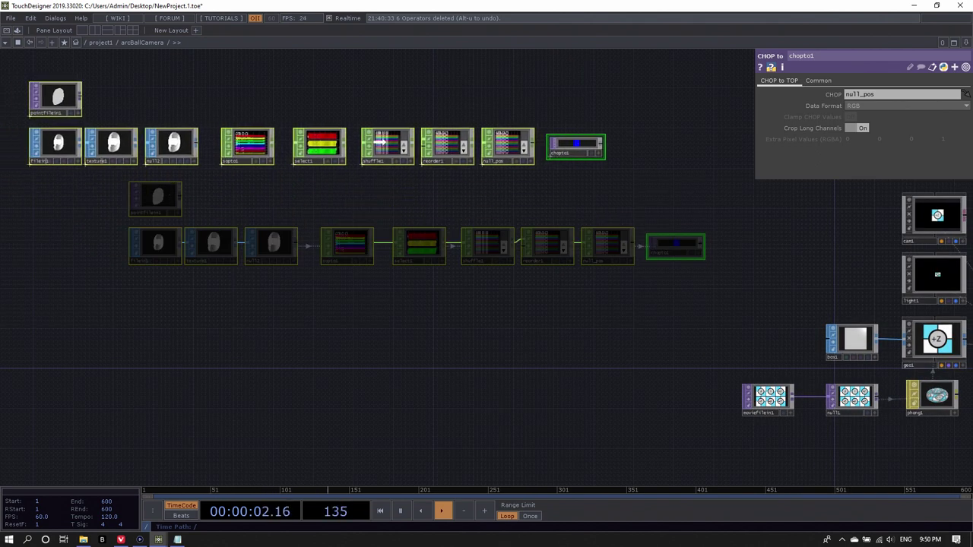
Step: Duplicate the select1, shuffle1, reorder1, null_pos and chopto1 chain twice, placing both copies below the original row
{"action": "left_click_drag", "start_coordinate": [345, 203], "coordinate": [303, 250]}
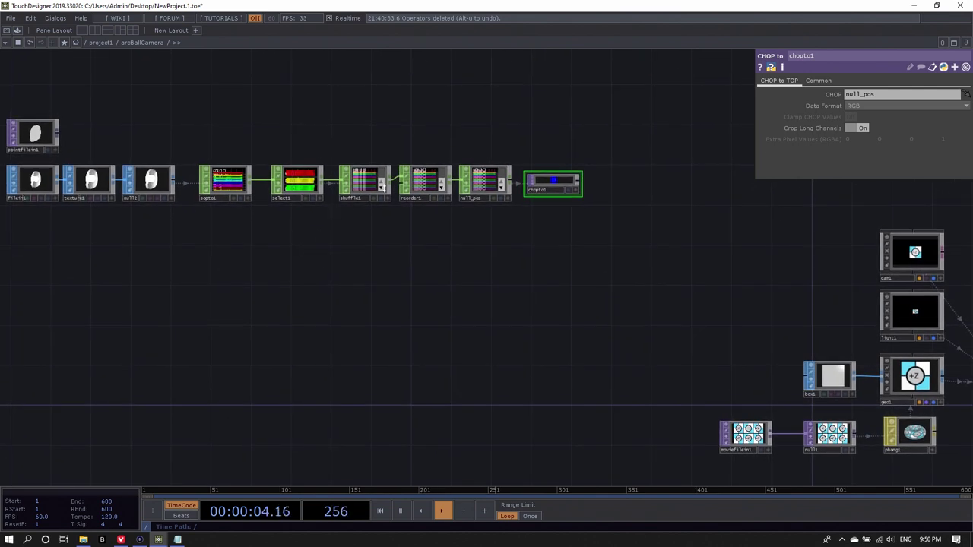
{"action": "scroll", "coordinate": [294, 133], "scroll_direction": "up", "scroll_amount": 3}
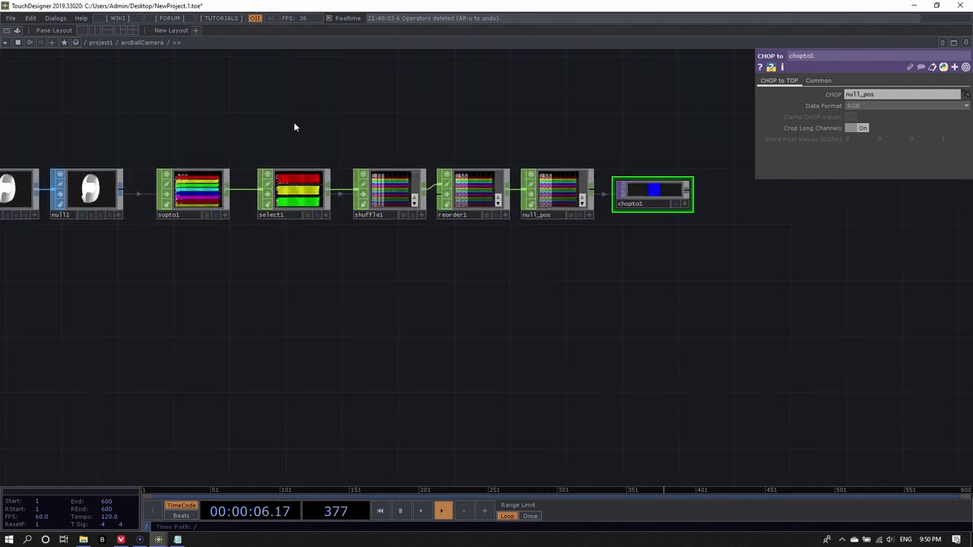
{"action": "left_click_drag", "start_coordinate": [280, 126], "coordinate": [713, 272]}
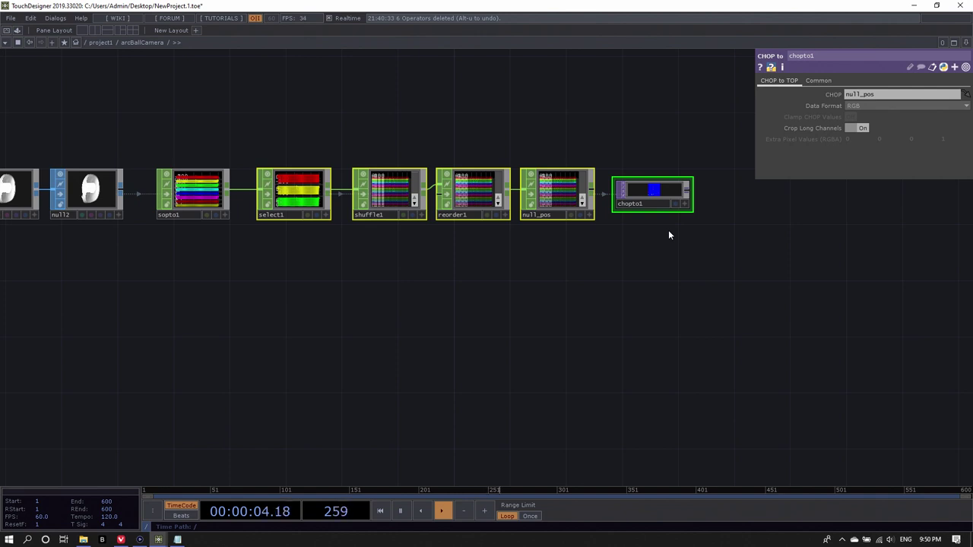
{"action": "key", "text": "ctrl+c"}
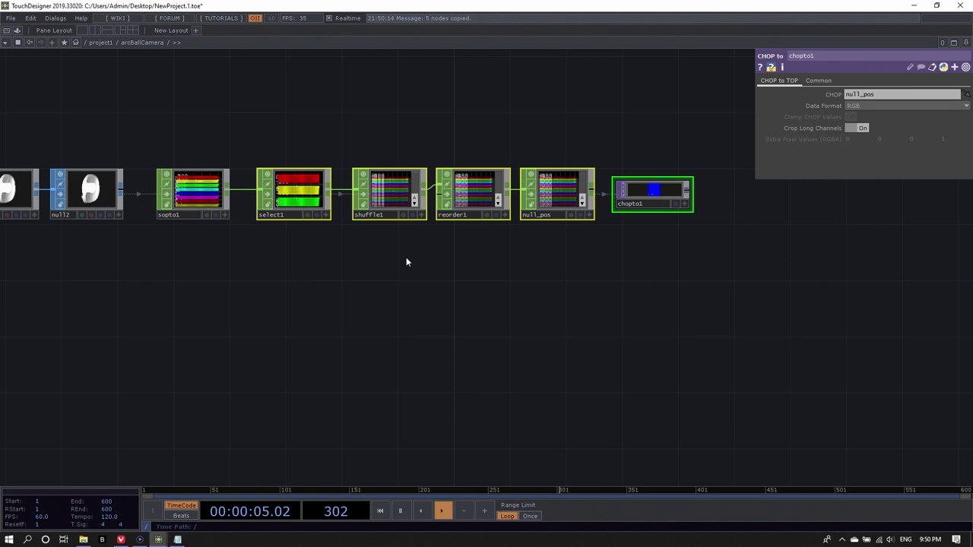
{"action": "key", "text": "ctrl+v"}
{"action": "key", "text": "ctrl+v"}
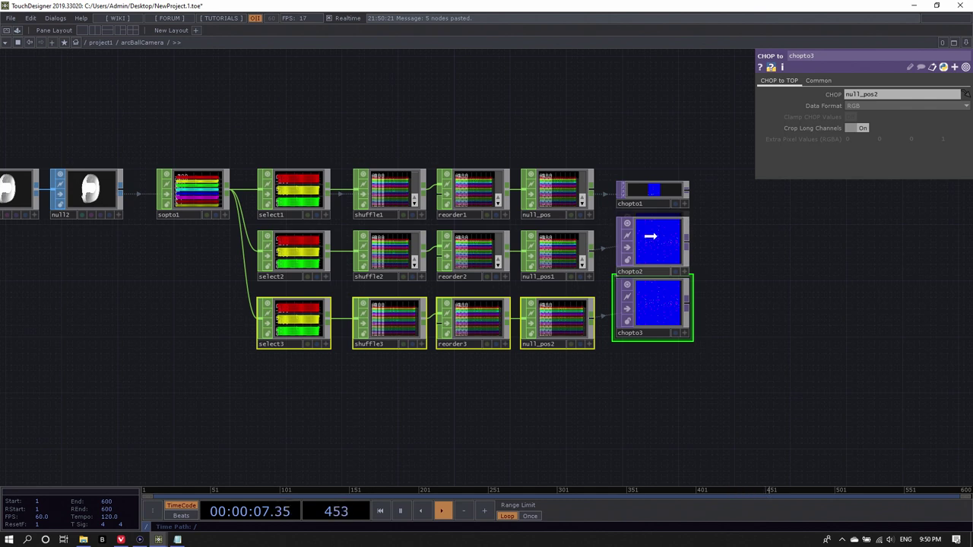
Step: Reposition chopto2 and chopto3 so that each lines up with its own row below chopto1
{"action": "left_click_drag", "start_coordinate": [647, 226], "coordinate": [667, 246]}
{"action": "left_click", "coordinate": [644, 313]}
{"action": "left_click_drag", "start_coordinate": [645, 313], "coordinate": [645, 324]}
{"action": "left_click_drag", "start_coordinate": [661, 242], "coordinate": [658, 252]}
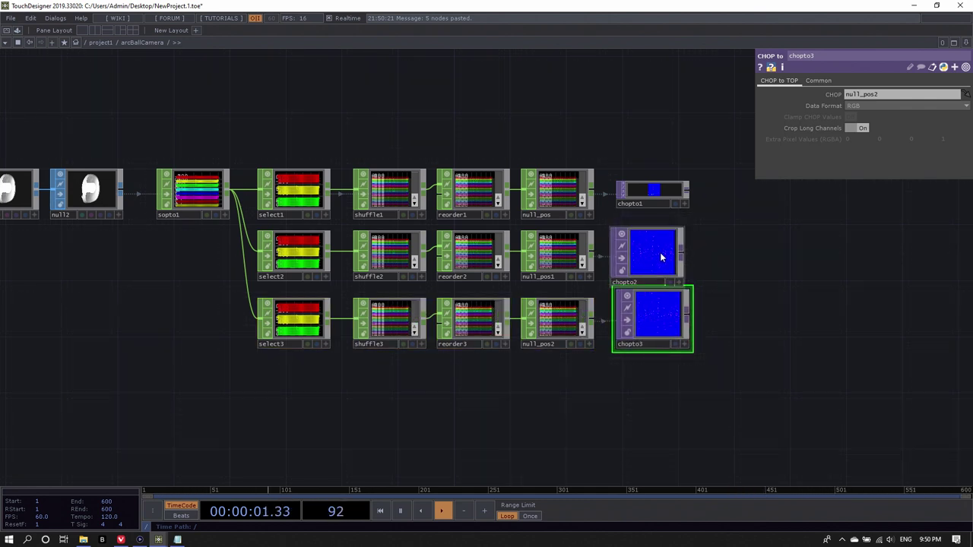
{"action": "left_click_drag", "start_coordinate": [778, 301], "coordinate": [774, 300]}
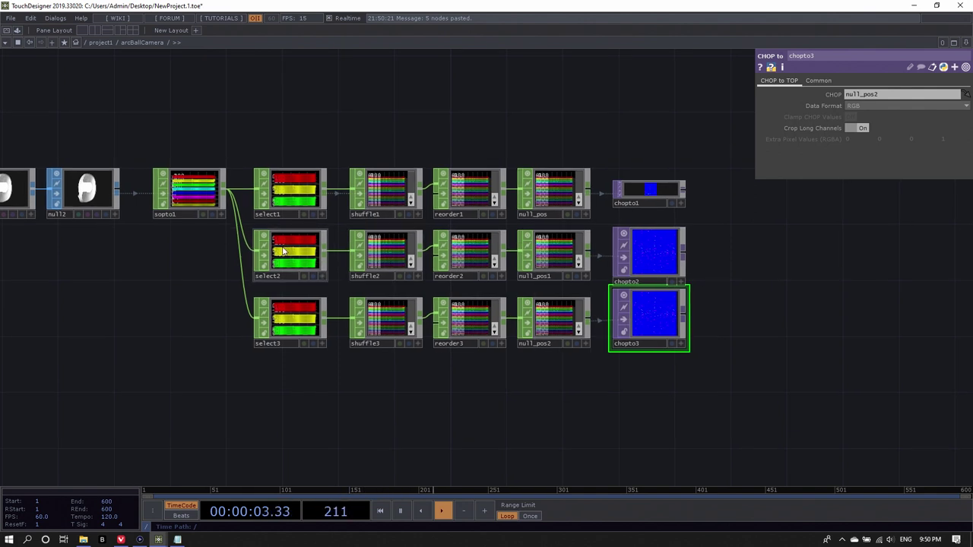
Step: Set the channel names of select2 to n* for the normals and inspect the resulting chopto2 texture
{"action": "left_click", "coordinate": [320, 266]}
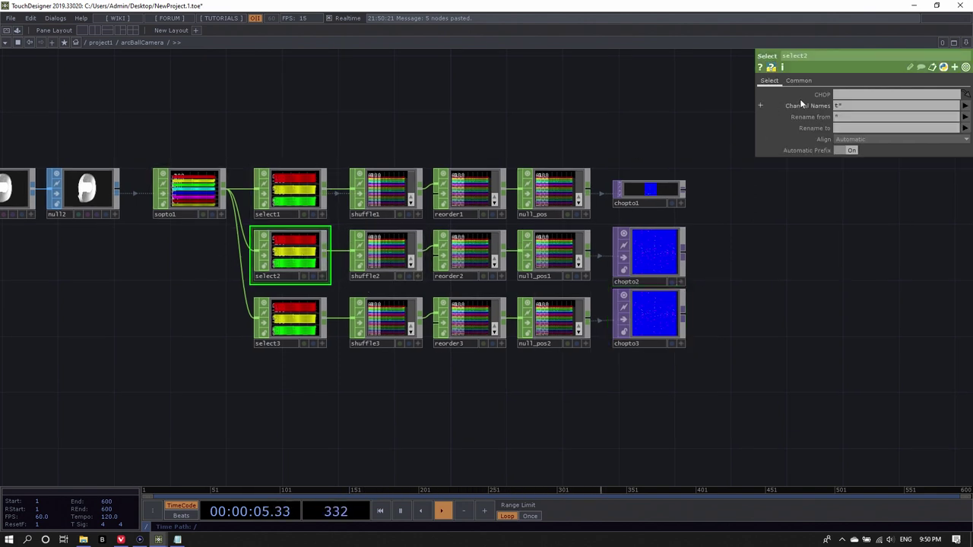
{"action": "left_click", "coordinate": [836, 107]}
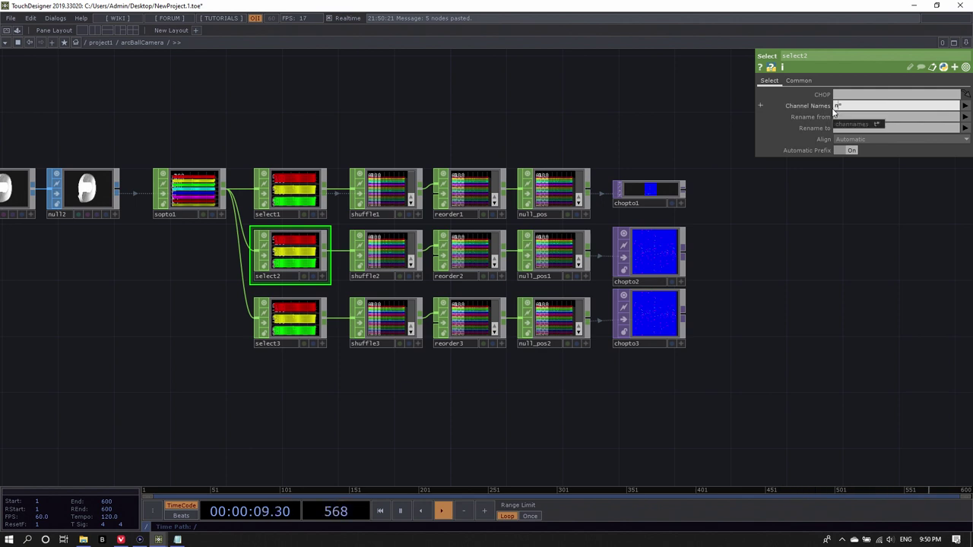
{"action": "type", "text": "n*"}
{"action": "key", "text": "Return"}
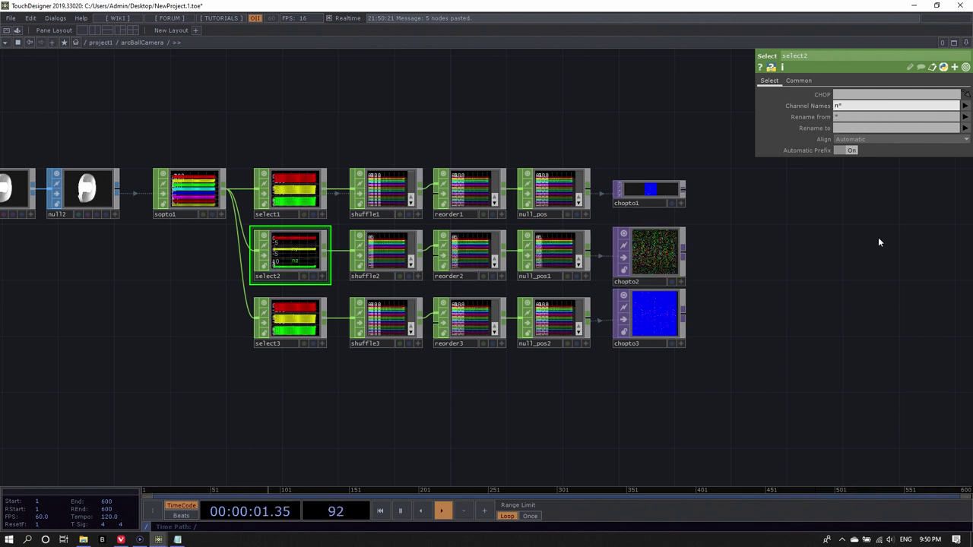
{"action": "middle_click", "coordinate": [476, 259]}
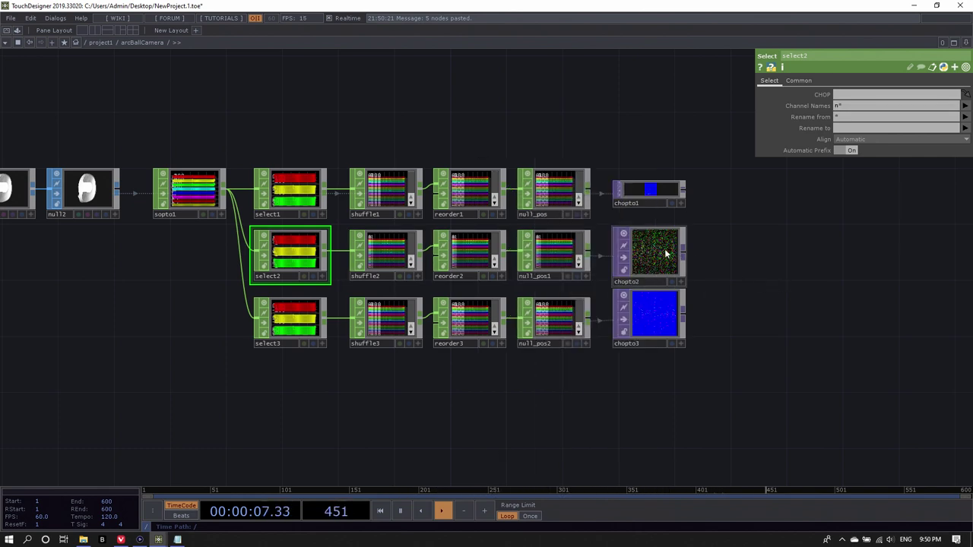
{"action": "scroll", "coordinate": [662, 255], "scroll_direction": "up", "scroll_amount": 5}
{"action": "scroll", "coordinate": [643, 254], "scroll_direction": "down", "scroll_amount": 5}
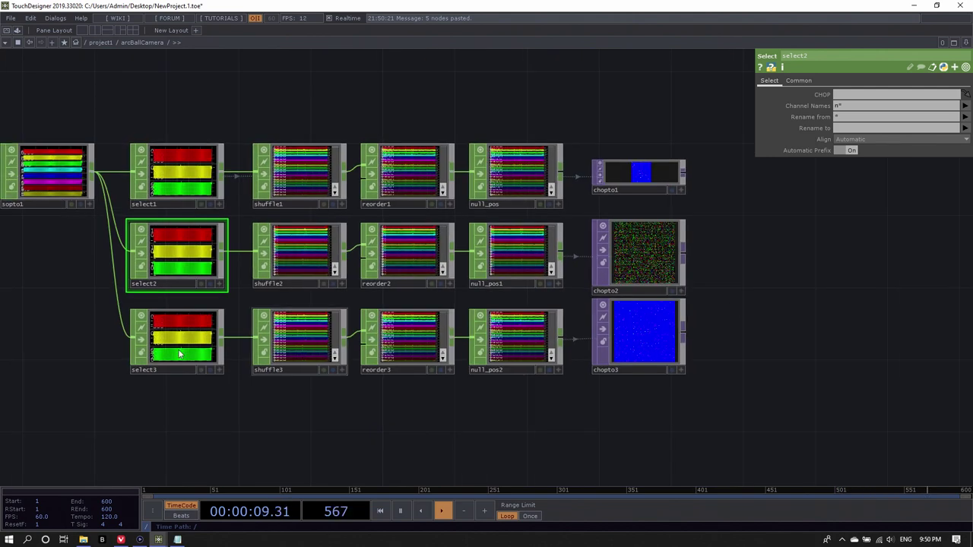
Step: Set the channel names of select3 to u v and nudge chopto3 down into line with its row
{"action": "left_click", "coordinate": [179, 352]}
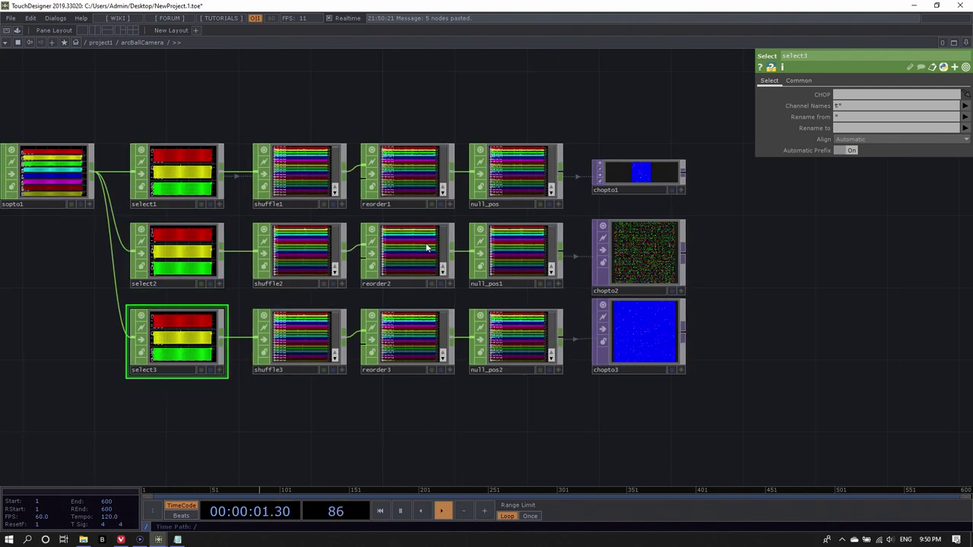
{"action": "left_click", "coordinate": [853, 110]}
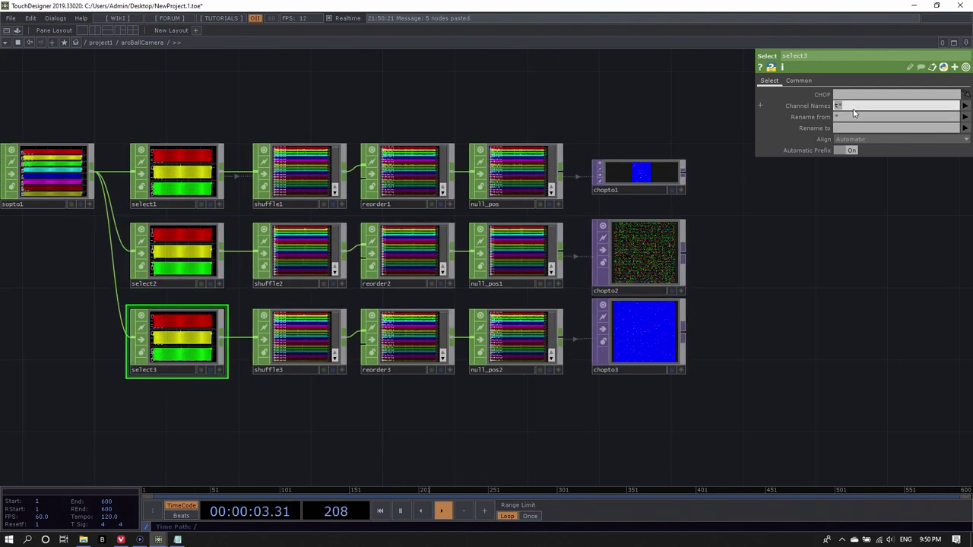
{"action": "type", "text": "u v"}
{"action": "key", "text": "Return"}
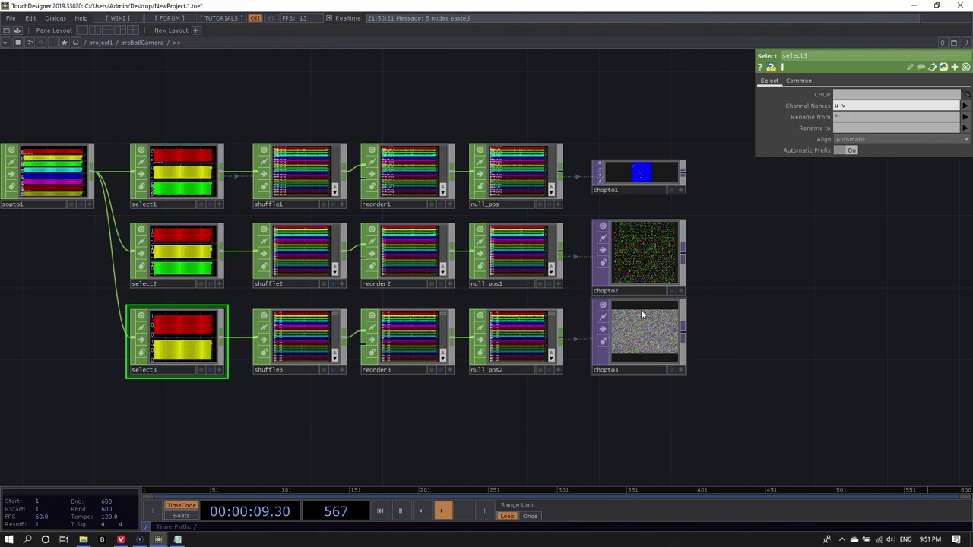
{"action": "left_click_drag", "start_coordinate": [638, 341], "coordinate": [637, 348]}
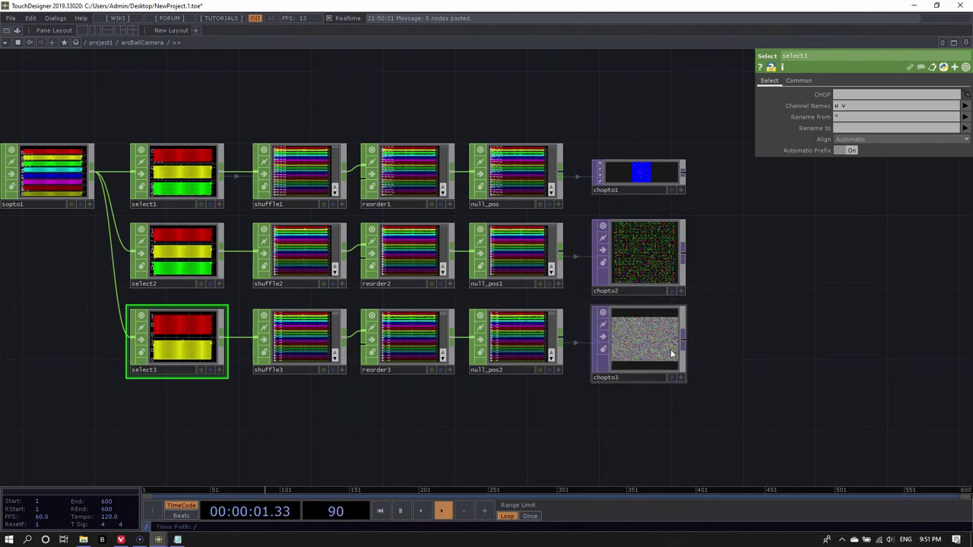
Step: Check the channels in the third row's null and set the data format of chopto3 to RG
{"action": "scroll", "coordinate": [630, 336], "scroll_direction": "up", "scroll_amount": 5}
{"action": "scroll", "coordinate": [507, 322], "scroll_direction": "down", "scroll_amount": 3}
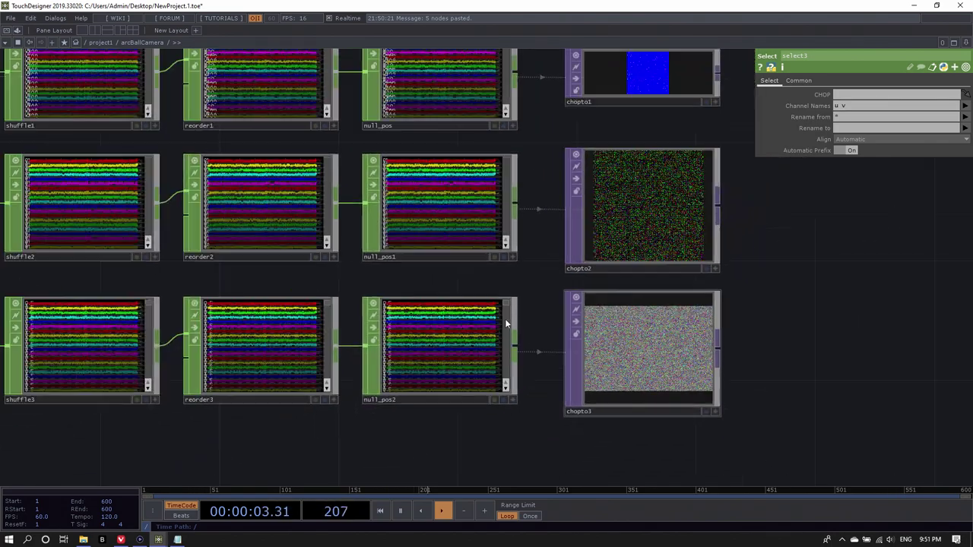
{"action": "scroll", "coordinate": [507, 327], "scroll_direction": "up", "scroll_amount": 3}
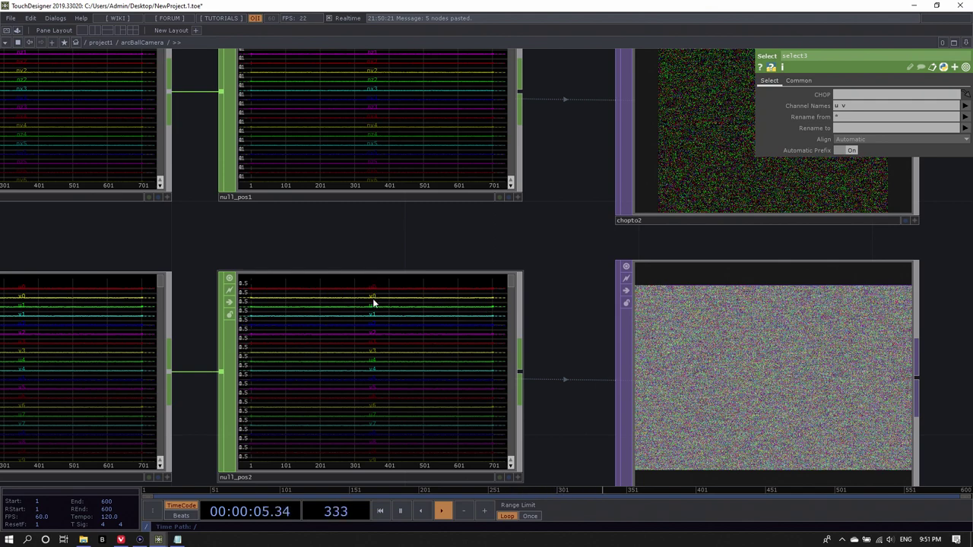
{"action": "left_click", "coordinate": [699, 316]}
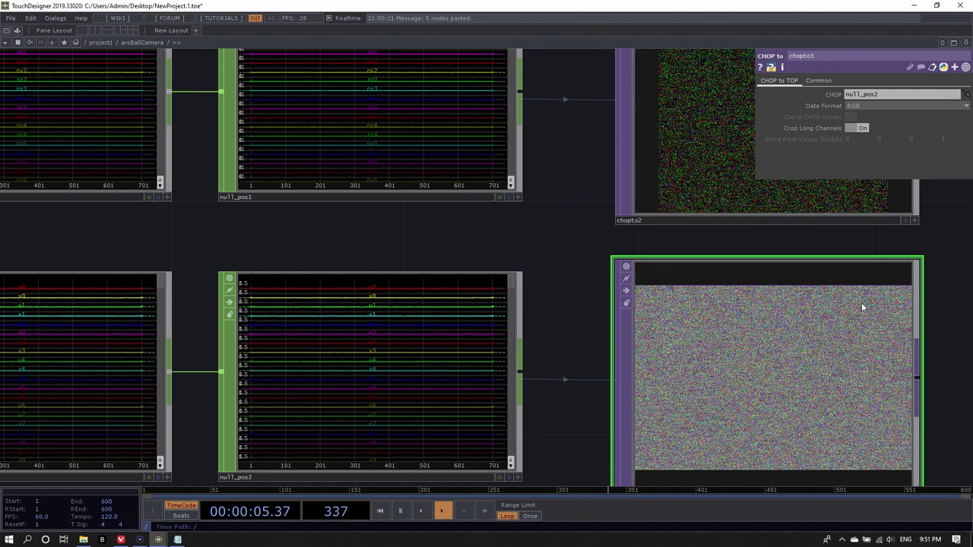
{"action": "left_click", "coordinate": [876, 104]}
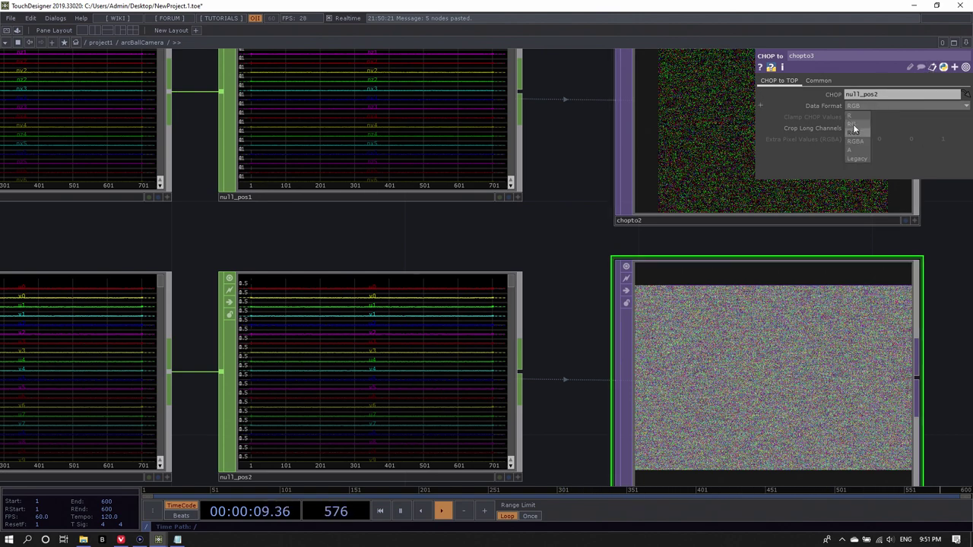
{"action": "left_click", "coordinate": [853, 124]}
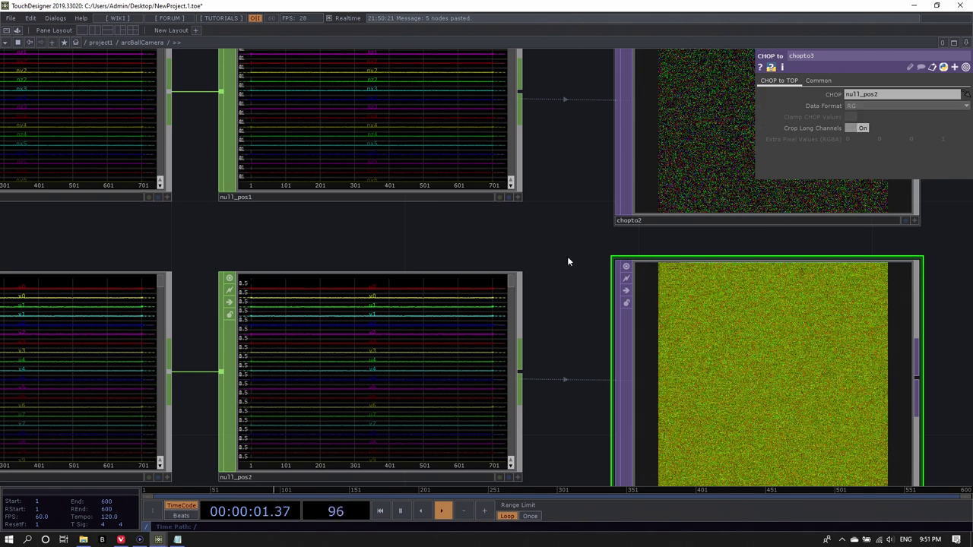
Step: Rename the null in the normals row to null_norm
{"action": "scroll", "coordinate": [571, 289], "scroll_direction": "down", "scroll_amount": 2}
{"action": "scroll", "coordinate": [572, 289], "scroll_direction": "down", "scroll_amount": 1}
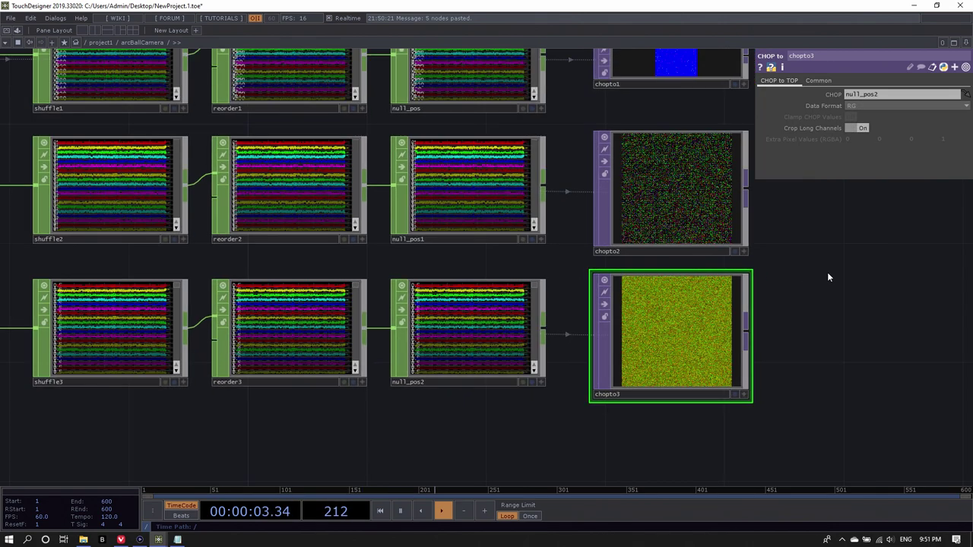
{"action": "left_click_drag", "start_coordinate": [827, 276], "coordinate": [811, 304]}
{"action": "left_click", "coordinate": [446, 275]}
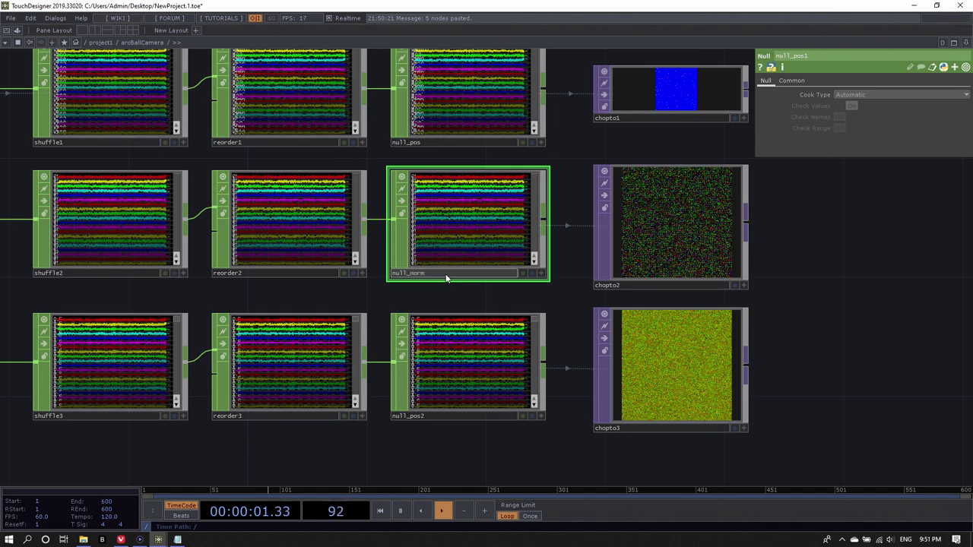
{"action": "type", "text": "null_norm"}
{"action": "key", "text": "Return"}
{"action": "left_click", "coordinate": [427, 295]}
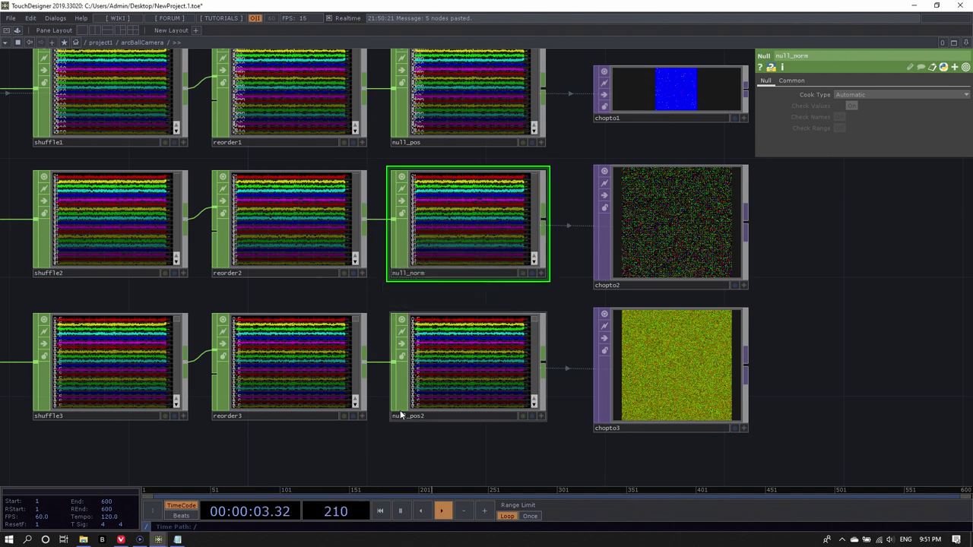
Step: Rename the null in the texture-coordinate row to null_uv and update all parameters that reference it
{"action": "left_click", "coordinate": [431, 414]}
{"action": "key", "text": "BackSpace"}
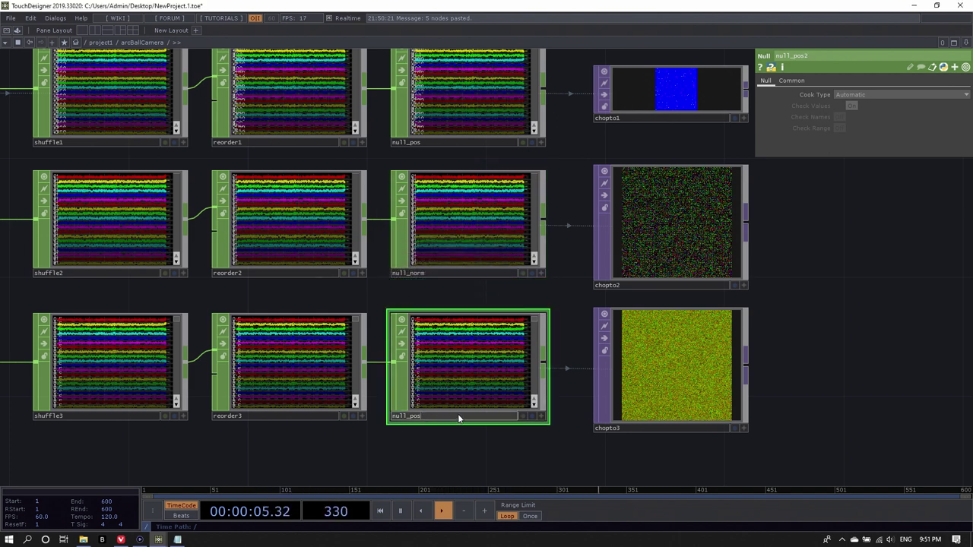
{"action": "key", "text": "BackSpace"}
{"action": "key", "text": "BackSpace"}
{"action": "key", "text": "BackSpace"}
{"action": "type", "text": "uv"}
{"action": "key", "text": "Return"}
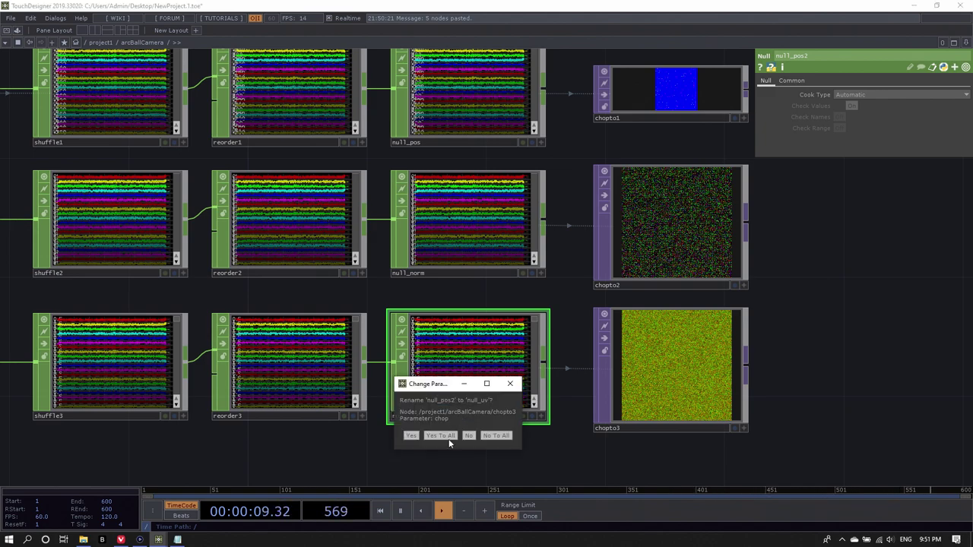
{"action": "left_click", "coordinate": [448, 438]}
{"action": "scroll", "coordinate": [496, 373], "scroll_direction": "down", "scroll_amount": 3}
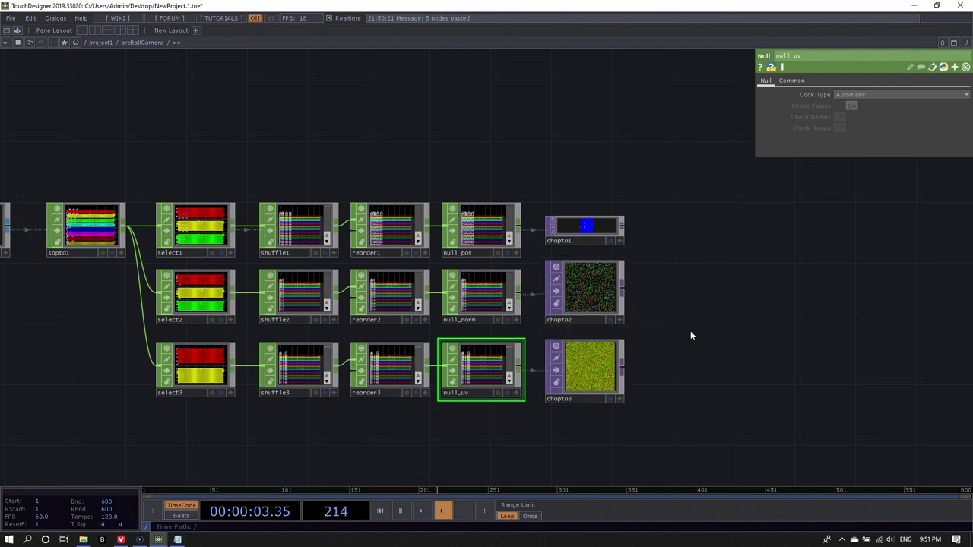
{"action": "left_click_drag", "start_coordinate": [690, 331], "coordinate": [680, 310]}
{"action": "left_click_drag", "start_coordinate": [634, 287], "coordinate": [581, 276]}
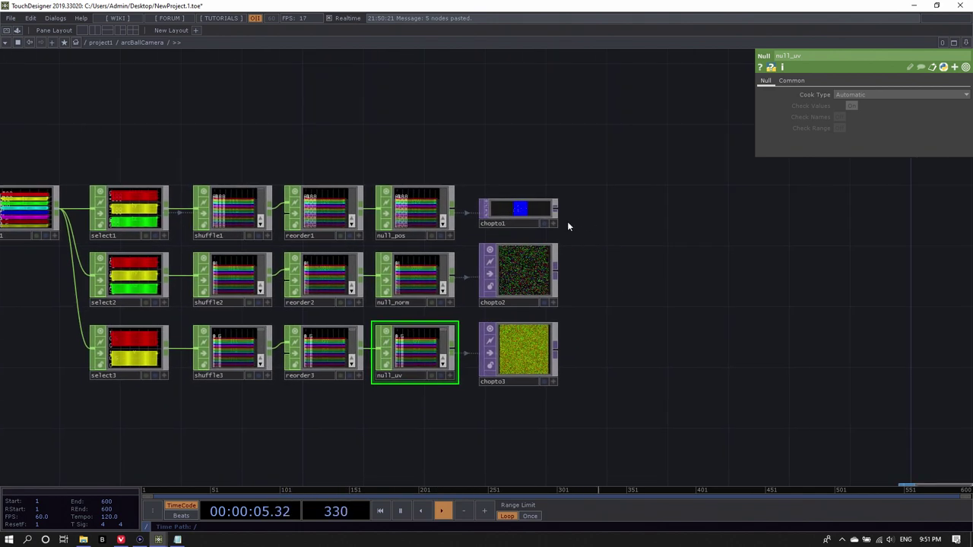
{"action": "scroll", "coordinate": [567, 220], "scroll_direction": "up", "scroll_amount": 5}
{"action": "scroll", "coordinate": [431, 192], "scroll_direction": "down", "scroll_amount": 2}
{"action": "scroll", "coordinate": [431, 191], "scroll_direction": "down", "scroll_amount": 4}
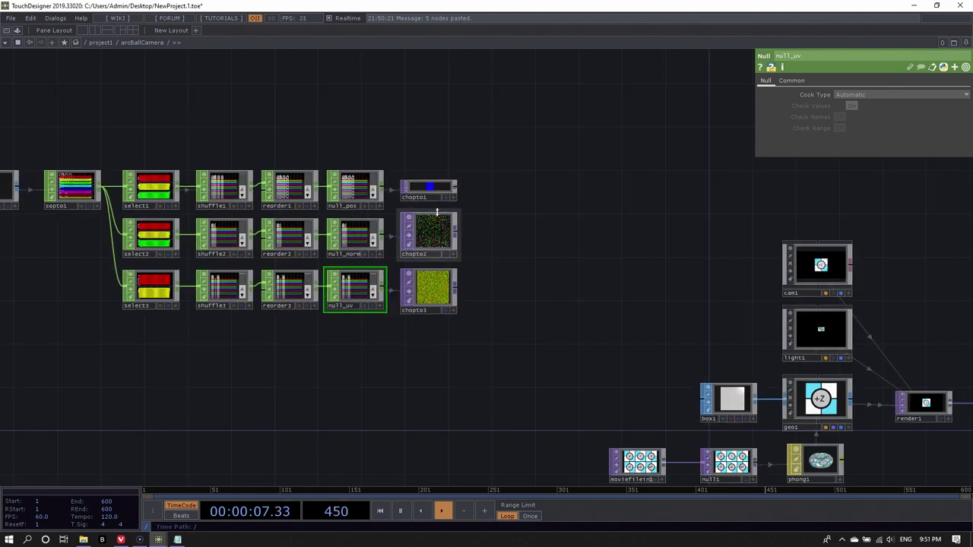
{"action": "scroll", "coordinate": [438, 207], "scroll_direction": "up", "scroll_amount": 3}
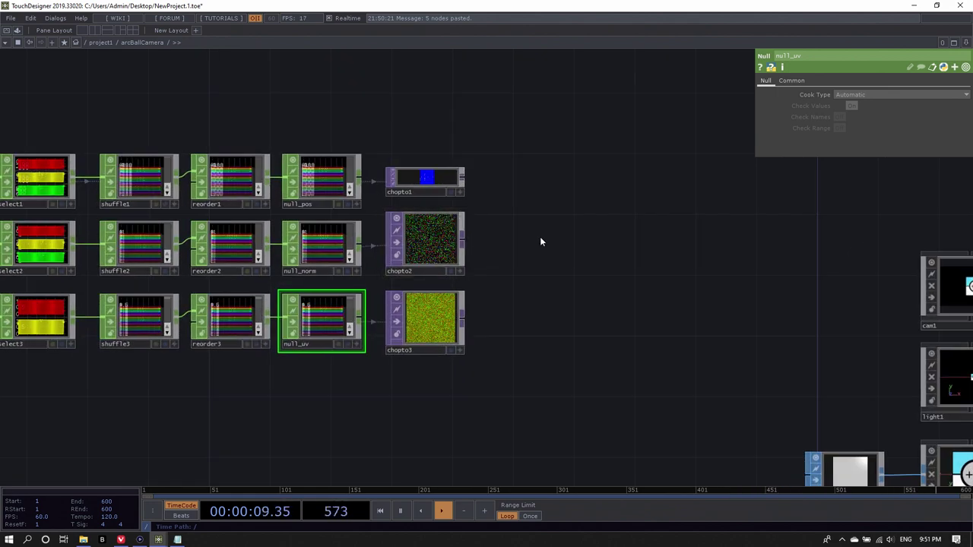
{"action": "right_click", "coordinate": [464, 179]}
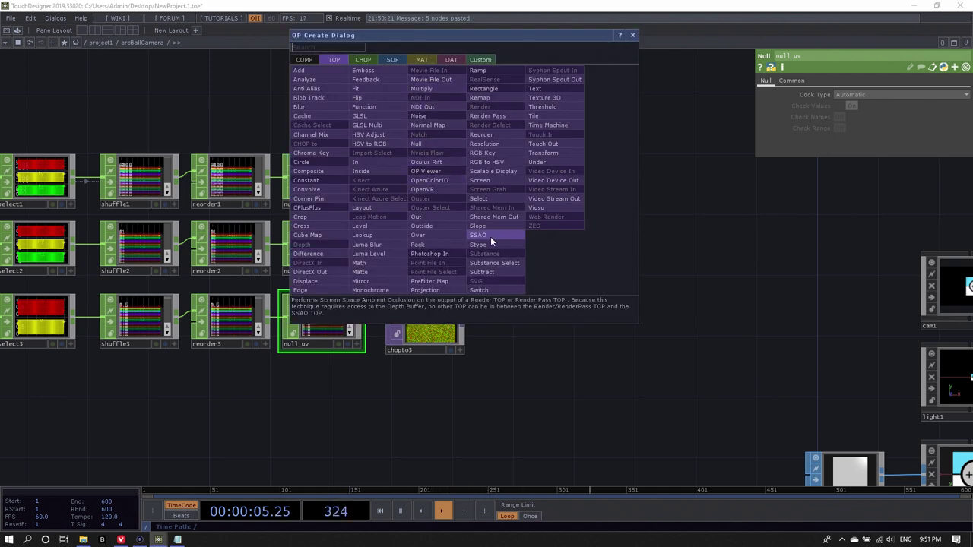
{"action": "left_click", "coordinate": [678, 261]}
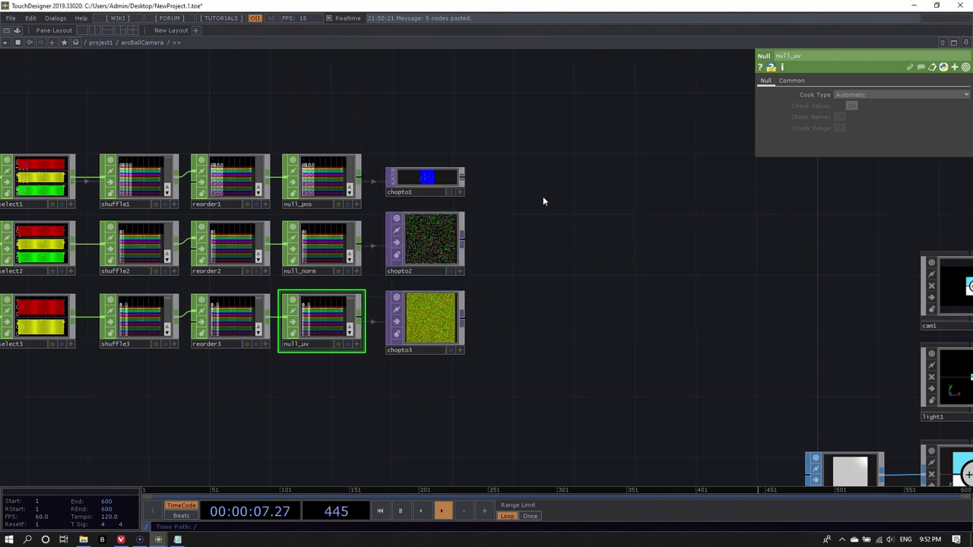
Step: Add a Movie File Out TOP to the output of chopto1 and line it up with the first row
{"action": "scroll", "coordinate": [542, 196], "scroll_direction": "up", "scroll_amount": 2}
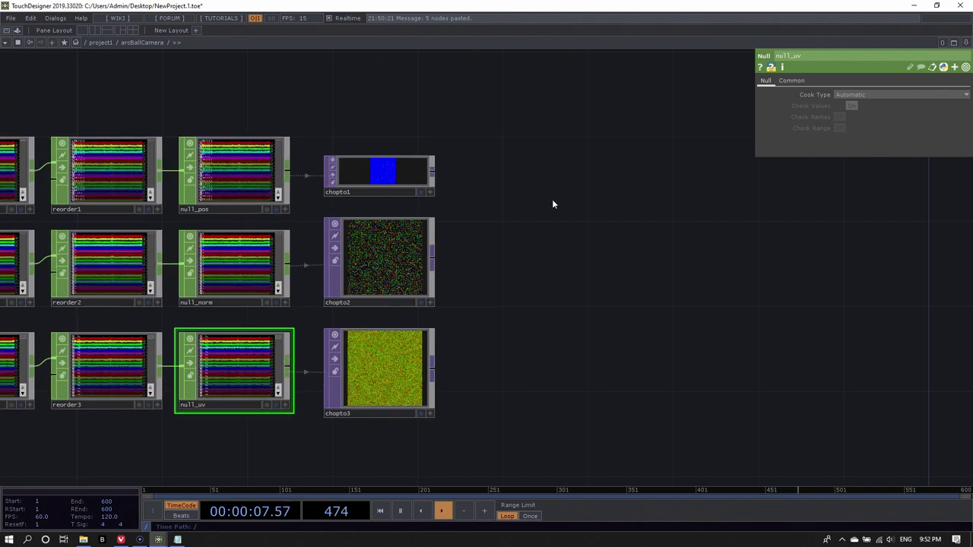
{"action": "right_click", "coordinate": [435, 175]}
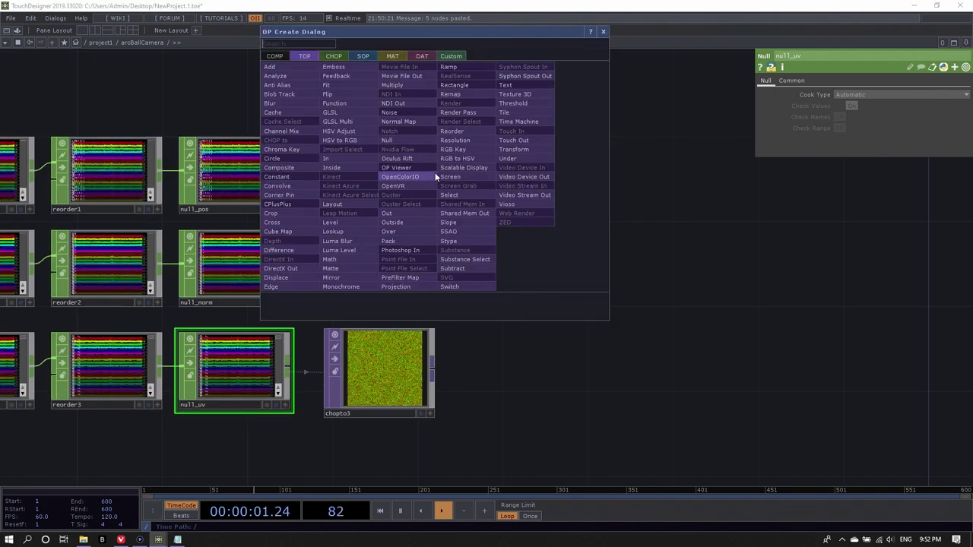
{"action": "left_click", "coordinate": [410, 78]}
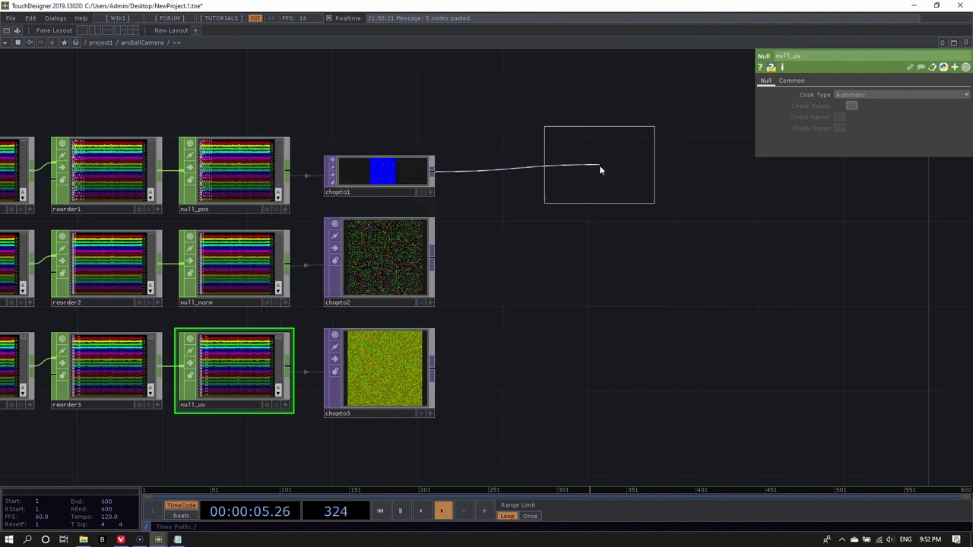
{"action": "left_click", "coordinate": [599, 166]}
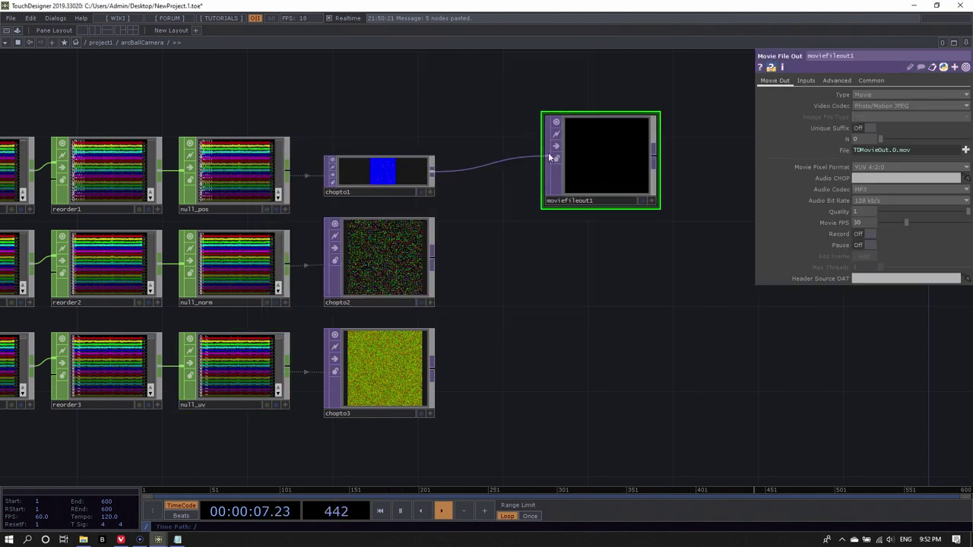
{"action": "left_click_drag", "start_coordinate": [607, 167], "coordinate": [616, 175]}
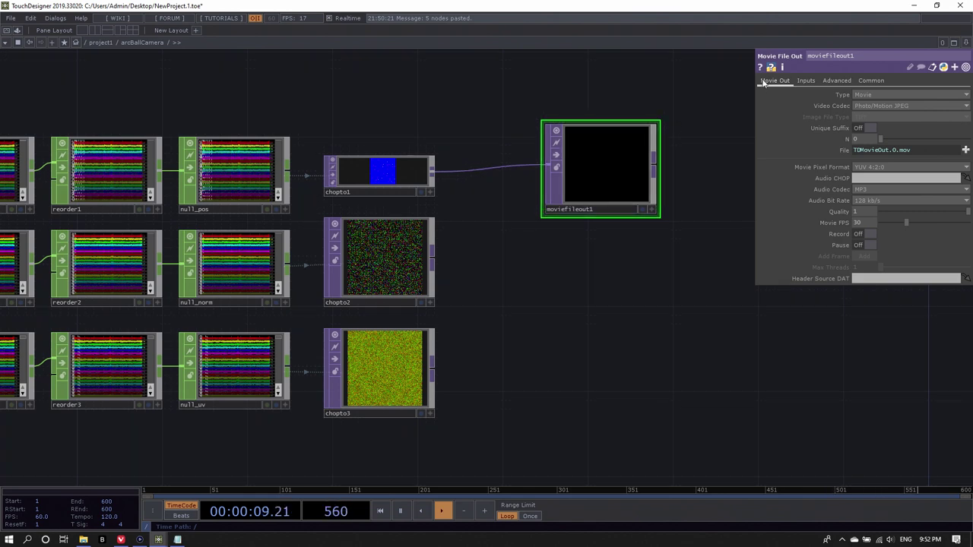
Step: Set the type of moviefileout1 to Image and its image file type to OpenEXR
{"action": "left_click", "coordinate": [874, 92]}
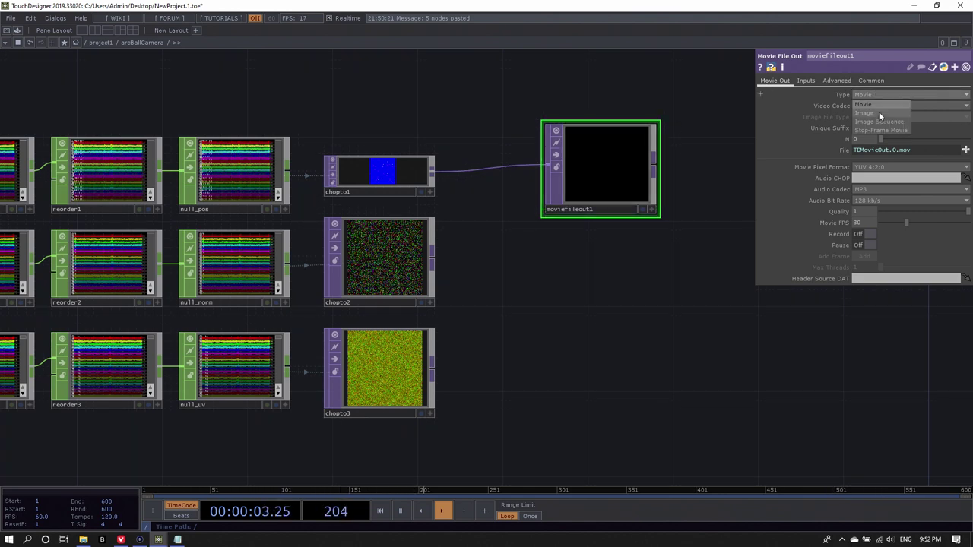
{"action": "left_click", "coordinate": [879, 112]}
{"action": "left_click", "coordinate": [878, 118]}
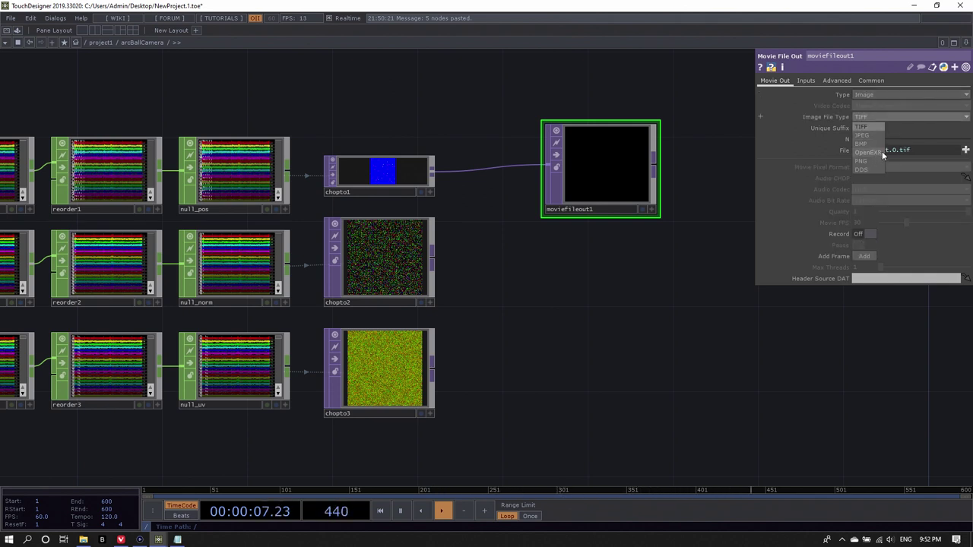
{"action": "left_click", "coordinate": [882, 151]}
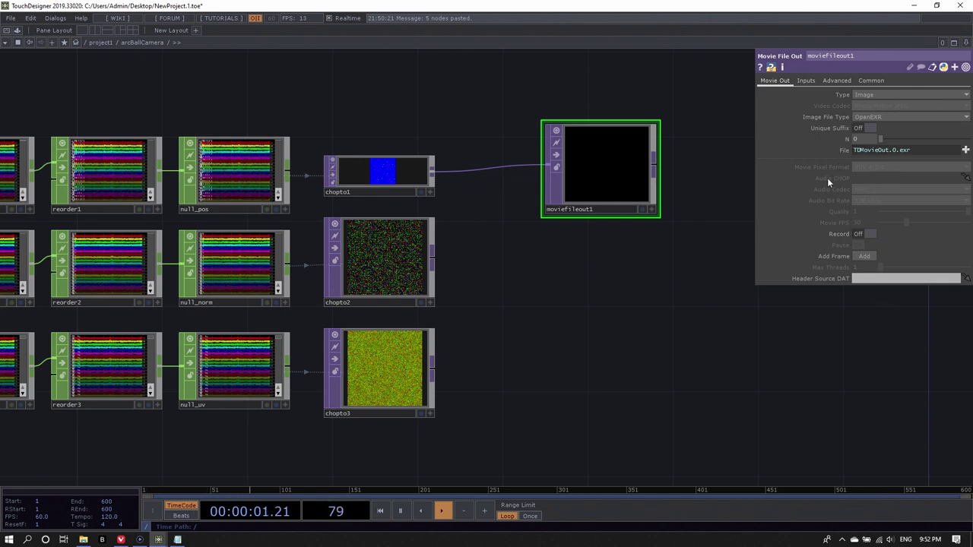
Step: Assign chopto2 as the first additional input of moviefileout1, naming its red, green and blue channels nx, ny and nz
{"action": "left_click", "coordinate": [804, 81]}
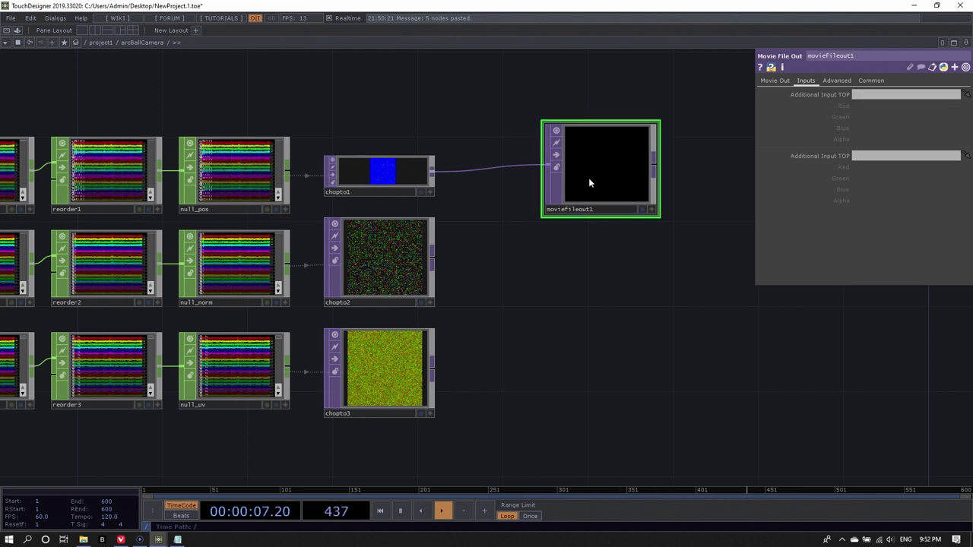
{"action": "left_click_drag", "start_coordinate": [588, 180], "coordinate": [588, 188]}
{"action": "left_click_drag", "start_coordinate": [374, 262], "coordinate": [866, 96]}
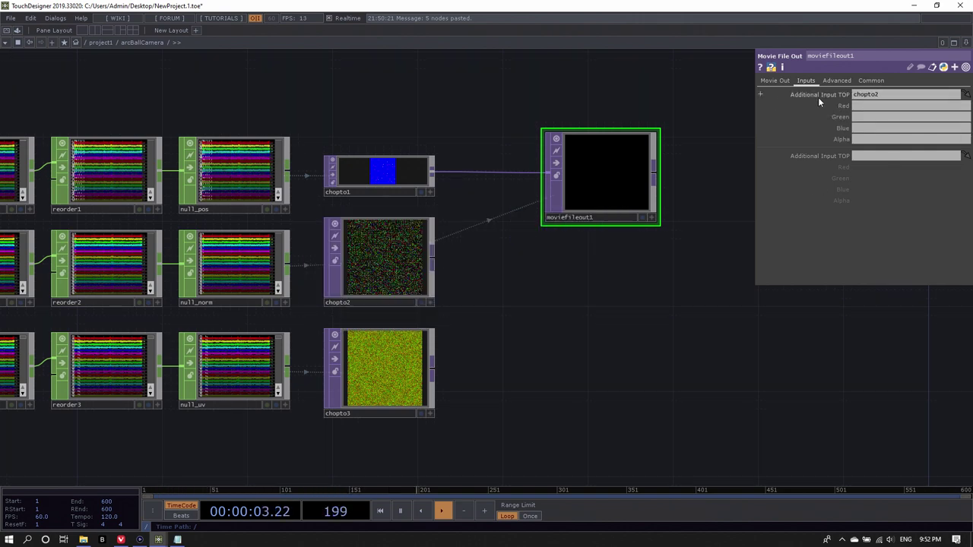
{"action": "left_click", "coordinate": [867, 107]}
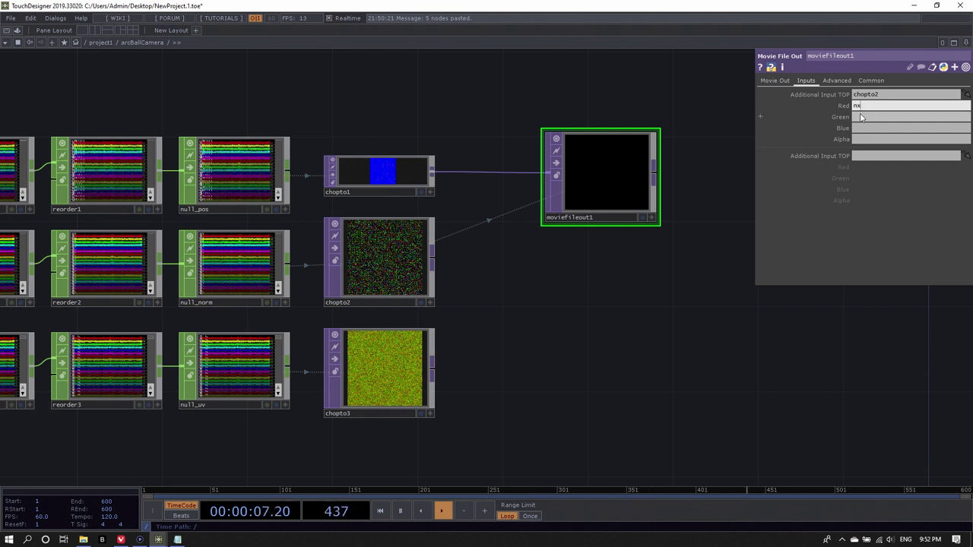
{"action": "left_click", "coordinate": [862, 117]}
{"action": "type", "text": "ny"}
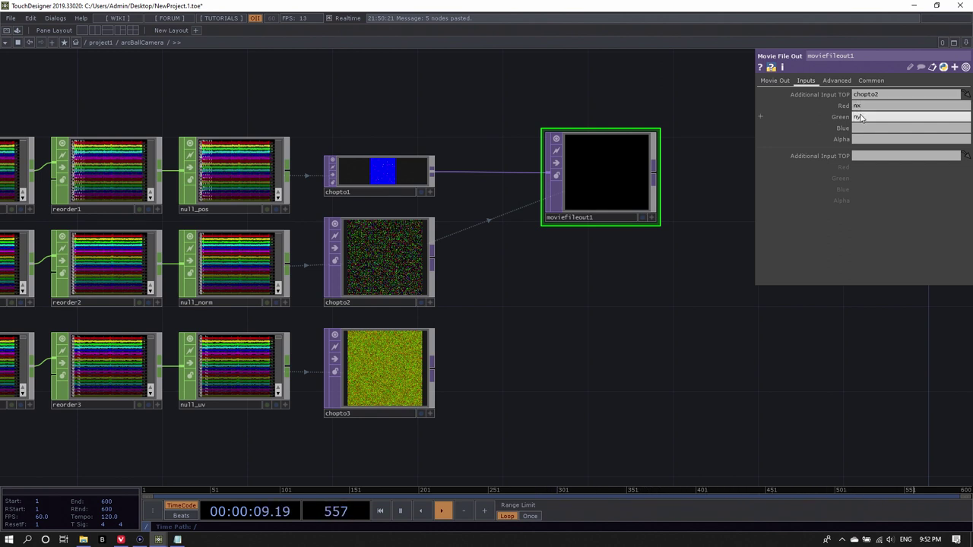
{"action": "left_click", "coordinate": [864, 129]}
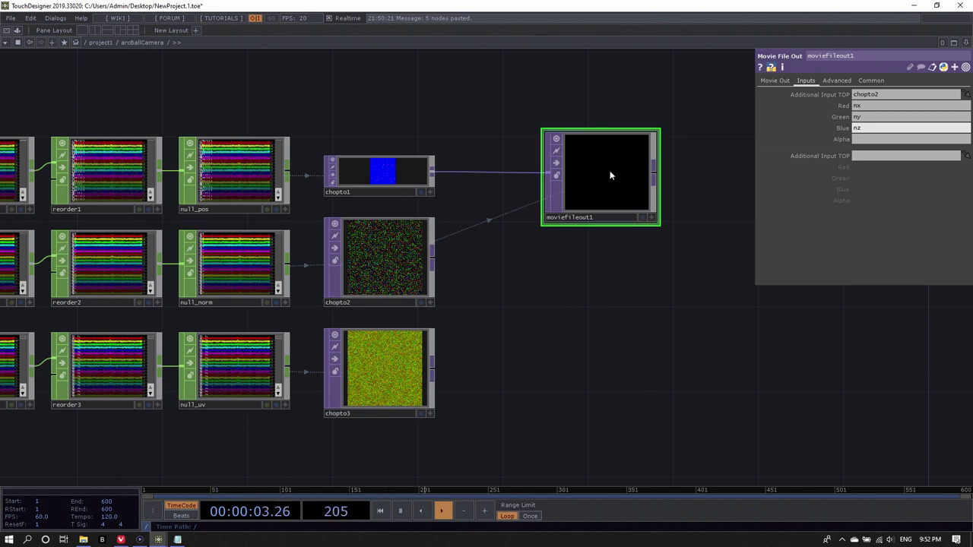
Step: Assign chopto3 as the second additional input of moviefileout1, naming its red channel u and green channel v
{"action": "left_click_drag", "start_coordinate": [357, 362], "coordinate": [872, 155]}
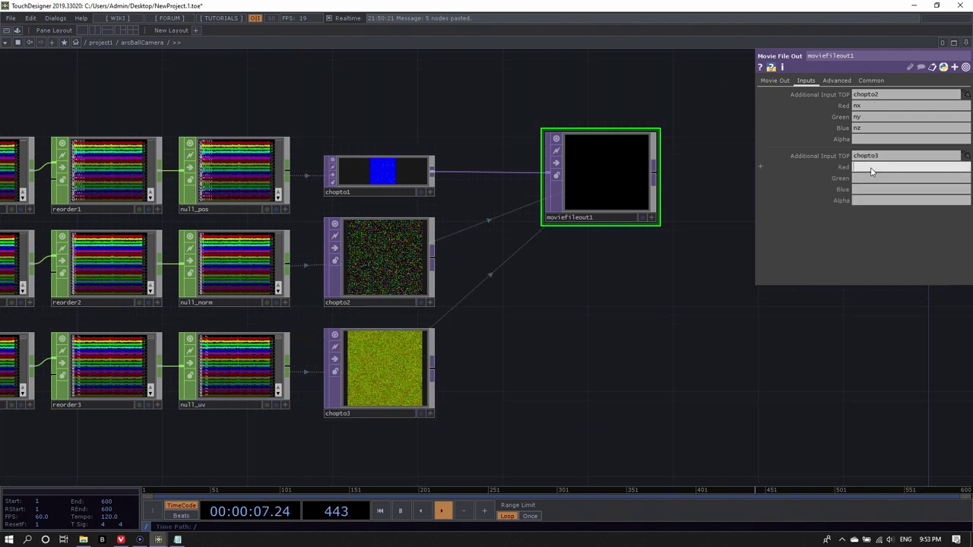
{"action": "type", "text": "u"}
{"action": "key", "text": "Tab"}
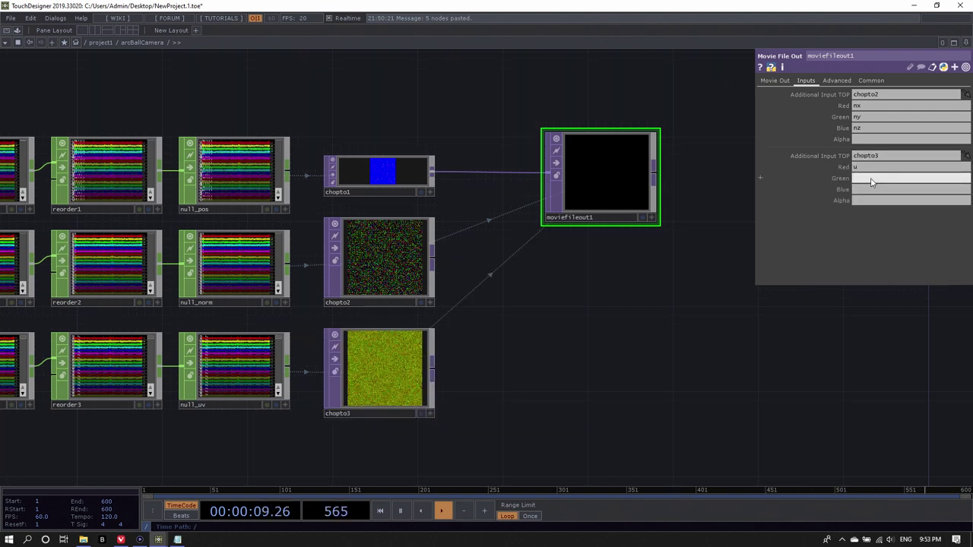
{"action": "type", "text": "v"}
{"action": "key", "text": "Return"}
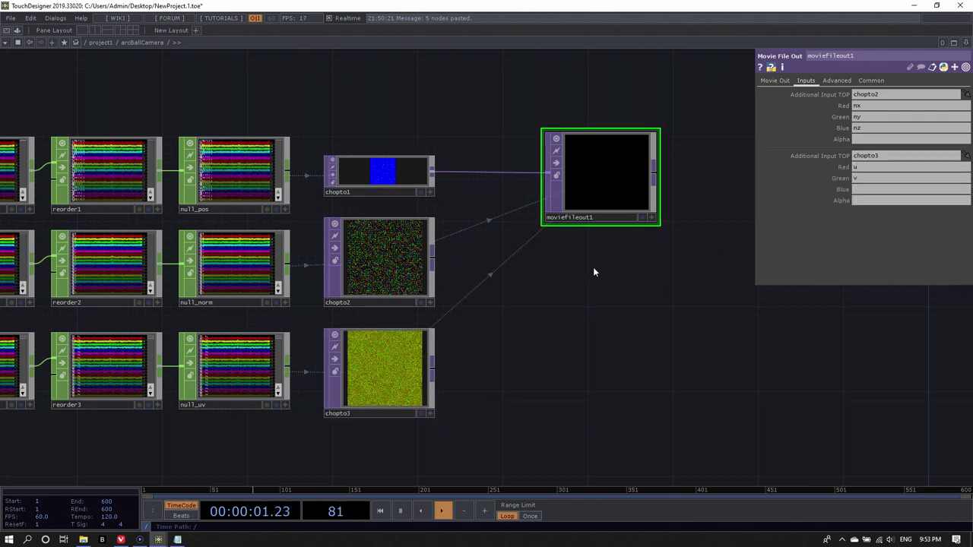
Step: Replace the base name in the output file expression of moviefileout1 with Napoleon, keeping the file suffix
{"action": "left_click", "coordinate": [774, 82]}
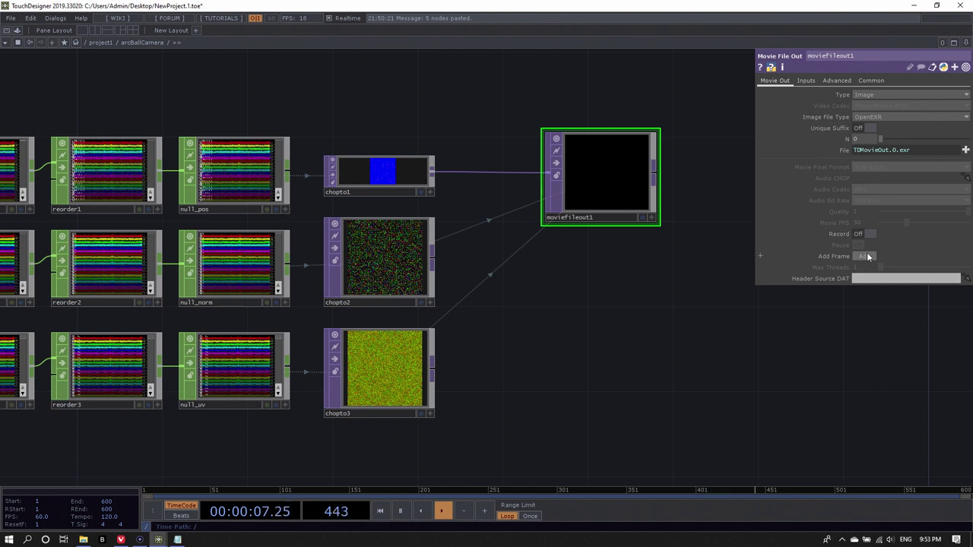
{"action": "left_click", "coordinate": [886, 150]}
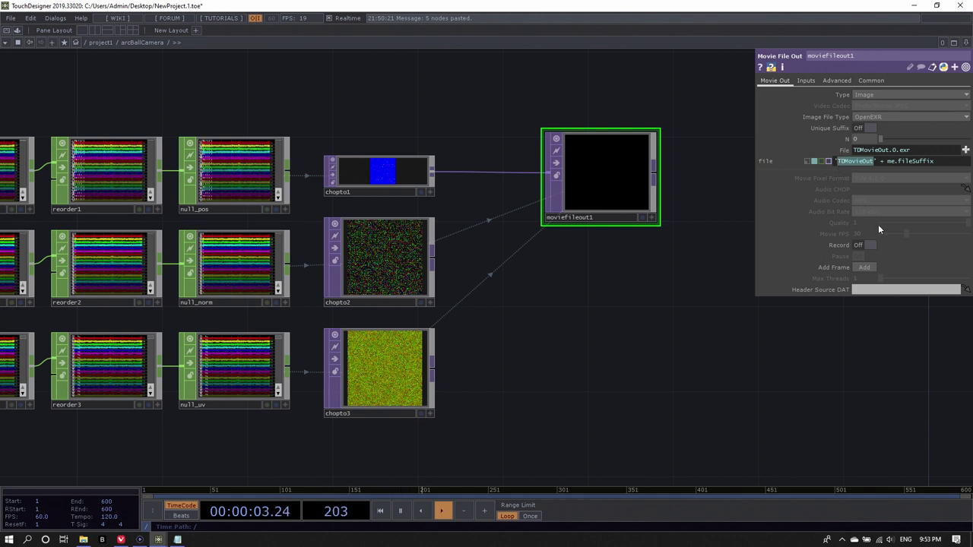
{"action": "type", "text": "Napoleon"}
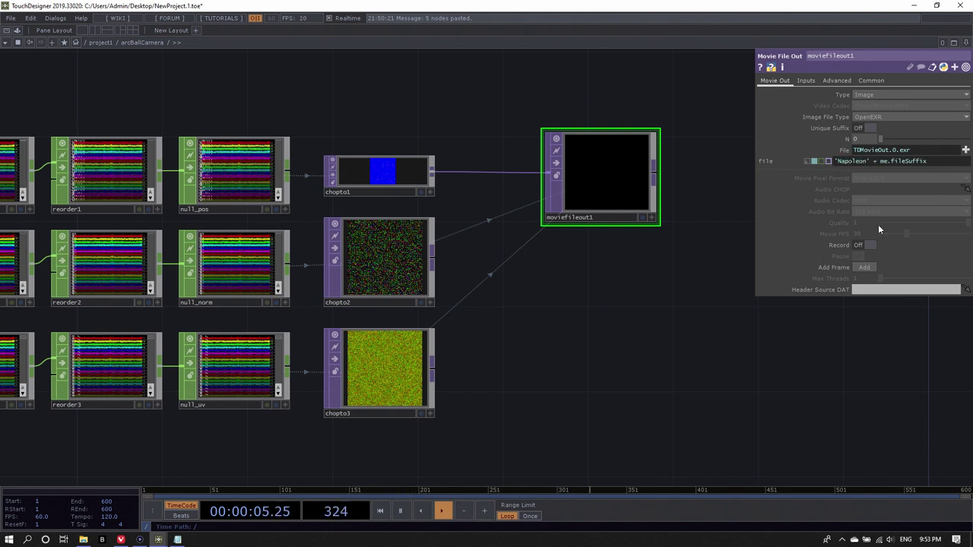
{"action": "key", "text": "Return"}
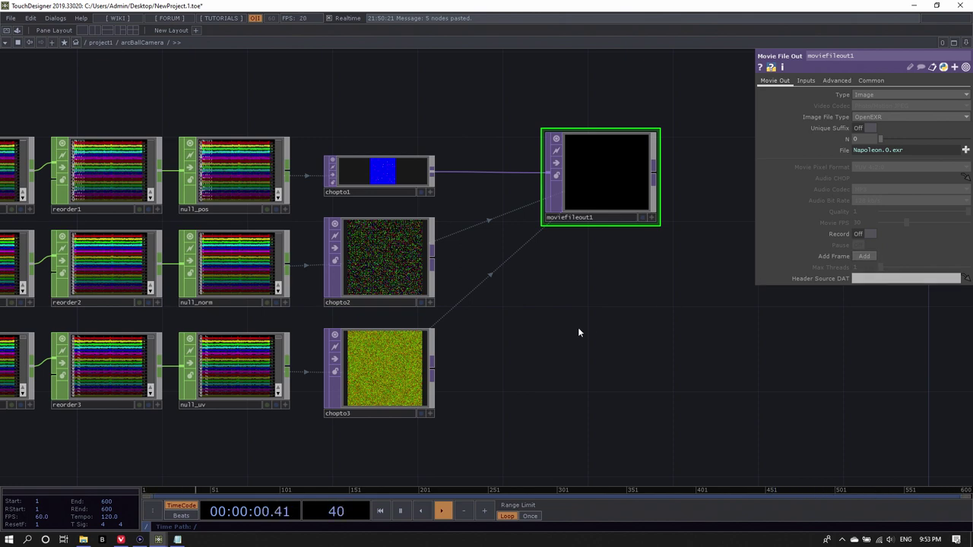
Step: Move pointfilein1 below moviefileout1 and load napoleon.0.exr from the Desktop into it
{"action": "scroll", "coordinate": [593, 267], "scroll_direction": "down", "scroll_amount": 5}
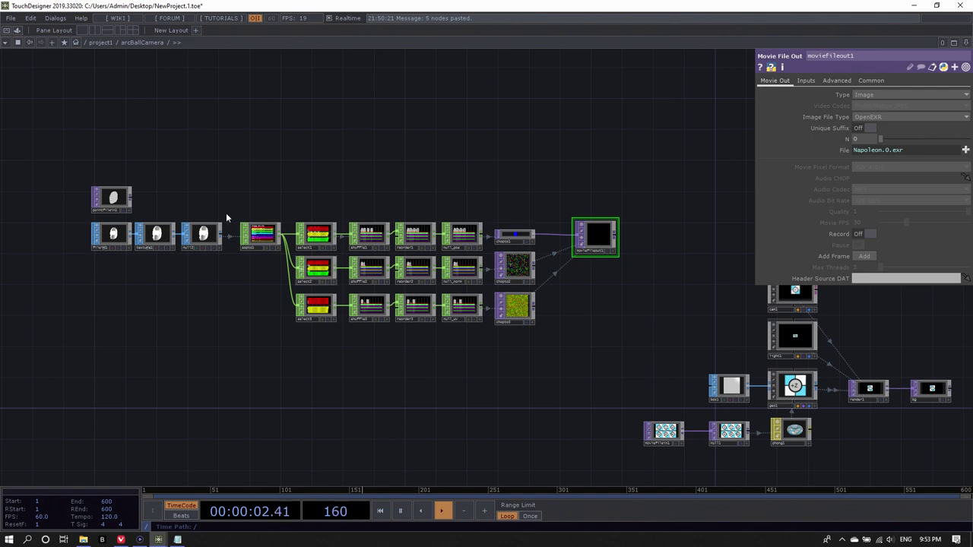
{"action": "left_click_drag", "start_coordinate": [114, 199], "coordinate": [600, 279]}
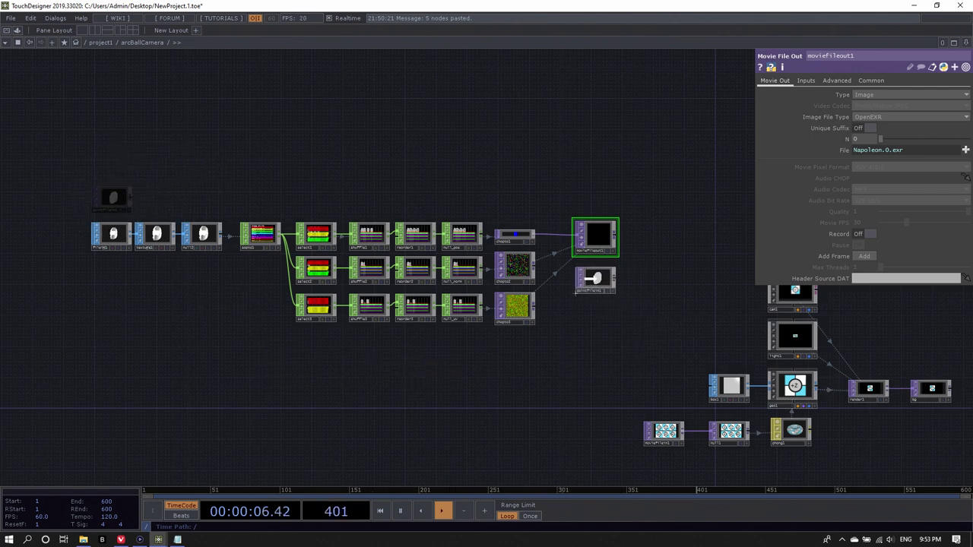
{"action": "scroll", "coordinate": [606, 282], "scroll_direction": "up", "scroll_amount": 10}
{"action": "left_click", "coordinate": [606, 282]}
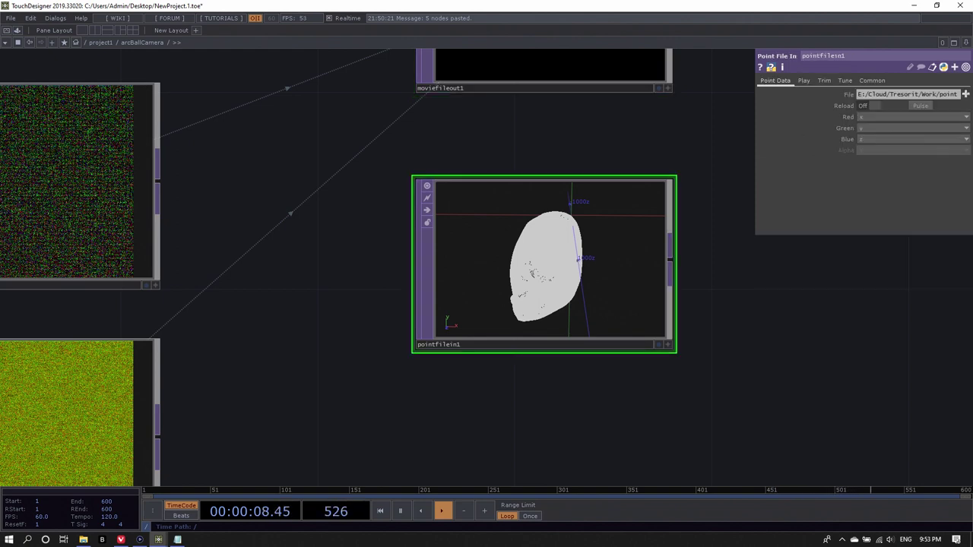
{"action": "left_click", "coordinate": [965, 95]}
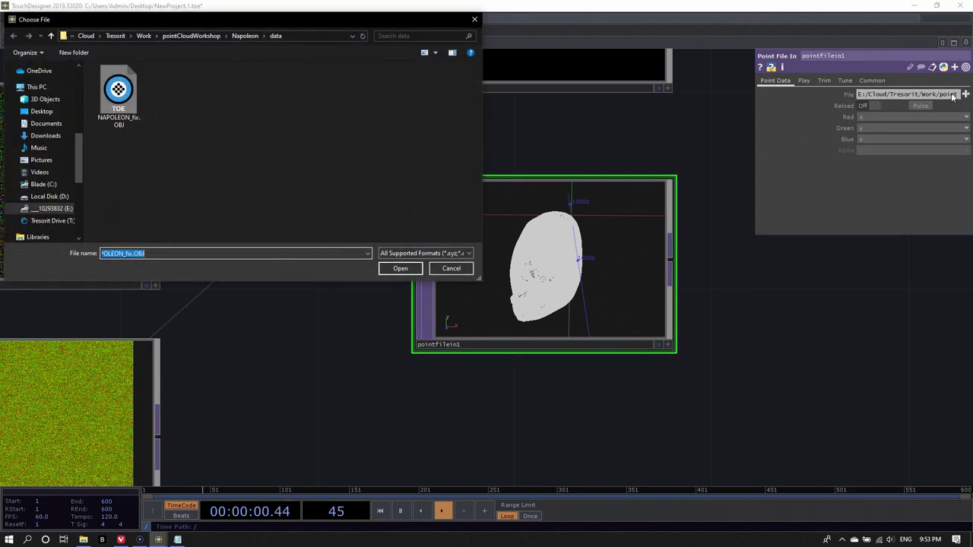
{"action": "left_click", "coordinate": [42, 111]}
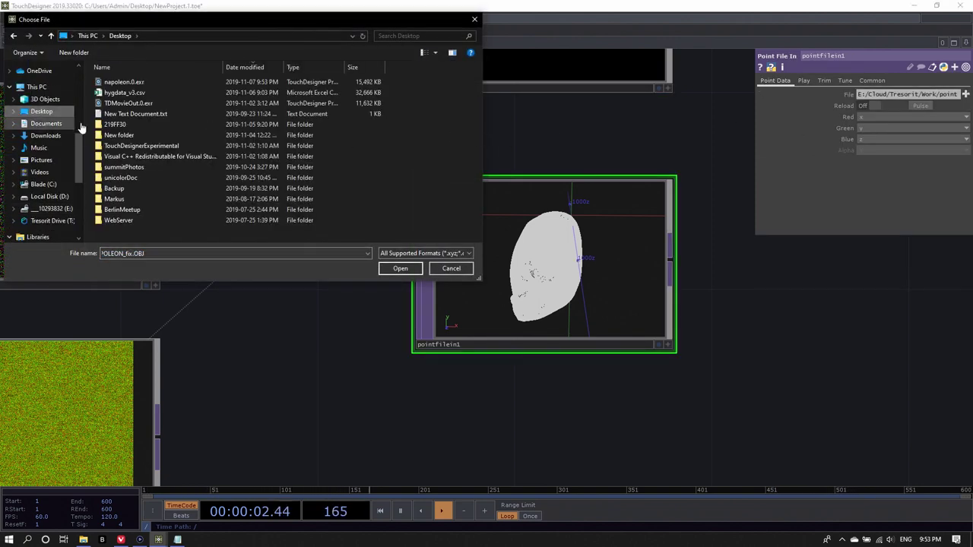
{"action": "left_click", "coordinate": [151, 83]}
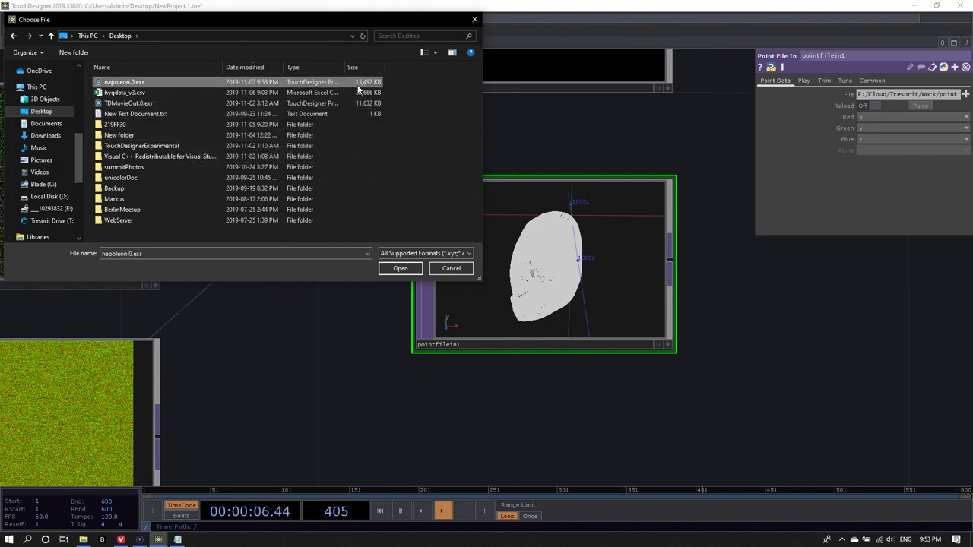
{"action": "left_click", "coordinate": [399, 270]}
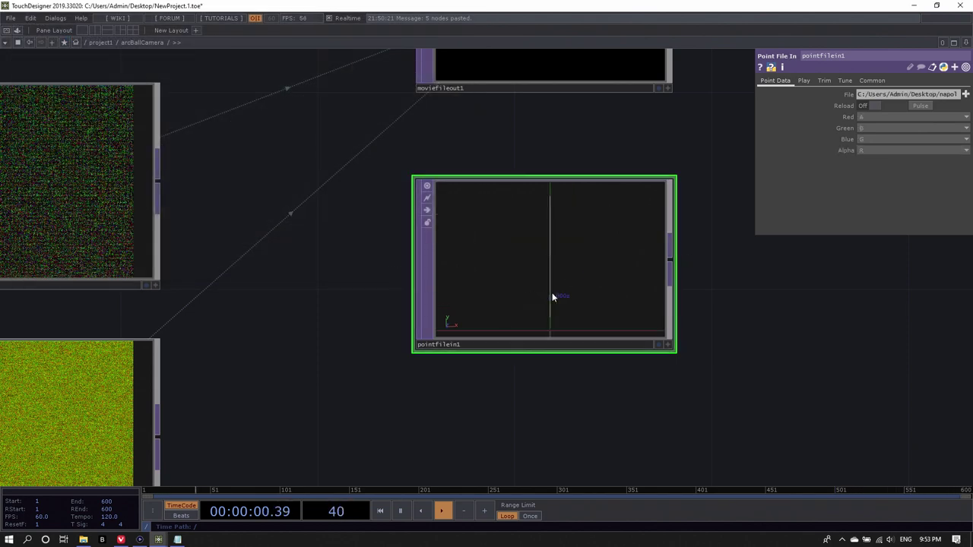
Step: Activate the viewer of pointfilein1 and map its red channel to R and its green channel to G
{"action": "left_click_drag", "start_coordinate": [749, 280], "coordinate": [594, 349]}
{"action": "left_click", "coordinate": [568, 448]}
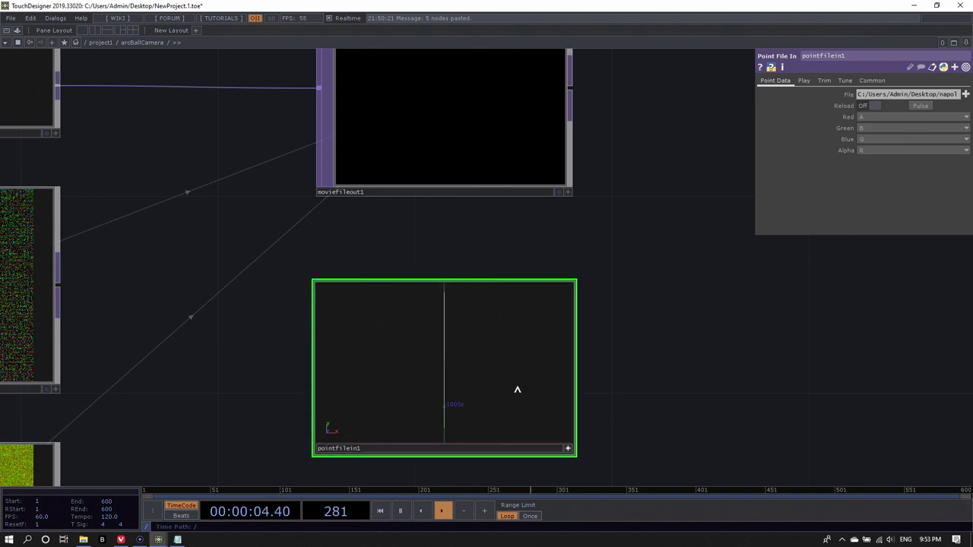
{"action": "left_click_drag", "start_coordinate": [517, 391], "coordinate": [495, 352]}
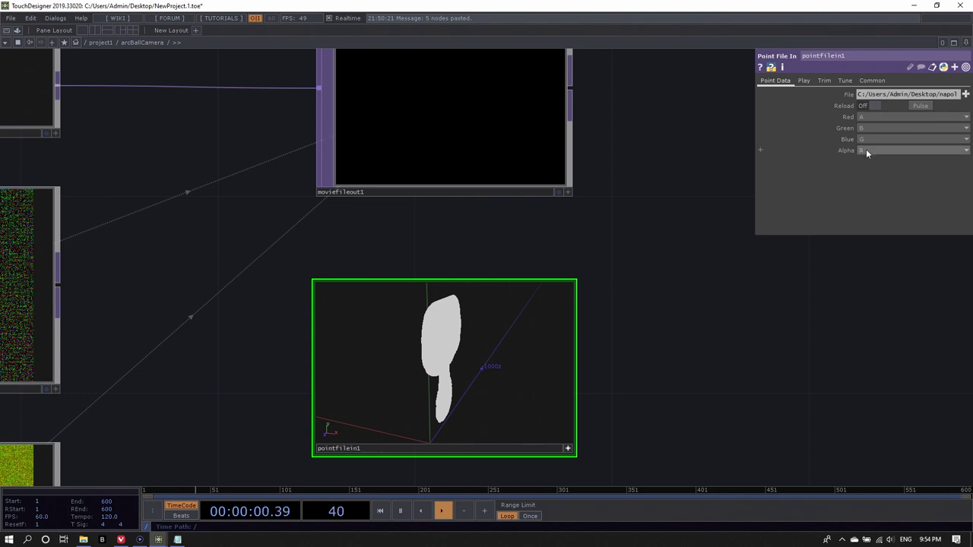
{"action": "left_click", "coordinate": [870, 117]}
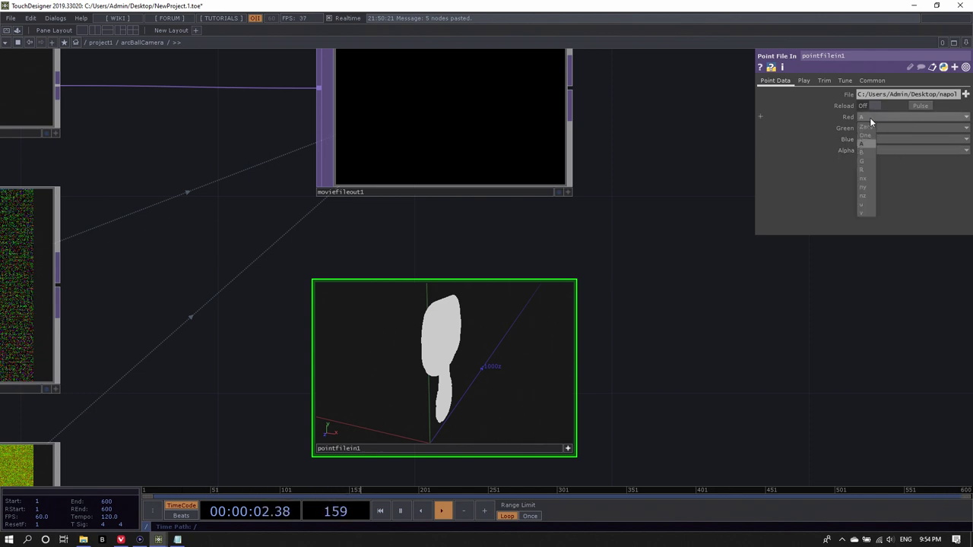
{"action": "left_click", "coordinate": [871, 159]}
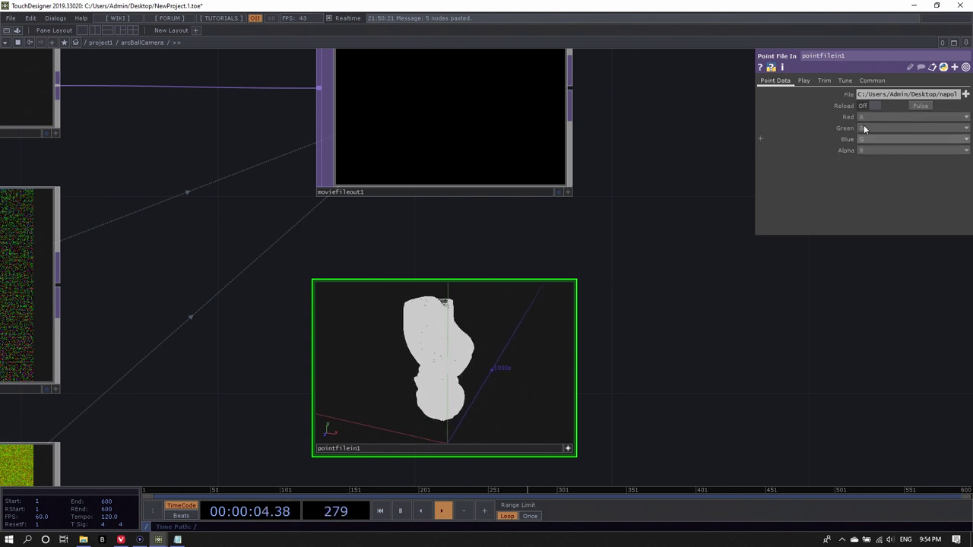
{"action": "left_click", "coordinate": [870, 126]}
{"action": "left_click", "coordinate": [868, 171]}
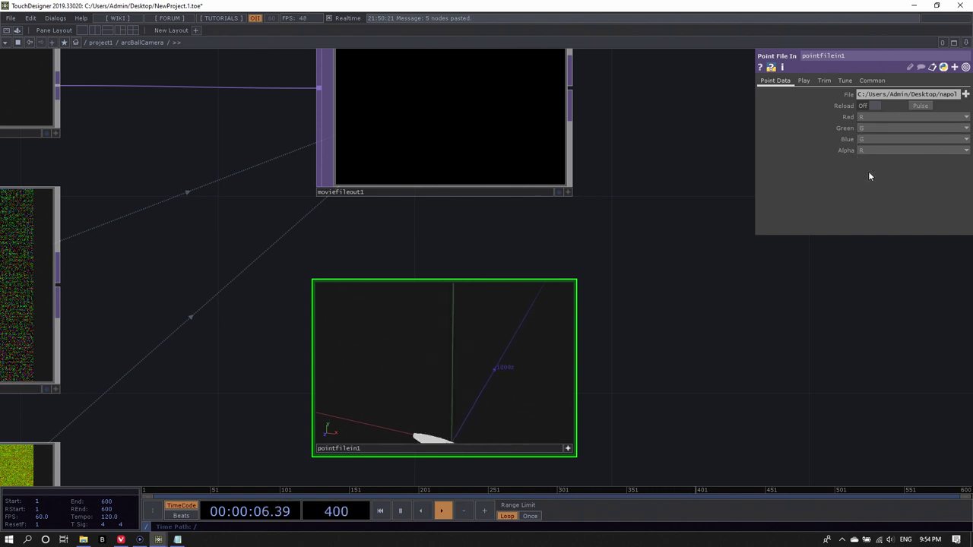
Step: Set the blue channel of pointfilein1 to B and alpha to Zero, inspect the bust in its viewer and deactivate the viewer
{"action": "left_click", "coordinate": [866, 139]}
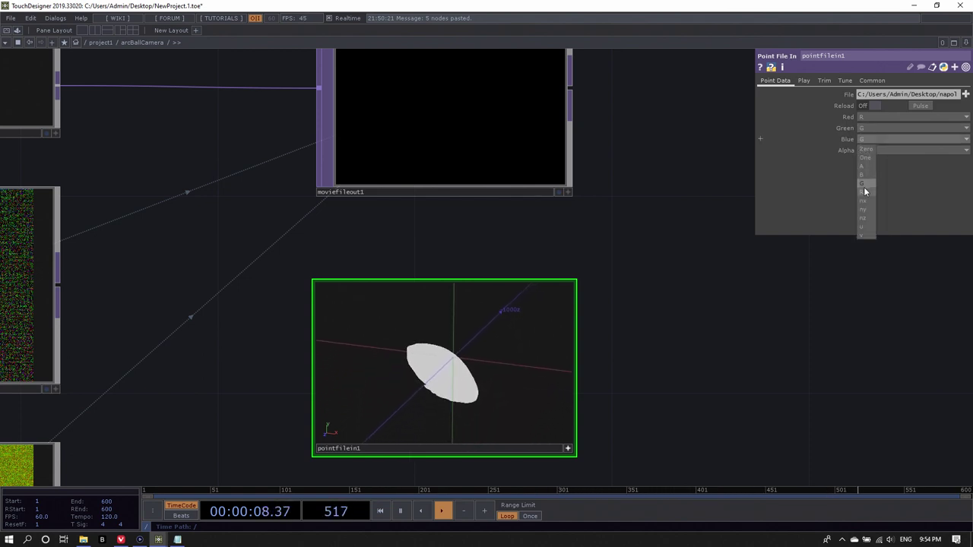
{"action": "left_click", "coordinate": [867, 177]}
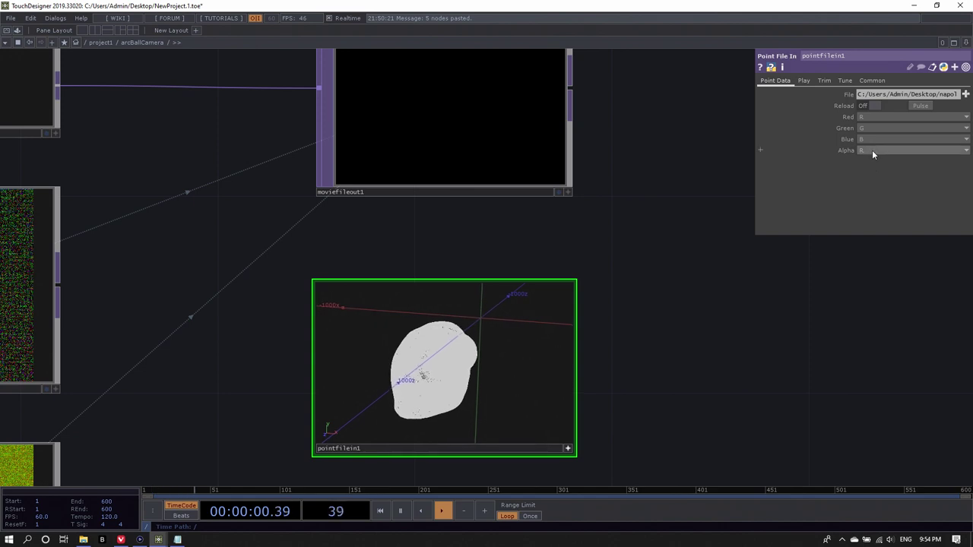
{"action": "left_click", "coordinate": [872, 150]}
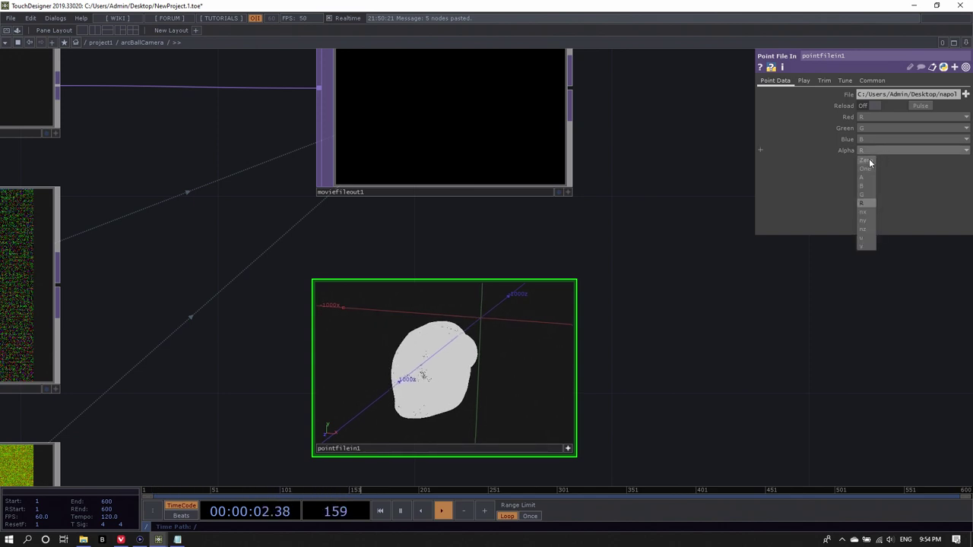
{"action": "left_click", "coordinate": [872, 162]}
{"action": "left_click_drag", "start_coordinate": [753, 352], "coordinate": [663, 274]}
{"action": "left_click_drag", "start_coordinate": [397, 387], "coordinate": [388, 330]}
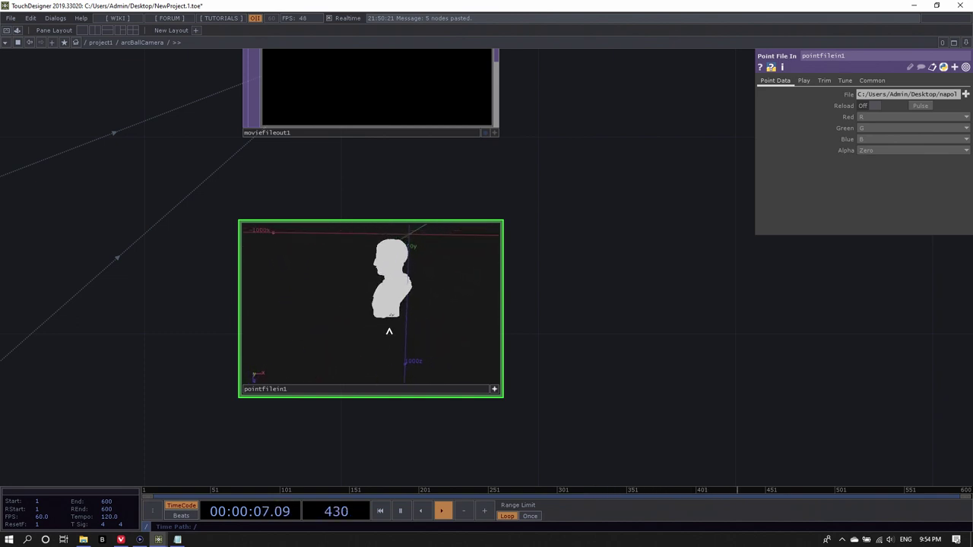
{"action": "left_click", "coordinate": [494, 389]}
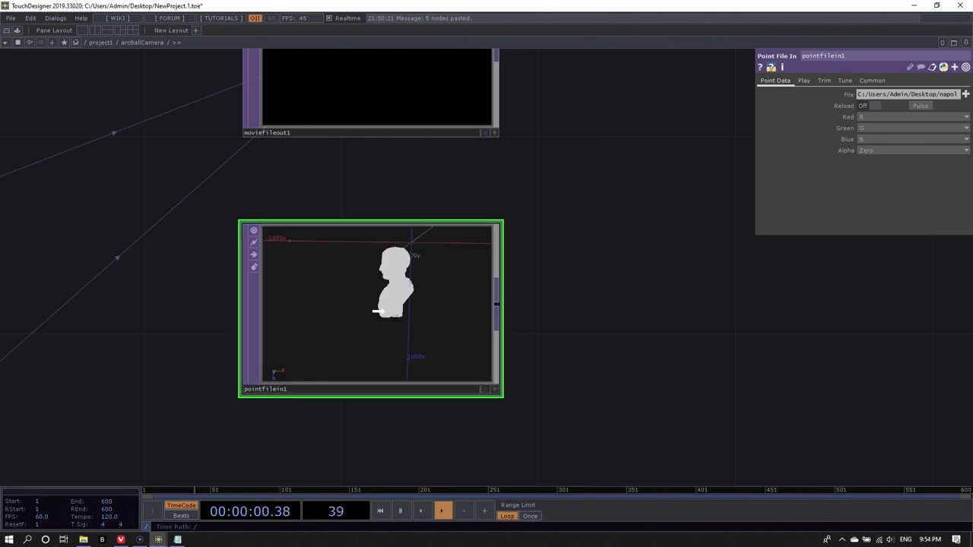
Step: Collapse the conversion nodes from null2 through moviefileout1 into a single Base component, leaving filein1, texture1 and pointfilein1 outside
{"action": "left_click_drag", "start_coordinate": [358, 325], "coordinate": [733, 307]}
{"action": "scroll", "coordinate": [743, 301], "scroll_direction": "down", "scroll_amount": 5}
{"action": "scroll", "coordinate": [756, 299], "scroll_direction": "down", "scroll_amount": 3}
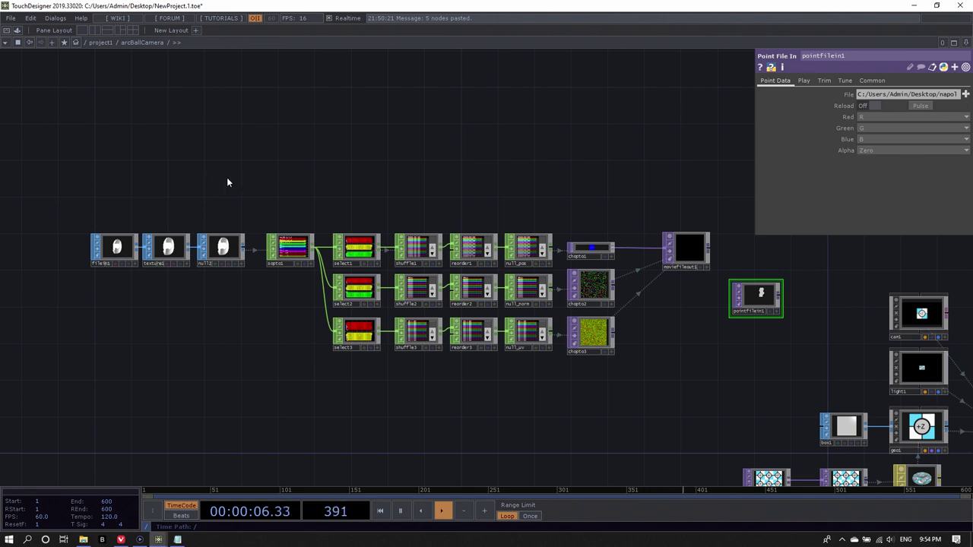
{"action": "left_click_drag", "start_coordinate": [221, 178], "coordinate": [691, 393]}
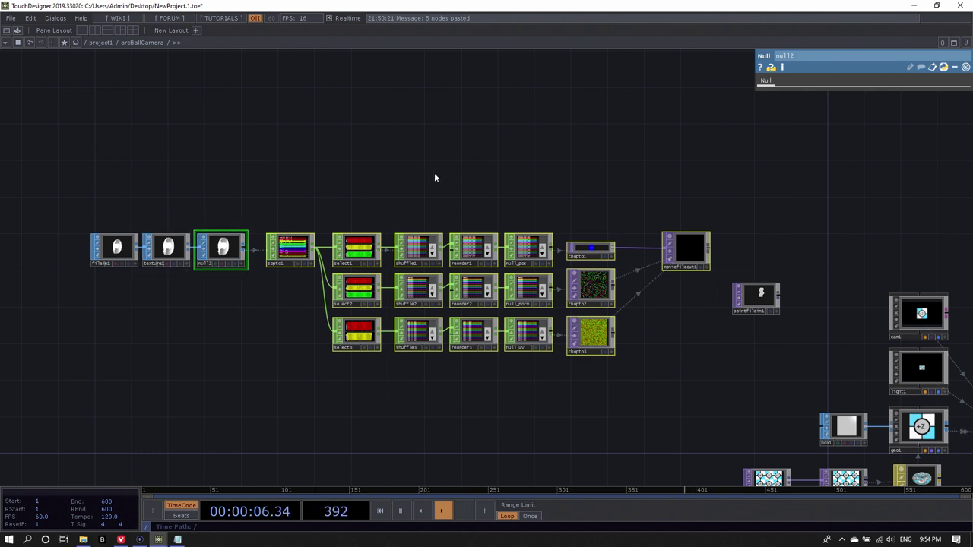
{"action": "right_click", "coordinate": [454, 150]}
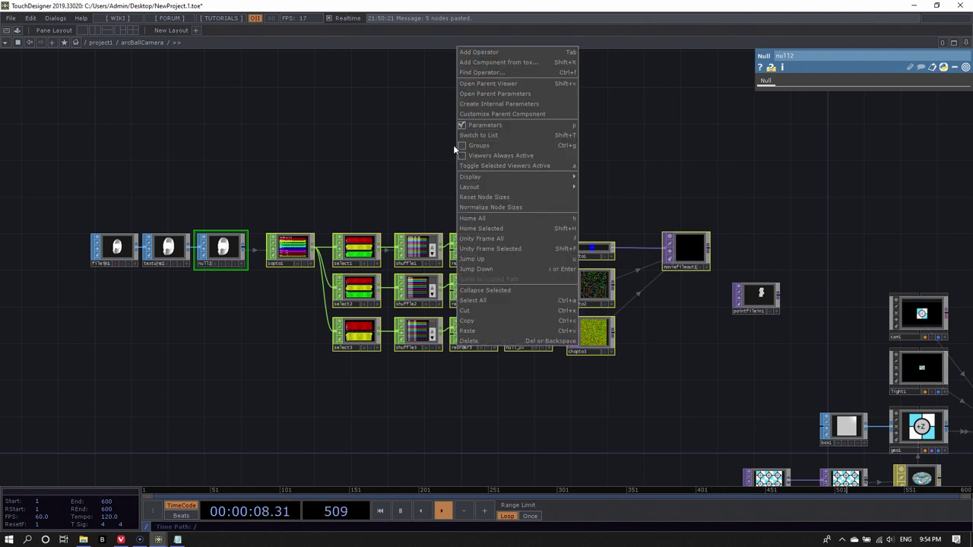
{"action": "left_click", "coordinate": [515, 290]}
Step: Rename the collapsed Base component sopToTOP
{"action": "left_click_drag", "start_coordinate": [467, 272], "coordinate": [211, 251]}
{"action": "scroll", "coordinate": [220, 263], "scroll_direction": "up", "scroll_amount": 4}
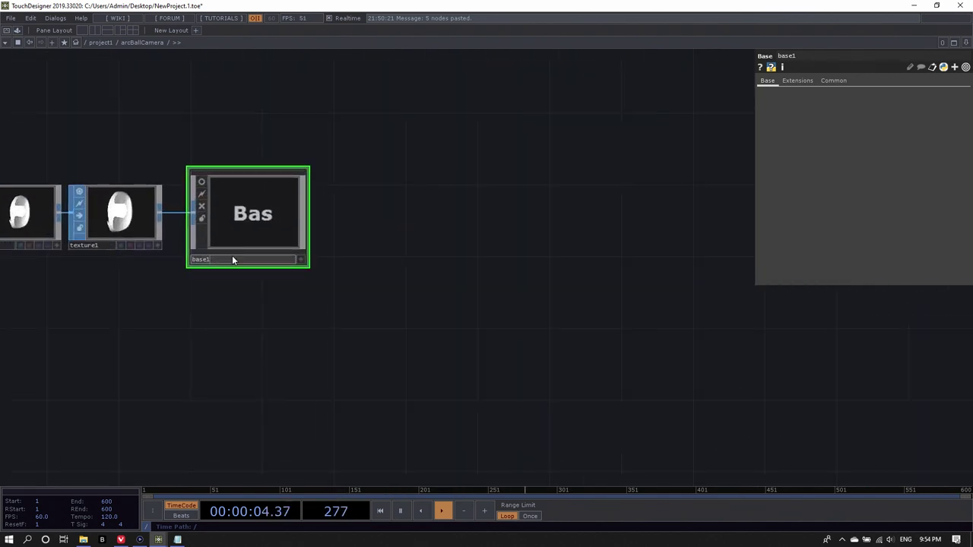
{"action": "key", "text": "ctrl+a"}
{"action": "type", "text": "sopToTOP"}
{"action": "key", "text": "Return"}
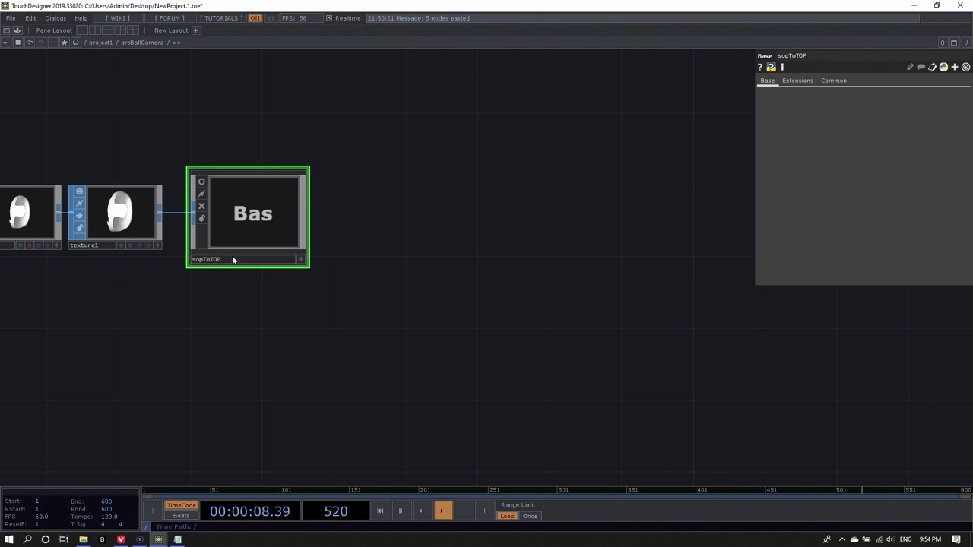
Step: Select filein1, texture1 and sopToTOP and move them together up and to the left in the network
{"action": "scroll", "coordinate": [338, 252], "scroll_direction": "down", "scroll_amount": 1}
{"action": "left_click_drag", "start_coordinate": [369, 279], "coordinate": [48, 171]}
{"action": "left_click", "coordinate": [451, 231]}
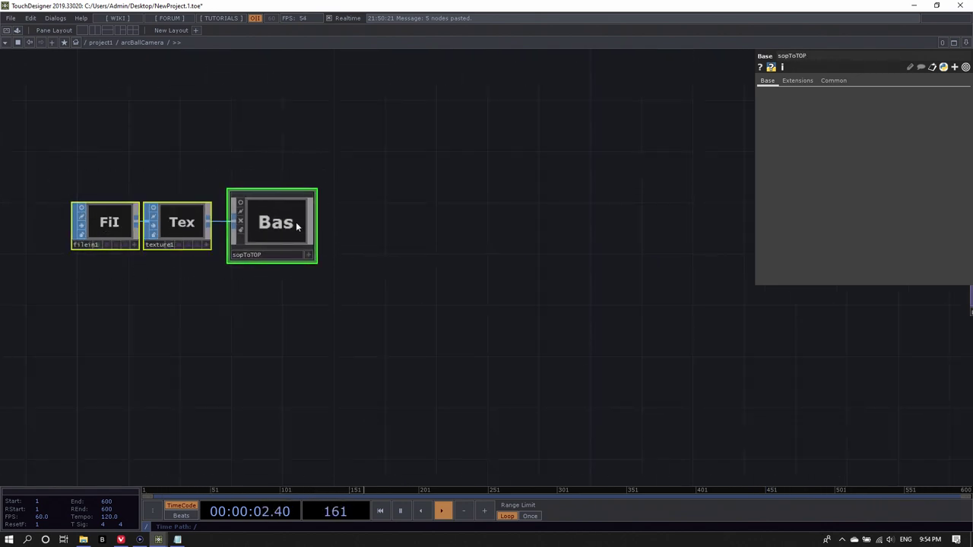
{"action": "left_click_drag", "start_coordinate": [392, 248], "coordinate": [114, 229]}
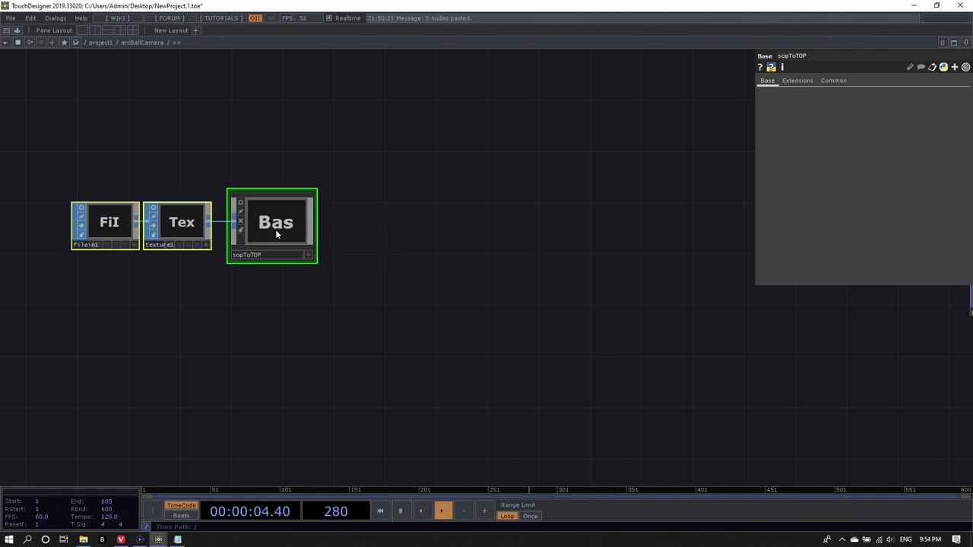
{"action": "left_click_drag", "start_coordinate": [275, 229], "coordinate": [180, 105]}
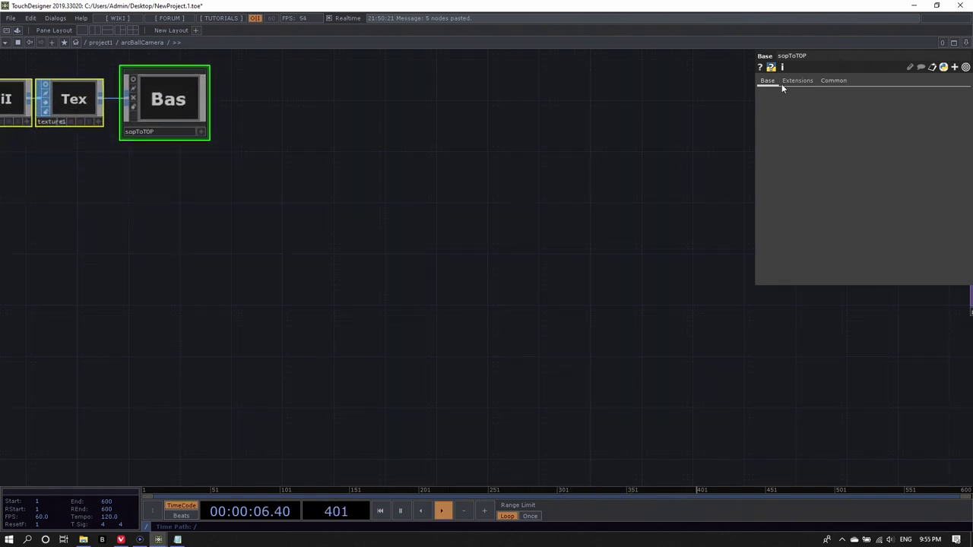
Step: Move pointfilein1 across the network to just below sopToTOP and select it
{"action": "scroll", "coordinate": [548, 176], "scroll_direction": "down", "scroll_amount": 5}
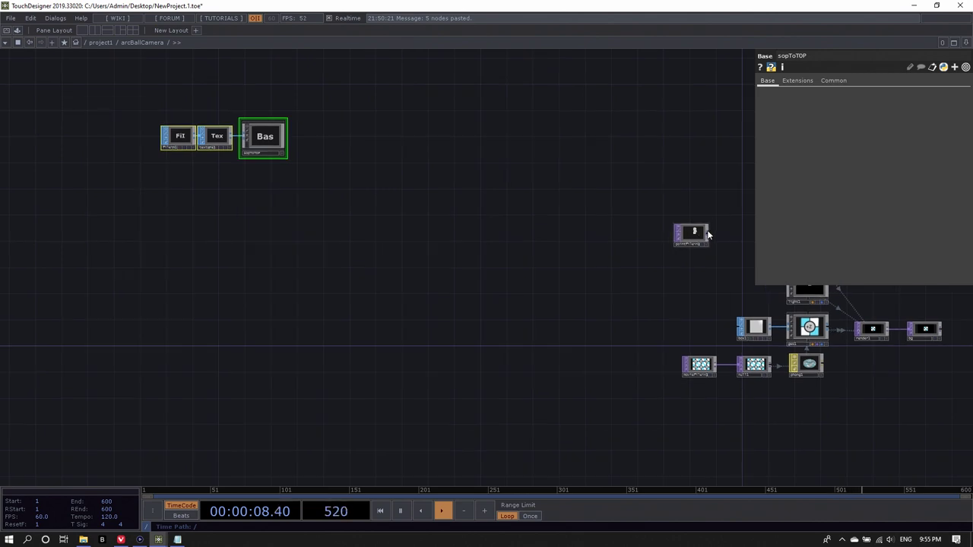
{"action": "left_click_drag", "start_coordinate": [707, 234], "coordinate": [230, 190]}
{"action": "scroll", "coordinate": [232, 199], "scroll_direction": "up", "scroll_amount": 6}
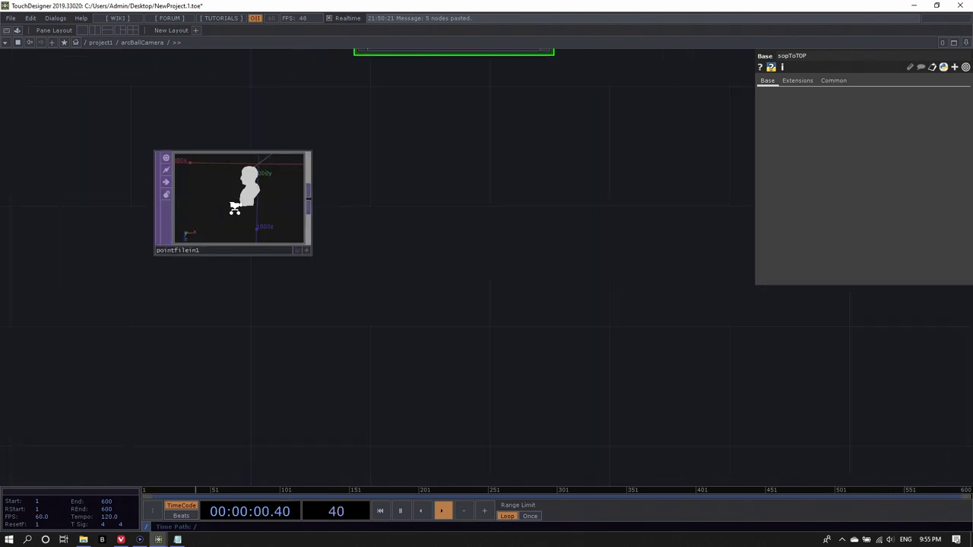
{"action": "left_click", "coordinate": [266, 223]}
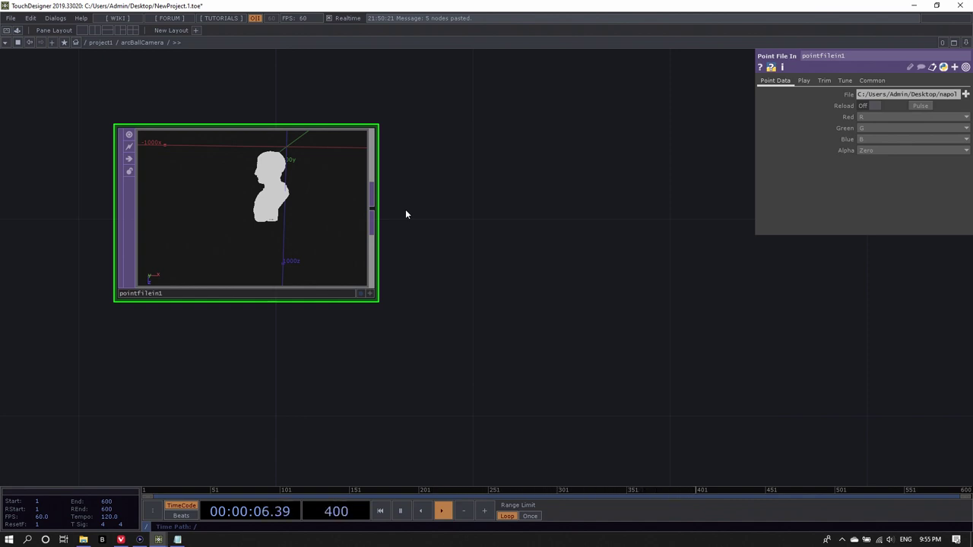
Step: Add a Point File Select TOP below pointfilein1 and assign pointfilein1 as its source Point File In TOP
{"action": "scroll", "coordinate": [316, 176], "scroll_direction": "down", "scroll_amount": 3}
{"action": "left_click_drag", "start_coordinate": [326, 297], "coordinate": [259, 277]}
{"action": "key", "text": "Tab"}
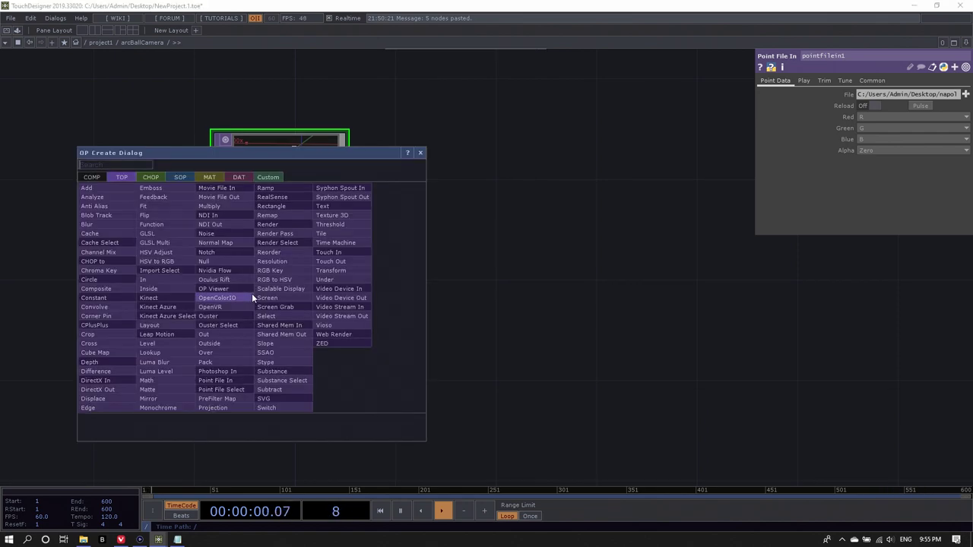
{"action": "left_click", "coordinate": [221, 390]}
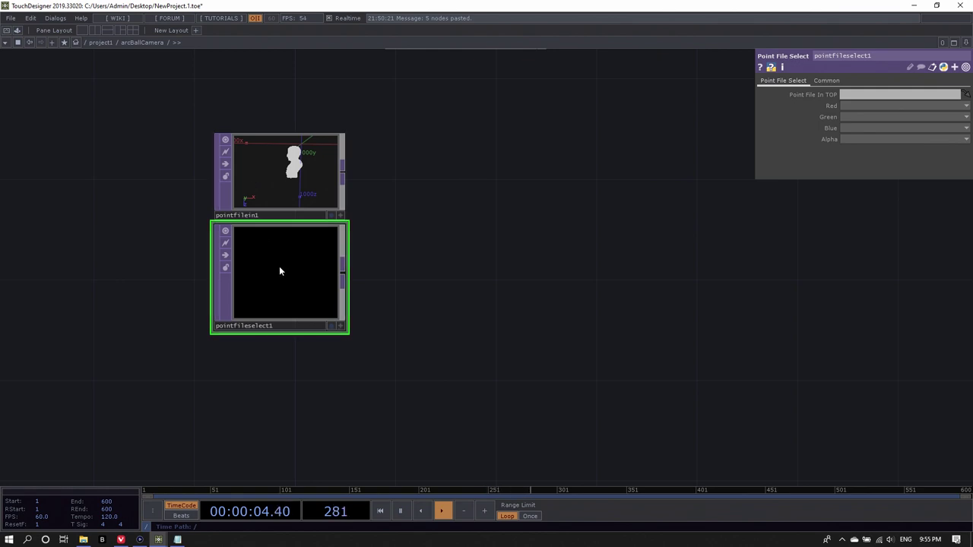
{"action": "left_click_drag", "start_coordinate": [279, 269], "coordinate": [277, 289]}
{"action": "left_click_drag", "start_coordinate": [254, 190], "coordinate": [851, 94]}
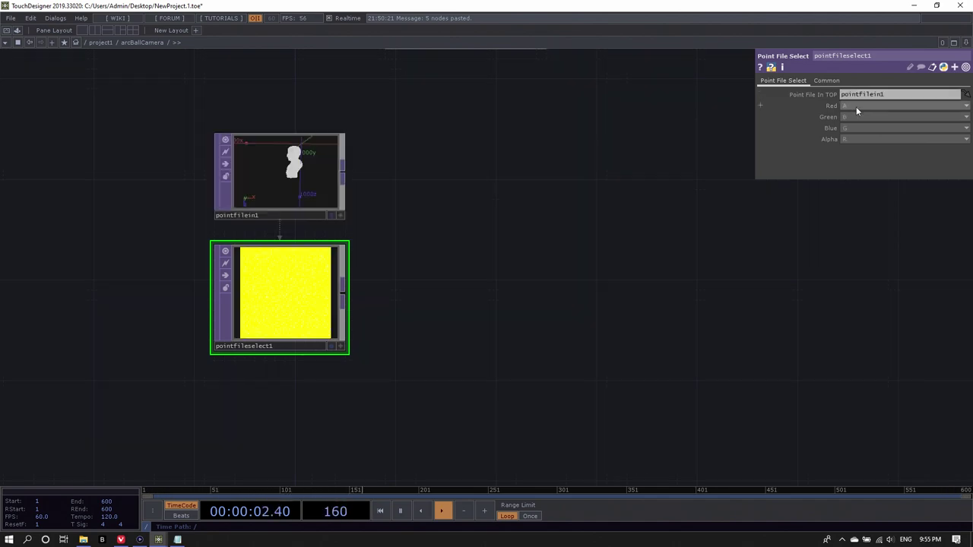
Step: Map the red, green and blue channels of pointfileselect1 to nx, ny and nz, with alpha set to Zero
{"action": "left_click", "coordinate": [850, 107]}
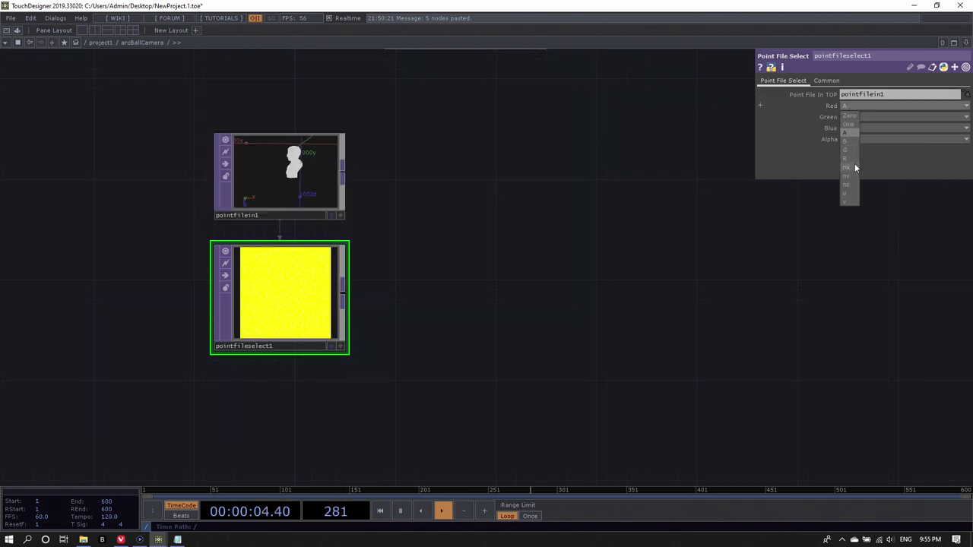
{"action": "left_click", "coordinate": [850, 167]}
{"action": "left_click", "coordinate": [853, 116]}
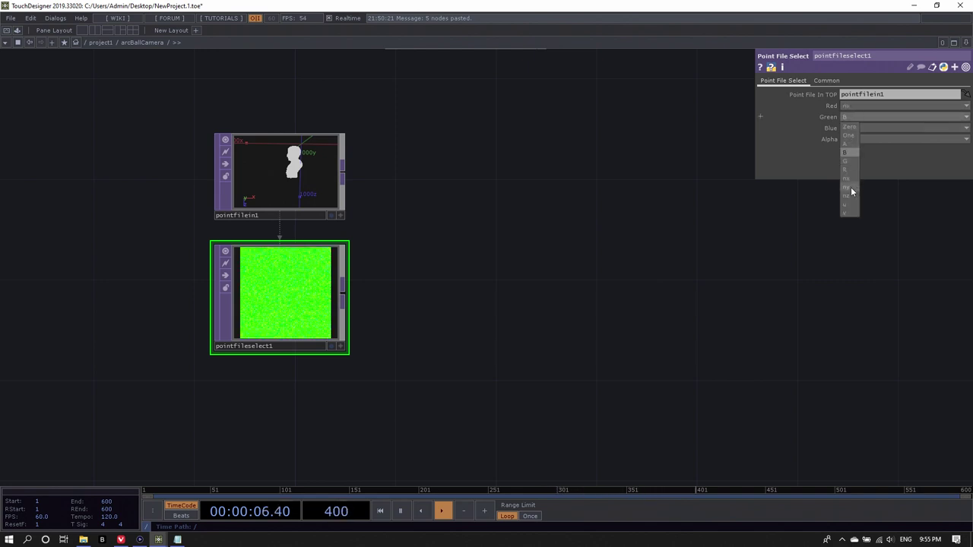
{"action": "left_click", "coordinate": [849, 187]}
{"action": "left_click", "coordinate": [851, 128]}
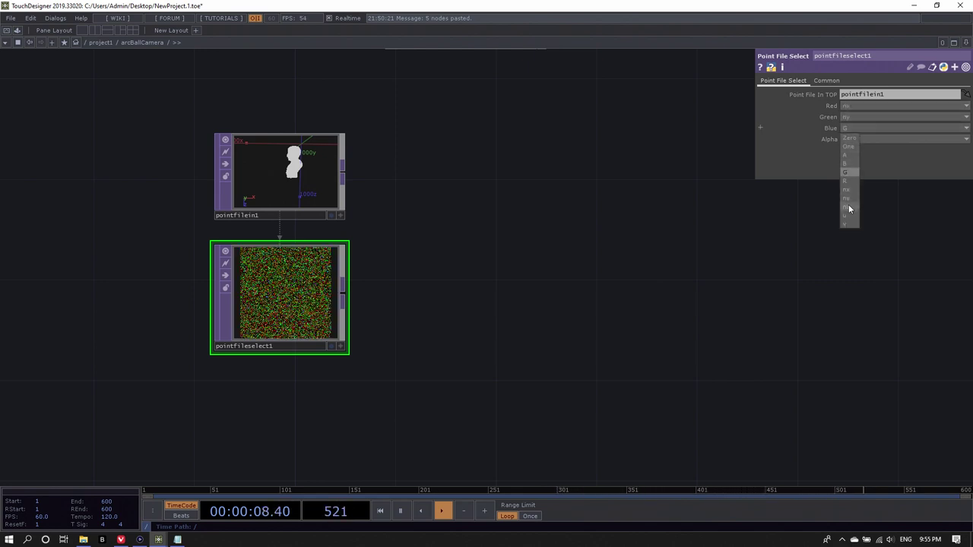
{"action": "left_click", "coordinate": [849, 208]}
{"action": "left_click", "coordinate": [844, 140]}
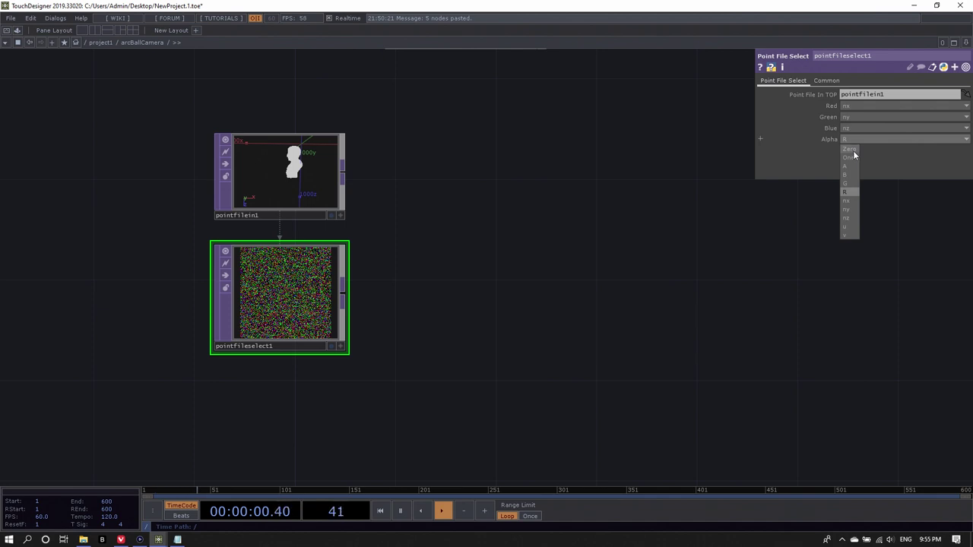
{"action": "left_click", "coordinate": [850, 149]}
Step: Paste a copy of pointfileselect1 below it and set the copy's red channel to u, green to v and blue to Zero
{"action": "left_click_drag", "start_coordinate": [411, 273], "coordinate": [421, 230]}
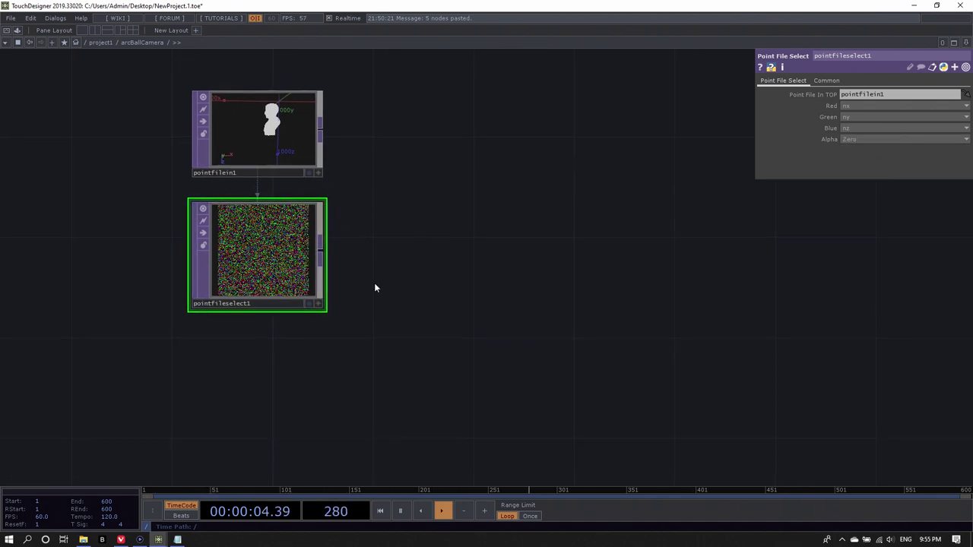
{"action": "left_click_drag", "start_coordinate": [374, 283], "coordinate": [349, 264]}
{"action": "key", "text": "ctrl+v"}
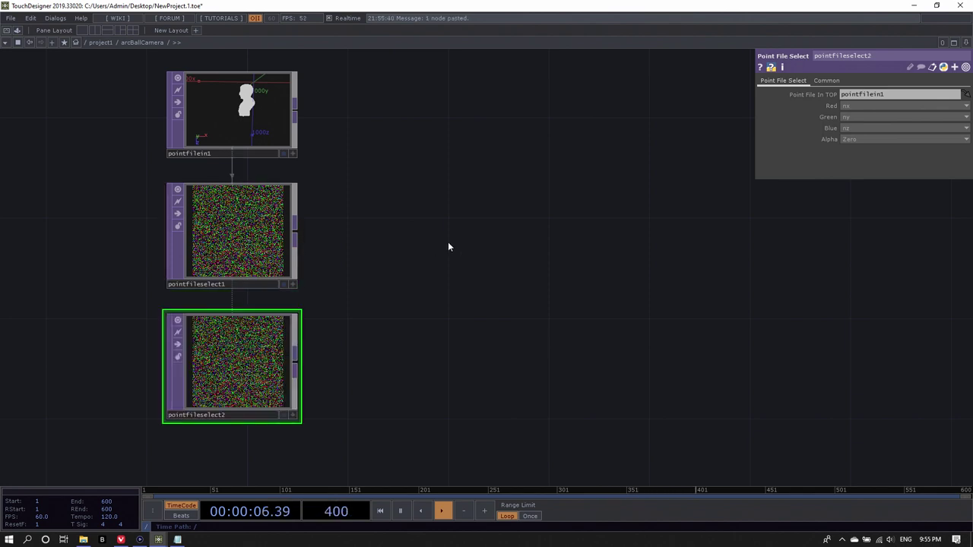
{"action": "left_click", "coordinate": [877, 106]}
{"action": "left_click", "coordinate": [851, 193]}
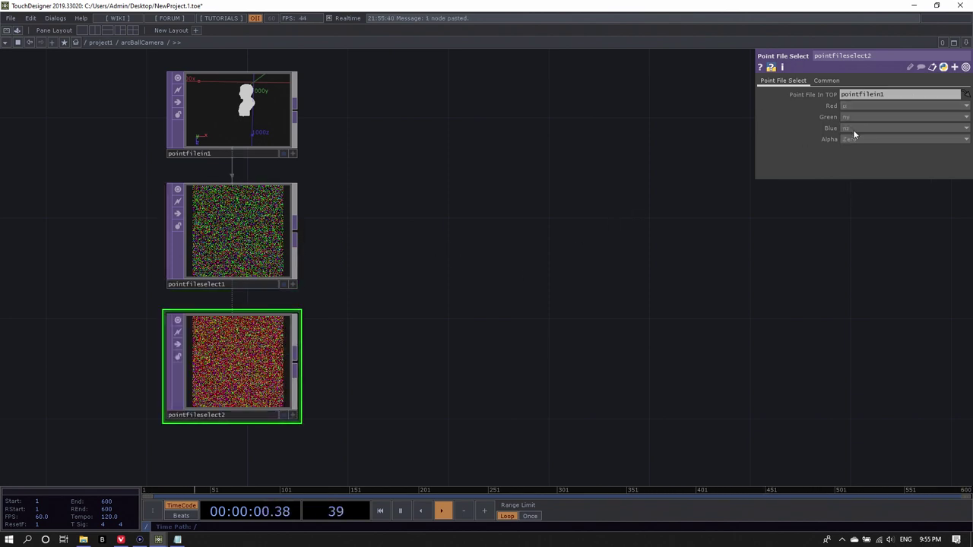
{"action": "left_click", "coordinate": [851, 119]}
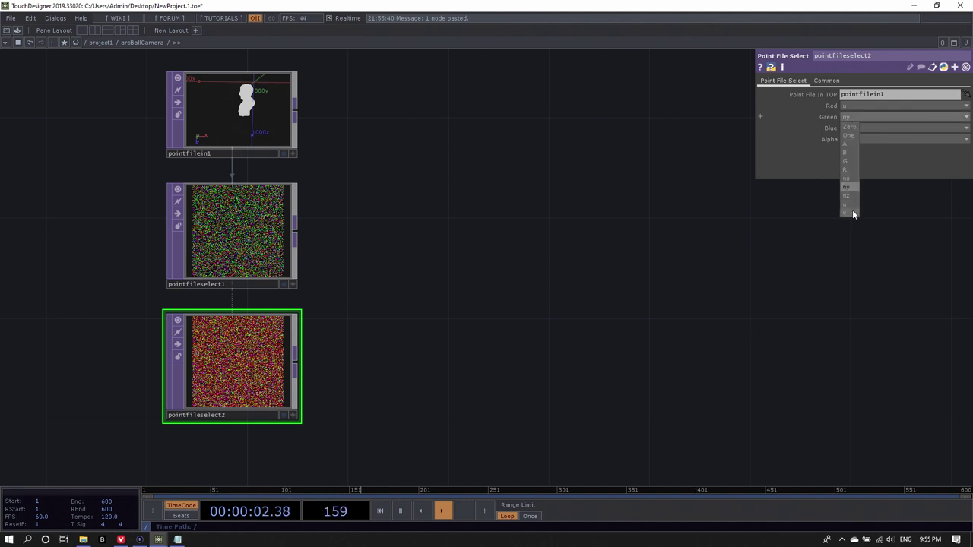
{"action": "left_click", "coordinate": [852, 212]}
{"action": "left_click", "coordinate": [849, 126]}
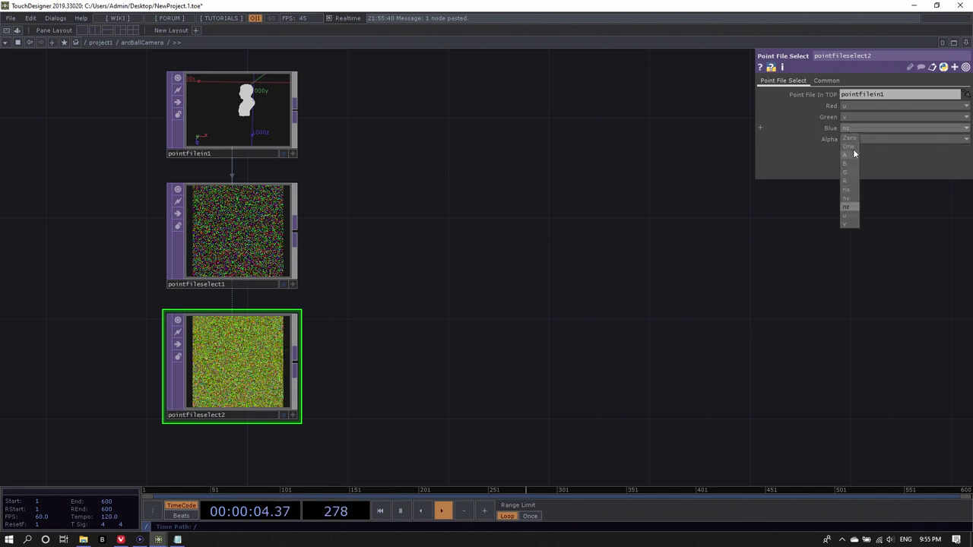
{"action": "left_click", "coordinate": [850, 138]}
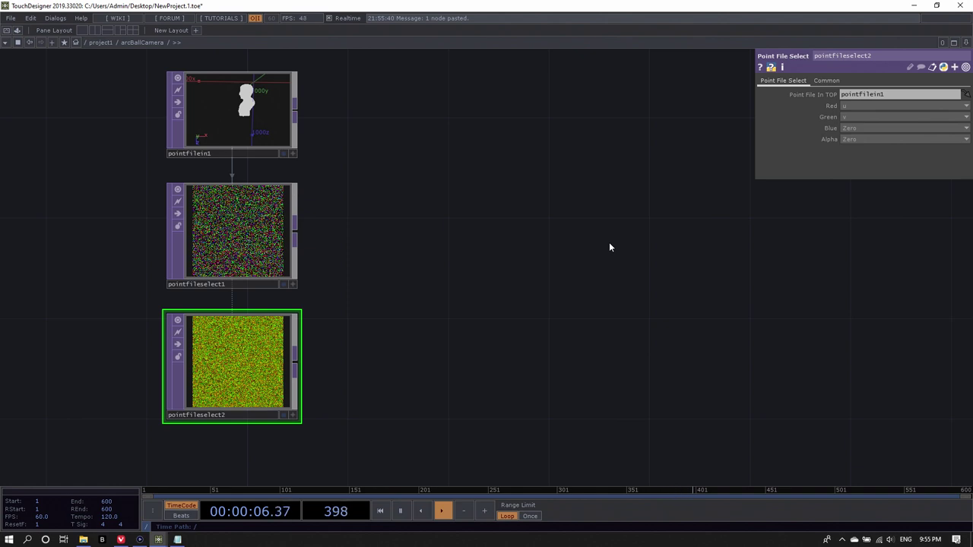
{"action": "left_click_drag", "start_coordinate": [462, 226], "coordinate": [434, 241]}
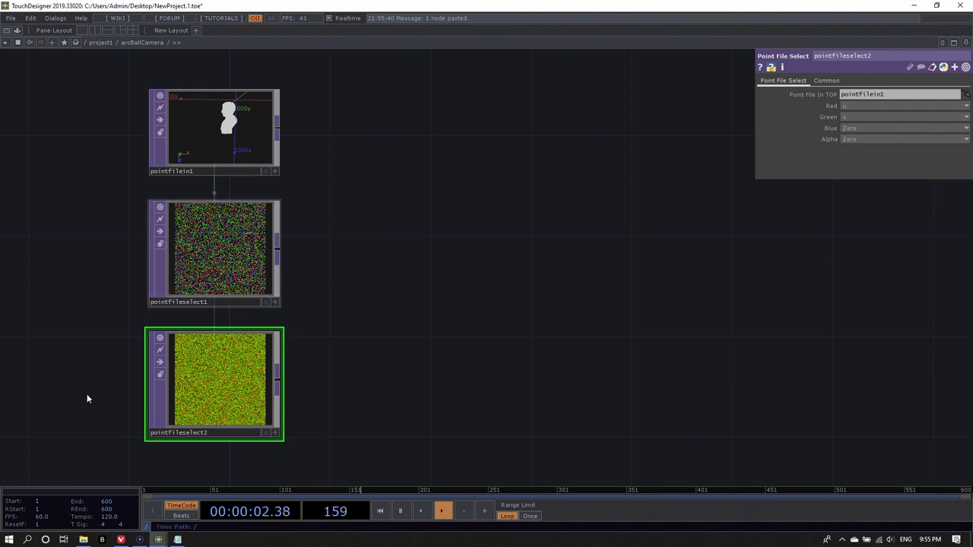
Step: Add a Null TOP fed by pointfilein1, place it beside that node and name it null_pos
{"action": "left_click_drag", "start_coordinate": [346, 276], "coordinate": [344, 262]}
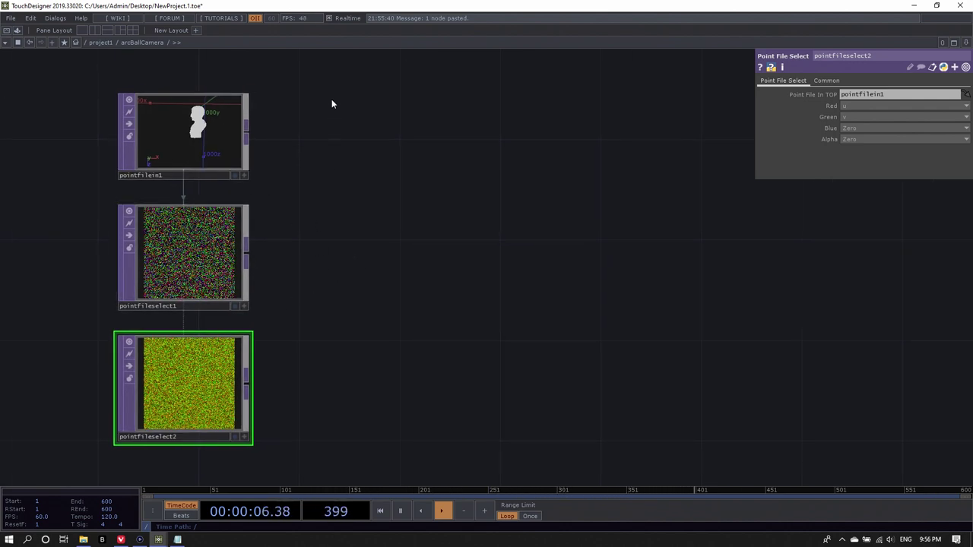
{"action": "right_click", "coordinate": [249, 133]}
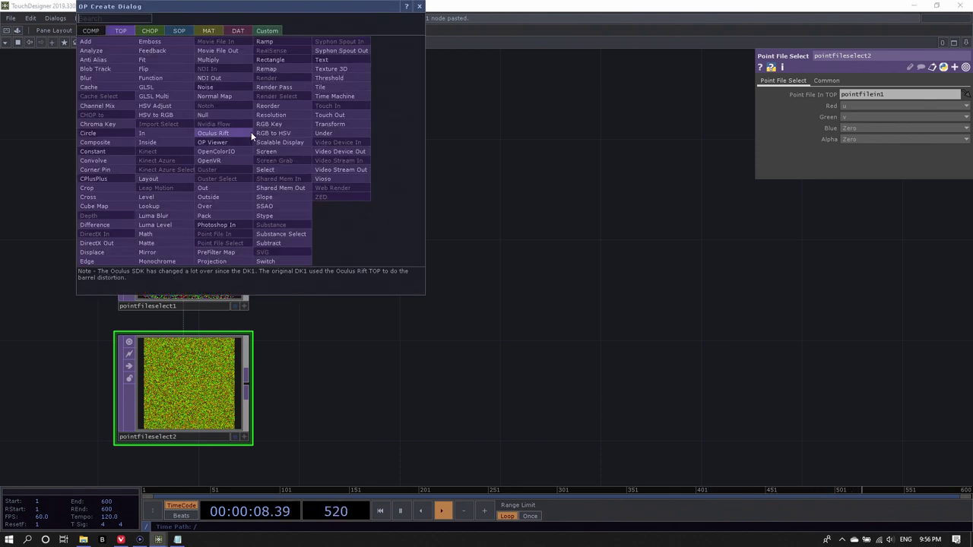
{"action": "left_click", "coordinate": [226, 114]}
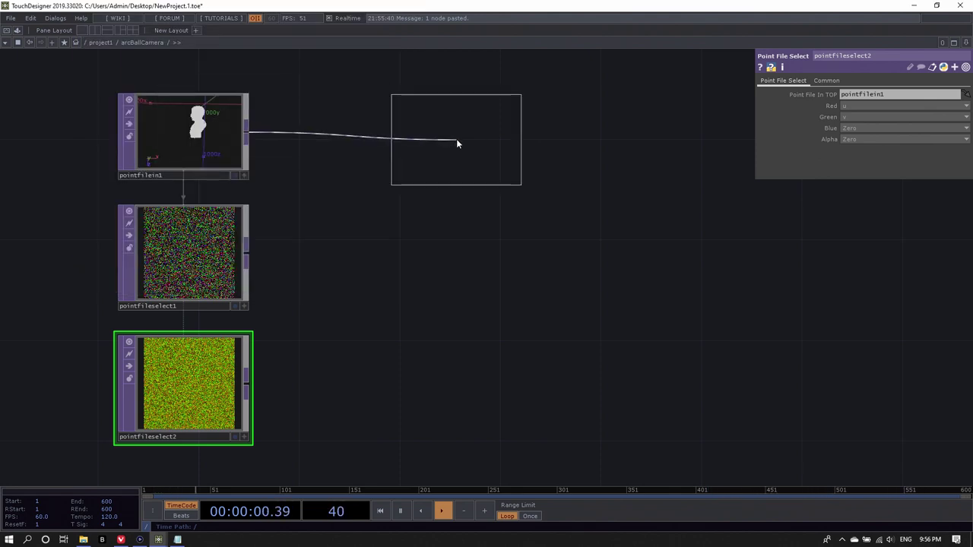
{"action": "left_click", "coordinate": [486, 135]}
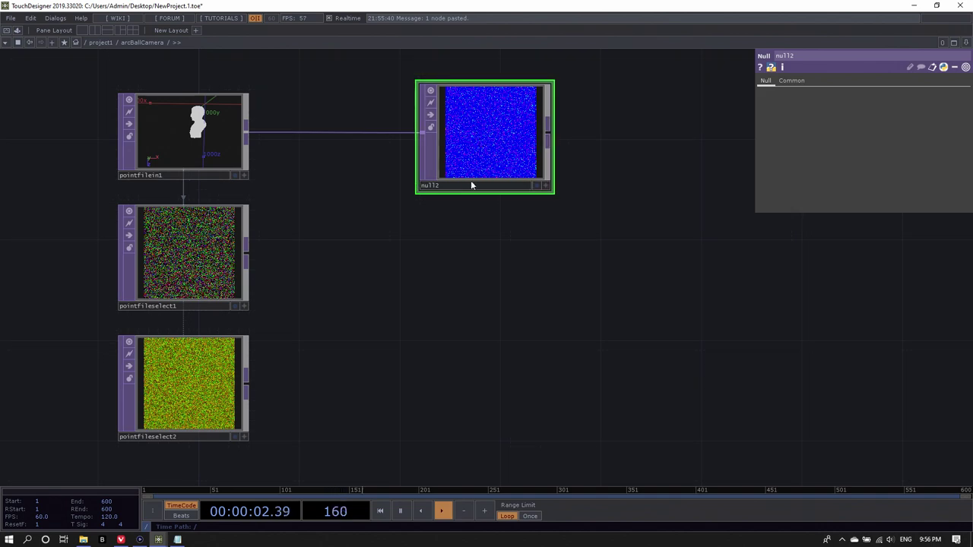
{"action": "left_click", "coordinate": [469, 189]}
{"action": "key", "text": "BackSpace"}
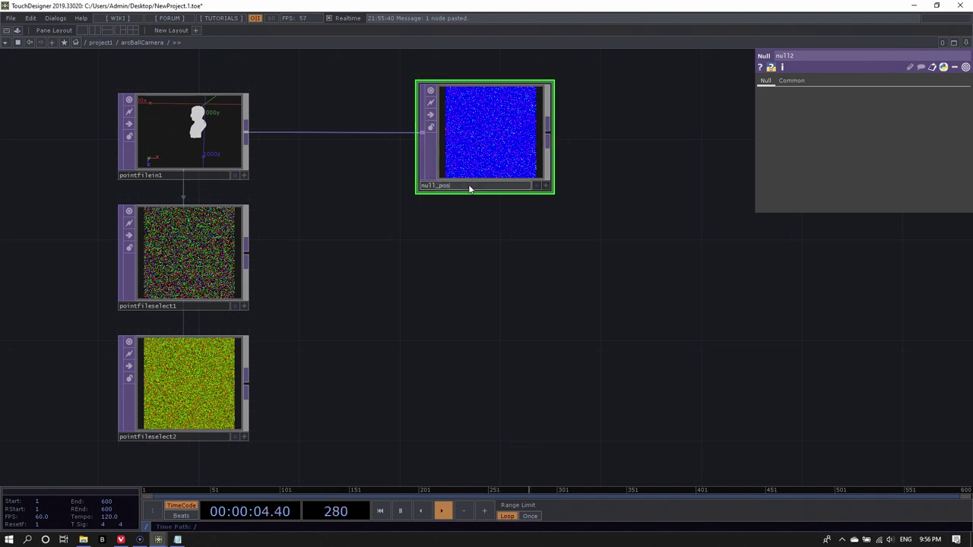
{"action": "type", "text": "pos"}
{"action": "key", "text": "Return"}
Step: Paste a copy of null_pos below it, wire pointfileselect1 into the copy and rename it null_normals
{"action": "key", "text": "ctrl+c"}
{"action": "key", "text": "ctrl+v"}
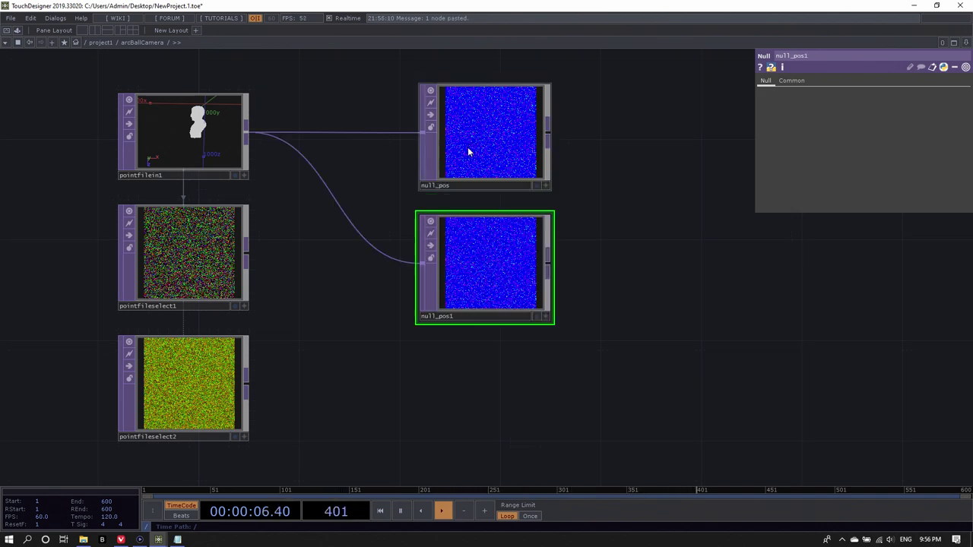
{"action": "left_click", "coordinate": [246, 256]}
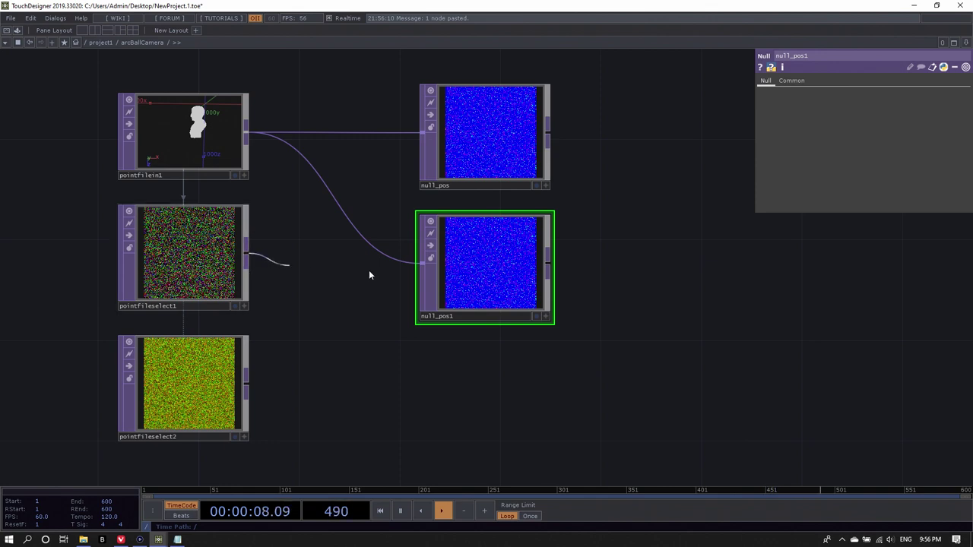
{"action": "left_click", "coordinate": [421, 263]}
{"action": "left_click", "coordinate": [488, 318]}
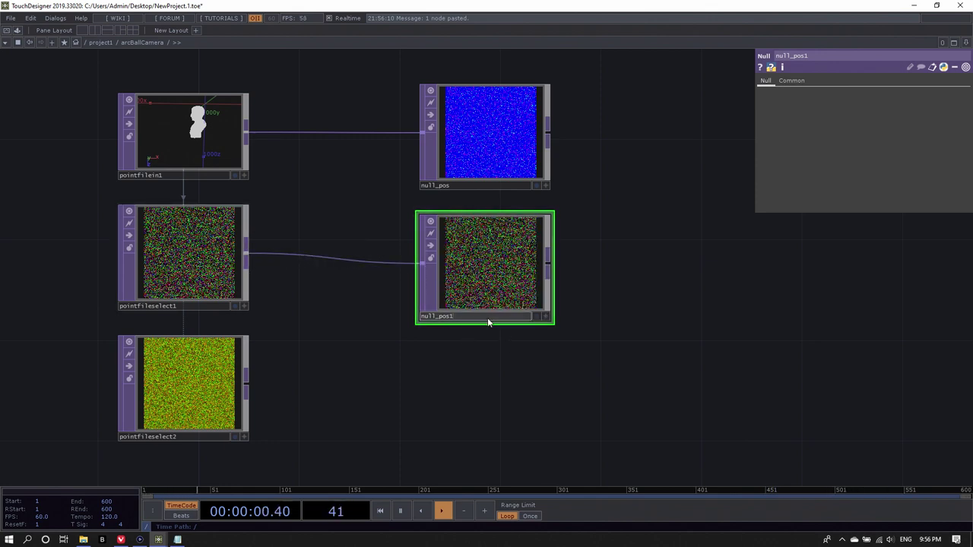
{"action": "key", "text": "BackSpace"}
{"action": "key", "text": "BackSpace"}
{"action": "key", "text": "BackSpace"}
{"action": "type", "text": "normals"}
{"action": "key", "text": "Return"}
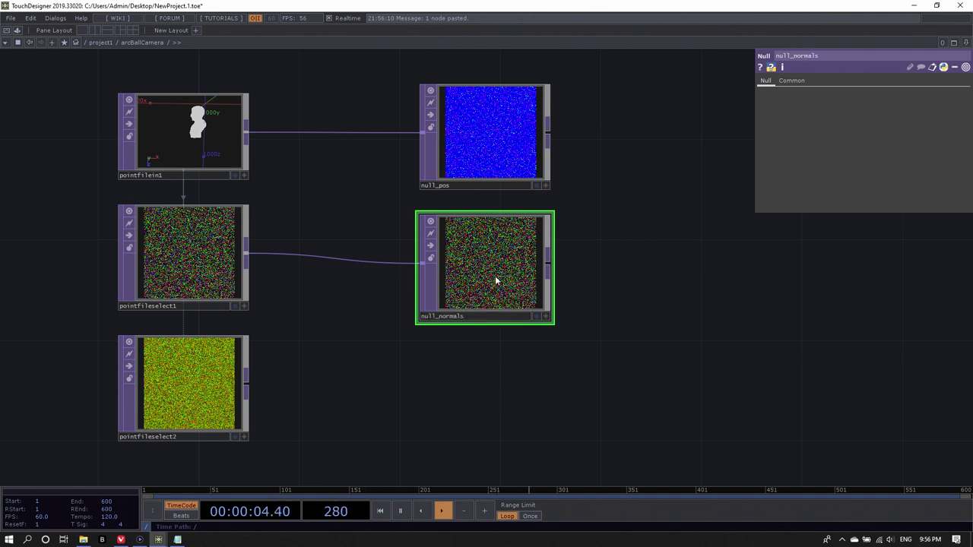
Step: Paste a copy of null_normals below it, wire pointfileselect2 into the copy and rename it null_uvs
{"action": "key", "text": "ctrl+c"}
{"action": "key", "text": "ctrl+v"}
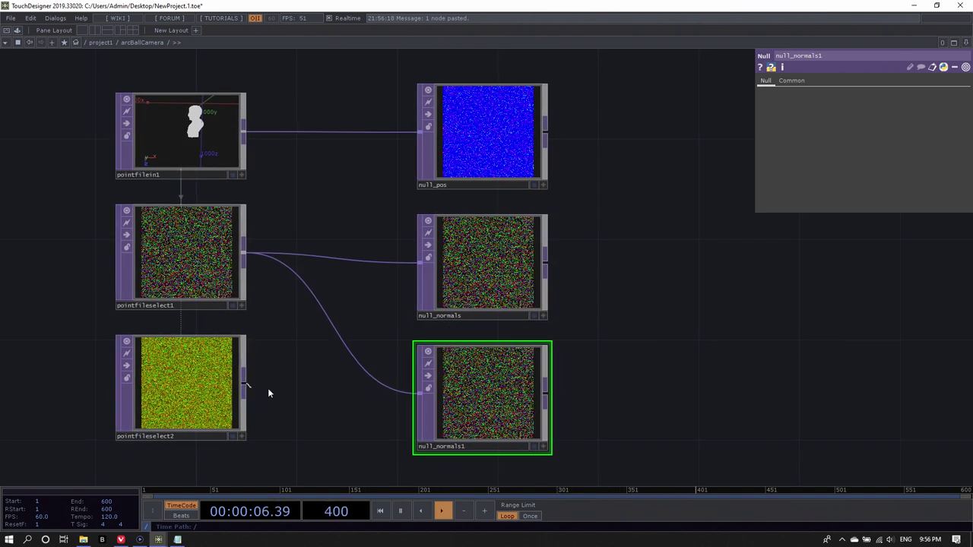
{"action": "left_click_drag", "start_coordinate": [268, 393], "coordinate": [421, 393]}
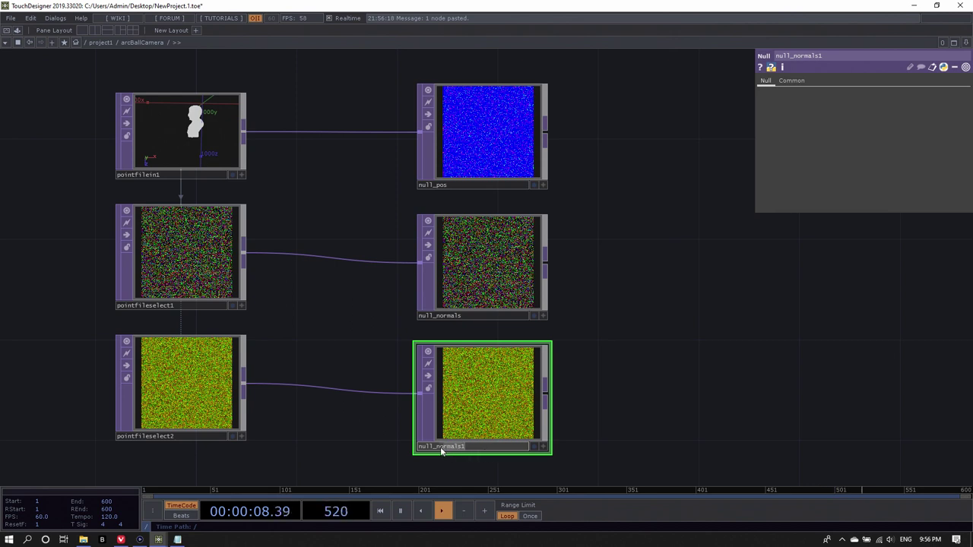
{"action": "double_click", "coordinate": [440, 447]}
{"action": "type", "text": "null_uvs"}
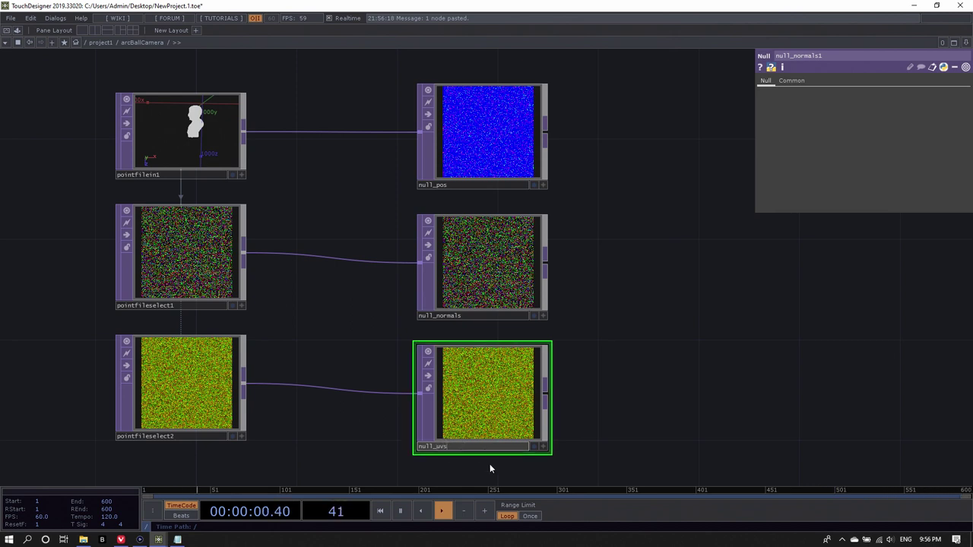
{"action": "key", "text": "Return"}
Step: Line up null_uvs with pointfileselect2 and null_normals with pointfileselect1 so their wires run straight
{"action": "left_click_drag", "start_coordinate": [447, 381], "coordinate": [469, 386]}
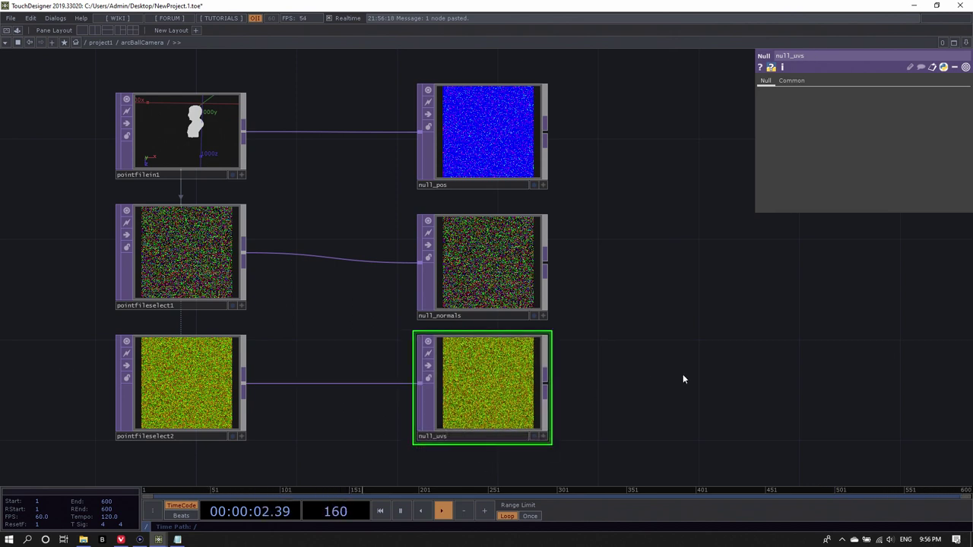
{"action": "left_click_drag", "start_coordinate": [499, 278], "coordinate": [479, 268]}
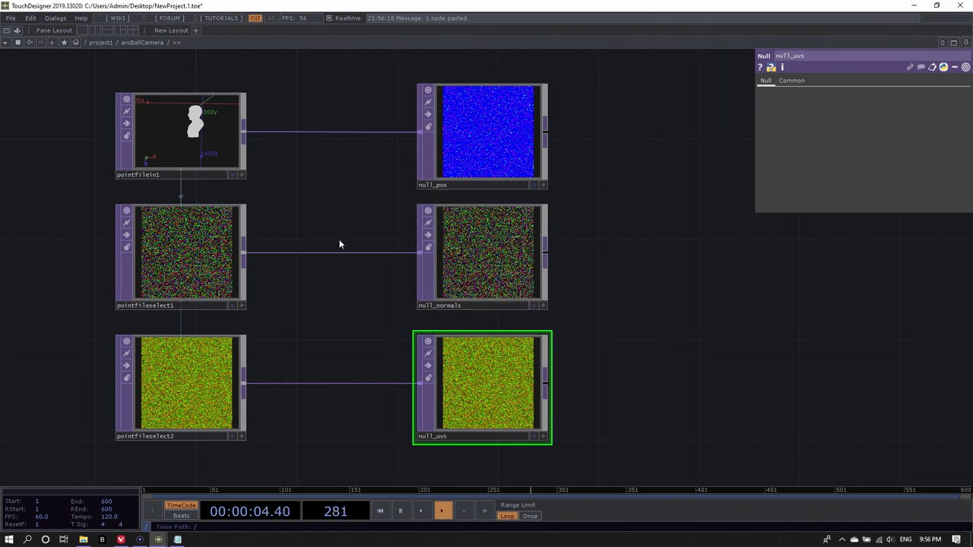
{"action": "left_click_drag", "start_coordinate": [339, 244], "coordinate": [370, 246]}
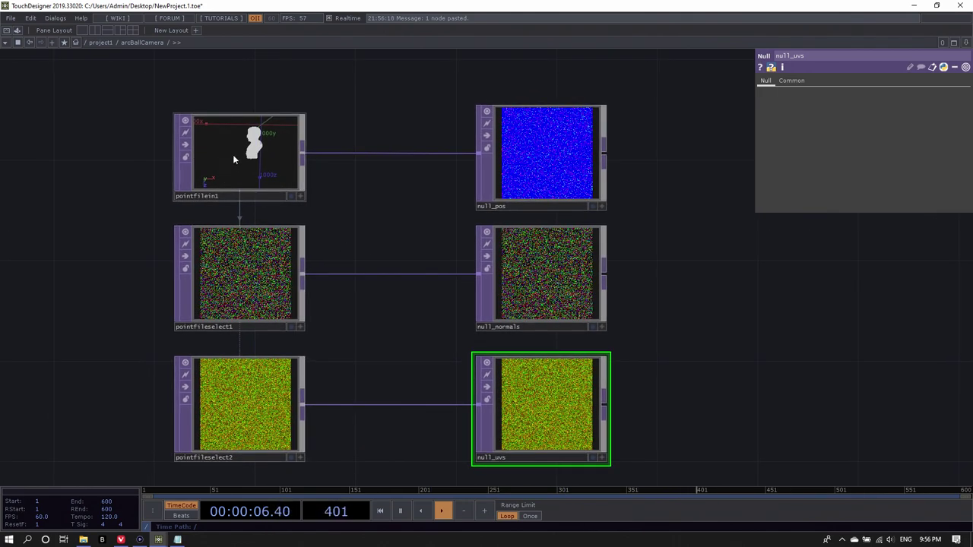
Step: Move the filein1, texture1 and sopToTOP chain together, up and away from the point file nodes
{"action": "scroll", "coordinate": [233, 158], "scroll_direction": "up", "scroll_amount": 3}
{"action": "scroll", "coordinate": [259, 161], "scroll_direction": "down", "scroll_amount": 2}
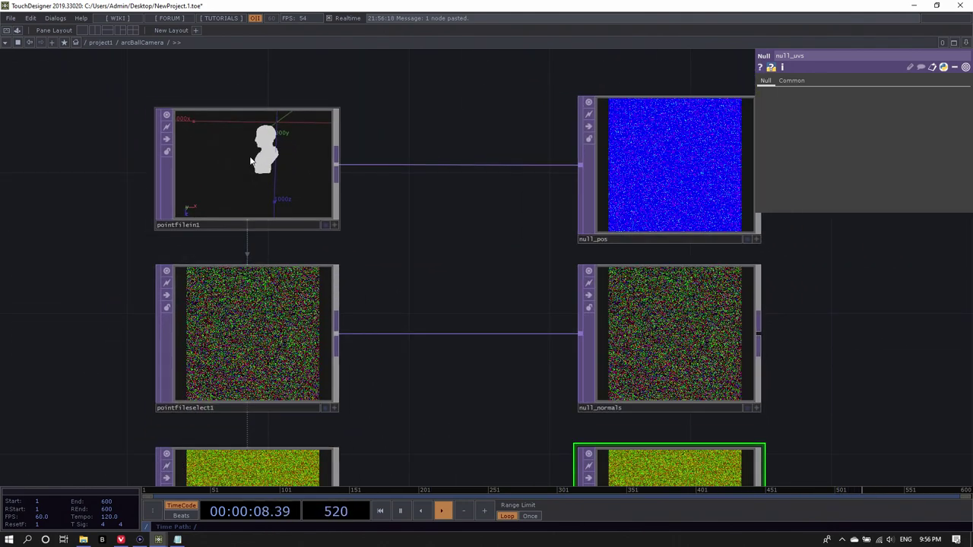
{"action": "scroll", "coordinate": [258, 156], "scroll_direction": "up", "scroll_amount": 3}
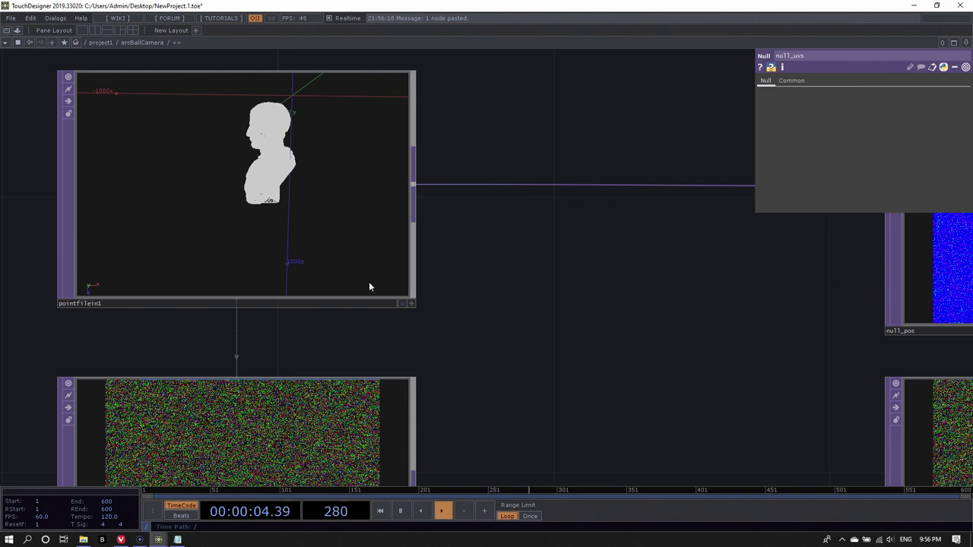
{"action": "scroll", "coordinate": [369, 284], "scroll_direction": "down", "scroll_amount": 4}
{"action": "left_click_drag", "start_coordinate": [636, 294], "coordinate": [747, 354]}
{"action": "left_click_drag", "start_coordinate": [565, 223], "coordinate": [578, 234]}
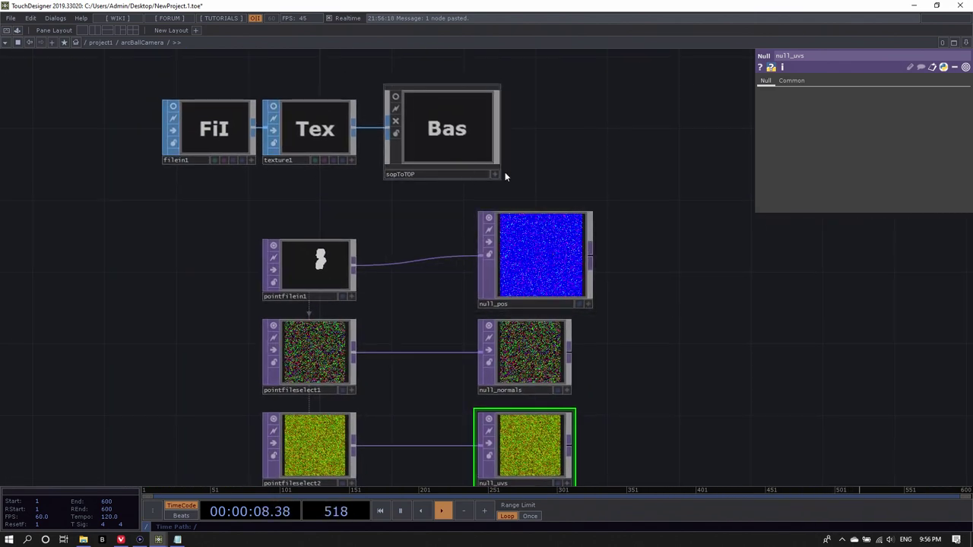
{"action": "right_click_drag", "start_coordinate": [551, 174], "coordinate": [370, 128]}
{"action": "left_click_drag", "start_coordinate": [370, 129], "coordinate": [68, 100]}
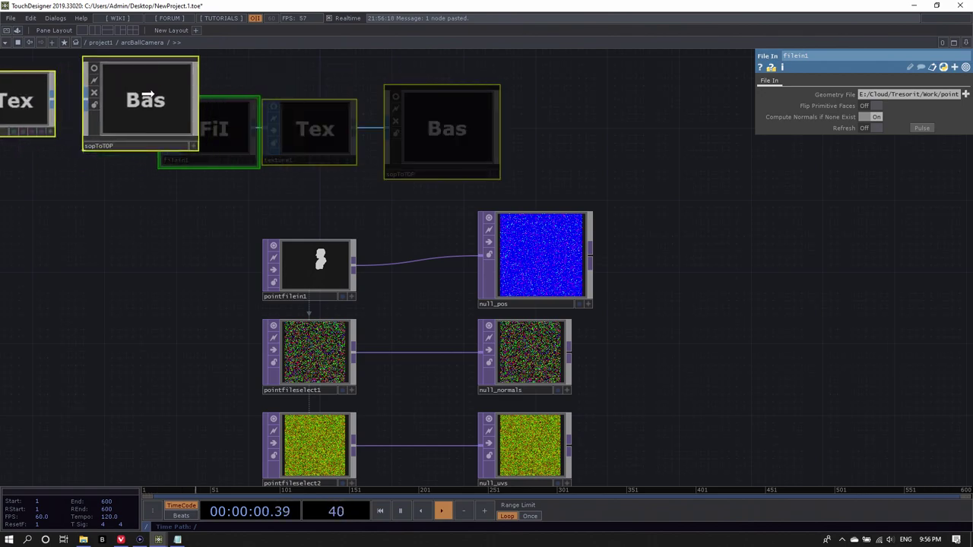
{"action": "left_click", "coordinate": [674, 189]}
Step: Reset the node size of null_pos and move it far to the right of pointfilein1 to free space between them
{"action": "scroll", "coordinate": [309, 279], "scroll_direction": "up", "scroll_amount": 8}
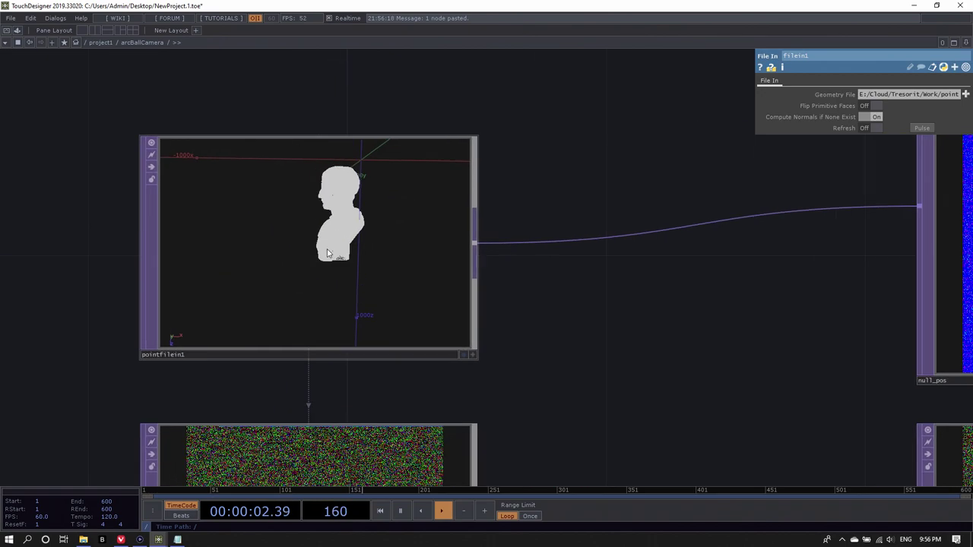
{"action": "scroll", "coordinate": [217, 194], "scroll_direction": "down", "scroll_amount": 8}
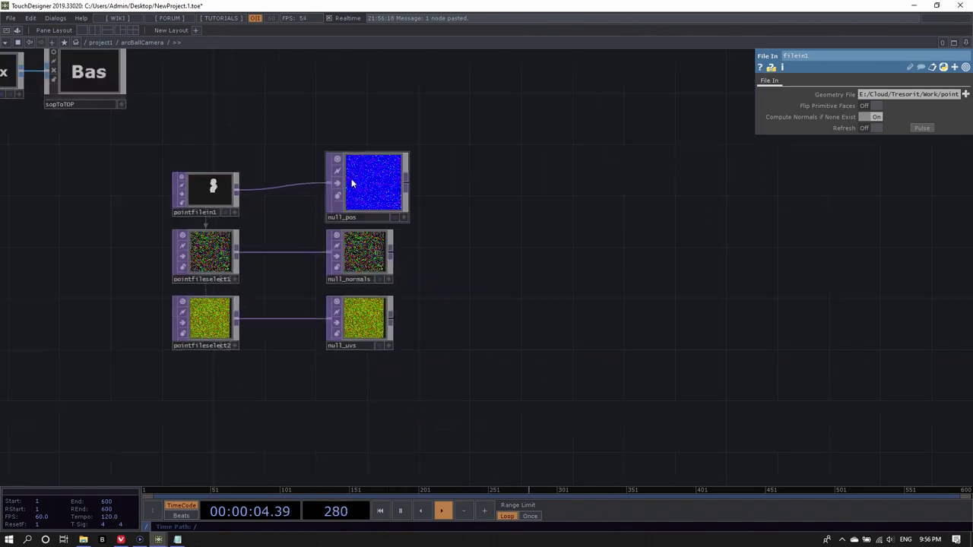
{"action": "left_click", "coordinate": [365, 186]}
{"action": "right_click", "coordinate": [513, 216]}
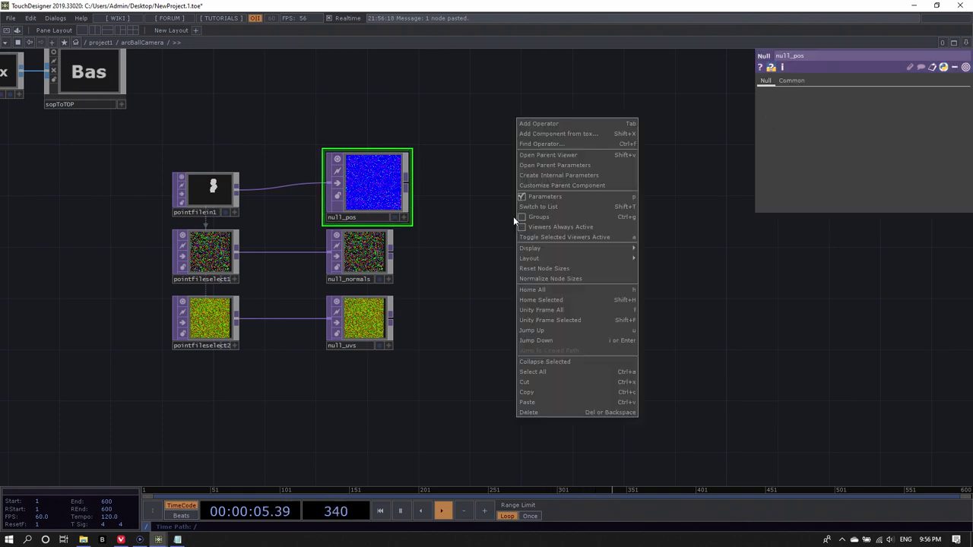
{"action": "left_click", "coordinate": [570, 269]}
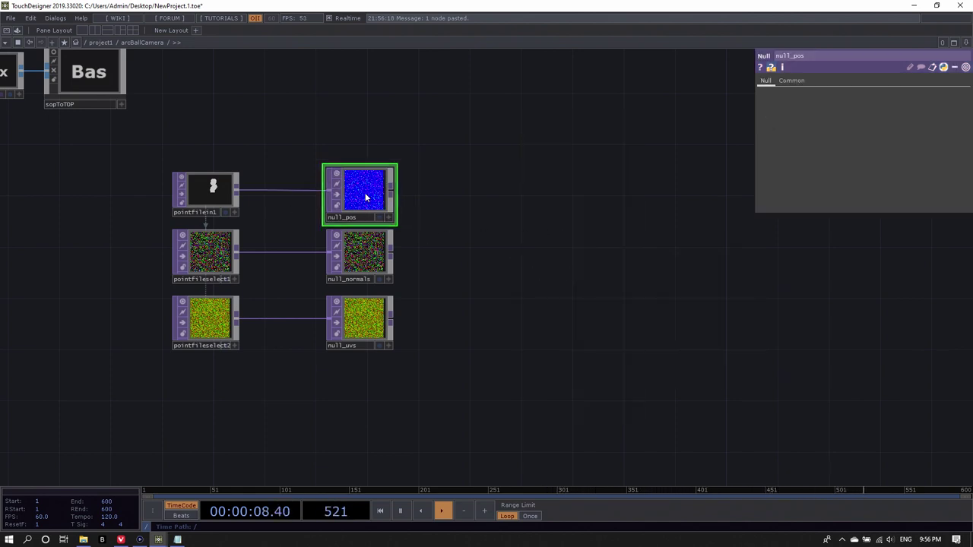
{"action": "left_click_drag", "start_coordinate": [365, 195], "coordinate": [716, 195]}
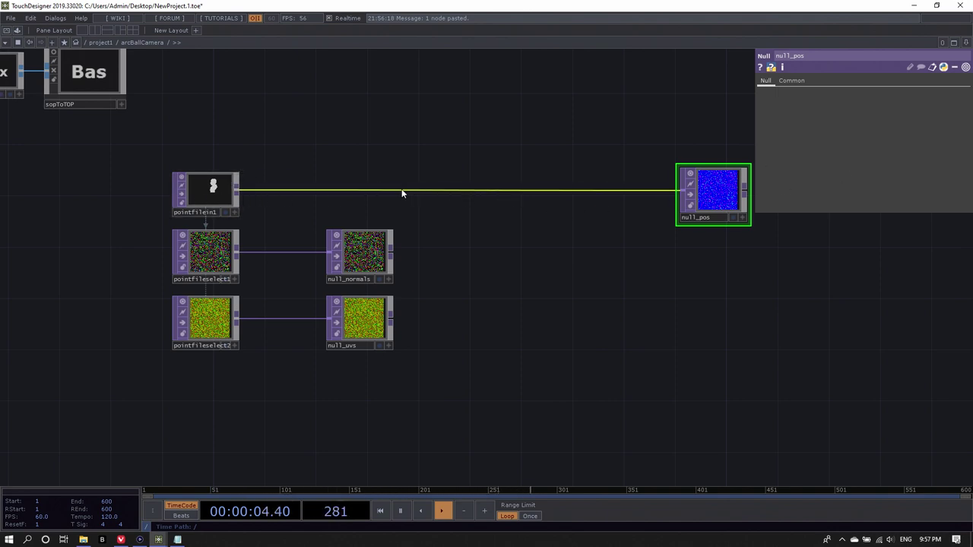
Step: Insert a Base COMP into the wire between pointfilein1 and null_pos, aligned with both nodes
{"action": "right_click", "coordinate": [235, 195]}
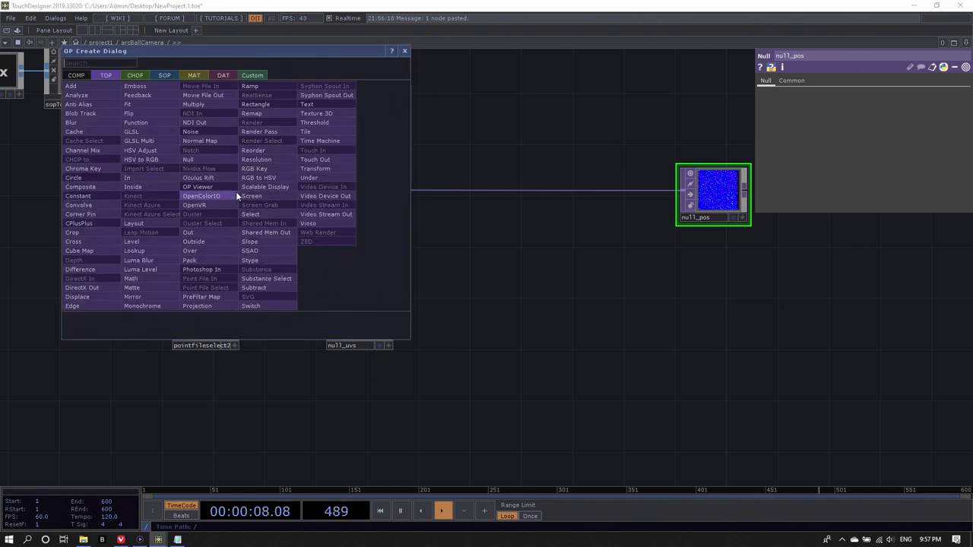
{"action": "left_click", "coordinate": [71, 75]}
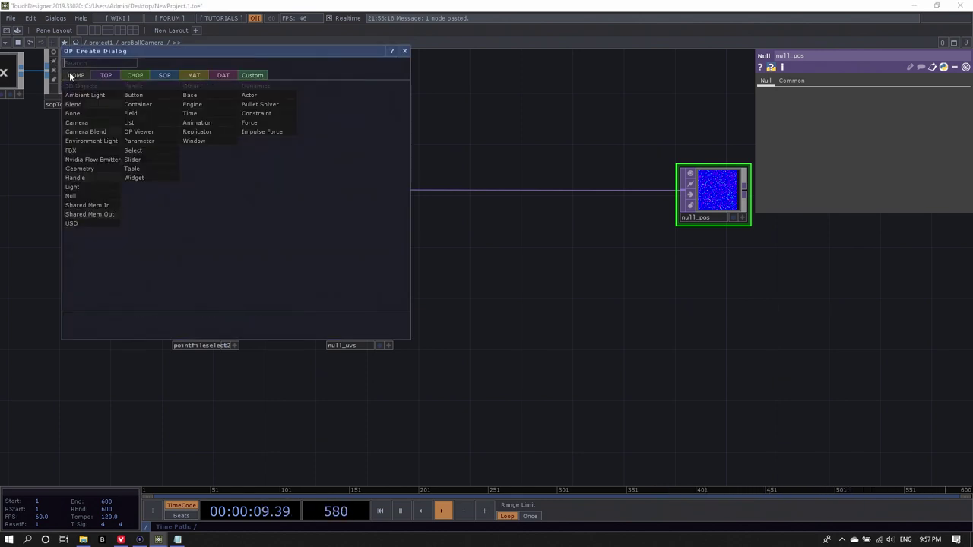
{"action": "left_click", "coordinate": [200, 95]}
{"action": "left_click", "coordinate": [465, 192]}
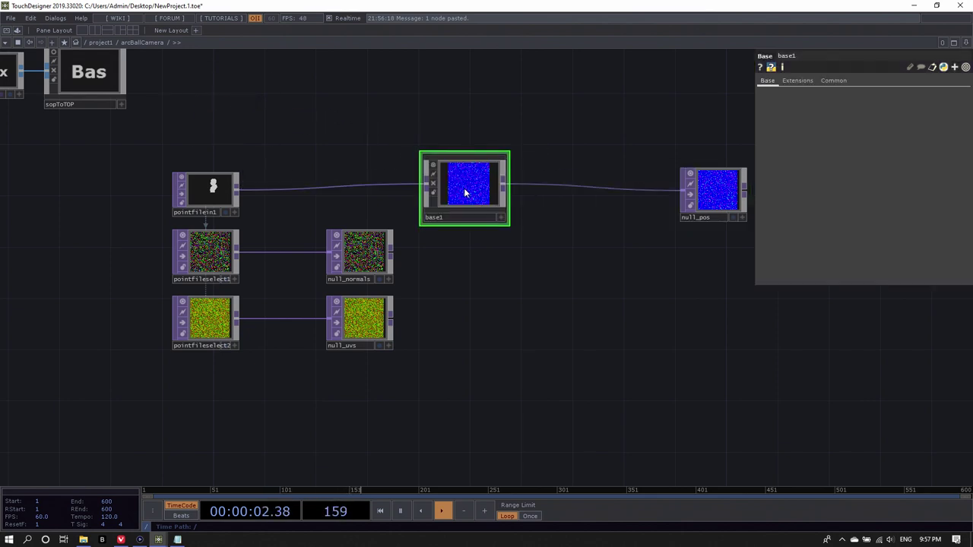
{"action": "left_click_drag", "start_coordinate": [465, 192], "coordinate": [466, 197]}
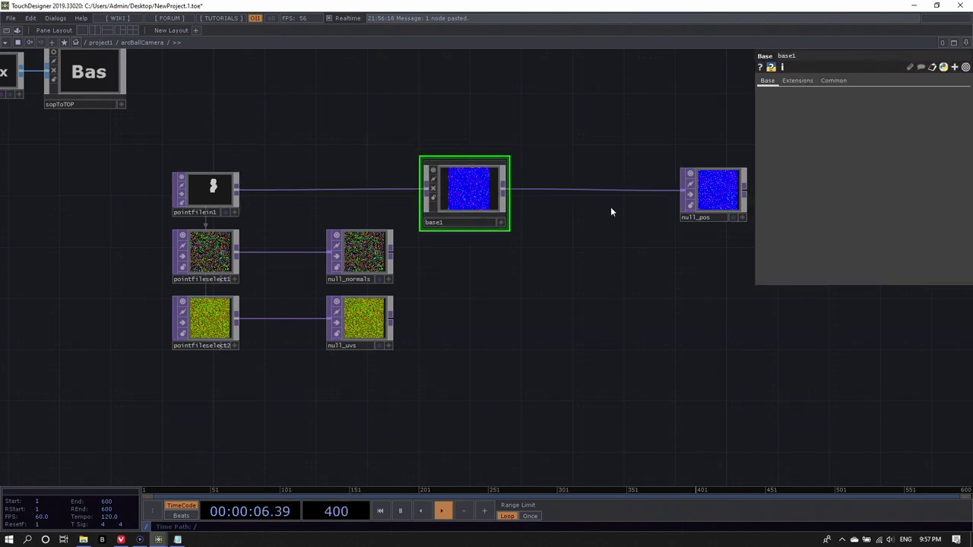
Step: Rename the Base COMP between pointfilein1 and null_pos to normalize
{"action": "left_click", "coordinate": [454, 222]}
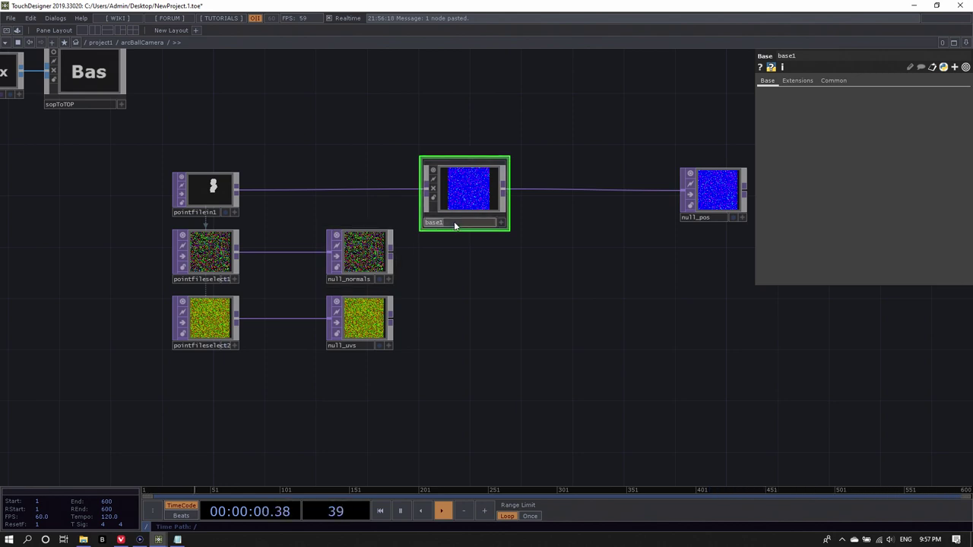
{"action": "type", "text": "normal"}
{"action": "type", "text": "liz"}
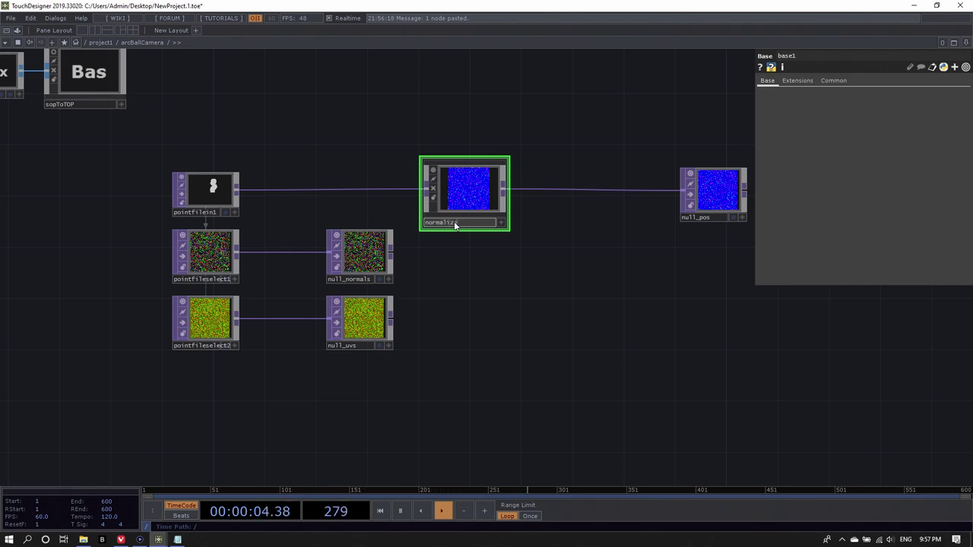
{"action": "type", "text": "e"}
{"action": "key", "text": "Return"}
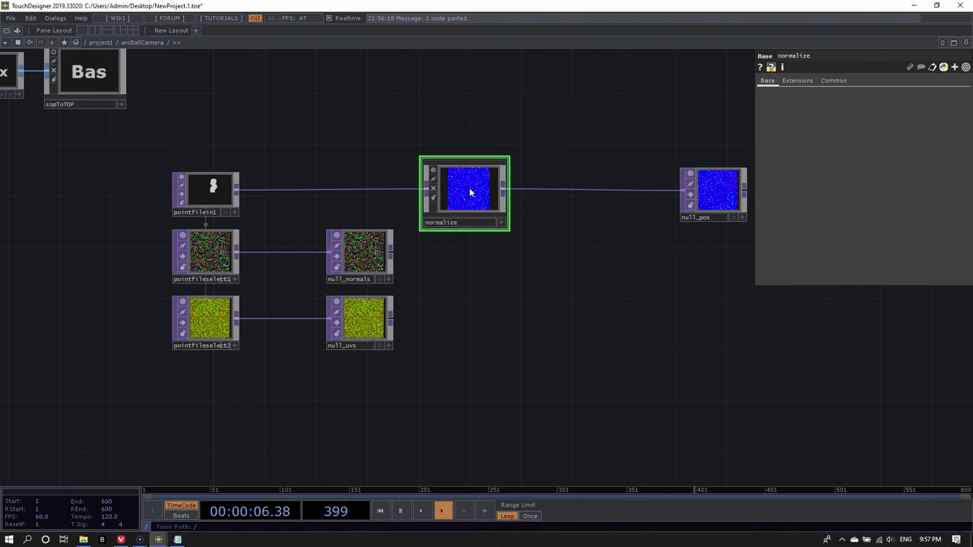
Step: Enter the normalize component's network and move out1 far to the right of in1 to make room between them
{"action": "key", "text": "i"}
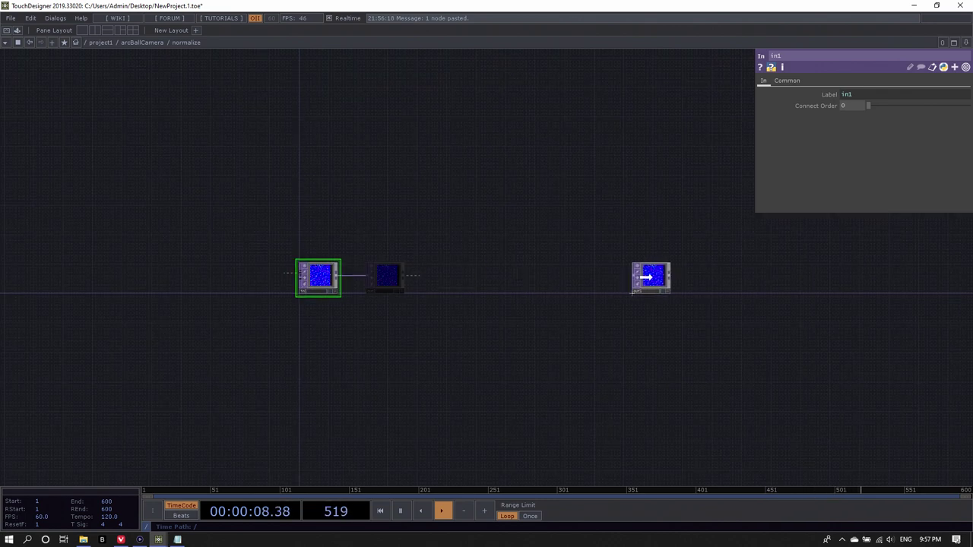
{"action": "left_click_drag", "start_coordinate": [650, 279], "coordinate": [701, 281]}
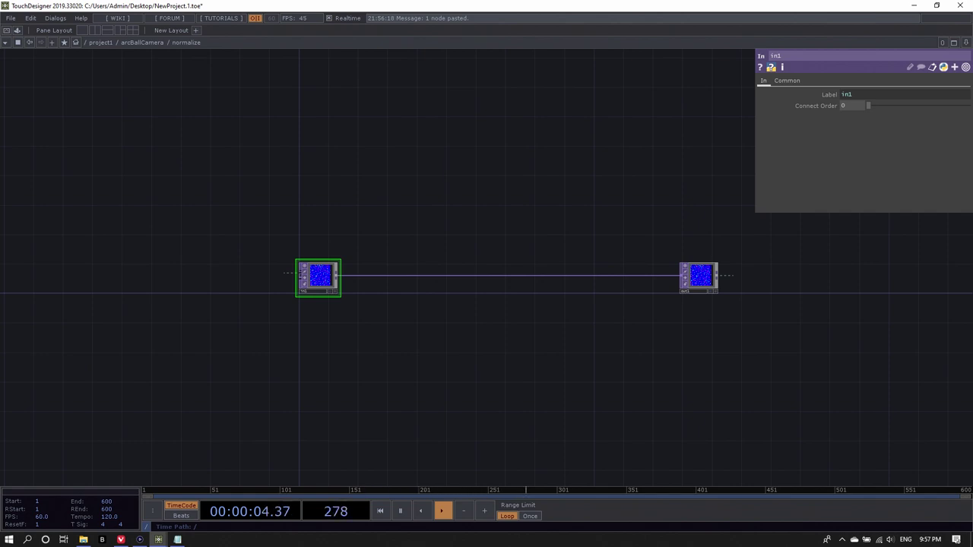
{"action": "middle_click_drag", "start_coordinate": [365, 385], "coordinate": [348, 368]}
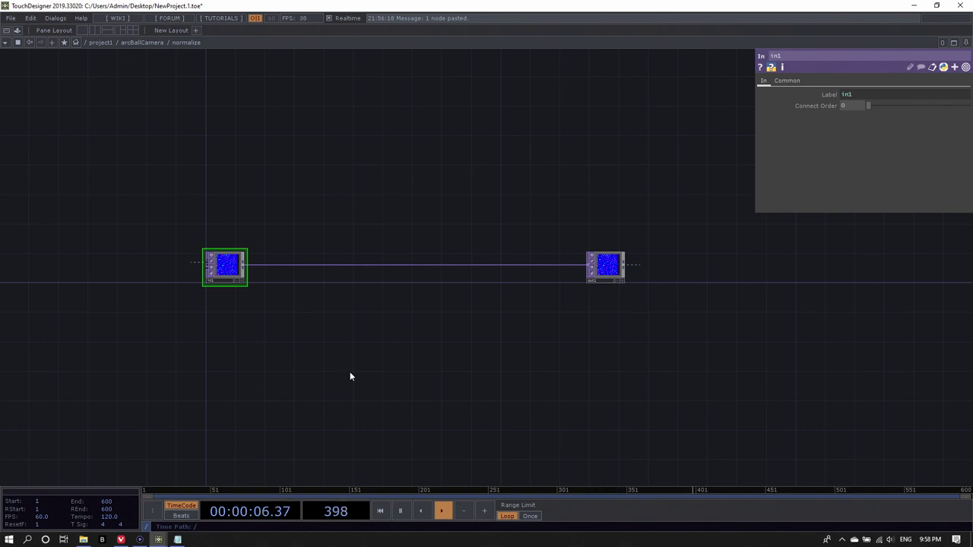
{"action": "scroll", "coordinate": [334, 338], "scroll_direction": "up", "scroll_amount": 5}
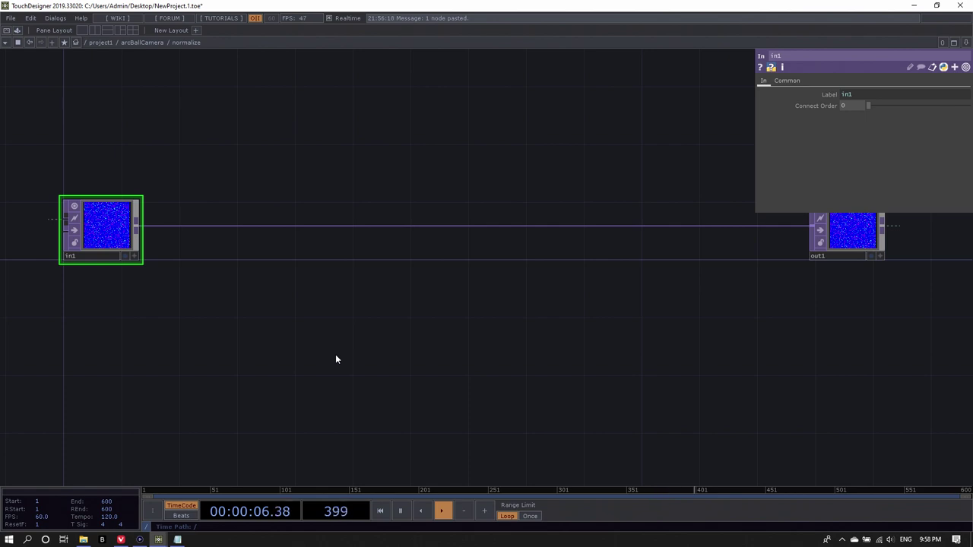
Step: Add an Analyze TOP below in1, feed it from in1, and rename it analyze_min
{"action": "double_click", "coordinate": [236, 315]}
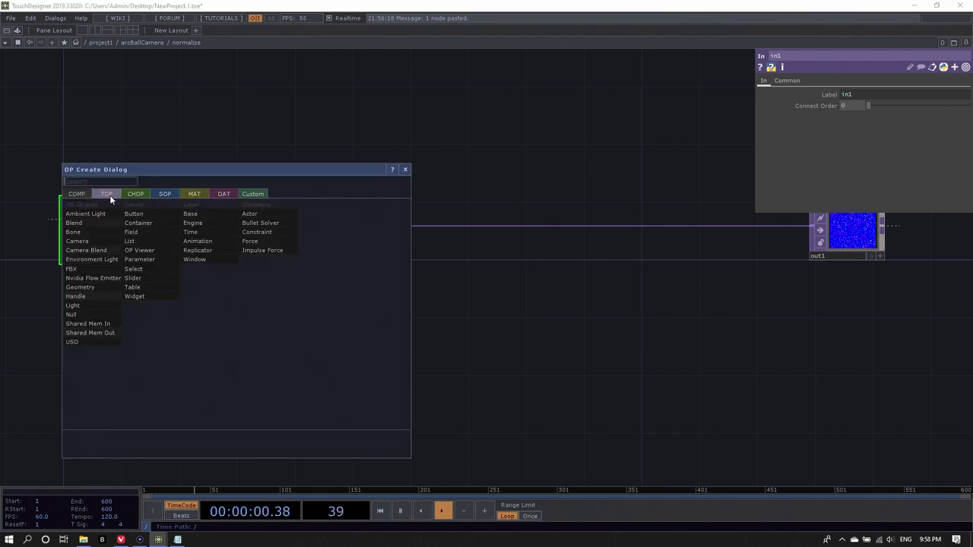
{"action": "left_click", "coordinate": [110, 195]}
{"action": "left_click", "coordinate": [101, 216]}
{"action": "left_click", "coordinate": [200, 307]}
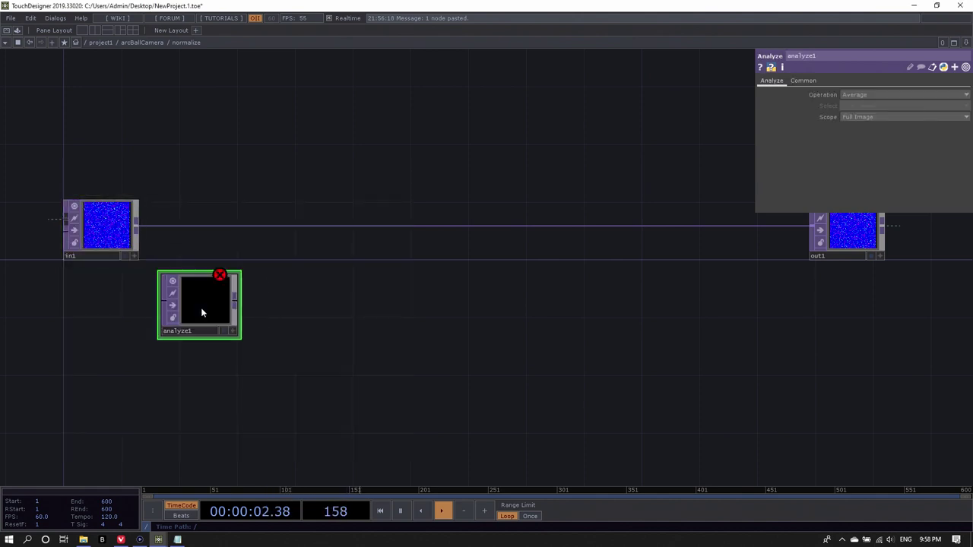
{"action": "left_click_drag", "start_coordinate": [153, 307], "coordinate": [218, 307]}
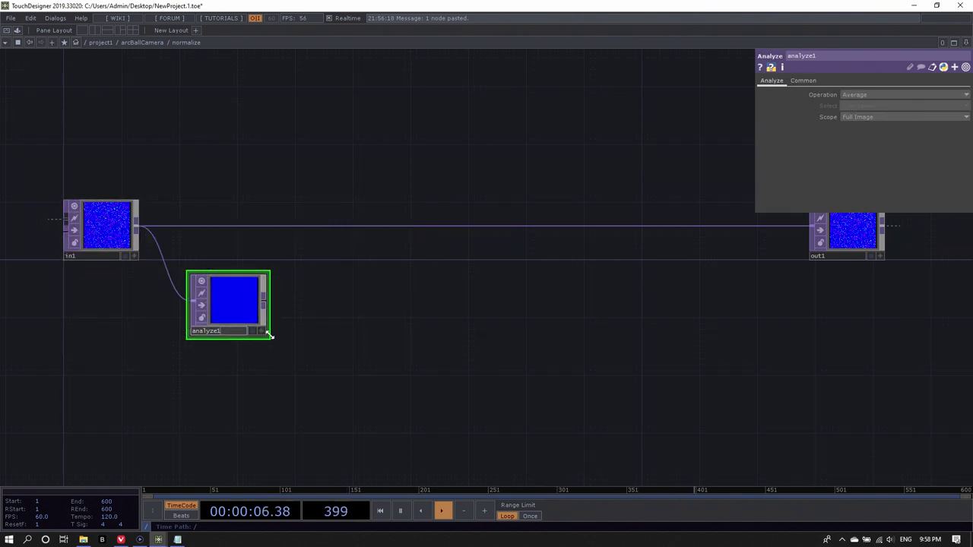
{"action": "key", "text": "Return"}
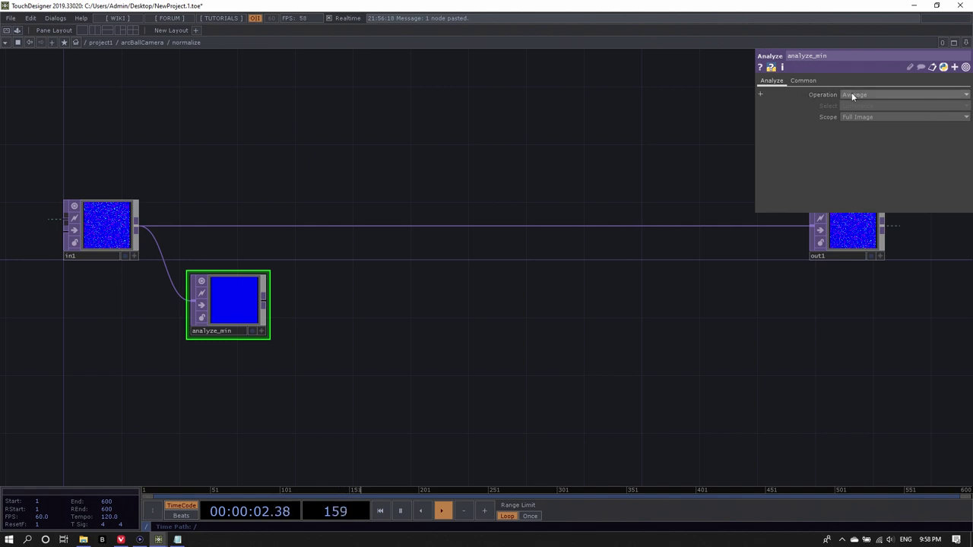
Step: Set analyze_min to the Minimum operation with RGBA Independent channel selection
{"action": "left_click", "coordinate": [887, 95]}
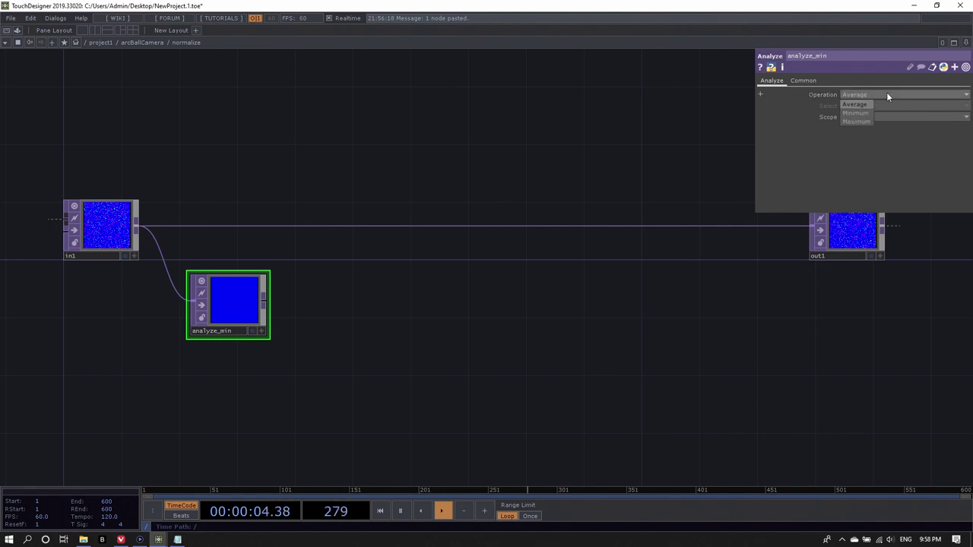
{"action": "left_click", "coordinate": [860, 114]}
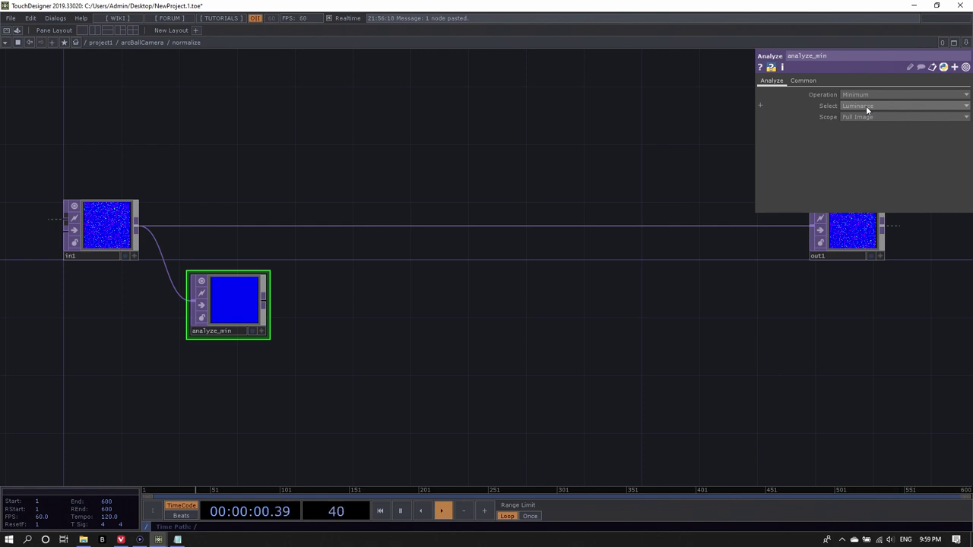
{"action": "left_click", "coordinate": [866, 106]}
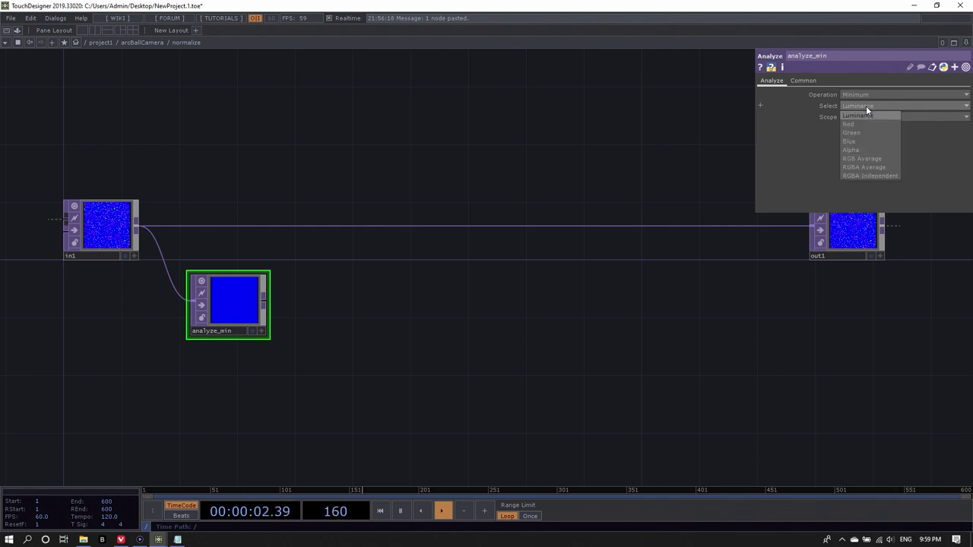
{"action": "left_click", "coordinate": [867, 177]}
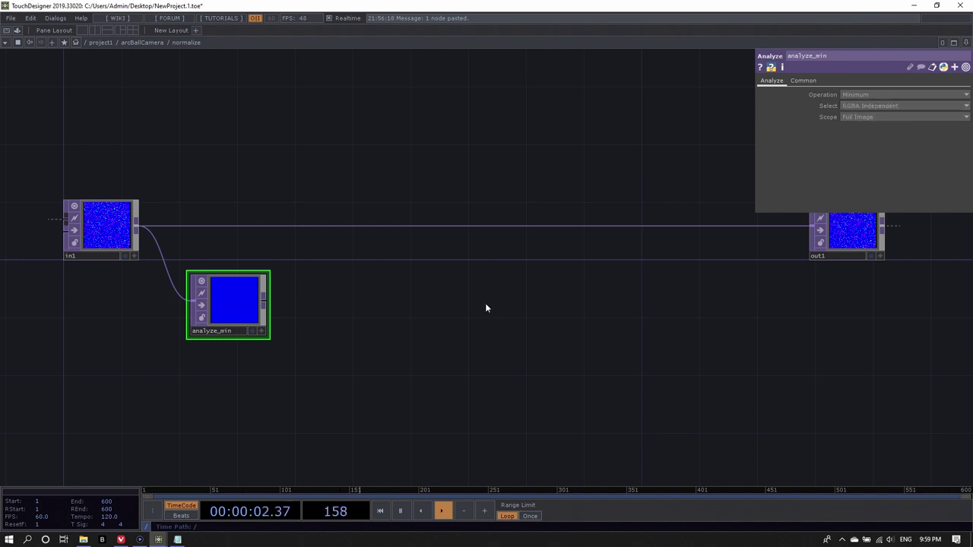
Step: Duplicate analyze_min directly below itself as analyze_max and set the copy's operation to Maximum
{"action": "left_click_drag", "start_coordinate": [487, 308], "coordinate": [291, 272]}
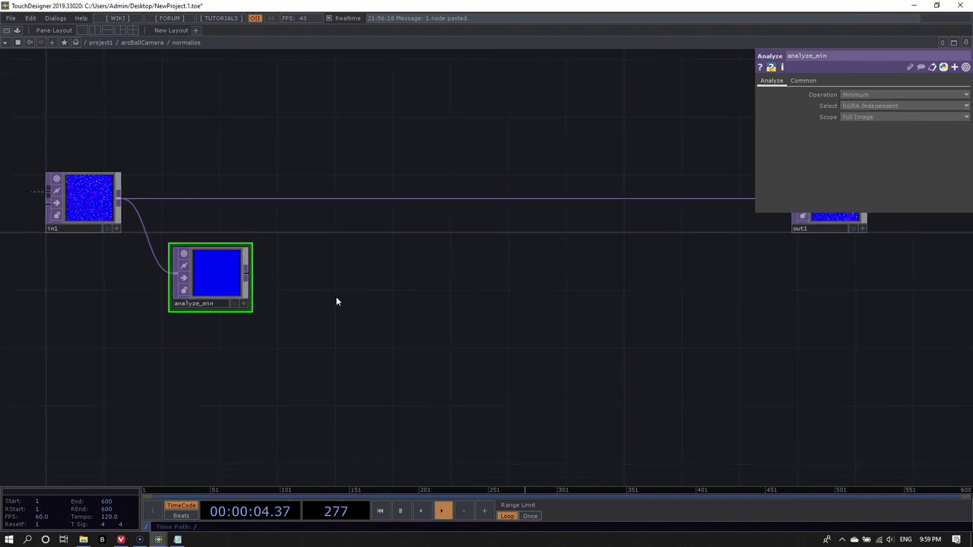
{"action": "key", "text": "ctrl+v"}
{"action": "scroll", "coordinate": [183, 384], "scroll_direction": "up", "scroll_amount": 5}
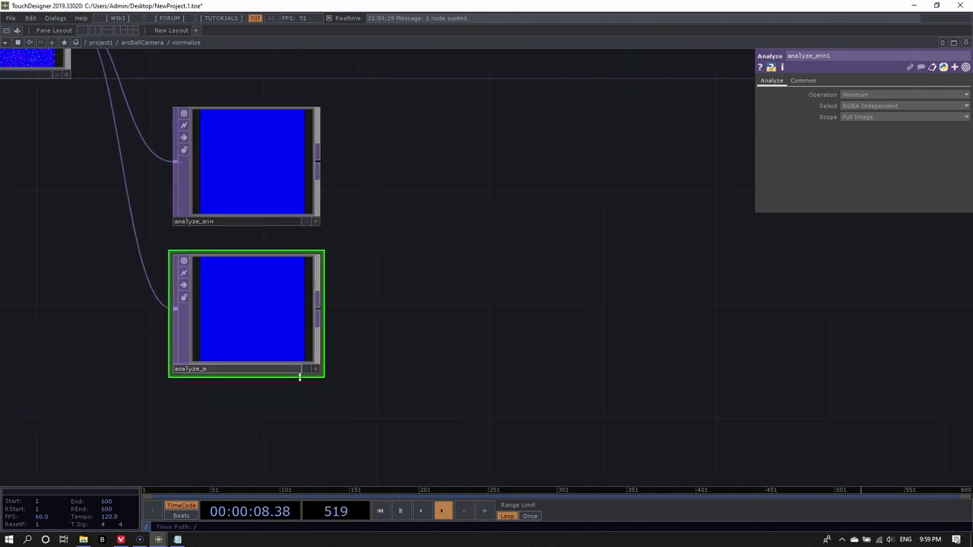
{"action": "type", "text": "ax"}
{"action": "key", "text": "Return"}
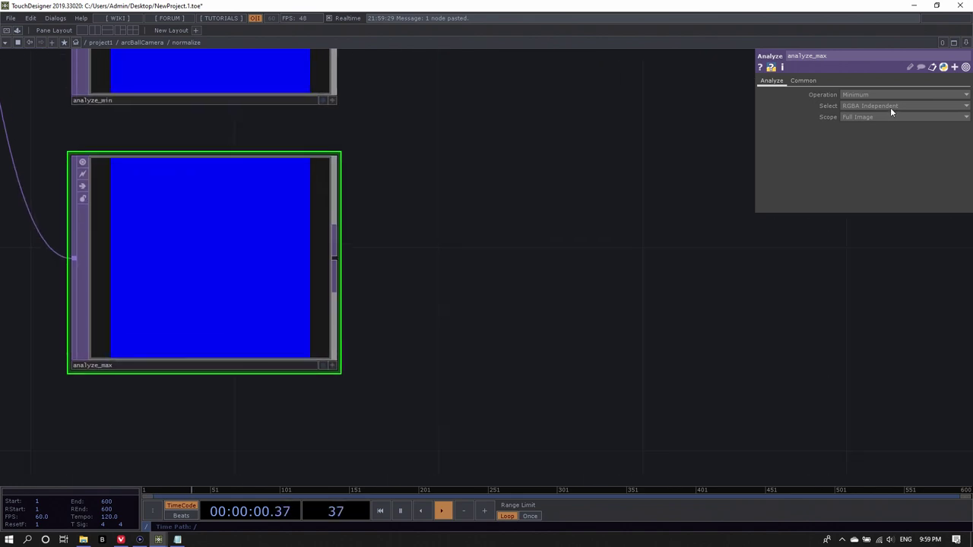
{"action": "left_click", "coordinate": [862, 95]}
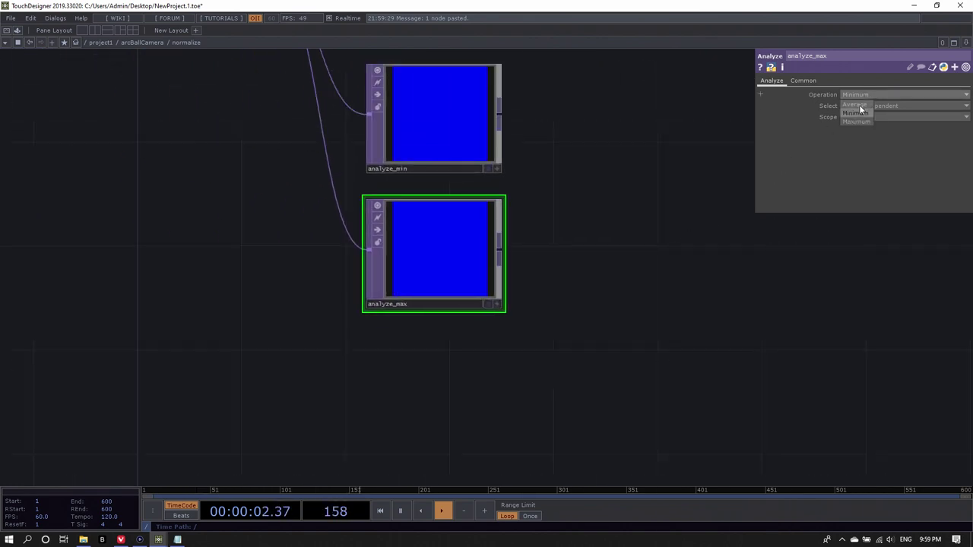
{"action": "left_click", "coordinate": [860, 121]}
Step: Insert a GLSL TOP into the wire between in1 and out1, and connect analyze_min and analyze_max as its second and third inputs
{"action": "left_click_drag", "start_coordinate": [611, 266], "coordinate": [326, 312]}
{"action": "scroll", "coordinate": [397, 331], "scroll_direction": "down", "scroll_amount": 2}
{"action": "scroll", "coordinate": [344, 320], "scroll_direction": "down", "scroll_amount": 2}
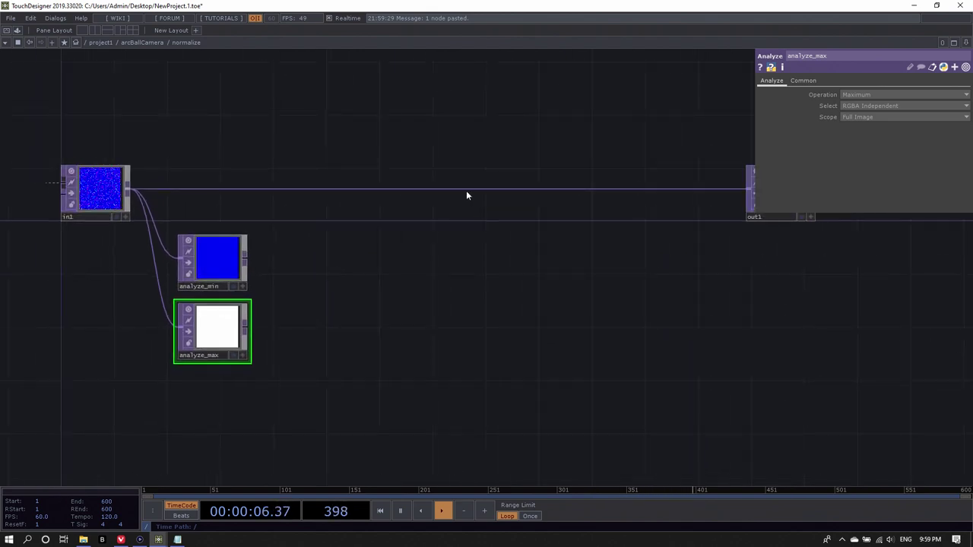
{"action": "right_click", "coordinate": [467, 188]}
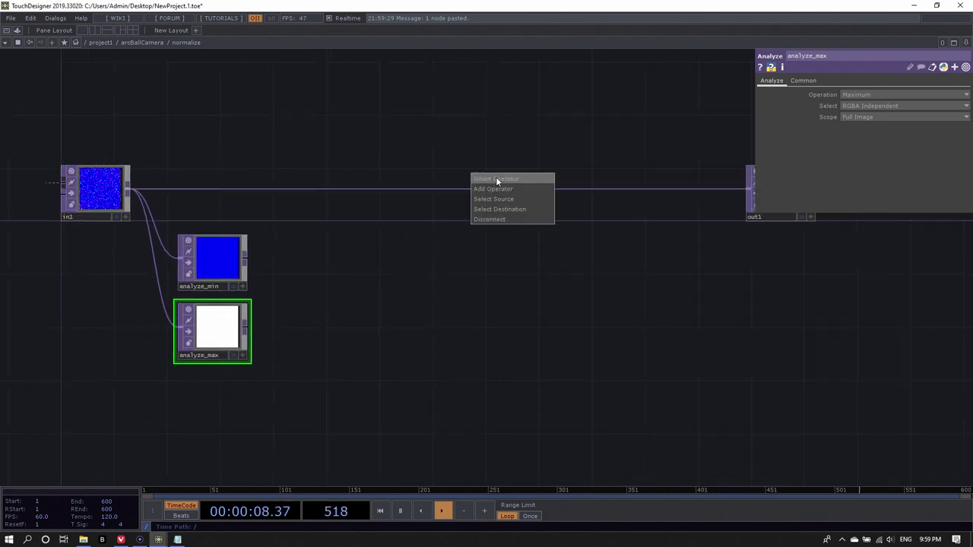
{"action": "left_click", "coordinate": [496, 177]}
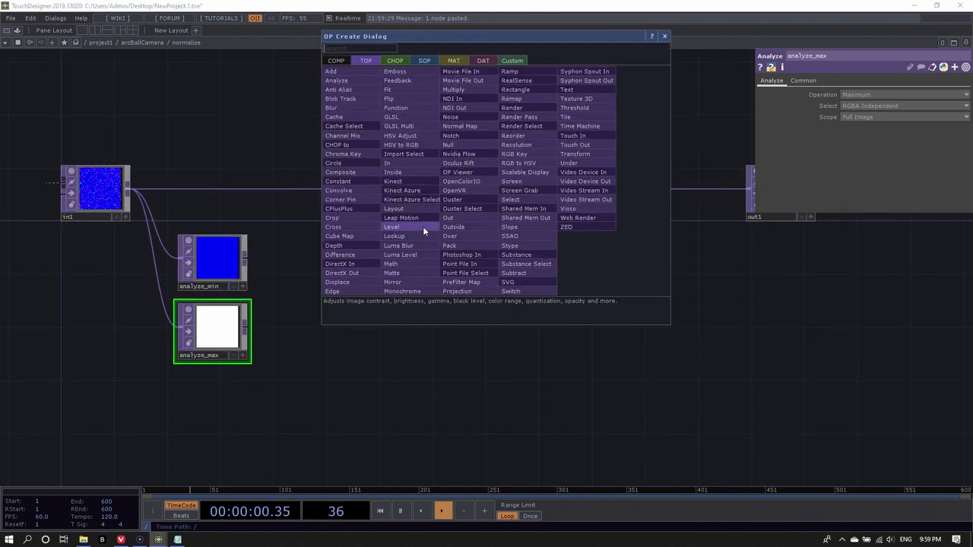
{"action": "type", "text": "gls"}
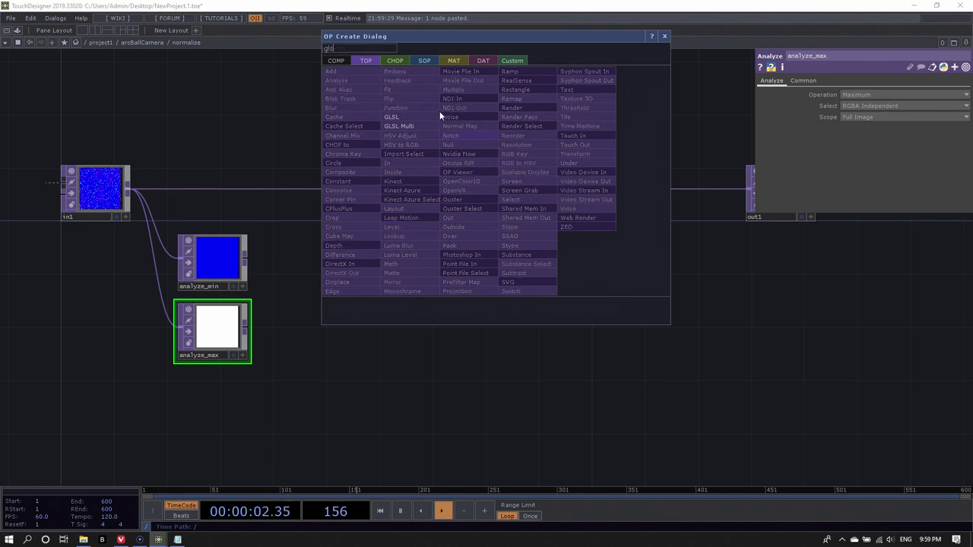
{"action": "left_click", "coordinate": [424, 114]}
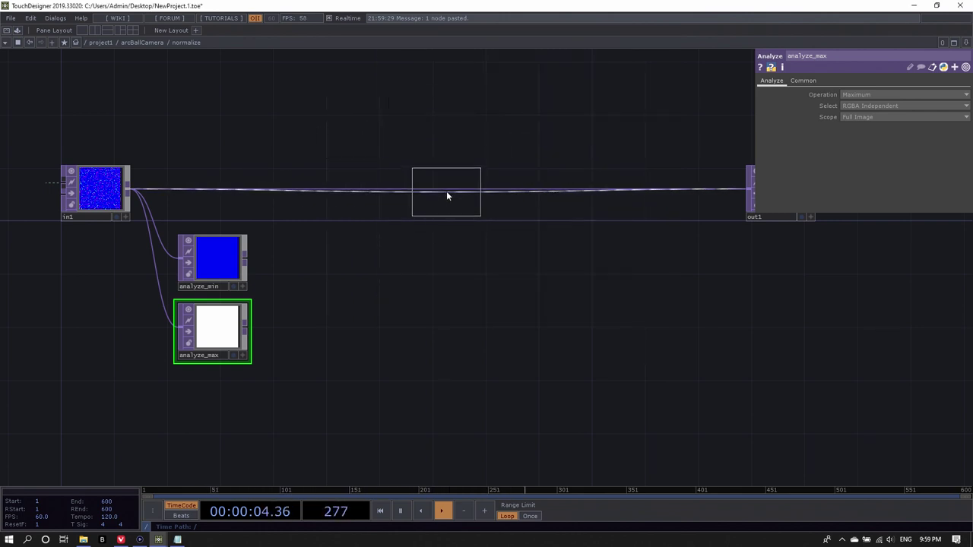
{"action": "left_click", "coordinate": [448, 194]}
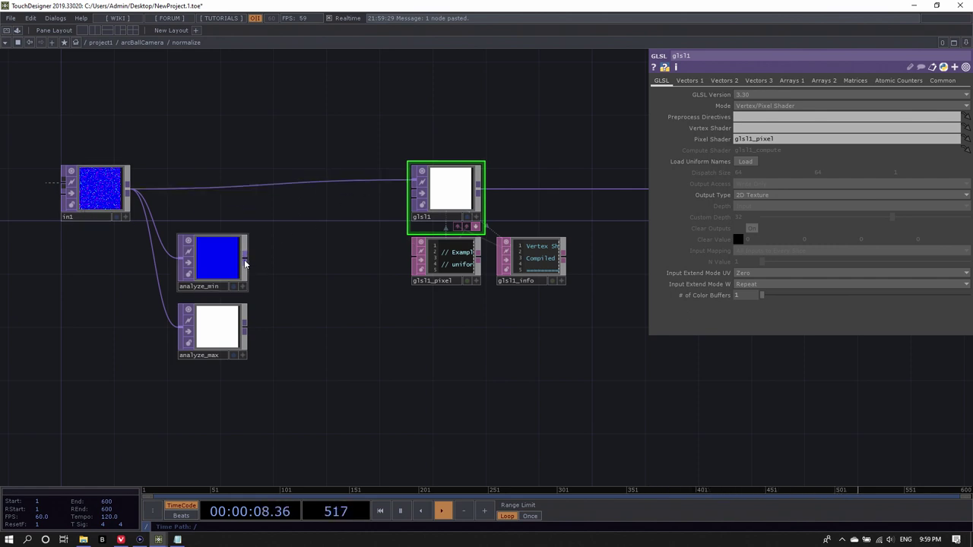
{"action": "left_click_drag", "start_coordinate": [244, 258], "coordinate": [414, 194]}
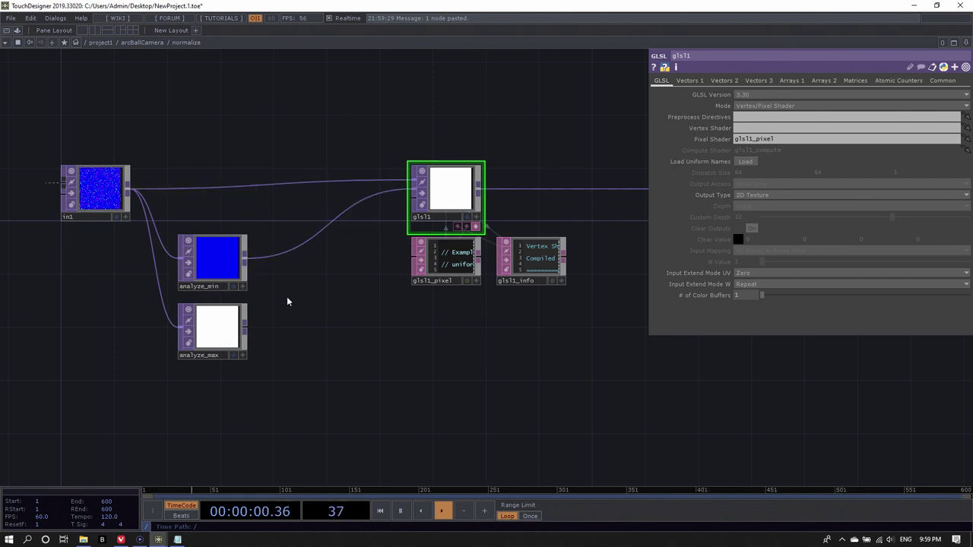
{"action": "left_click_drag", "start_coordinate": [245, 327], "coordinate": [414, 204]}
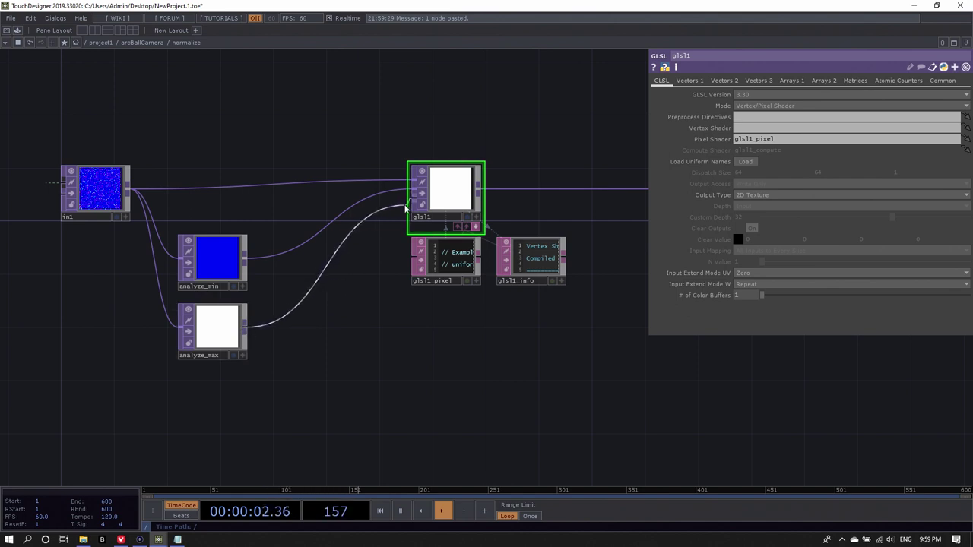
Step: In glsl1_pixel, uncomment the line sampling sTD2DInputs[0] and delete the line assigning vec4(1.0) to color
{"action": "left_click_drag", "start_coordinate": [433, 287], "coordinate": [385, 242]}
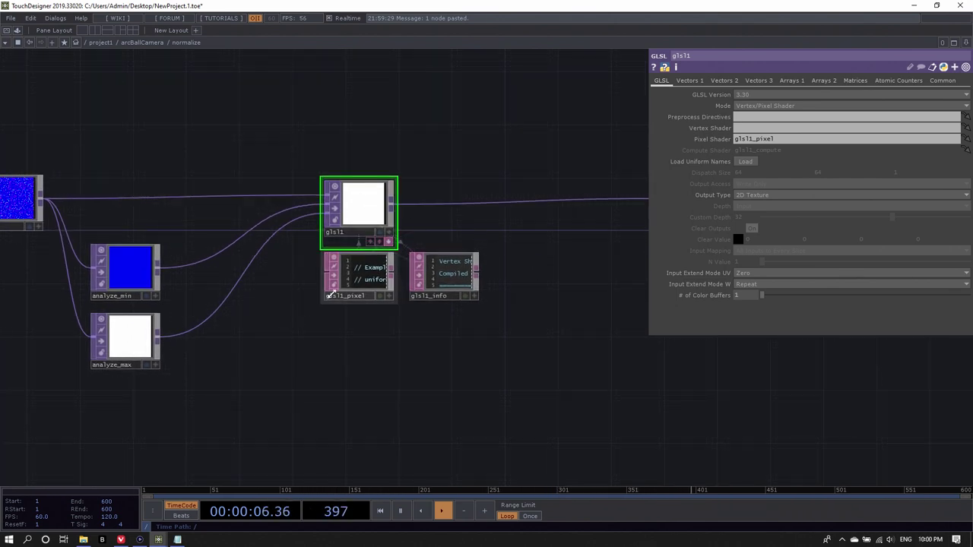
{"action": "scroll", "coordinate": [358, 266], "scroll_direction": "up", "scroll_amount": 5}
{"action": "scroll", "coordinate": [365, 307], "scroll_direction": "up", "scroll_amount": 5}
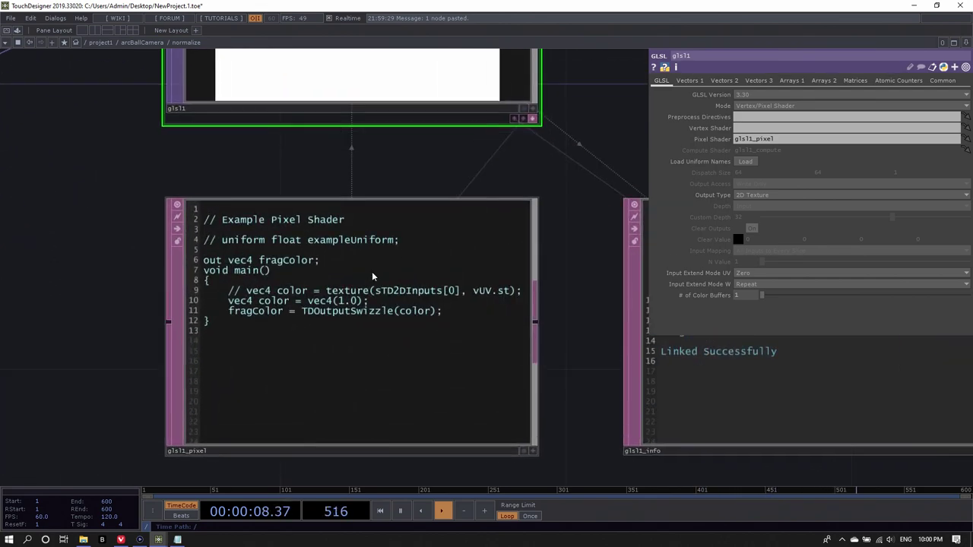
{"action": "left_click", "coordinate": [296, 309]}
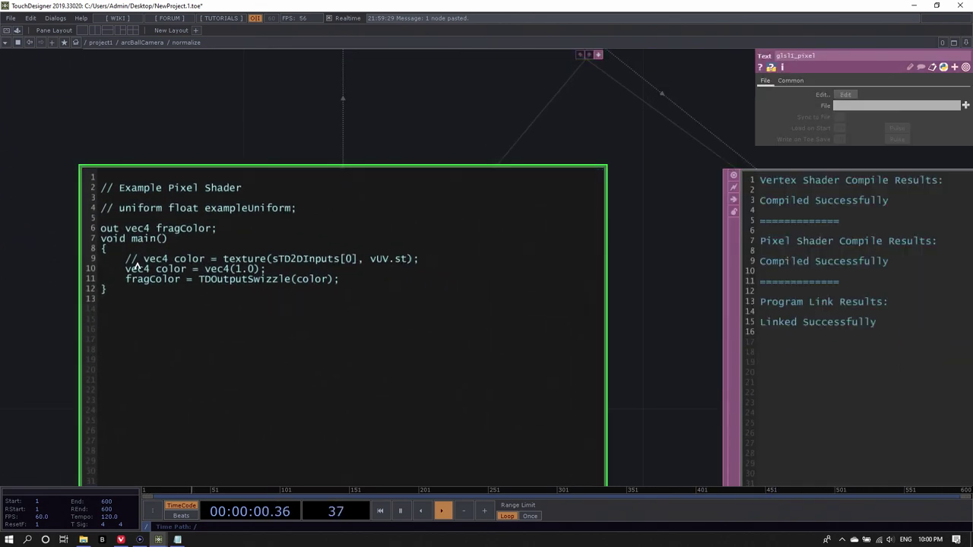
{"action": "left_click_drag", "start_coordinate": [142, 260], "coordinate": [123, 260]}
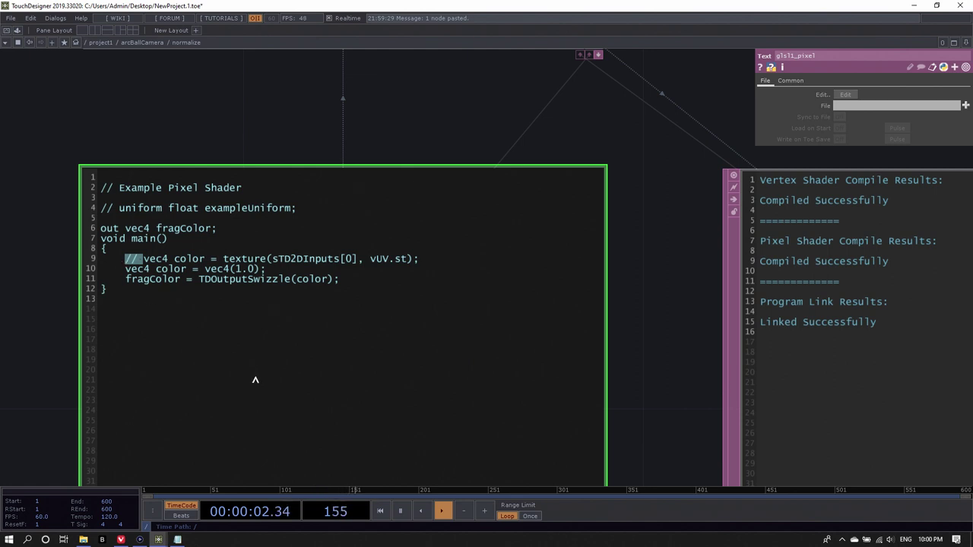
{"action": "key", "text": "BackSpace"}
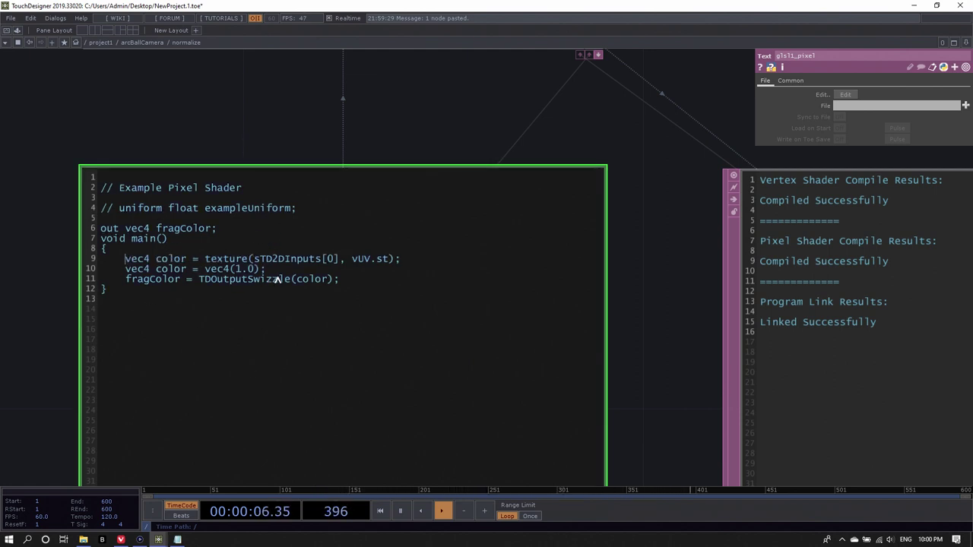
{"action": "scroll", "coordinate": [276, 280], "scroll_direction": "down", "scroll_amount": 4}
{"action": "scroll", "coordinate": [276, 280], "scroll_direction": "up", "scroll_amount": 4}
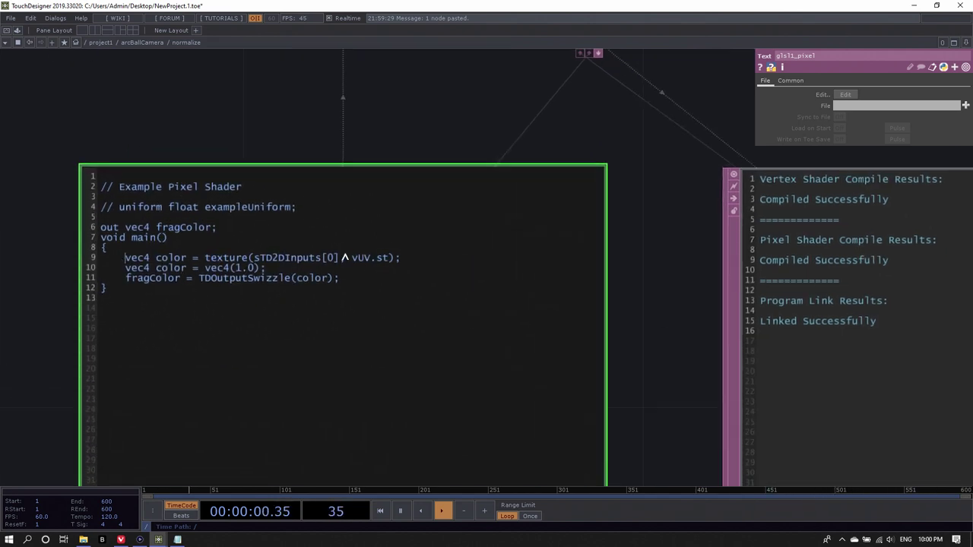
{"action": "left_click_drag", "start_coordinate": [266, 268], "coordinate": [73, 271]}
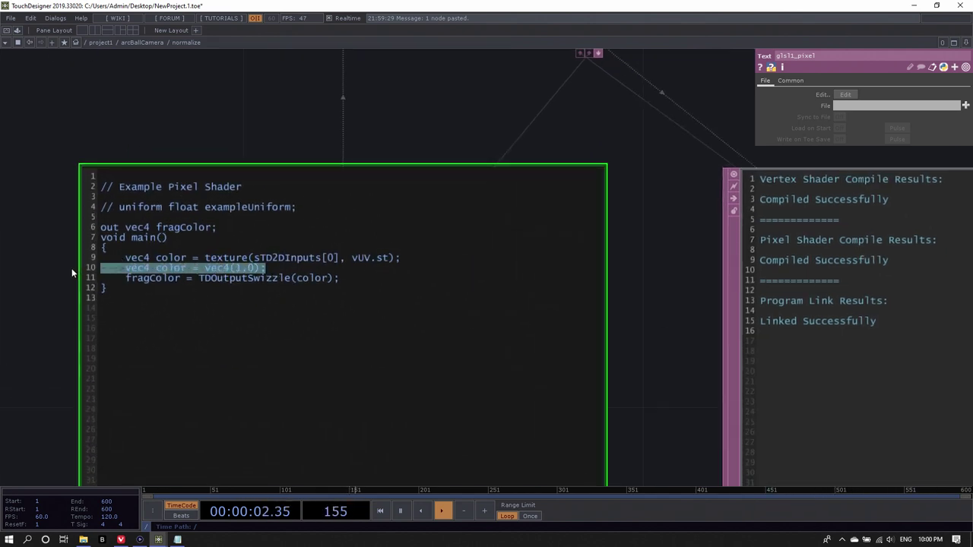
{"action": "key", "text": "BackSpace"}
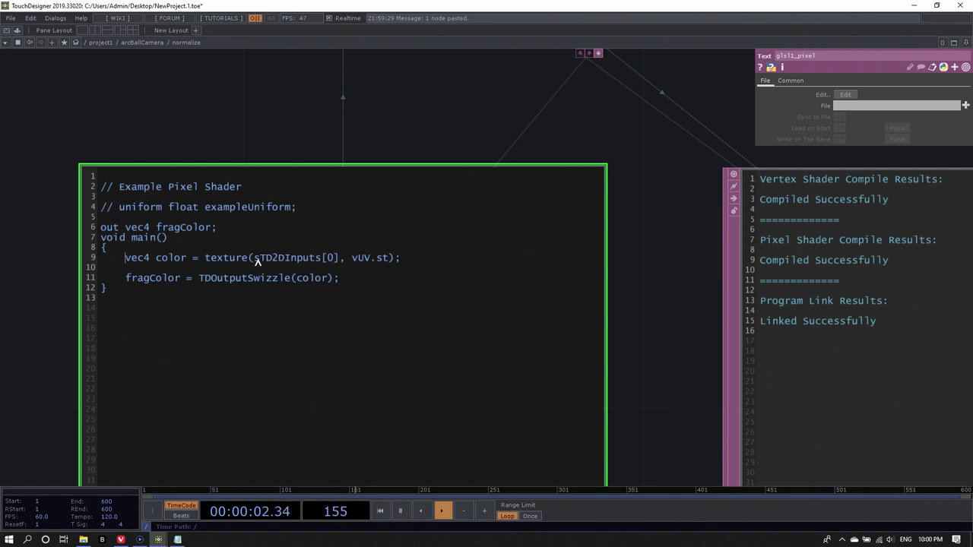
Step: Examine the sTD2DInputs[0] index in glsl1_pixel and compare the shader code with the glsl1 output image
{"action": "left_click_drag", "start_coordinate": [254, 260], "coordinate": [337, 260]}
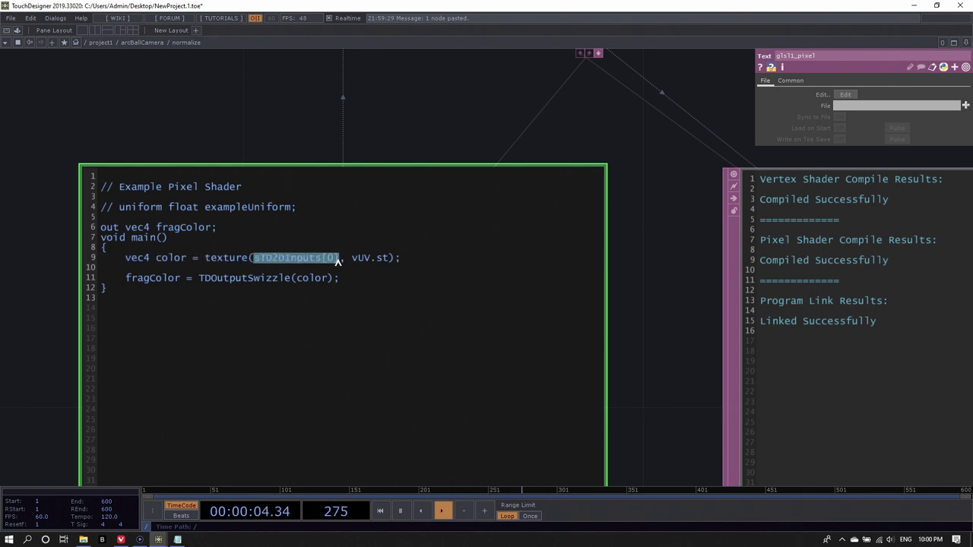
{"action": "left_click", "coordinate": [336, 262]}
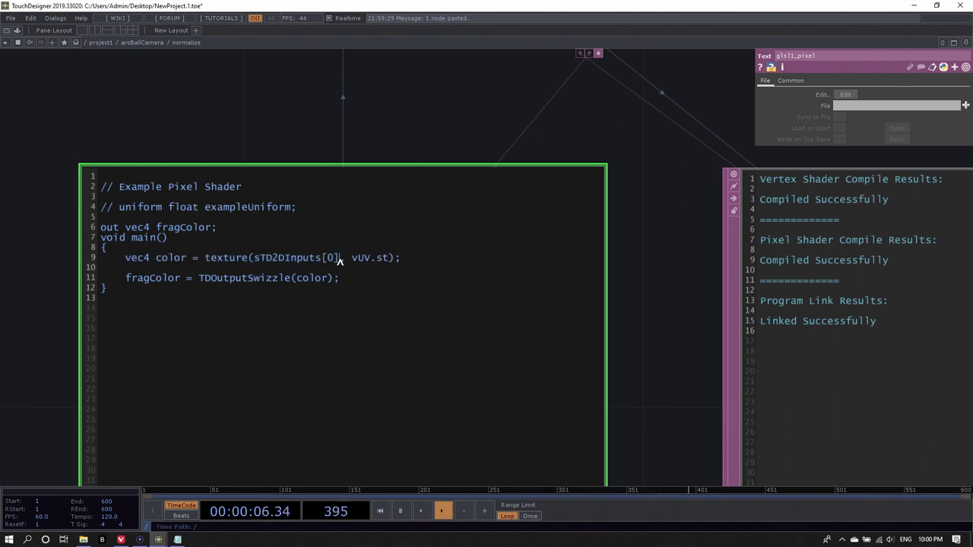
{"action": "double_click", "coordinate": [329, 260]}
{"action": "left_click", "coordinate": [328, 260]}
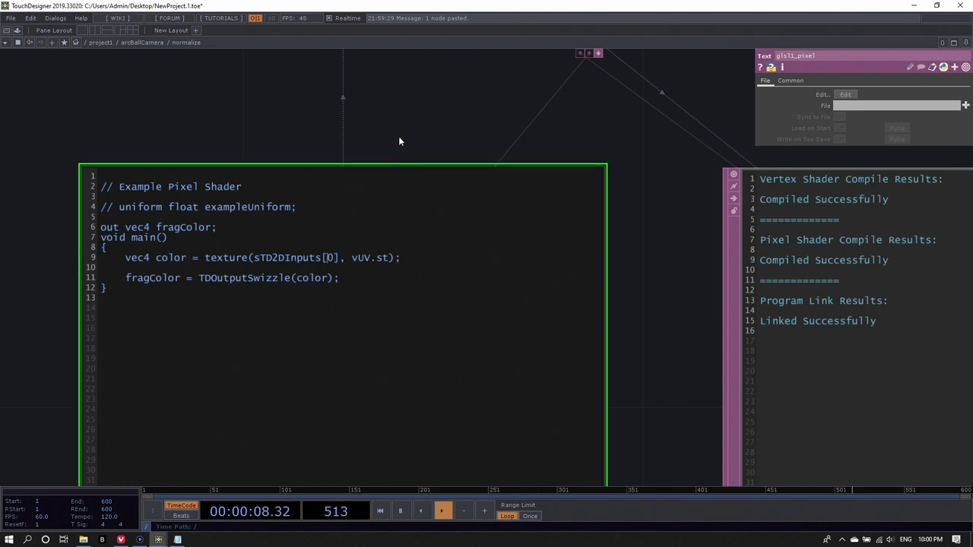
{"action": "scroll", "coordinate": [322, 235], "scroll_direction": "down", "scroll_amount": 5}
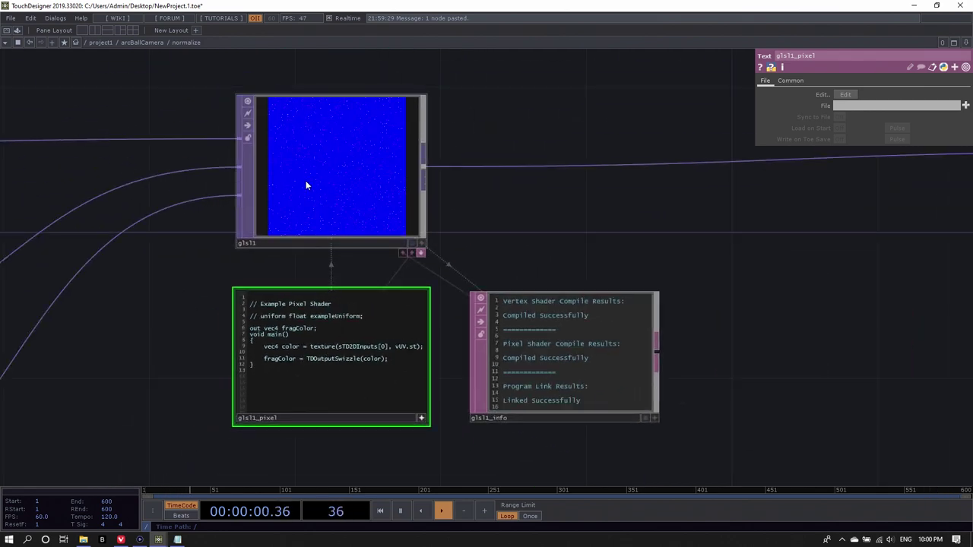
{"action": "scroll", "coordinate": [329, 196], "scroll_direction": "up", "scroll_amount": 4}
{"action": "scroll", "coordinate": [329, 196], "scroll_direction": "down", "scroll_amount": 3}
{"action": "scroll", "coordinate": [334, 402], "scroll_direction": "up", "scroll_amount": 4}
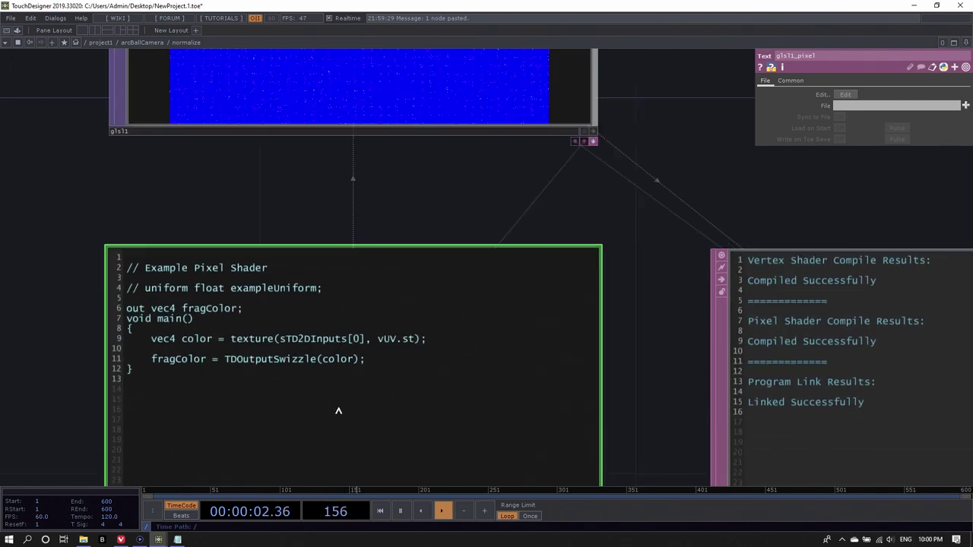
Step: Rename the vec4 variable that samples sTD2DInputs[0] in glsl1_pixel to posInput
{"action": "scroll", "coordinate": [326, 396], "scroll_direction": "down", "scroll_amount": 1}
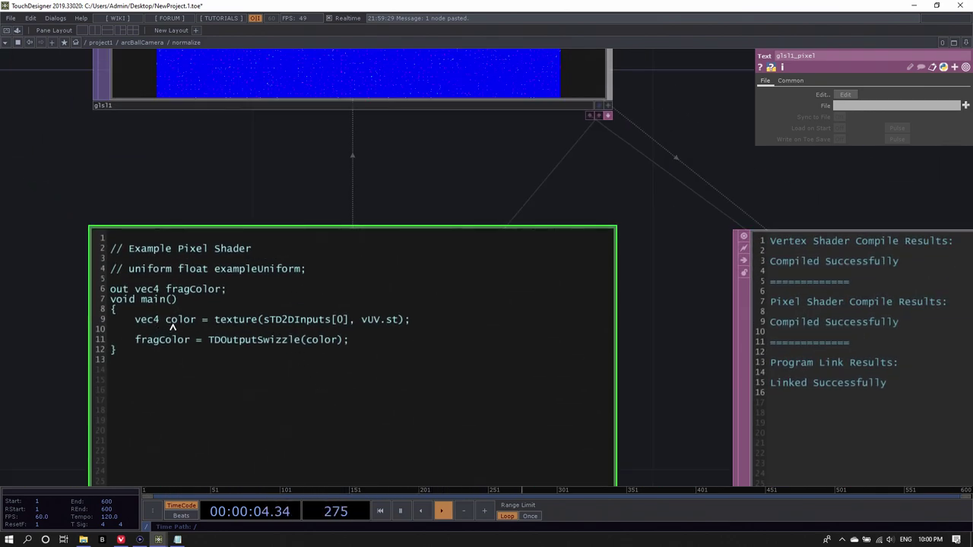
{"action": "left_click_drag", "start_coordinate": [165, 323], "coordinate": [196, 322]}
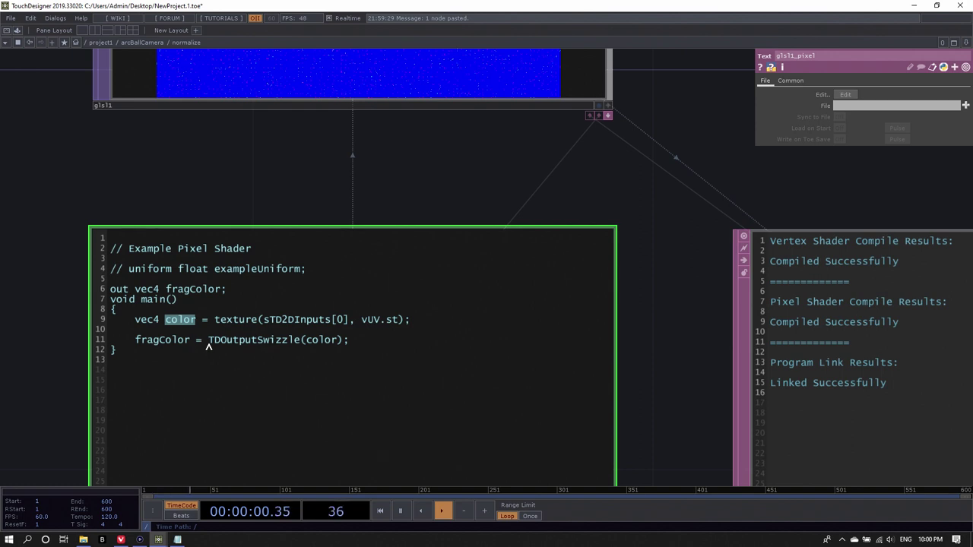
{"action": "type", "text": "posInput"}
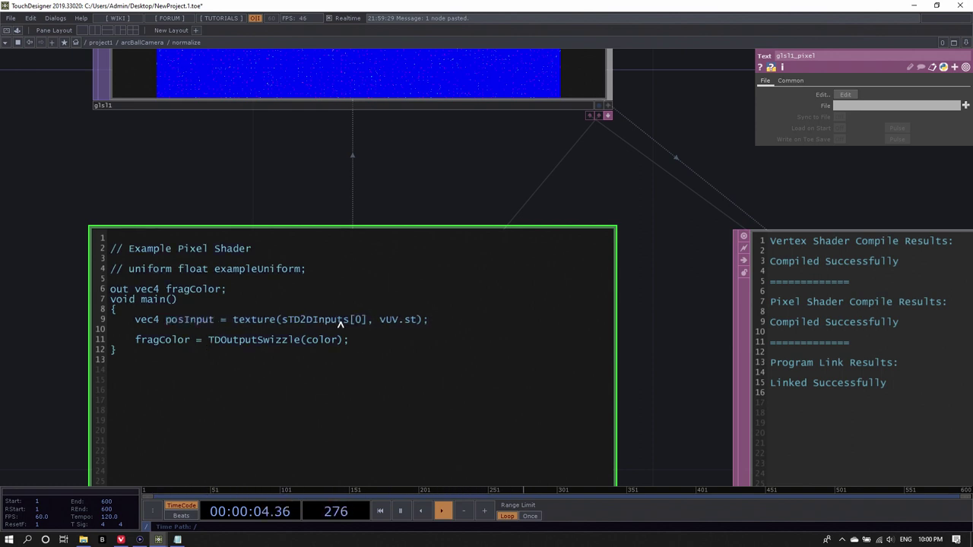
Step: Duplicate the posInput texture line twice directly beneath the original in the pixel shader
{"action": "left_click_drag", "start_coordinate": [443, 320], "coordinate": [424, 308]}
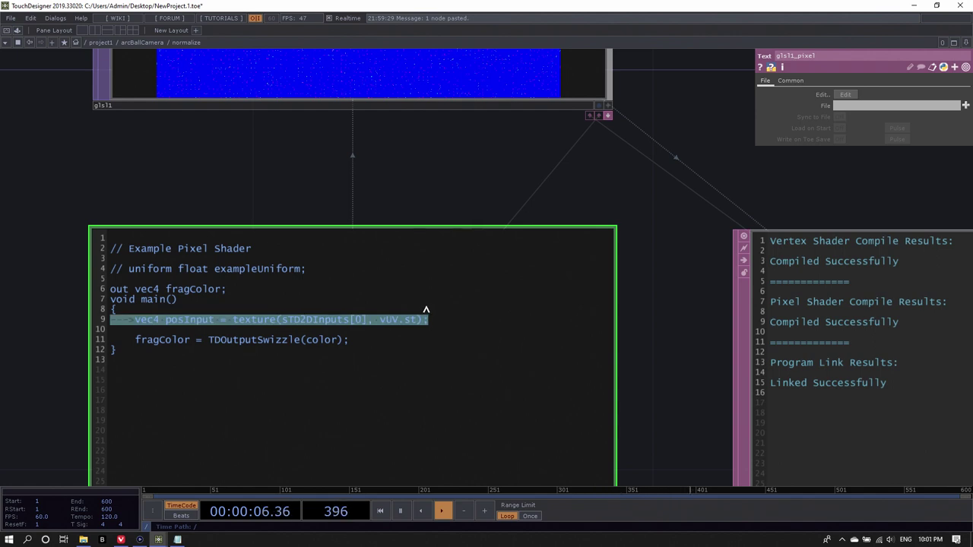
{"action": "key", "text": "ctrl+c"}
{"action": "left_click", "coordinate": [436, 321]}
{"action": "key", "text": "ctrl+v"}
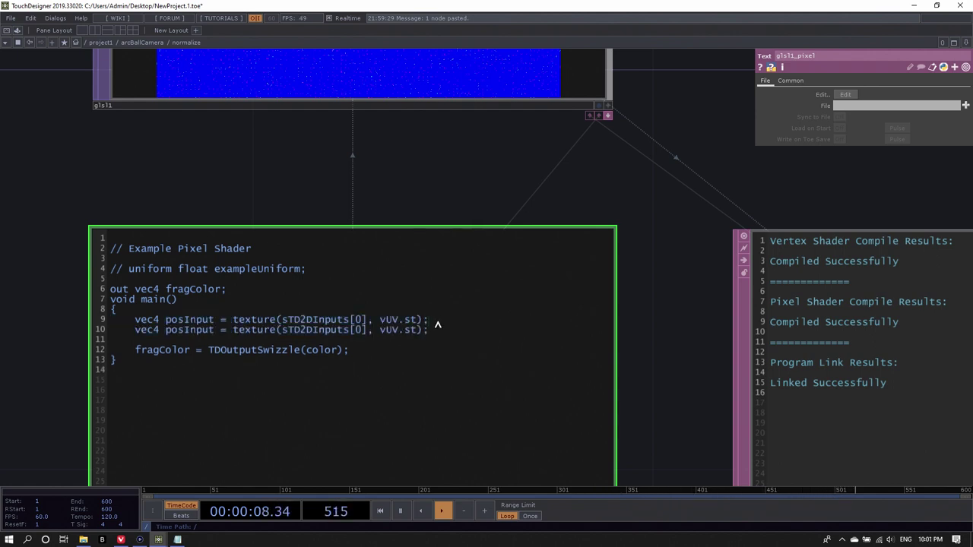
{"action": "key", "text": "ctrl+v"}
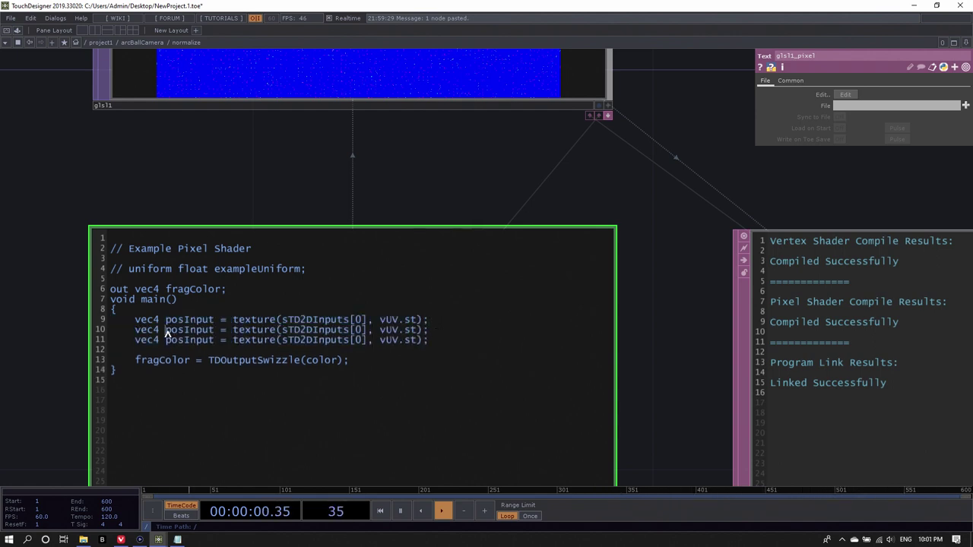
Step: Rename the two copied variables to minInput and maxInput, sampling sTD2DInputs[1] and sTD2DInputs[2] respectively
{"action": "left_click_drag", "start_coordinate": [165, 332], "coordinate": [184, 332]}
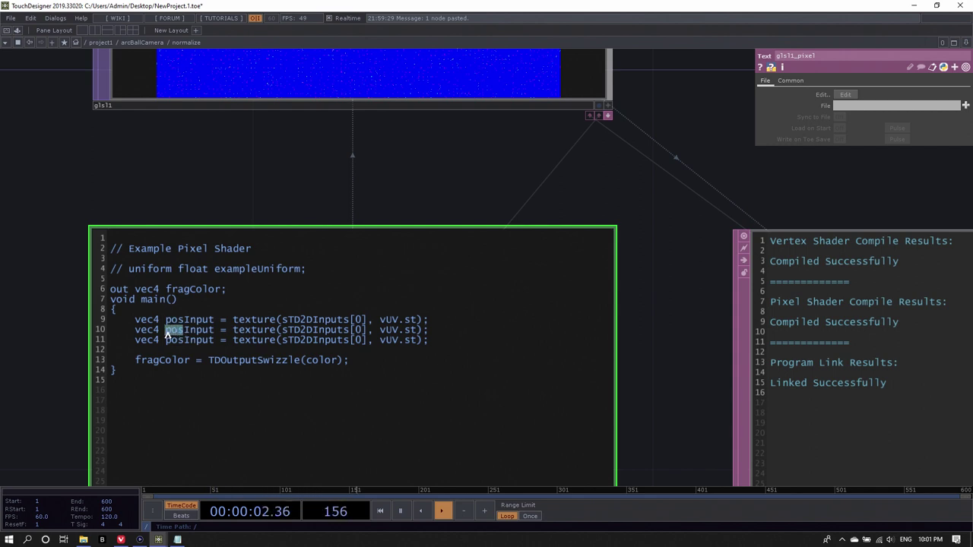
{"action": "type", "text": "min"}
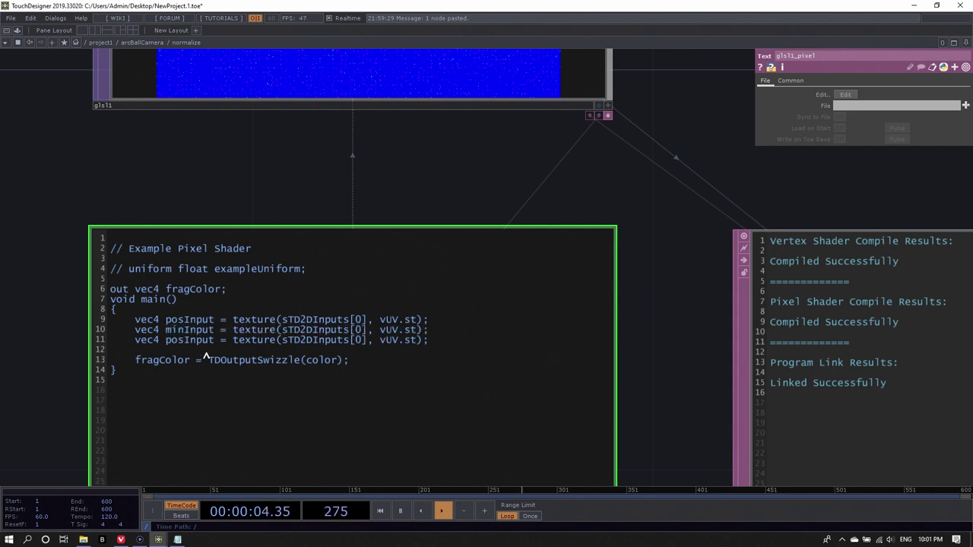
{"action": "left_click_drag", "start_coordinate": [184, 340], "coordinate": [165, 340]}
{"action": "type", "text": "max"}
{"action": "double_click", "coordinate": [357, 330]}
{"action": "type", "text": "1"}
{"action": "double_click", "coordinate": [356, 341]}
{"action": "type", "text": "2"}
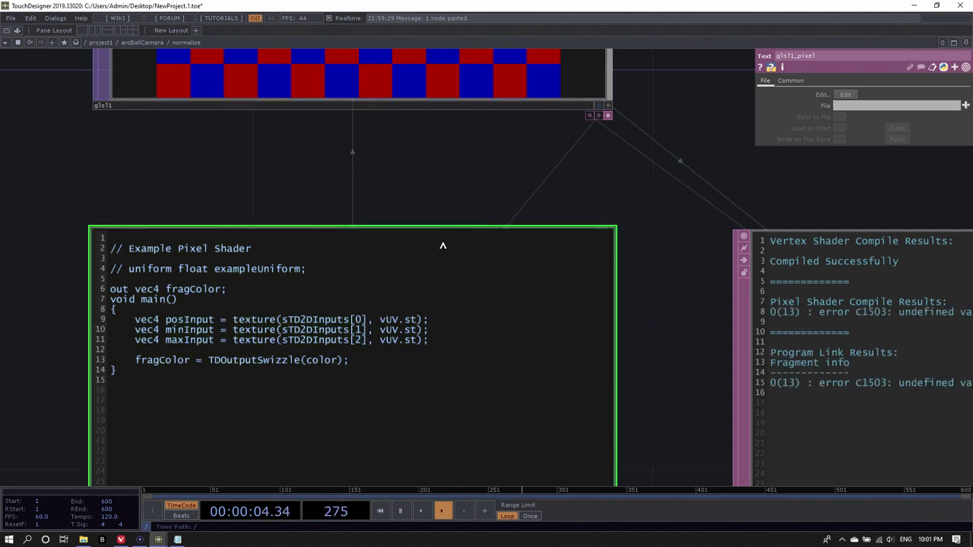
Step: Add the comment "// center everything" below the texture lines, followed by a new line for code
{"action": "scroll", "coordinate": [443, 245], "scroll_direction": "up", "scroll_amount": 2}
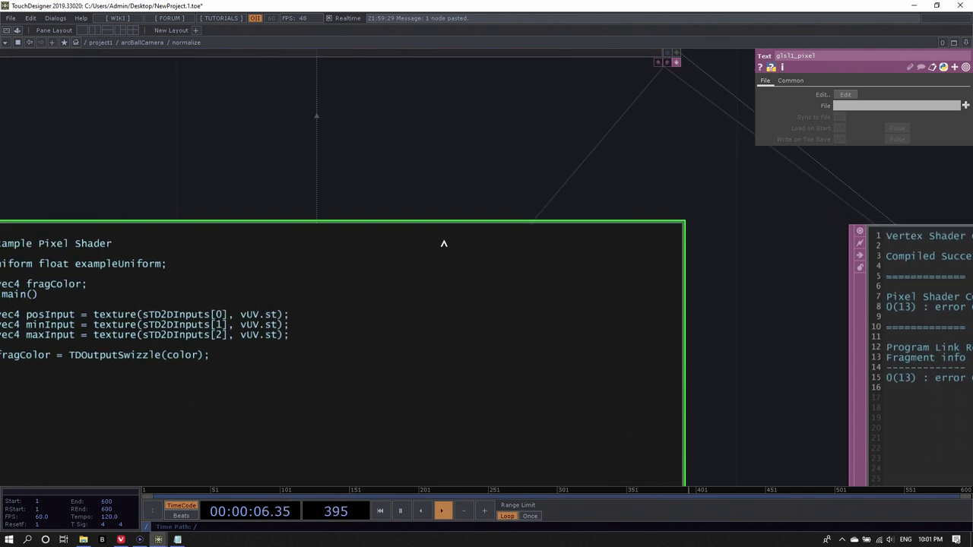
{"action": "scroll", "coordinate": [443, 244], "scroll_direction": "down", "scroll_amount": 4}
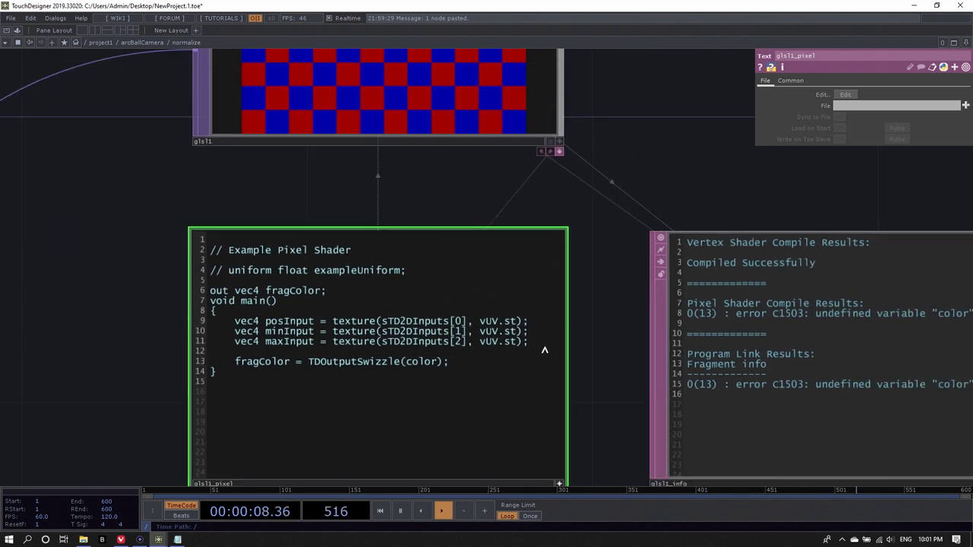
{"action": "key", "text": "Return"}
{"action": "key", "text": "Return"}
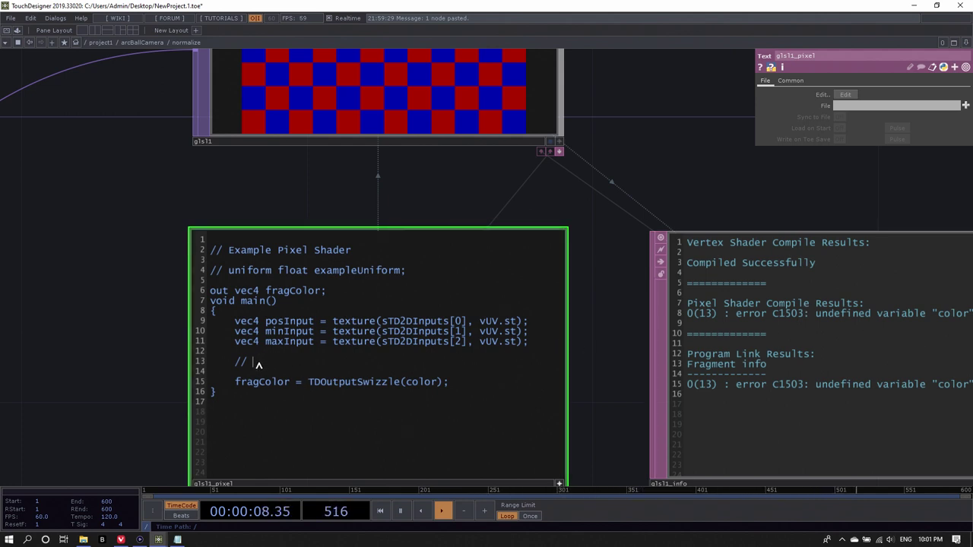
{"action": "type", "text": "center ever"}
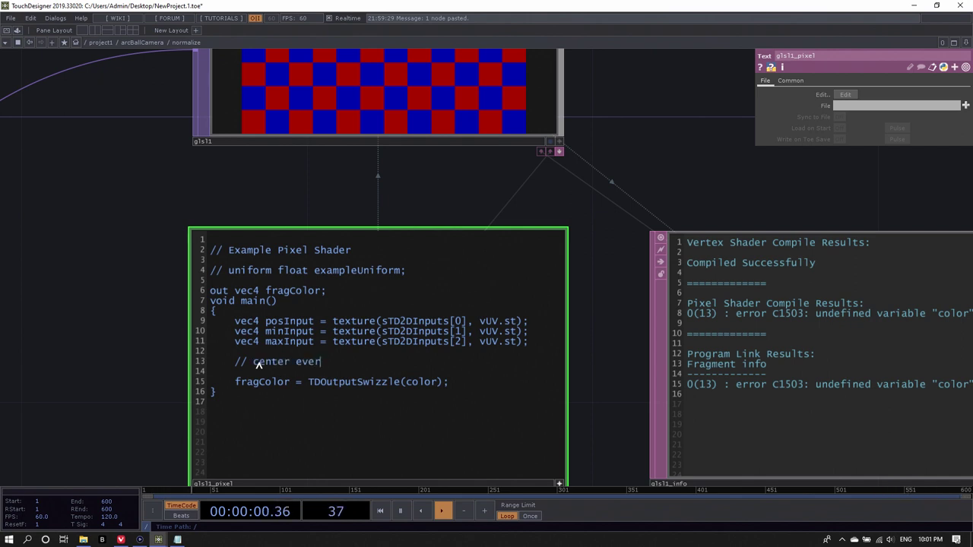
{"action": "type", "text": "ything"}
{"action": "key", "text": "Return"}
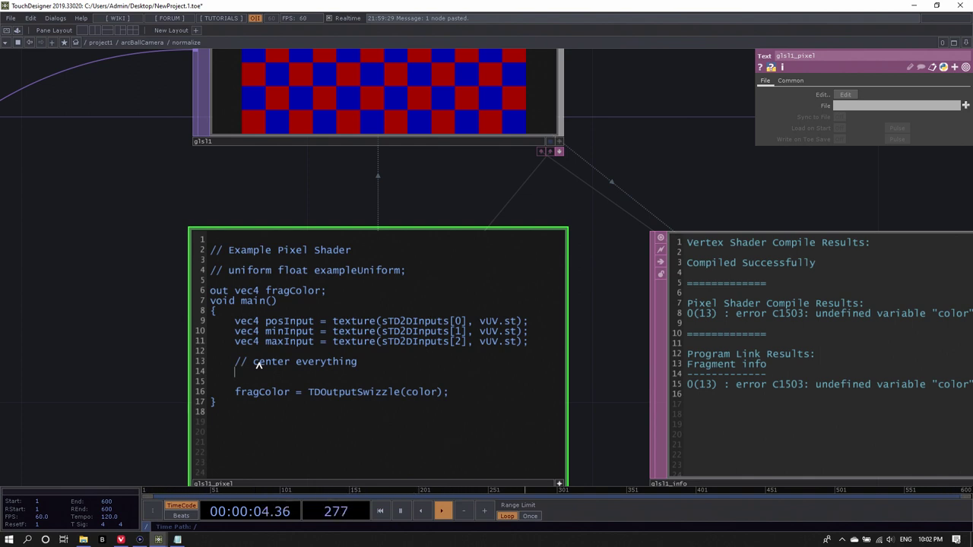
Step: Write the line "vec4 centerOffset = (maxInput - minInput)/2.0 + minInput;" under the comment
{"action": "type", "text": "vec4 centerOffset ="}
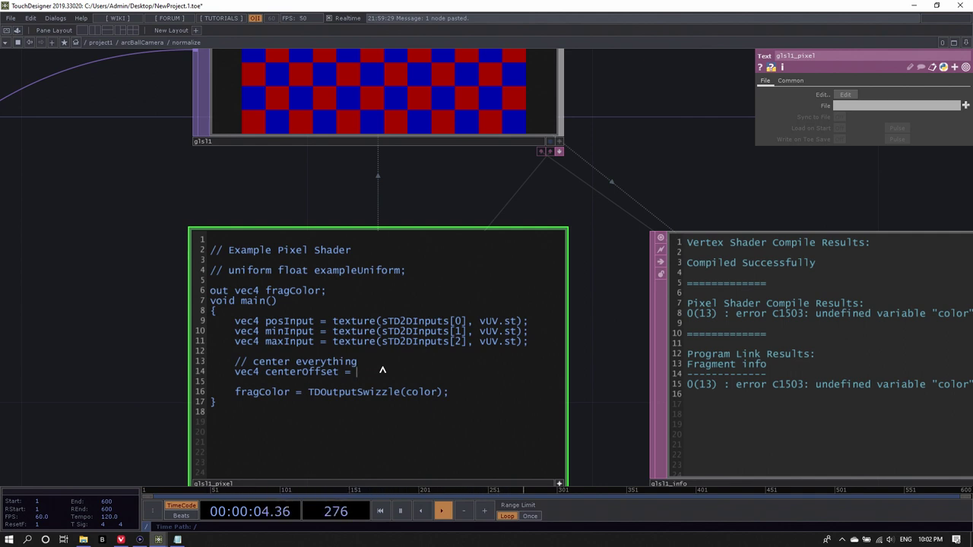
{"action": "type", "text": "()"}
{"action": "type", "text": "maxInput"}
{"action": "type", "text": " - "}
{"action": "type", "text": "minInput"}
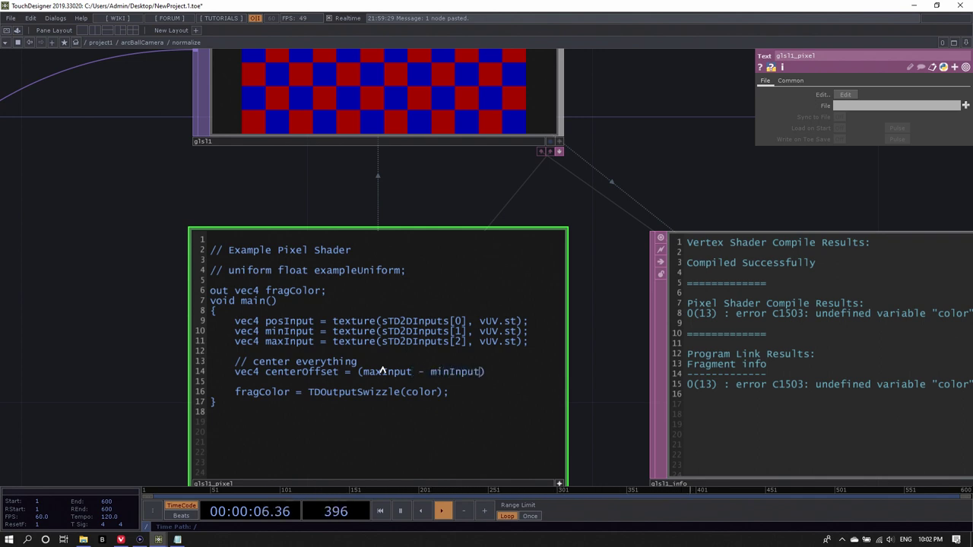
{"action": "key", "text": "Right"}
{"action": "type", "text": "/2.0 + minInput;"}
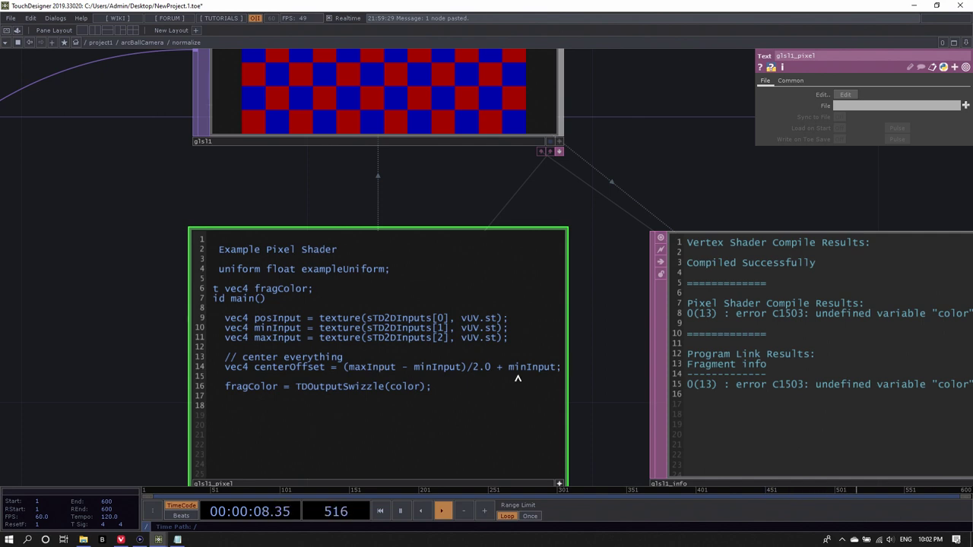
{"action": "key", "text": "Return"}
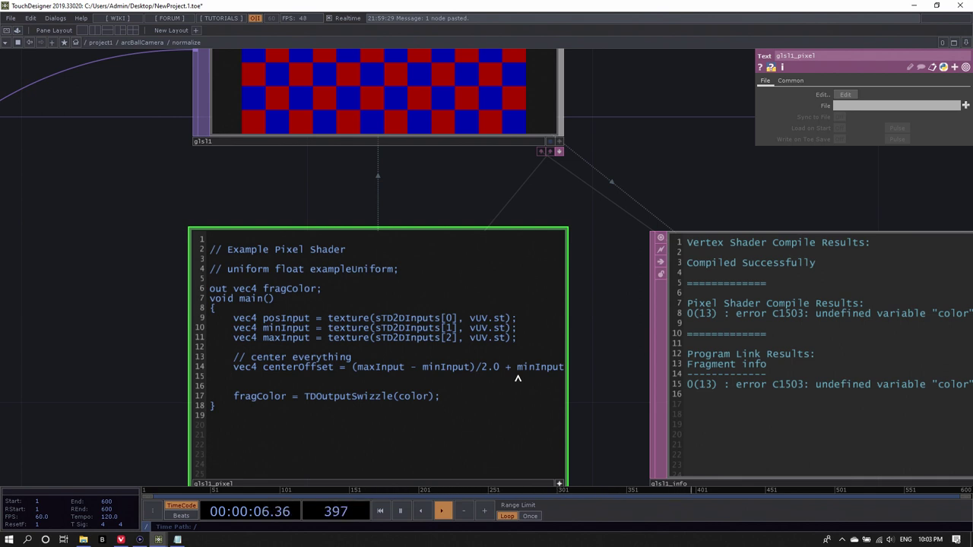
Step: Define the output color with "vec4 color = posInput - centerOffset;" below the centerOffset line
{"action": "type", "text": "vec4 color = posInput"}
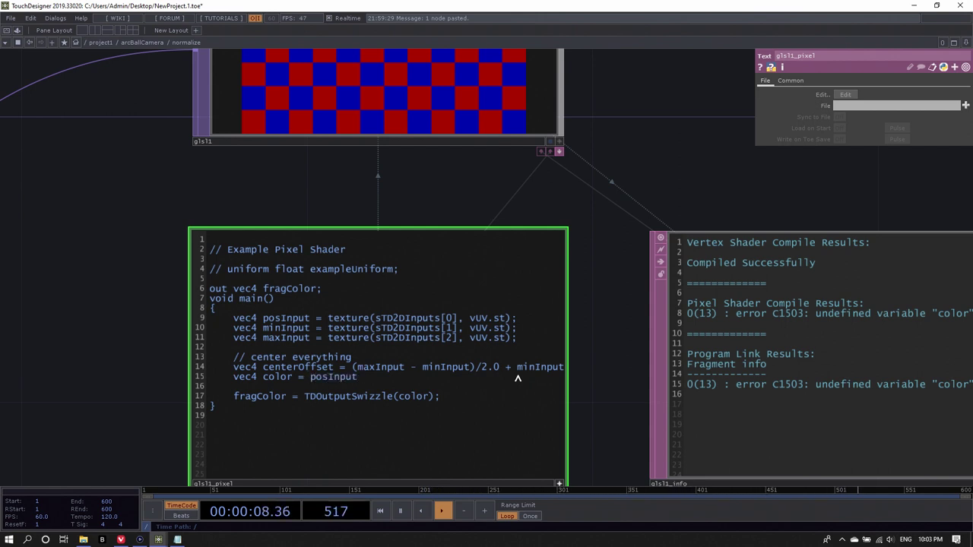
{"action": "type", "text": " - centerOffs"}
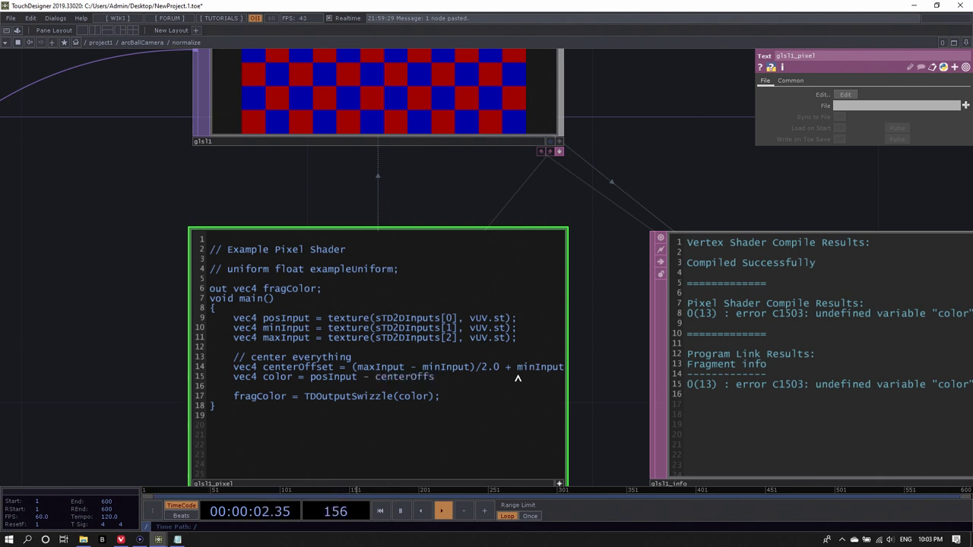
{"action": "type", "text": "et;"}
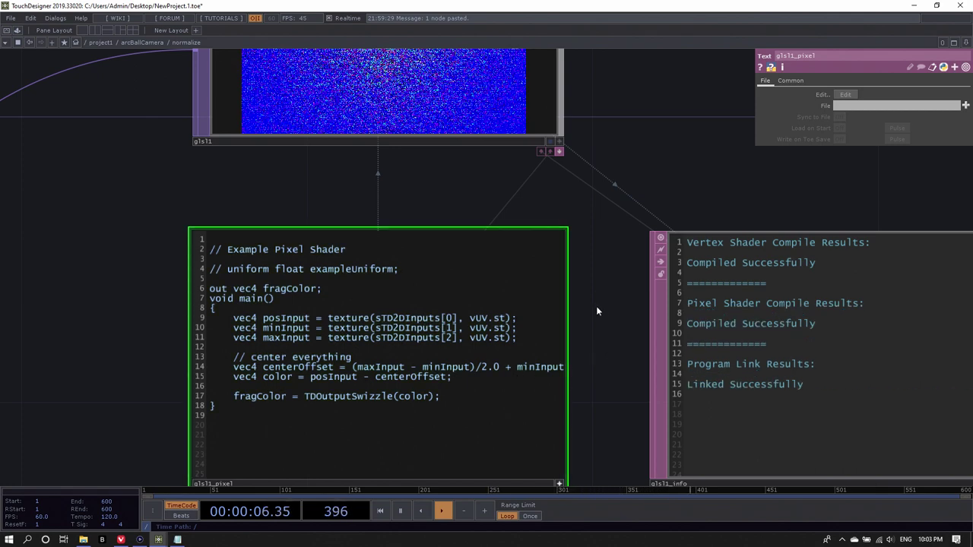
Step: Display the glsl1 output as points and orbit the point cloud to check its centering
{"action": "left_click_drag", "start_coordinate": [596, 305], "coordinate": [608, 456]}
{"action": "left_click", "coordinate": [573, 295]}
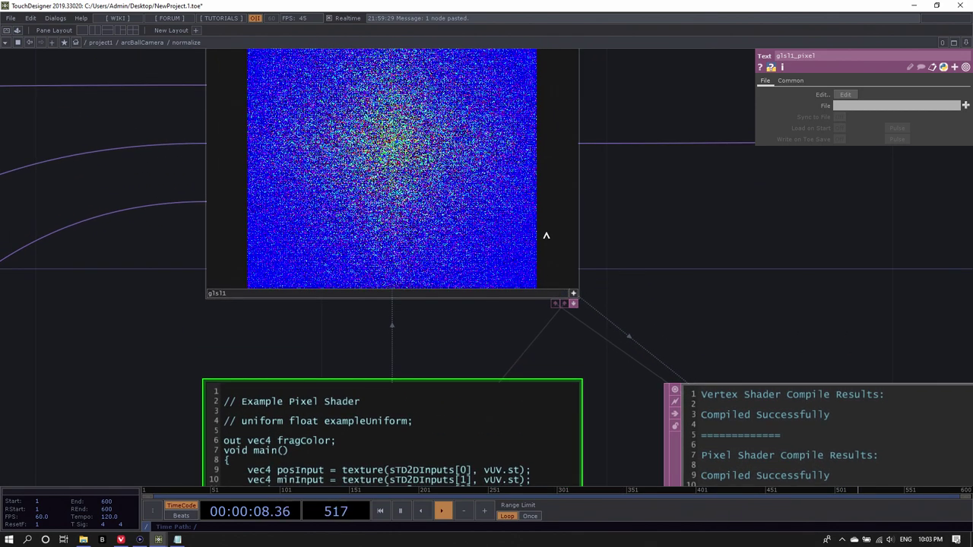
{"action": "right_click", "coordinate": [457, 187]}
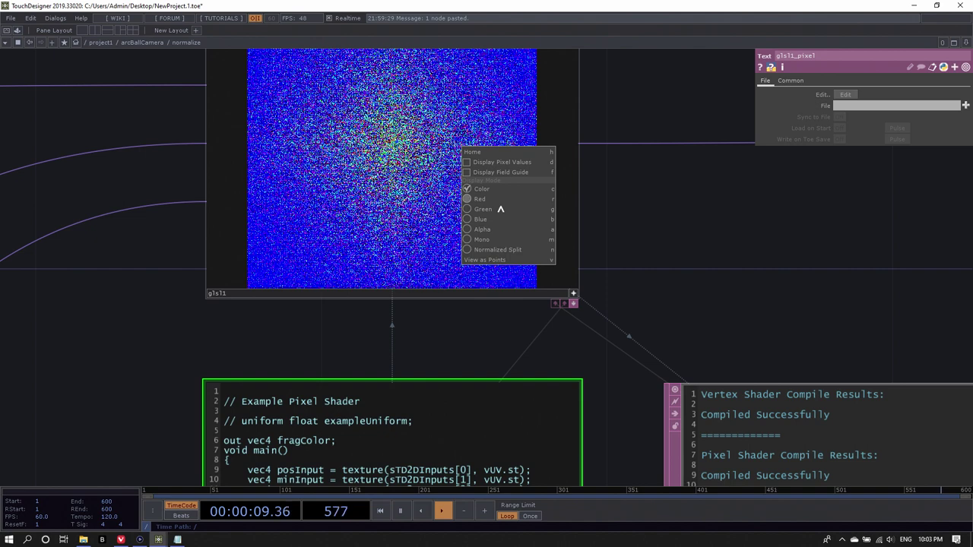
{"action": "left_click", "coordinate": [503, 260]}
{"action": "left_click_drag", "start_coordinate": [389, 120], "coordinate": [518, 194]}
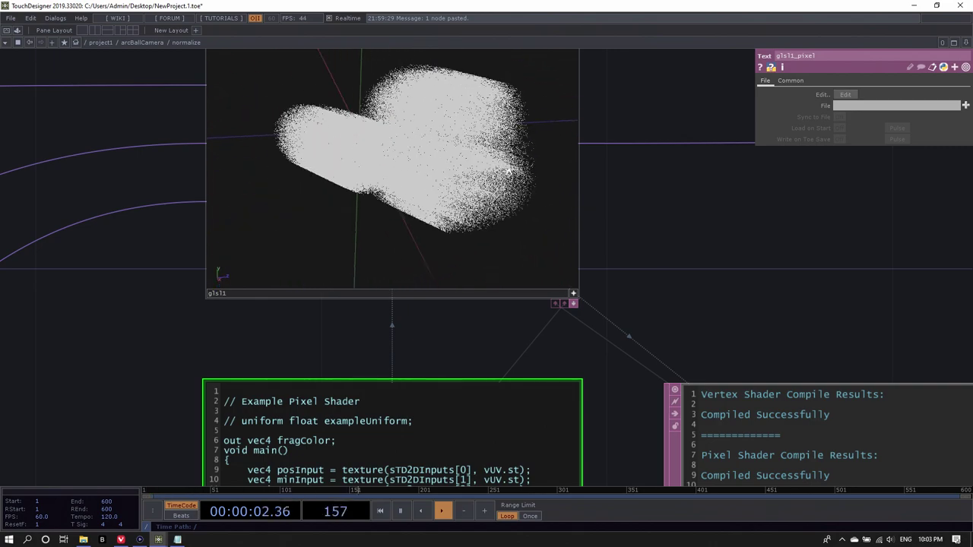
{"action": "scroll", "coordinate": [517, 194], "scroll_direction": "down", "scroll_amount": 5}
{"action": "key", "text": "h"}
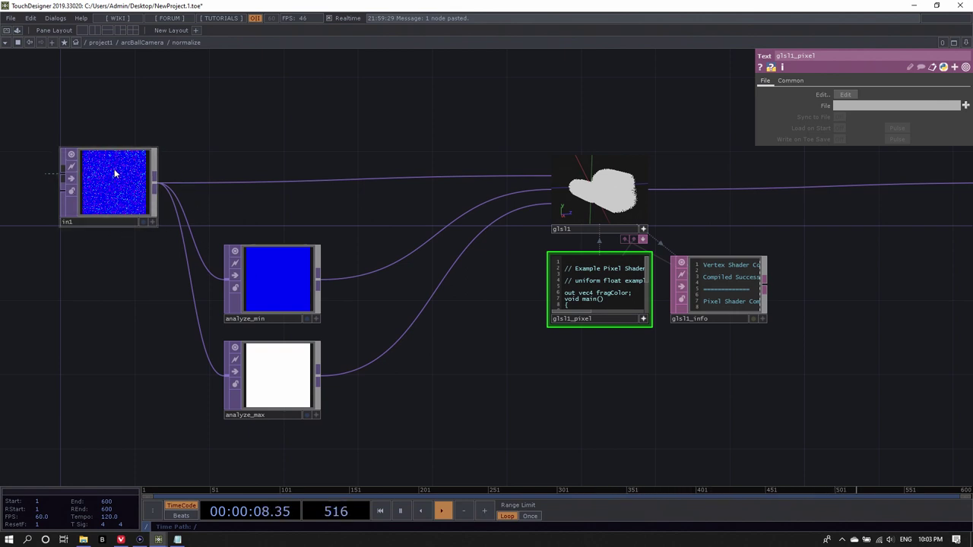
Step: Examine the node information of in1 and analyze_min and how the analyze nodes feed into glsl1
{"action": "middle_click_drag", "start_coordinate": [124, 170], "coordinate": [135, 190]}
{"action": "left_click", "coordinate": [276, 293]}
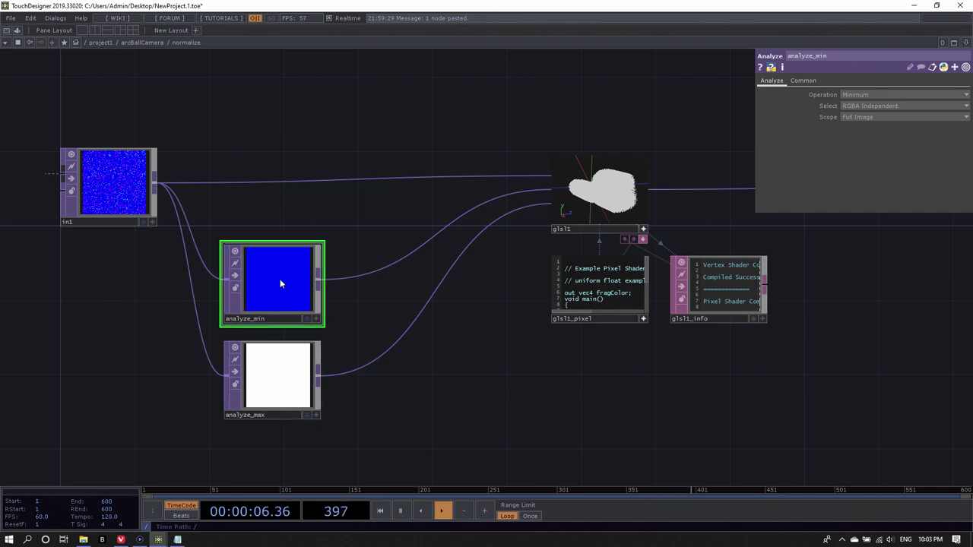
{"action": "scroll", "coordinate": [280, 279], "scroll_direction": "up", "scroll_amount": 2}
{"action": "middle_click_drag", "start_coordinate": [279, 279], "coordinate": [476, 356]}
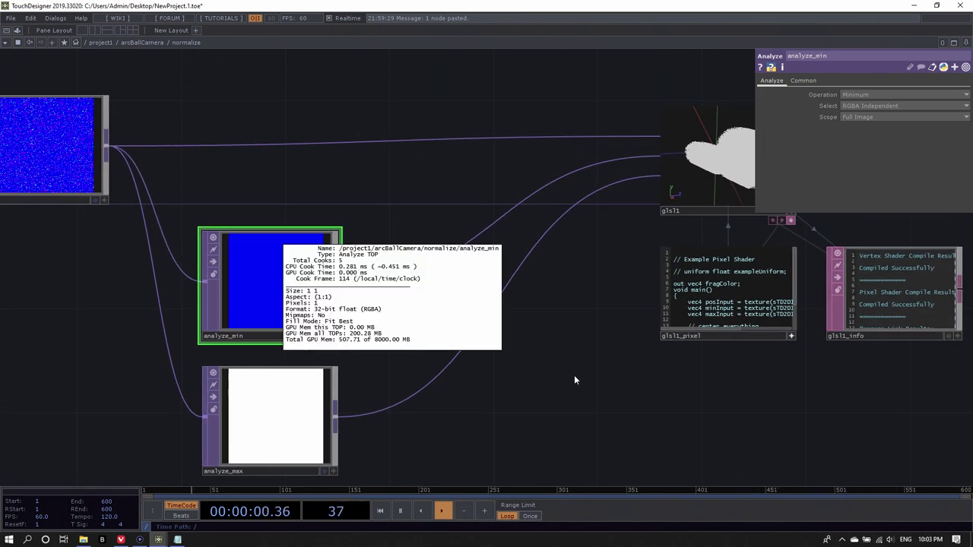
{"action": "middle_click_drag", "start_coordinate": [575, 376], "coordinate": [576, 381]}
{"action": "left_click_drag", "start_coordinate": [576, 381], "coordinate": [491, 276]}
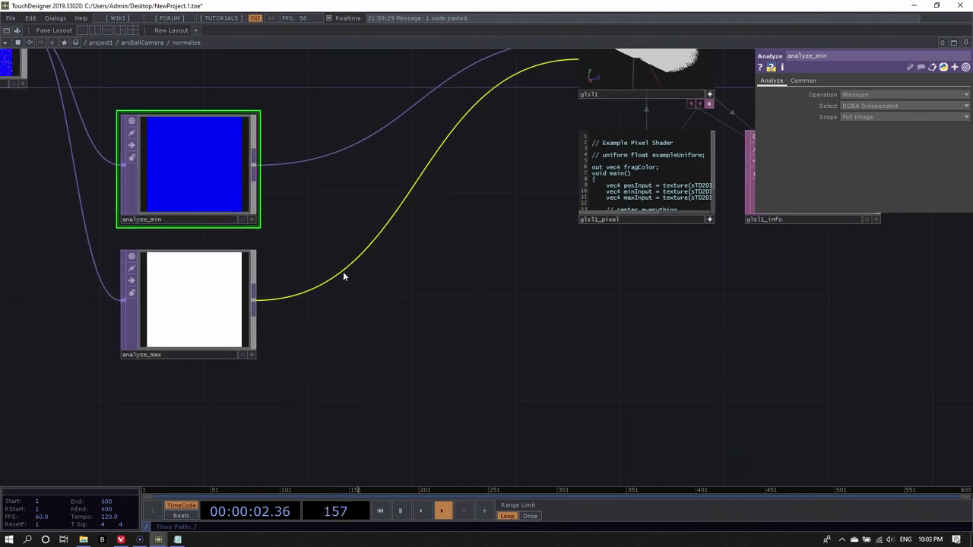
{"action": "left_click_drag", "start_coordinate": [397, 295], "coordinate": [506, 358]}
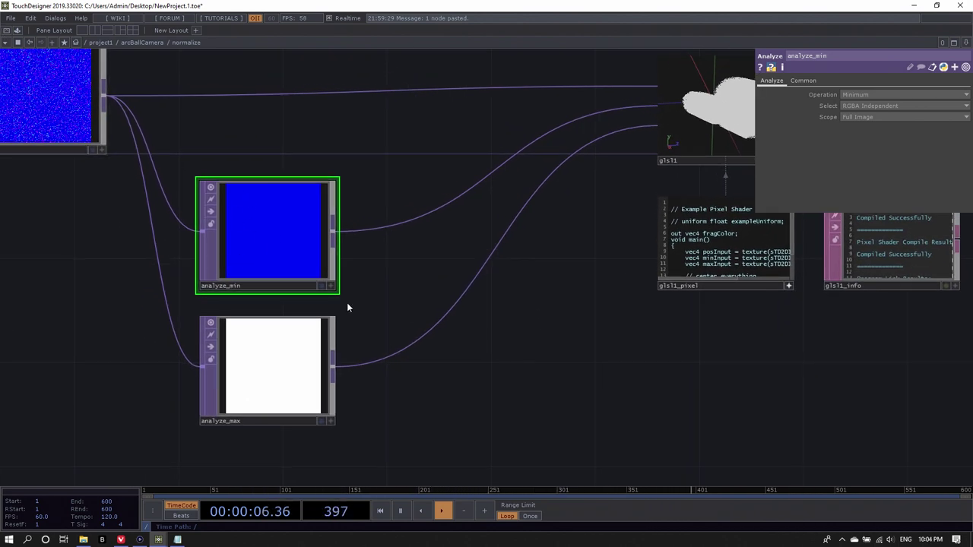
{"action": "scroll", "coordinate": [347, 304], "scroll_direction": "up", "scroll_amount": 3}
{"action": "left_click_drag", "start_coordinate": [590, 373], "coordinate": [271, 410]}
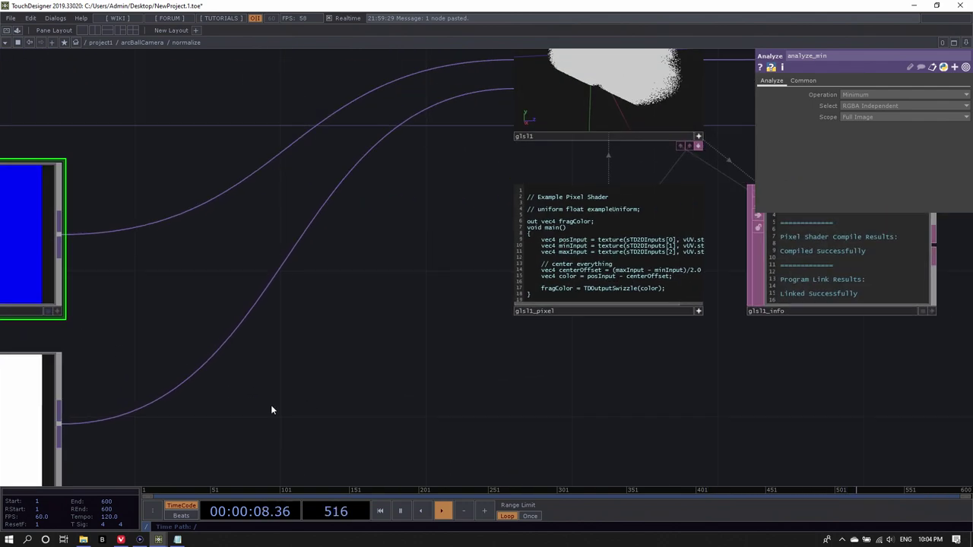
{"action": "scroll", "coordinate": [304, 395], "scroll_direction": "down", "scroll_amount": 4}
{"action": "scroll", "coordinate": [521, 372], "scroll_direction": "up", "scroll_amount": 2}
{"action": "left_click_drag", "start_coordinate": [521, 372], "coordinate": [537, 427]}
Step: Set the Input Extend Mode UV of the glsl1 node to Hold
{"action": "left_click_drag", "start_coordinate": [572, 272], "coordinate": [374, 215]}
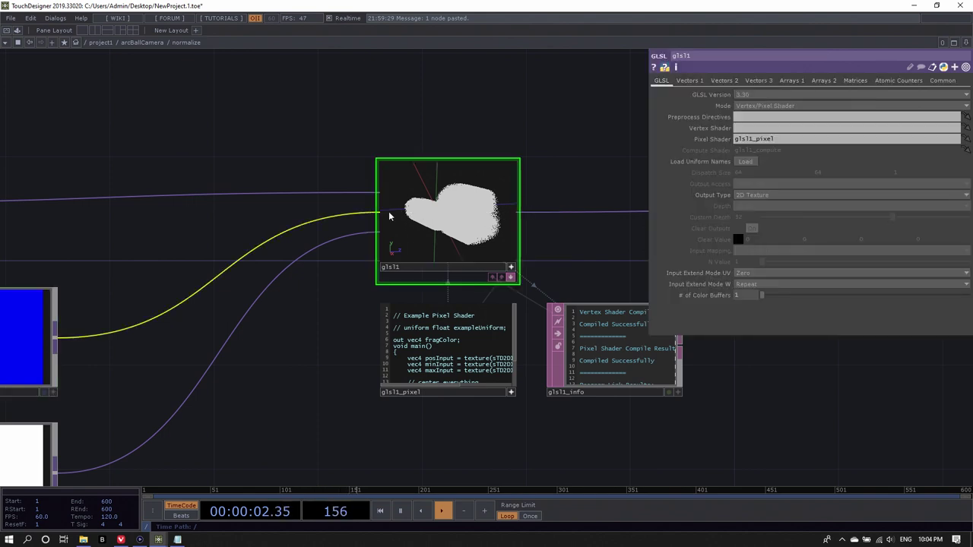
{"action": "scroll", "coordinate": [730, 413], "scroll_direction": "right", "scroll_amount": 3}
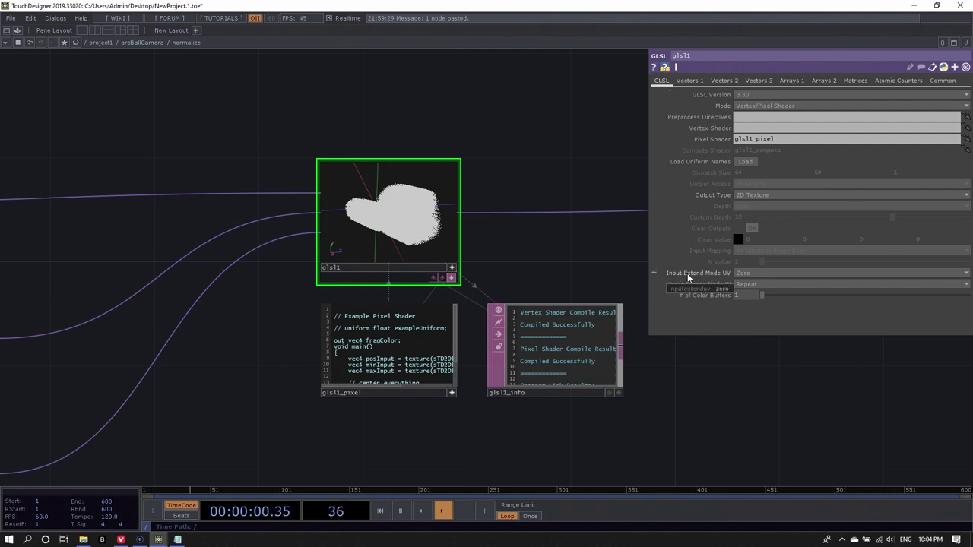
{"action": "left_click", "coordinate": [750, 275]}
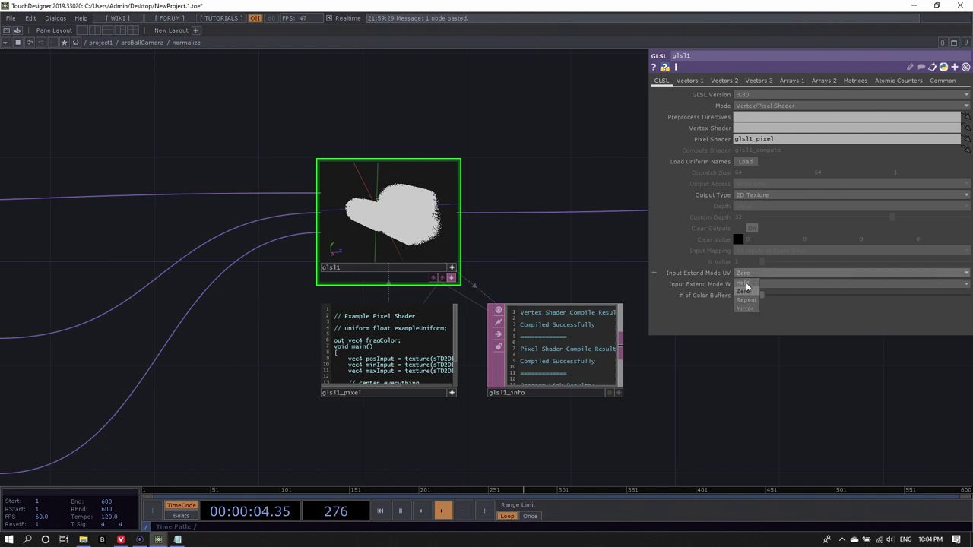
{"action": "left_click", "coordinate": [743, 282]}
Step: Review the analyze_min and analyze_max nodes and the centering code in glsl1_pixel beside the glsl1 point view
{"action": "scroll", "coordinate": [547, 244], "scroll_direction": "down", "scroll_amount": 3}
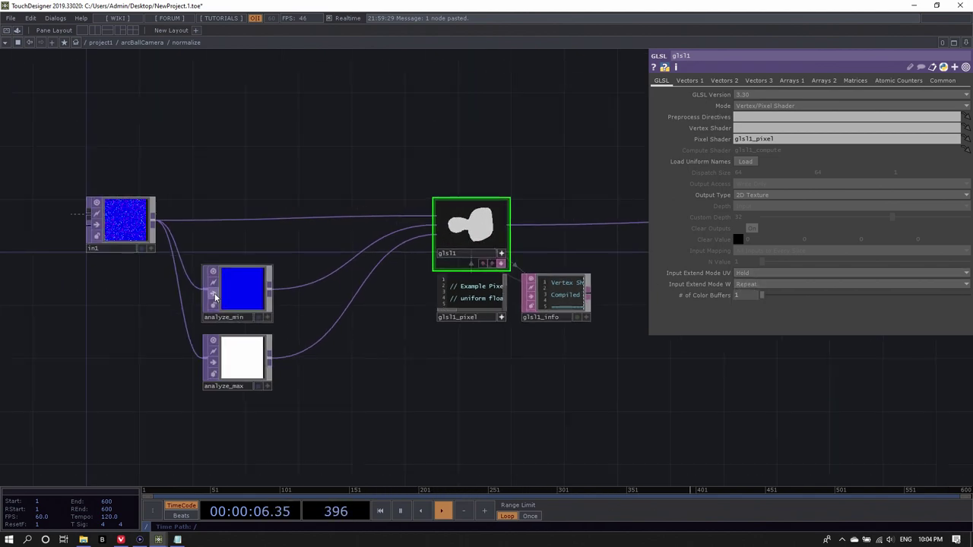
{"action": "scroll", "coordinate": [237, 331], "scroll_direction": "up", "scroll_amount": 5}
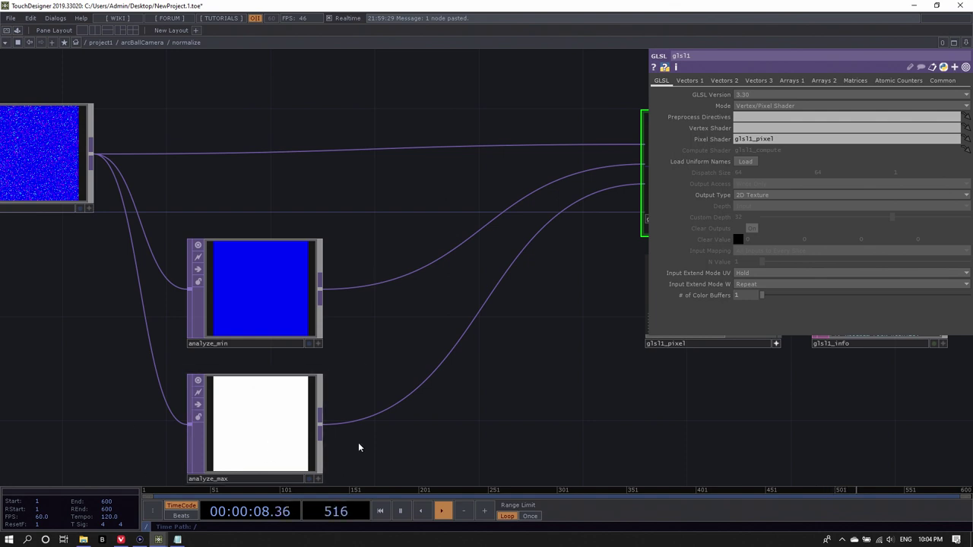
{"action": "scroll", "coordinate": [221, 402], "scroll_direction": "down", "scroll_amount": 3}
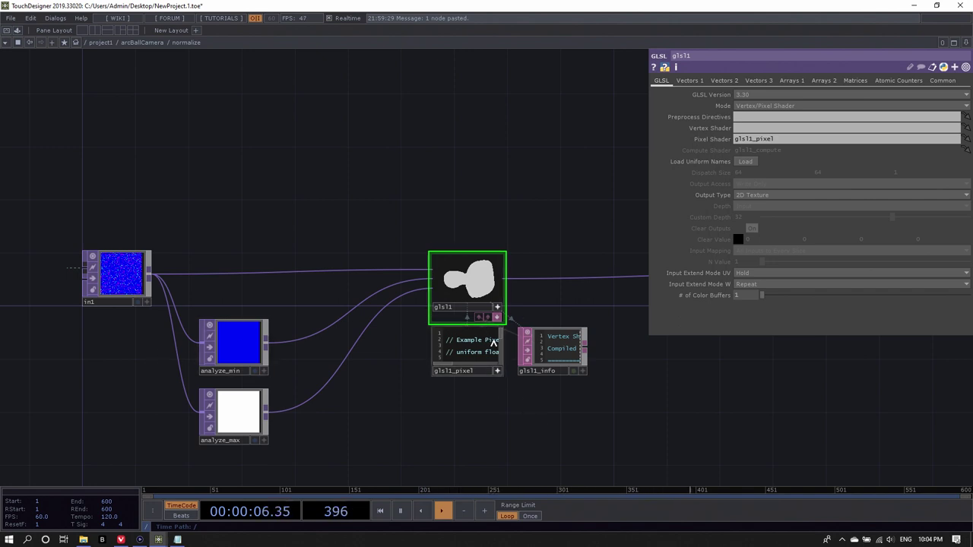
{"action": "scroll", "coordinate": [508, 390], "scroll_direction": "up", "scroll_amount": 5}
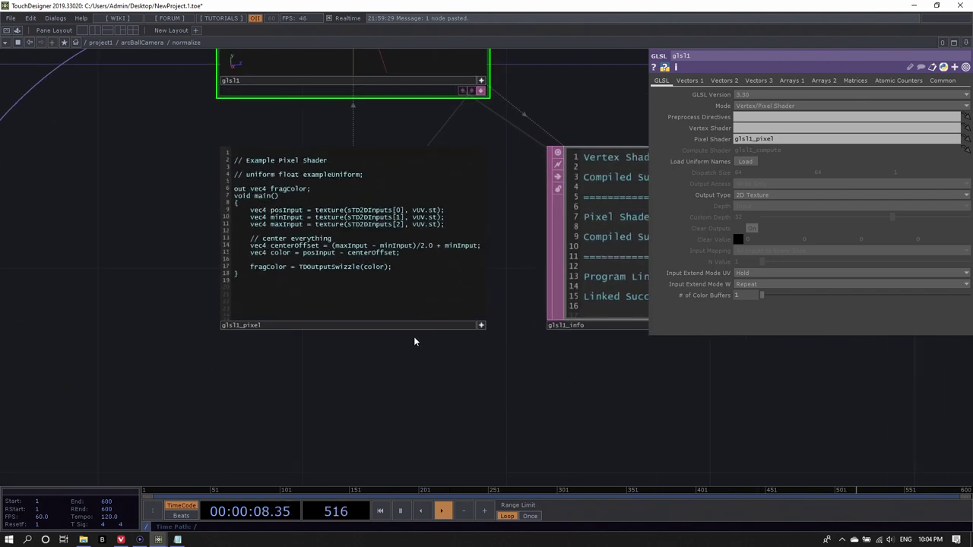
{"action": "left_click_drag", "start_coordinate": [201, 238], "coordinate": [205, 313]}
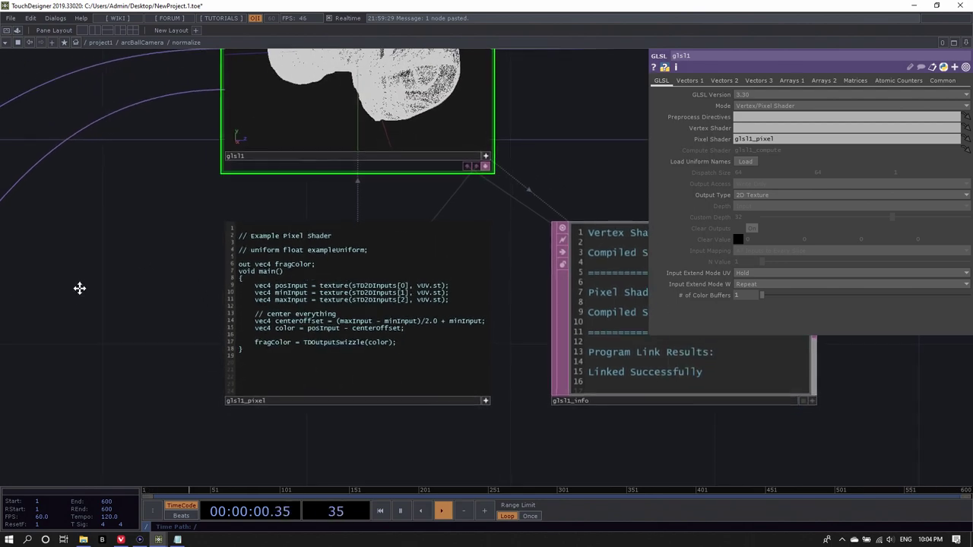
Step: Add a "// scale everything" comment on its own line between the centering code and the fragColor line in glsl1_pixel
{"action": "left_click_drag", "start_coordinate": [79, 288], "coordinate": [45, 367]}
{"action": "left_click_drag", "start_coordinate": [353, 121], "coordinate": [411, 83]}
{"action": "left_click_drag", "start_coordinate": [209, 331], "coordinate": [265, 252]}
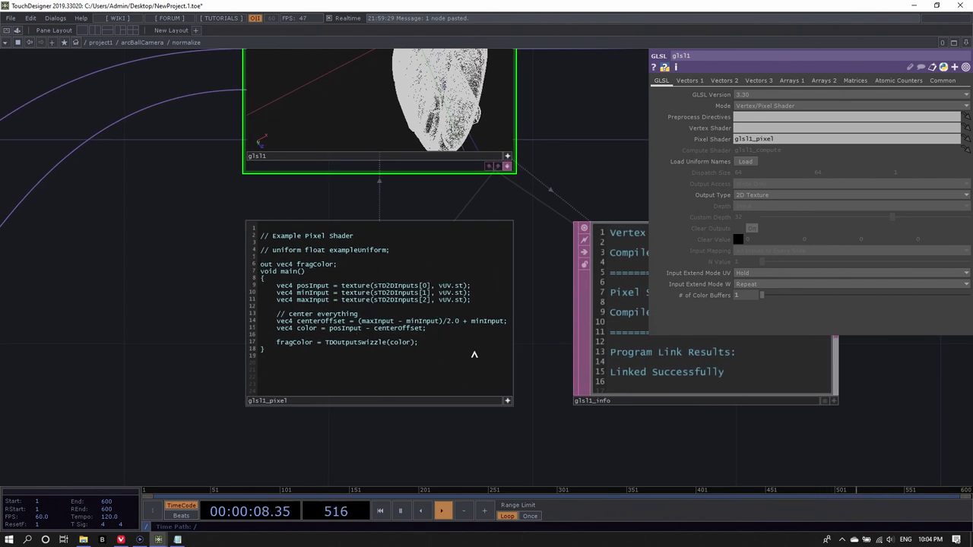
{"action": "key", "text": "Return"}
{"action": "key", "text": "Return"}
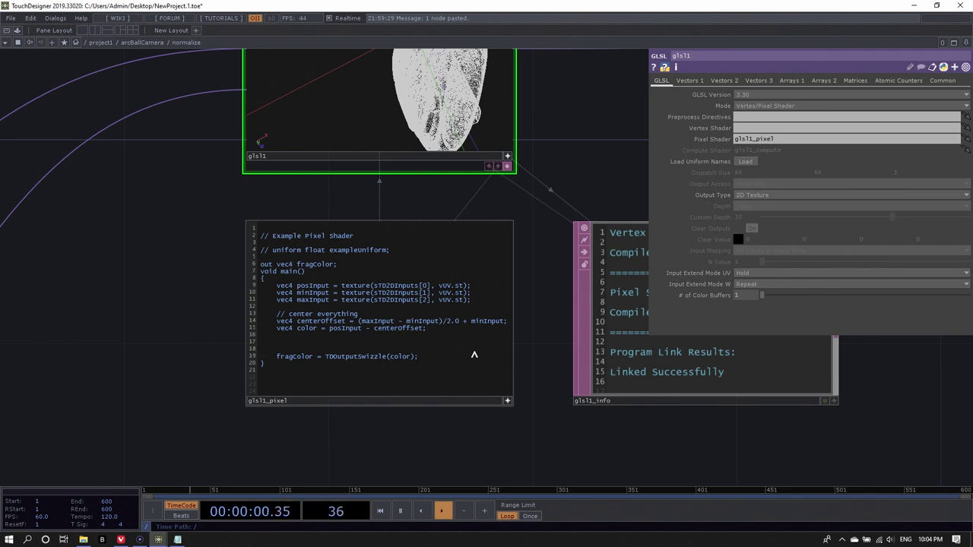
{"action": "type", "text": "// scale everything"}
{"action": "key", "text": "Return"}
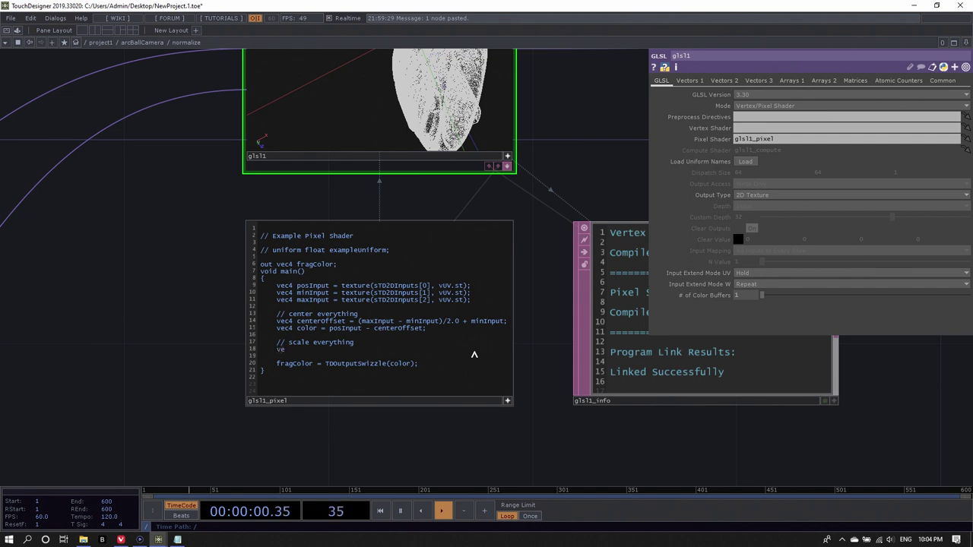
Step: Under the scale comment in glsl1_pixel, declare the bounds with vec4 maxBounds = abs(maxInput-minInput);
{"action": "type", "text": "c4 maxBounds = abs(maxV"}
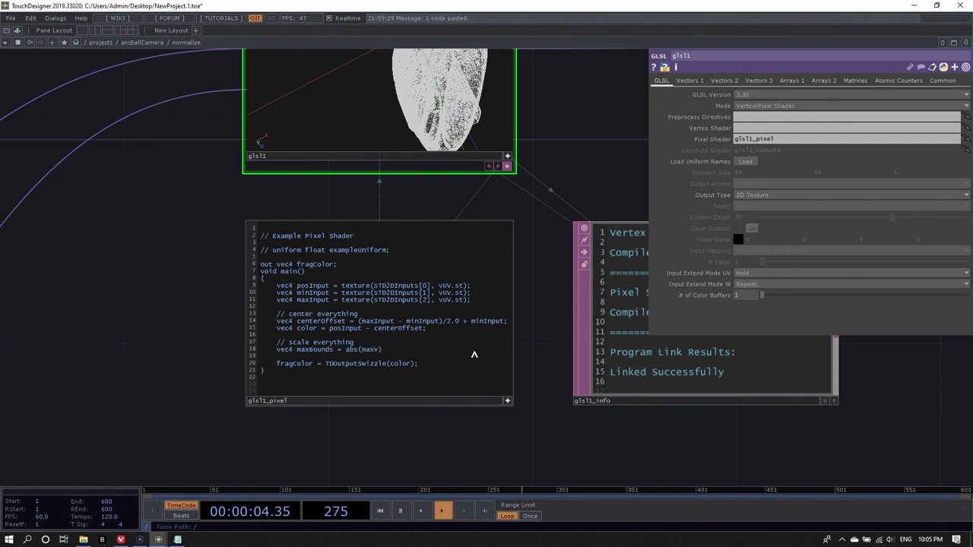
{"action": "type", "text": "al"}
{"action": "type", "text": "-minVal"}
{"action": "key", "text": "shift+Right"}
{"action": "key", "text": "shift+Right"}
{"action": "key", "text": "shift+Right"}
{"action": "type", "text": "Input"}
{"action": "key", "text": "shift+Right"}
{"action": "key", "text": "shift+Right"}
{"action": "key", "text": "shift+Right"}
{"action": "key", "text": "shift+Right"}
{"action": "type", "text": "Inut)p"}
{"action": "key", "text": "Return"}
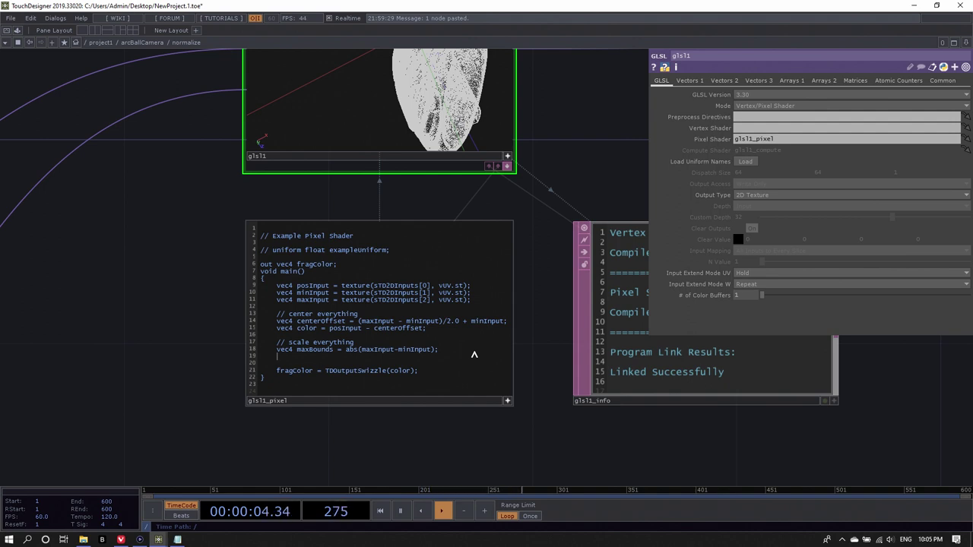
Step: Below the maxBounds declaration, add the line float maxSize = max(maxBounds.r,maxBounds.g);
{"action": "type", "text": "oat maxSize = "}
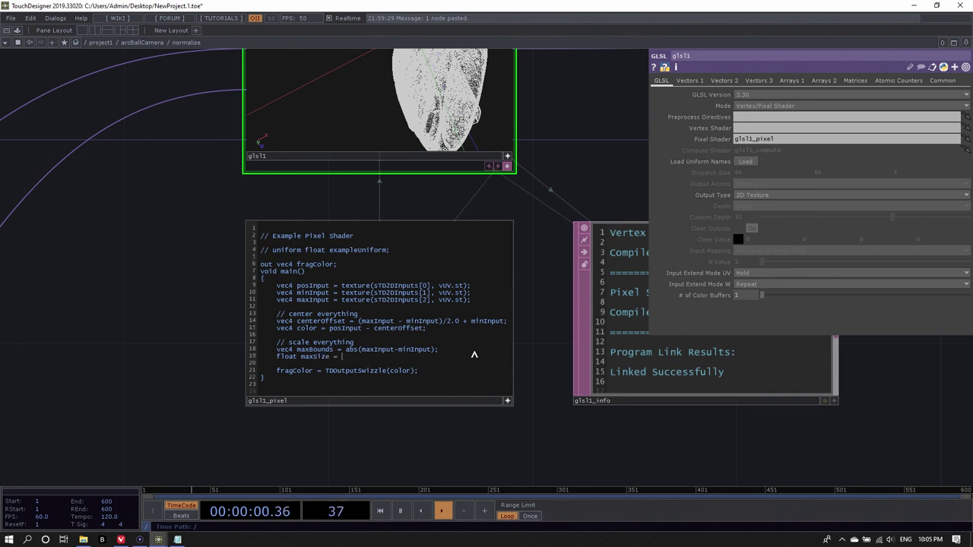
{"action": "type", "text": "max"}
{"action": "type", "text": "()"}
{"action": "type", "text": "maxBounds.r"}
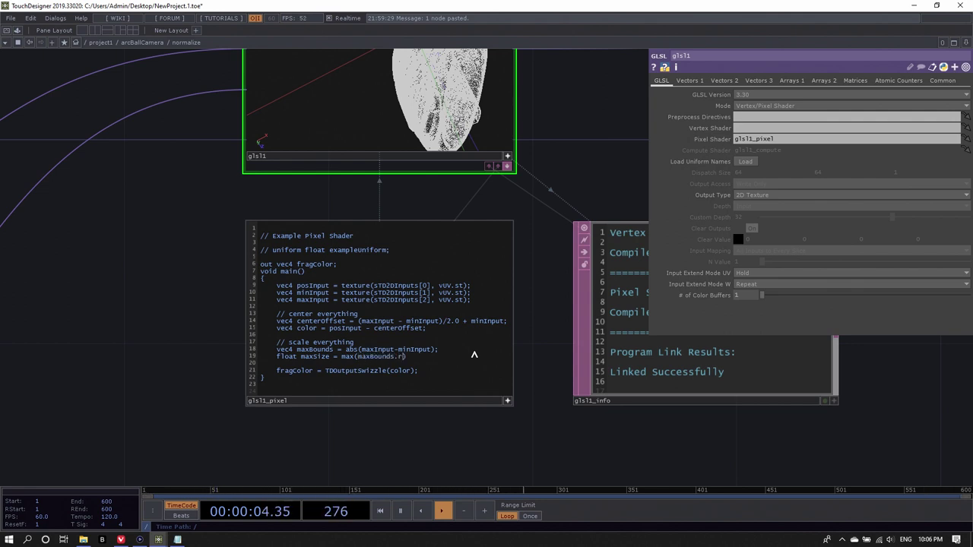
{"action": "type", "text": ",maxBounds.g"}
{"action": "key", "text": "Return"}
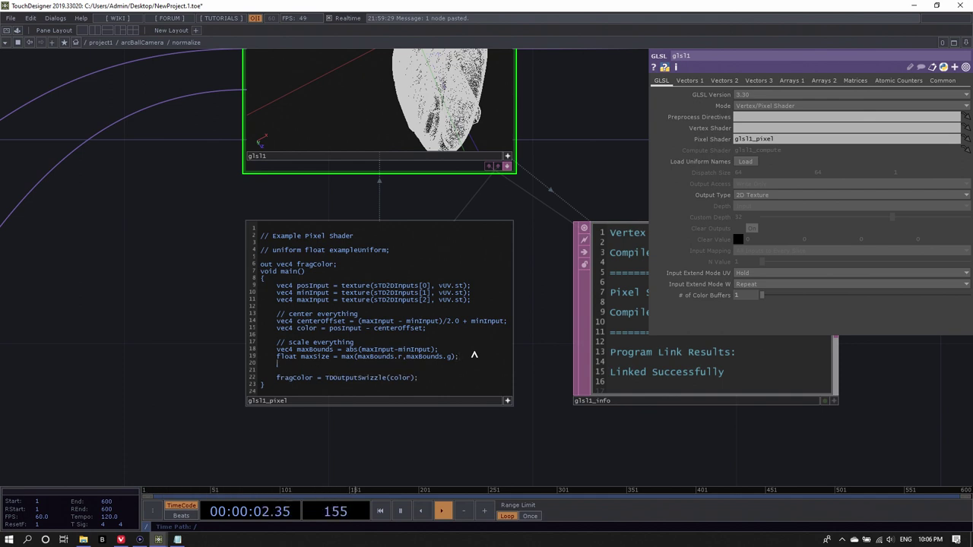
Step: Extend the size comparison to the blue channel with the line maxSize = max(maxBounds.b,maxSize);
{"action": "type", "text": "maxSize = max()"}
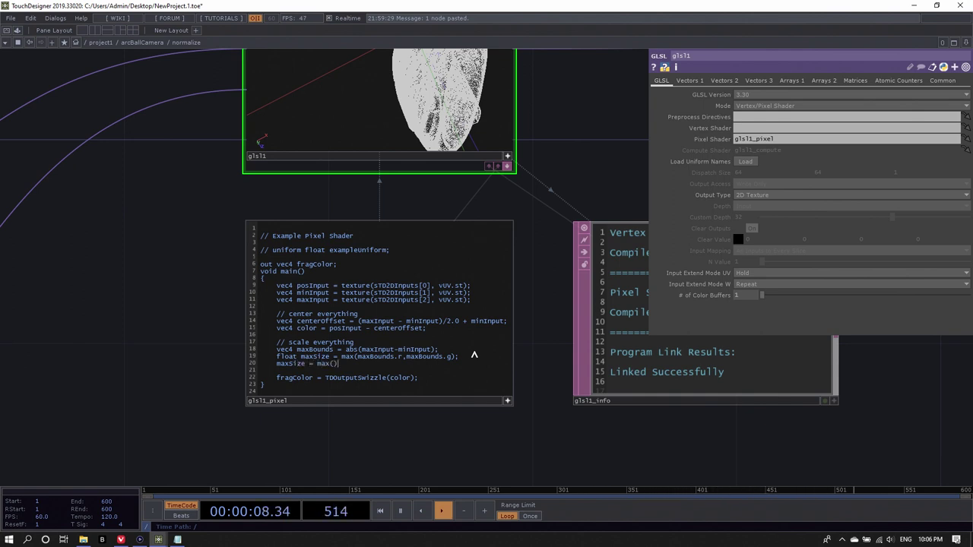
{"action": "type", "text": "maxBounds."}
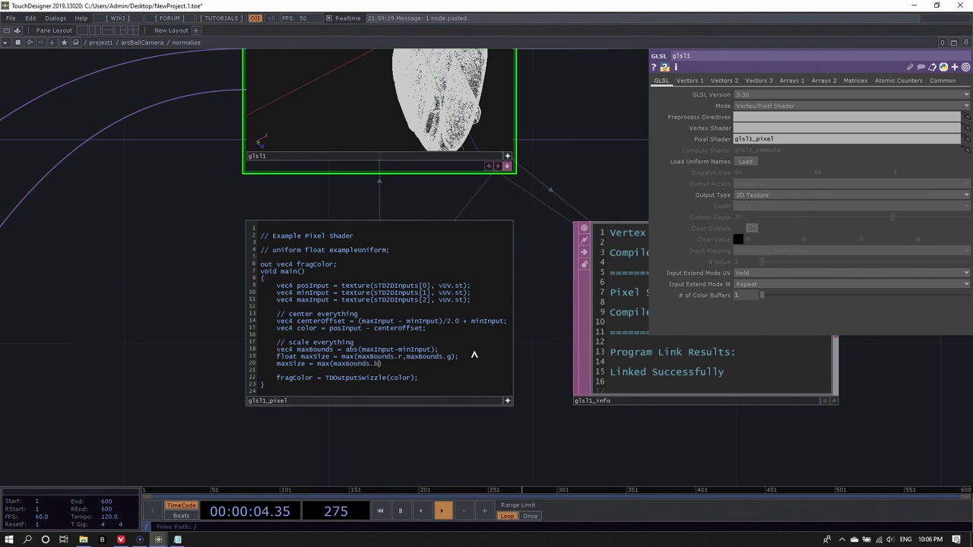
{"action": "type", "text": "b,maxSize);"}
{"action": "key", "text": "Return"}
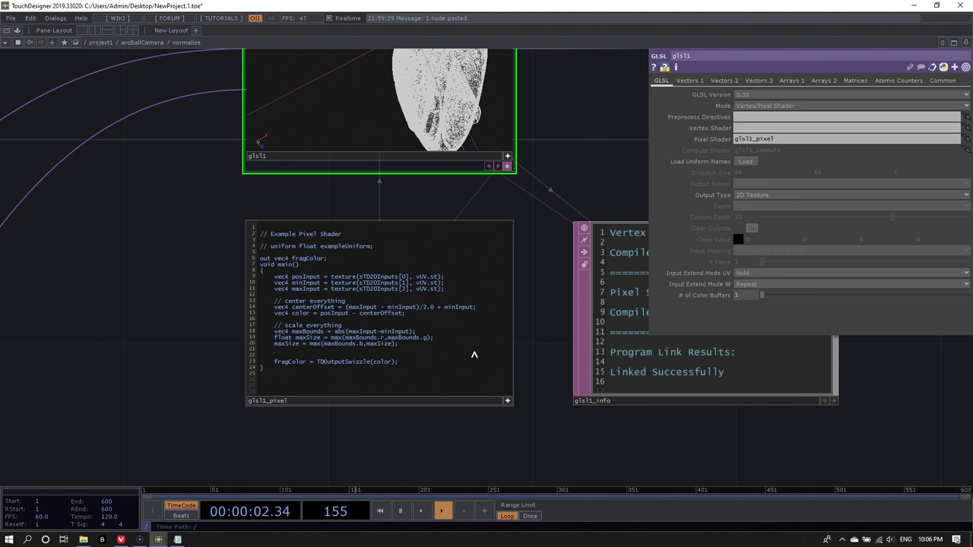
Step: Add the scaling line output *= 1.0/maxSize; to glsl1_pixel and apply the edited shader code
{"action": "type", "text": "output *="}
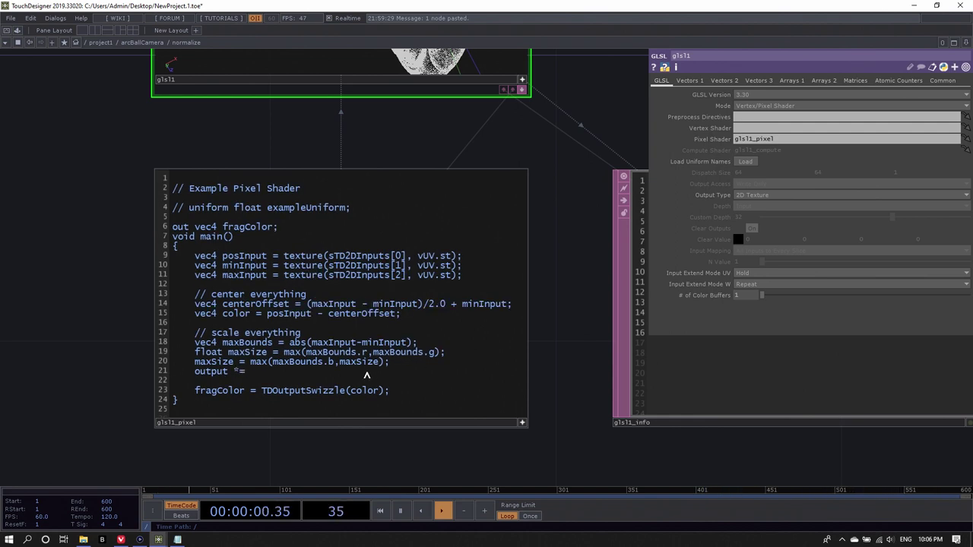
{"action": "type", "text": "1.0/maxSize;"}
{"action": "left_click", "coordinate": [132, 409]}
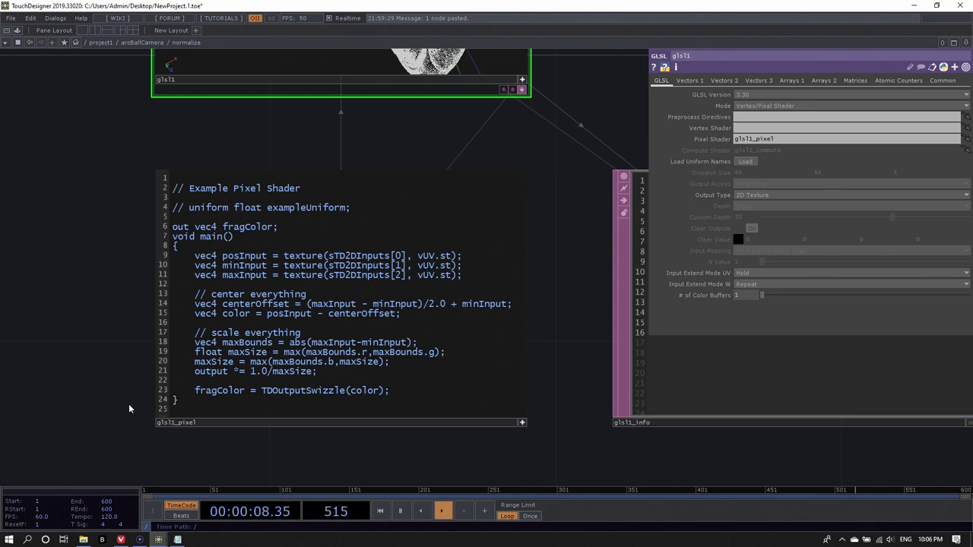
Step: Check the shader compile results in glsl1_info and replace output with color in the scaling line of glsl1_pixel
{"action": "scroll", "coordinate": [116, 409], "scroll_direction": "down", "scroll_amount": 2}
{"action": "scroll", "coordinate": [111, 409], "scroll_direction": "down", "scroll_amount": 1}
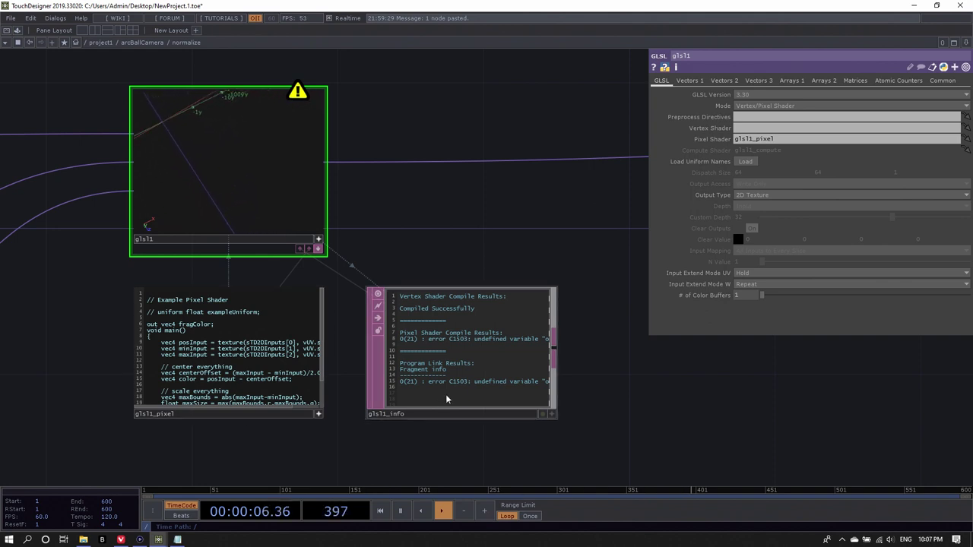
{"action": "scroll", "coordinate": [469, 391], "scroll_direction": "up", "scroll_amount": 2}
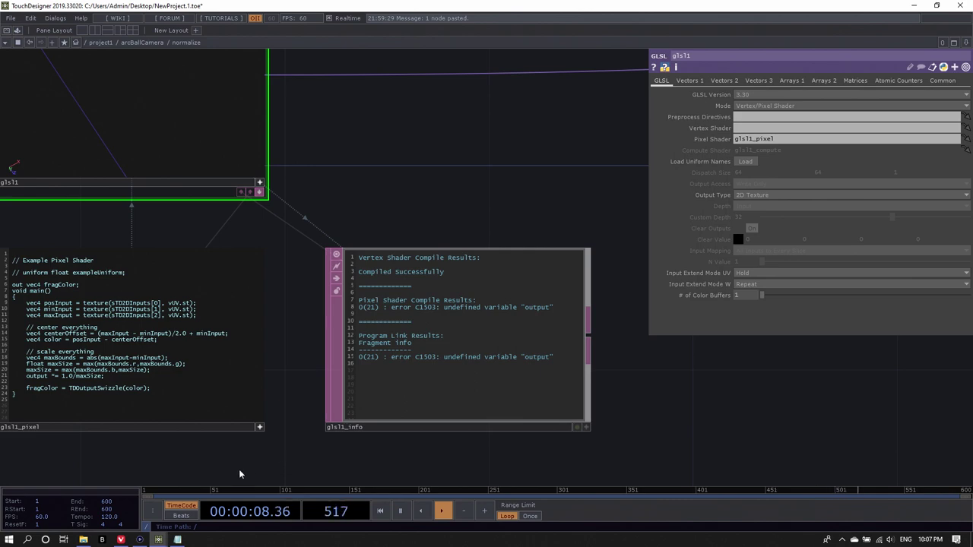
{"action": "left_click_drag", "start_coordinate": [279, 458], "coordinate": [381, 439]}
{"action": "scroll", "coordinate": [96, 352], "scroll_direction": "up", "scroll_amount": 2}
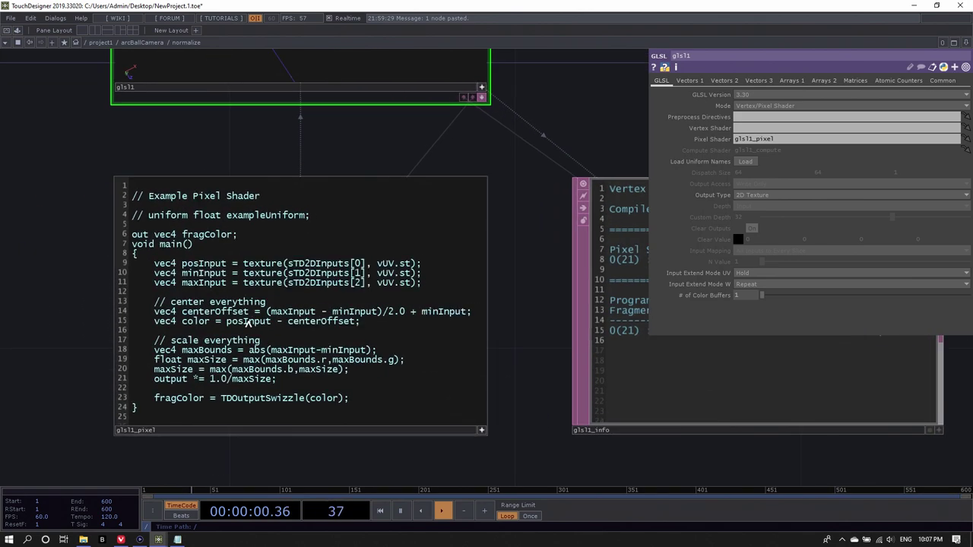
{"action": "left_click_drag", "start_coordinate": [188, 383], "coordinate": [153, 382]}
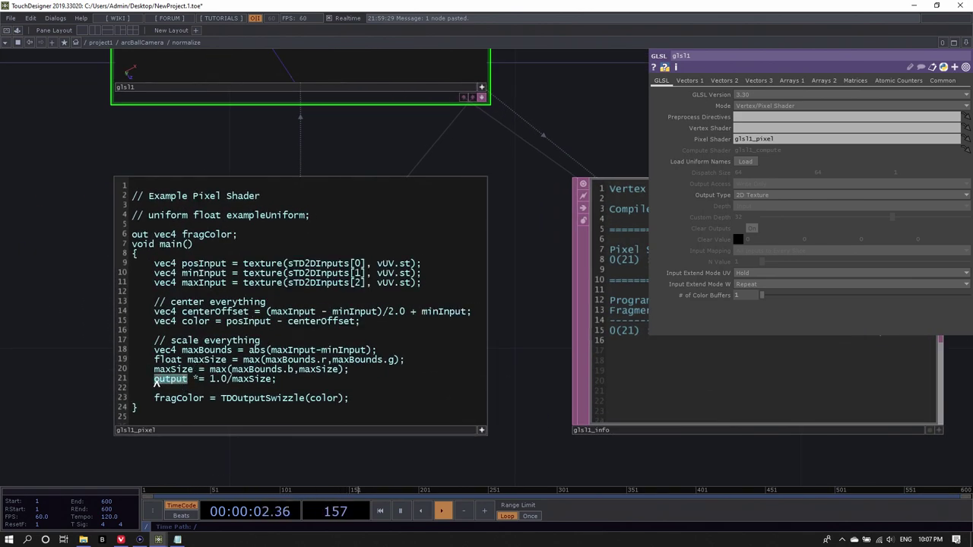
{"action": "type", "text": "color"}
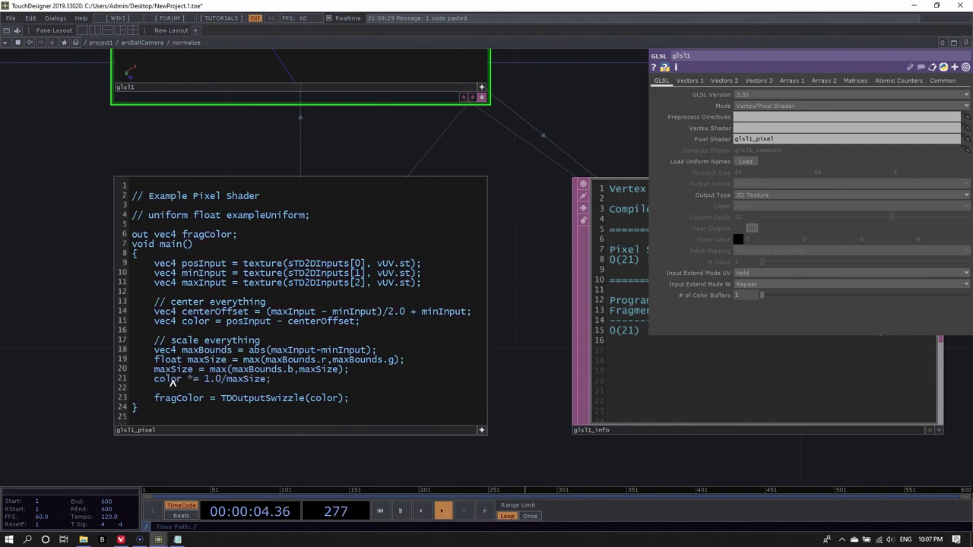
{"action": "left_click", "coordinate": [26, 374]}
Step: Review the compile results in glsl1_info and orbit the glsl1 point cloud to check its scaling
{"action": "scroll", "coordinate": [52, 370], "scroll_direction": "down", "scroll_amount": 2}
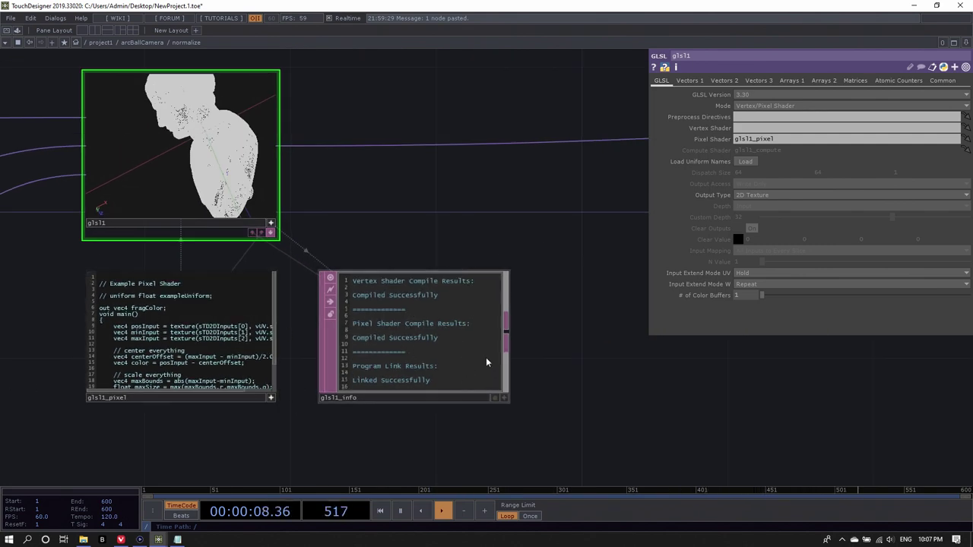
{"action": "scroll", "coordinate": [413, 368], "scroll_direction": "up", "scroll_amount": 1}
{"action": "scroll", "coordinate": [412, 368], "scroll_direction": "up", "scroll_amount": 1}
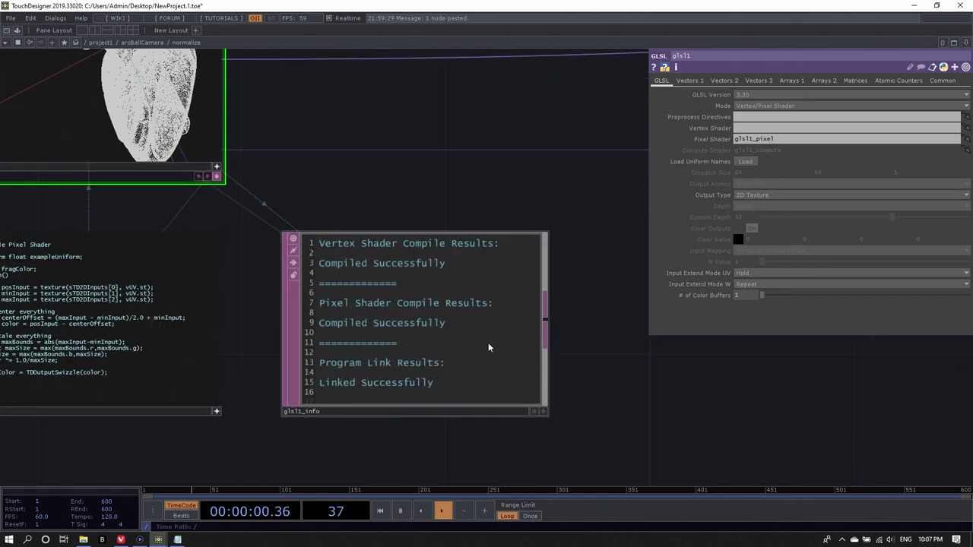
{"action": "scroll", "coordinate": [488, 347], "scroll_direction": "down", "scroll_amount": 2}
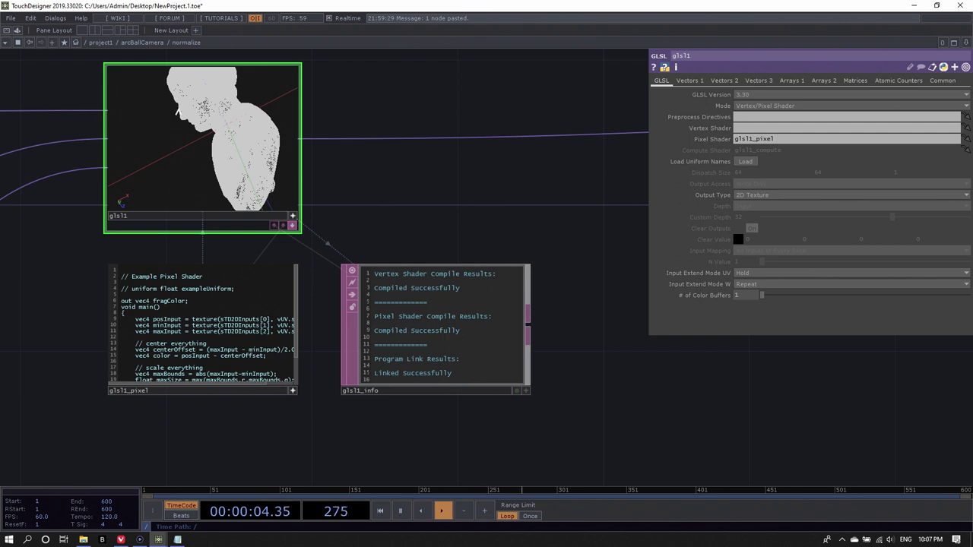
{"action": "left_click_drag", "start_coordinate": [179, 109], "coordinate": [174, 179]}
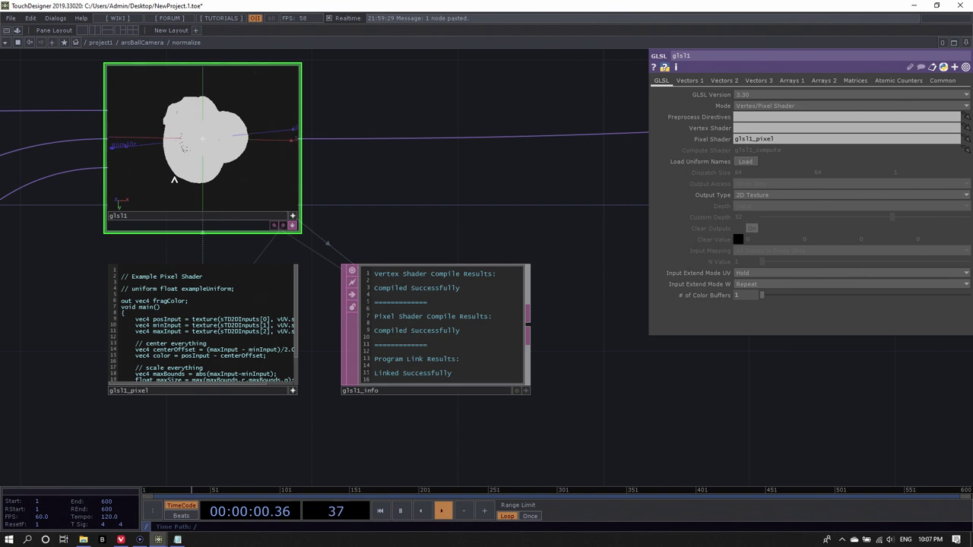
{"action": "left_click", "coordinate": [290, 222]}
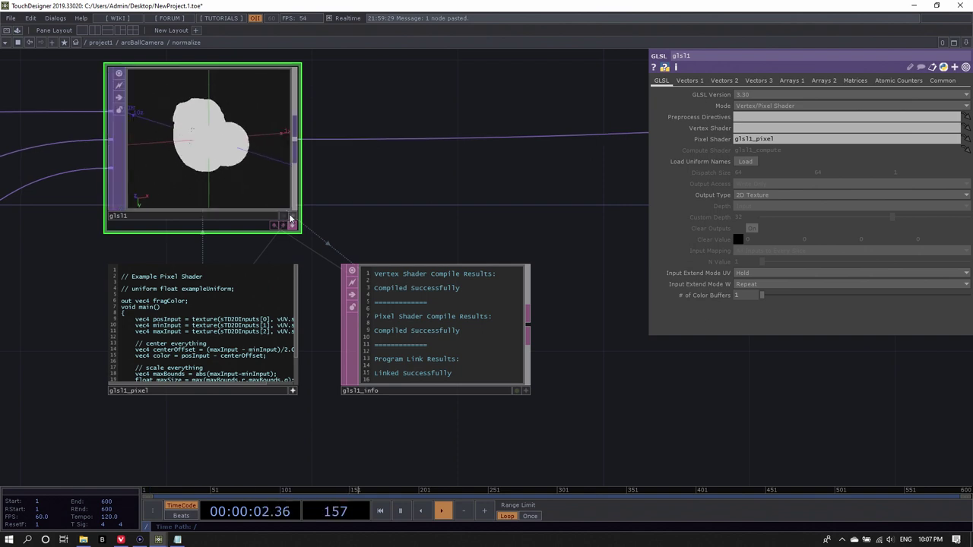
Step: Return to the arcBallCamera network, place the normalize base beside pointfilein1, and shift null_normals and null_uvs farther from their inputs
{"action": "scroll", "coordinate": [251, 190], "scroll_direction": "down", "scroll_amount": 5}
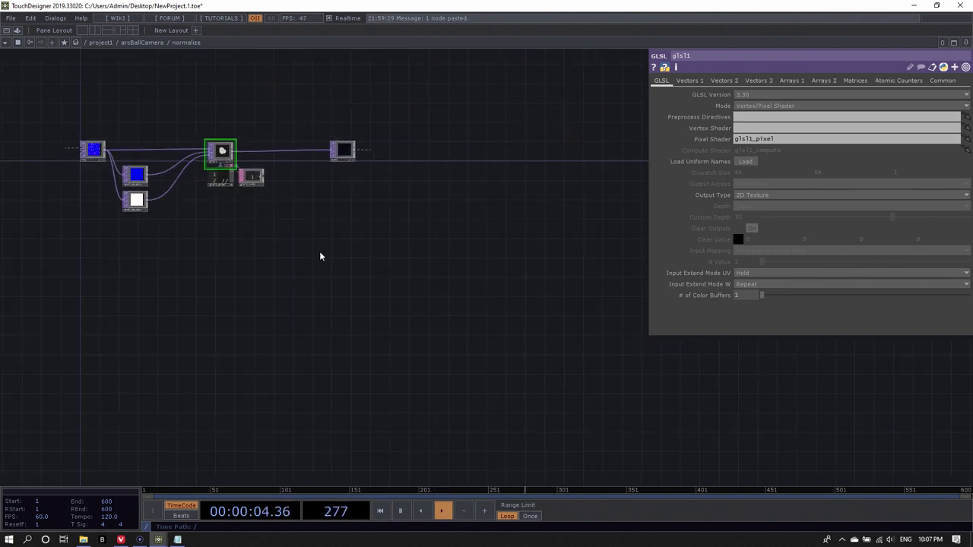
{"action": "scroll", "coordinate": [251, 232], "scroll_direction": "down", "scroll_amount": 4}
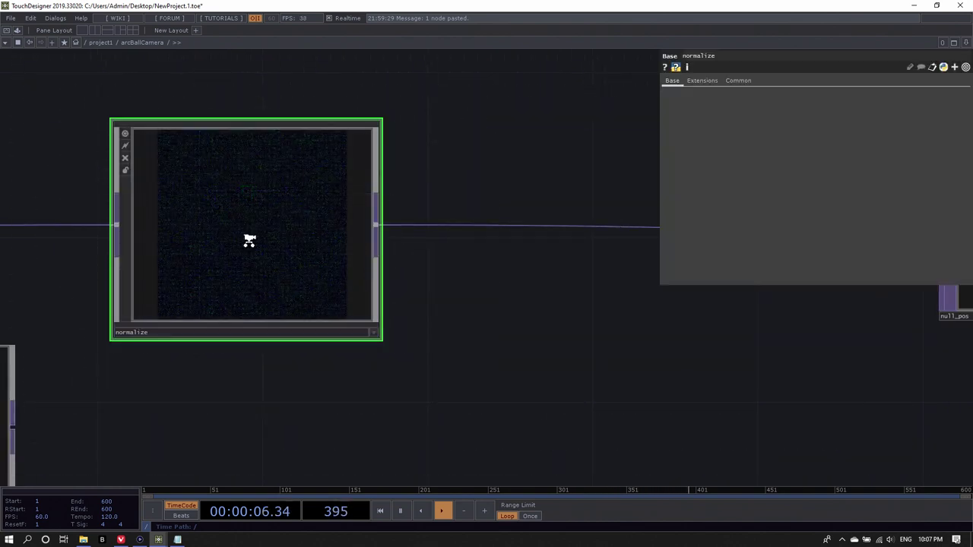
{"action": "scroll", "coordinate": [249, 241], "scroll_direction": "down", "scroll_amount": 4}
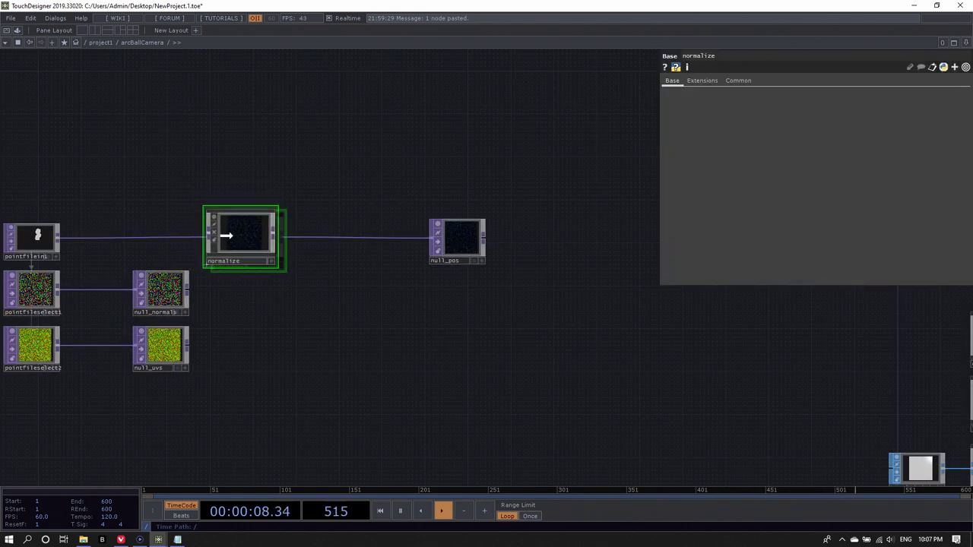
{"action": "left_click_drag", "start_coordinate": [226, 236], "coordinate": [100, 241]}
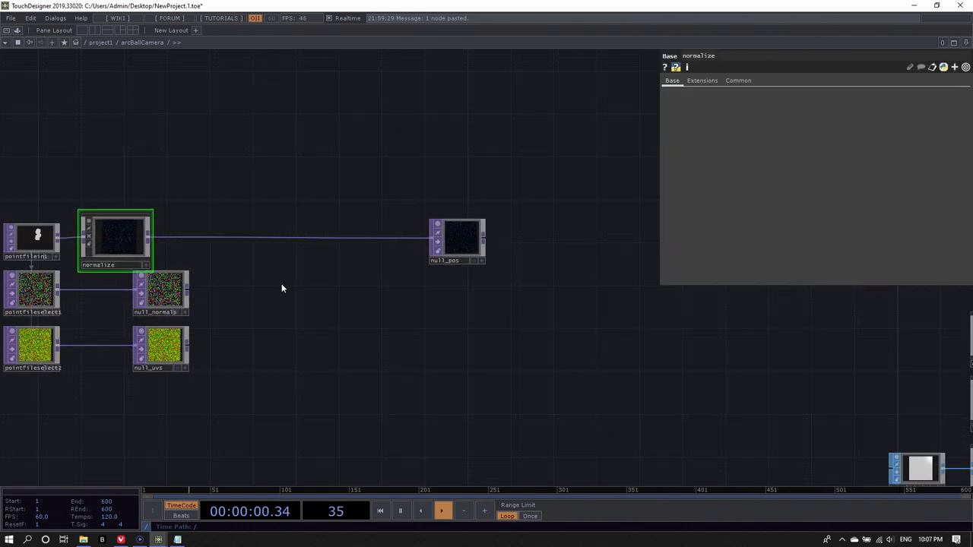
{"action": "left_click_drag", "start_coordinate": [219, 294], "coordinate": [115, 356]}
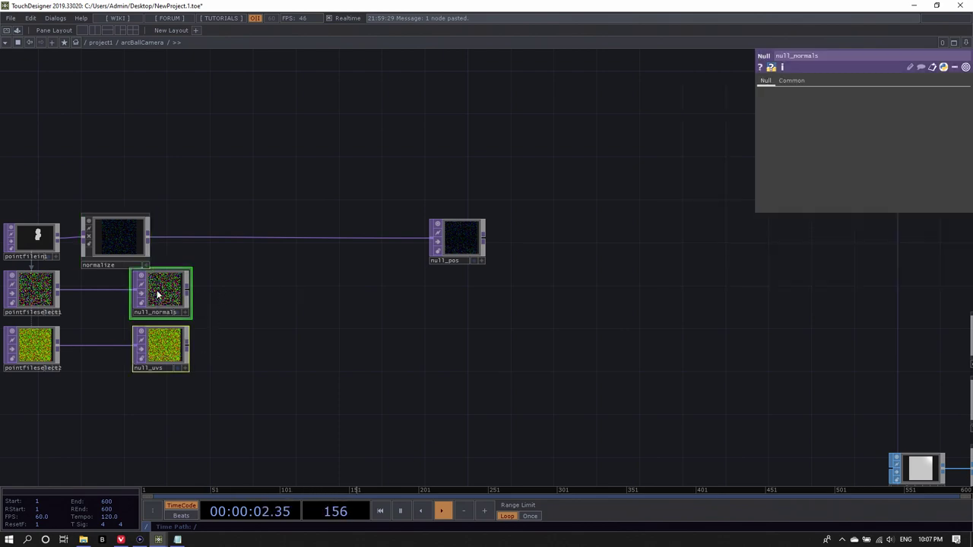
{"action": "left_click_drag", "start_coordinate": [157, 295], "coordinate": [207, 295]}
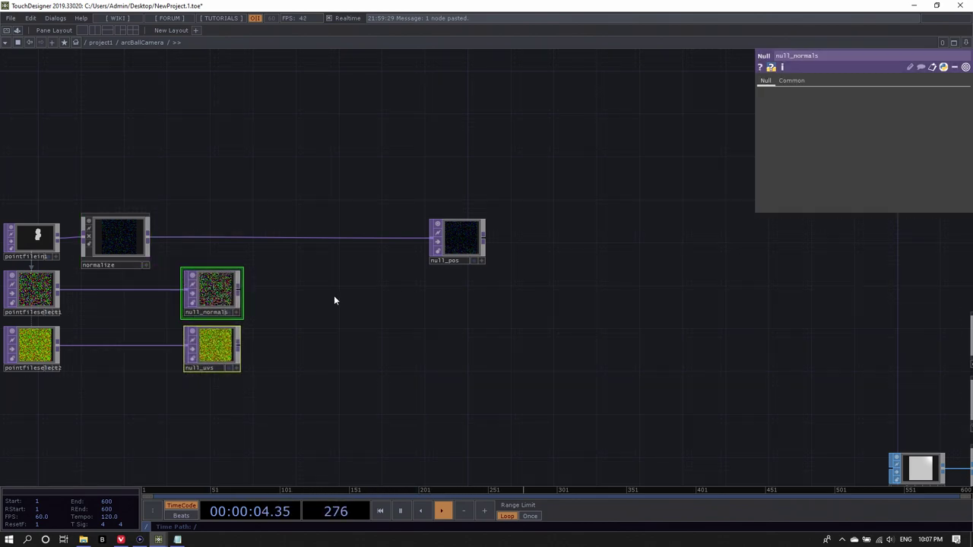
Step: Move the whole render setup, from moviefilein1, box1, cam1 and light1 through to bg, closer to null_pos
{"action": "scroll", "coordinate": [103, 237], "scroll_direction": "up", "scroll_amount": 5}
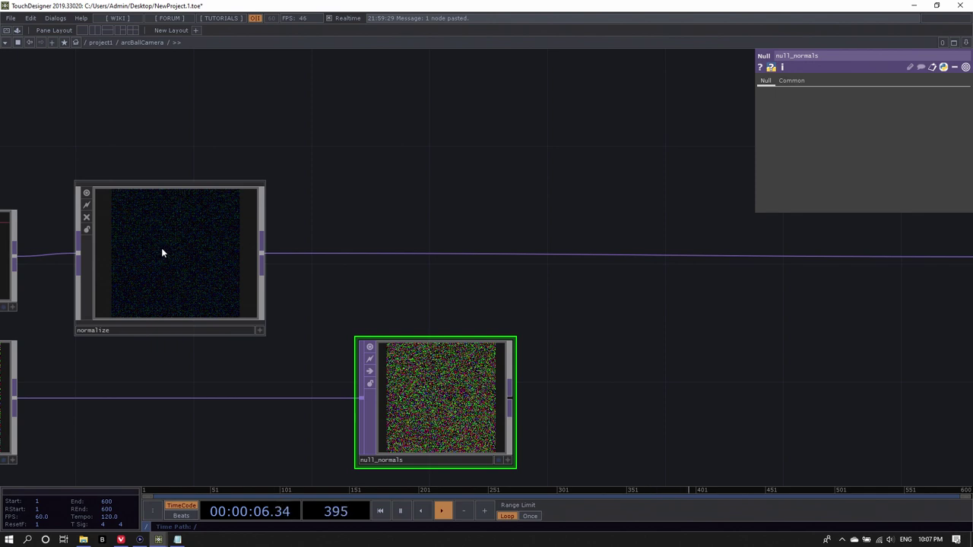
{"action": "left_click", "coordinate": [162, 253]}
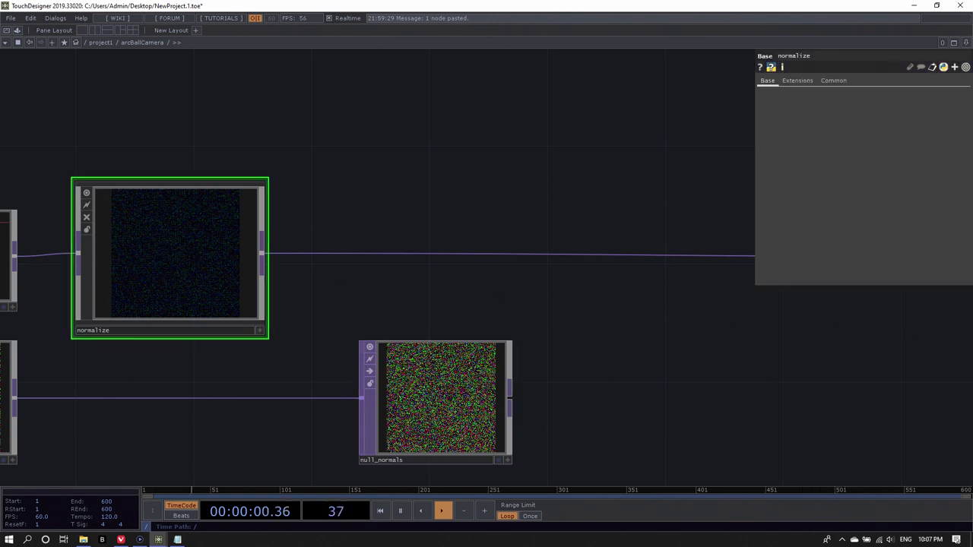
{"action": "key", "text": "h"}
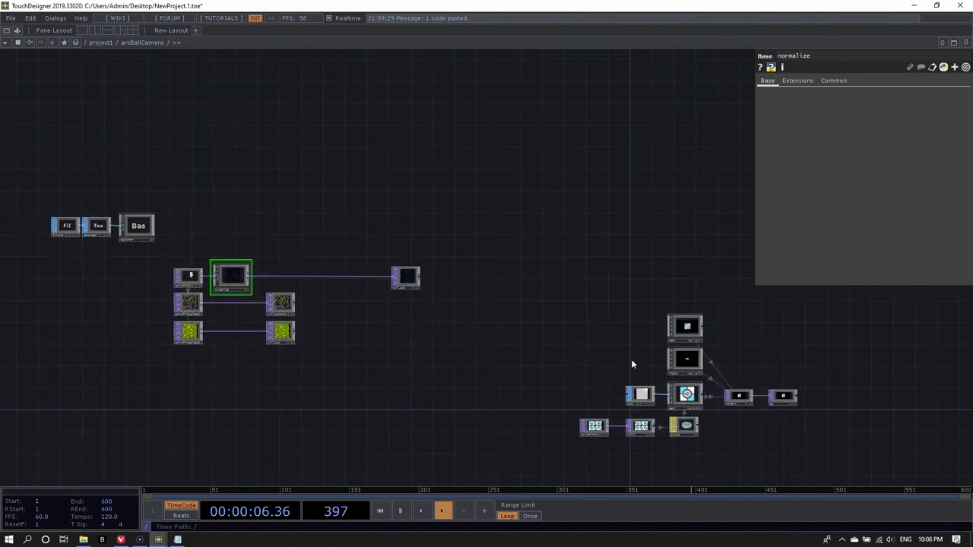
{"action": "scroll", "coordinate": [654, 368], "scroll_direction": "up", "scroll_amount": 5}
{"action": "scroll", "coordinate": [655, 365], "scroll_direction": "down", "scroll_amount": 4}
{"action": "scroll", "coordinate": [669, 380], "scroll_direction": "up", "scroll_amount": 3}
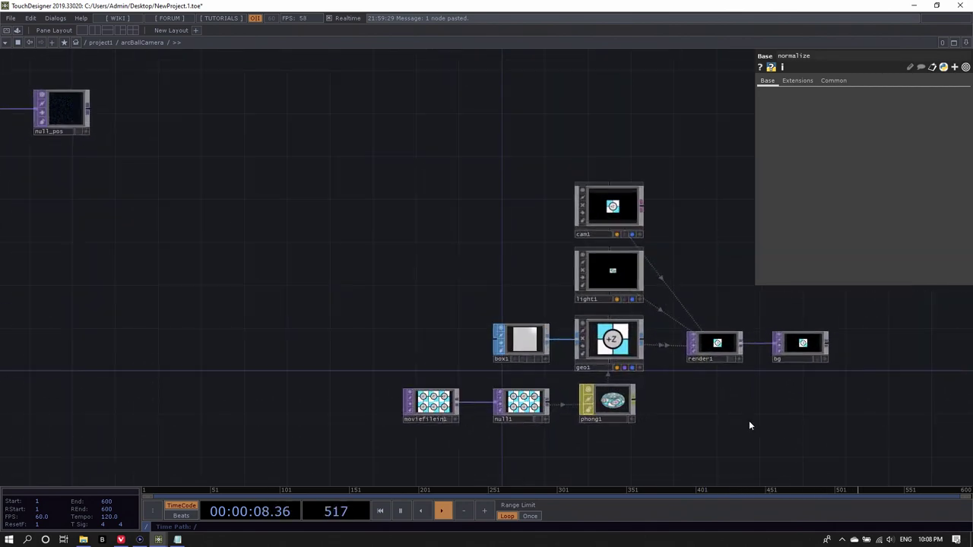
{"action": "left_click_drag", "start_coordinate": [831, 418], "coordinate": [369, 180]}
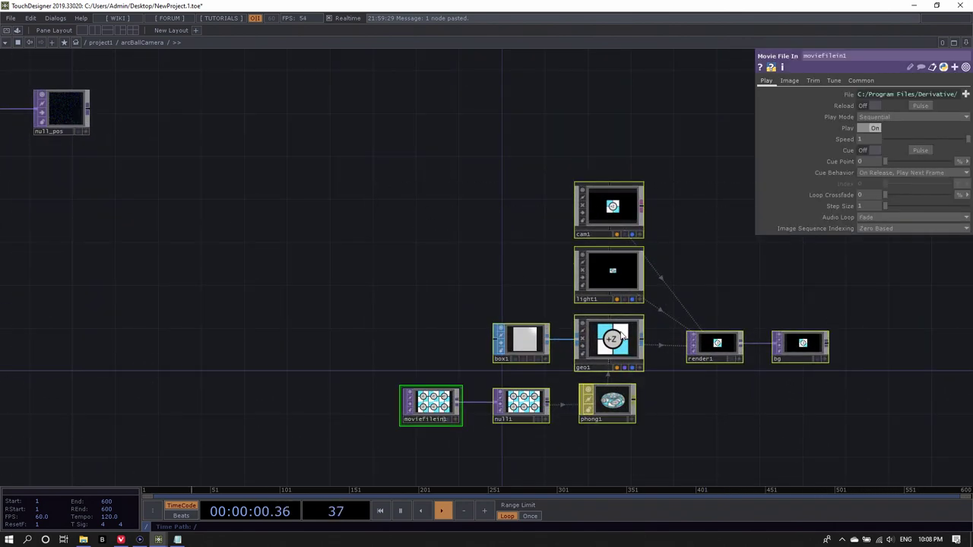
{"action": "left_click_drag", "start_coordinate": [593, 323], "coordinate": [441, 207]}
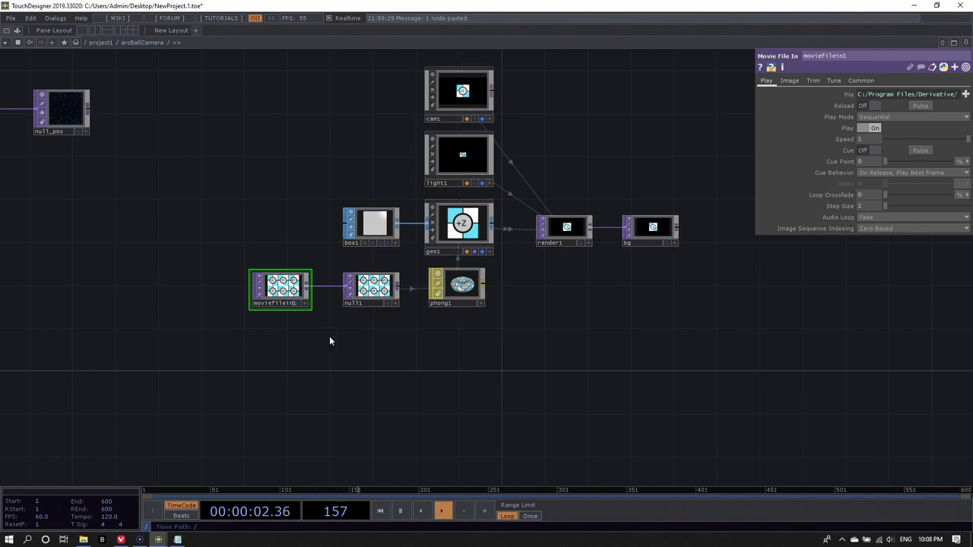
Step: Delete the box1 operator that feeds geo1
{"action": "left_click_drag", "start_coordinate": [329, 336], "coordinate": [368, 377]}
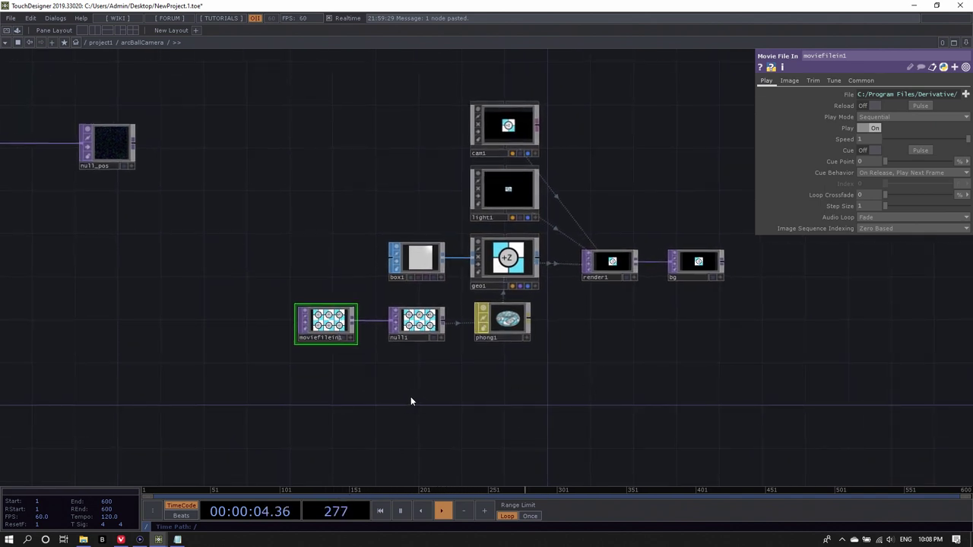
{"action": "left_click_drag", "start_coordinate": [411, 401], "coordinate": [490, 411]}
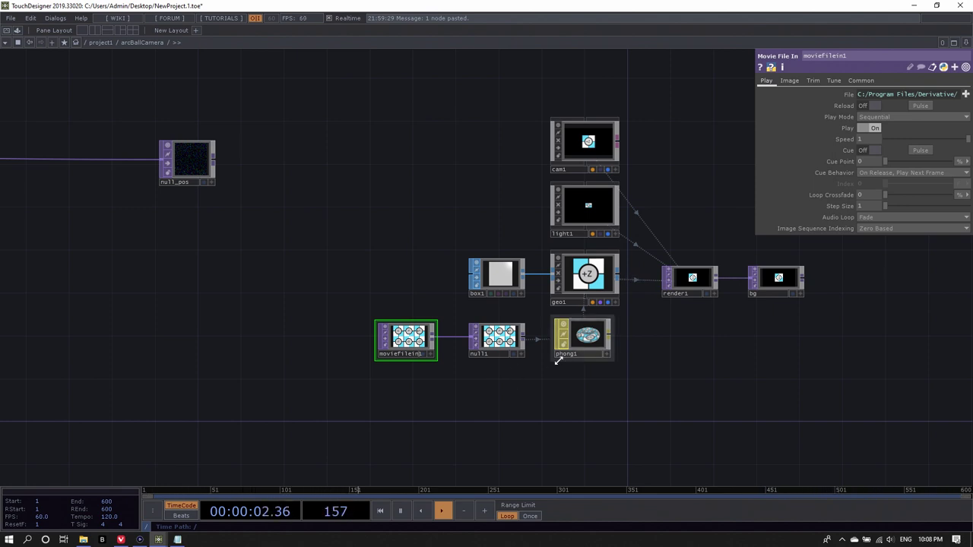
{"action": "left_click", "coordinate": [499, 273]}
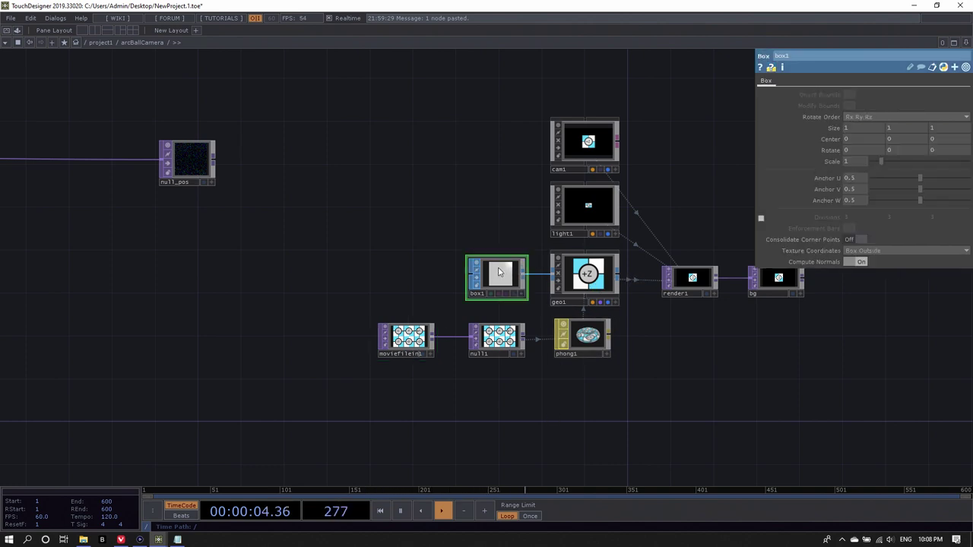
{"action": "key", "text": "Delete"}
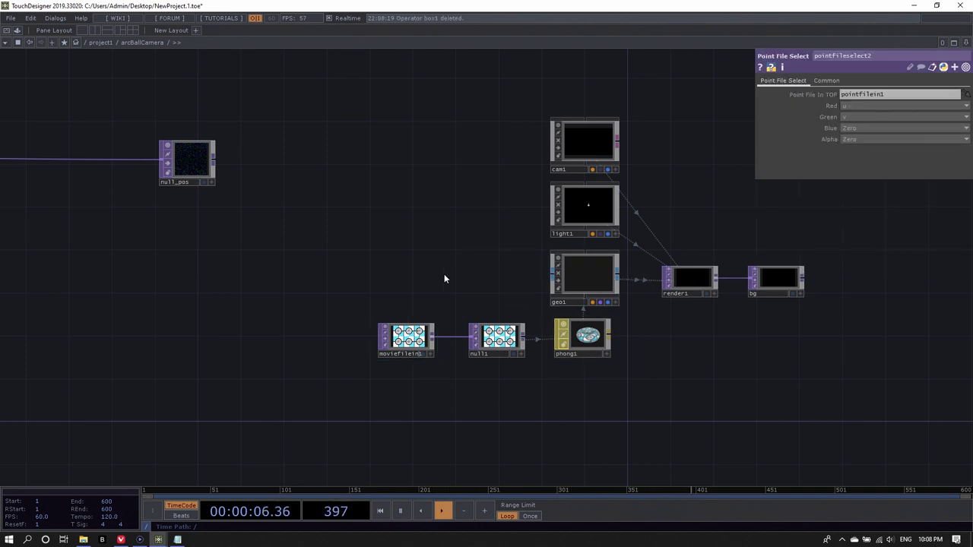
Step: Add a Rectangle SOP above null1 and connect its output to geo1's input
{"action": "key", "text": "Tab"}
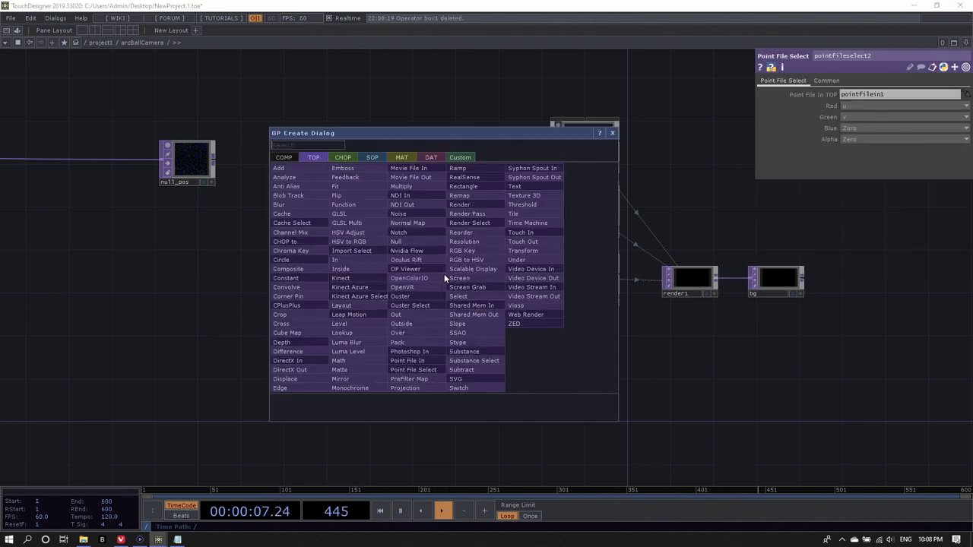
{"action": "left_click", "coordinate": [370, 157]}
{"action": "type", "text": "rece"}
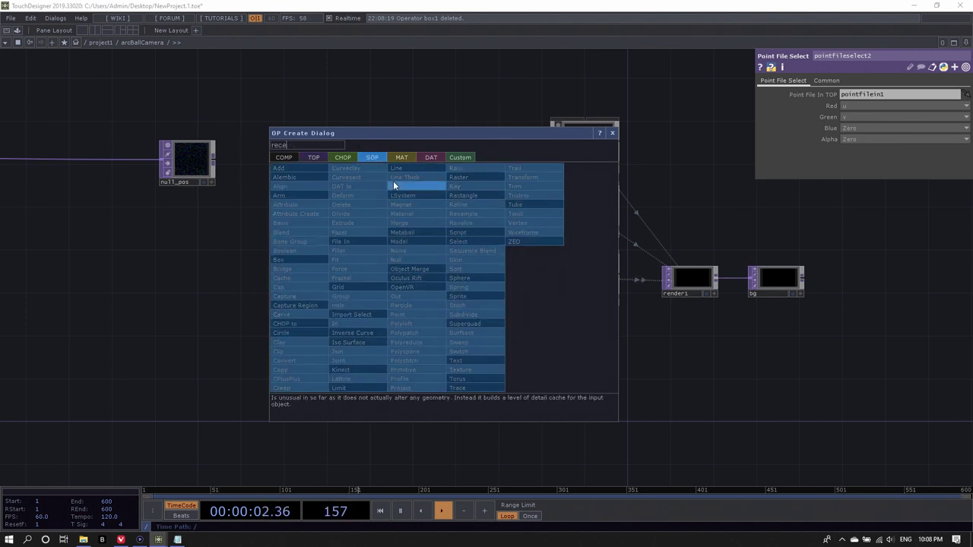
{"action": "left_click", "coordinate": [472, 196]}
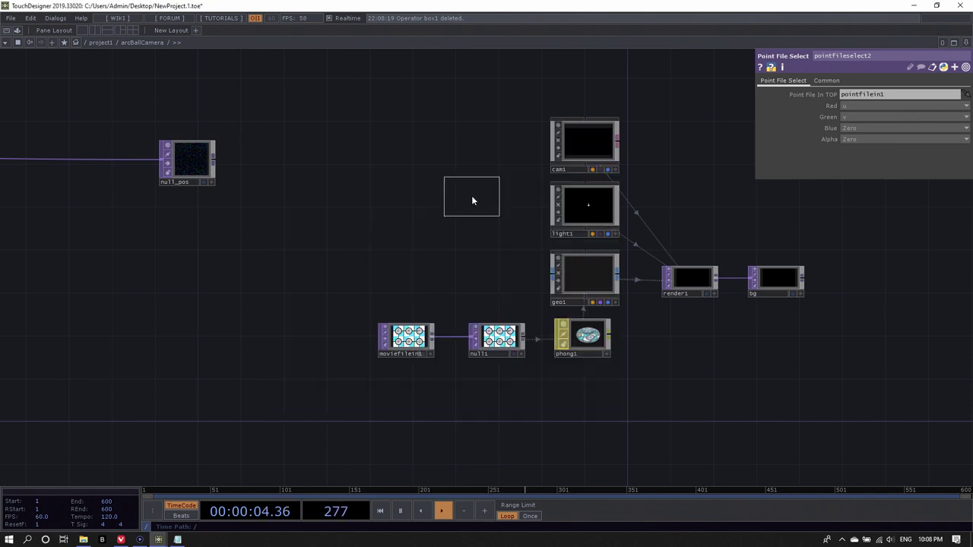
{"action": "left_click", "coordinate": [500, 280]}
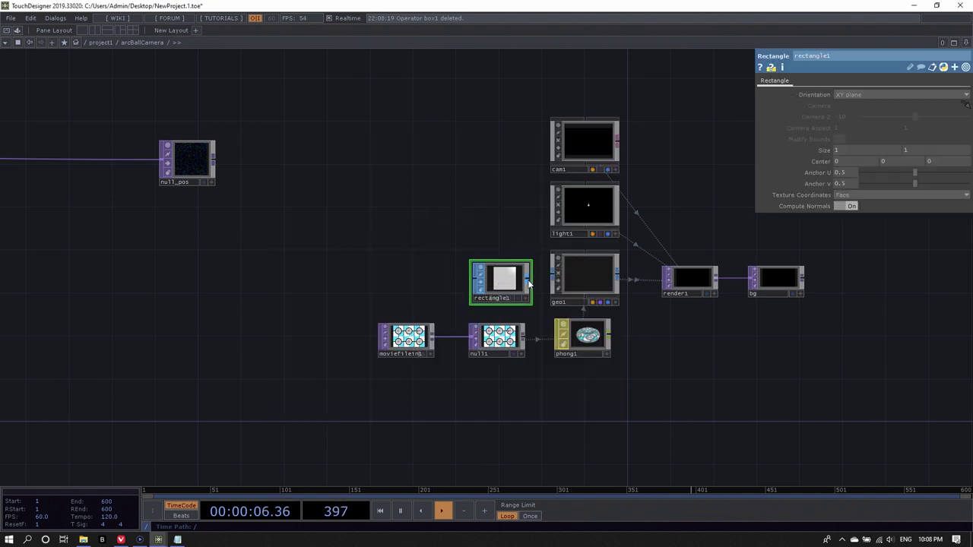
{"action": "left_click_drag", "start_coordinate": [529, 283], "coordinate": [552, 275]}
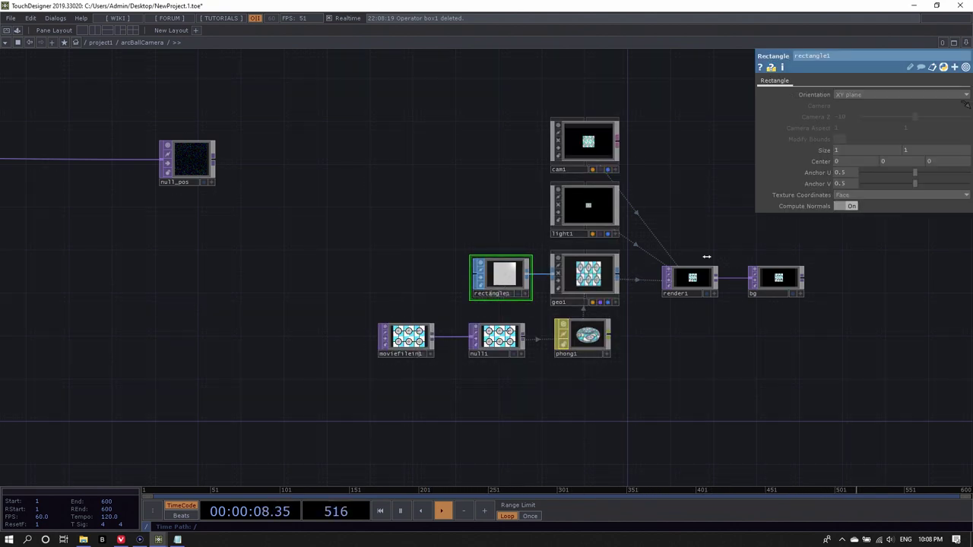
Step: Set rectangle1's size to 0.01 by 0.01
{"action": "middle_click", "coordinate": [191, 173]}
{"action": "mouse_move", "coordinate": [826, 149]}
{"action": "middle_mouse_down"}
{"action": "mouse_move", "coordinate": [822, 162]}
{"action": "mouse_move", "coordinate": [823, 137]}
{"action": "middle_mouse_up"}
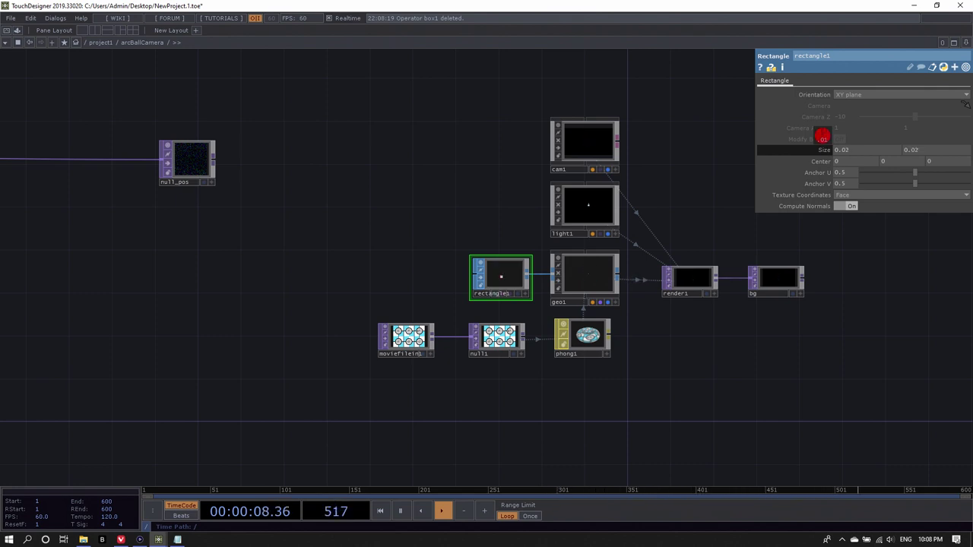
{"action": "middle_click_drag", "start_coordinate": [822, 136], "coordinate": [822, 137]}
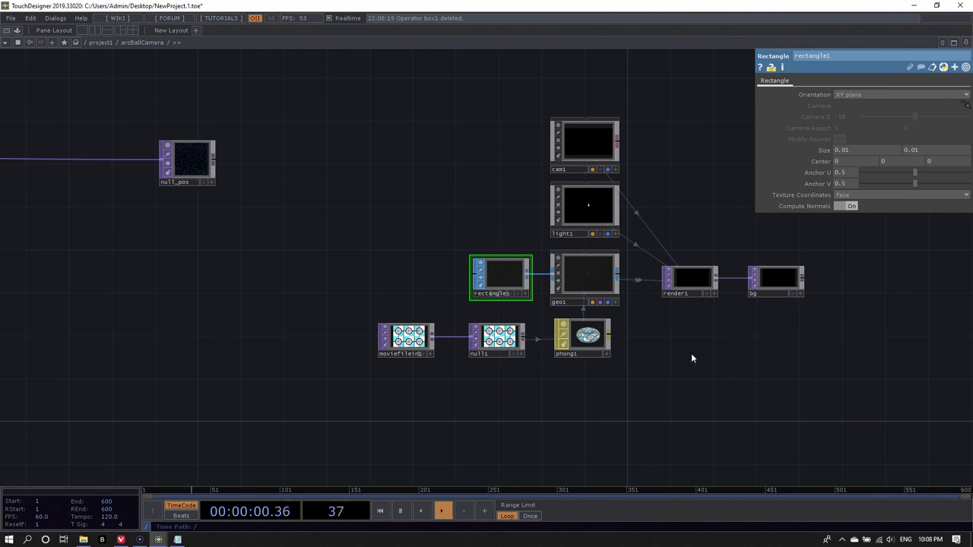
Step: Turn on instancing for geo1 and assign null_pos as its Translate OP
{"action": "left_click", "coordinate": [572, 267]}
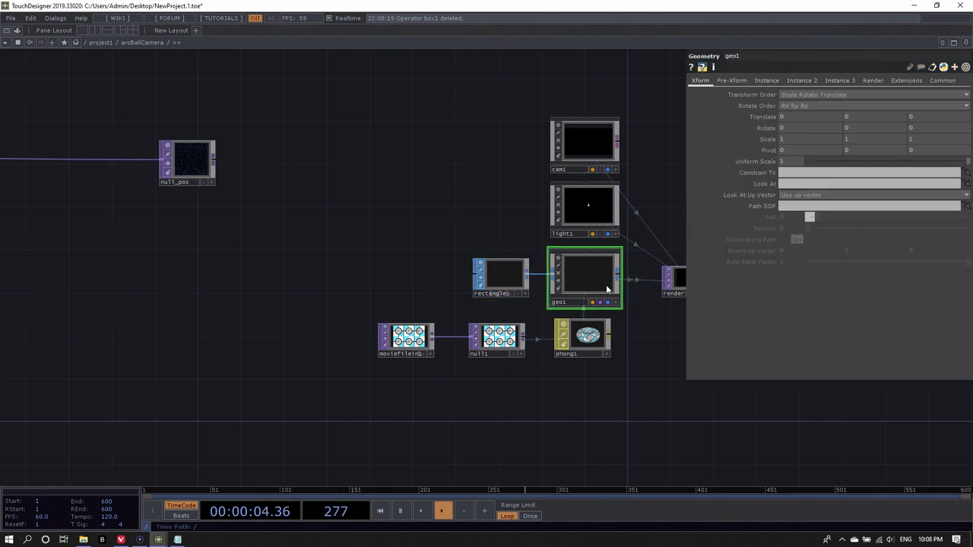
{"action": "left_click", "coordinate": [767, 81]}
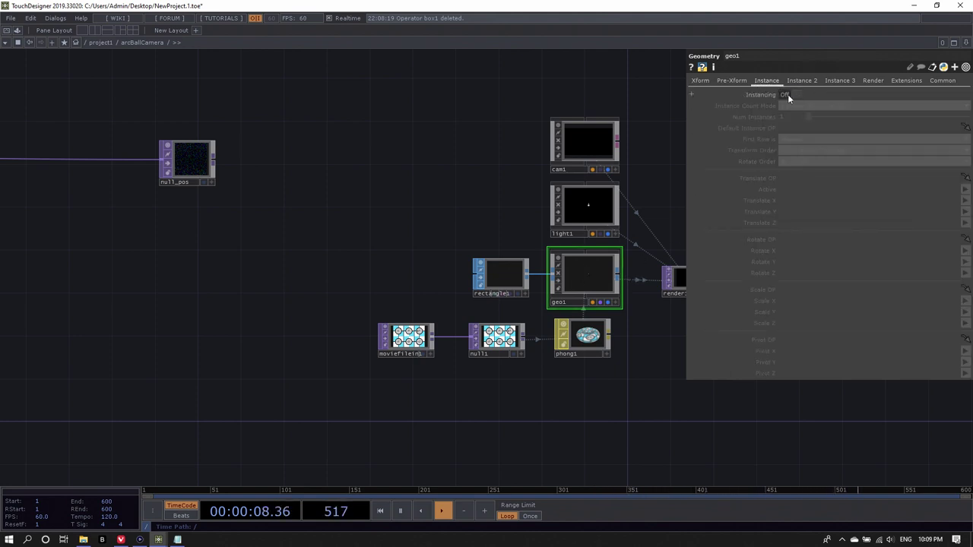
{"action": "left_click", "coordinate": [788, 94]}
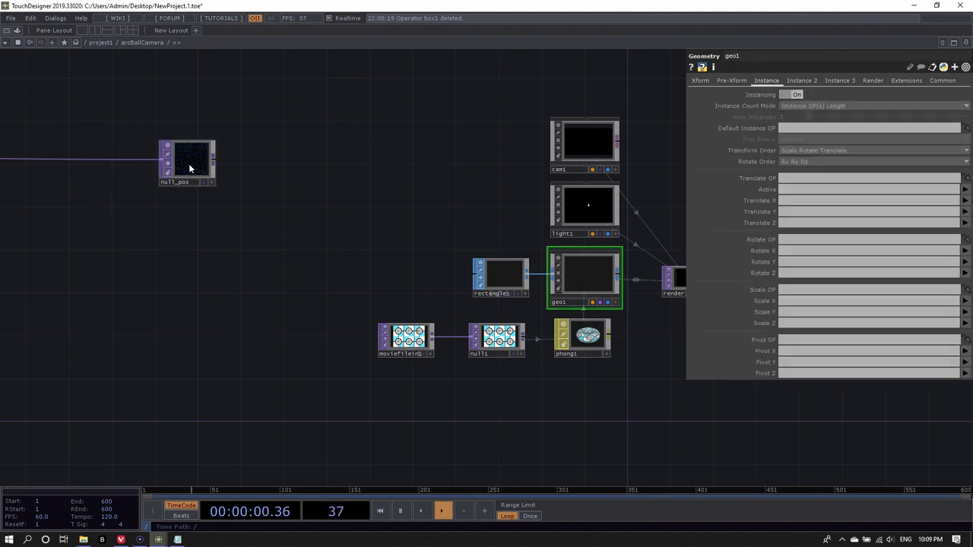
{"action": "left_click_drag", "start_coordinate": [190, 168], "coordinate": [811, 179]}
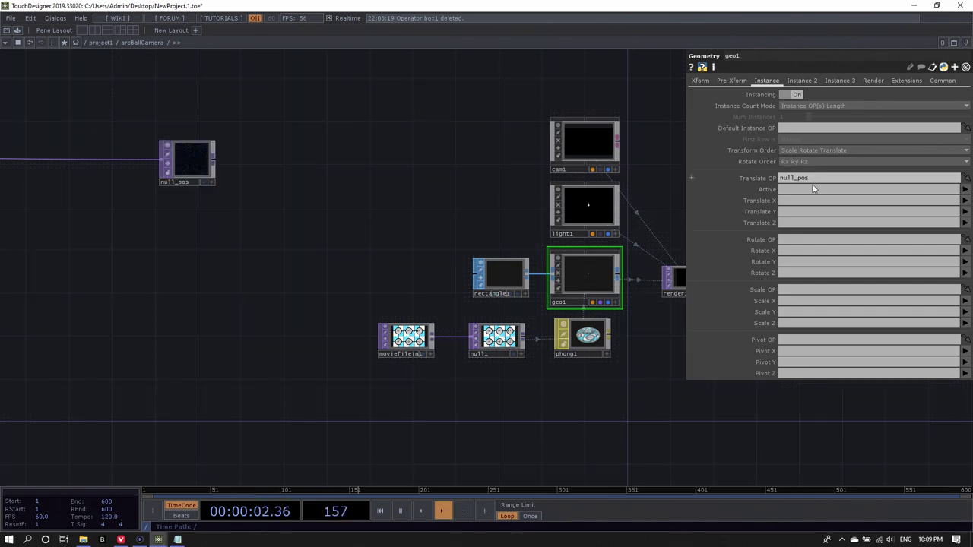
Step: Map geo1's instance Translate X, Y and Z to the r, g and b channels
{"action": "left_click", "coordinate": [966, 201]}
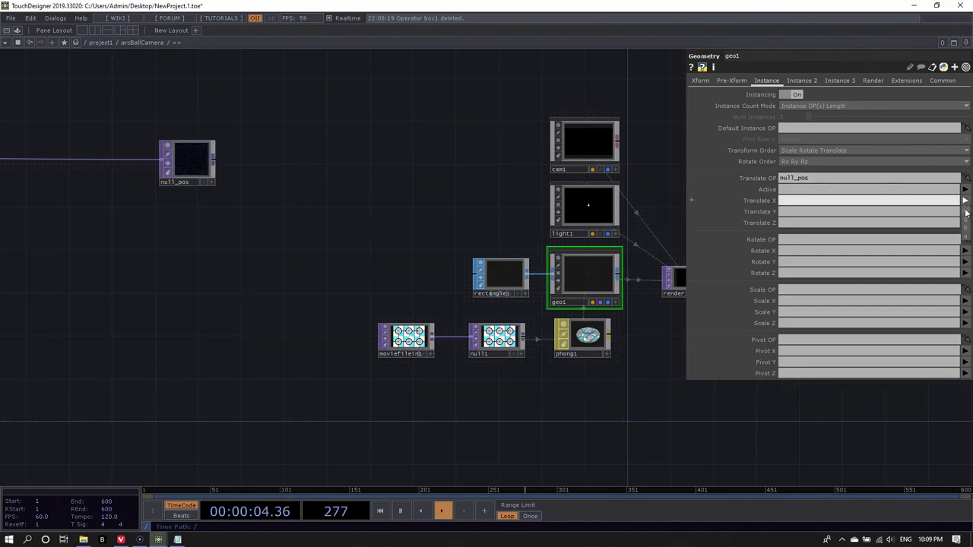
{"action": "left_click", "coordinate": [966, 210]}
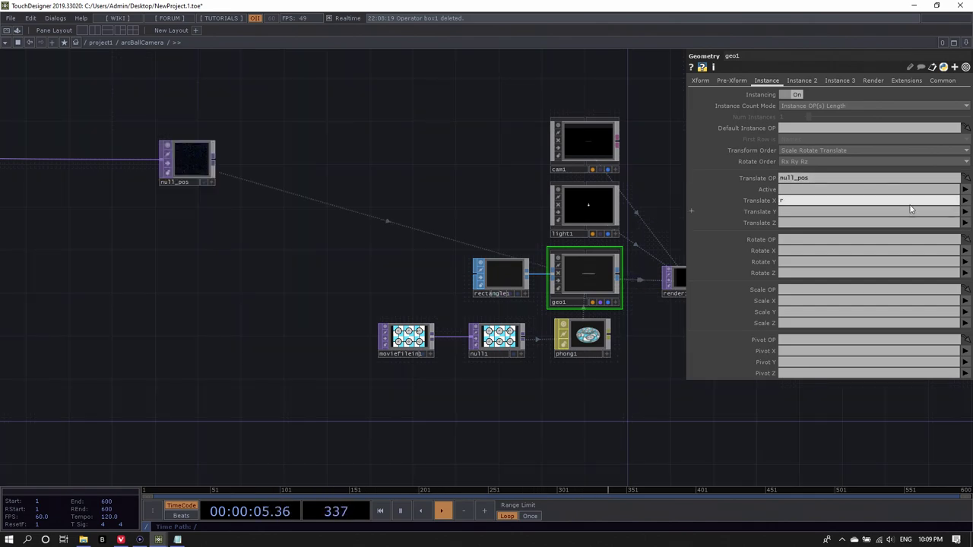
{"action": "left_click", "coordinate": [965, 211]}
{"action": "left_click", "coordinate": [966, 233]}
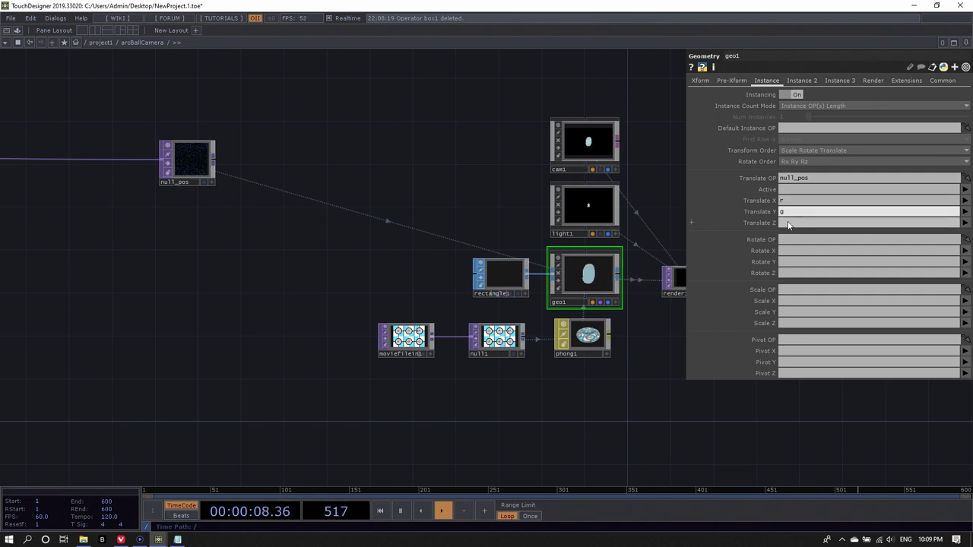
{"action": "left_click", "coordinate": [966, 222]}
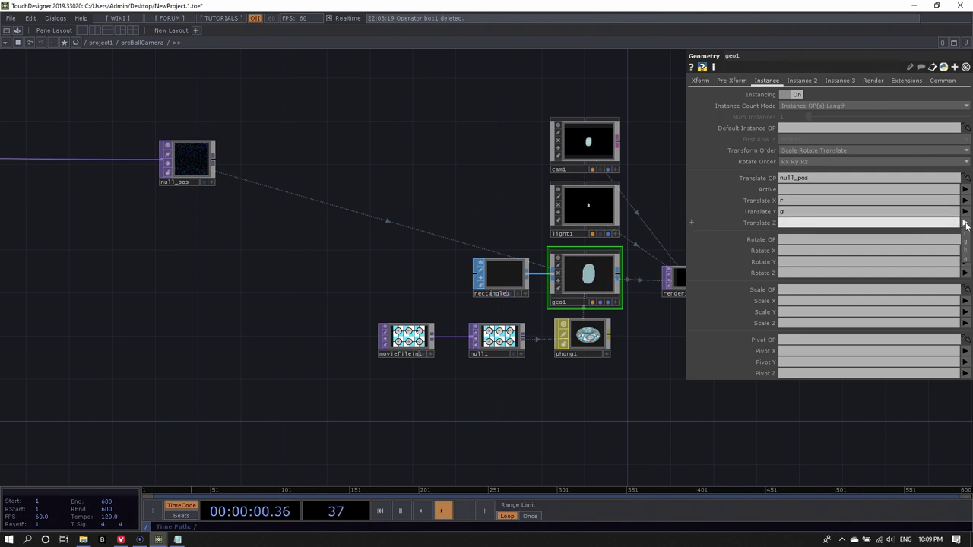
{"action": "left_click", "coordinate": [966, 248]}
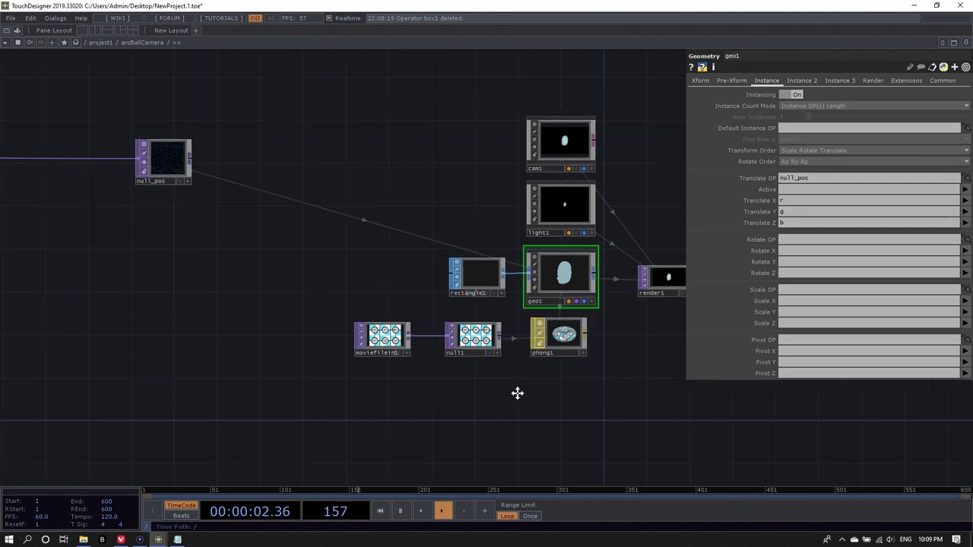
Step: Clear the null1 reference from phong1's Color Map
{"action": "scroll", "coordinate": [590, 274], "scroll_direction": "up", "scroll_amount": 5}
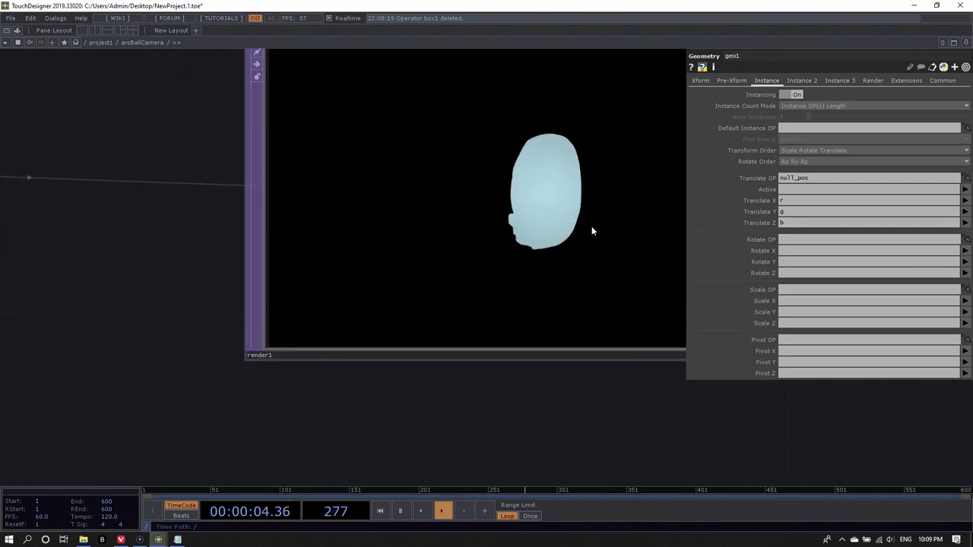
{"action": "scroll", "coordinate": [591, 226], "scroll_direction": "down", "scroll_amount": 5}
{"action": "left_click_drag", "start_coordinate": [558, 336], "coordinate": [600, 335]}
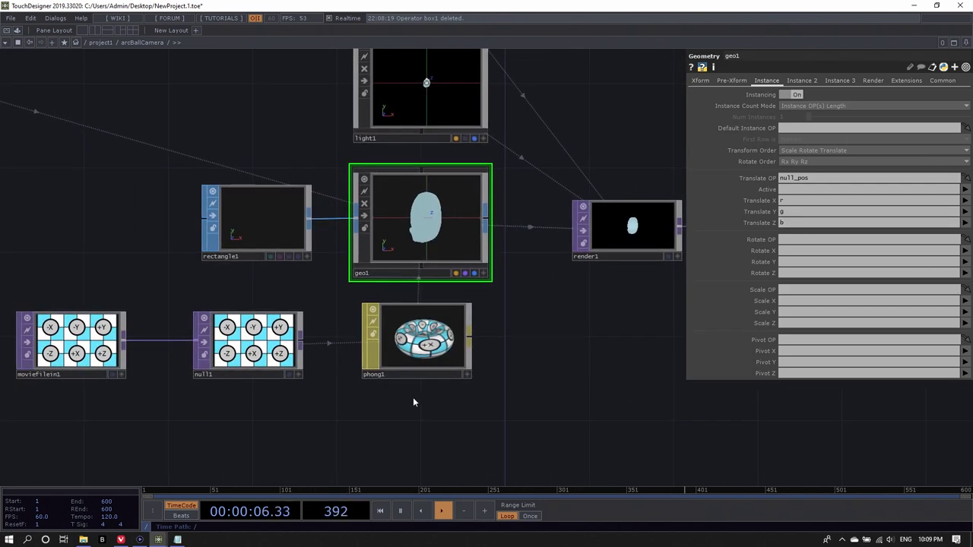
{"action": "left_click_drag", "start_coordinate": [433, 392], "coordinate": [589, 380]}
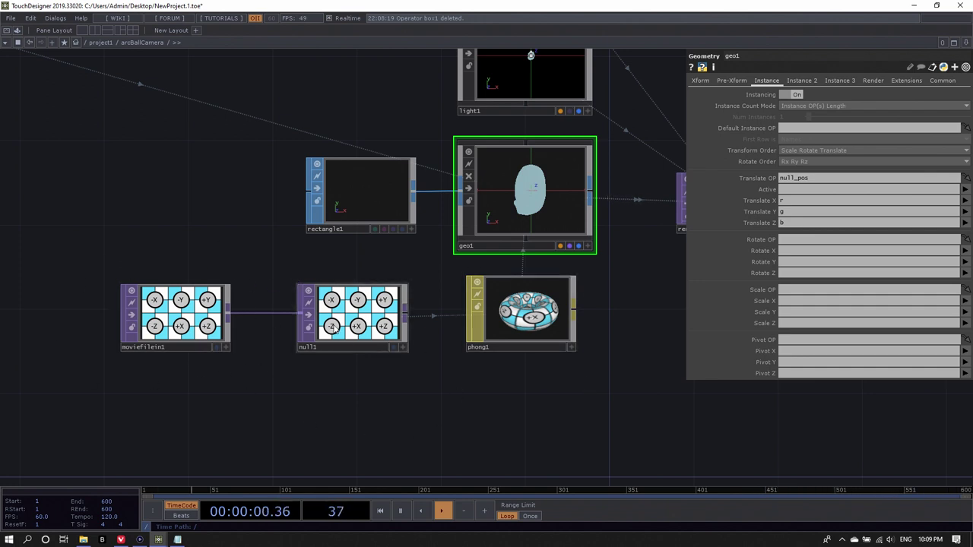
{"action": "left_click", "coordinate": [518, 319]}
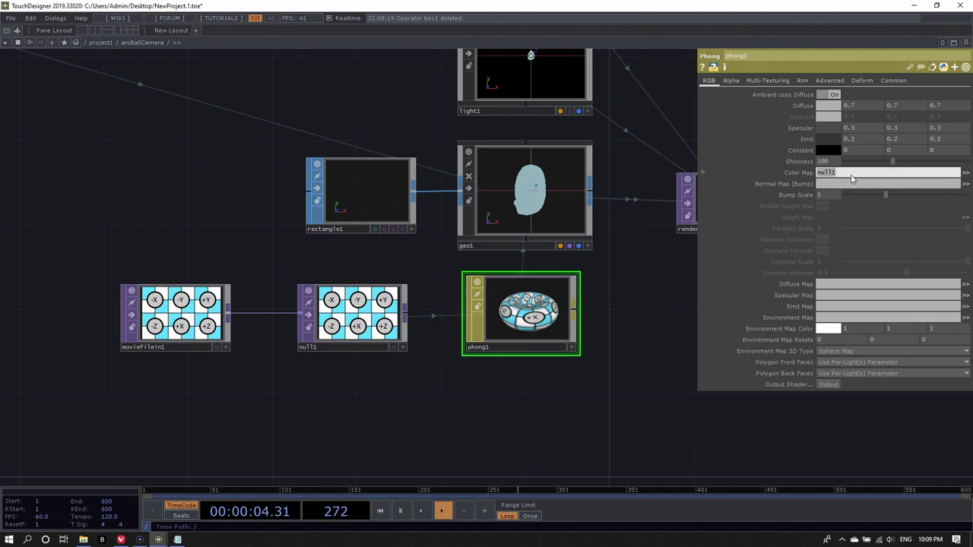
{"action": "key", "text": "BackSpace"}
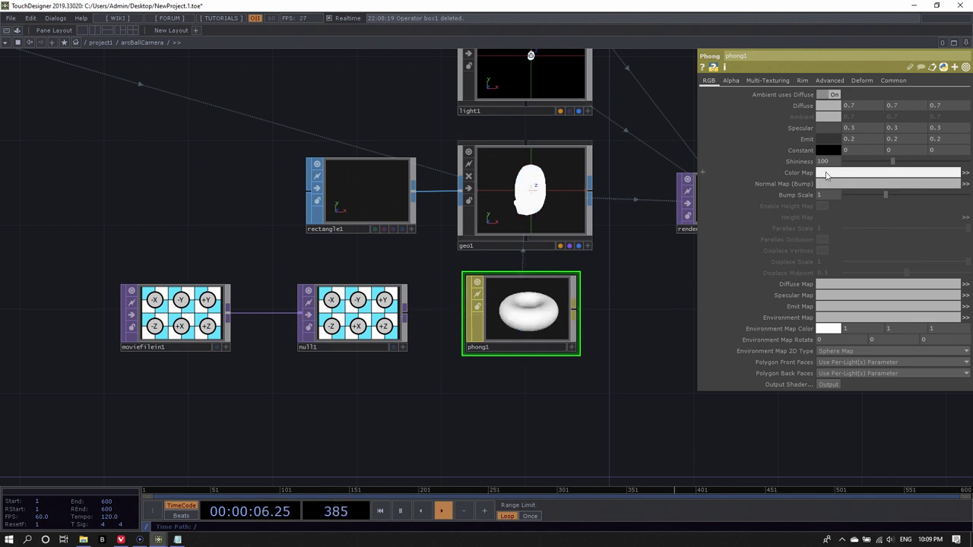
Step: Delete the unused moviefilein1 and null1 operators
{"action": "left_click_drag", "start_coordinate": [569, 379], "coordinate": [486, 352]}
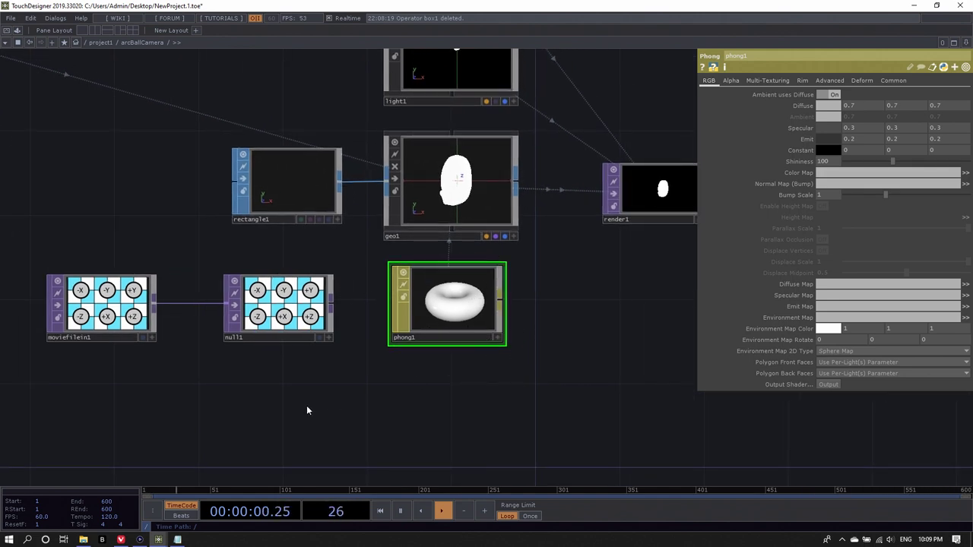
{"action": "left_click_drag", "start_coordinate": [306, 407], "coordinate": [367, 404]}
{"action": "right_click_drag", "start_coordinate": [355, 374], "coordinate": [168, 271]}
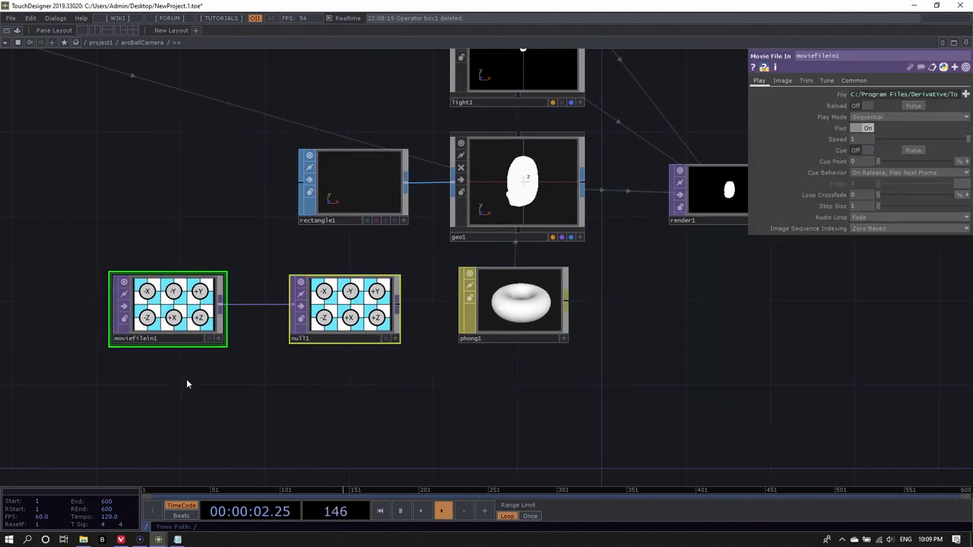
{"action": "key", "text": "Delete"}
Step: Examine the shape and shading of the instanced point cloud in render1's output
{"action": "scroll", "coordinate": [365, 331], "scroll_direction": "down", "scroll_amount": 4}
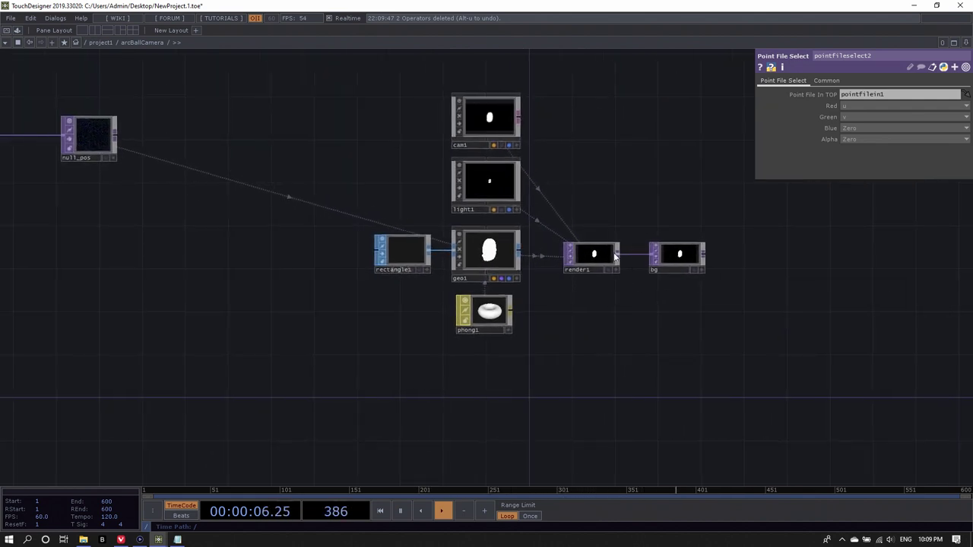
{"action": "scroll", "coordinate": [580, 266], "scroll_direction": "up", "scroll_amount": 8}
{"action": "scroll", "coordinate": [406, 267], "scroll_direction": "down", "scroll_amount": 3}
{"action": "scroll", "coordinate": [406, 267], "scroll_direction": "down", "scroll_amount": 5}
{"action": "scroll", "coordinate": [596, 347], "scroll_direction": "up", "scroll_amount": 1}
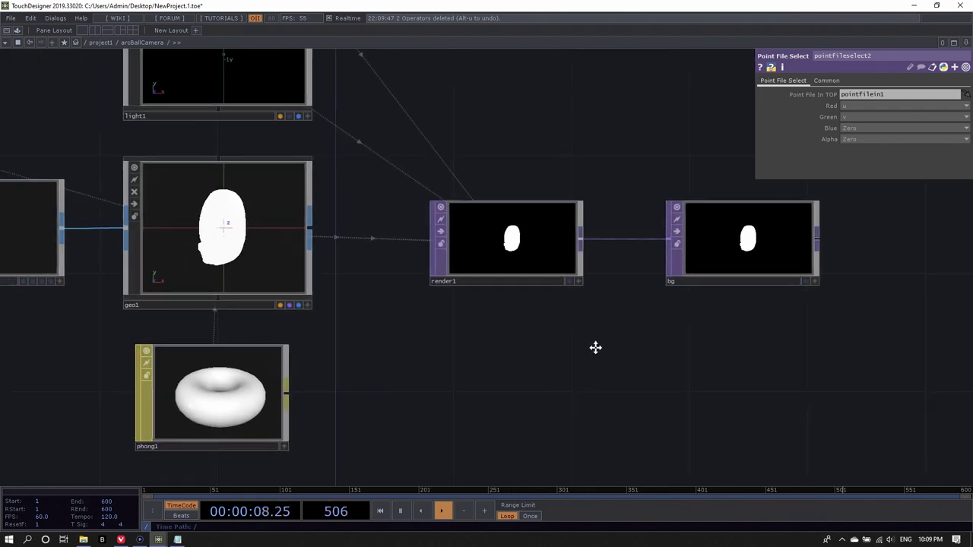
{"action": "left_click_drag", "start_coordinate": [343, 317], "coordinate": [526, 304]}
{"action": "scroll", "coordinate": [781, 270], "scroll_direction": "up", "scroll_amount": 8}
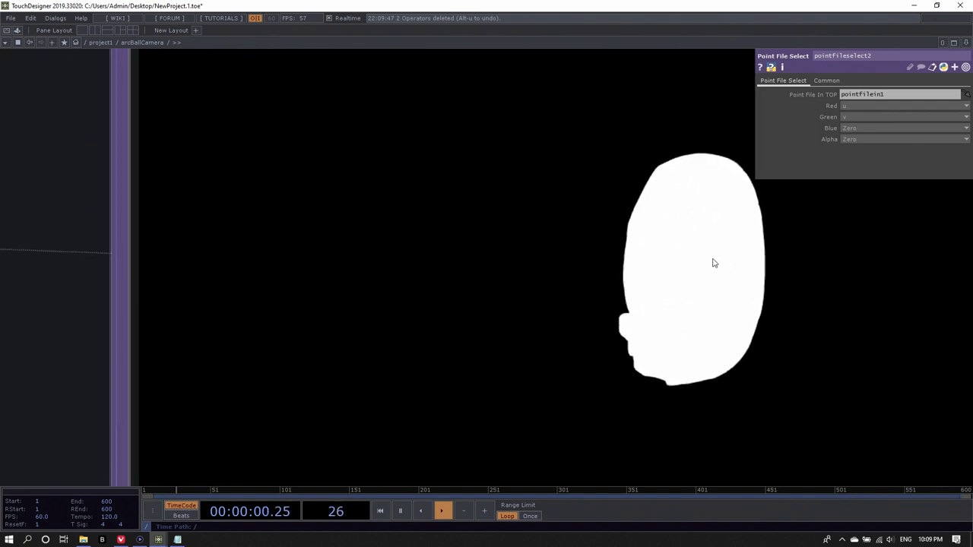
{"action": "scroll", "coordinate": [715, 261], "scroll_direction": "down", "scroll_amount": 10}
Step: Display null_pos as points in its viewer and orbit the point cloud to inspect its shape
{"action": "left_click_drag", "start_coordinate": [277, 309], "coordinate": [387, 210]}
{"action": "scroll", "coordinate": [376, 228], "scroll_direction": "up", "scroll_amount": 4}
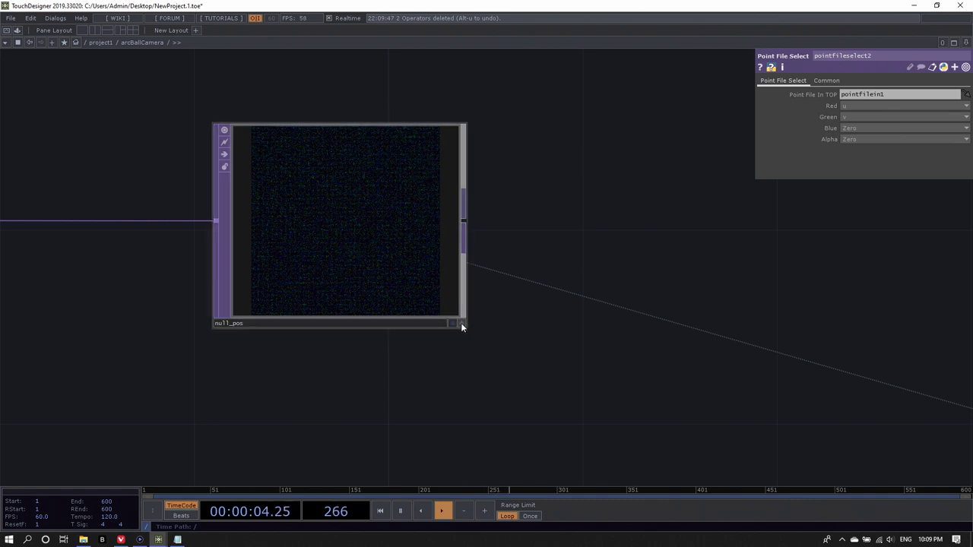
{"action": "left_click", "coordinate": [461, 323]}
{"action": "right_click", "coordinate": [285, 222]}
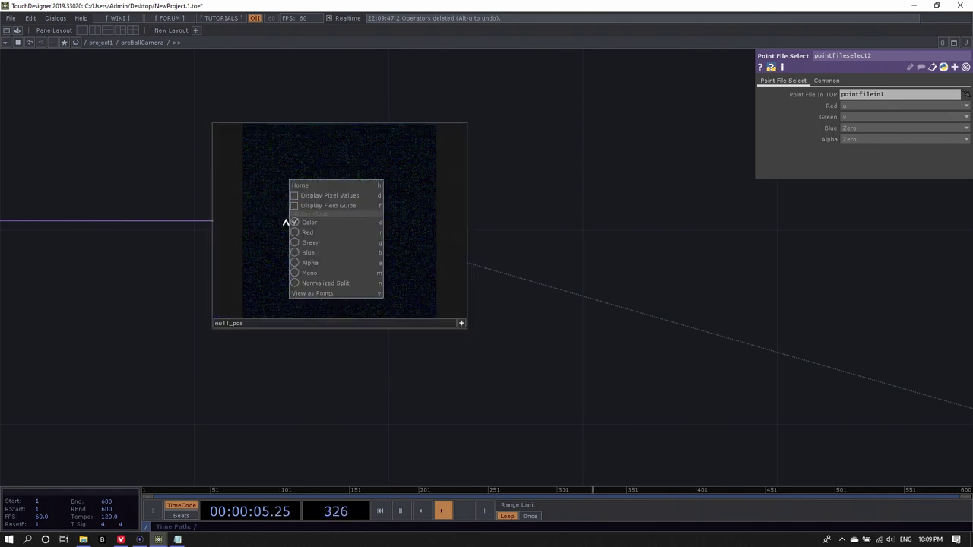
{"action": "left_click", "coordinate": [348, 292]}
{"action": "mouse_move", "coordinate": [312, 233]}
{"action": "left_mouse_down"}
{"action": "mouse_move", "coordinate": [380, 232]}
{"action": "mouse_move", "coordinate": [311, 231]}
{"action": "left_mouse_up"}
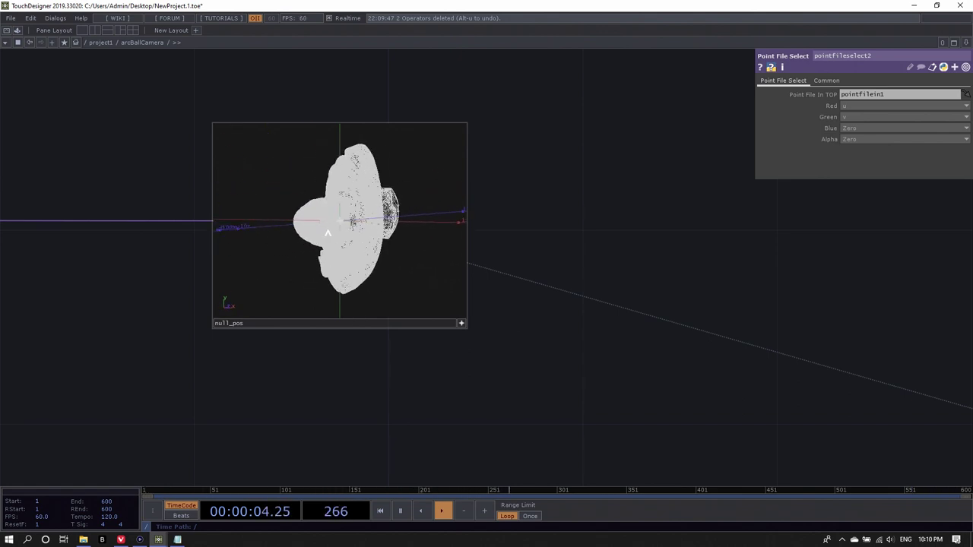
Step: Rotate geo1 by 90 degrees on Y and -90 degrees on Z so the bust stands upright
{"action": "scroll", "coordinate": [311, 232], "scroll_direction": "down", "scroll_amount": 10}
{"action": "scroll", "coordinate": [669, 328], "scroll_direction": "up", "scroll_amount": 2}
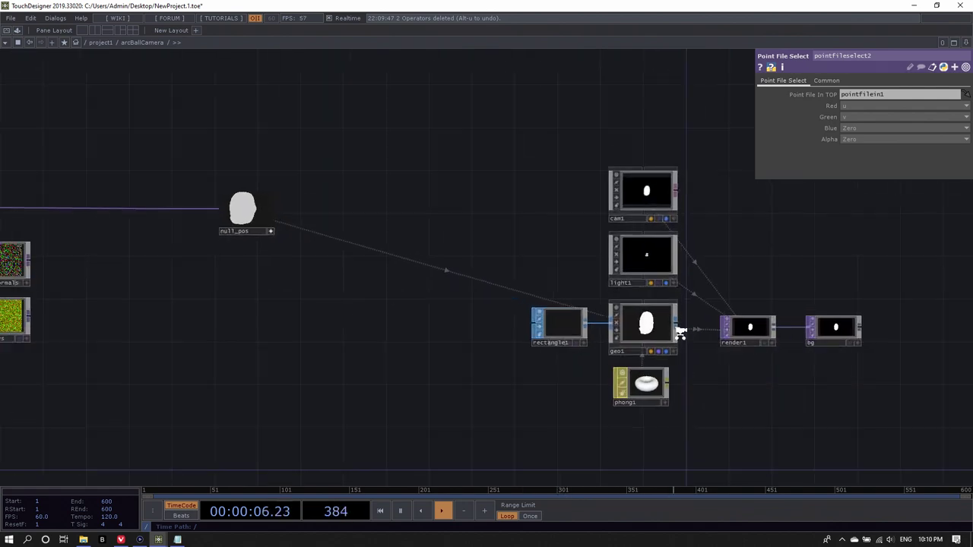
{"action": "scroll", "coordinate": [596, 308], "scroll_direction": "up", "scroll_amount": 6}
{"action": "left_click", "coordinate": [596, 308]}
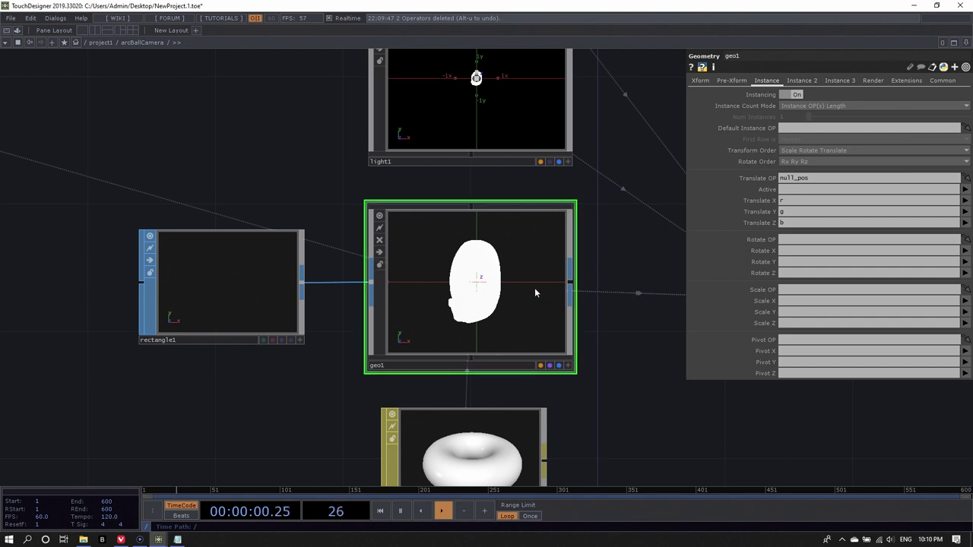
{"action": "left_click", "coordinate": [700, 81]}
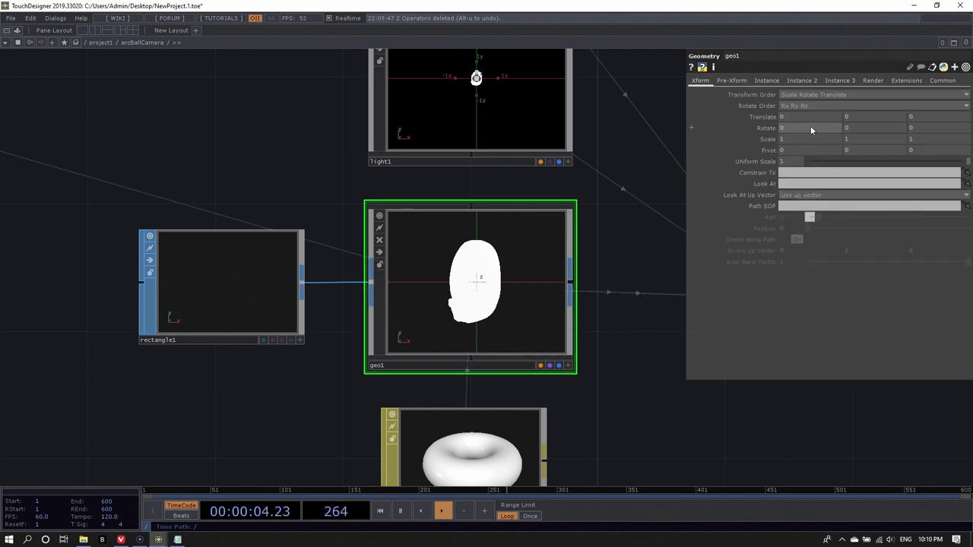
{"action": "mouse_move", "coordinate": [850, 128]}
{"action": "middle_mouse_down"}
{"action": "mouse_move", "coordinate": [851, 117]}
{"action": "mouse_move", "coordinate": [829, 117]}
{"action": "mouse_move", "coordinate": [851, 109]}
{"action": "mouse_move", "coordinate": [849, 127]}
{"action": "middle_mouse_up"}
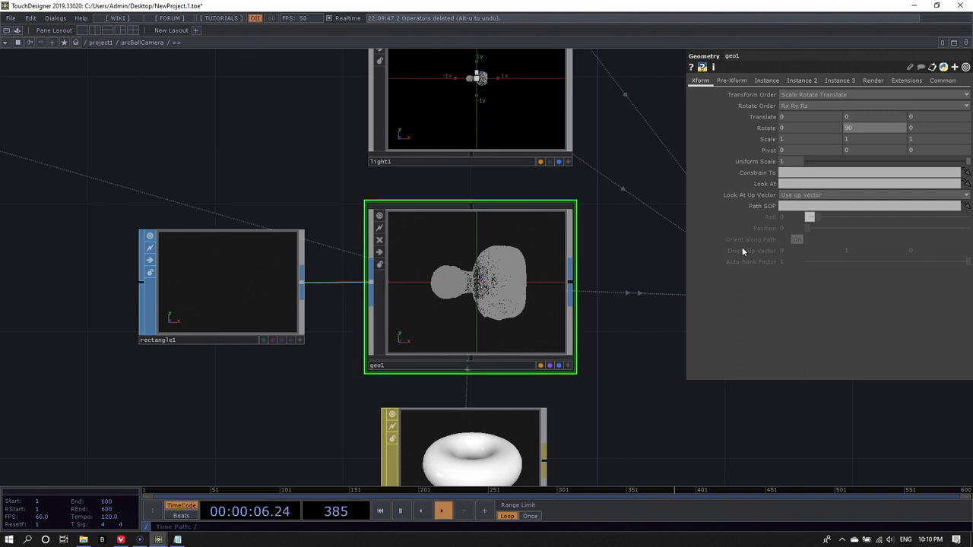
{"action": "middle_click_drag", "start_coordinate": [917, 129], "coordinate": [843, 117]}
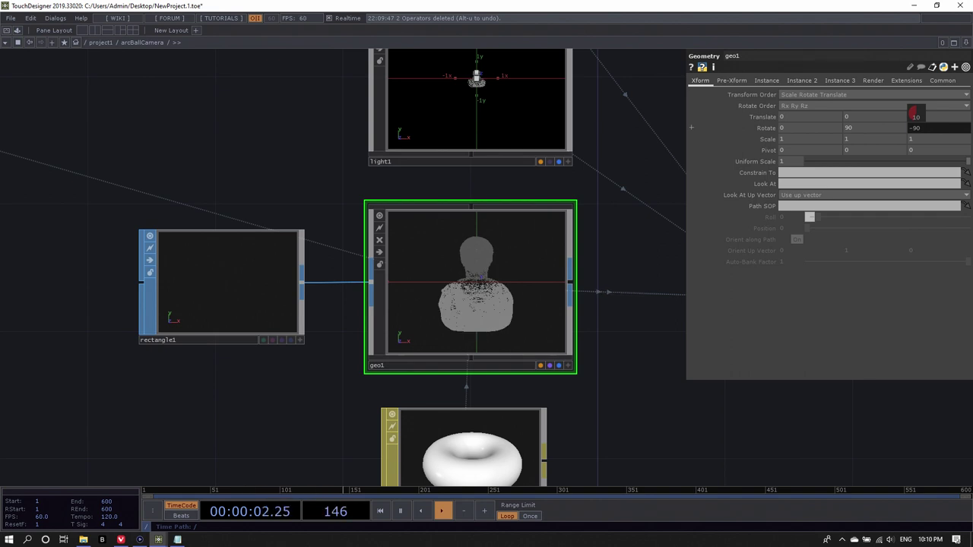
{"action": "middle_click_drag", "start_coordinate": [915, 114], "coordinate": [915, 114]}
Step: Try adjusting rectangle1's size while checking the instanced bust in render1's output
{"action": "left_click_drag", "start_coordinate": [640, 398], "coordinate": [267, 407]}
{"action": "scroll", "coordinate": [482, 326], "scroll_direction": "up", "scroll_amount": 10}
{"action": "scroll", "coordinate": [502, 319], "scroll_direction": "down", "scroll_amount": 8}
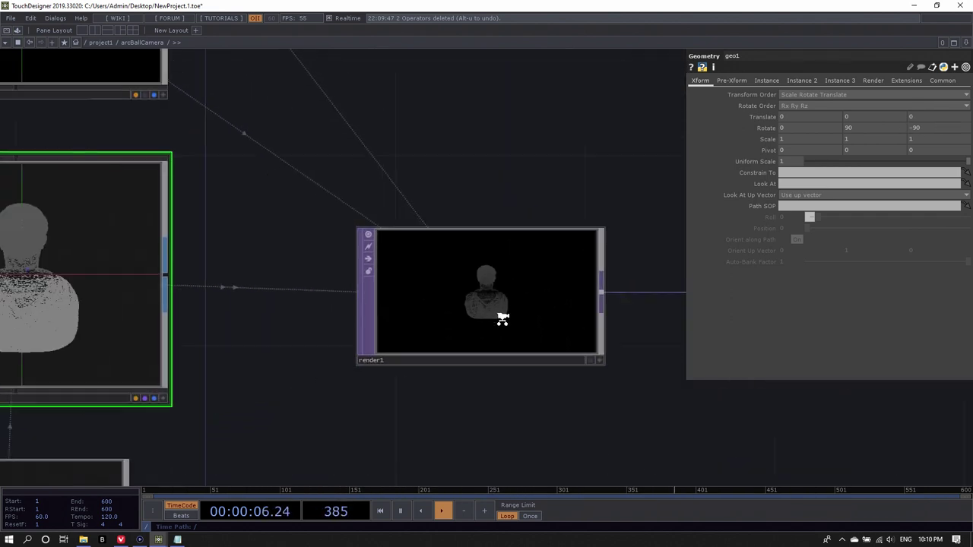
{"action": "scroll", "coordinate": [503, 319], "scroll_direction": "down", "scroll_amount": 4}
{"action": "left_click", "coordinate": [130, 315]}
{"action": "scroll", "coordinate": [510, 314], "scroll_direction": "up", "scroll_amount": 5}
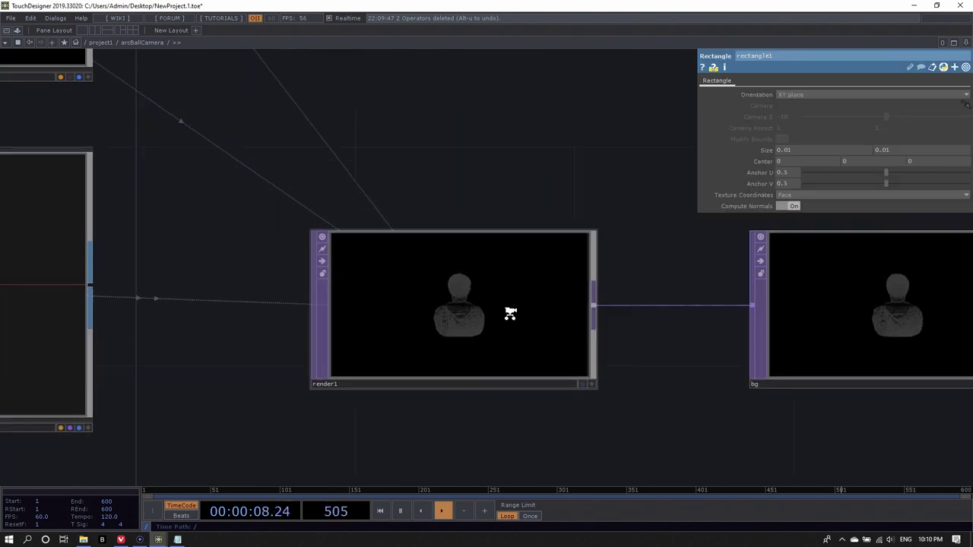
{"action": "scroll", "coordinate": [510, 313], "scroll_direction": "up", "scroll_amount": 4}
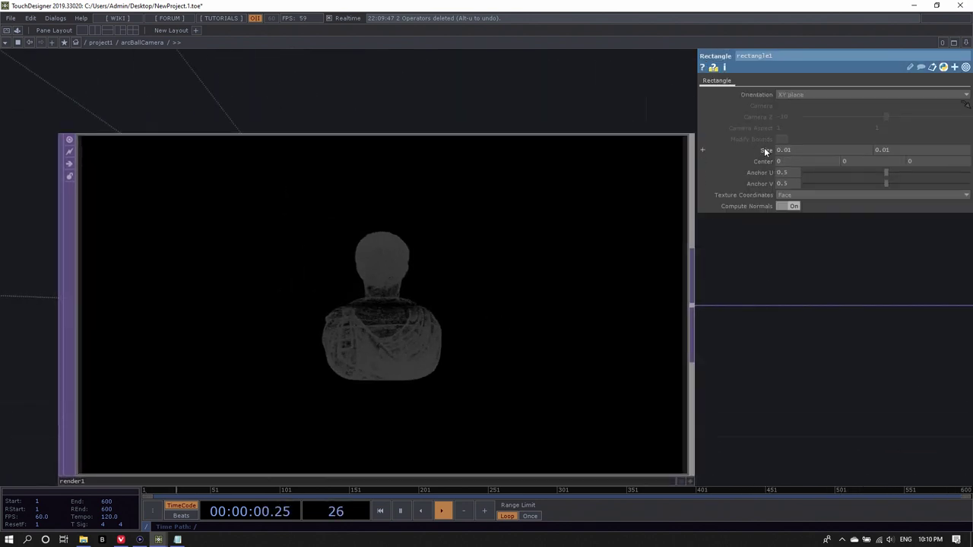
{"action": "middle_click_drag", "start_coordinate": [764, 150], "coordinate": [763, 134]}
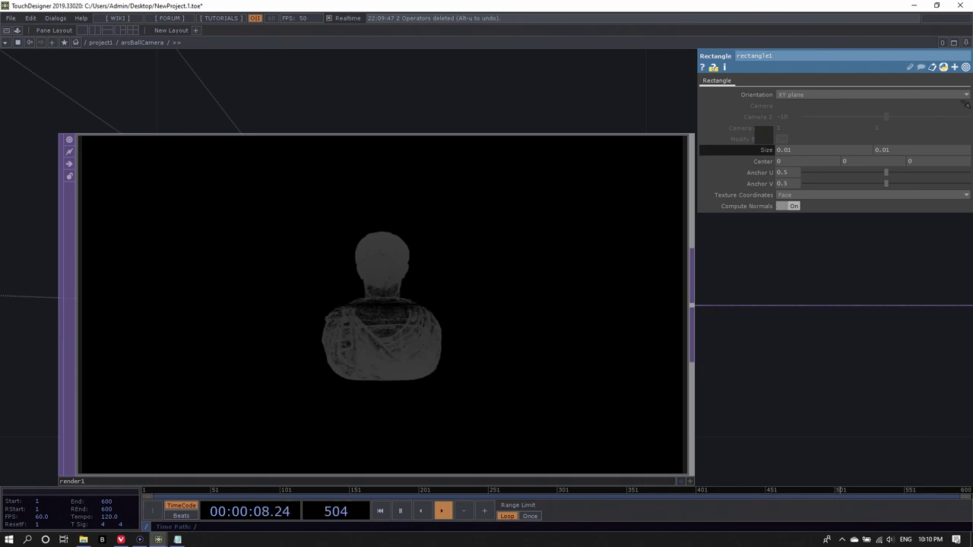
Step: Examine the in1 and out1 operators inside geo1 and return to the arcBallCamera network
{"action": "scroll", "coordinate": [563, 280], "scroll_direction": "down", "scroll_amount": 3}
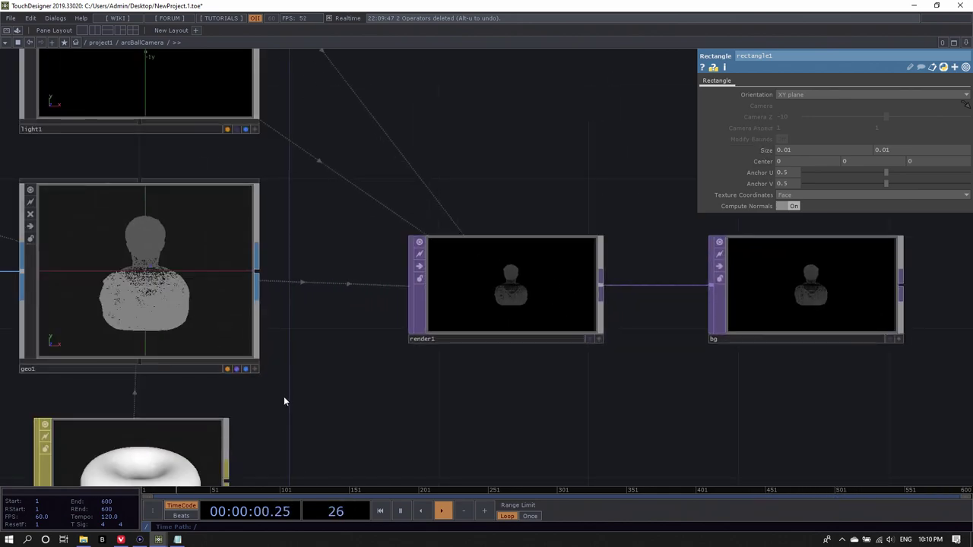
{"action": "scroll", "coordinate": [488, 376], "scroll_direction": "up", "scroll_amount": 2}
{"action": "scroll", "coordinate": [424, 235], "scroll_direction": "up", "scroll_amount": 1}
{"action": "scroll", "coordinate": [424, 234], "scroll_direction": "up", "scroll_amount": 3}
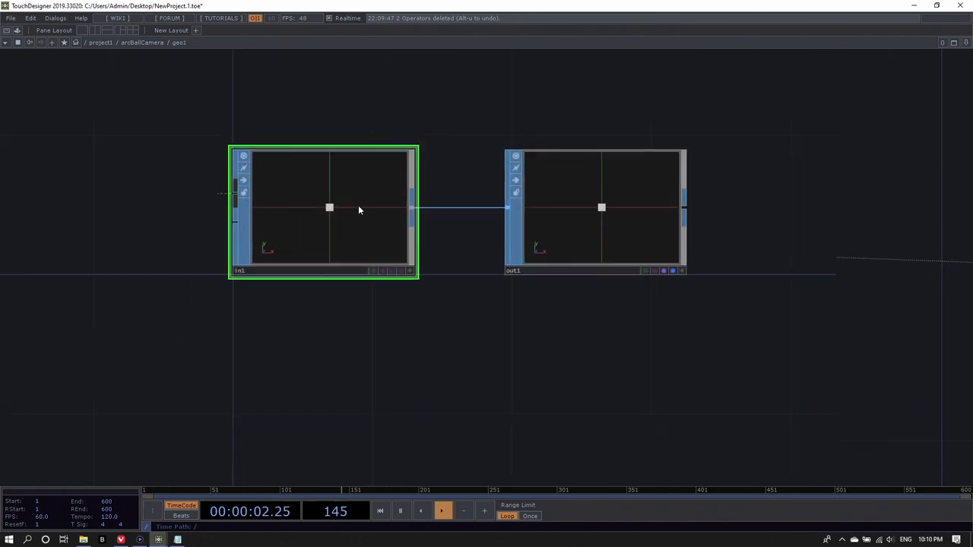
{"action": "scroll", "coordinate": [347, 246], "scroll_direction": "down", "scroll_amount": 2}
{"action": "scroll", "coordinate": [358, 263], "scroll_direction": "down", "scroll_amount": 2}
{"action": "key", "text": "p"}
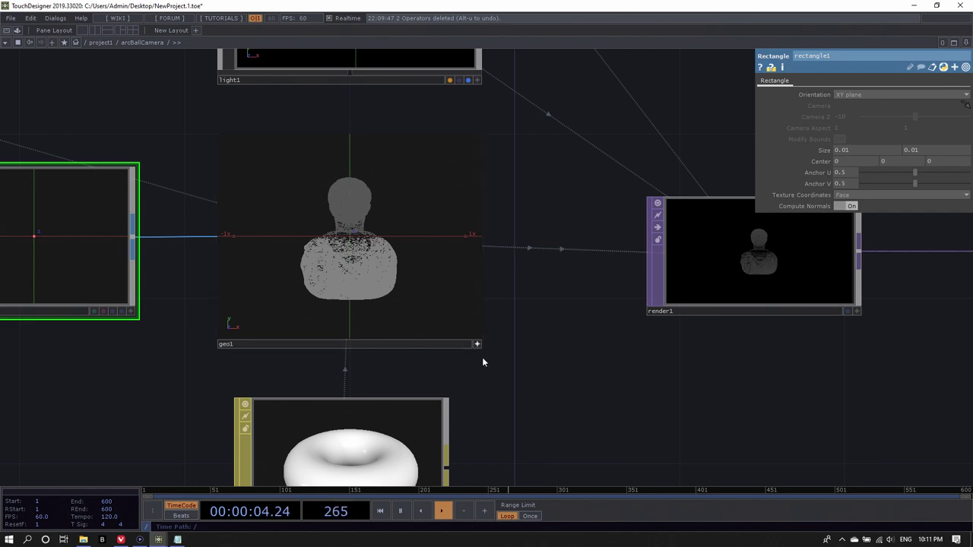
Step: Set null_normals as geo1's Rotate to OP and map Rotate to Vector X, Y and Z to r, g and b
{"action": "scroll", "coordinate": [582, 405], "scroll_direction": "down", "scroll_amount": 5}
{"action": "scroll", "coordinate": [493, 370], "scroll_direction": "up", "scroll_amount": 2}
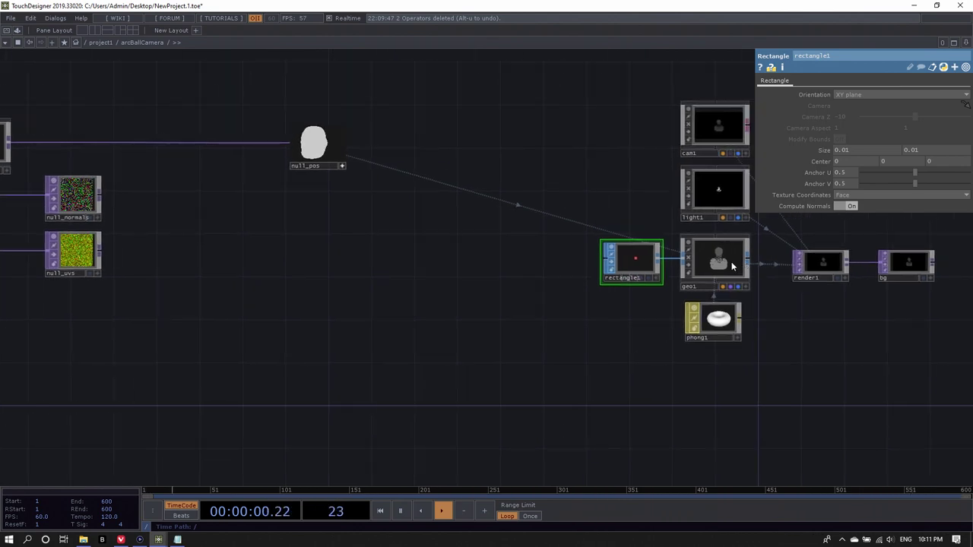
{"action": "left_click", "coordinate": [731, 261]}
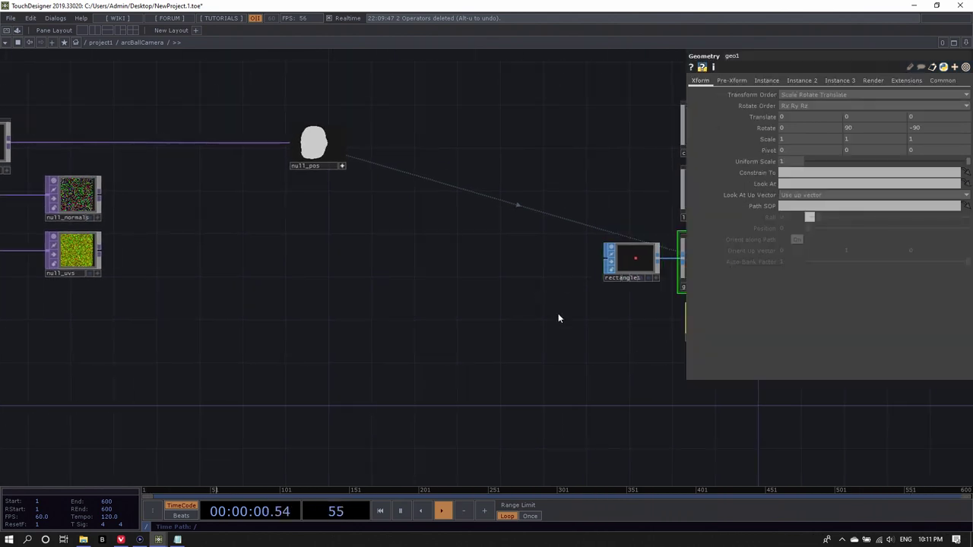
{"action": "left_click", "coordinate": [805, 82]}
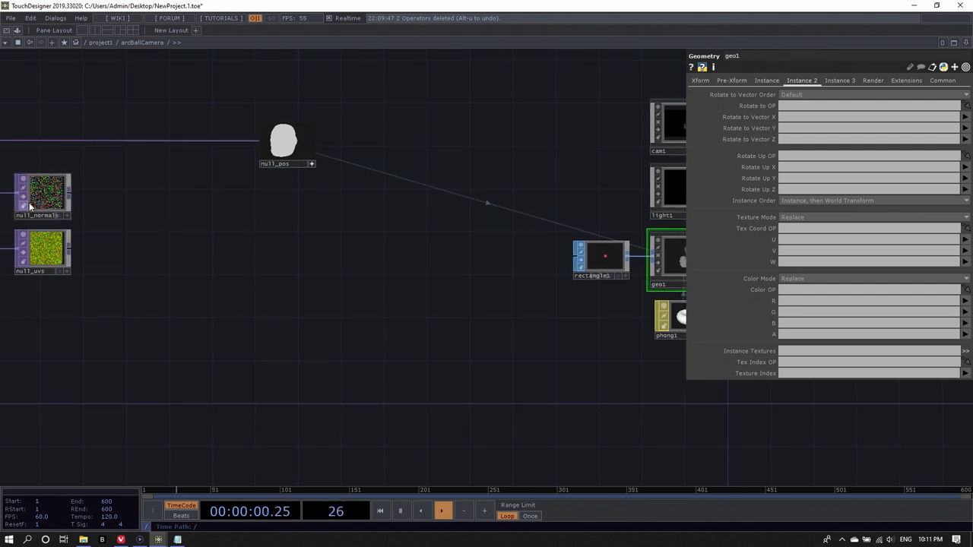
{"action": "left_click_drag", "start_coordinate": [38, 197], "coordinate": [123, 236]}
{"action": "left_click_drag", "start_coordinate": [234, 245], "coordinate": [808, 108]}
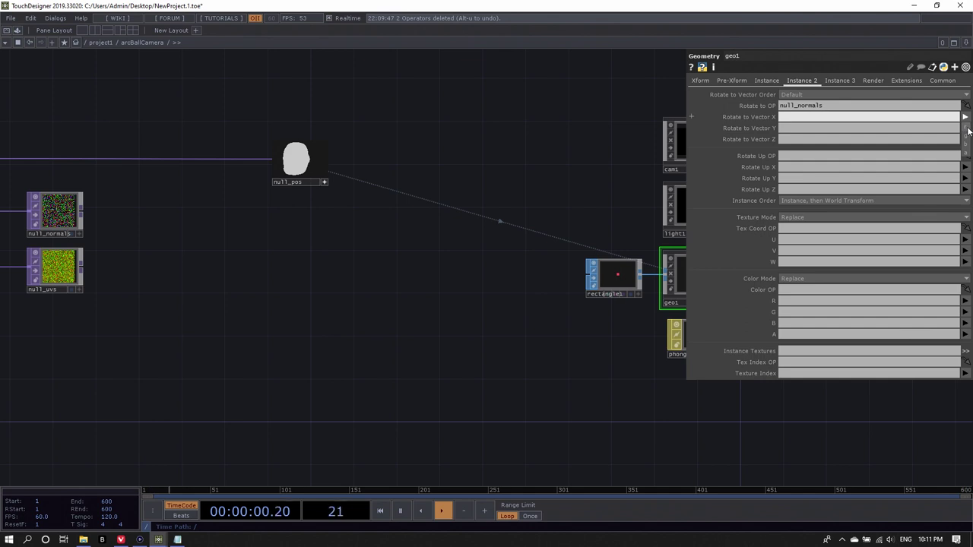
{"action": "type", "text": "r"}
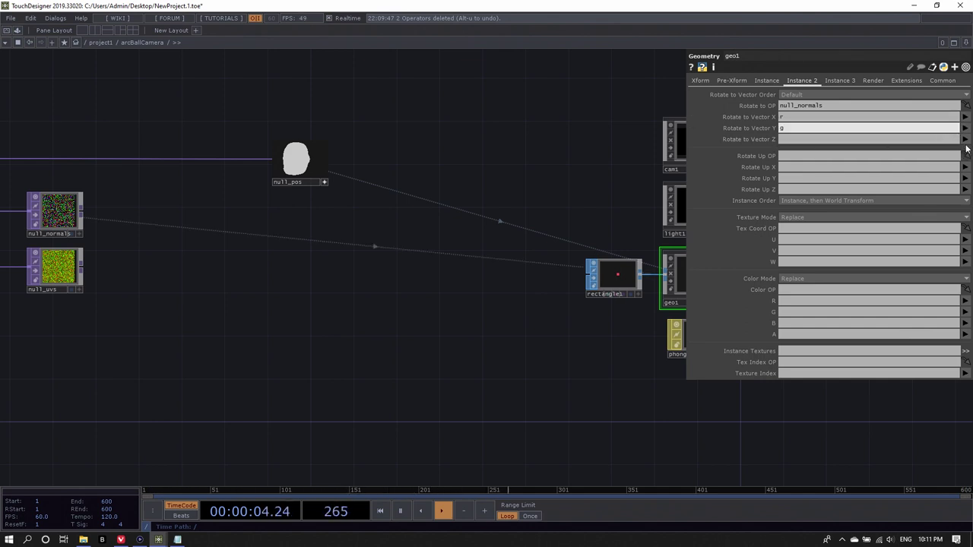
{"action": "left_click", "coordinate": [967, 148]}
{"action": "left_click", "coordinate": [966, 170]}
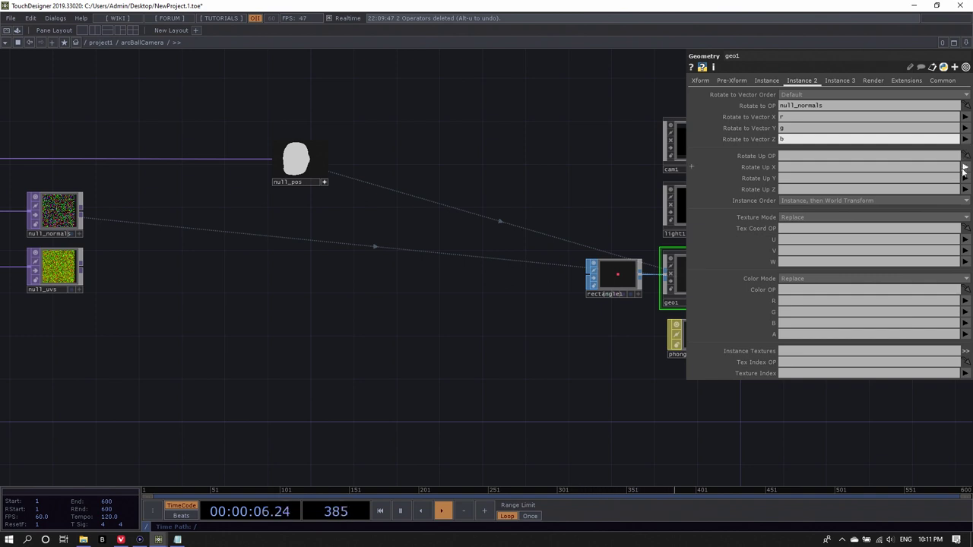
Step: Examine the shading of the instanced bust in render1's output and in geo1's viewer
{"action": "left_click_drag", "start_coordinate": [793, 411], "coordinate": [438, 385]}
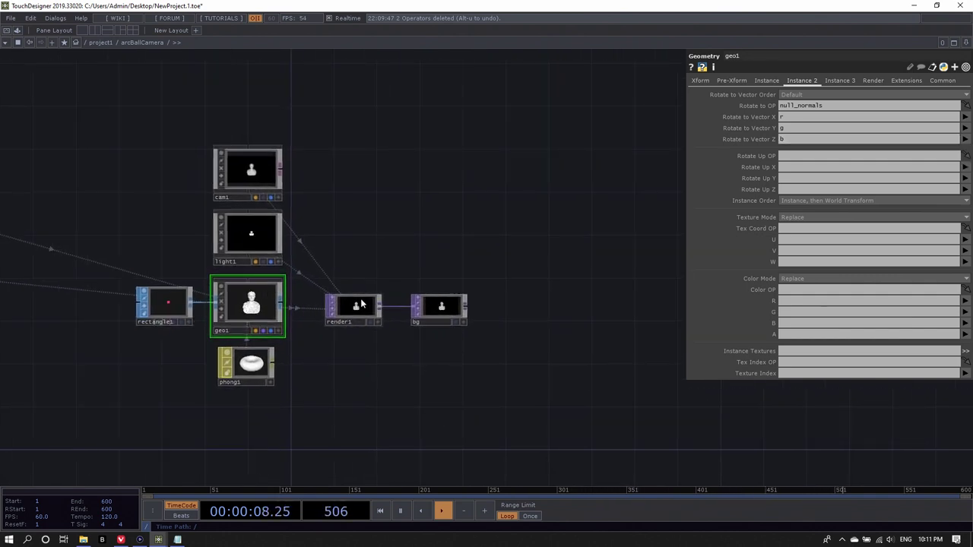
{"action": "scroll", "coordinate": [361, 305], "scroll_direction": "up", "scroll_amount": 8}
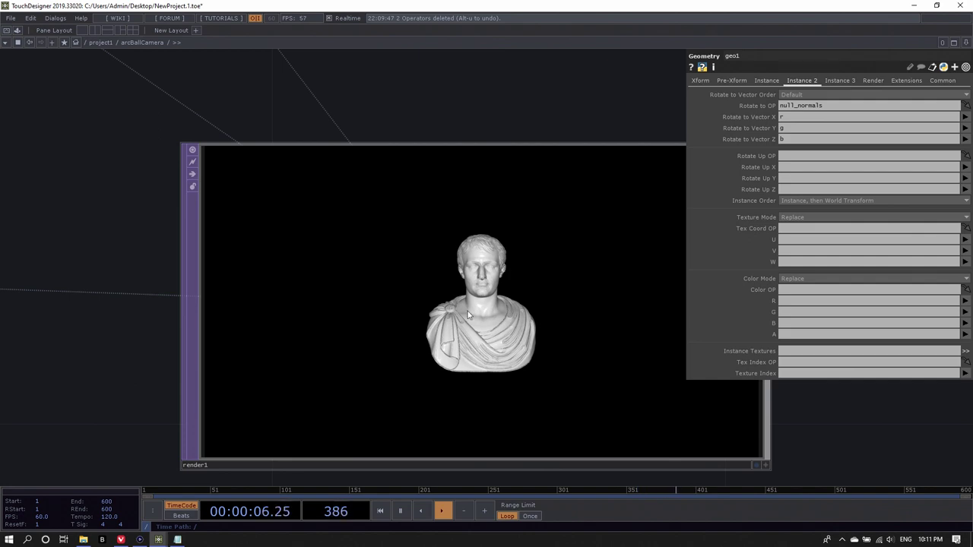
{"action": "scroll", "coordinate": [518, 307], "scroll_direction": "down", "scroll_amount": 6}
{"action": "left_click_drag", "start_coordinate": [382, 400], "coordinate": [532, 385]}
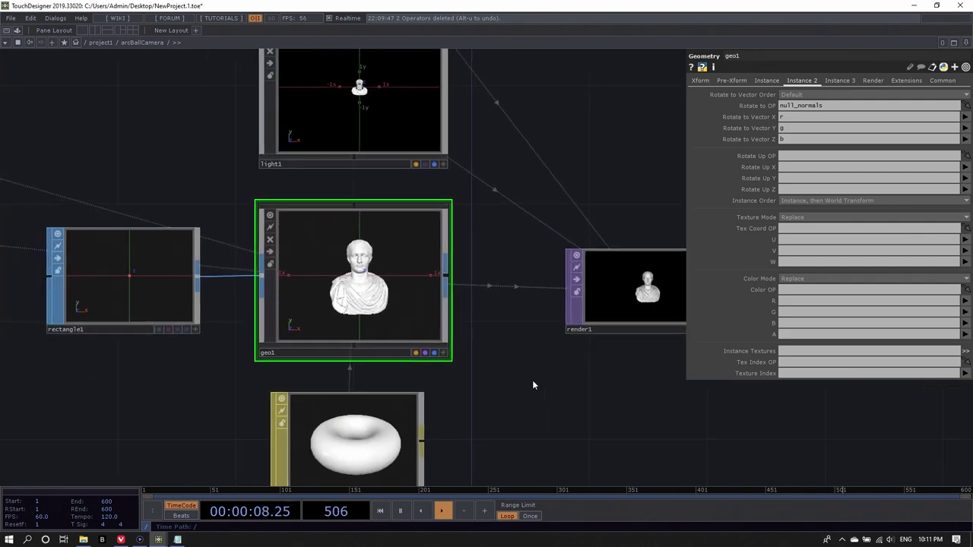
{"action": "scroll", "coordinate": [345, 323], "scroll_direction": "up", "scroll_amount": 6}
{"action": "scroll", "coordinate": [350, 322], "scroll_direction": "down", "scroll_amount": 6}
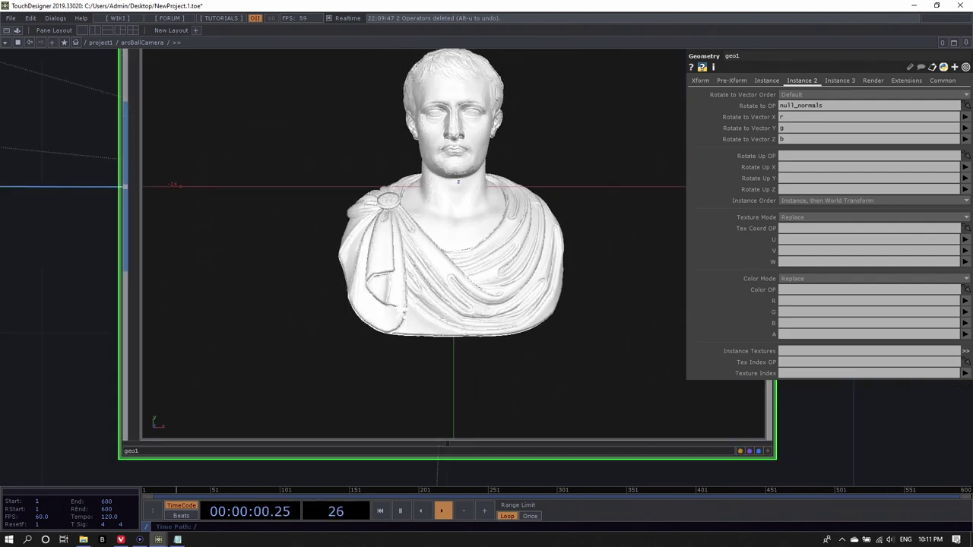
Step: Reduce rectangle1's size to 0.007 by 0.007 while checking the detail in render1's output
{"action": "left_click", "coordinate": [197, 289]}
{"action": "left_click_drag", "start_coordinate": [500, 367], "coordinate": [237, 367]}
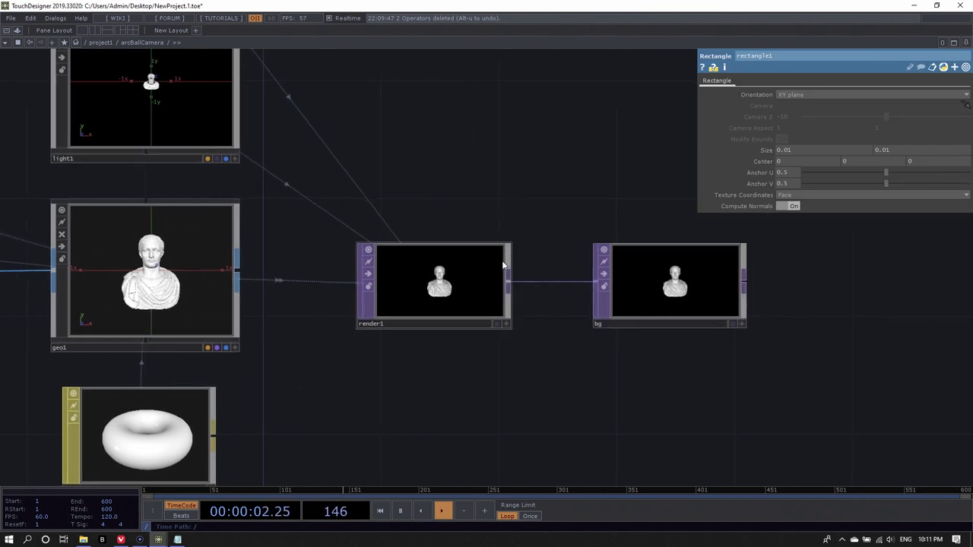
{"action": "scroll", "coordinate": [440, 274], "scroll_direction": "up", "scroll_amount": 6}
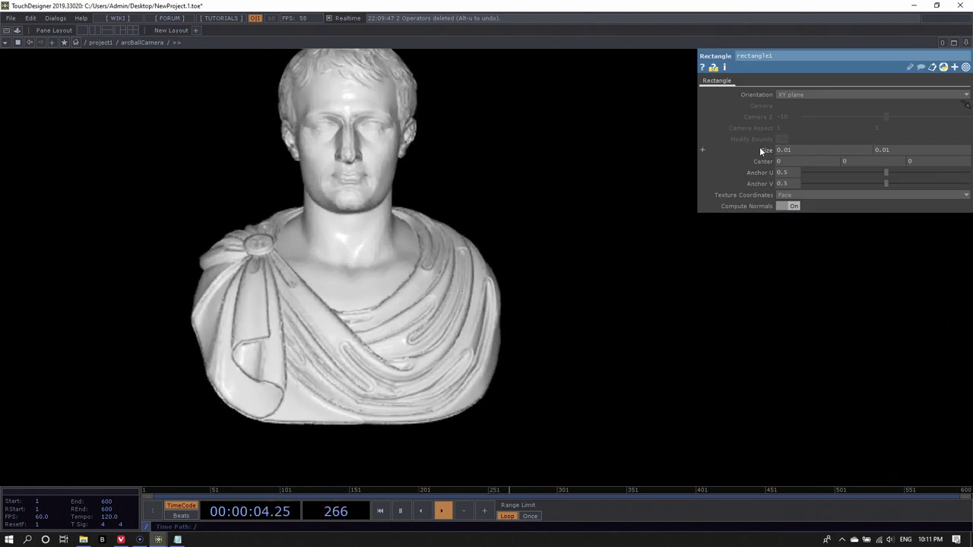
{"action": "mouse_move", "coordinate": [760, 147]}
{"action": "middle_mouse_down"}
{"action": "mouse_move", "coordinate": [758, 173]}
{"action": "mouse_move", "coordinate": [757, 131]}
{"action": "mouse_move", "coordinate": [760, 147]}
{"action": "middle_mouse_up"}
{"action": "scroll", "coordinate": [474, 209], "scroll_direction": "down", "scroll_amount": 6}
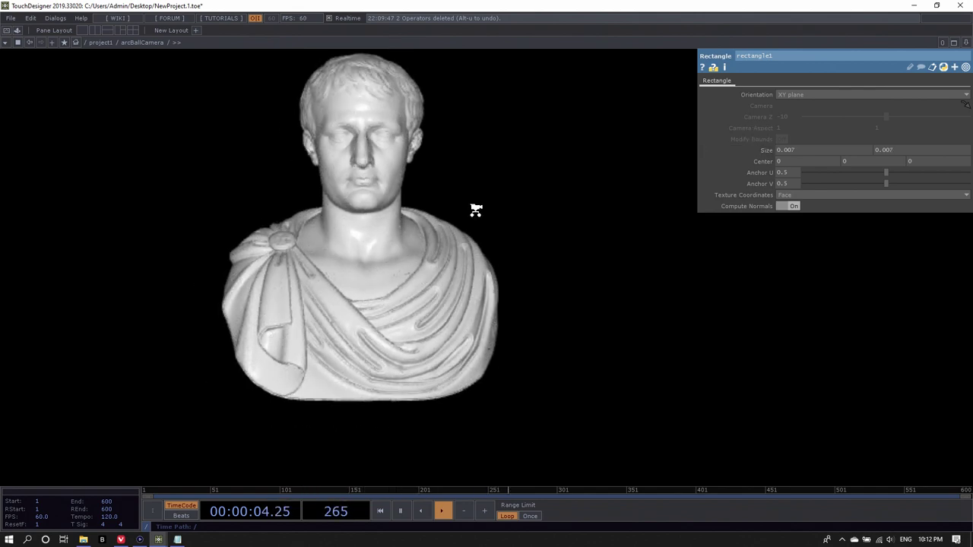
Step: Show the output of the bg operator as the network background
{"action": "scroll", "coordinate": [540, 285], "scroll_direction": "down", "scroll_amount": 5}
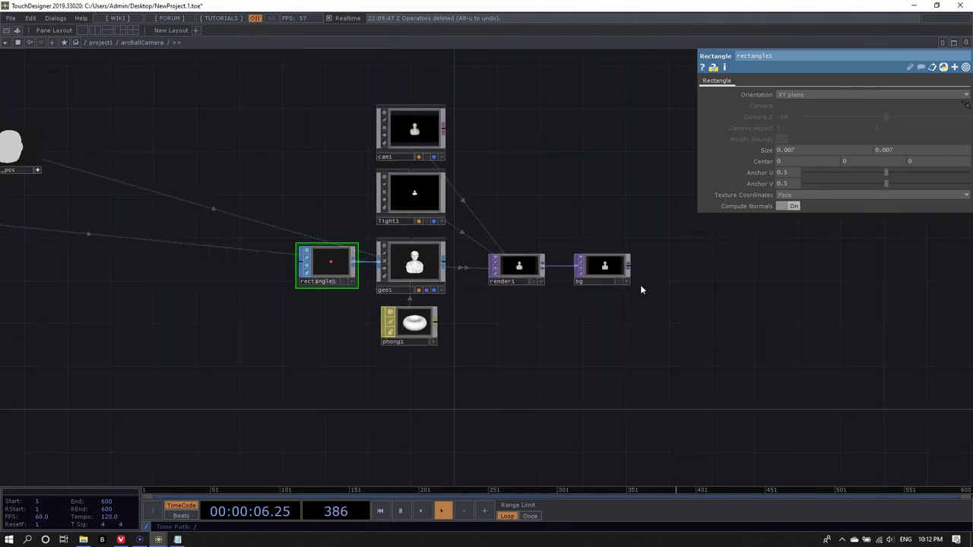
{"action": "left_click", "coordinate": [620, 282]}
{"action": "scroll", "coordinate": [670, 339], "scroll_direction": "down", "scroll_amount": 5}
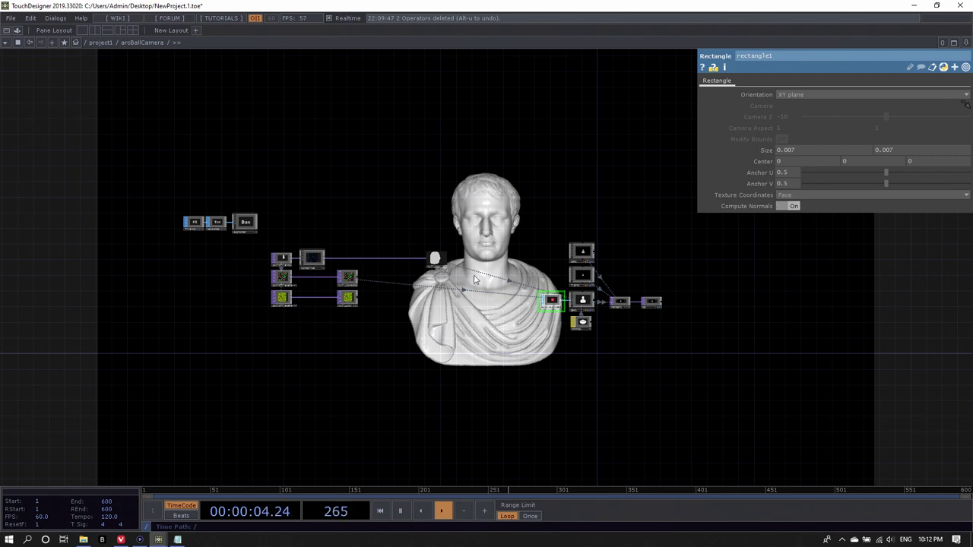
Step: Move null_pos closer to rectangle1 in the network, clear of the bust shown in the background
{"action": "scroll", "coordinate": [411, 280], "scroll_direction": "up", "scroll_amount": 5}
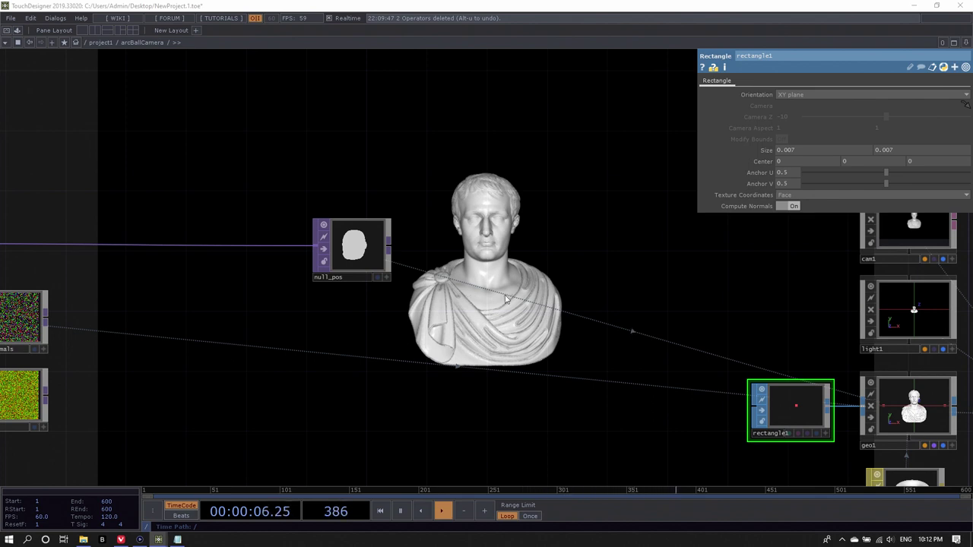
{"action": "left_click_drag", "start_coordinate": [346, 241], "coordinate": [623, 240]}
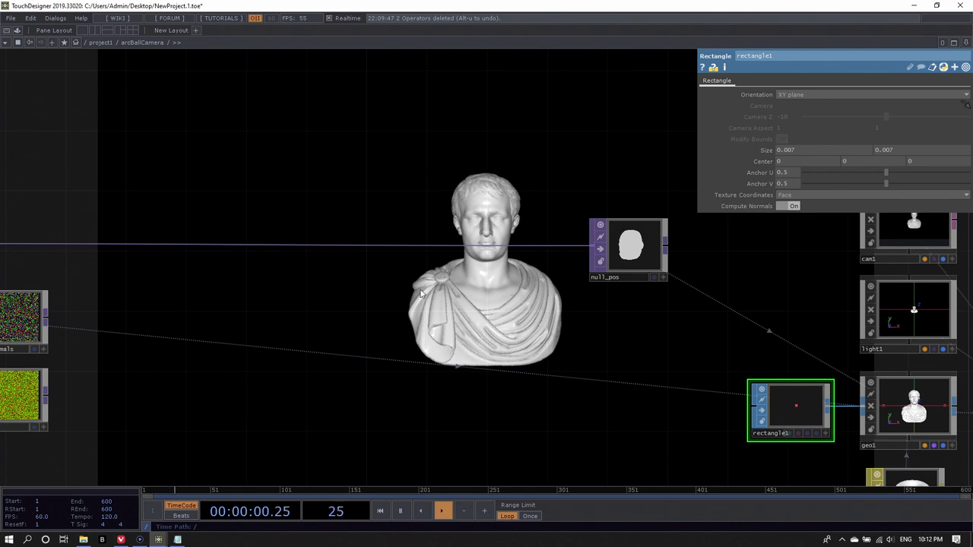
{"action": "left_click_drag", "start_coordinate": [421, 292], "coordinate": [450, 329]}
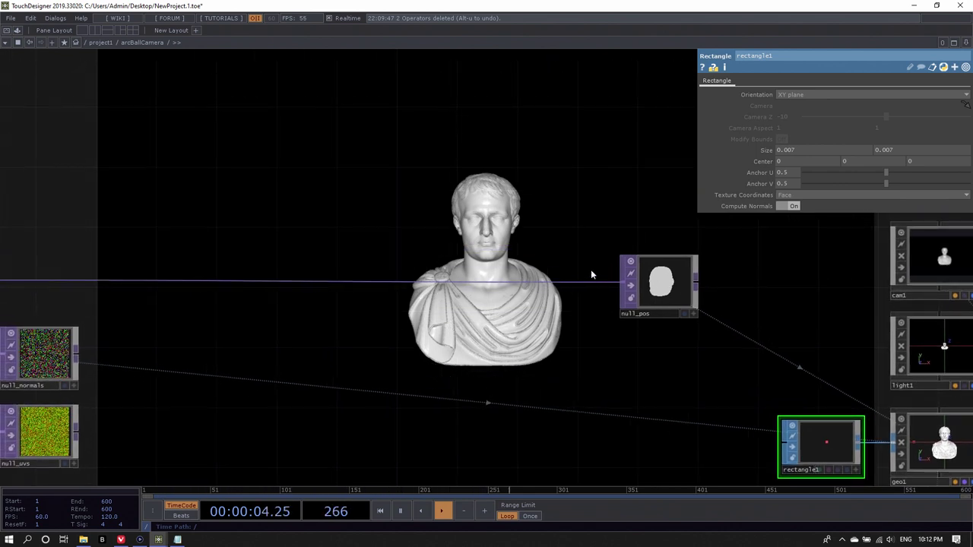
{"action": "scroll", "coordinate": [609, 282], "scroll_direction": "down", "scroll_amount": 3}
{"action": "scroll", "coordinate": [395, 235], "scroll_direction": "down", "scroll_amount": 2}
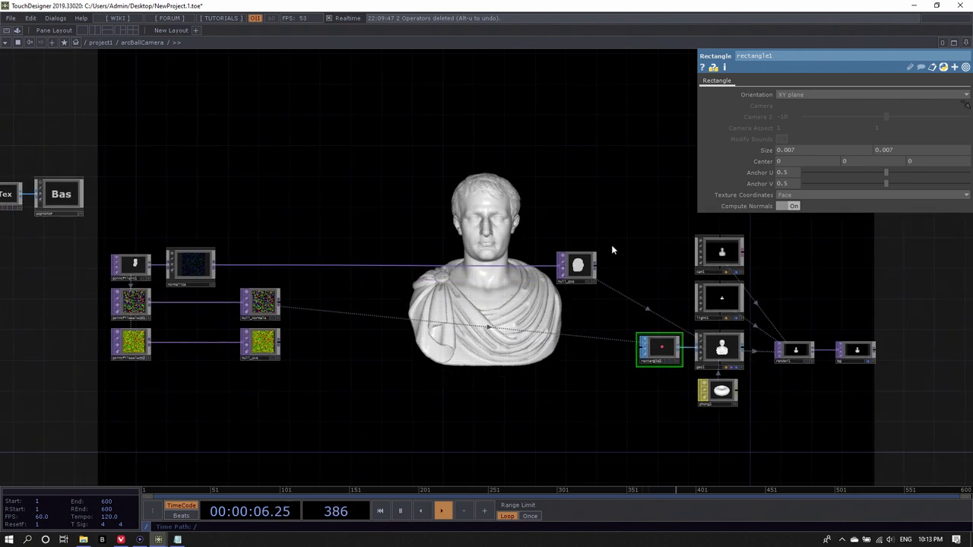
{"action": "left_click_drag", "start_coordinate": [586, 266], "coordinate": [599, 266]}
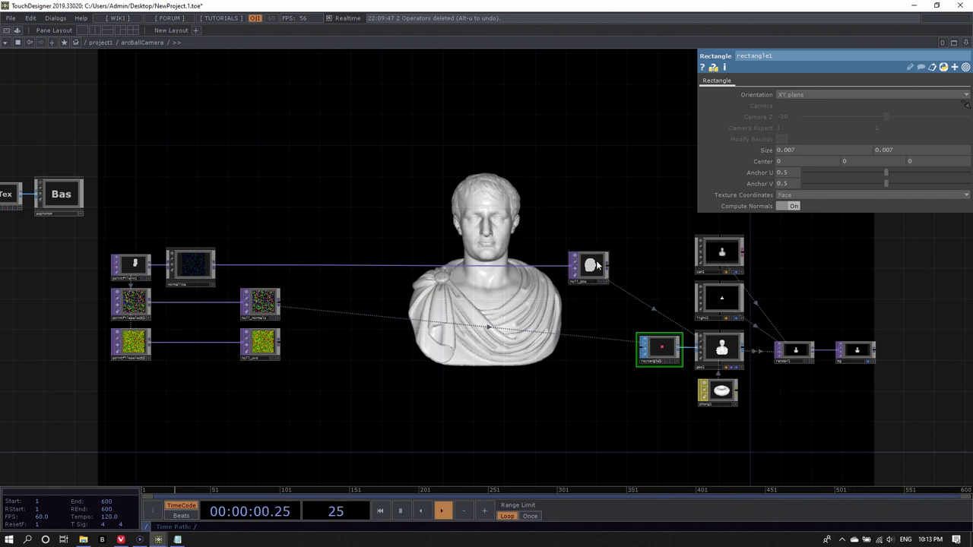
Step: Examine the point cloud in null_pos's viewer, then review the operator chains feeding geo1
{"action": "scroll", "coordinate": [596, 264], "scroll_direction": "up", "scroll_amount": 5}
{"action": "scroll", "coordinate": [519, 311], "scroll_direction": "up", "scroll_amount": 2}
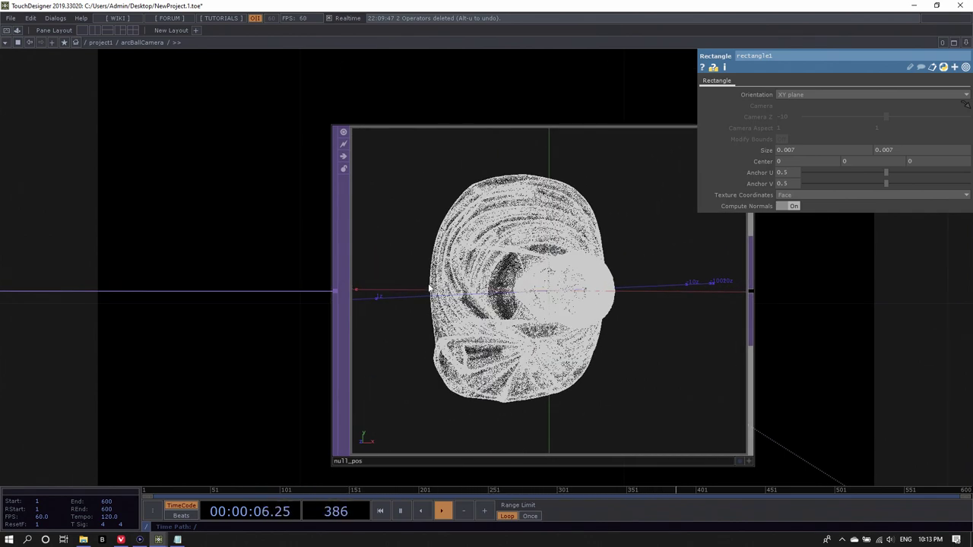
{"action": "scroll", "coordinate": [430, 289], "scroll_direction": "down", "scroll_amount": 5}
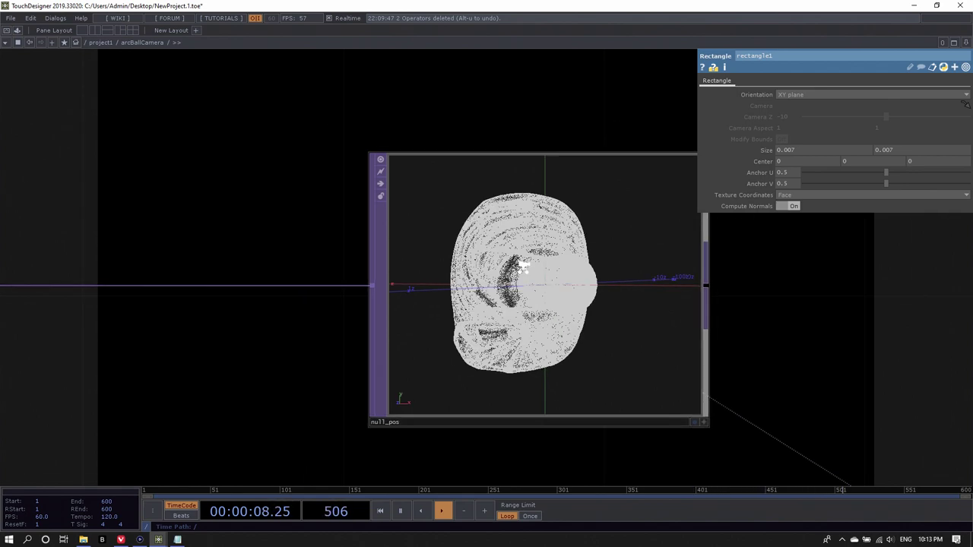
{"action": "left_click_drag", "start_coordinate": [417, 341], "coordinate": [594, 308]}
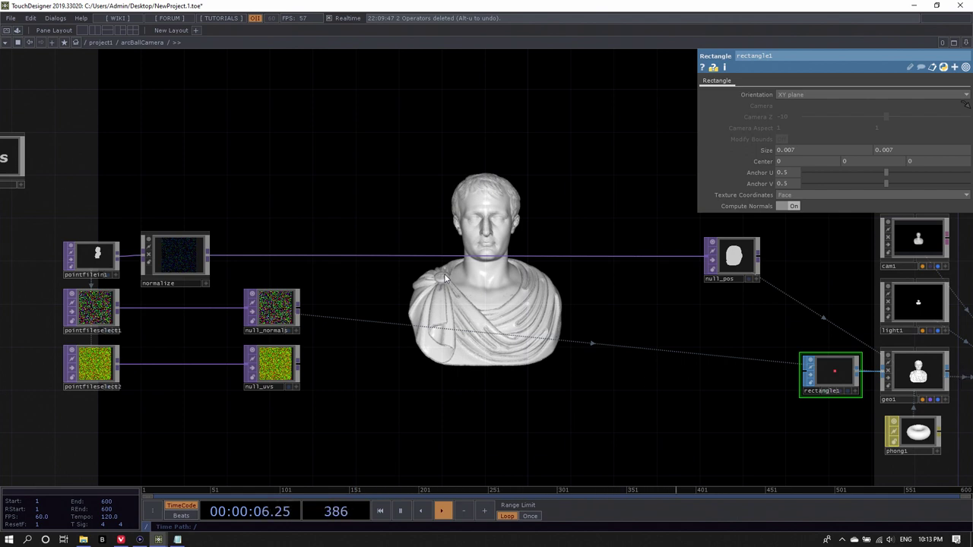
Step: Insert a Feedback TOP on the connection between normalize and null_pos
{"action": "left_click", "coordinate": [315, 256]}
{"action": "scroll", "coordinate": [358, 228], "scroll_direction": "up", "scroll_amount": 2}
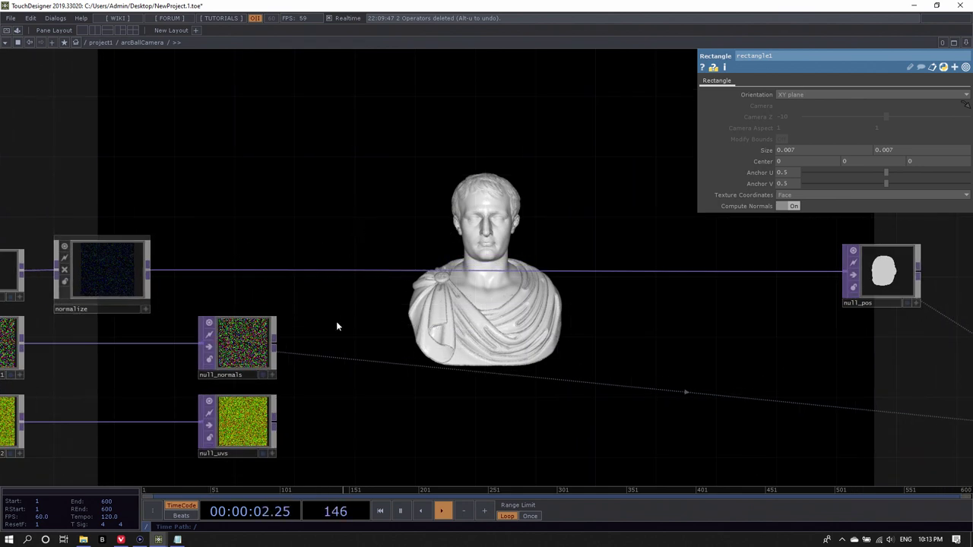
{"action": "right_click", "coordinate": [148, 272]}
{"action": "type", "text": "fe"}
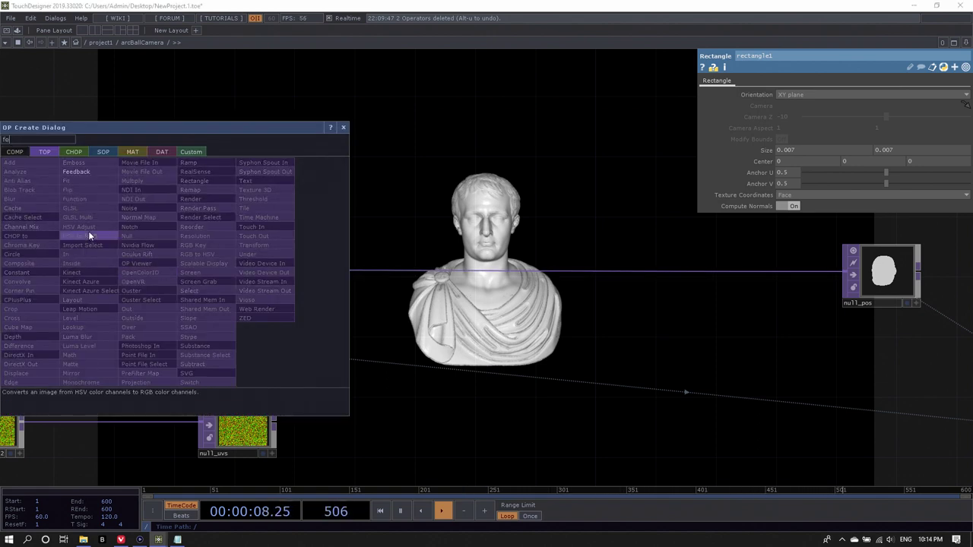
{"action": "left_click", "coordinate": [94, 171]}
{"action": "left_click", "coordinate": [289, 230]}
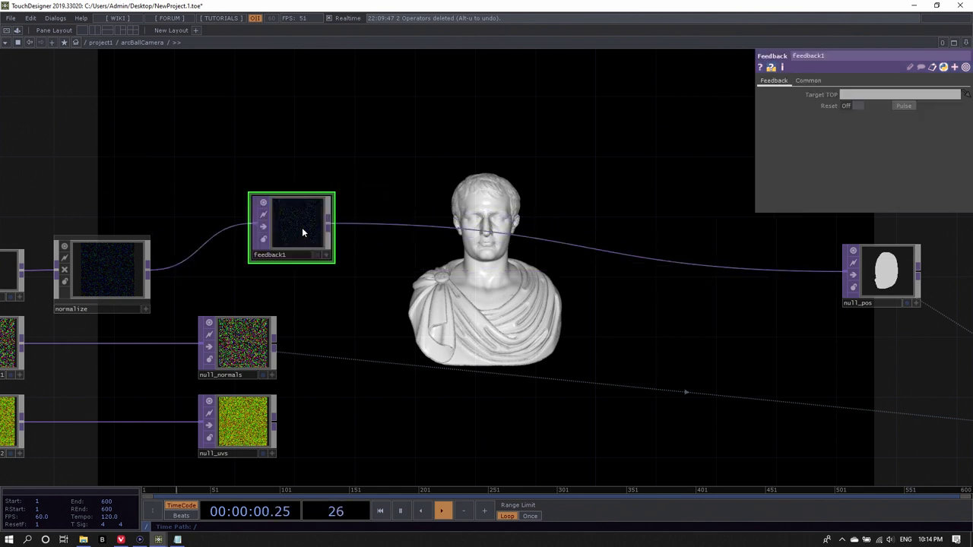
Step: Insert an Add TOP between feedback1 and null_pos, leaving room between it and feedback1
{"action": "left_click_drag", "start_coordinate": [406, 282], "coordinate": [284, 256]}
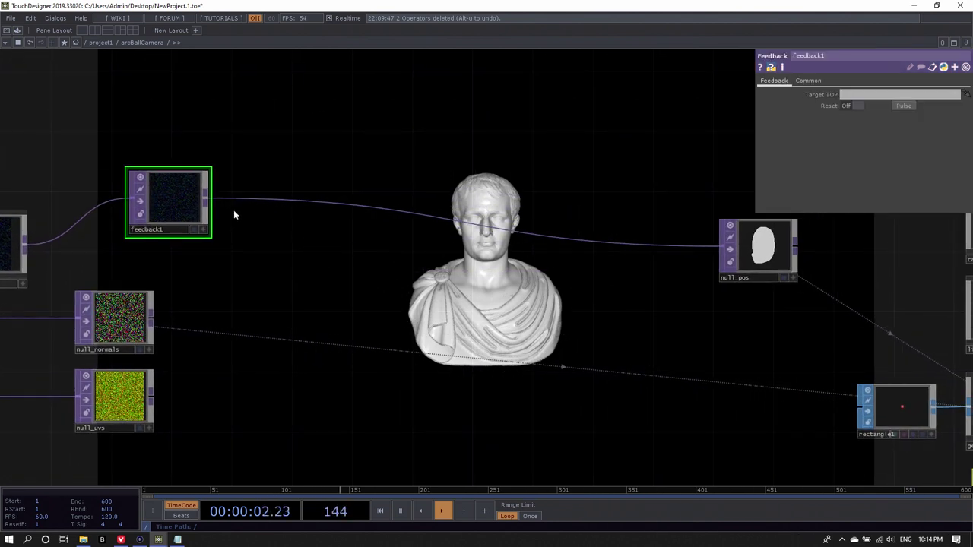
{"action": "right_click", "coordinate": [207, 200]}
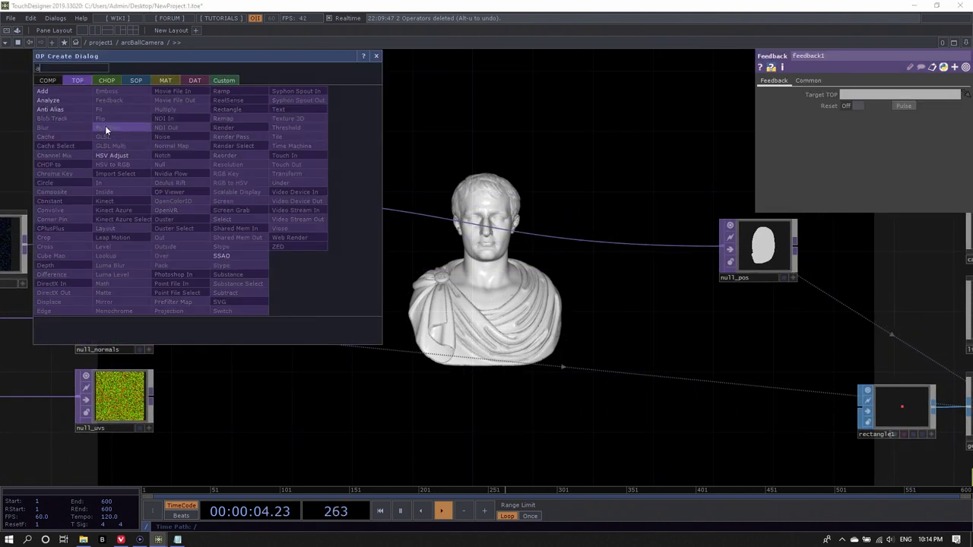
{"action": "left_click", "coordinate": [47, 92]}
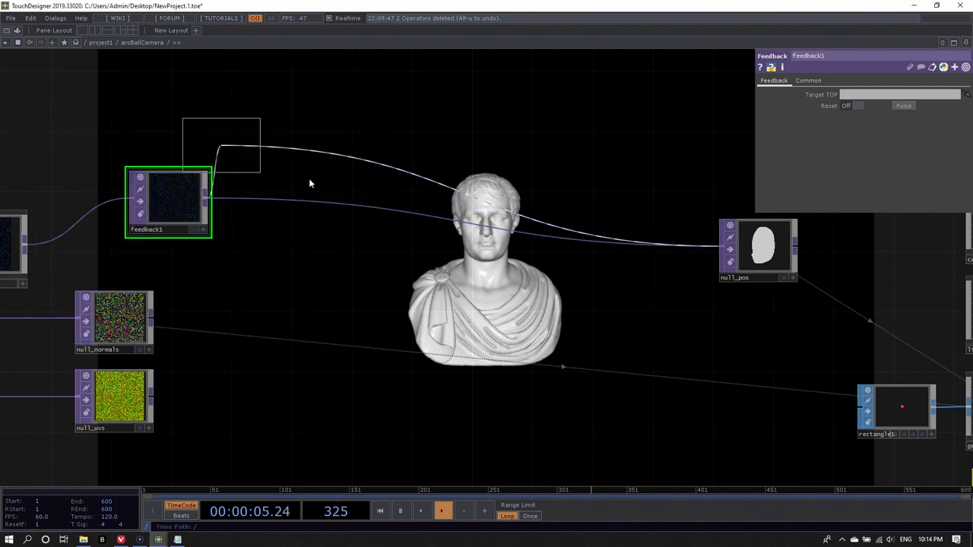
{"action": "left_click", "coordinate": [491, 200]}
{"action": "left_click_drag", "start_coordinate": [481, 195], "coordinate": [535, 184]}
{"action": "key", "text": "Tab"}
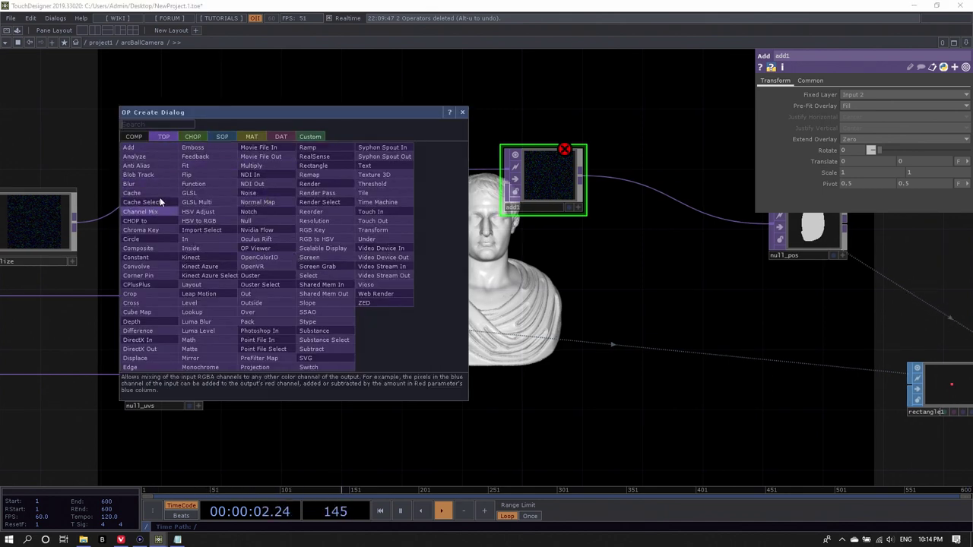
{"action": "left_click", "coordinate": [525, 271]}
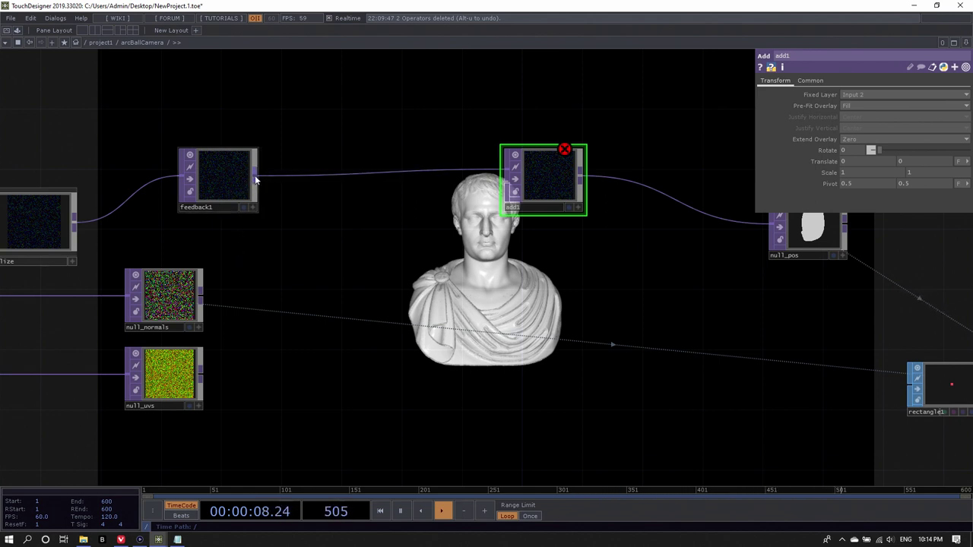
Step: Branch a Constant TOP off feedback1's output and place it below the wire leading to add1
{"action": "right_click", "coordinate": [255, 175]}
{"action": "type", "text": "c"}
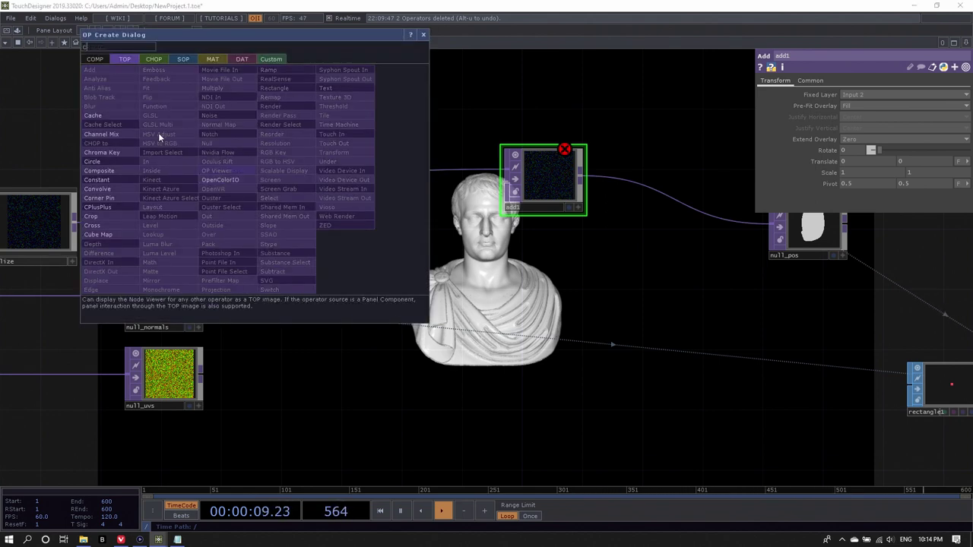
{"action": "left_click", "coordinate": [99, 180]}
{"action": "left_click", "coordinate": [310, 250]}
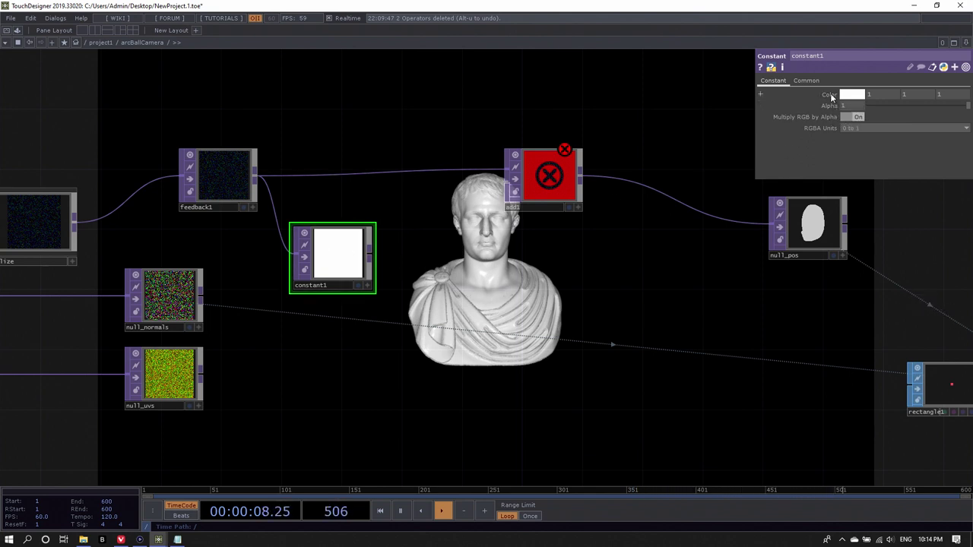
Step: Set constant1's color to 0.01, 0, 0
{"action": "middle_click_drag", "start_coordinate": [832, 96], "coordinate": [828, 81]}
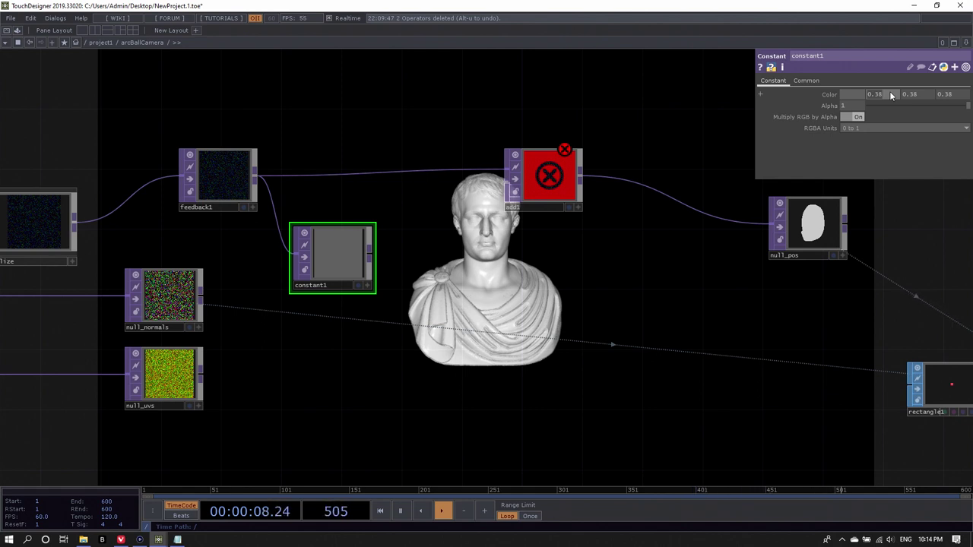
{"action": "left_click", "coordinate": [890, 94]}
{"action": "type", "text": "0.01"}
{"action": "key", "text": "Tab"}
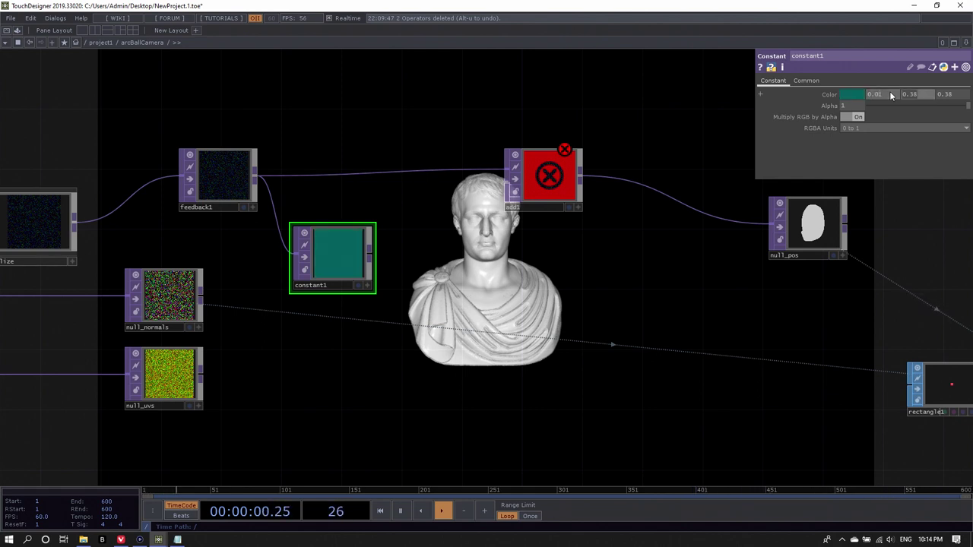
{"action": "type", "text": "0"}
{"action": "key", "text": "Tab"}
{"action": "type", "text": "0"}
{"action": "key", "text": "Return"}
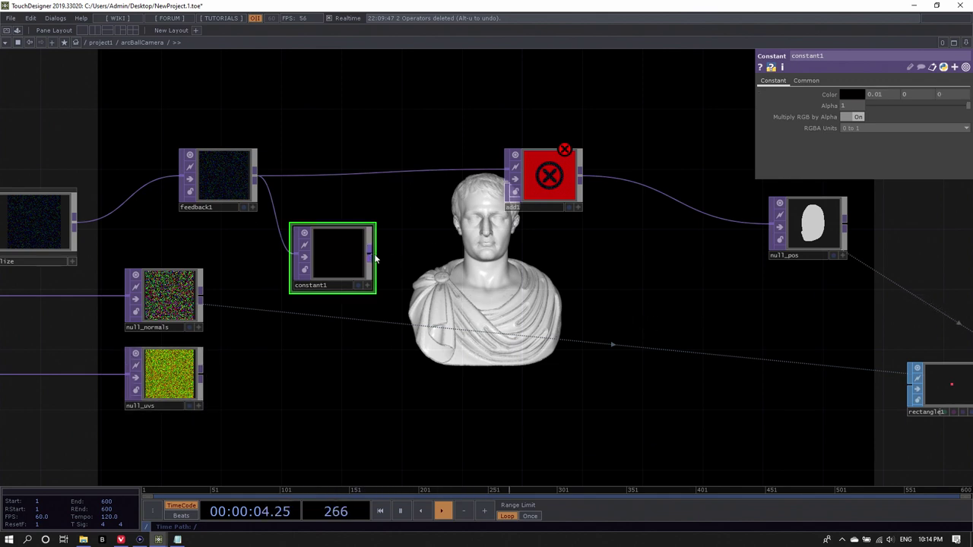
Step: Connect constant1 to the second input of add1, then inspect the constant and add operators
{"action": "left_click_drag", "start_coordinate": [375, 259], "coordinate": [530, 188]}
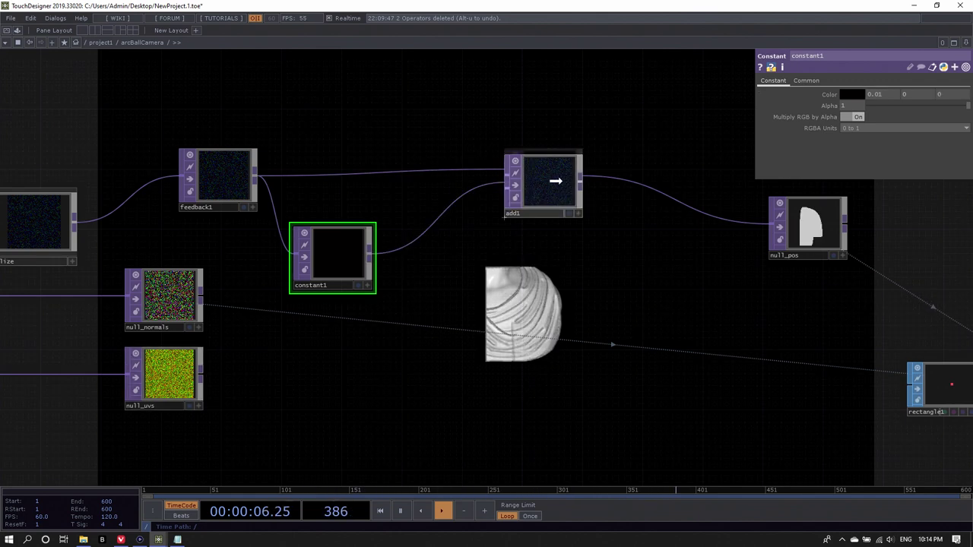
{"action": "middle_click_drag", "start_coordinate": [337, 264], "coordinate": [601, 279]}
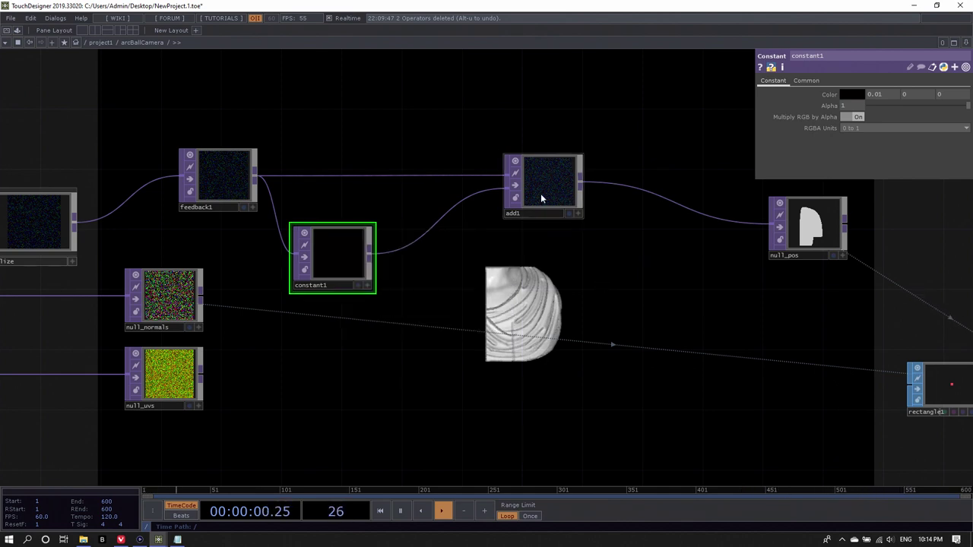
{"action": "middle_click_drag", "start_coordinate": [552, 194], "coordinate": [245, 183]}
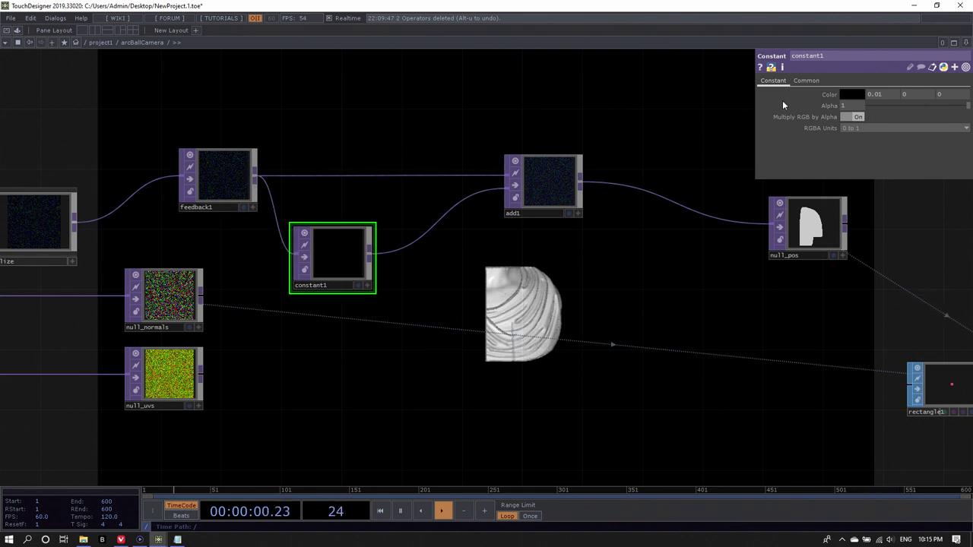
Step: Change constant1's pixel format to Use Input and check the operator's information
{"action": "left_click", "coordinate": [808, 81]}
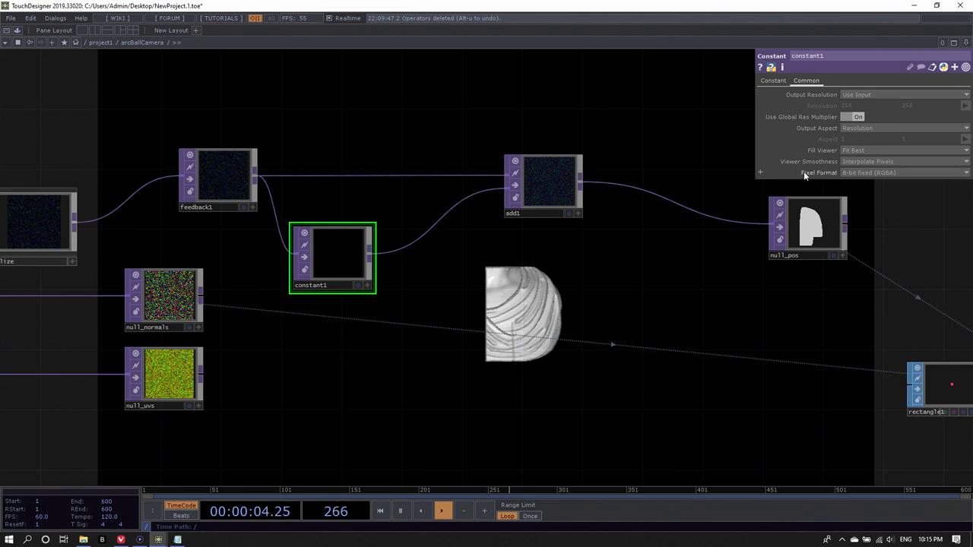
{"action": "left_click", "coordinate": [861, 173]}
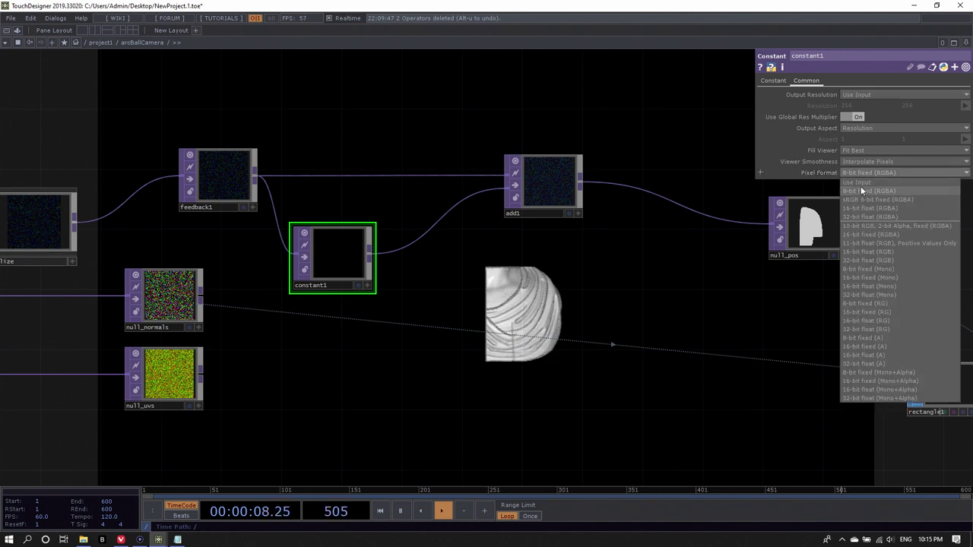
{"action": "left_click", "coordinate": [860, 184]}
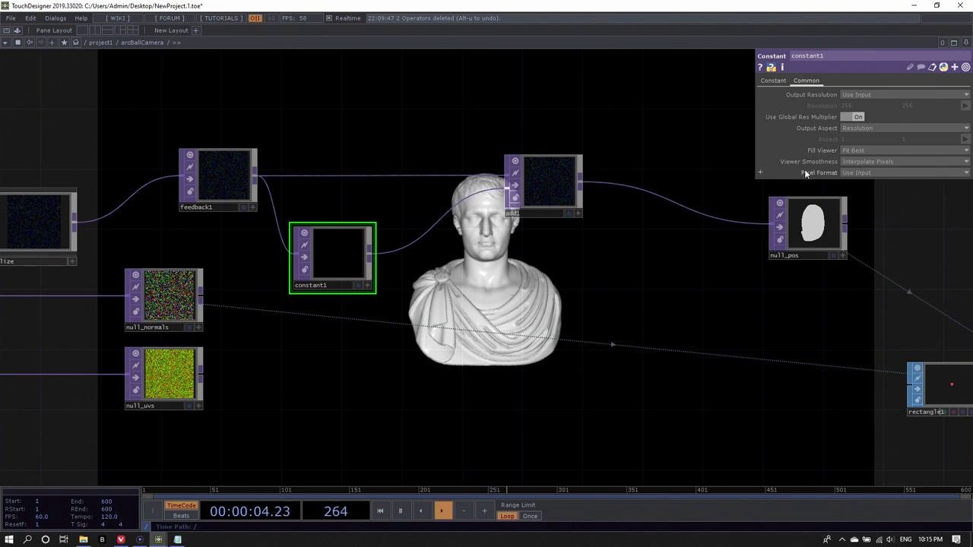
{"action": "middle_click", "coordinate": [349, 258]}
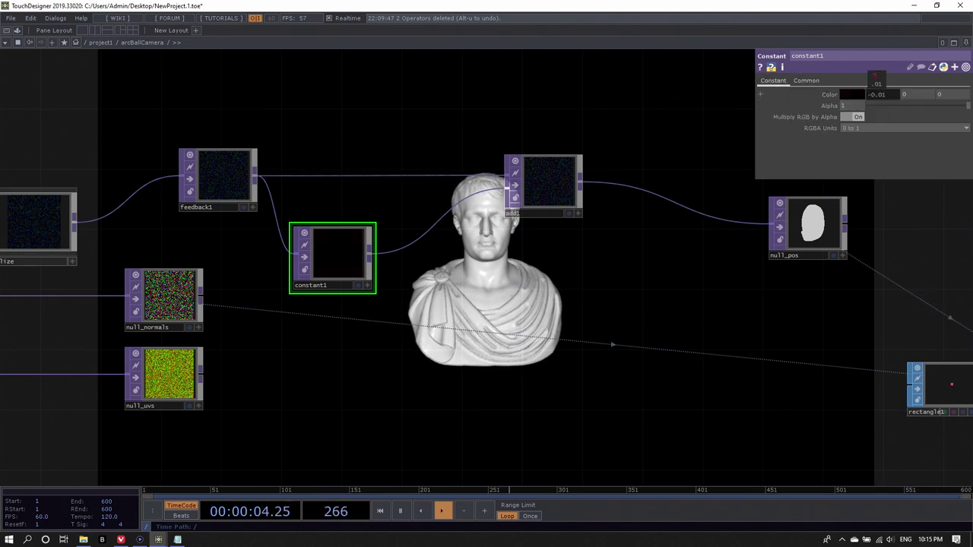
Step: Try offsets in constant1's red and green color values, settling on red 0 and green -0.001
{"action": "mouse_move", "coordinate": [876, 83]}
{"action": "middle_mouse_down"}
{"action": "mouse_move", "coordinate": [868, 83]}
{"action": "mouse_move", "coordinate": [876, 82]}
{"action": "middle_mouse_up"}
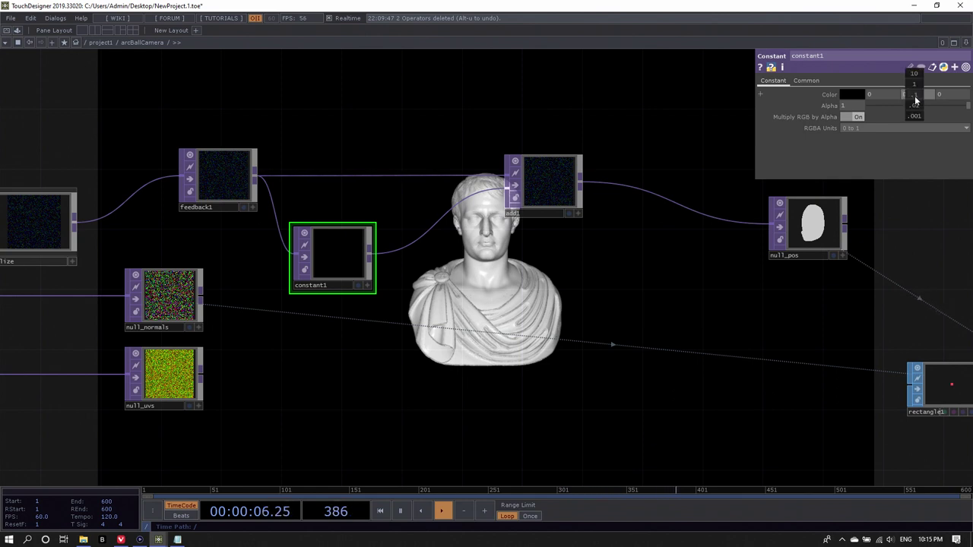
{"action": "middle_click_drag", "start_coordinate": [915, 96], "coordinate": [915, 98]}
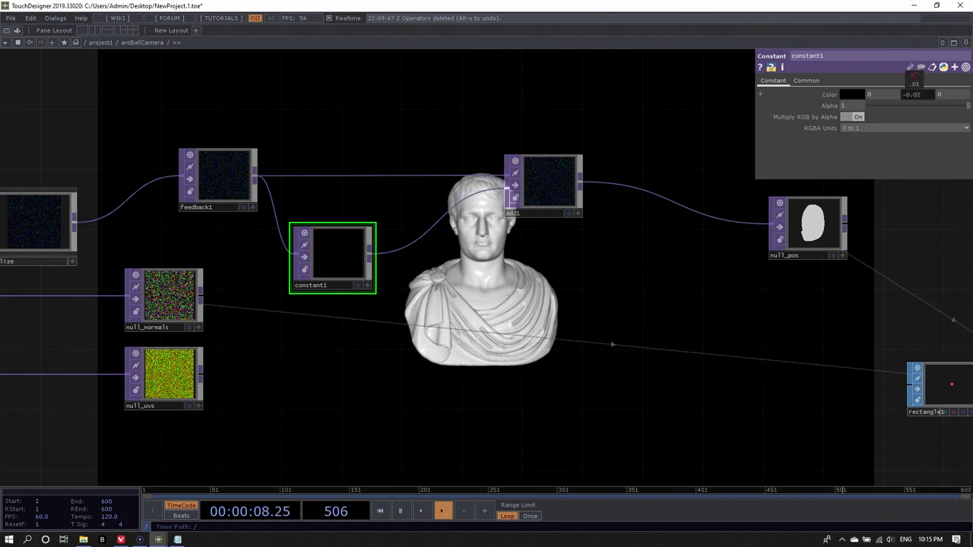
{"action": "middle_click_drag", "start_coordinate": [913, 79], "coordinate": [917, 116]}
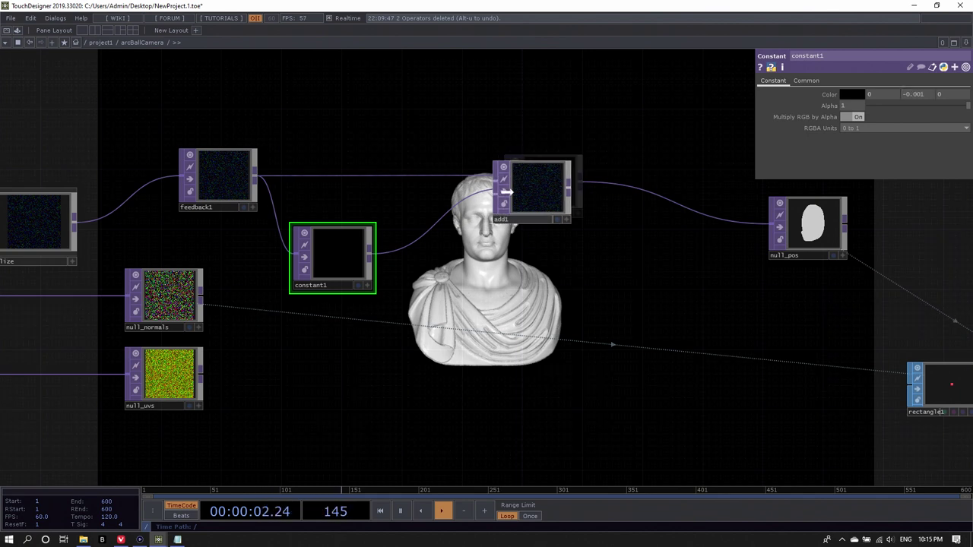
Step: Assign add1 as the Target TOP of feedback1 to close the feedback loop
{"action": "mouse_move", "coordinate": [507, 192]}
{"action": "left_mouse_down"}
{"action": "mouse_move", "coordinate": [565, 167]}
{"action": "mouse_move", "coordinate": [510, 183]}
{"action": "left_mouse_up"}
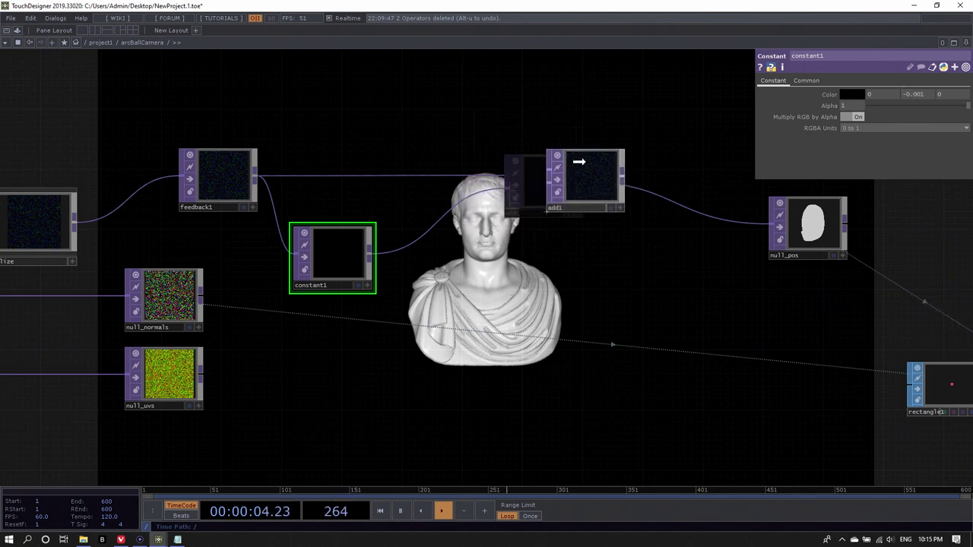
{"action": "left_click_drag", "start_coordinate": [580, 161], "coordinate": [272, 115]}
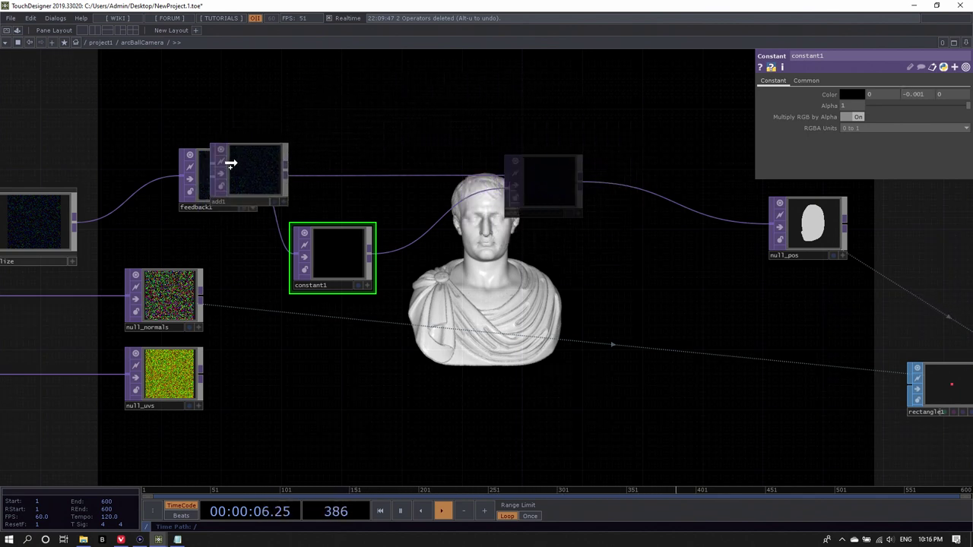
{"action": "mouse_move", "coordinate": [221, 178]}
{"action": "left_mouse_down"}
{"action": "mouse_move", "coordinate": [341, 150]}
{"action": "mouse_move", "coordinate": [218, 180]}
{"action": "left_mouse_up"}
{"action": "left_click", "coordinate": [218, 179]}
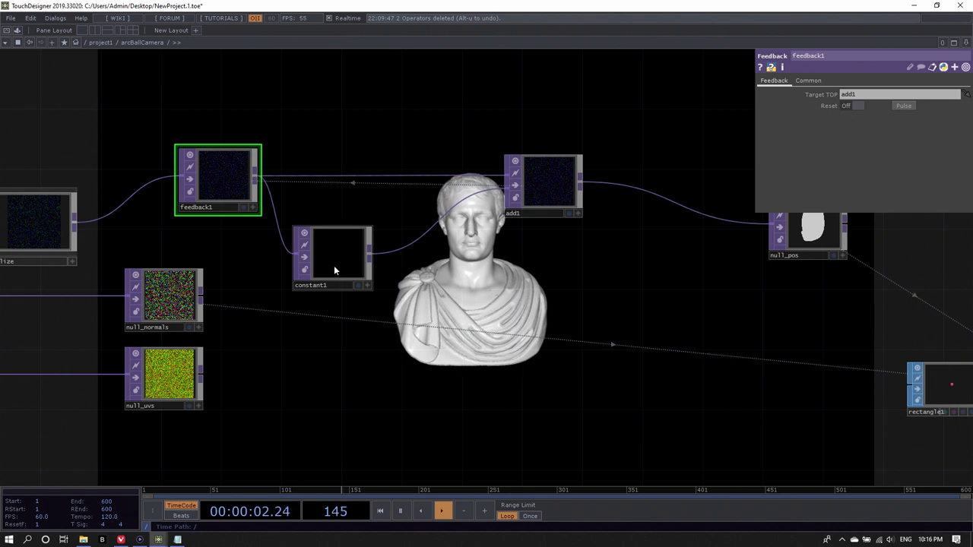
Step: Space constant1 and add1 farther from feedback1, and move the normals and UV operator rows lower in the network
{"action": "left_click_drag", "start_coordinate": [334, 265], "coordinate": [348, 267]}
{"action": "left_click_drag", "start_coordinate": [547, 190], "coordinate": [586, 194]}
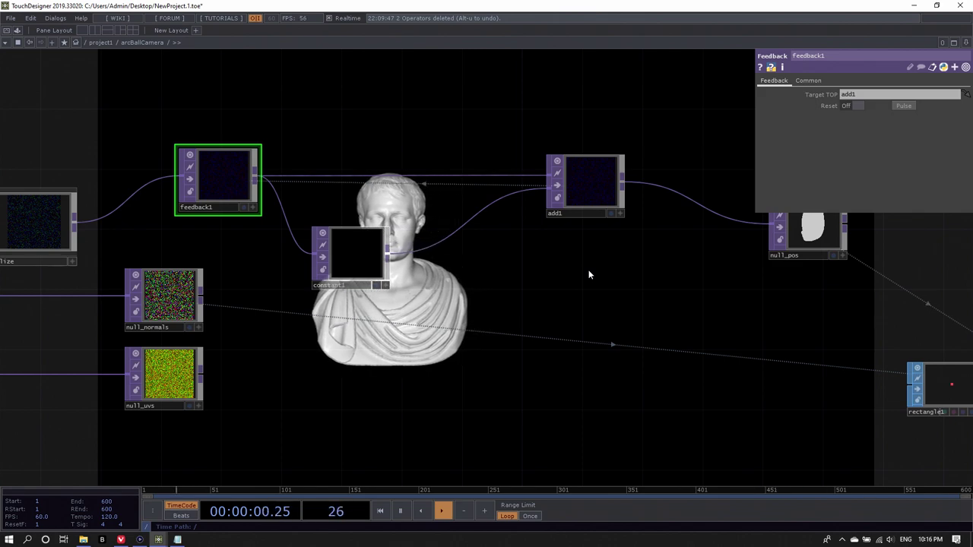
{"action": "scroll", "coordinate": [583, 260], "scroll_direction": "down", "scroll_amount": 4}
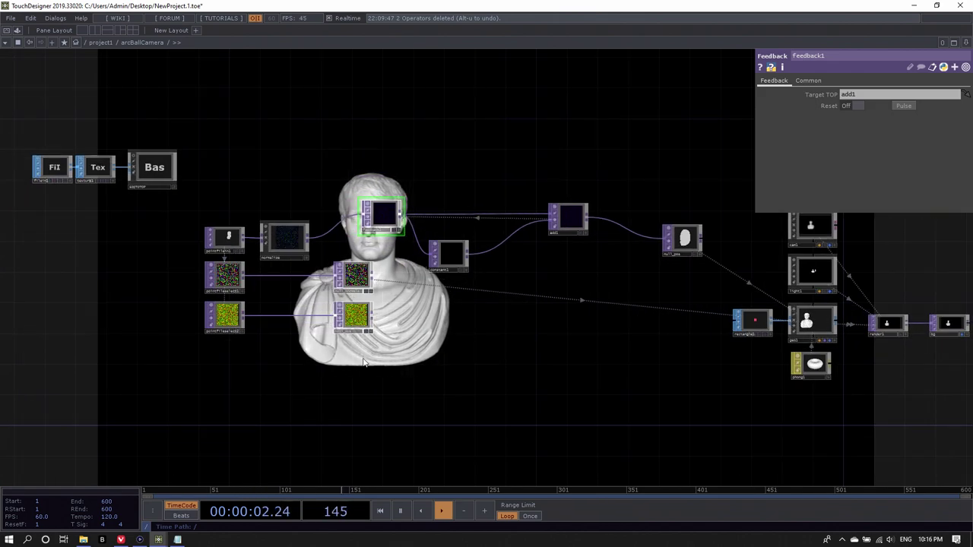
{"action": "left_click_drag", "start_coordinate": [364, 357], "coordinate": [189, 275]}
{"action": "key", "text": "ctrl+c"}
{"action": "key", "text": "ctrl+v"}
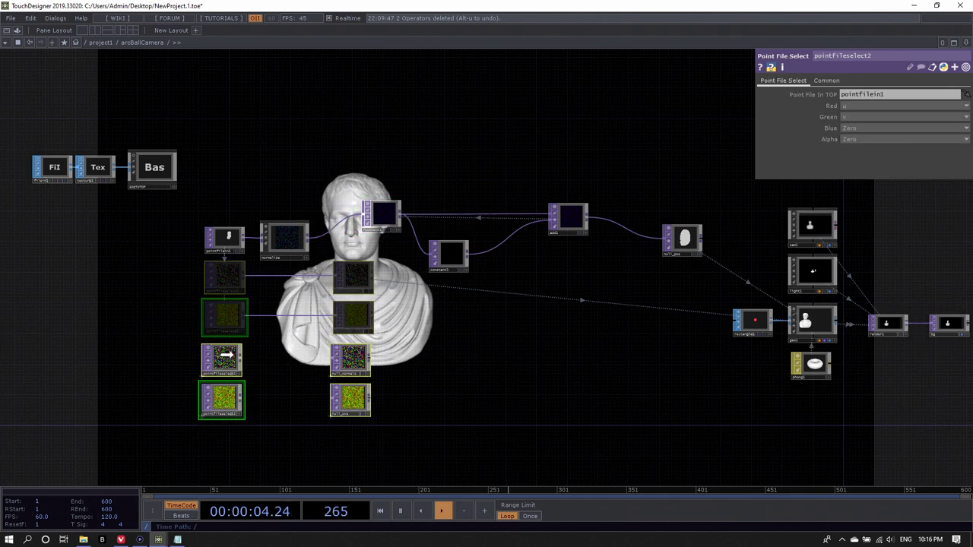
{"action": "left_click_drag", "start_coordinate": [537, 291], "coordinate": [386, 287]}
{"action": "scroll", "coordinate": [385, 288], "scroll_direction": "up", "scroll_amount": 2}
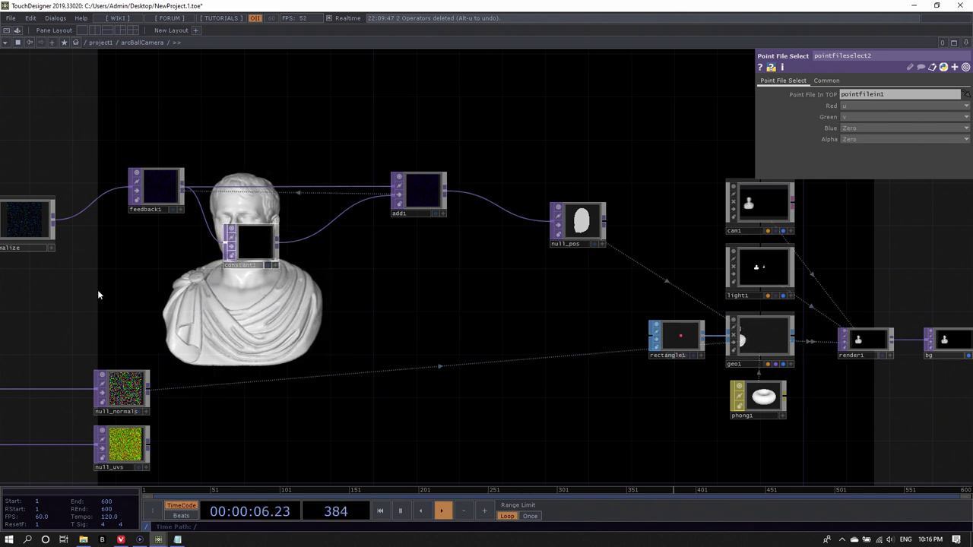
Step: Reset the feedback1 loop with a pulse so it restarts from the normalize input
{"action": "left_click", "coordinate": [155, 201]}
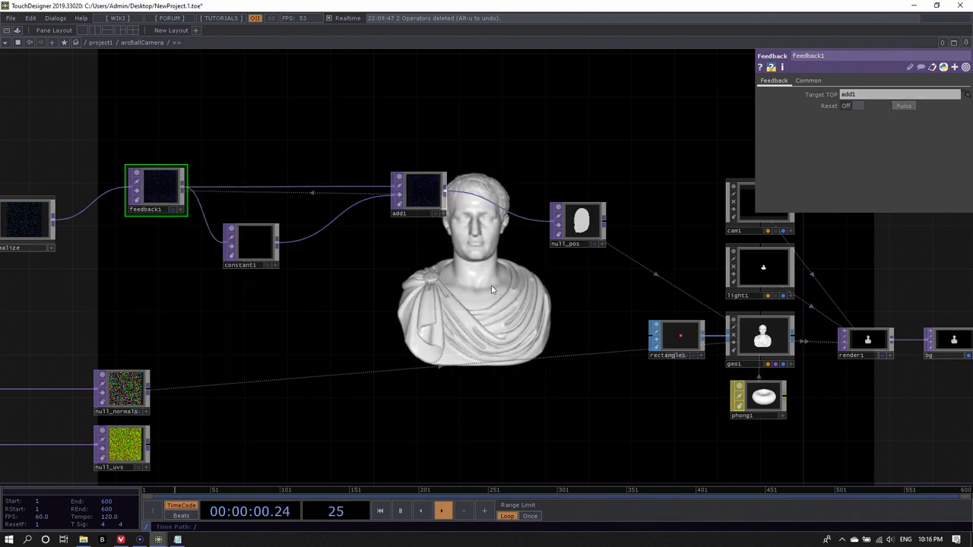
{"action": "left_click_drag", "start_coordinate": [478, 280], "coordinate": [531, 257]}
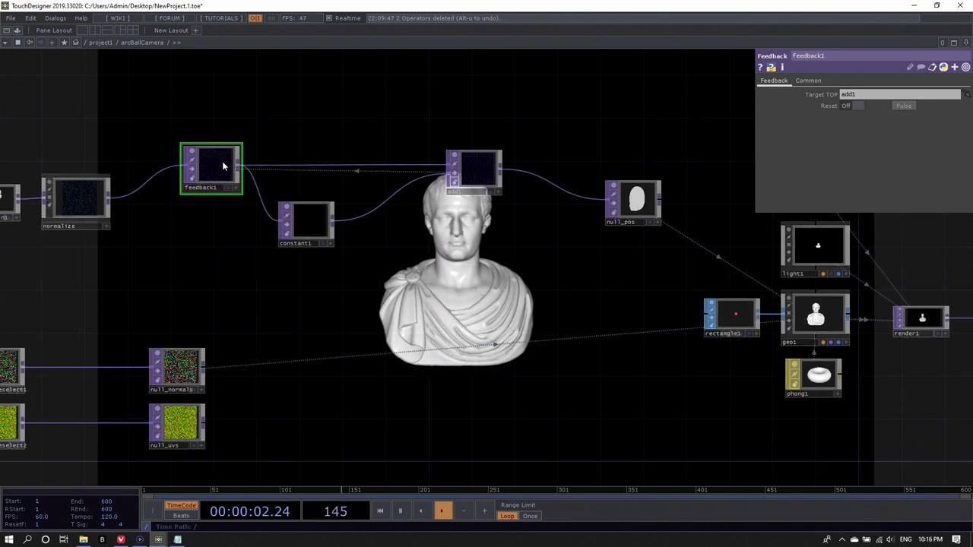
{"action": "scroll", "coordinate": [223, 171], "scroll_direction": "up", "scroll_amount": 3}
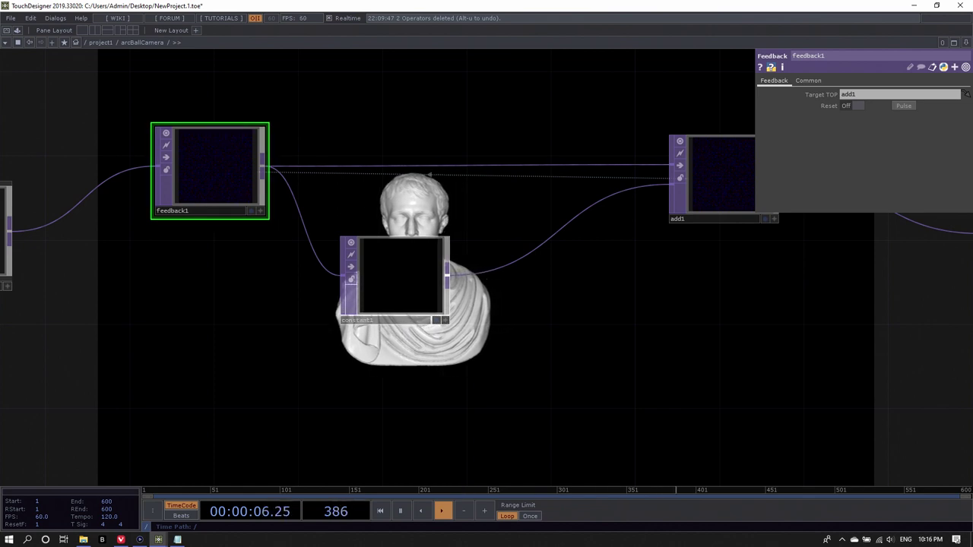
{"action": "left_click", "coordinate": [904, 105]}
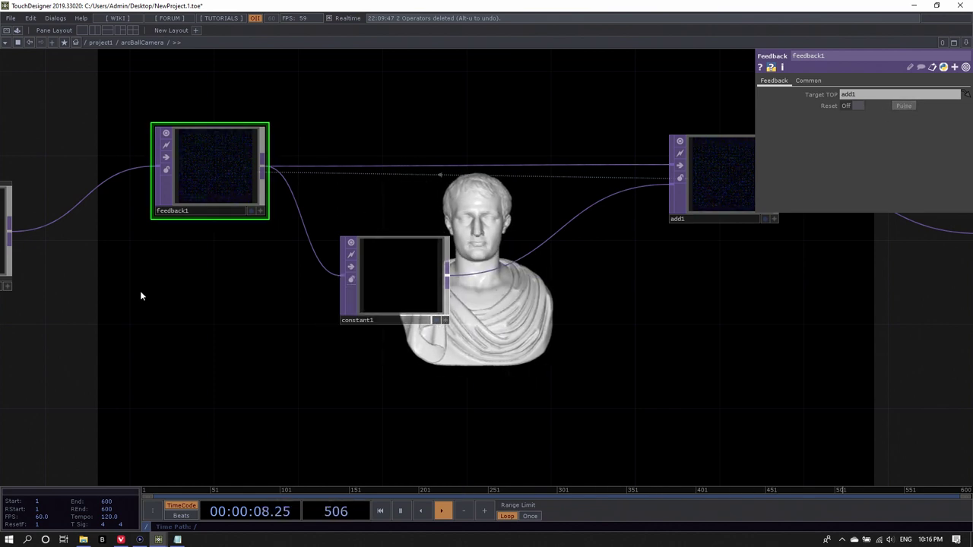
{"action": "left_click_drag", "start_coordinate": [238, 286], "coordinate": [365, 266]}
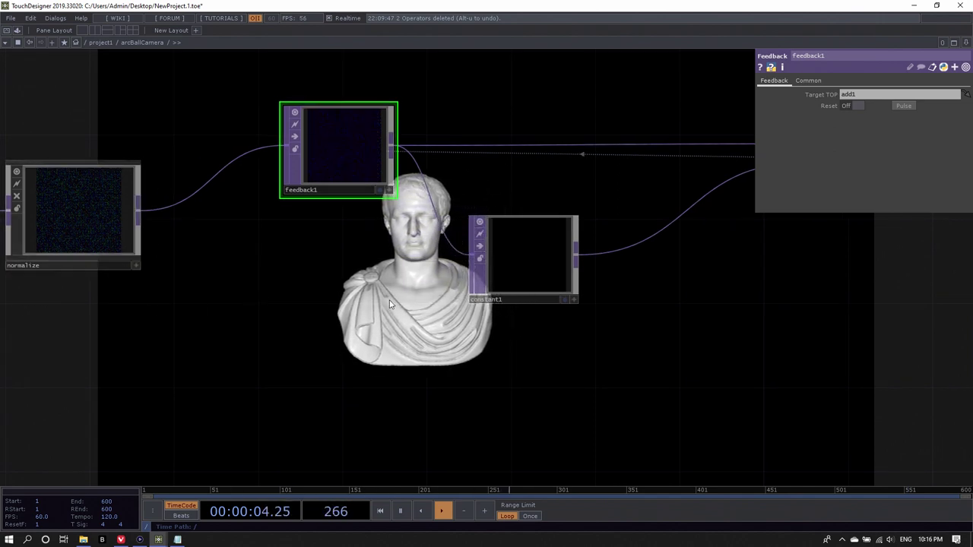
Step: Move constant1 slightly lower in the network, away from the connection between feedback1 and add1
{"action": "left_click_drag", "start_coordinate": [434, 49], "coordinate": [318, 73]}
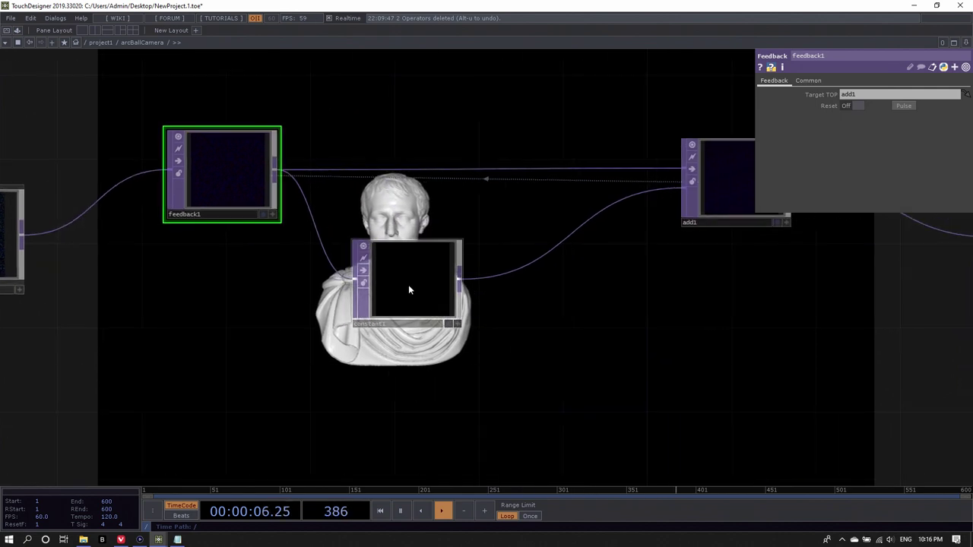
{"action": "left_click_drag", "start_coordinate": [408, 284], "coordinate": [409, 311]}
{"action": "left_click_drag", "start_coordinate": [548, 350], "coordinate": [504, 350]}
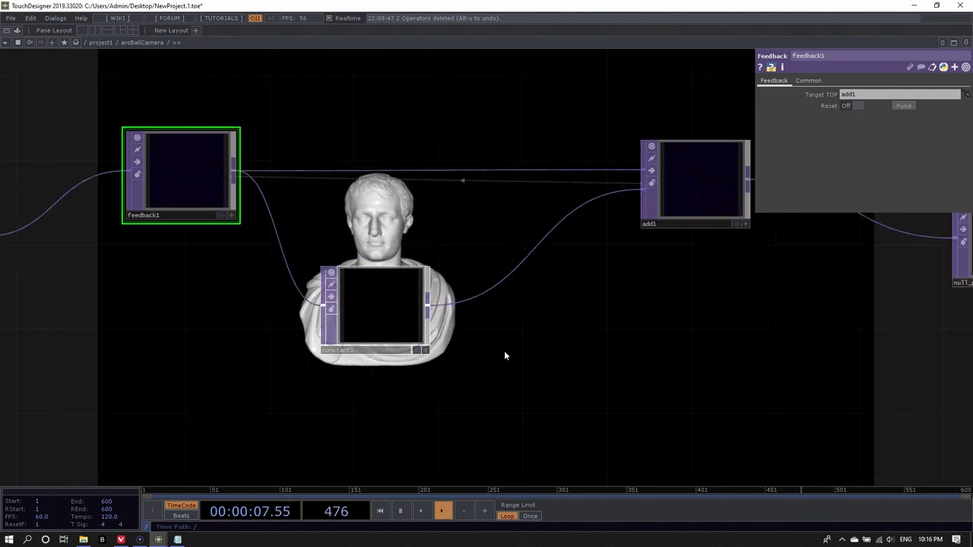
Step: Branch a Threshold TOP off feedback1's output and place it directly below constant1
{"action": "right_click", "coordinate": [232, 175]}
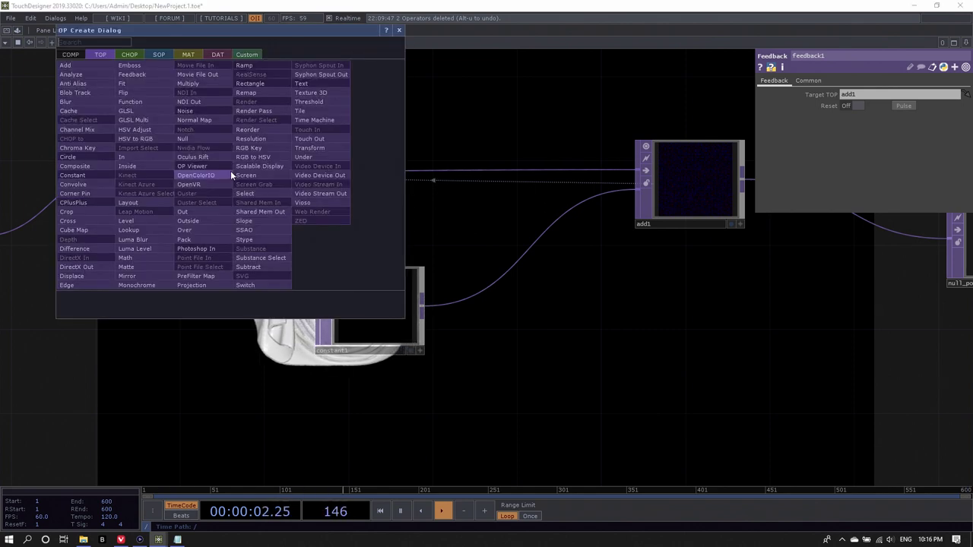
{"action": "type", "text": "th"}
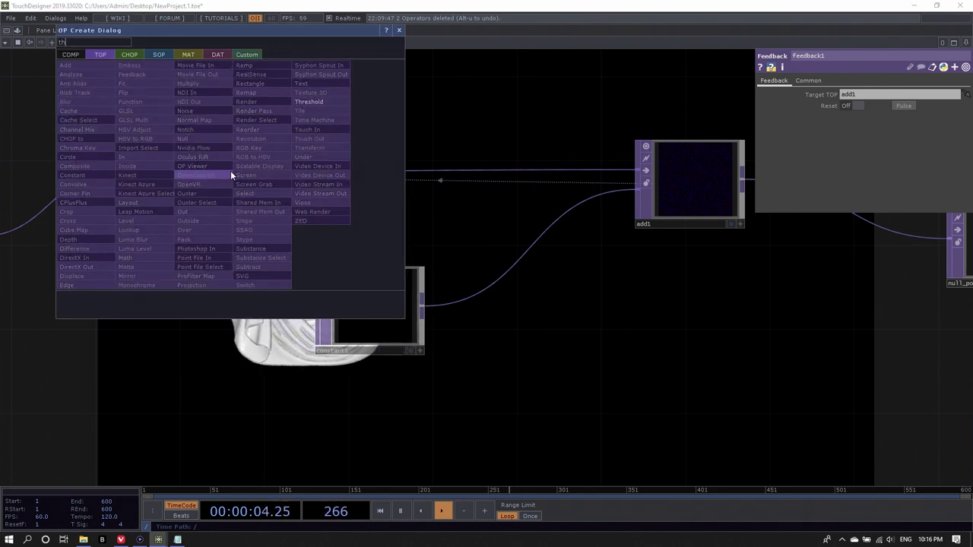
{"action": "type", "text": "re"}
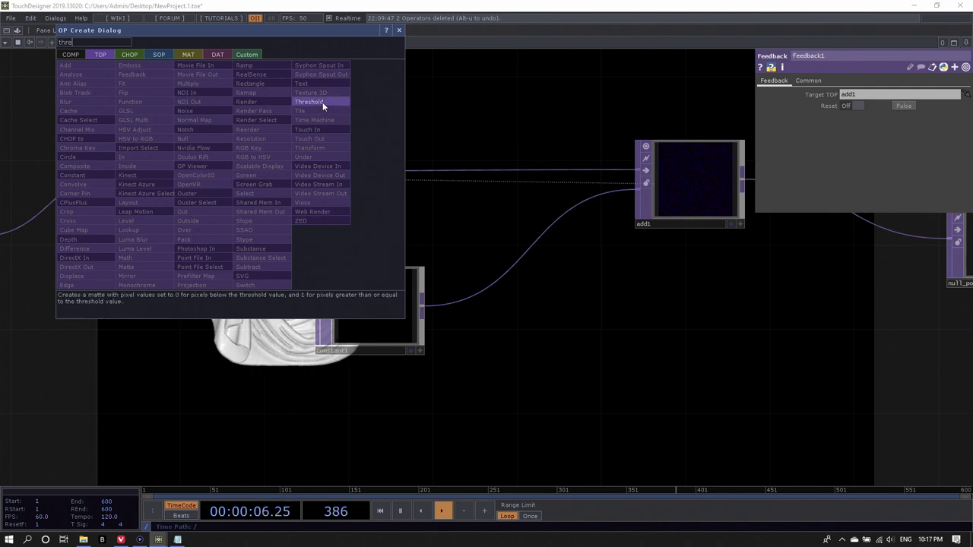
{"action": "left_click", "coordinate": [322, 102]}
{"action": "left_click", "coordinate": [368, 415]}
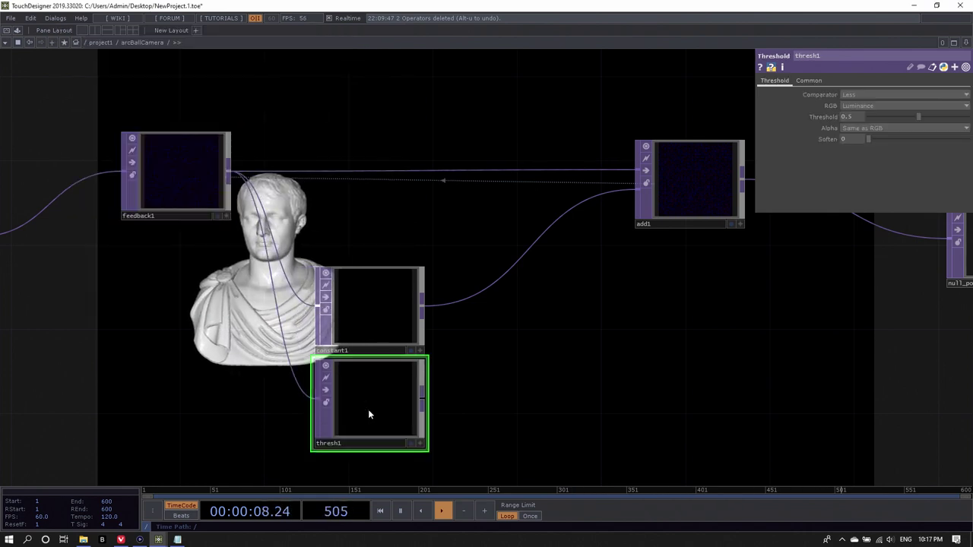
Step: Set thresh1's comparator to Greater and its RGB channel to Green
{"action": "left_click_drag", "start_coordinate": [523, 397], "coordinate": [510, 342]}
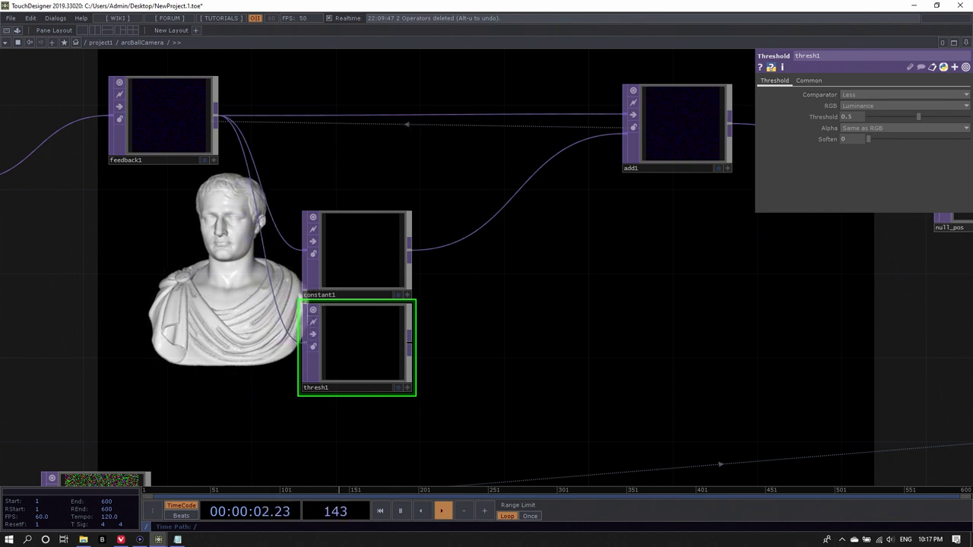
{"action": "left_click", "coordinate": [859, 94]}
{"action": "left_click", "coordinate": [859, 112]}
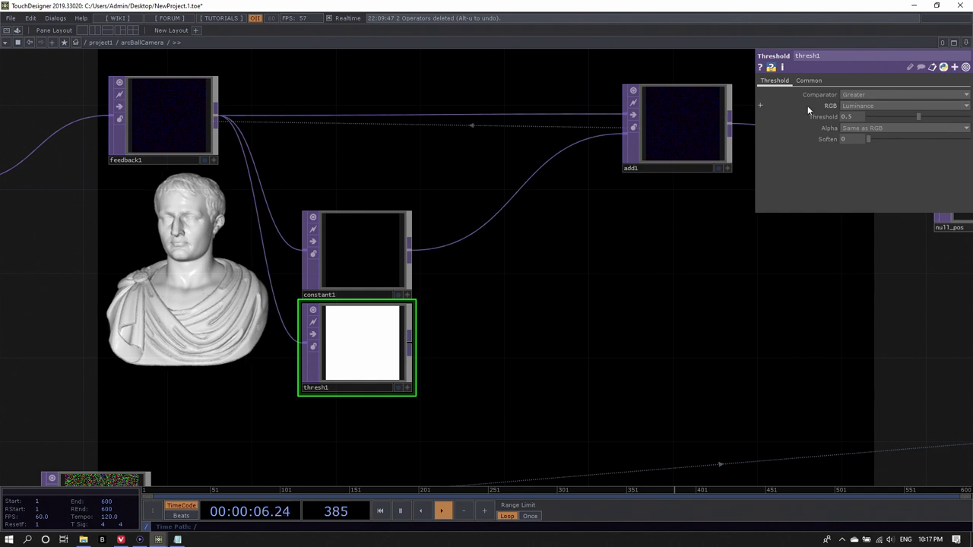
{"action": "left_click", "coordinate": [874, 105]}
{"action": "left_click", "coordinate": [863, 128]}
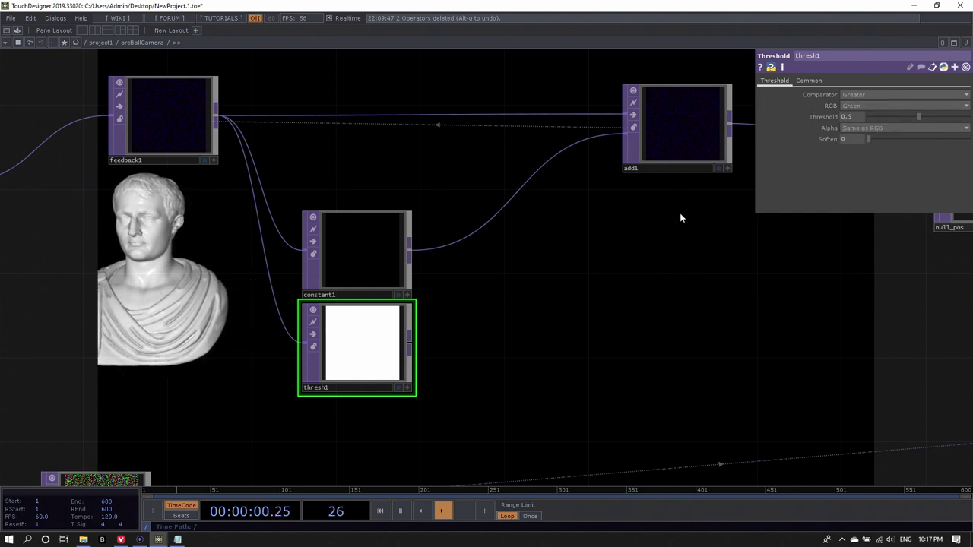
Step: Reset the feedback1 loop and lower thresh1's threshold to 0
{"action": "left_click", "coordinate": [358, 262]}
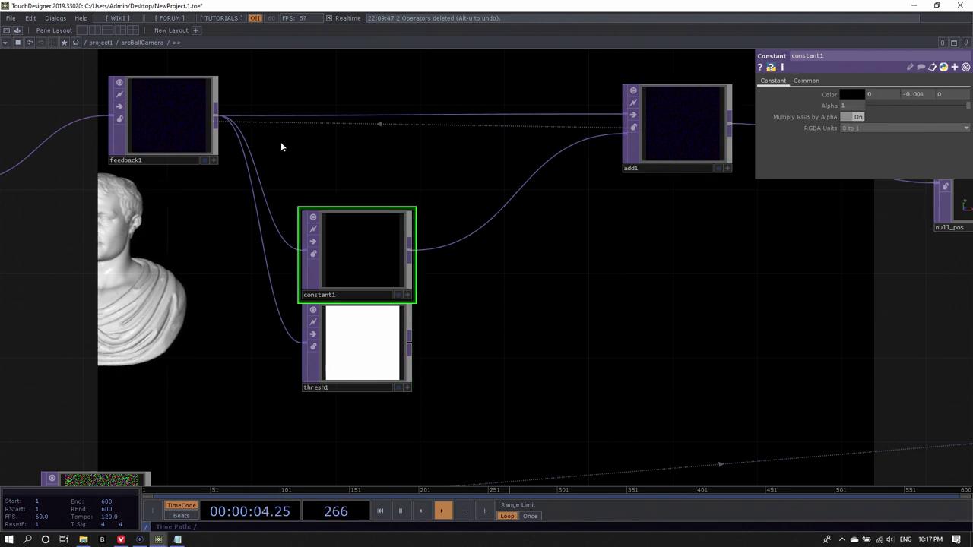
{"action": "left_click", "coordinate": [164, 127]}
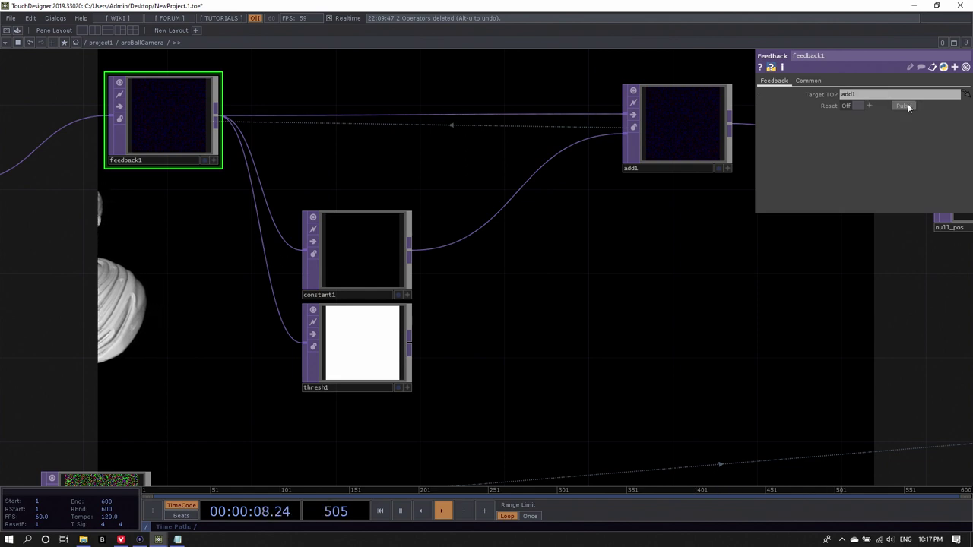
{"action": "left_click", "coordinate": [377, 343]}
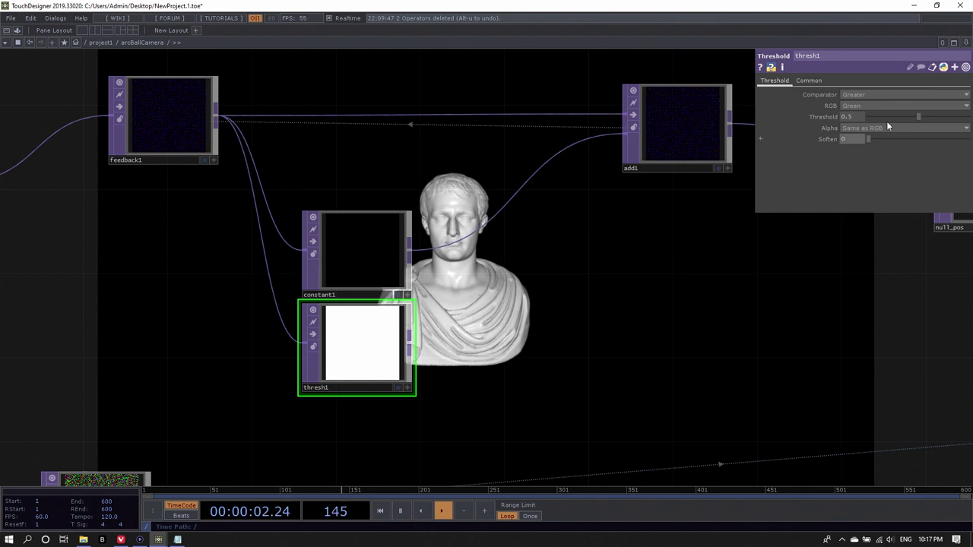
{"action": "left_click_drag", "start_coordinate": [920, 116], "coordinate": [840, 123]}
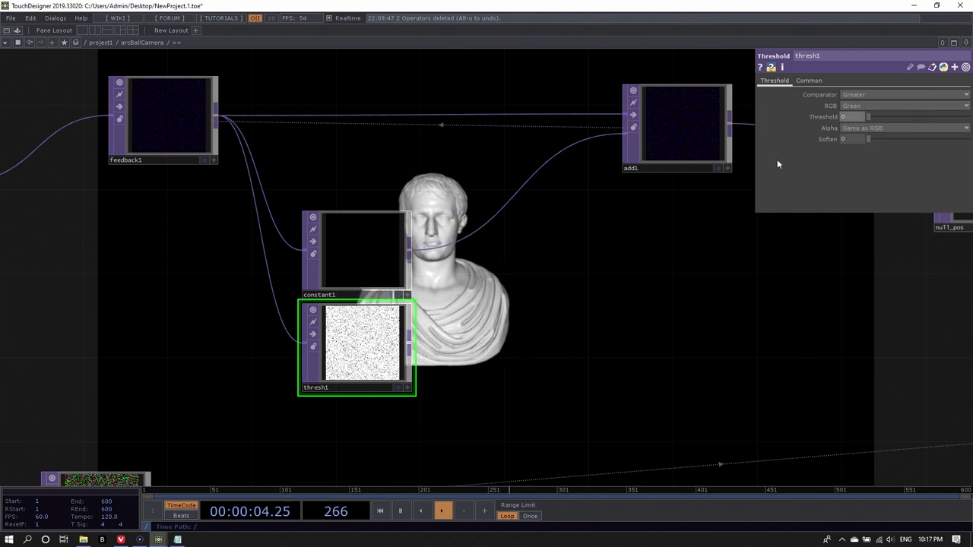
{"action": "left_click_drag", "start_coordinate": [669, 278], "coordinate": [643, 260]}
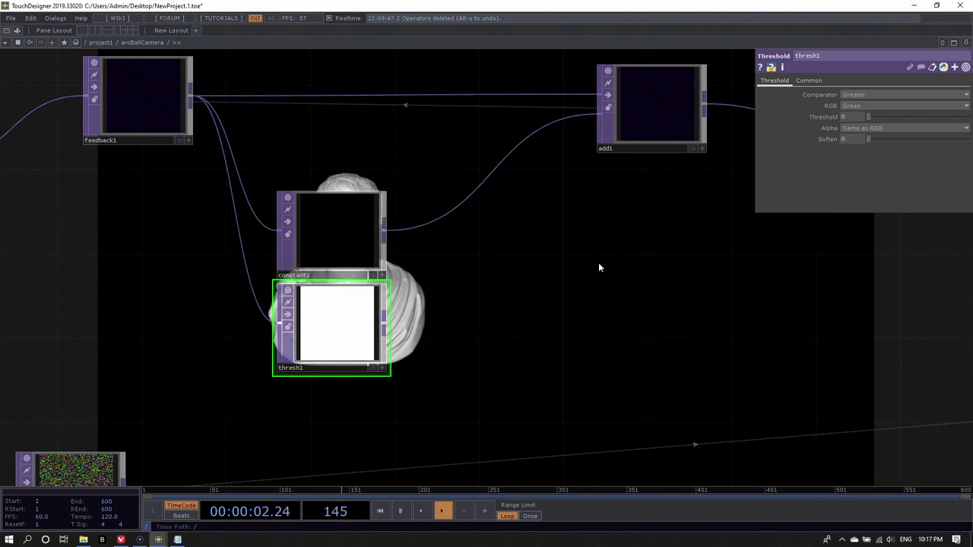
Step: Restart the feedback1 loop to check the threshold mask, and move thresh1 slightly farther below constant1
{"action": "left_click", "coordinate": [164, 117]}
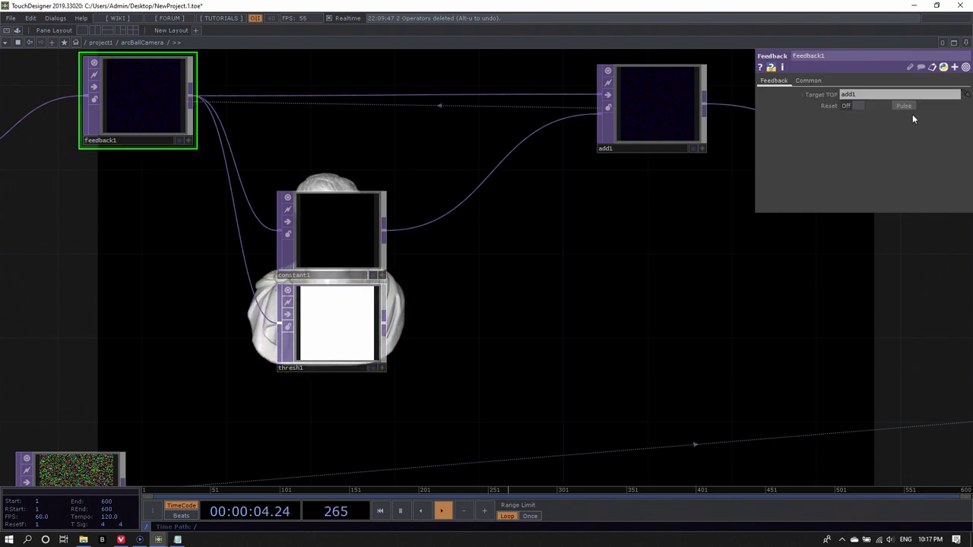
{"action": "left_click", "coordinate": [906, 107]}
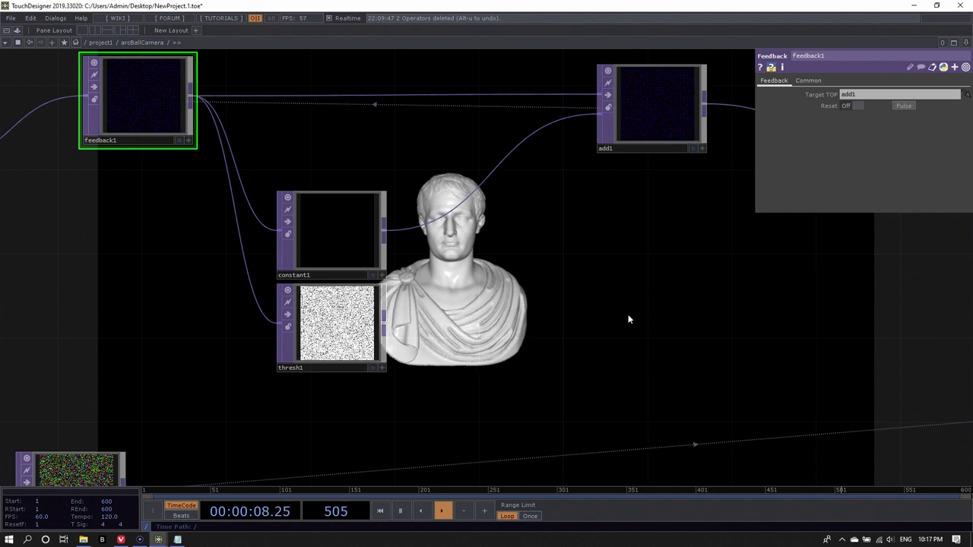
{"action": "left_click_drag", "start_coordinate": [628, 322], "coordinate": [593, 321]}
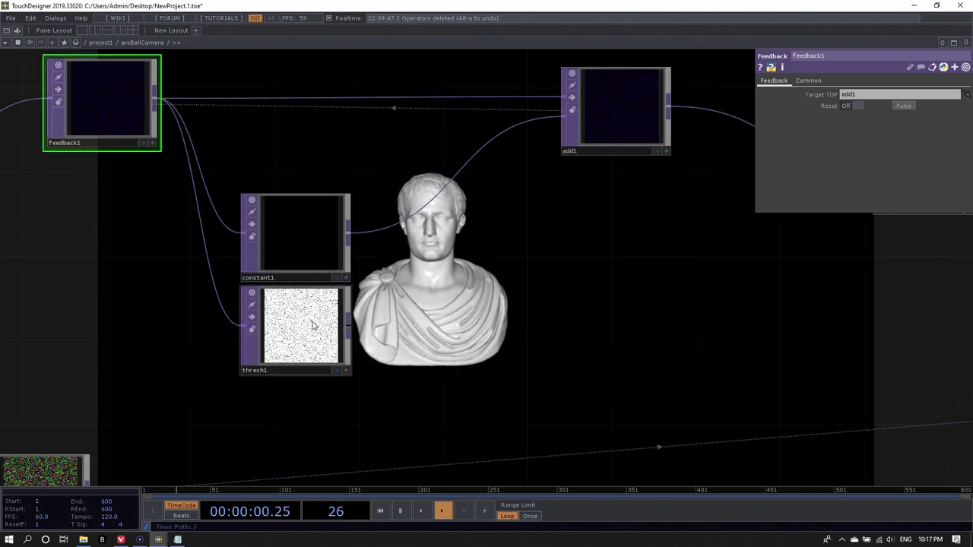
{"action": "left_click_drag", "start_coordinate": [310, 322], "coordinate": [311, 331]}
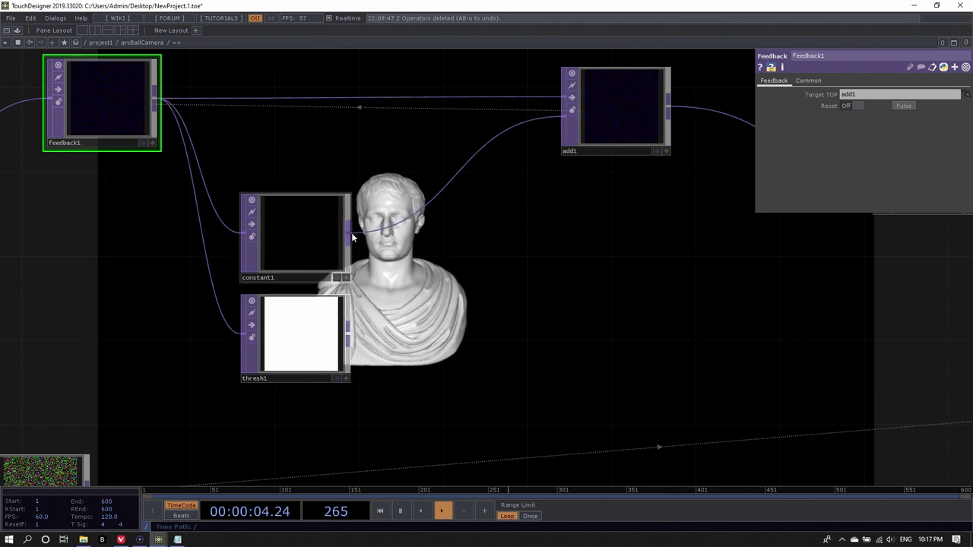
Step: Insert a Multiply TOP between constant1 and add1, wire thresh1 into its second input, and restart the feedback1 loop
{"action": "key", "text": "Tab"}
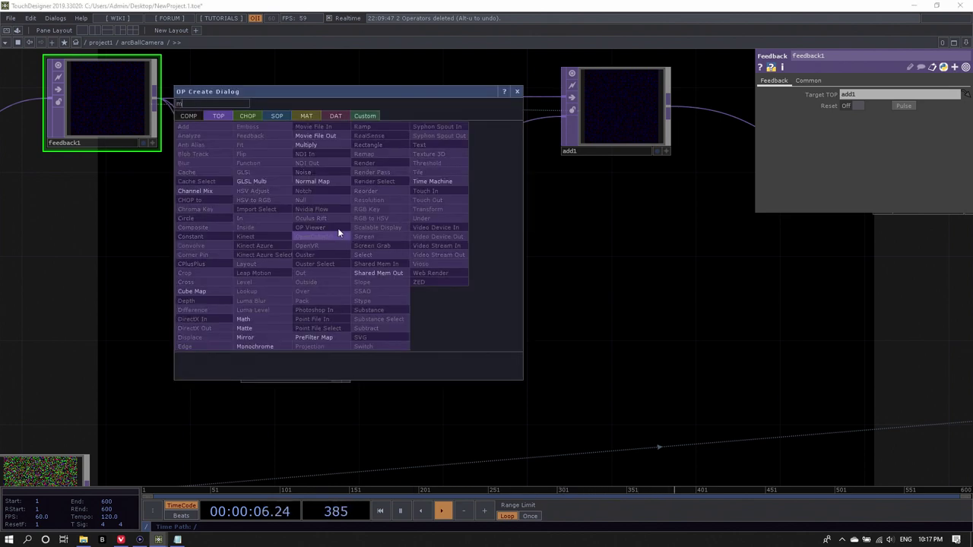
{"action": "type", "text": "m"}
{"action": "left_click", "coordinate": [316, 146]}
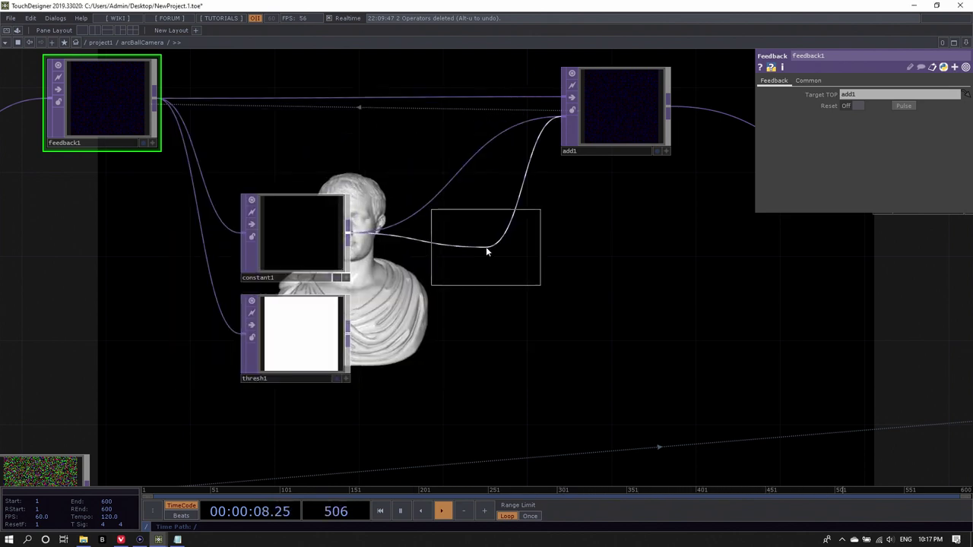
{"action": "left_click", "coordinate": [465, 262]}
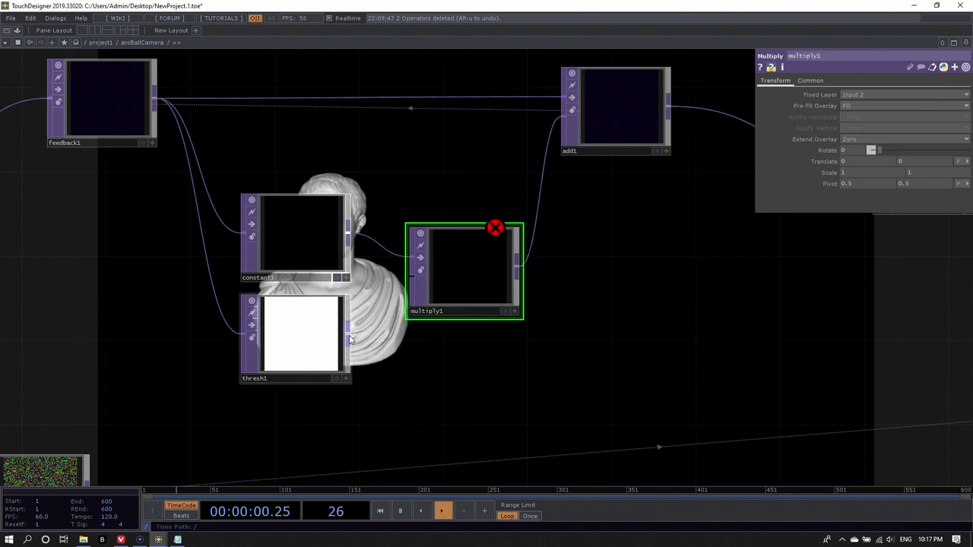
{"action": "left_click_drag", "start_coordinate": [479, 276], "coordinate": [462, 285]}
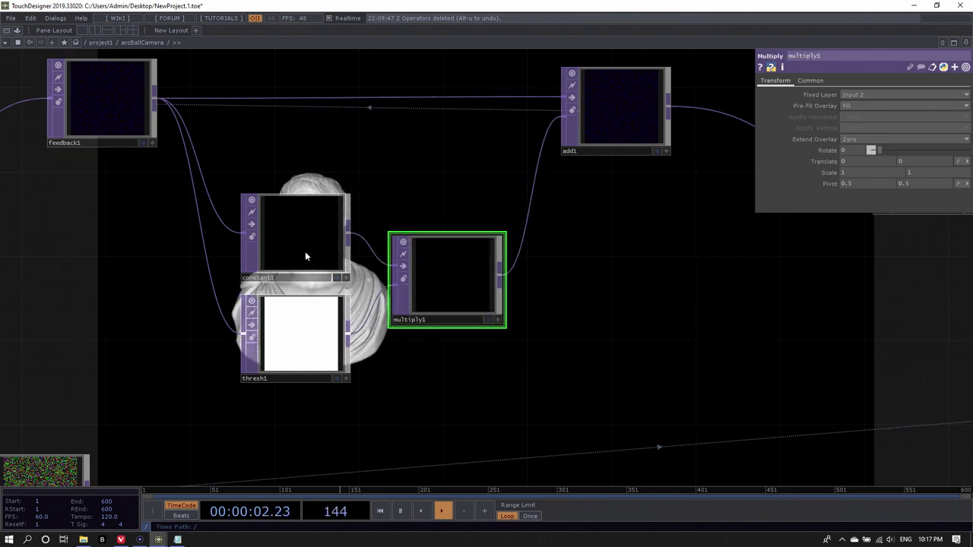
{"action": "left_click", "coordinate": [115, 113]}
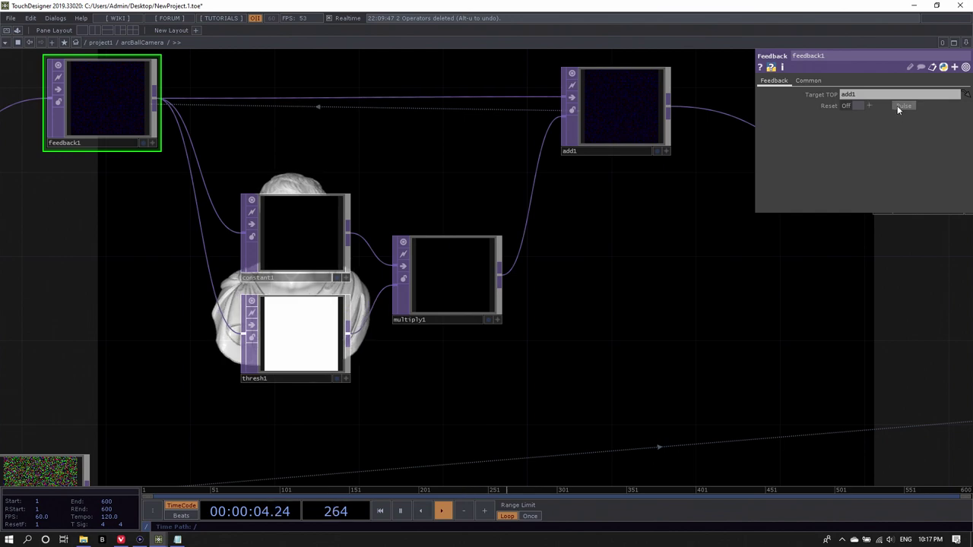
{"action": "key", "text": "h"}
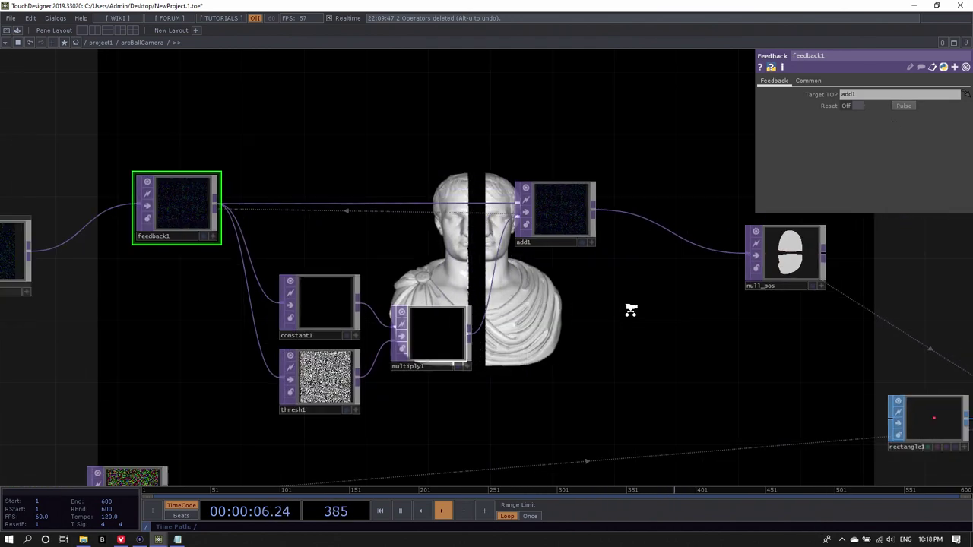
Step: Examine how the bust's points move in the background render and across the operators of the feedback network
{"action": "scroll", "coordinate": [609, 347], "scroll_direction": "down", "scroll_amount": 5}
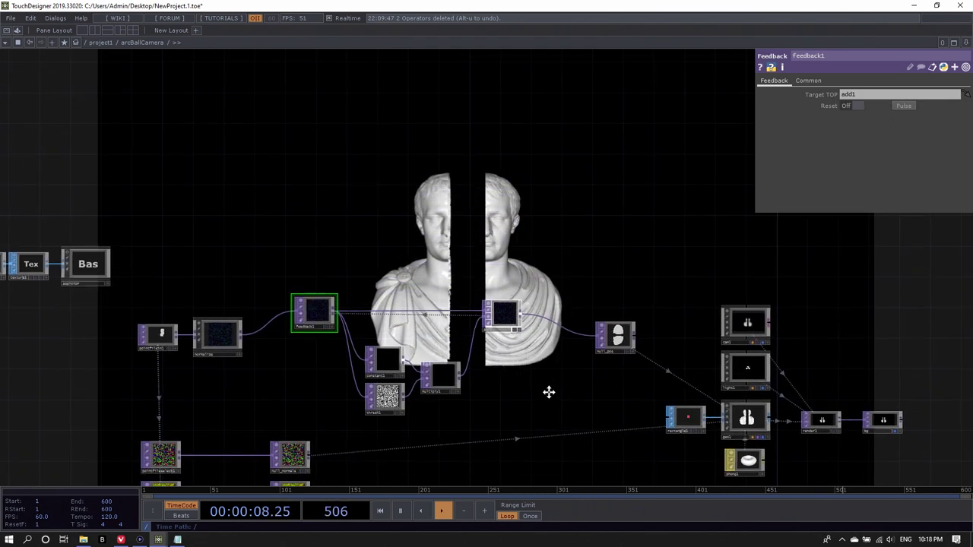
{"action": "left_click_drag", "start_coordinate": [549, 392], "coordinate": [546, 173]}
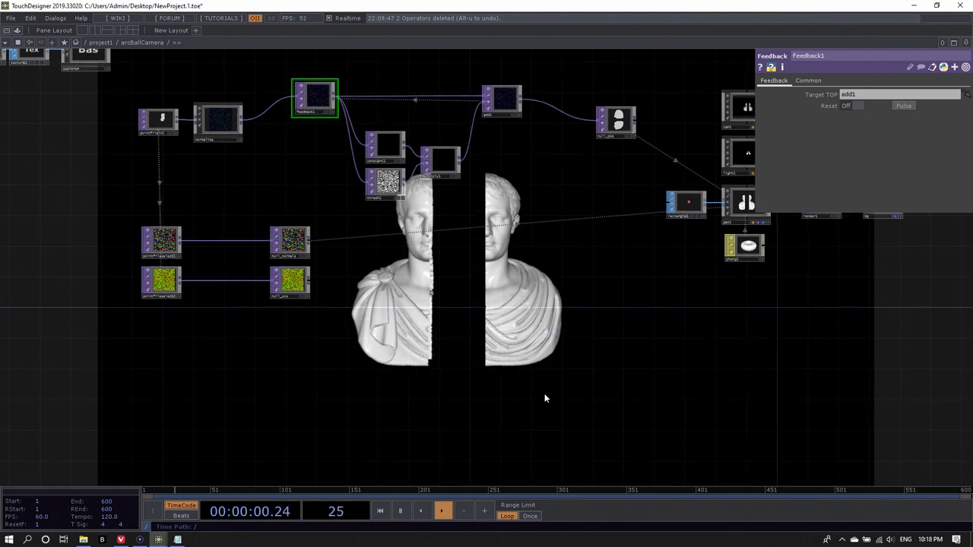
{"action": "scroll", "coordinate": [438, 140], "scroll_direction": "up", "scroll_amount": 5}
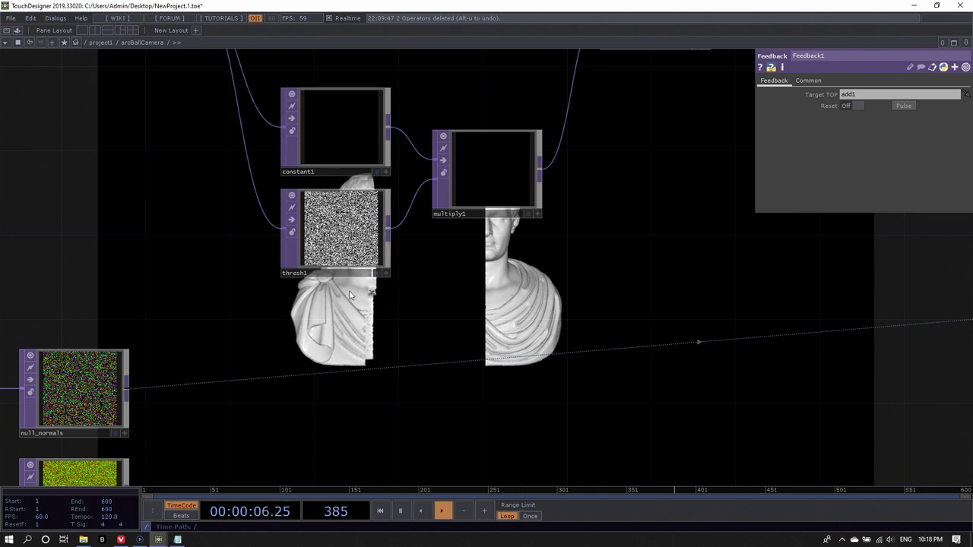
{"action": "left_click_drag", "start_coordinate": [352, 309], "coordinate": [387, 302]}
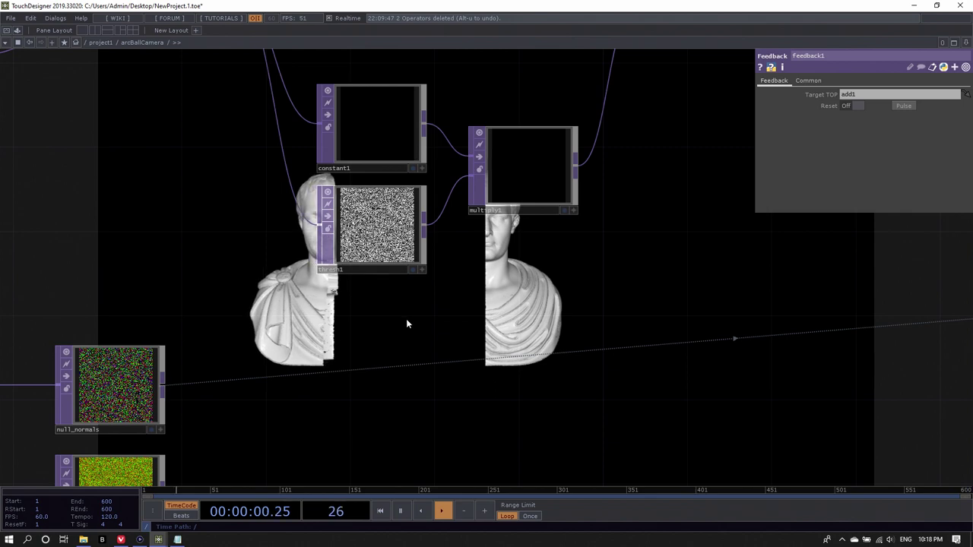
{"action": "left_click_drag", "start_coordinate": [553, 282], "coordinate": [360, 364]}
{"action": "scroll", "coordinate": [360, 364], "scroll_direction": "down", "scroll_amount": 3}
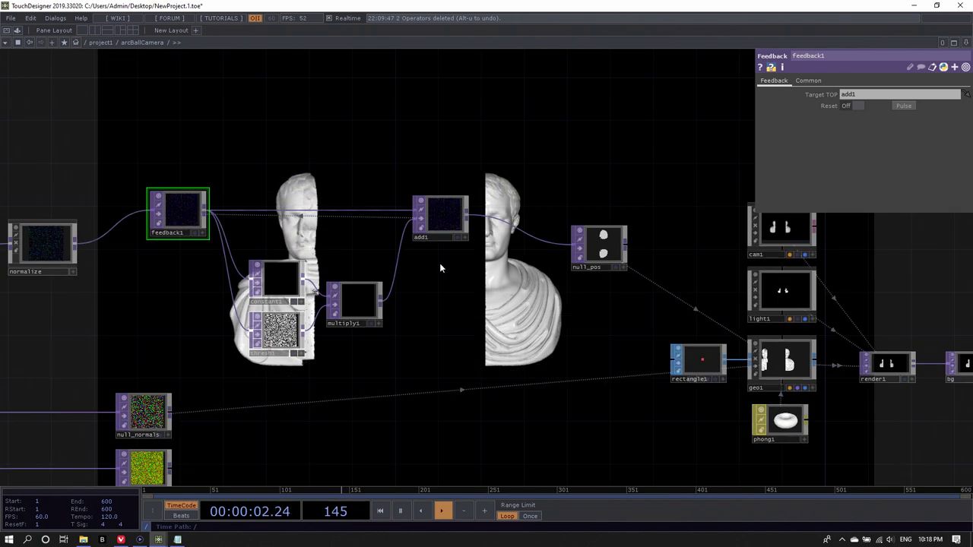
{"action": "left_click_drag", "start_coordinate": [424, 354], "coordinate": [431, 320]}
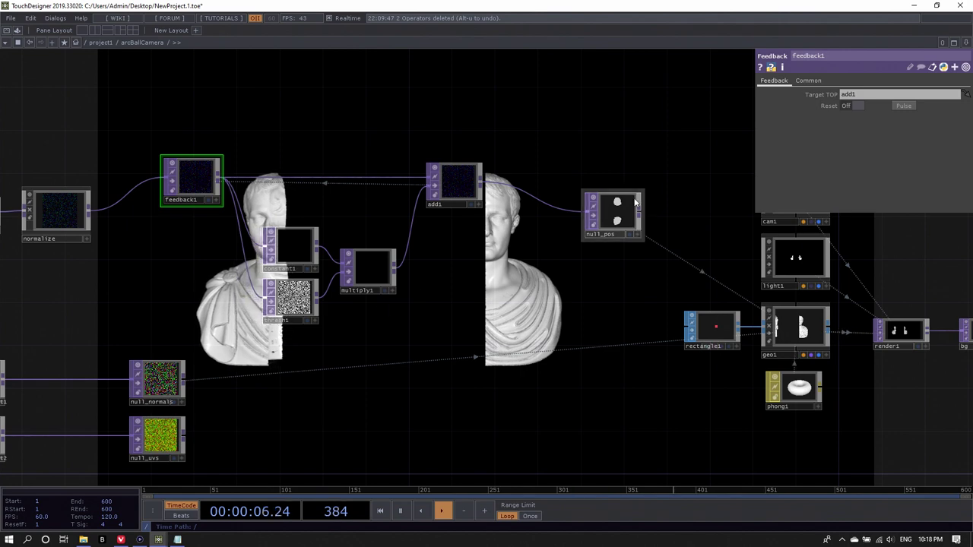
{"action": "scroll", "coordinate": [631, 215], "scroll_direction": "up", "scroll_amount": 5}
{"action": "scroll", "coordinate": [631, 216], "scroll_direction": "down", "scroll_amount": 6}
{"action": "scroll", "coordinate": [453, 273], "scroll_direction": "up", "scroll_amount": 4}
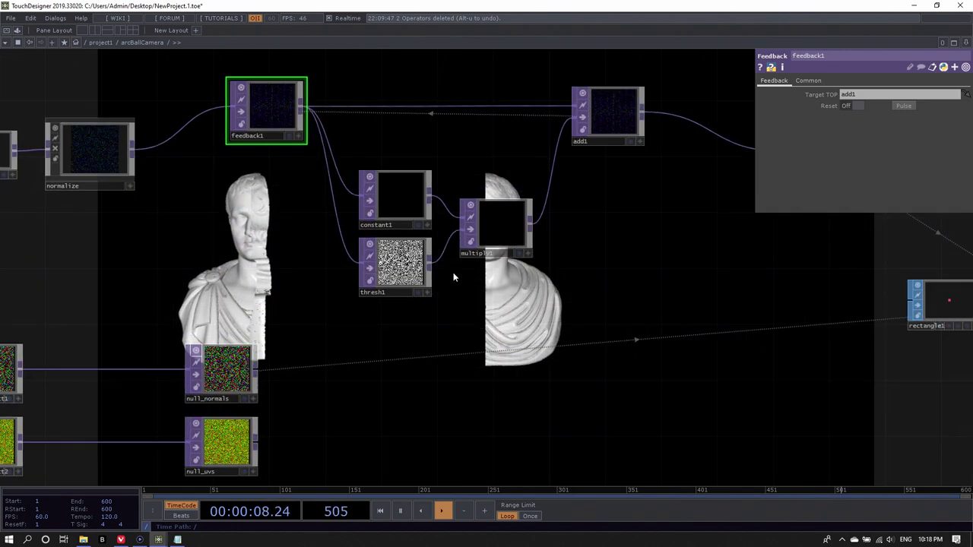
Step: Set thresh1's Soften to 0.056 and reset the feedback1 loop with a pulse
{"action": "left_click", "coordinate": [392, 284]}
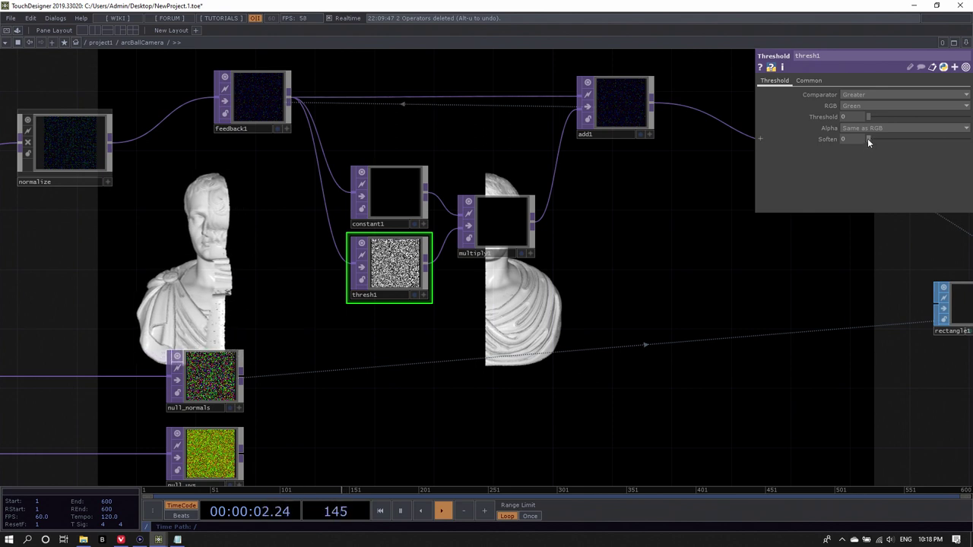
{"action": "left_click_drag", "start_coordinate": [868, 137], "coordinate": [873, 137]}
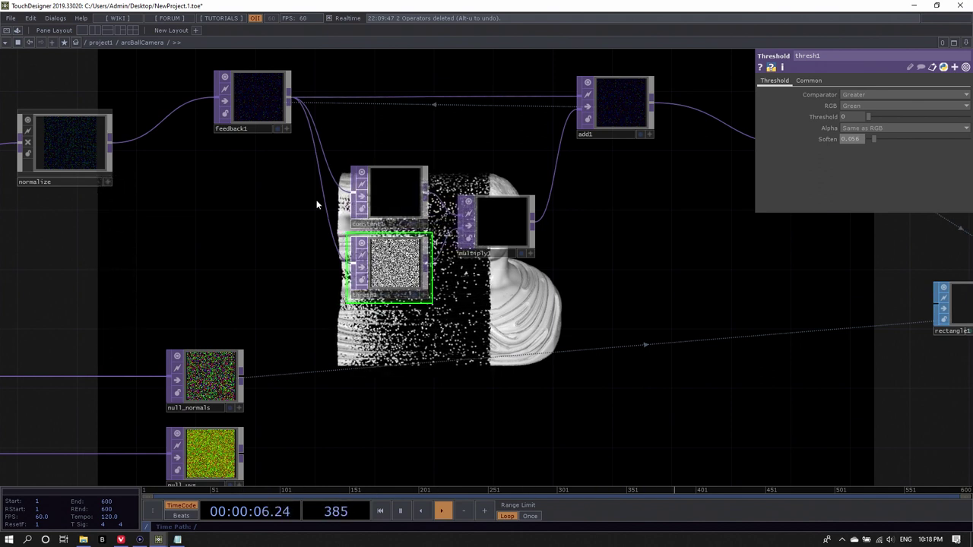
{"action": "left_click", "coordinate": [237, 132]}
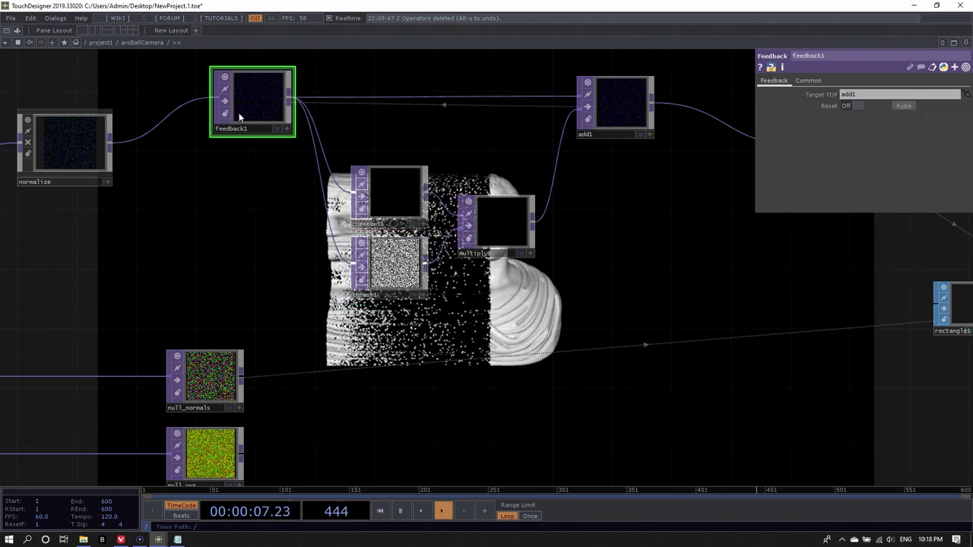
{"action": "left_click", "coordinate": [901, 106]}
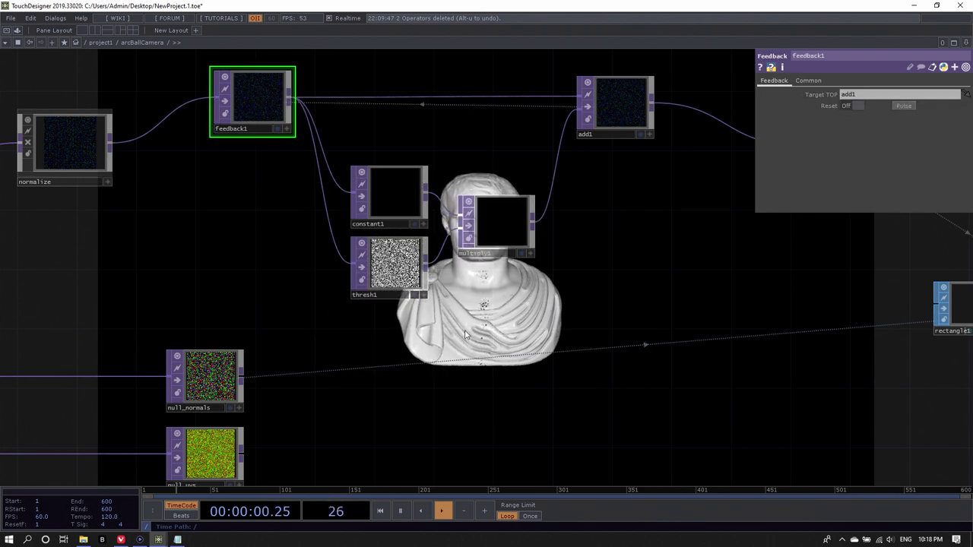
Step: Move the rectangle1, geometry, camera, light, material and render operators together farther away from null_pos to free up network space
{"action": "scroll", "coordinate": [487, 376], "scroll_direction": "down", "scroll_amount": 3}
{"action": "scroll", "coordinate": [467, 413], "scroll_direction": "down", "scroll_amount": 4}
{"action": "left_click_drag", "start_coordinate": [515, 390], "coordinate": [510, 443]}
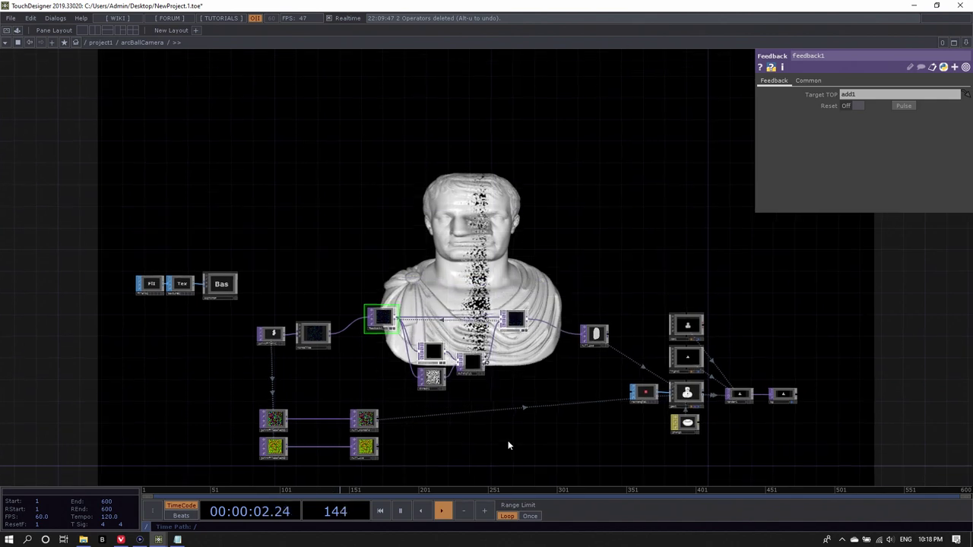
{"action": "left_click_drag", "start_coordinate": [567, 268], "coordinate": [562, 274]}
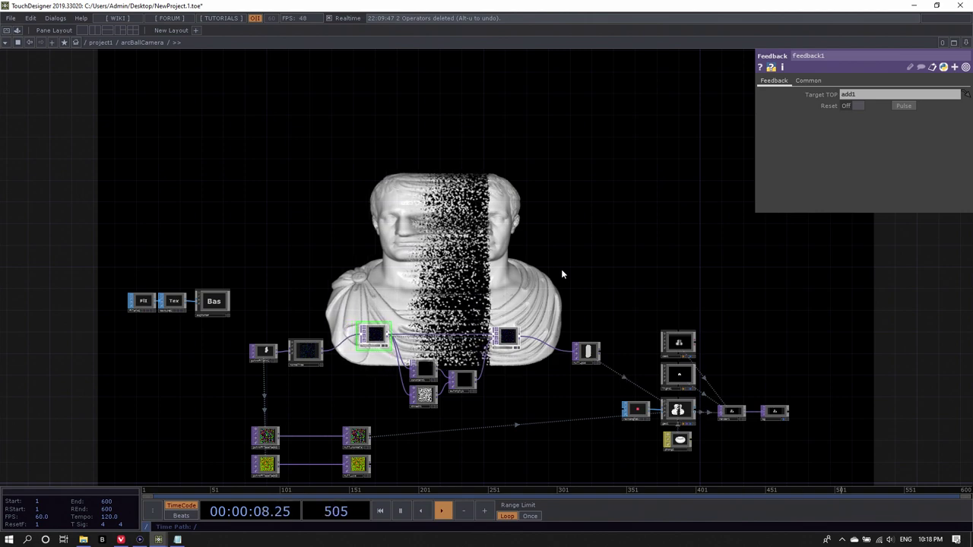
{"action": "left_click_drag", "start_coordinate": [528, 393], "coordinate": [411, 306]}
{"action": "right_click_drag", "start_coordinate": [721, 424], "coordinate": [562, 254]}
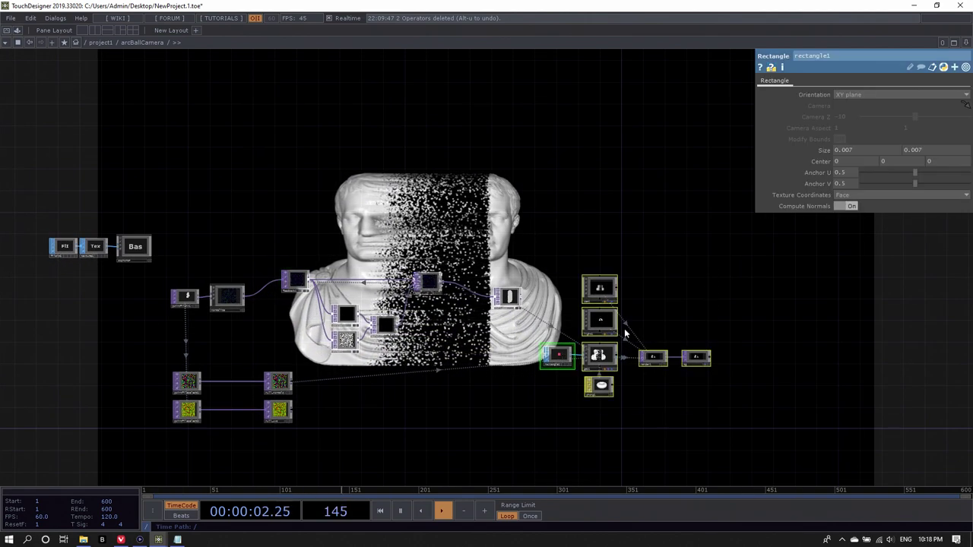
{"action": "left_click_drag", "start_coordinate": [622, 320], "coordinate": [713, 326]}
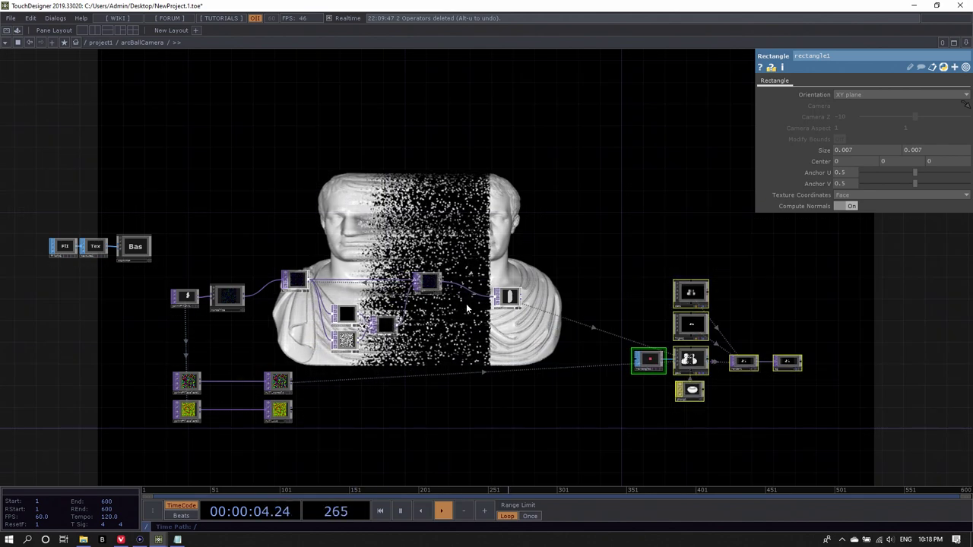
Step: Shift add1 and null_pos together toward the geometry operators, leaving more room between feedback1 and add1
{"action": "scroll", "coordinate": [466, 308], "scroll_direction": "up", "scroll_amount": 5}
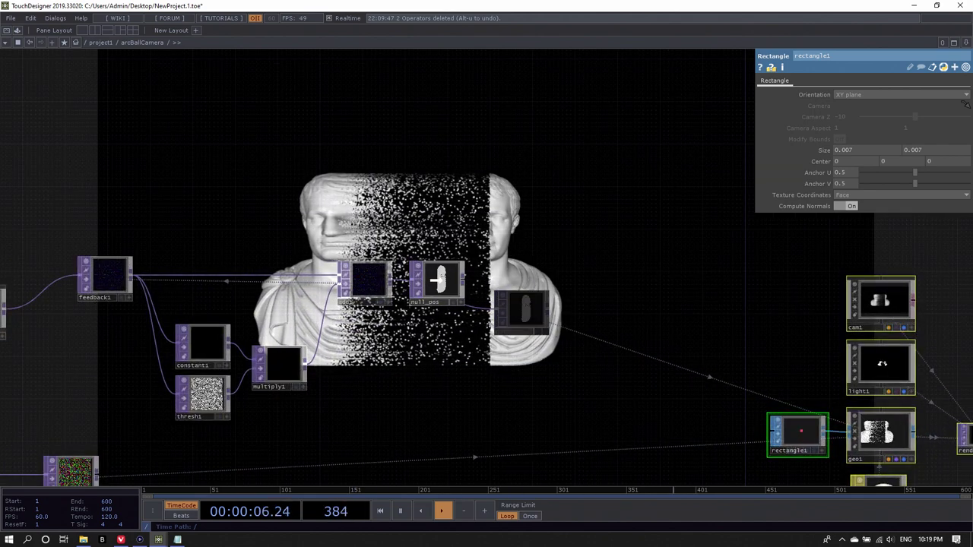
{"action": "left_click_drag", "start_coordinate": [394, 266], "coordinate": [543, 282]}
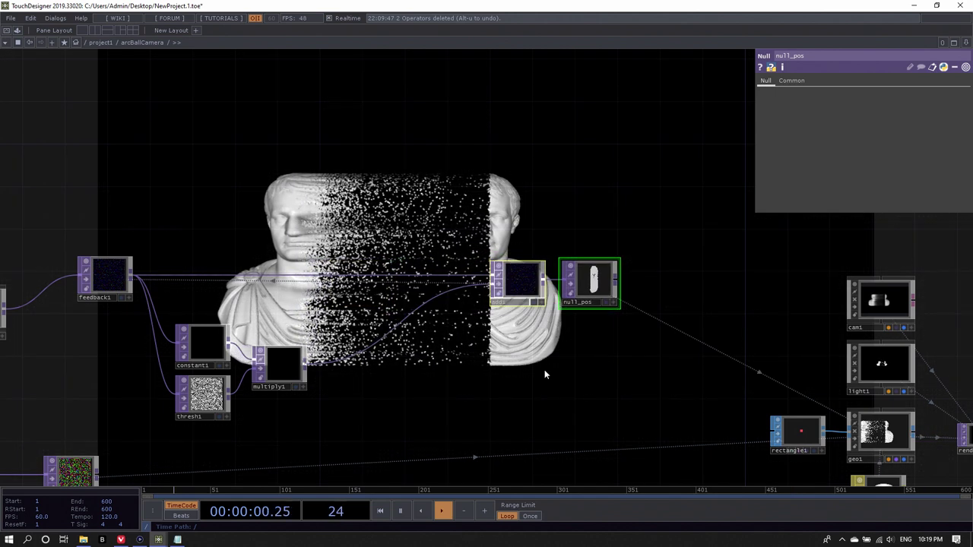
{"action": "left_click_drag", "start_coordinate": [544, 371], "coordinate": [545, 367]}
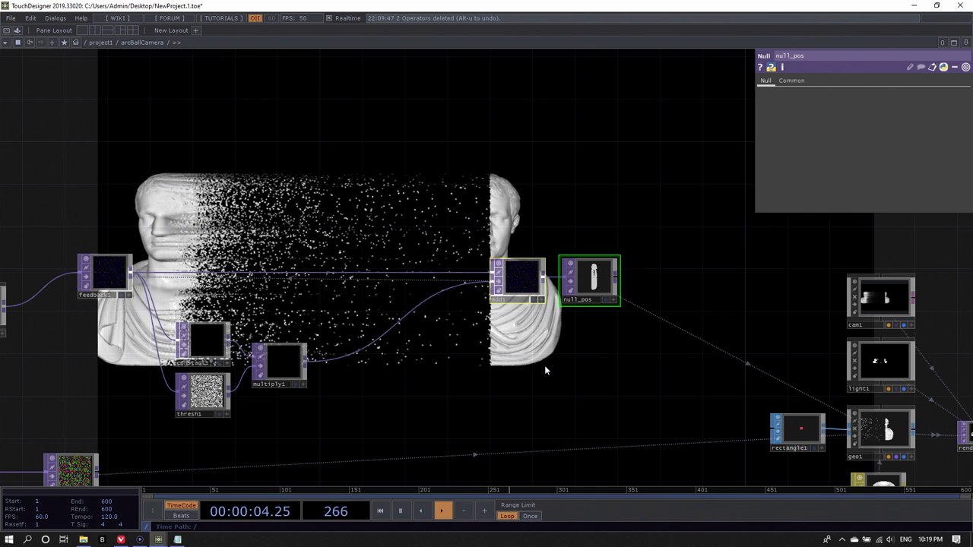
Step: Restart the feedback1 loop twice with reset pulses to check the point motion in the background render
{"action": "left_click", "coordinate": [110, 276]}
{"action": "left_click", "coordinate": [903, 105]}
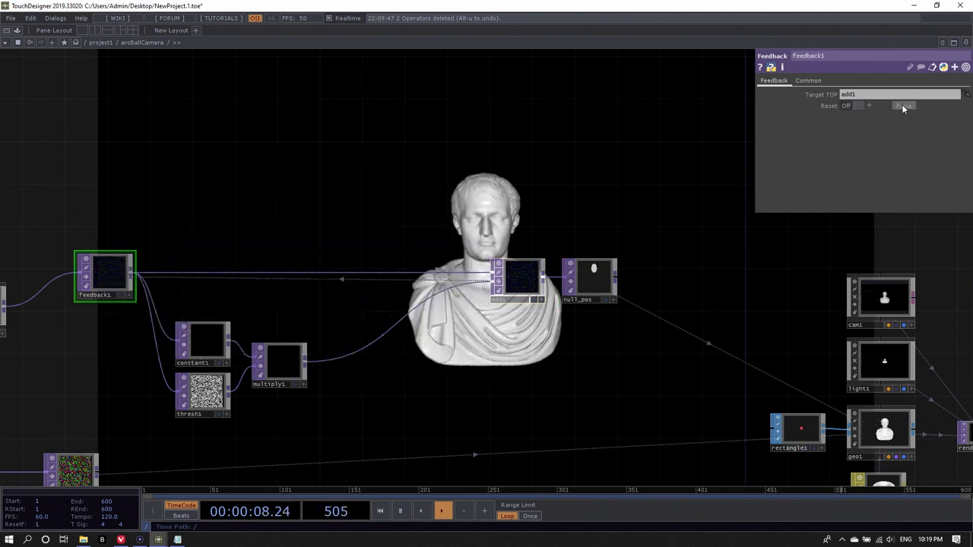
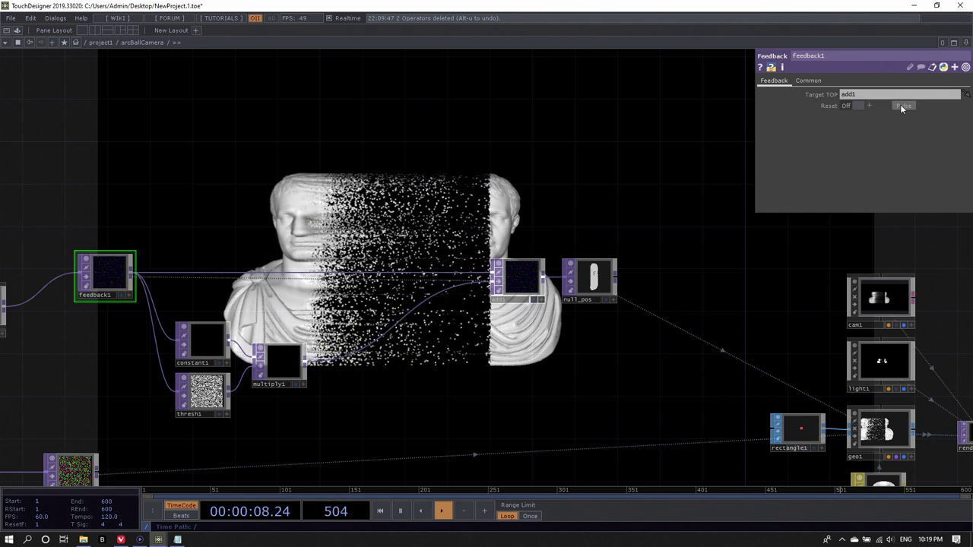
{"action": "left_click", "coordinate": [903, 105]}
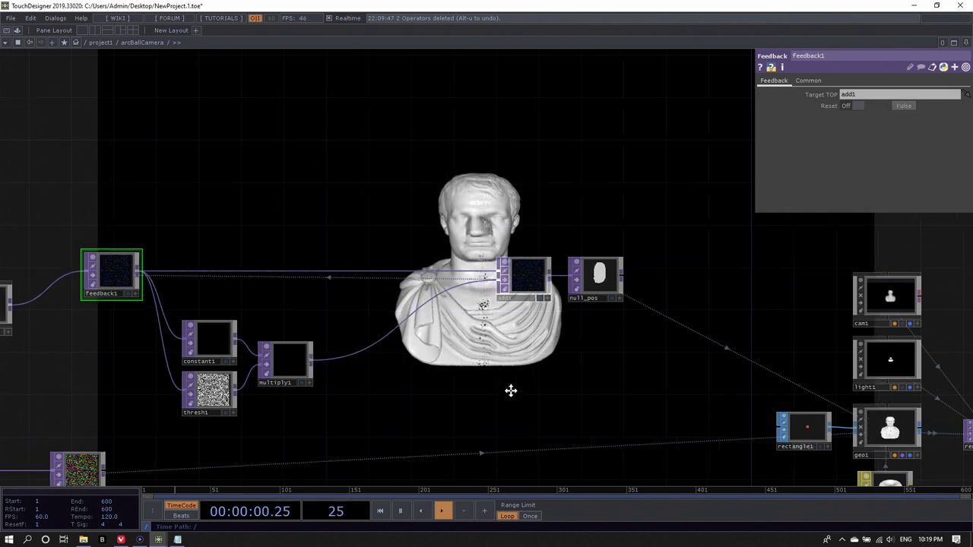
Step: Add a Noise TOP fed by feedback1's output and place it above constant1
{"action": "left_click_drag", "start_coordinate": [475, 402], "coordinate": [546, 383]}
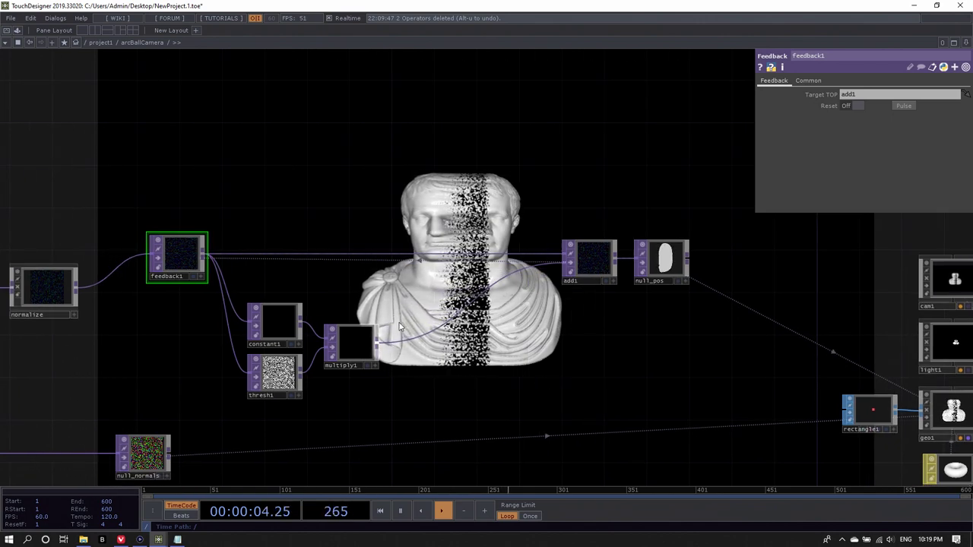
{"action": "scroll", "coordinate": [221, 261], "scroll_direction": "up", "scroll_amount": 4}
{"action": "left_click_drag", "start_coordinate": [314, 191], "coordinate": [341, 179]}
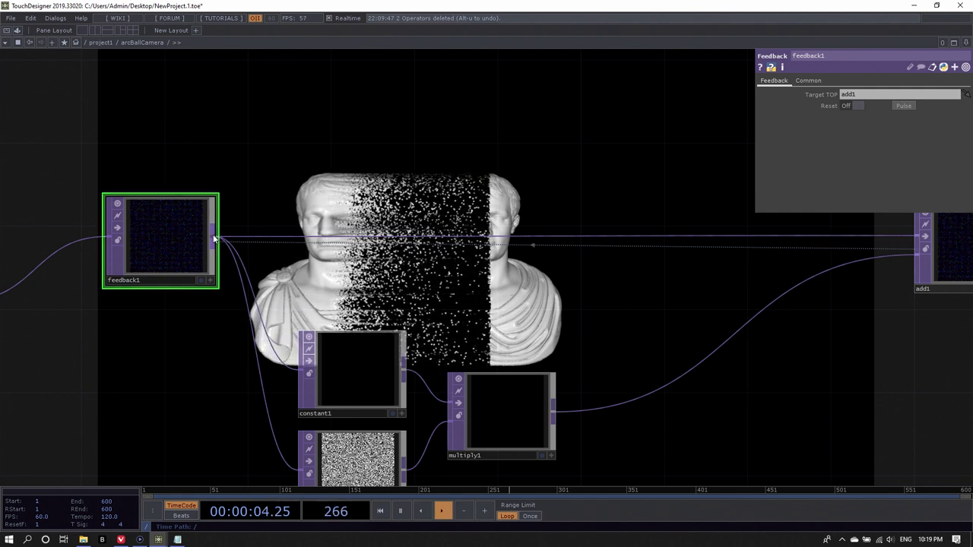
{"action": "right_click", "coordinate": [214, 238]}
{"action": "type", "text": "noise"}
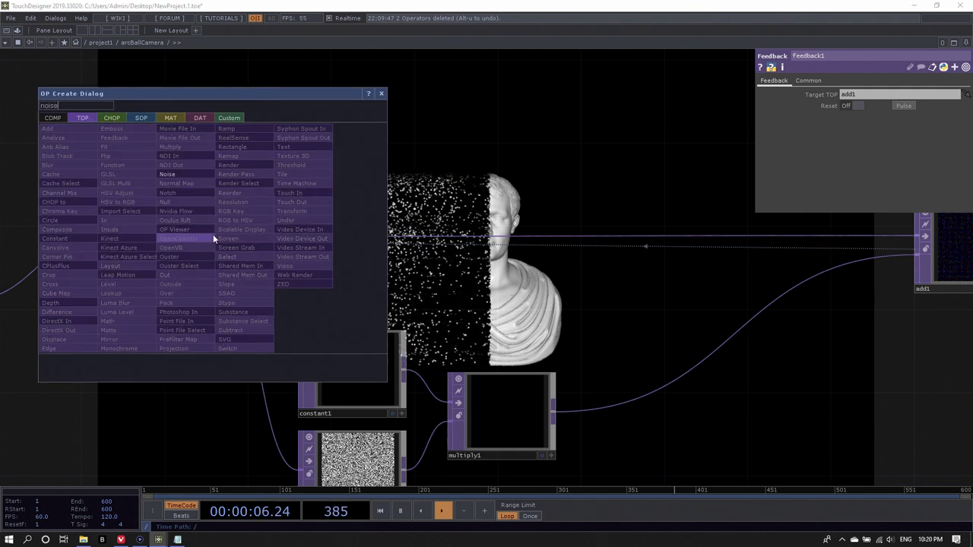
{"action": "left_click", "coordinate": [182, 174]}
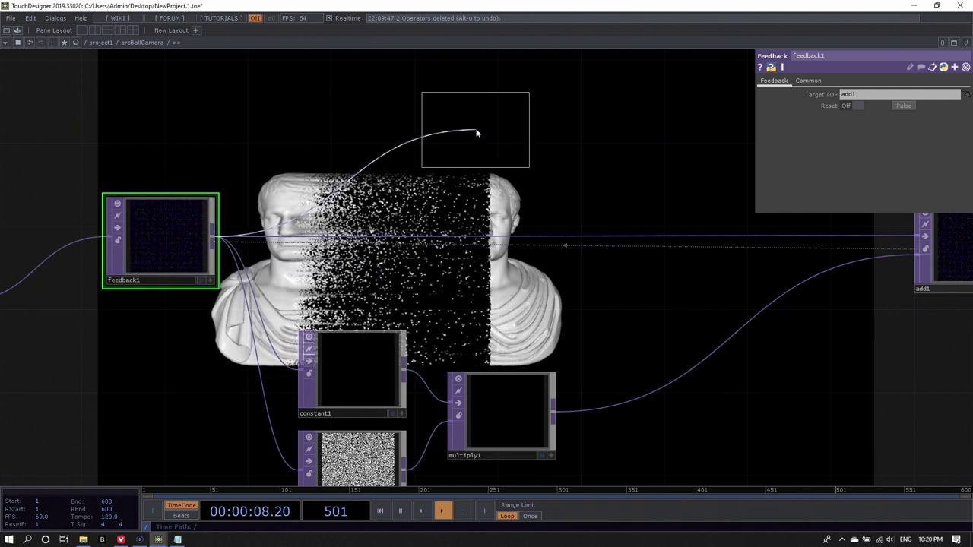
{"action": "left_click", "coordinate": [498, 115]}
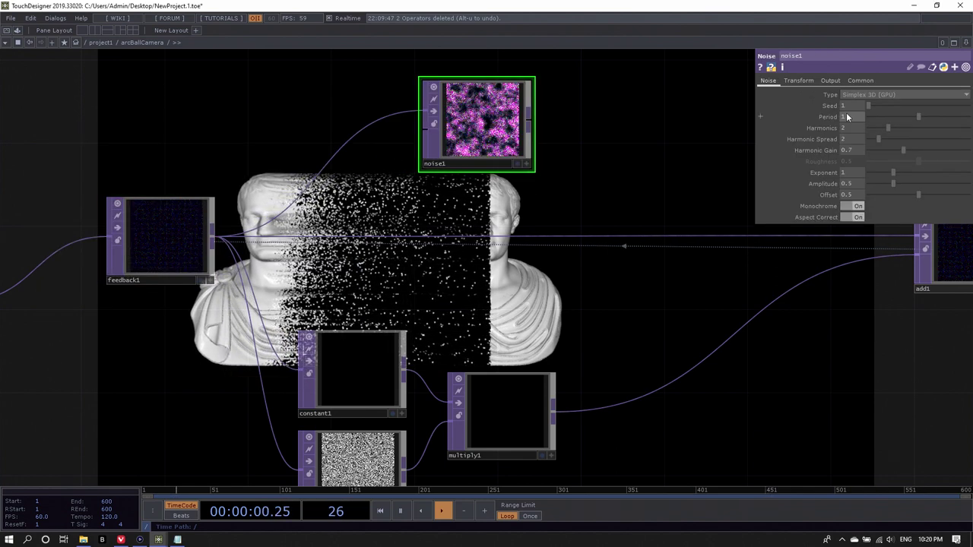
Step: Turn off Monochrome on noise1 and set its RGB output mode to Noise
{"action": "left_click", "coordinate": [850, 207]}
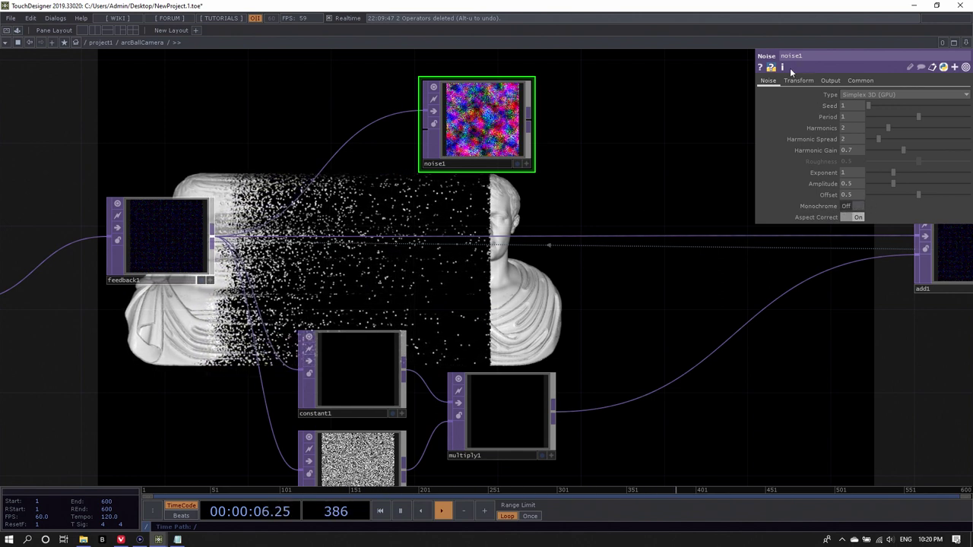
{"action": "left_click", "coordinate": [830, 80]}
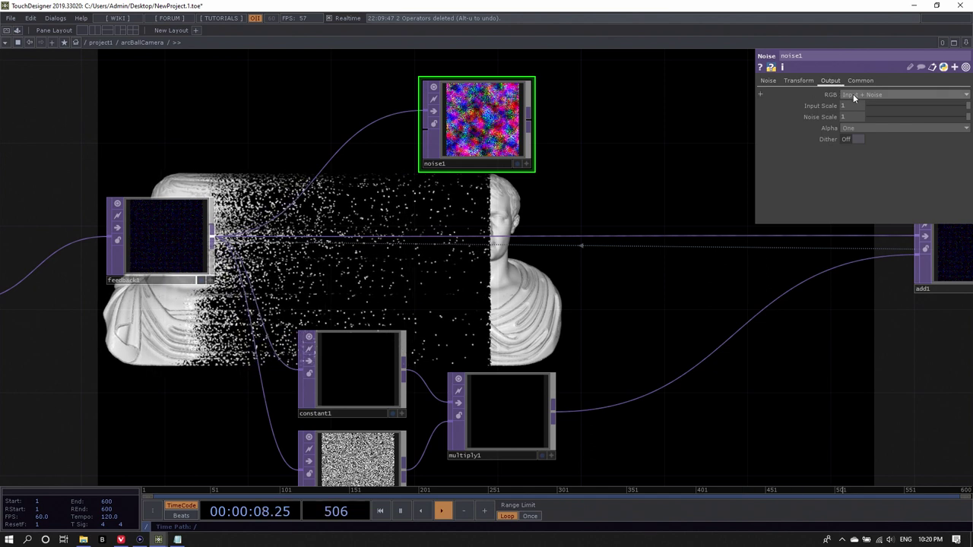
{"action": "left_click", "coordinate": [876, 94]}
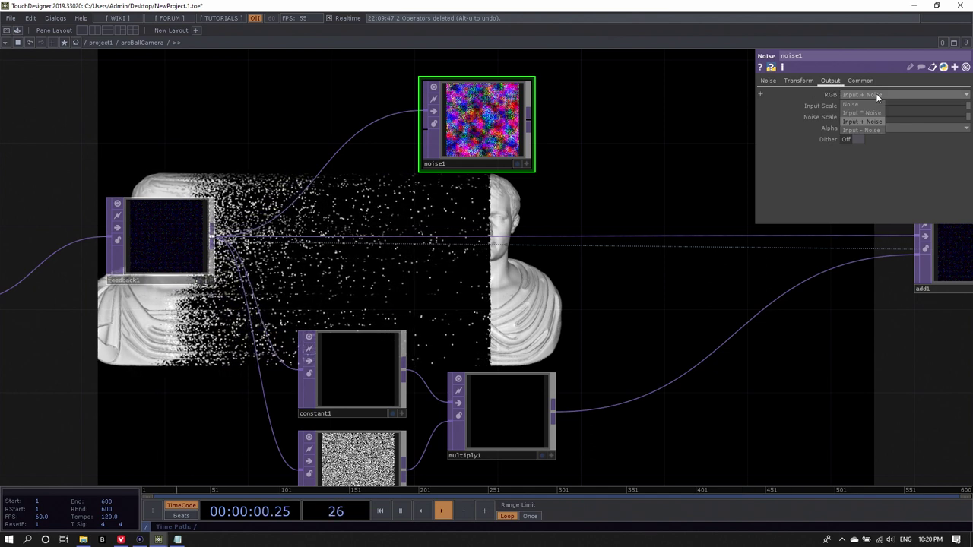
{"action": "left_click", "coordinate": [868, 106]}
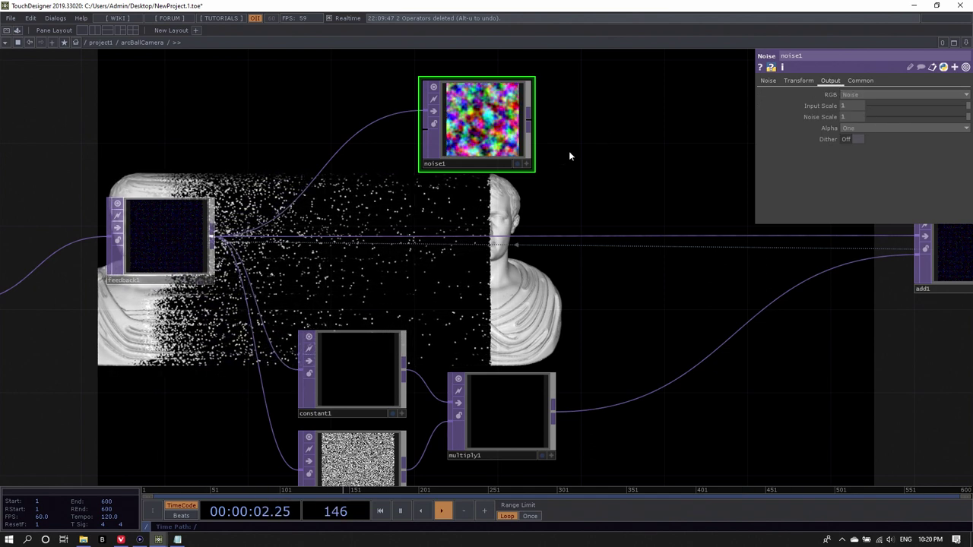
Step: Set noise1's Amplitude to 0.01 and its Offset to 0
{"action": "left_click", "coordinate": [770, 82]}
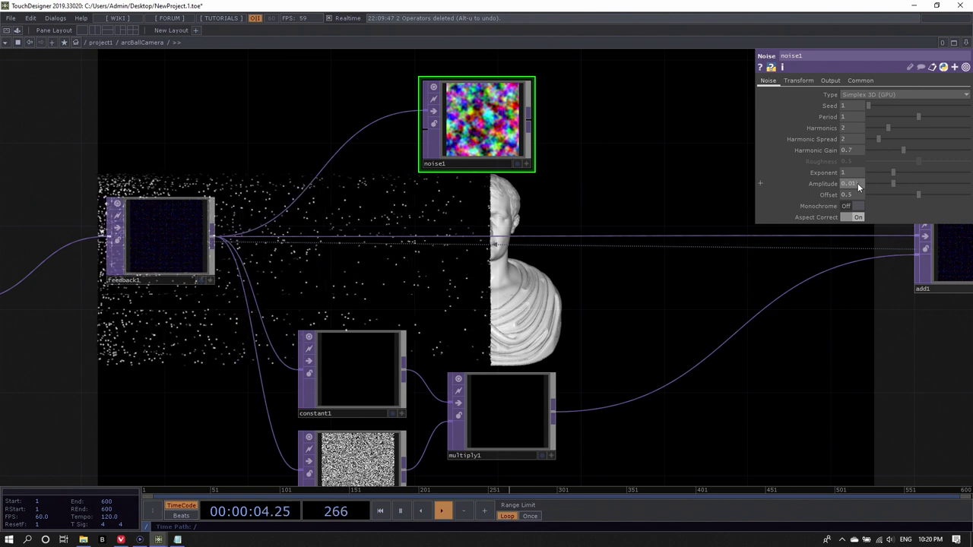
{"action": "key", "text": "Return"}
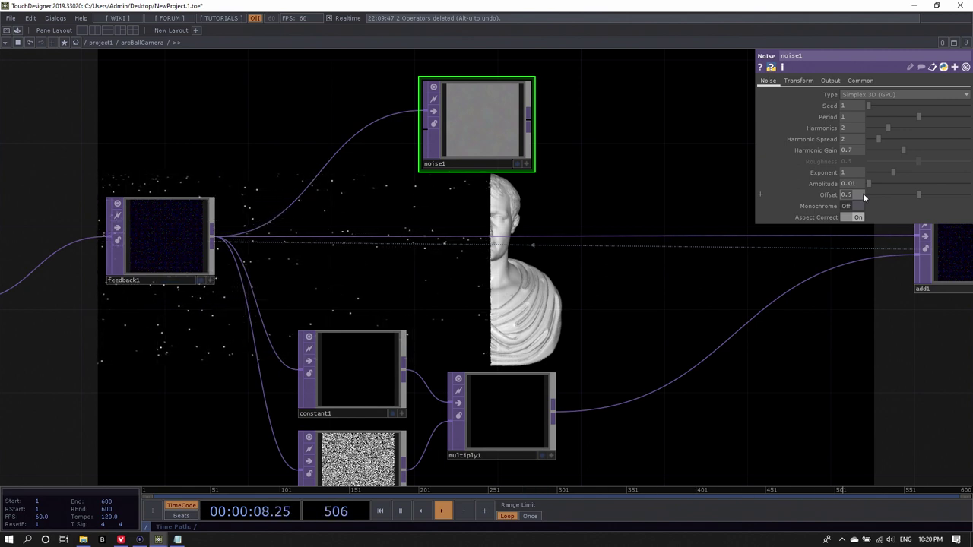
{"action": "type", "text": "0"}
{"action": "key", "text": "Return"}
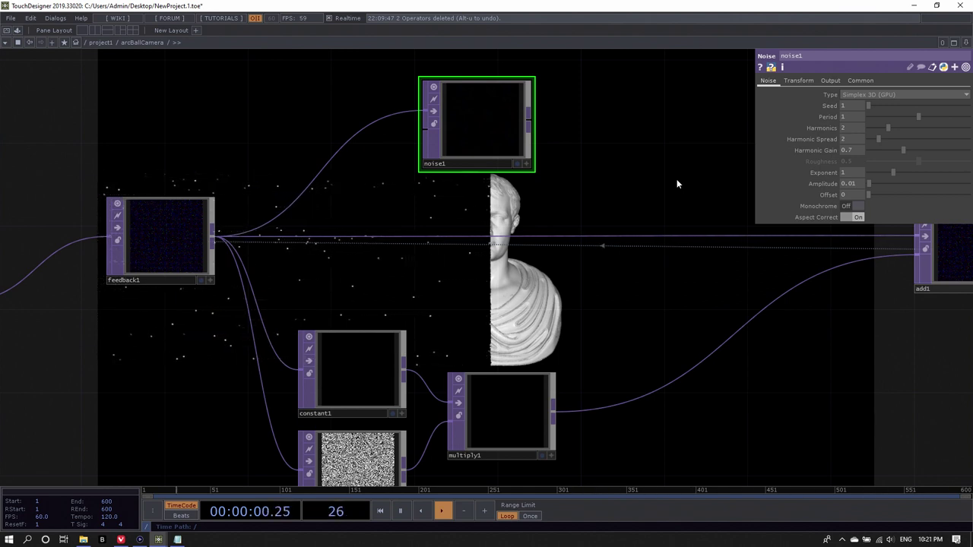
Step: Wire feedback1's output into noise1's second input as well
{"action": "scroll", "coordinate": [456, 213], "scroll_direction": "down", "scroll_amount": 5}
{"action": "left_click_drag", "start_coordinate": [466, 177], "coordinate": [447, 191]}
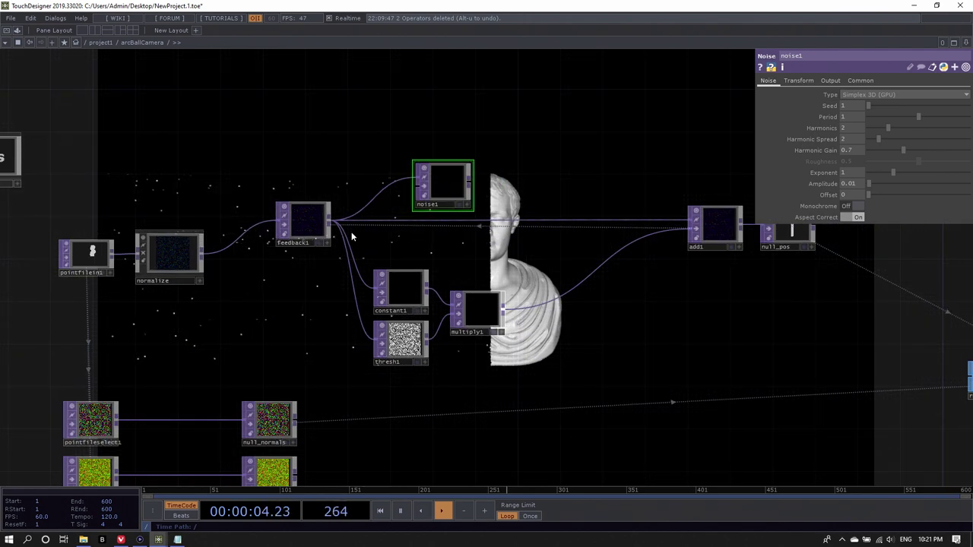
{"action": "scroll", "coordinate": [352, 236], "scroll_direction": "up", "scroll_amount": 4}
{"action": "left_click", "coordinate": [311, 236]}
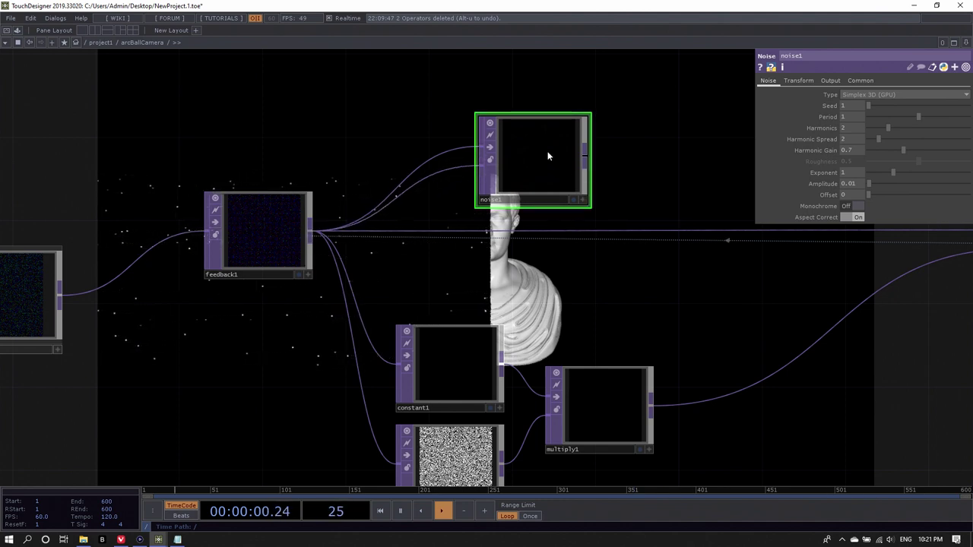
{"action": "scroll", "coordinate": [548, 157], "scroll_direction": "up", "scroll_amount": 2}
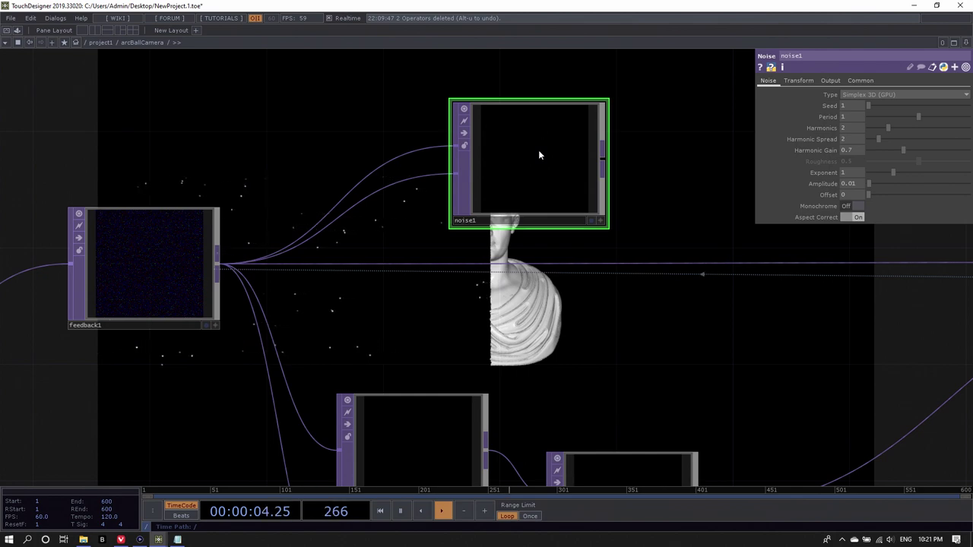
Step: Move noise1 below feedback1 and wire its output into multiply1's first input in place of constant1
{"action": "scroll", "coordinate": [538, 150], "scroll_direction": "down", "scroll_amount": 5}
{"action": "left_click_drag", "start_coordinate": [456, 163], "coordinate": [325, 280]}
{"action": "scroll", "coordinate": [382, 299], "scroll_direction": "up", "scroll_amount": 5}
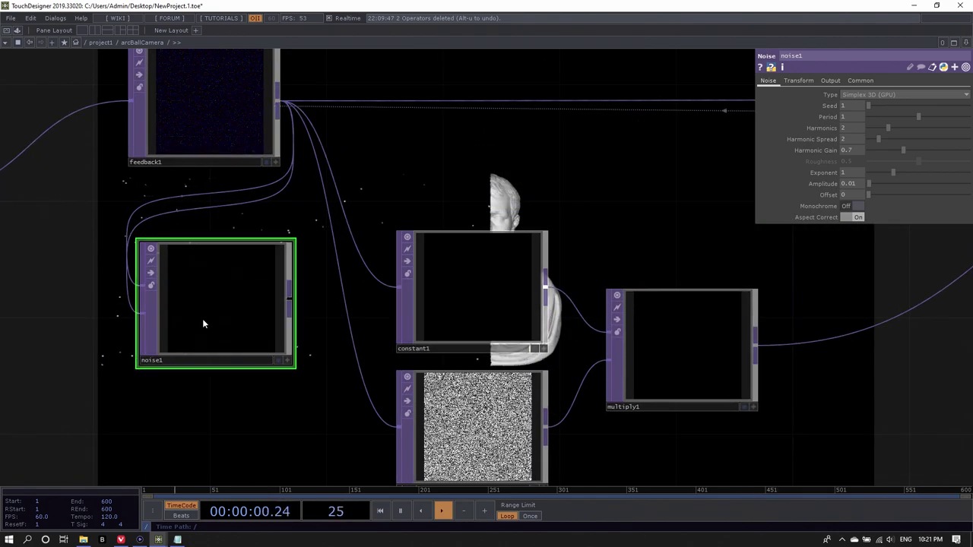
{"action": "left_click_drag", "start_coordinate": [203, 324], "coordinate": [225, 346]}
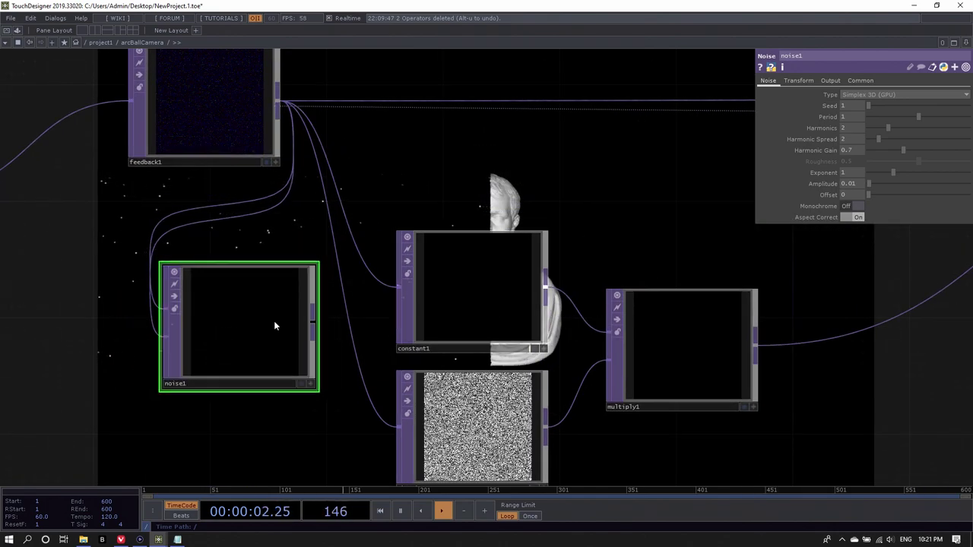
{"action": "scroll", "coordinate": [460, 366], "scroll_direction": "down", "scroll_amount": 4}
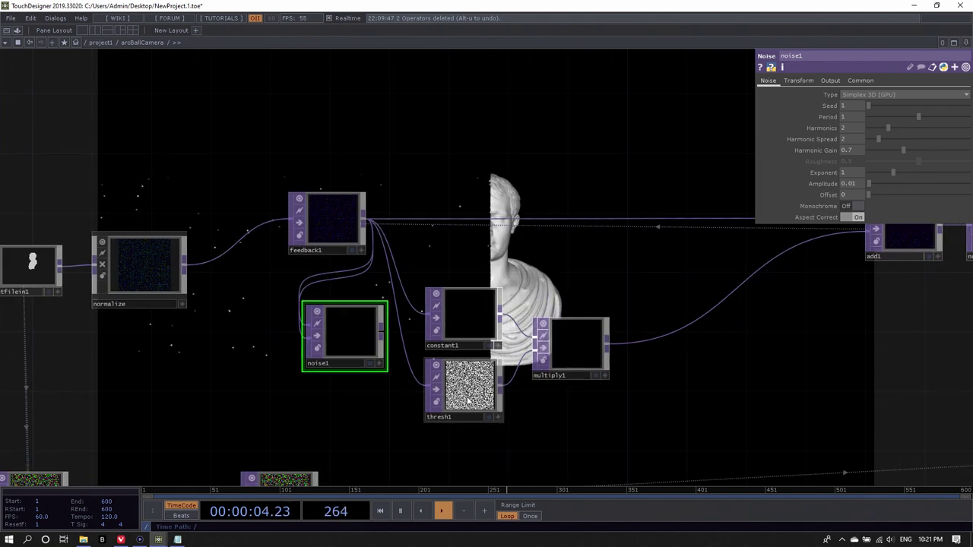
{"action": "scroll", "coordinate": [471, 380], "scroll_direction": "up", "scroll_amount": 2}
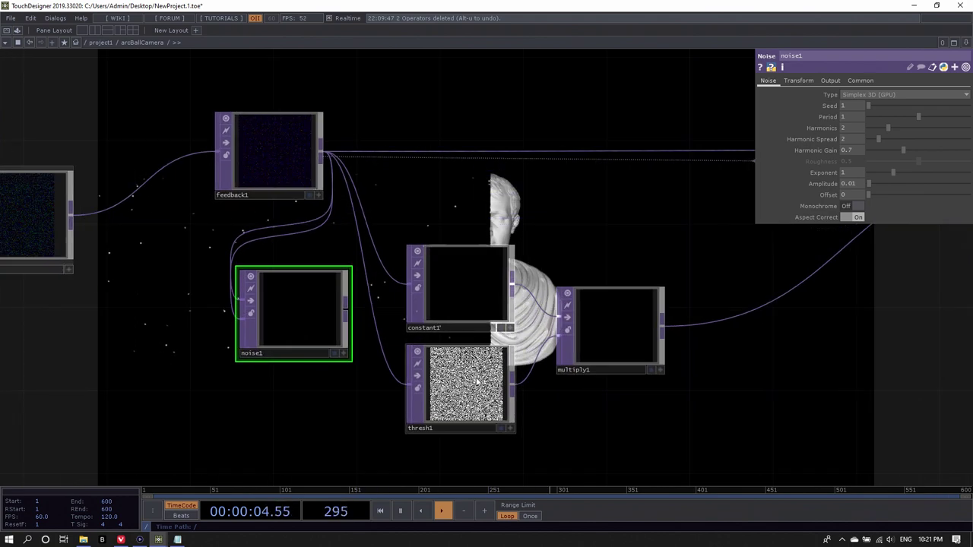
{"action": "left_click", "coordinate": [346, 313]}
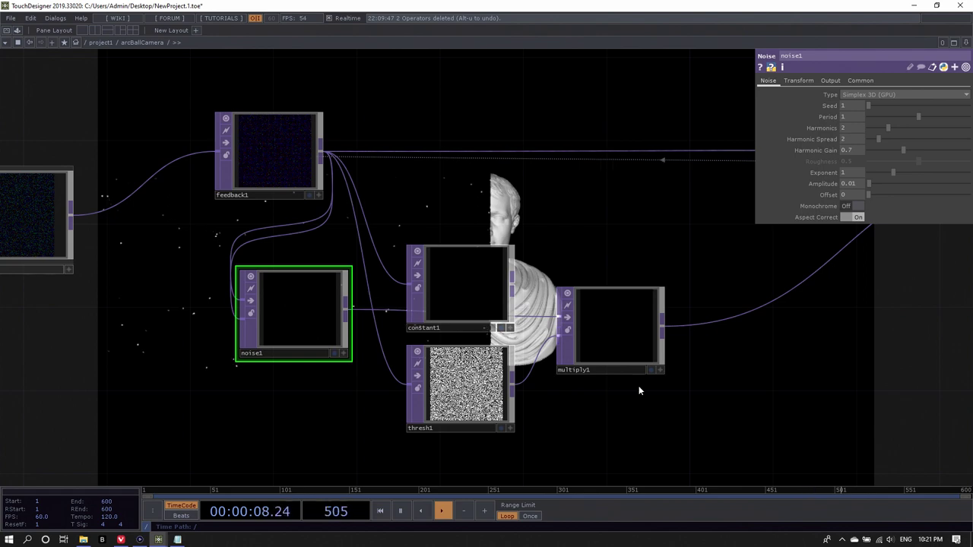
Step: Move the disconnected constant1 out of the loop to a spot well above feedback1
{"action": "left_click_drag", "start_coordinate": [466, 299], "coordinate": [439, 107]}
{"action": "key", "text": "h"}
{"action": "scroll", "coordinate": [544, 297], "scroll_direction": "up", "scroll_amount": 6}
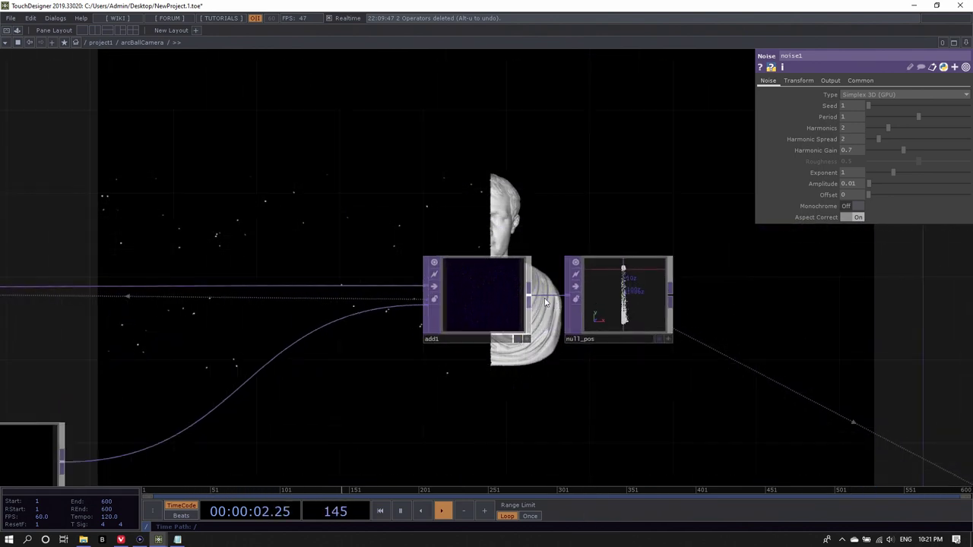
{"action": "scroll", "coordinate": [688, 252], "scroll_direction": "down", "scroll_amount": 5}
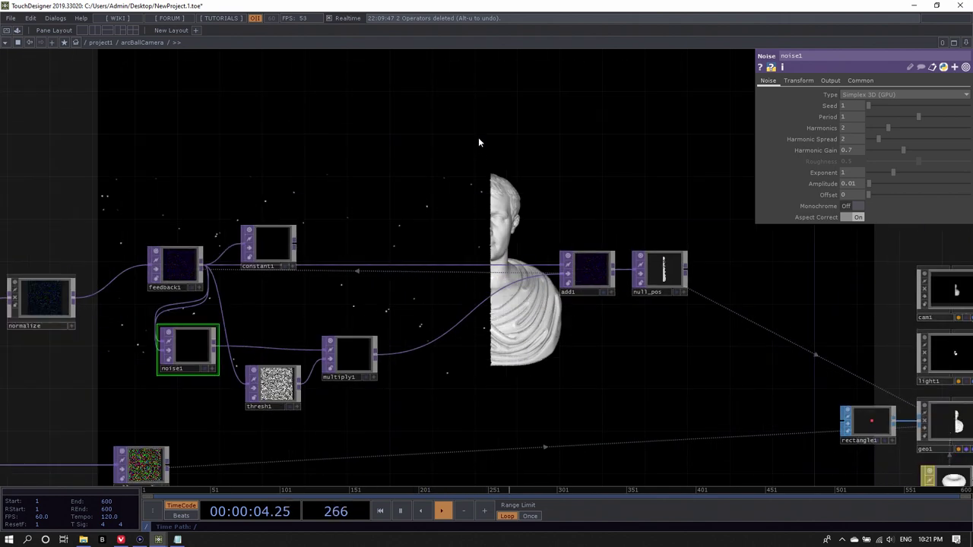
{"action": "left_click_drag", "start_coordinate": [266, 236], "coordinate": [287, 154]}
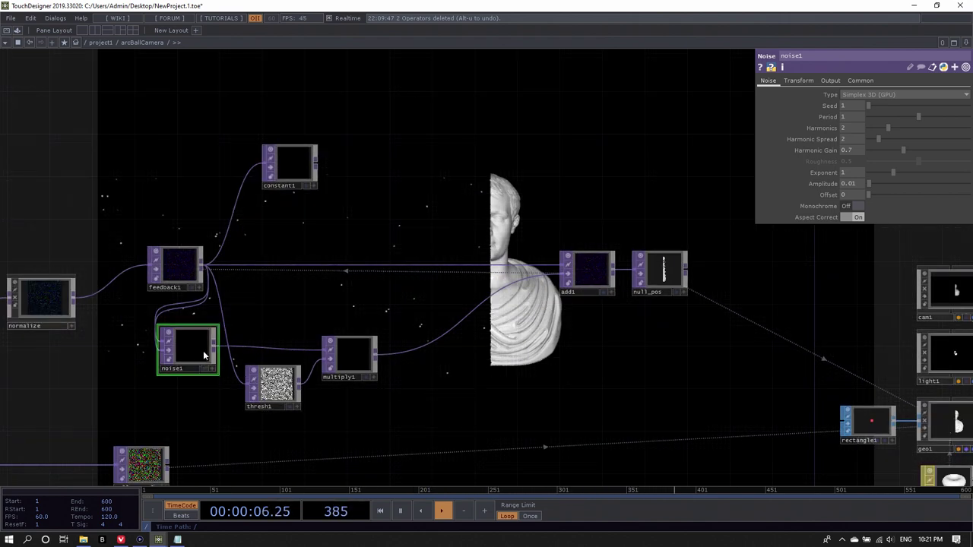
Step: Place noise1 directly above thresh1 and restart the feedback1 loop with a reset pulse
{"action": "left_click_drag", "start_coordinate": [204, 355], "coordinate": [288, 332]}
{"action": "left_click", "coordinate": [191, 271]}
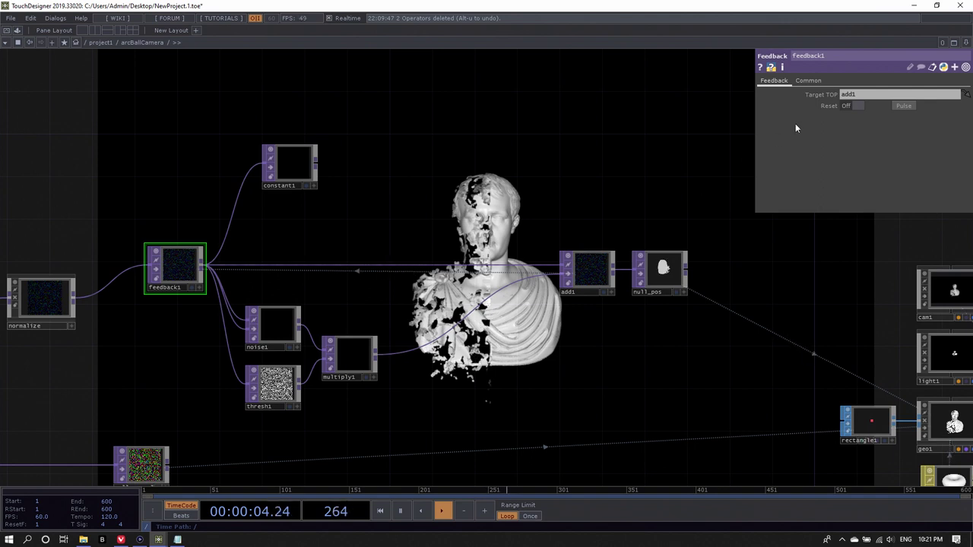
{"action": "left_click", "coordinate": [905, 105]}
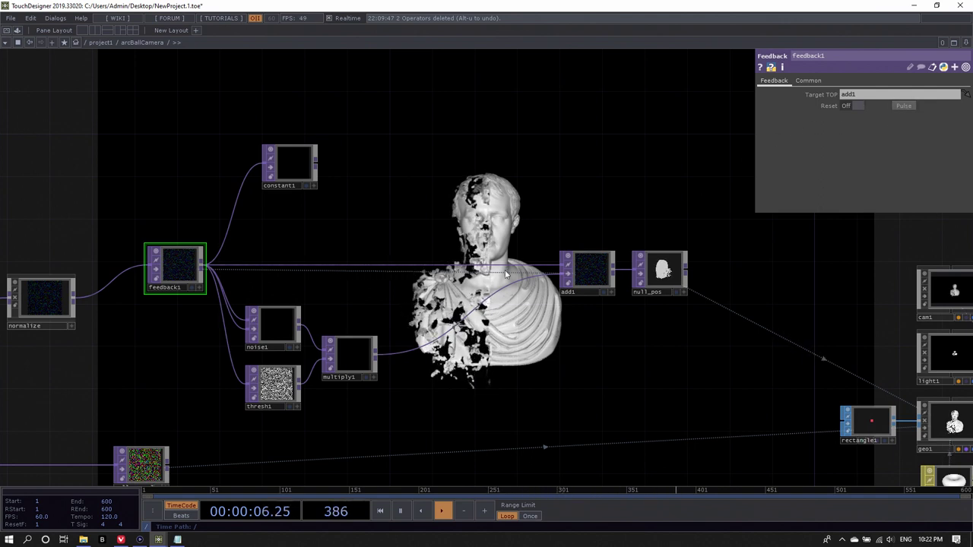
Step: Restart the feedback1 loop twice and examine how the masked points of the bust move
{"action": "left_click", "coordinate": [905, 108]}
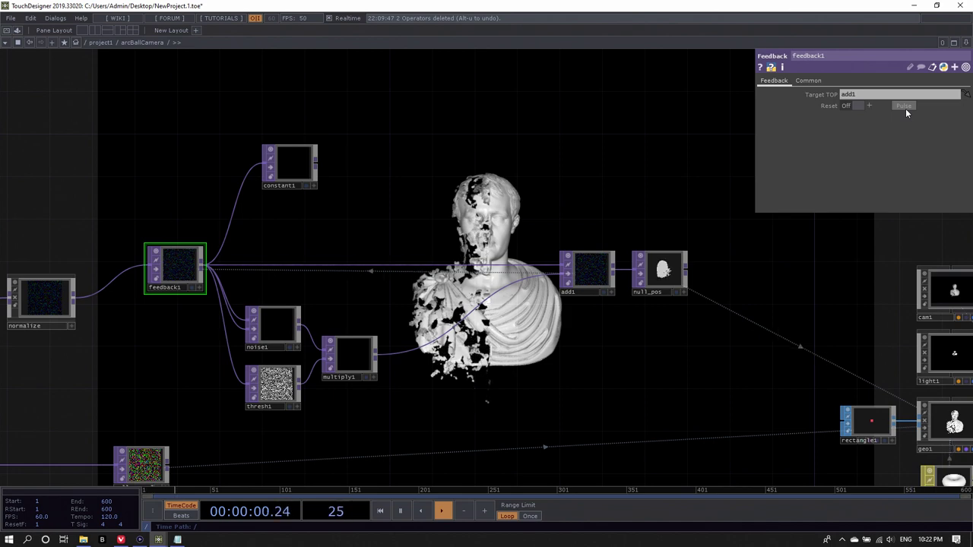
{"action": "left_click", "coordinate": [905, 108]}
{"action": "scroll", "coordinate": [374, 368], "scroll_direction": "up", "scroll_amount": 5}
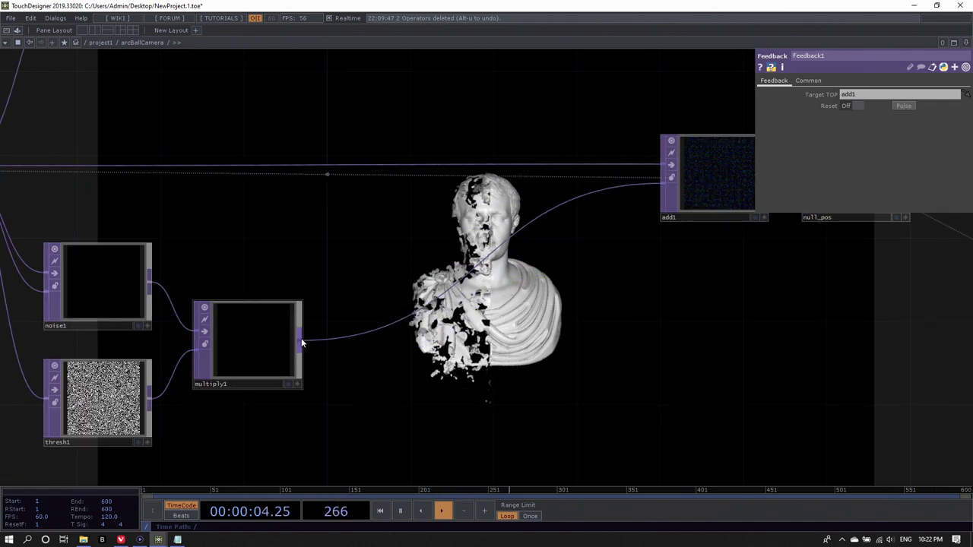
{"action": "scroll", "coordinate": [547, 393], "scroll_direction": "down", "scroll_amount": 2}
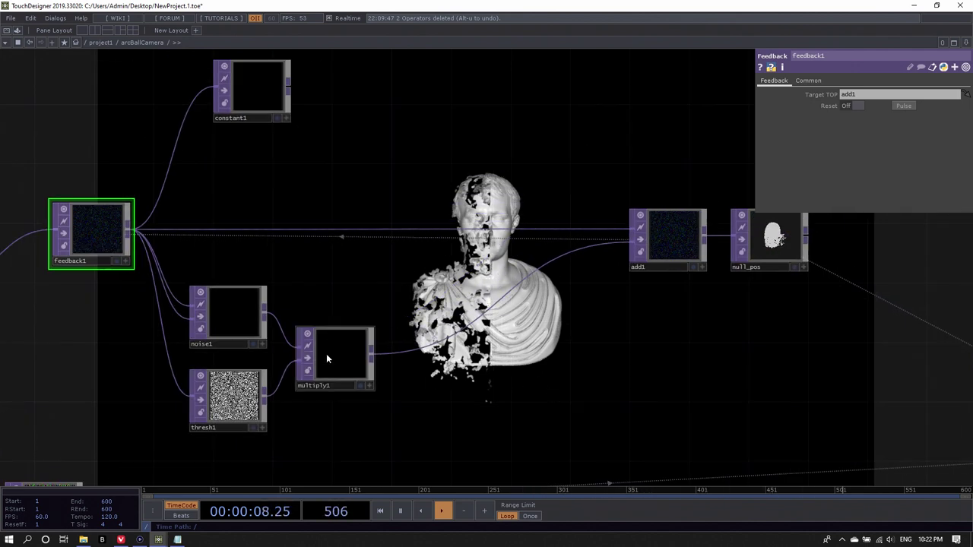
Step: Move multiply1 farther from noise1 and insert a Math TOP between noise1 and multiply1
{"action": "left_click_drag", "start_coordinate": [326, 354], "coordinate": [409, 355]}
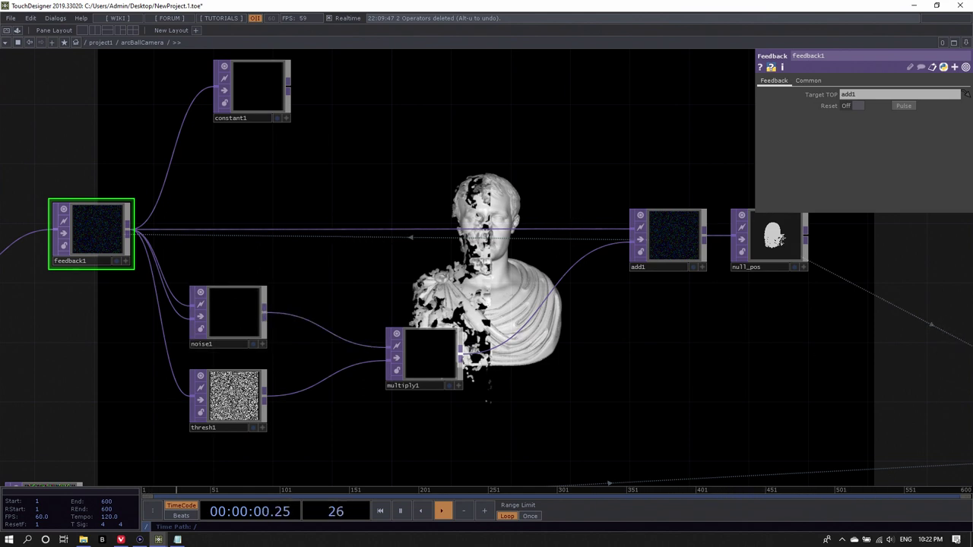
{"action": "right_click", "coordinate": [265, 316]}
{"action": "type", "text": "math"}
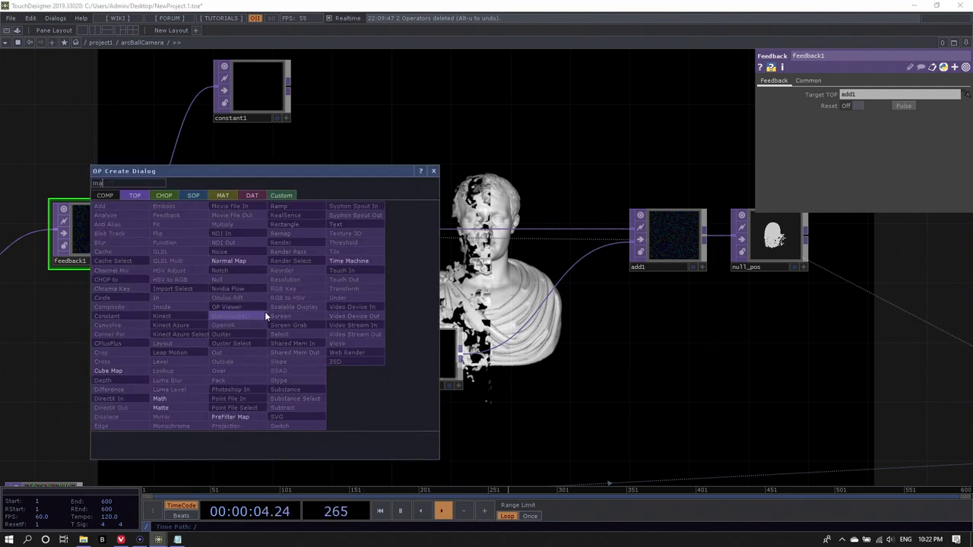
{"action": "right_click", "coordinate": [265, 314]}
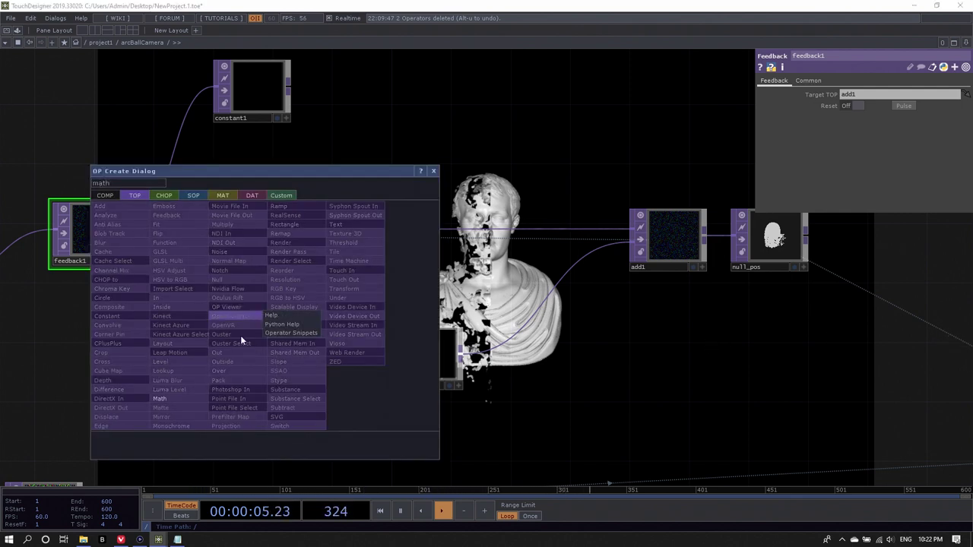
{"action": "left_click", "coordinate": [170, 400]}
{"action": "left_click", "coordinate": [323, 315]}
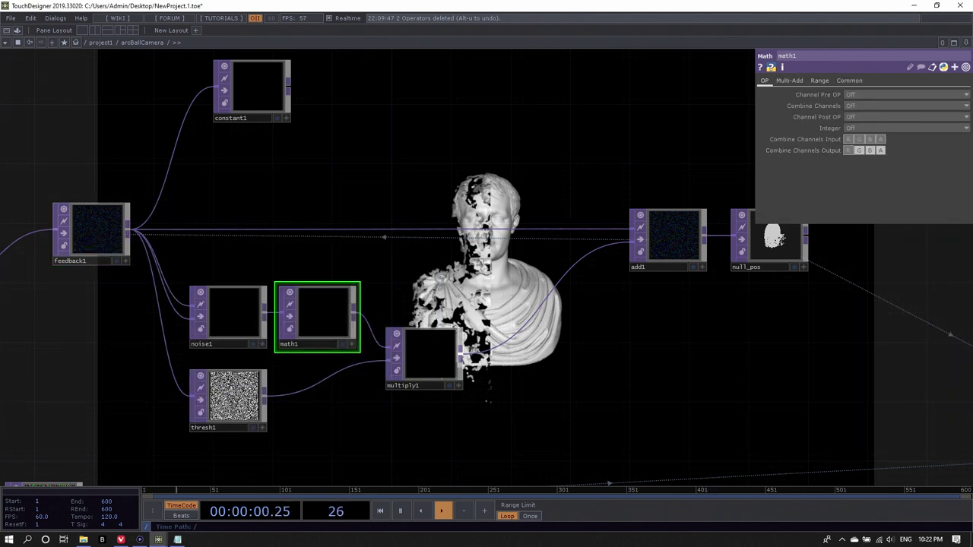
Step: Set math1's Pre-Add to -0.12 and restart the feedback1 loop with a reset pulse
{"action": "left_click", "coordinate": [820, 81]}
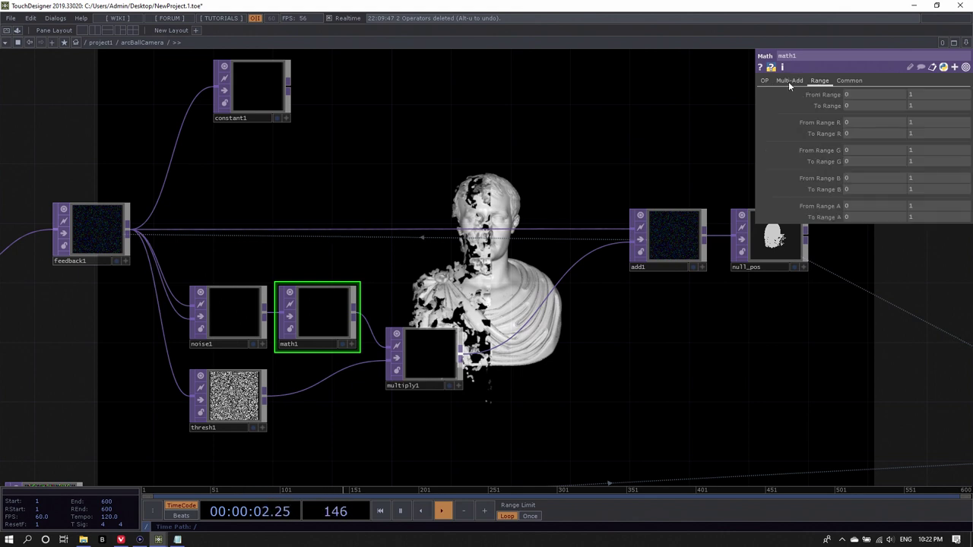
{"action": "left_click", "coordinate": [790, 81]}
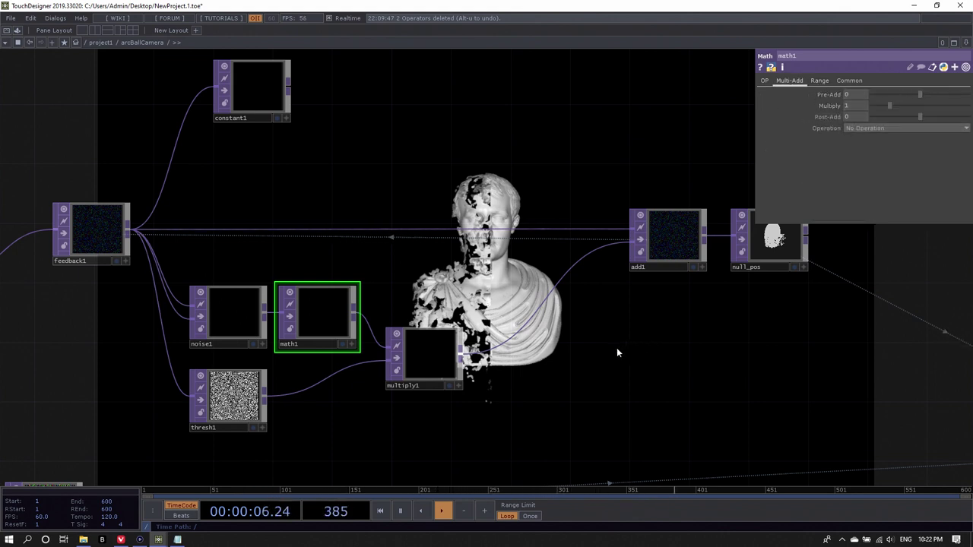
{"action": "left_click", "coordinate": [849, 81]}
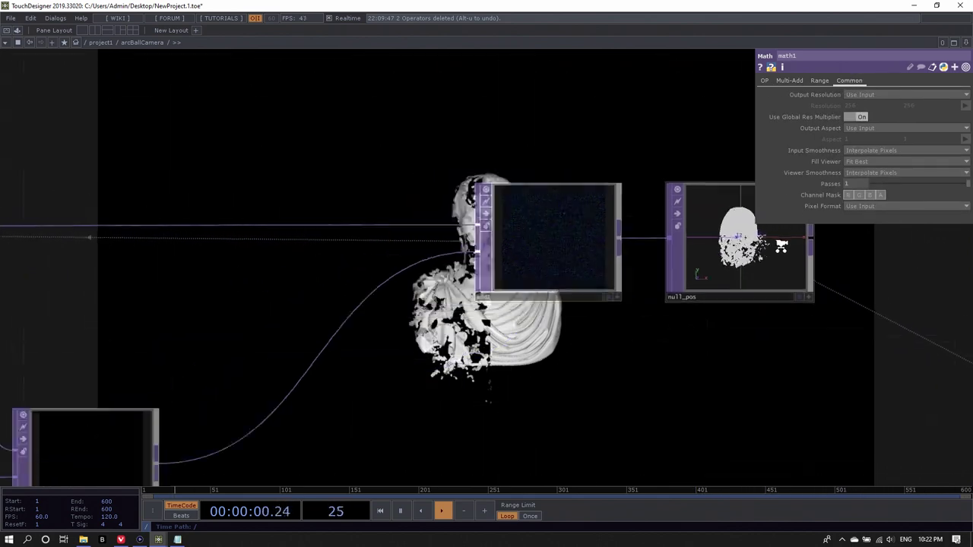
{"action": "scroll", "coordinate": [754, 263], "scroll_direction": "up", "scroll_amount": 5}
{"action": "scroll", "coordinate": [684, 275], "scroll_direction": "down", "scroll_amount": 5}
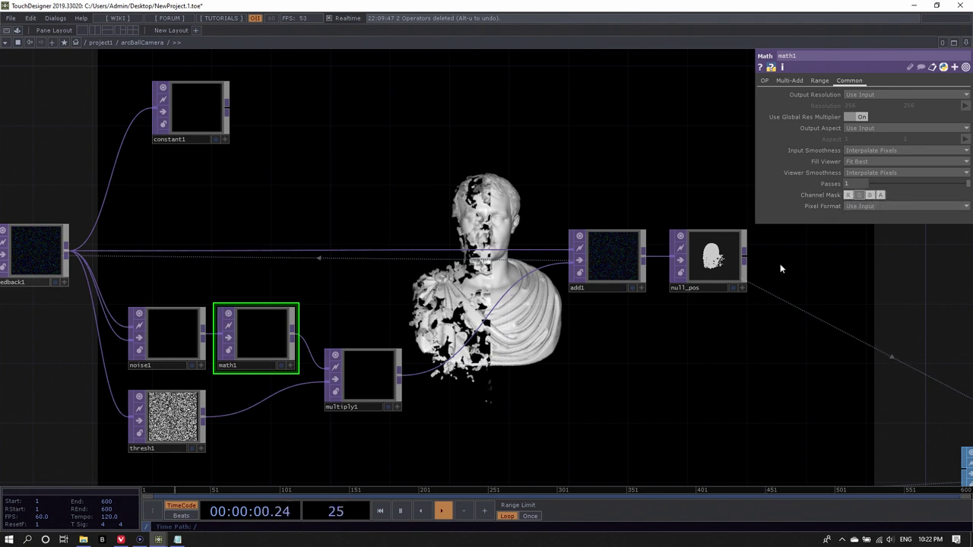
{"action": "left_click", "coordinate": [790, 81]}
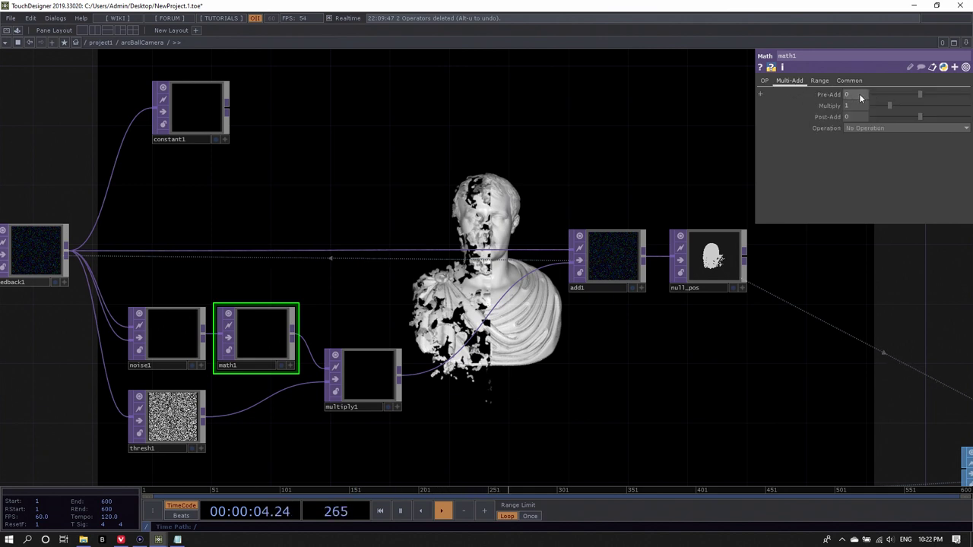
{"action": "middle_click_drag", "start_coordinate": [861, 98], "coordinate": [850, 79]}
{"action": "left_click_drag", "start_coordinate": [337, 434], "coordinate": [396, 391]}
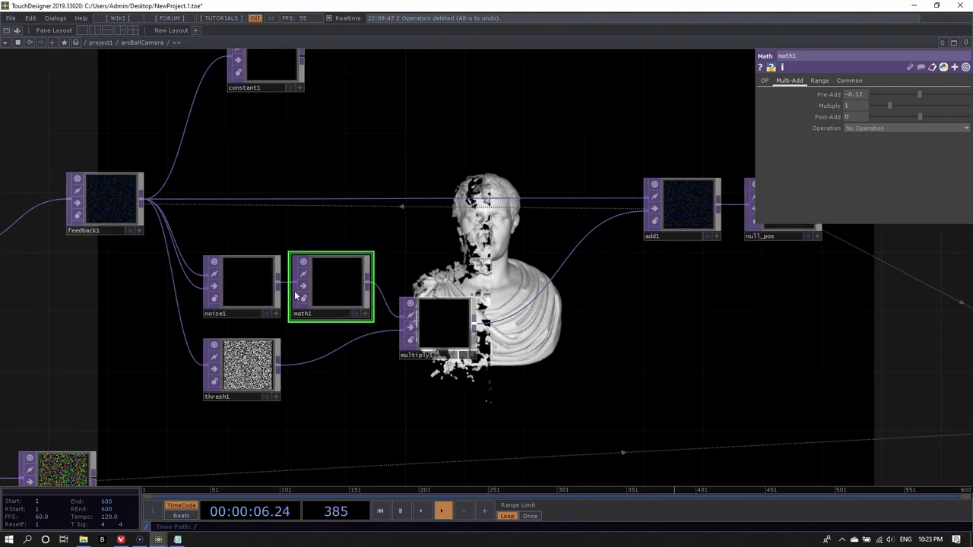
{"action": "left_click", "coordinate": [112, 219]}
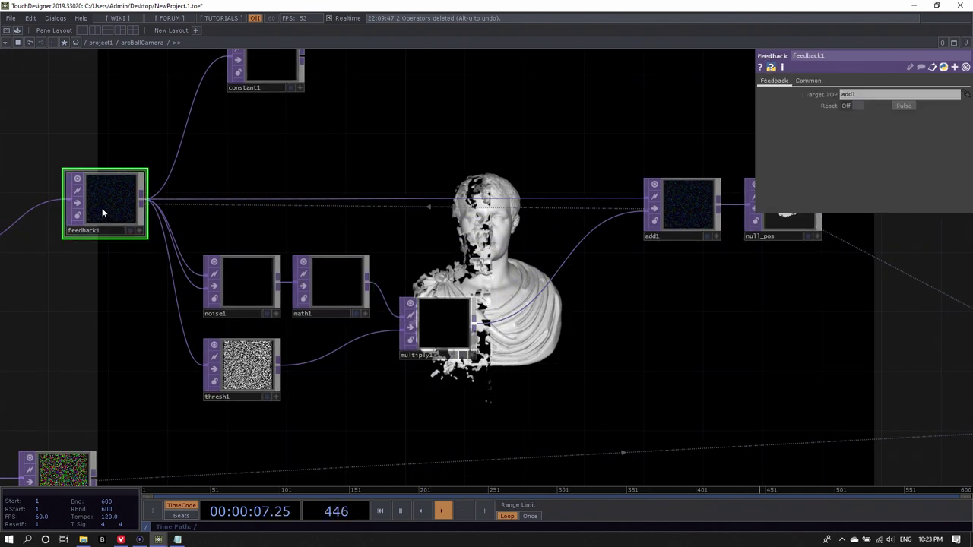
{"action": "left_click", "coordinate": [904, 106]}
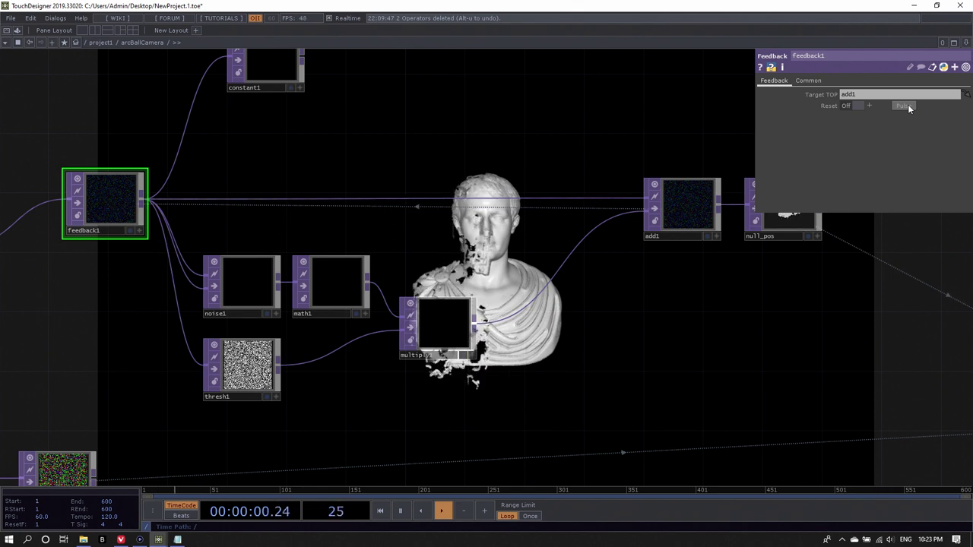
Step: Try a Pre-Add of -0.18 on math1 and restart the feedback1 loop
{"action": "left_click", "coordinate": [333, 300]}
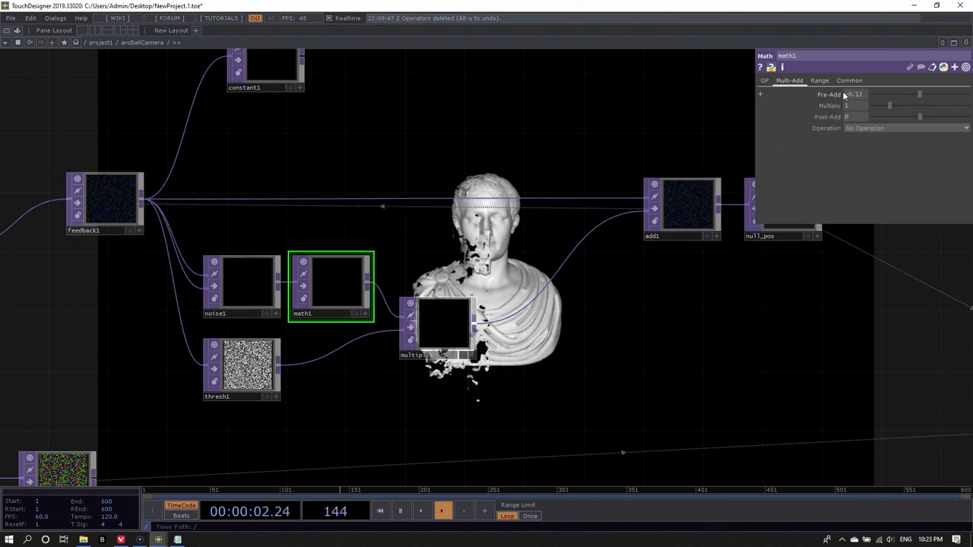
{"action": "mouse_move", "coordinate": [865, 94]}
{"action": "middle_mouse_down"}
{"action": "mouse_move", "coordinate": [858, 97]}
{"action": "mouse_move", "coordinate": [861, 80]}
{"action": "middle_mouse_up"}
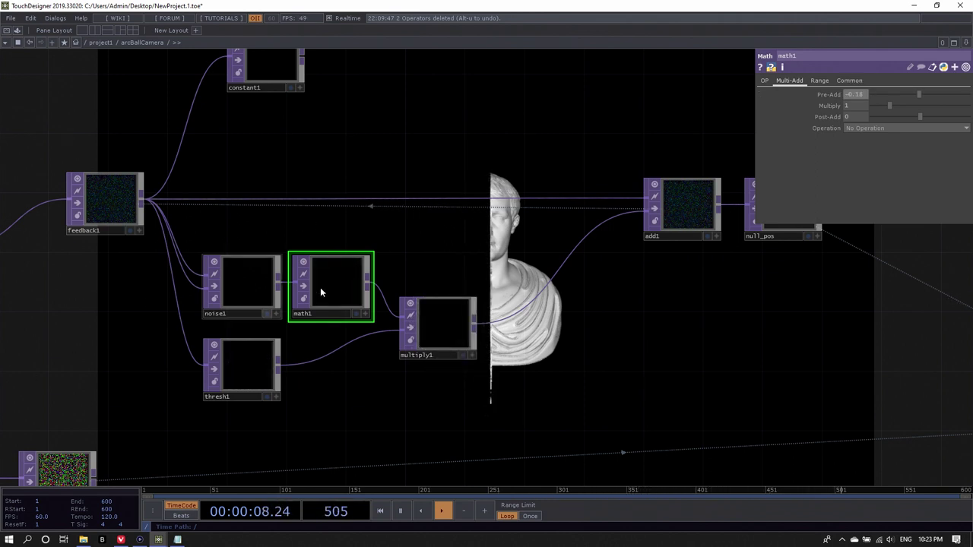
{"action": "left_click", "coordinate": [121, 200]}
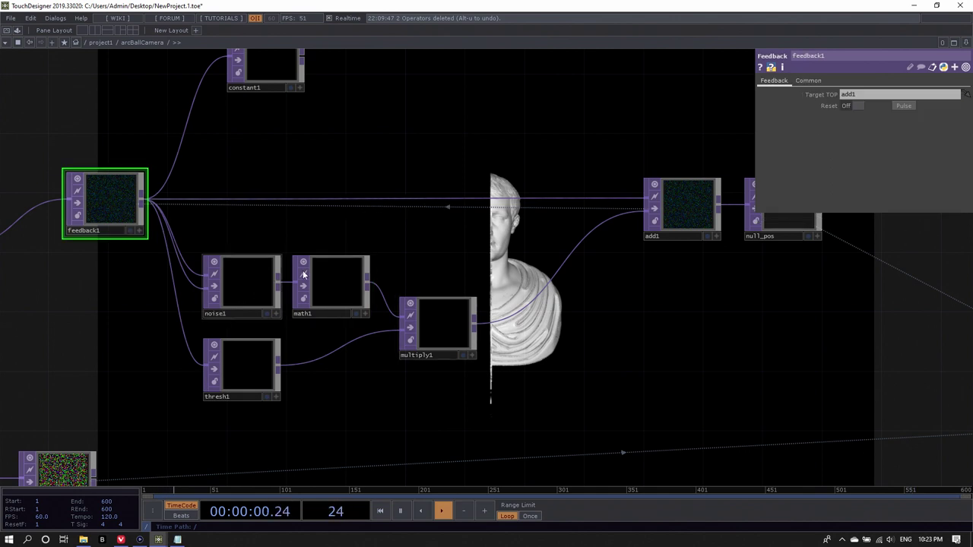
{"action": "left_click", "coordinate": [907, 106]}
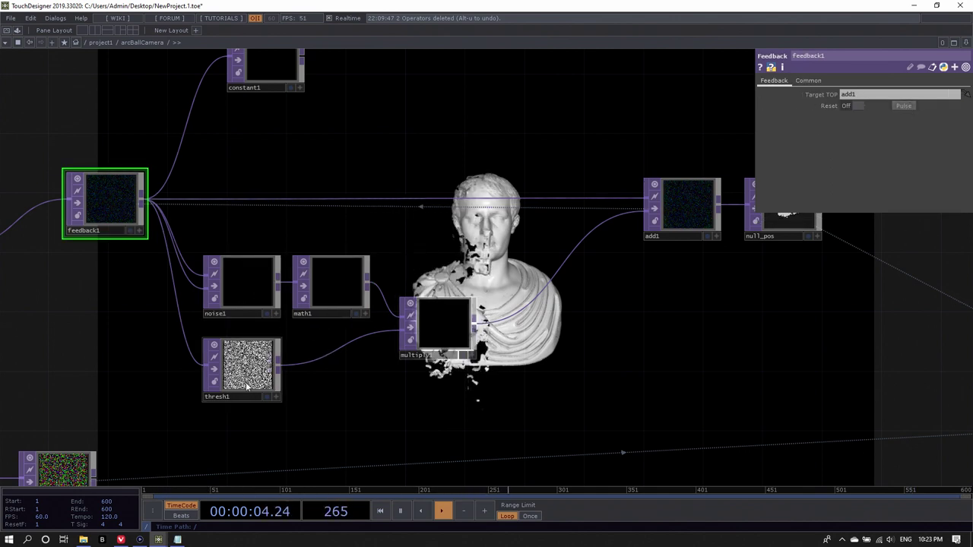
Step: Set noise1's Pixel Format to Use Input instead of a fixed 8-bit format
{"action": "left_click", "coordinate": [254, 283]}
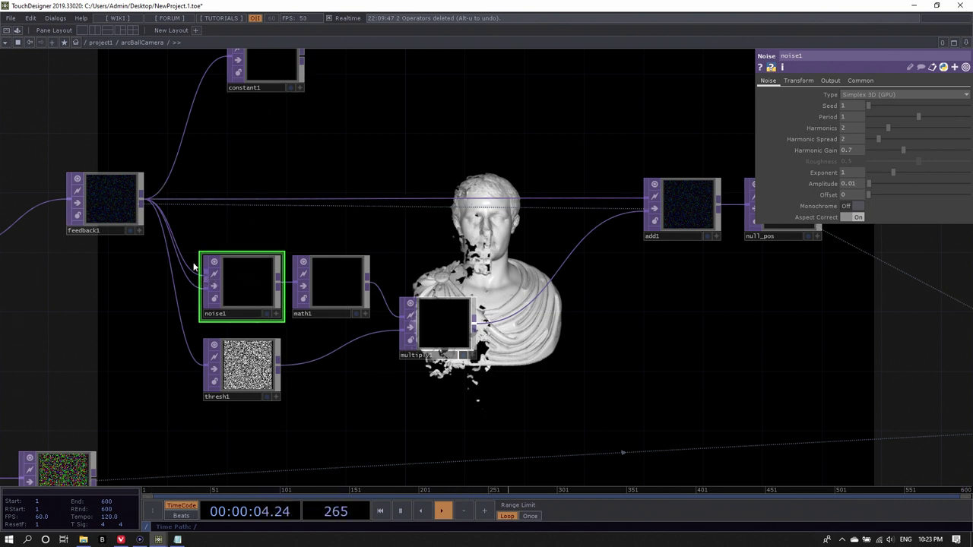
{"action": "left_click", "coordinate": [859, 81]}
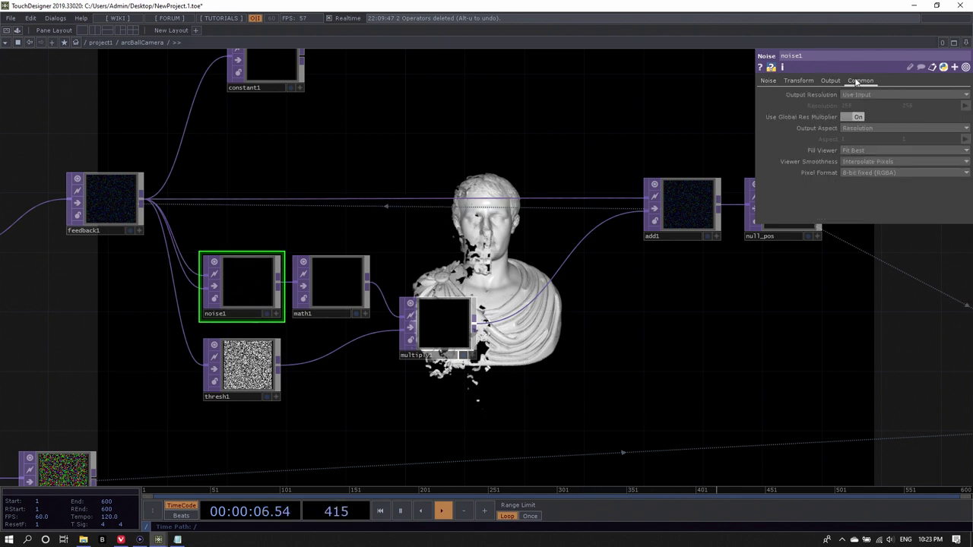
{"action": "left_click", "coordinate": [859, 174]}
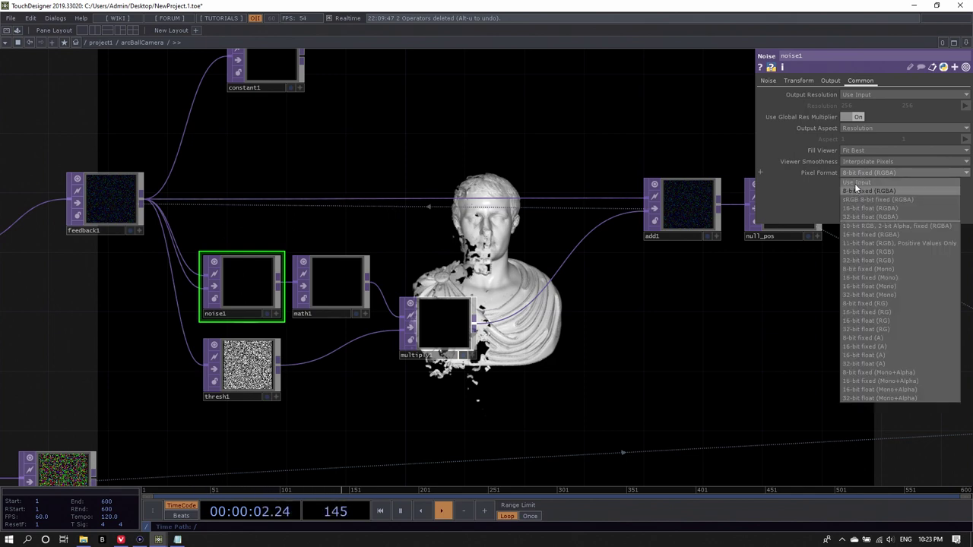
{"action": "left_click", "coordinate": [855, 183]}
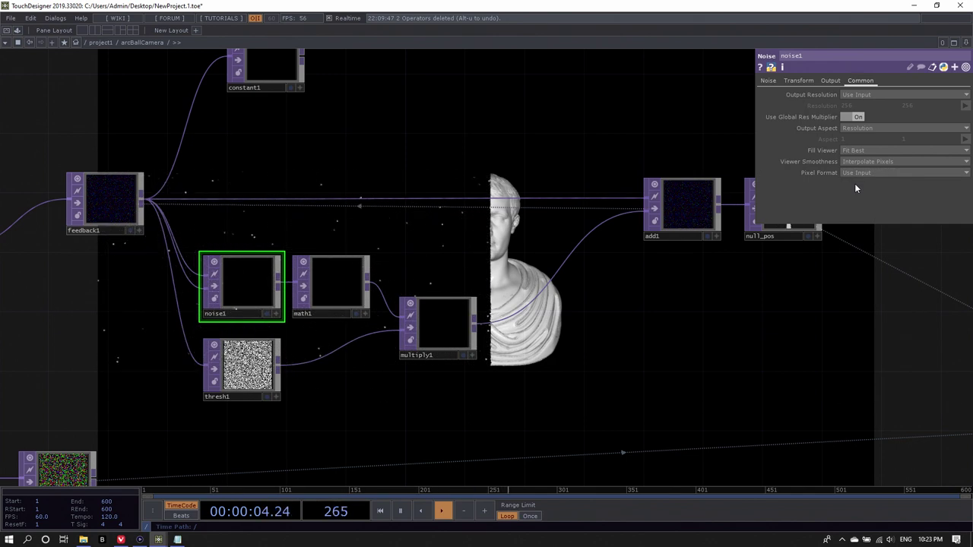
Step: Try a Pre-Add of -0.01 on math1 and restart the feedback1 loop
{"action": "left_click", "coordinate": [351, 290]}
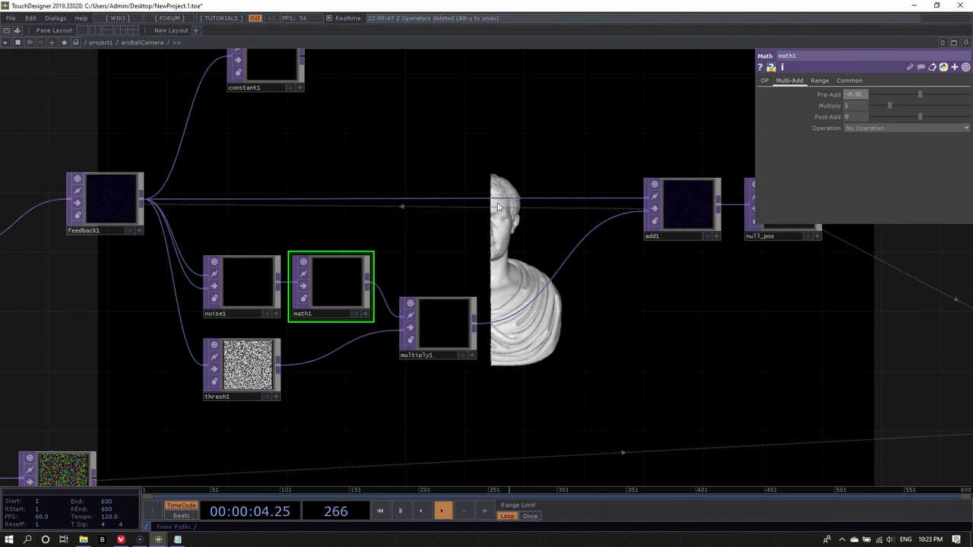
{"action": "left_click", "coordinate": [126, 197]}
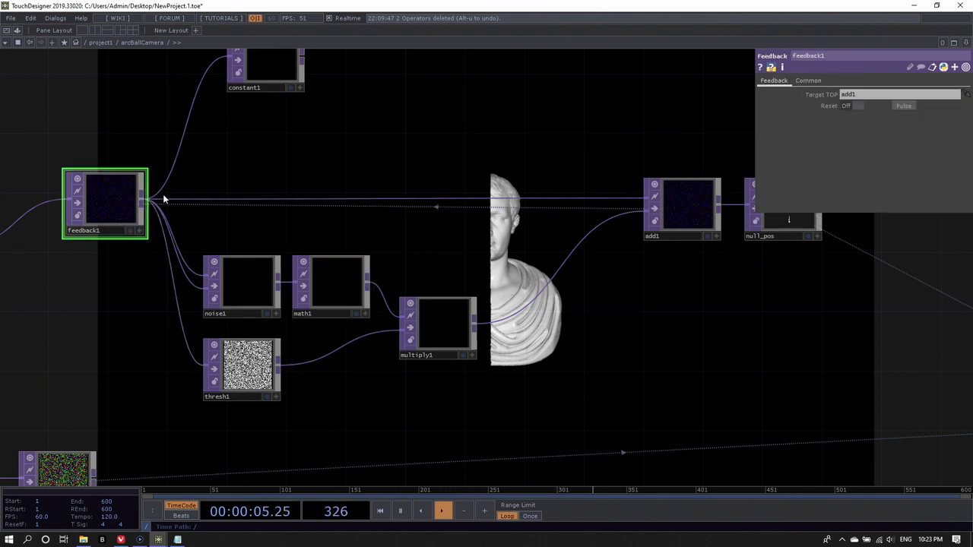
{"action": "left_click", "coordinate": [902, 105]}
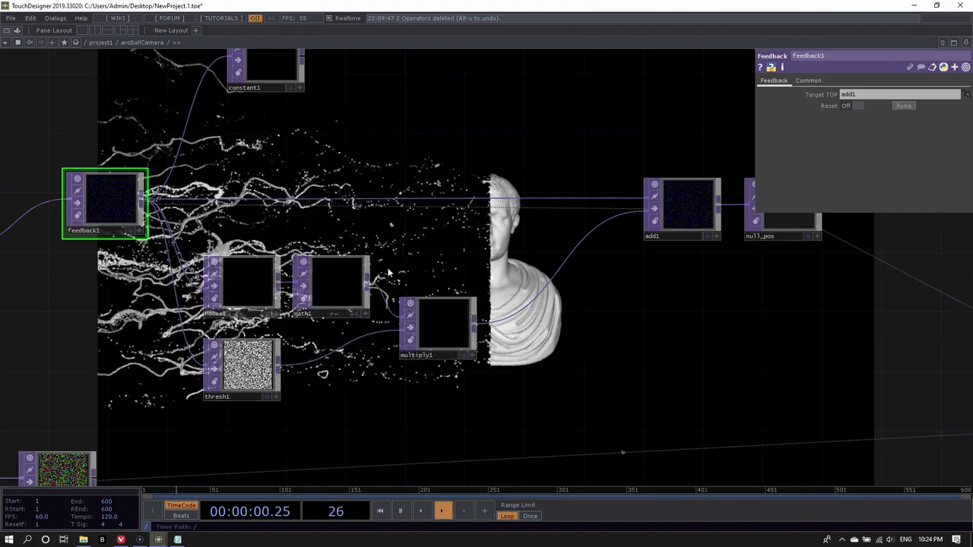
Step: Set math1's Pre-Add to -0.005 and noise1's Amplitude to 0.005
{"action": "left_click", "coordinate": [334, 283]}
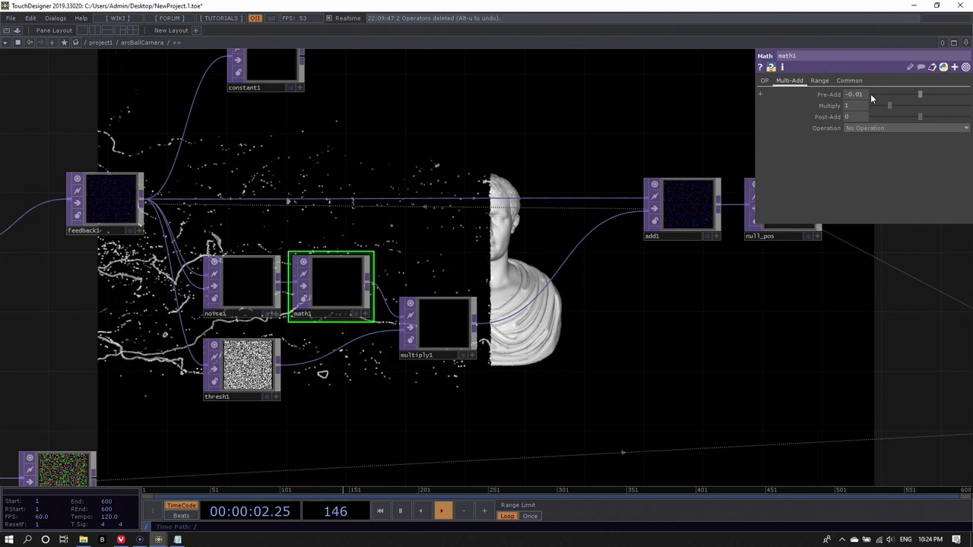
{"action": "middle_click_drag", "start_coordinate": [865, 92], "coordinate": [883, 79]}
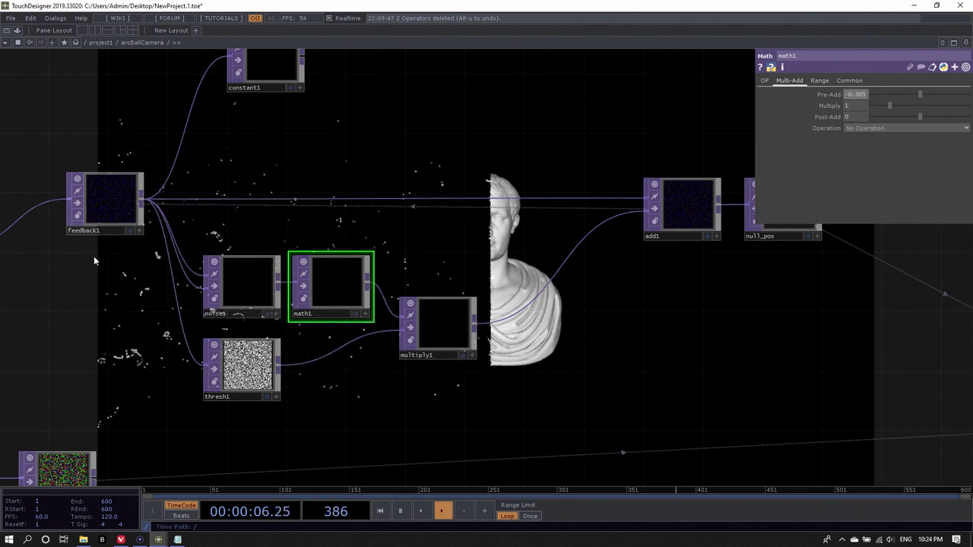
{"action": "left_click", "coordinate": [243, 292]}
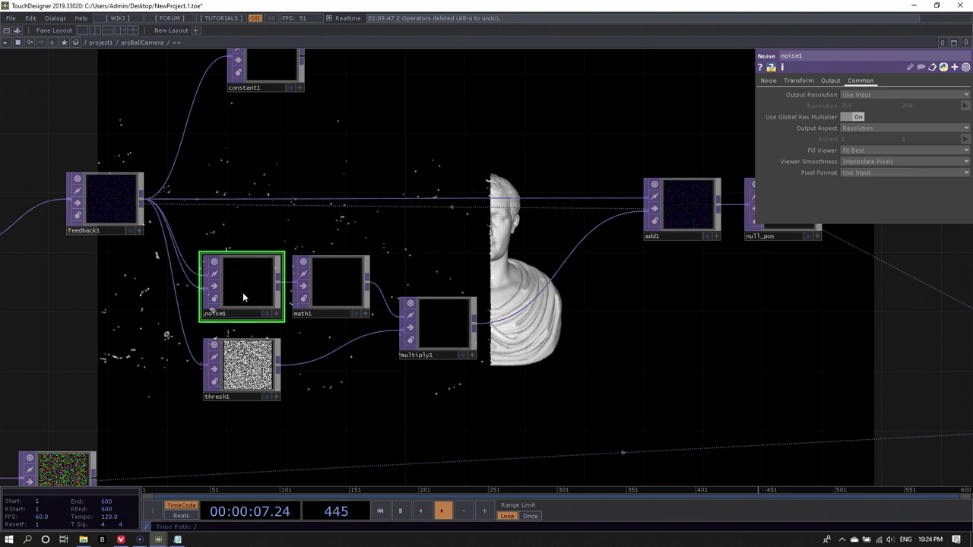
{"action": "left_click", "coordinate": [767, 81]}
{"action": "middle_click_drag", "start_coordinate": [853, 184], "coordinate": [858, 183]}
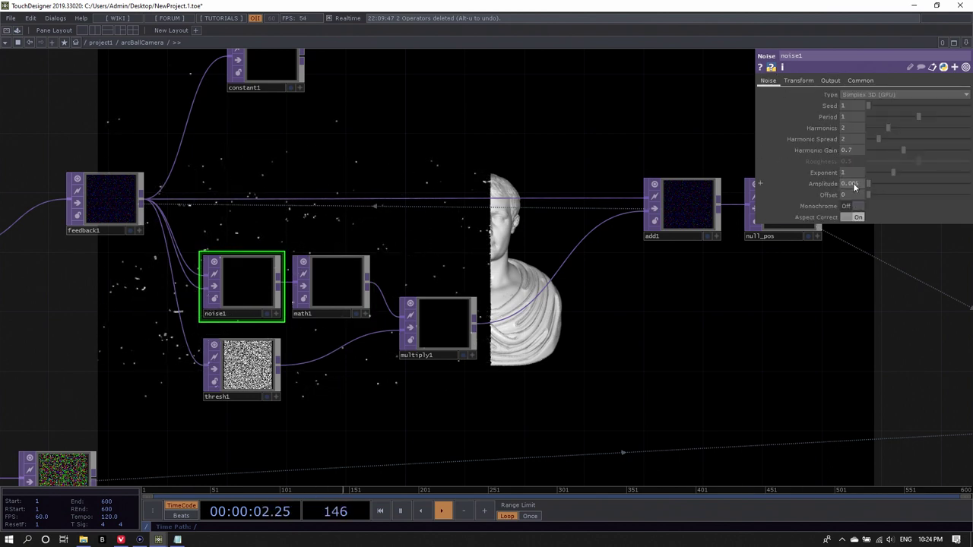
Step: Restart the feedback1 loop with a reset pulse and set noise1's Period to 2
{"action": "left_click", "coordinate": [99, 215]}
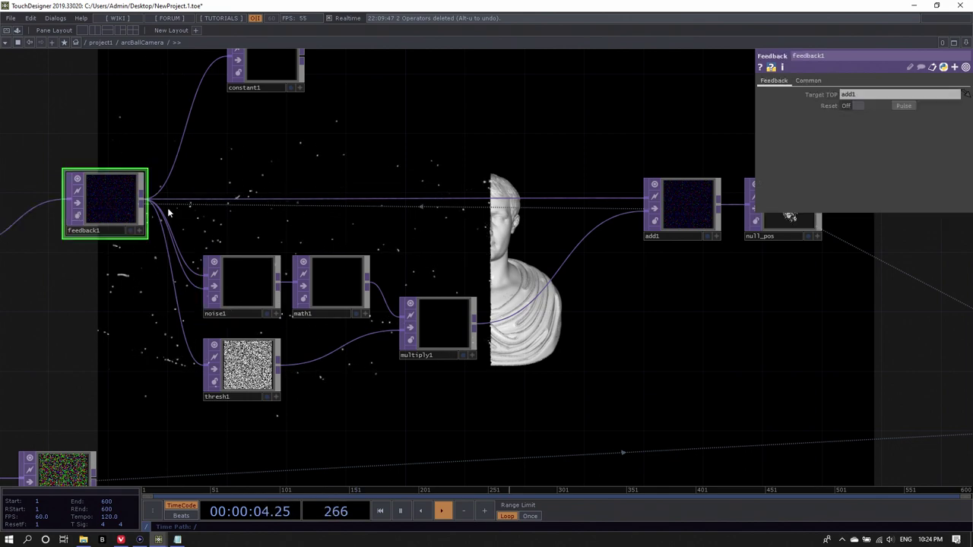
{"action": "left_click", "coordinate": [903, 106]}
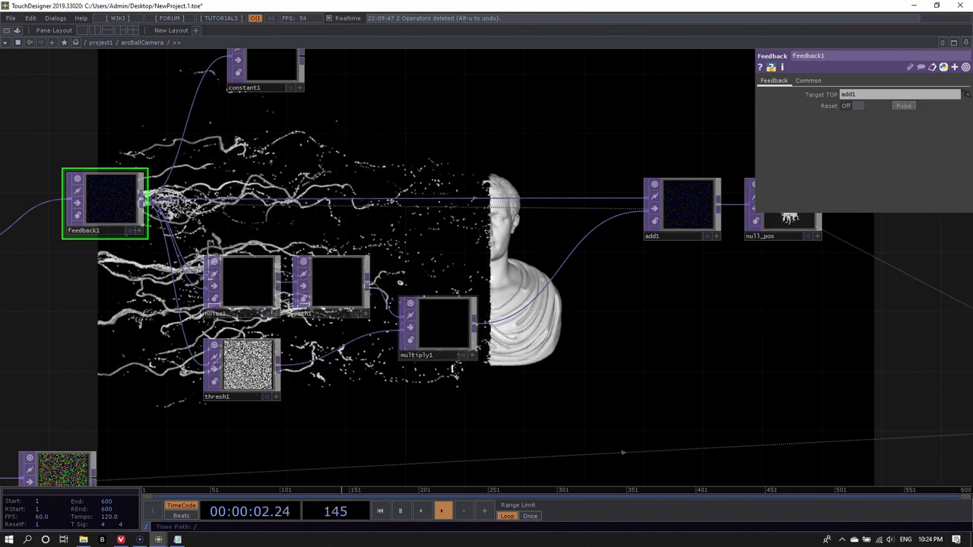
{"action": "left_click_drag", "start_coordinate": [473, 401], "coordinate": [456, 397]}
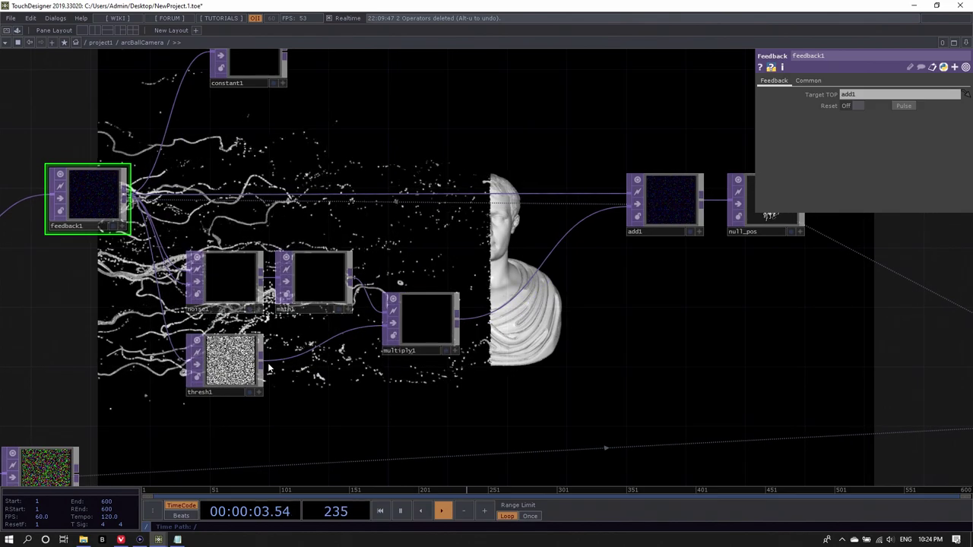
{"action": "left_click", "coordinate": [233, 292]}
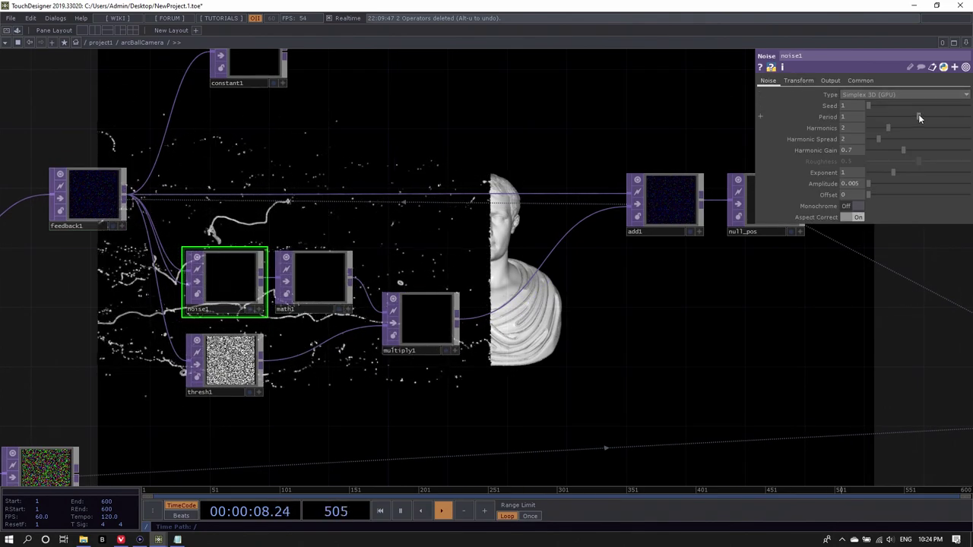
{"action": "left_click_drag", "start_coordinate": [919, 116], "coordinate": [967, 116]}
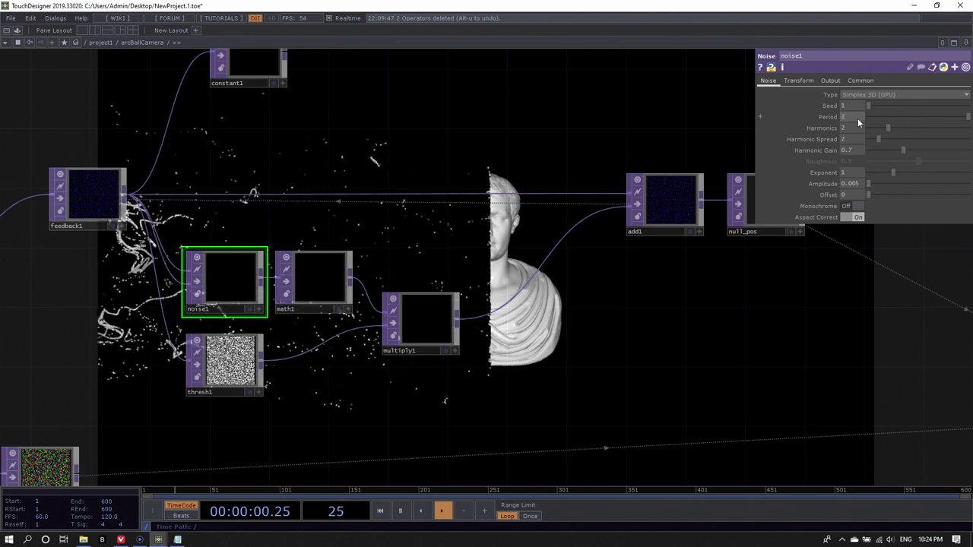
Step: Set noise1's Period to 4 and drive its Translate Z with an expression
{"action": "mouse_move", "coordinate": [852, 116]}
{"action": "middle_mouse_down"}
{"action": "mouse_move", "coordinate": [861, 96]}
{"action": "mouse_move", "coordinate": [851, 118]}
{"action": "middle_mouse_up"}
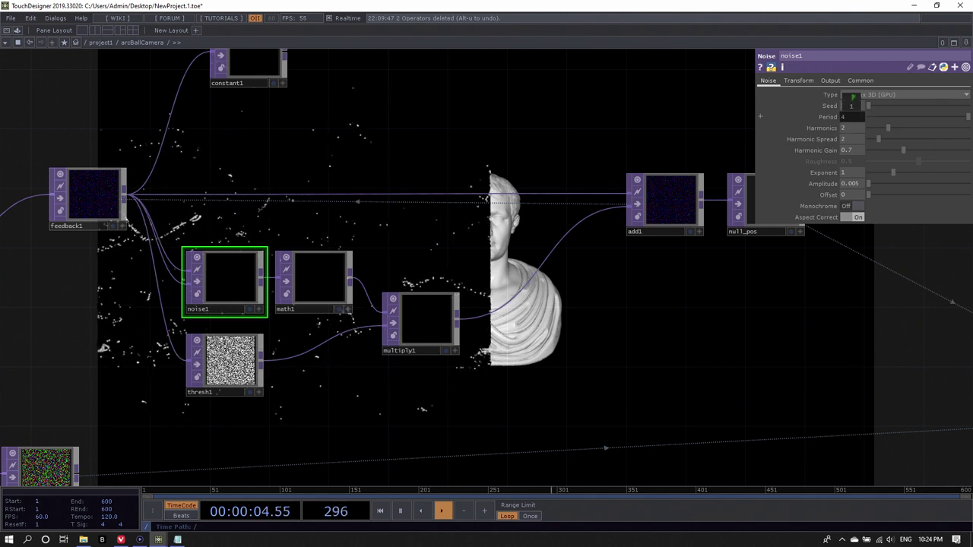
{"action": "left_click", "coordinate": [798, 80]}
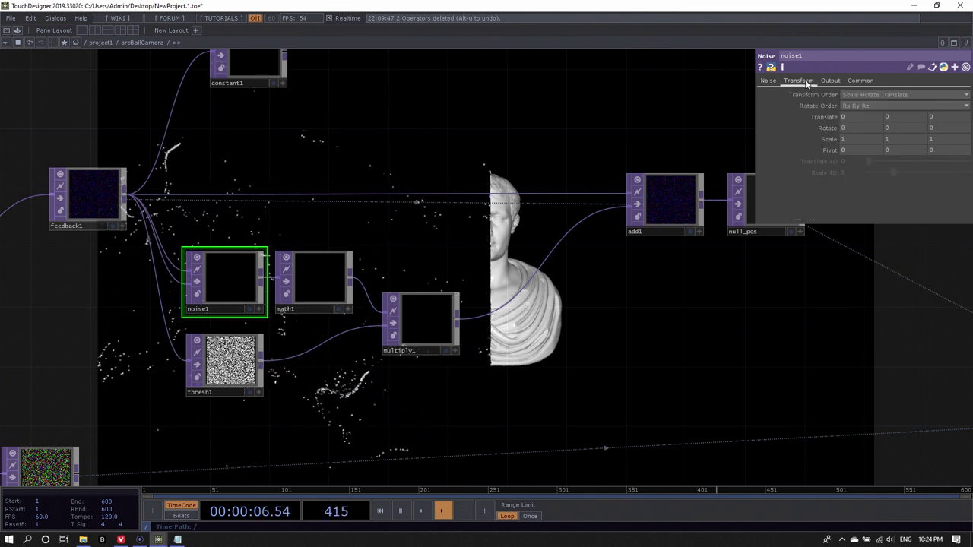
{"action": "left_click", "coordinate": [944, 117]}
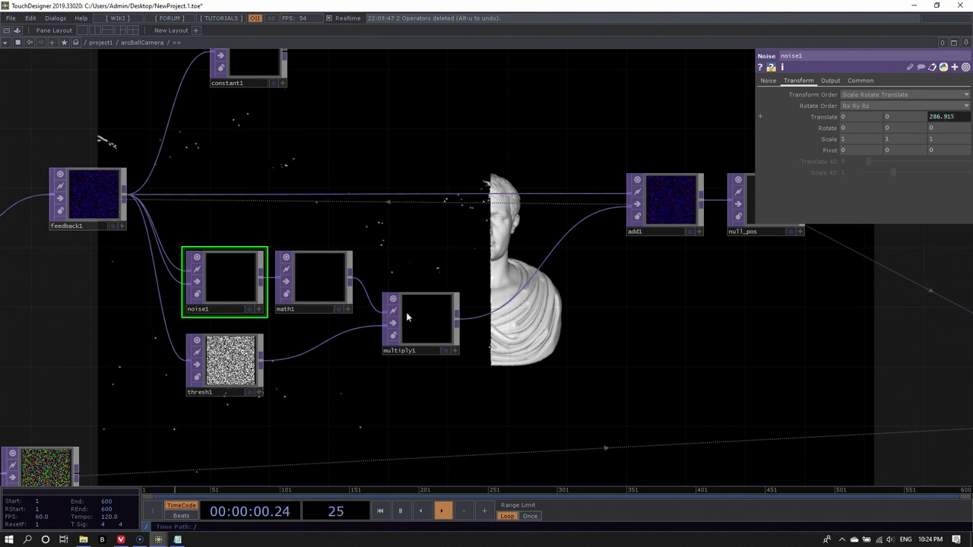
Step: Restart the feedback1 loop with a reset pulse to apply the changed noise settings
{"action": "left_click", "coordinate": [104, 205]}
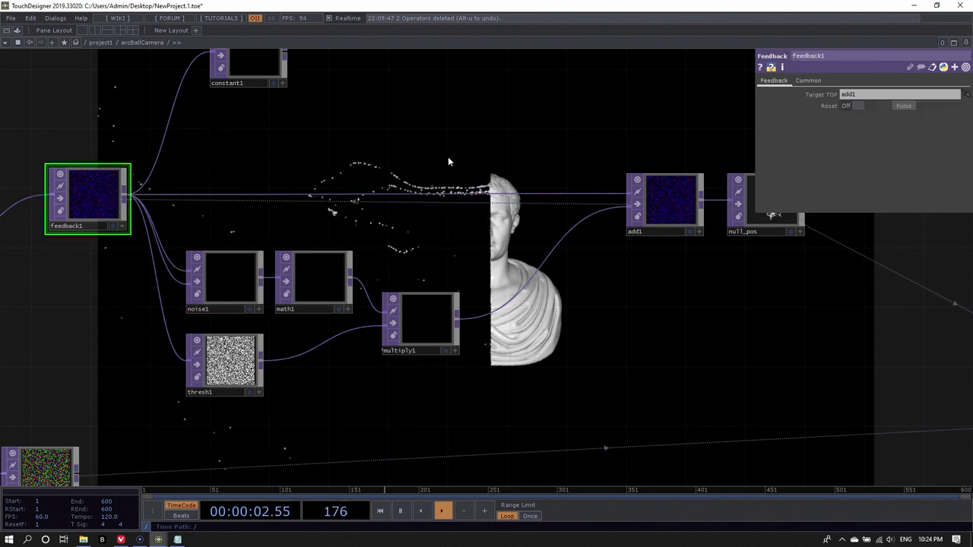
{"action": "left_click", "coordinate": [906, 105]}
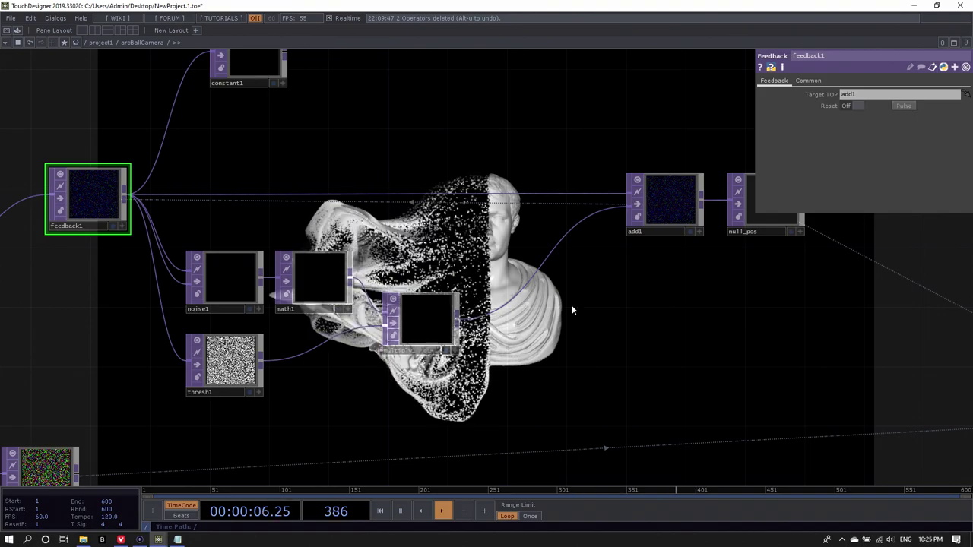
{"action": "scroll", "coordinate": [563, 373], "scroll_direction": "down", "scroll_amount": 5}
Step: Soften the threshold mask by setting thresh1's Soften to about 0.229
{"action": "scroll", "coordinate": [495, 293], "scroll_direction": "up", "scroll_amount": 4}
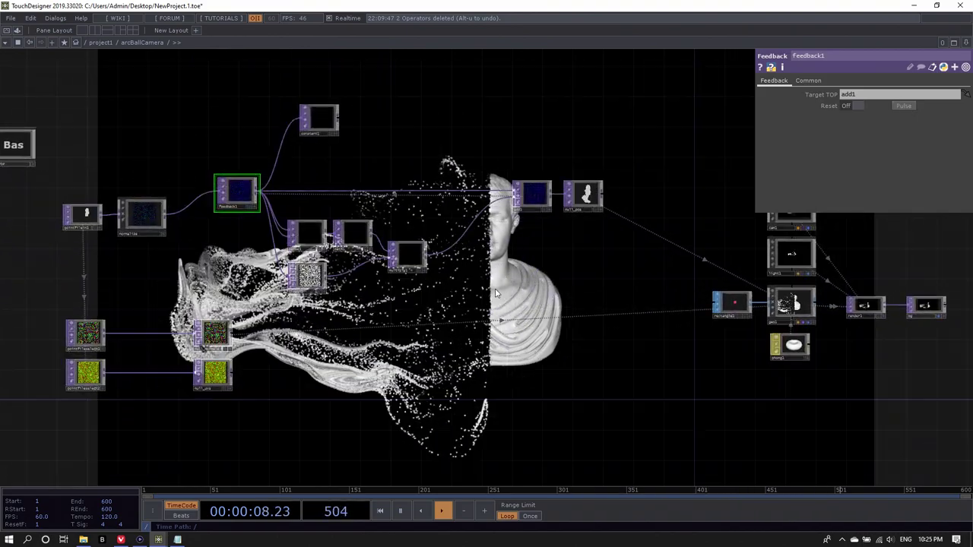
{"action": "scroll", "coordinate": [387, 311], "scroll_direction": "up", "scroll_amount": 5}
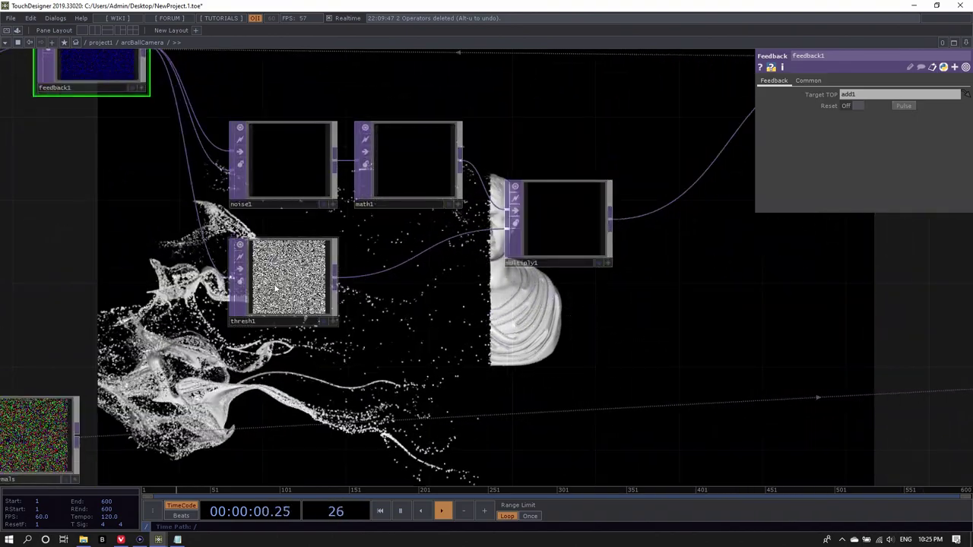
{"action": "left_click", "coordinate": [275, 290]}
{"action": "left_click_drag", "start_coordinate": [467, 279], "coordinate": [389, 197]}
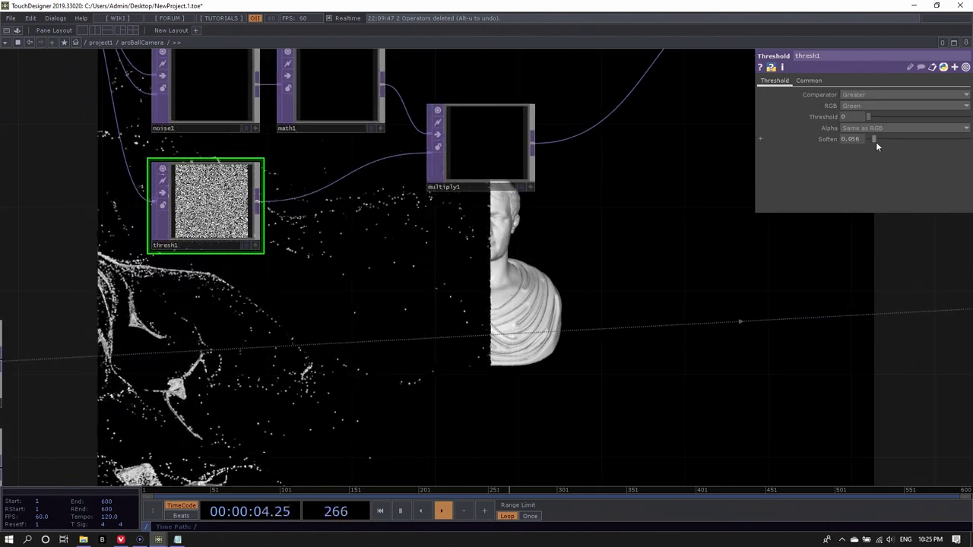
{"action": "left_click_drag", "start_coordinate": [874, 140], "coordinate": [893, 140]}
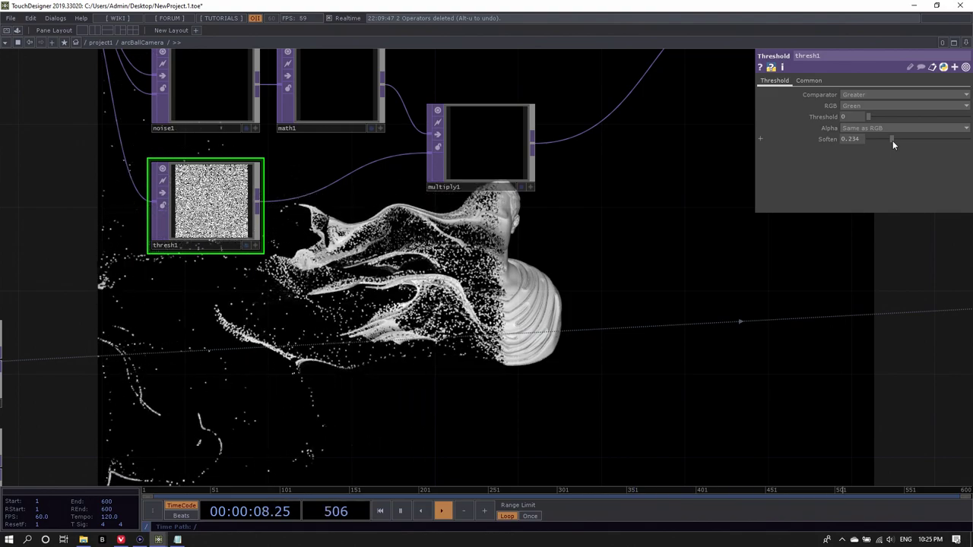
{"action": "left_click_drag", "start_coordinate": [893, 141], "coordinate": [891, 141]}
Step: Move the group of rendering operators slightly down in the network and pulse a reset on feedback1
{"action": "key", "text": "h"}
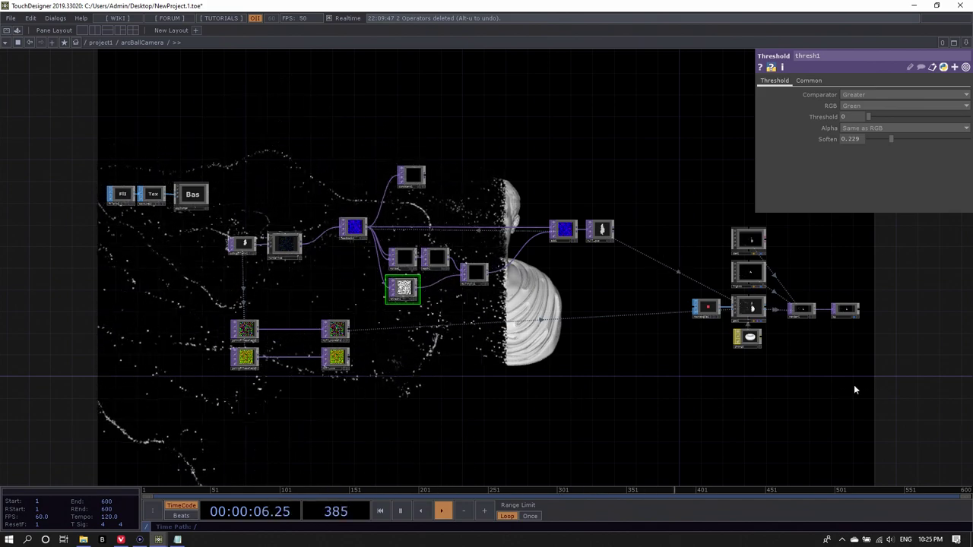
{"action": "left_click_drag", "start_coordinate": [671, 222], "coordinate": [672, 223]}
{"action": "left_click_drag", "start_coordinate": [755, 283], "coordinate": [761, 329]}
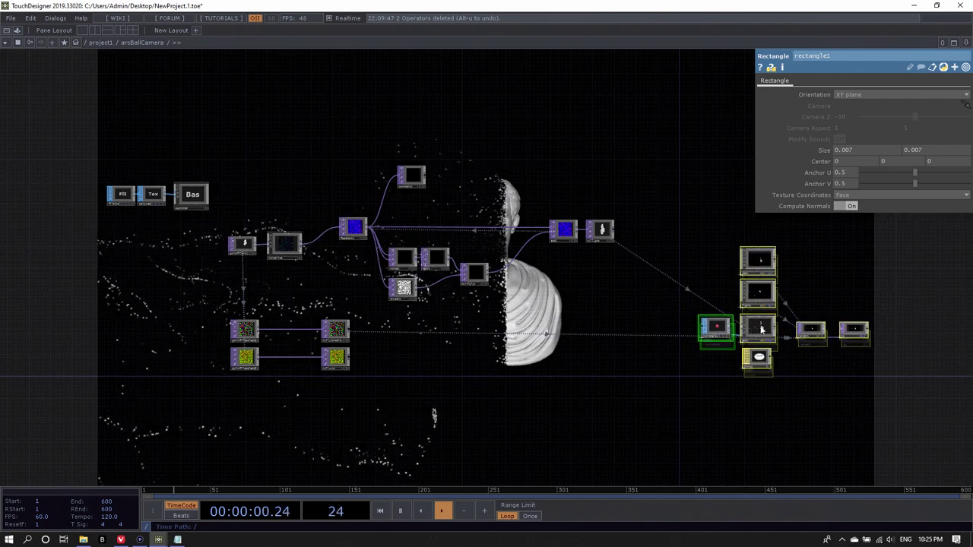
{"action": "left_click_drag", "start_coordinate": [669, 387], "coordinate": [437, 387]}
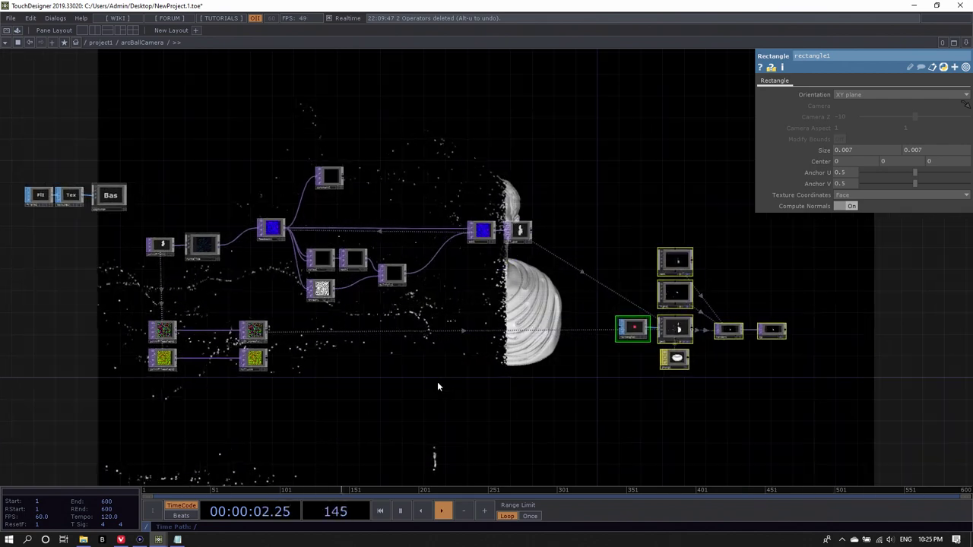
{"action": "left_click_drag", "start_coordinate": [247, 218], "coordinate": [249, 219]}
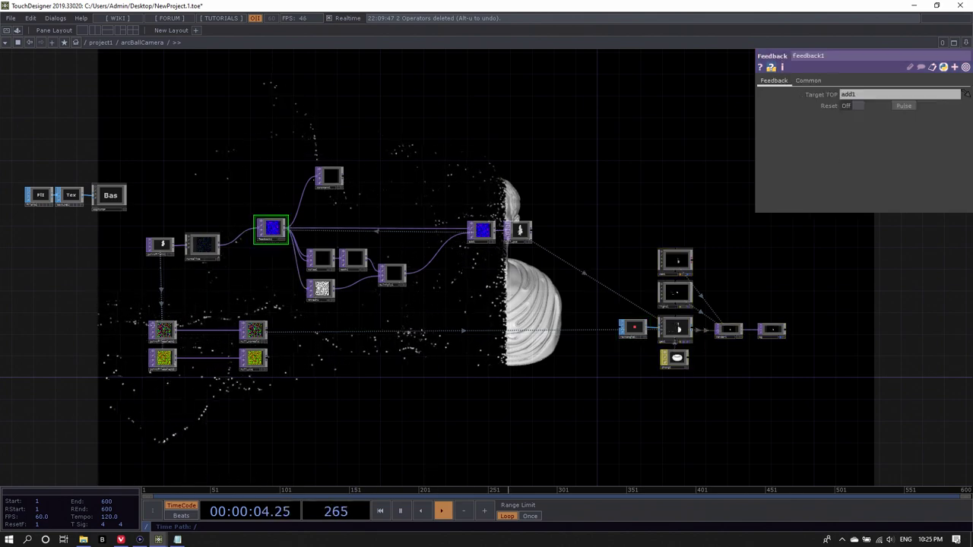
{"action": "left_click", "coordinate": [903, 106]}
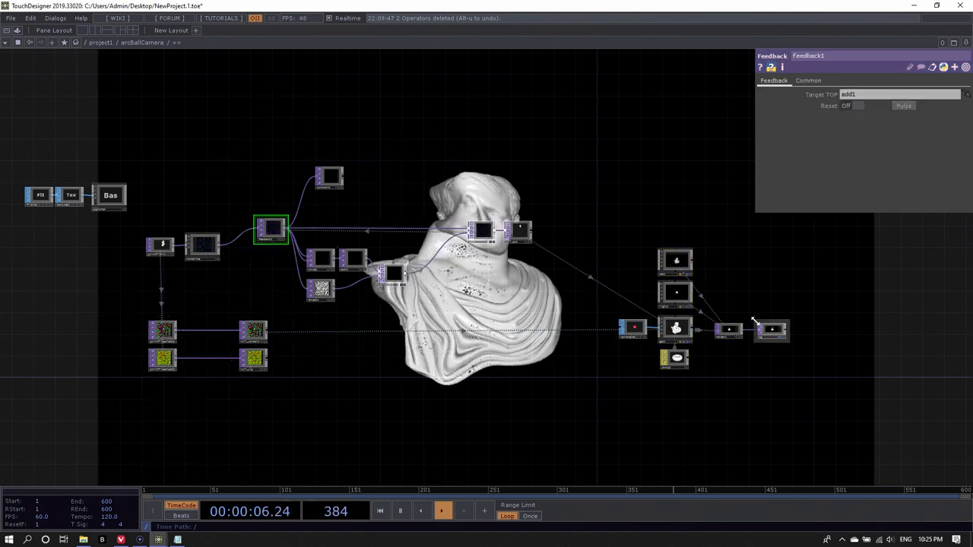
Step: Move the bg operator well away from render1 to make room for operators between them
{"action": "scroll", "coordinate": [787, 349], "scroll_direction": "up", "scroll_amount": 6}
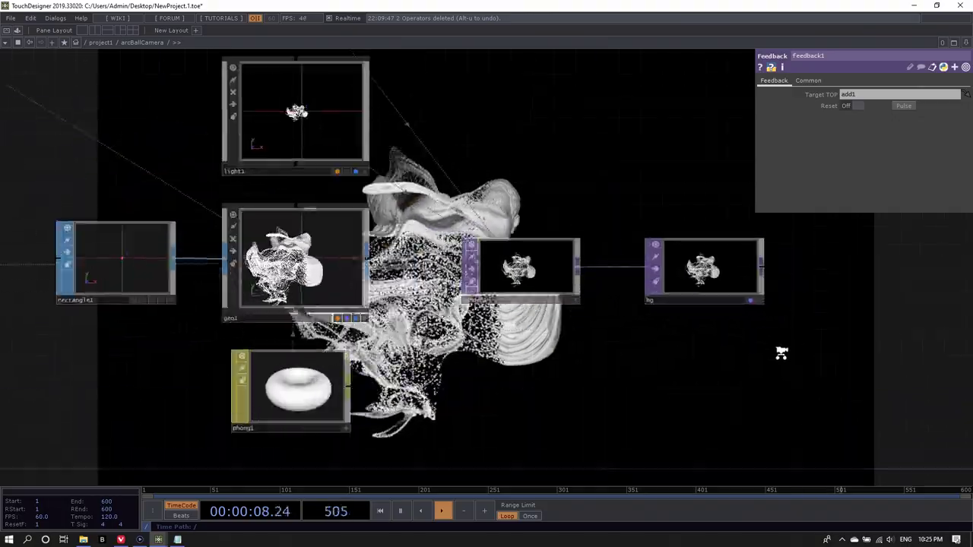
{"action": "left_click_drag", "start_coordinate": [500, 387], "coordinate": [160, 382]}
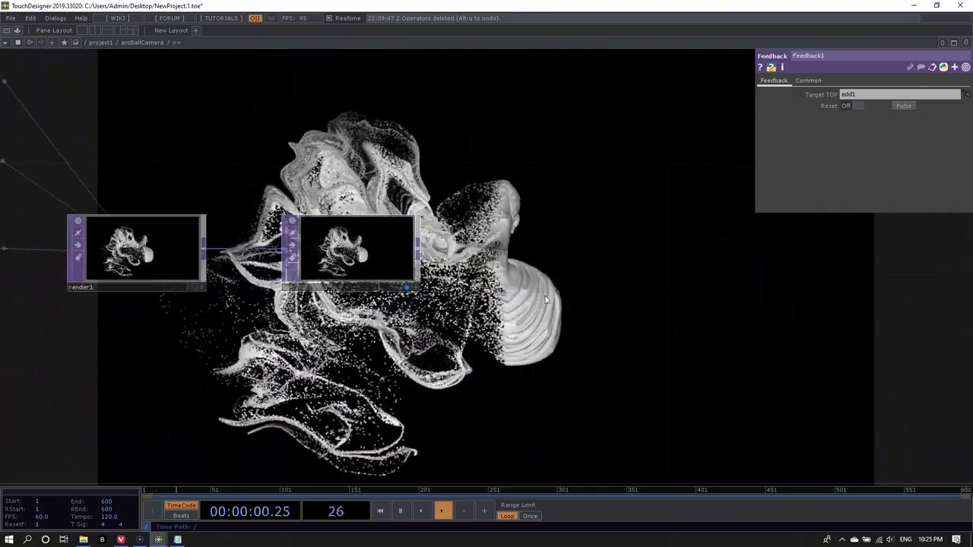
{"action": "left_click_drag", "start_coordinate": [349, 232], "coordinate": [859, 246]}
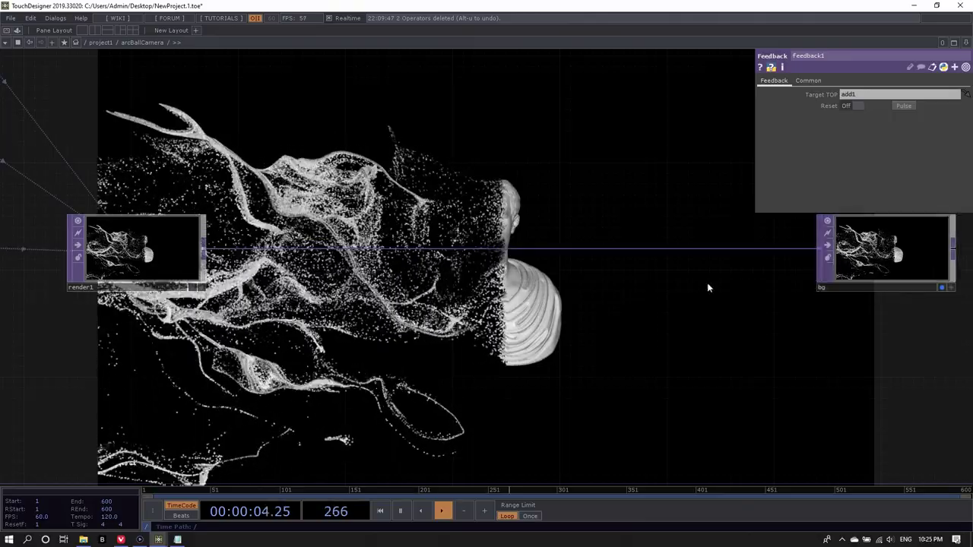
Step: Branch a Feedback TOP off render1's output and place it below the wire to bg
{"action": "scroll", "coordinate": [703, 287], "scroll_direction": "down", "scroll_amount": 3}
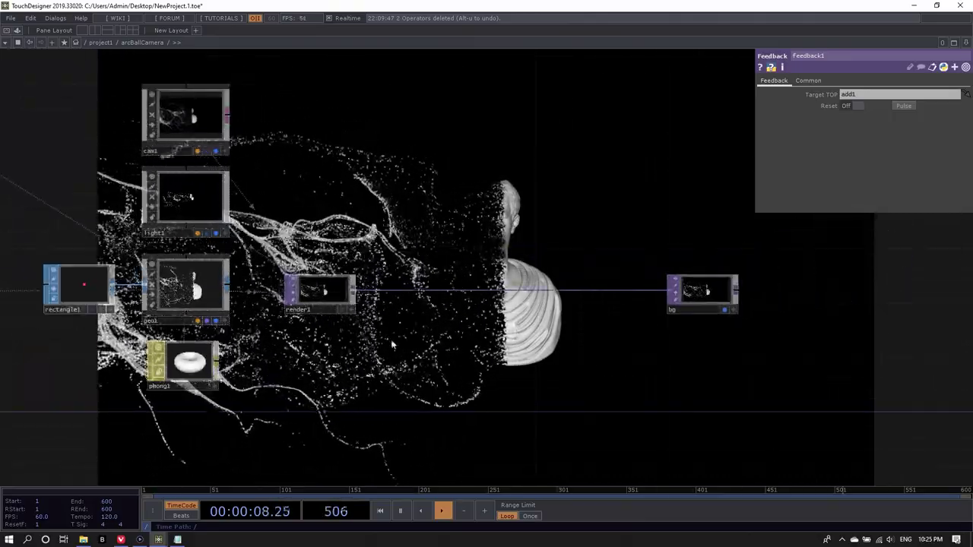
{"action": "left_click_drag", "start_coordinate": [372, 316], "coordinate": [256, 298]}
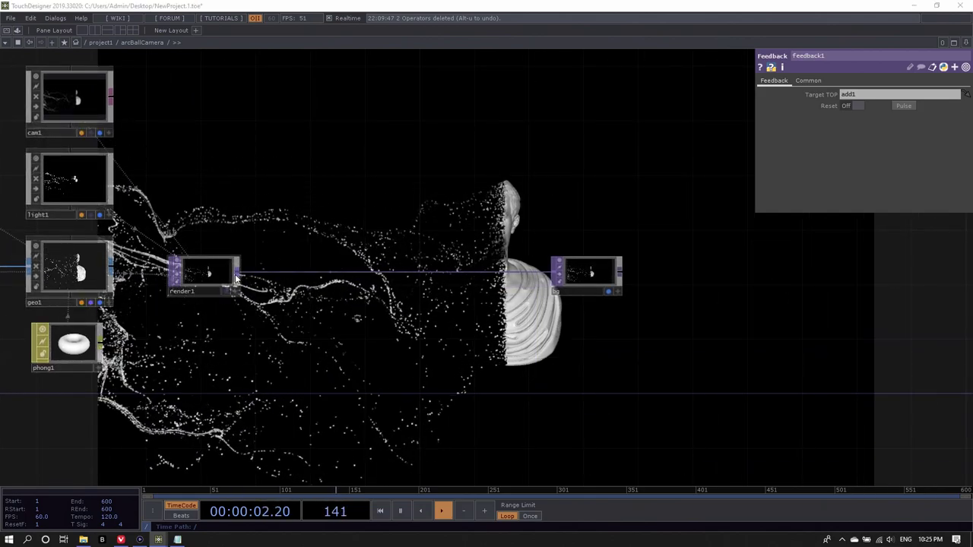
{"action": "right_click", "coordinate": [234, 278]}
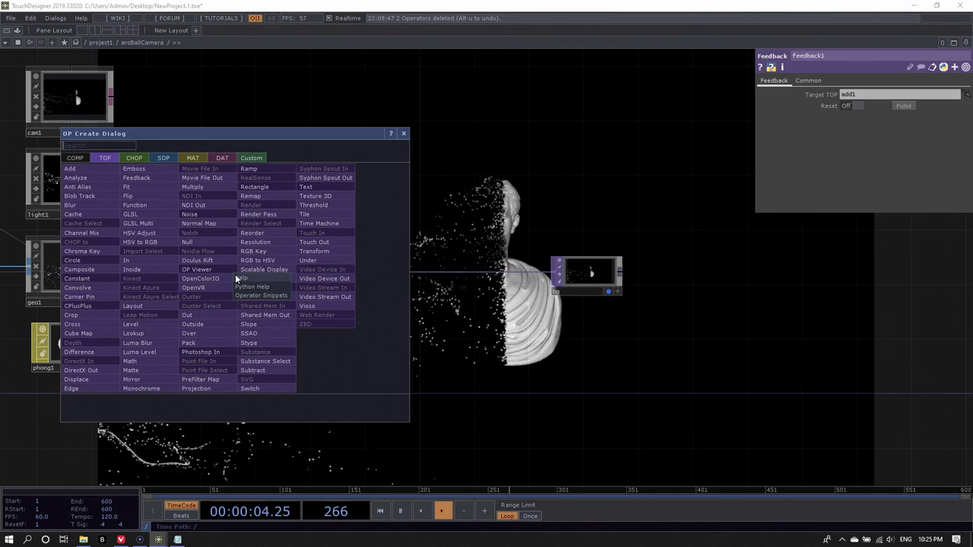
{"action": "type", "text": "fee"}
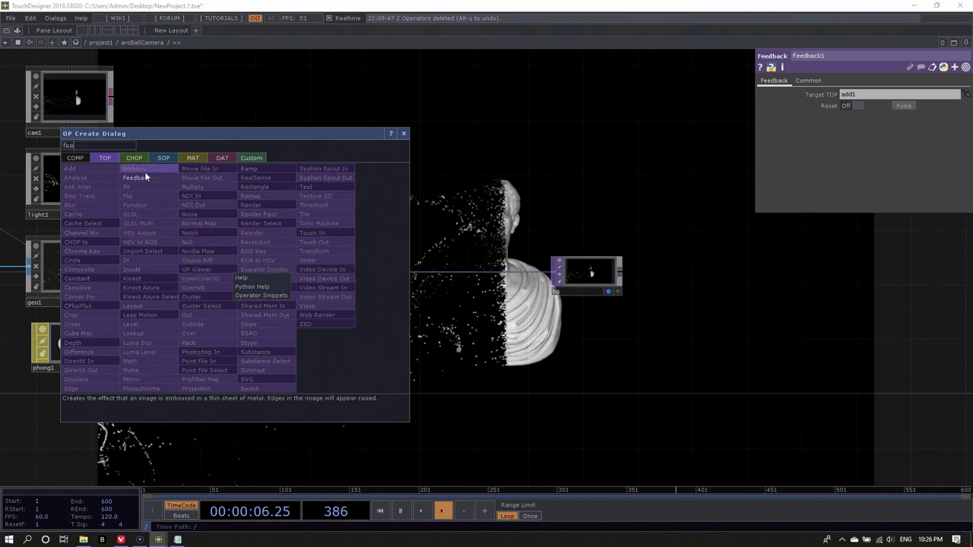
{"action": "left_click", "coordinate": [144, 177]}
{"action": "left_click", "coordinate": [309, 345]}
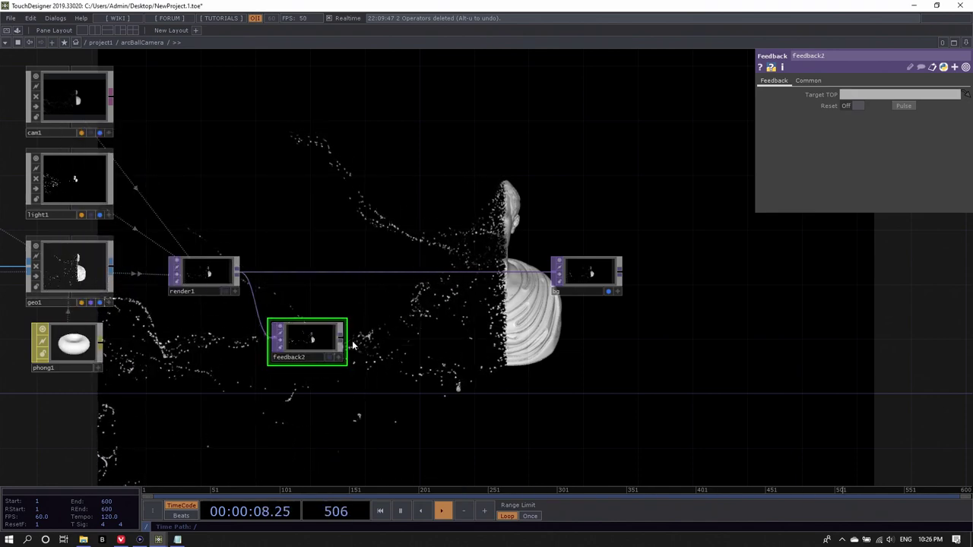
Step: Close an image feedback loop with an Over TOP inserted between render1 and bg, fed by feedback2 and assigned as its Target TOP
{"action": "right_click", "coordinate": [447, 274]}
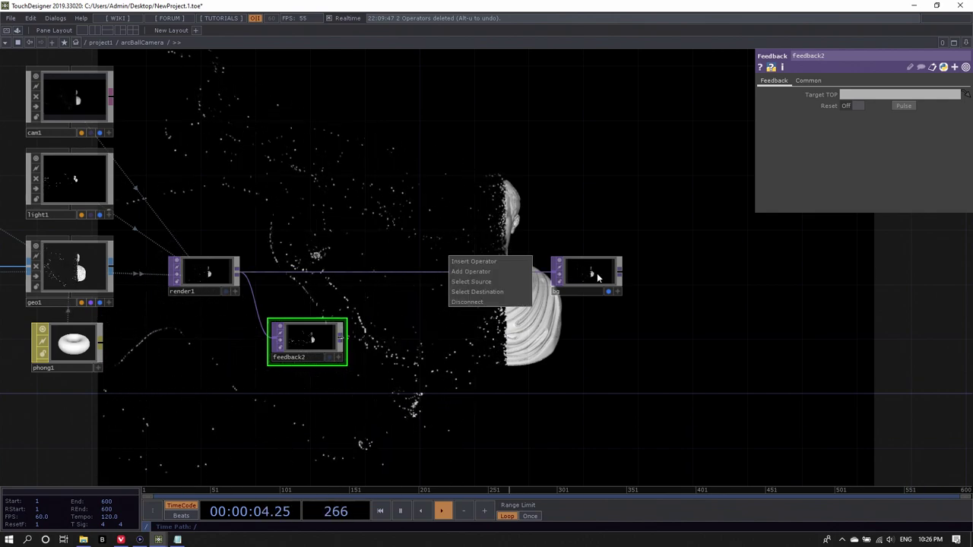
{"action": "left_click", "coordinate": [514, 261]}
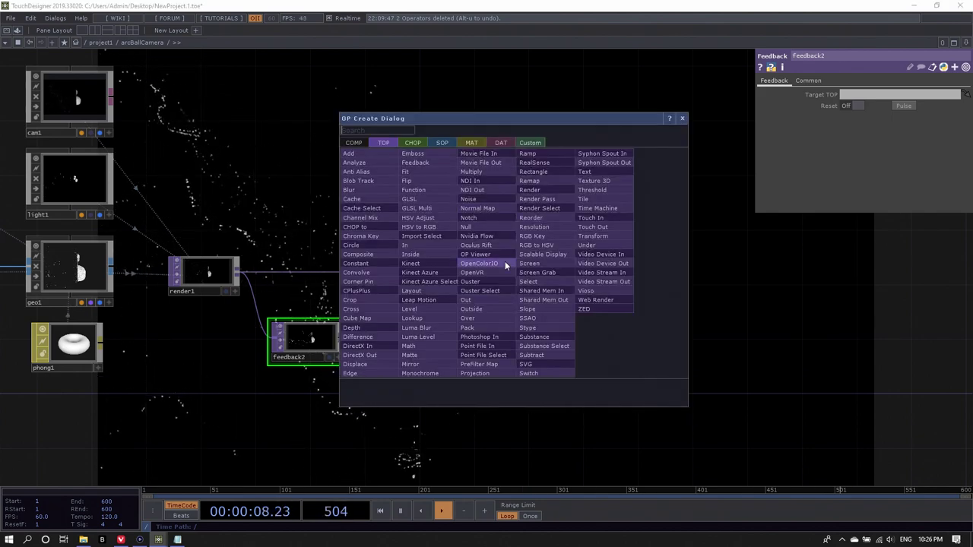
{"action": "type", "text": "over"}
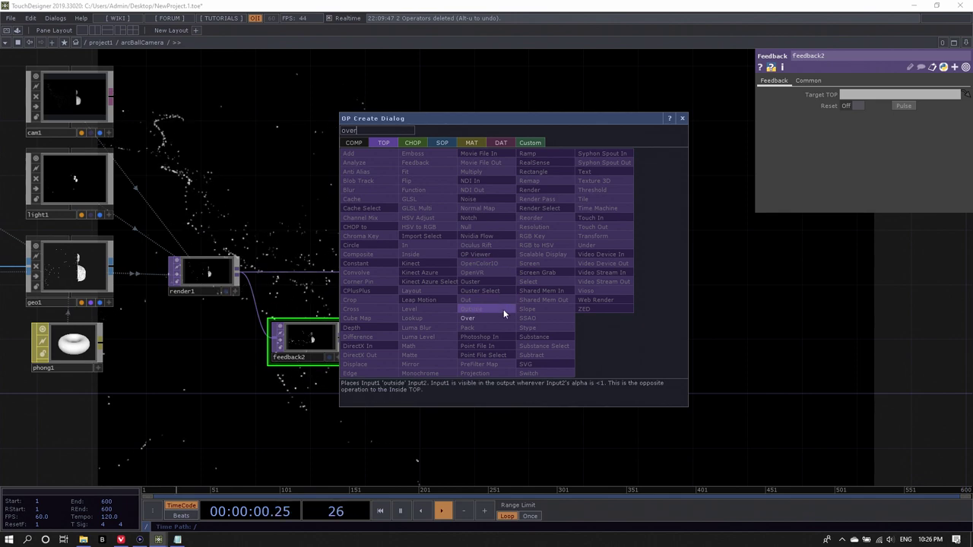
{"action": "key", "text": "Escape"}
{"action": "left_click", "coordinate": [489, 282]}
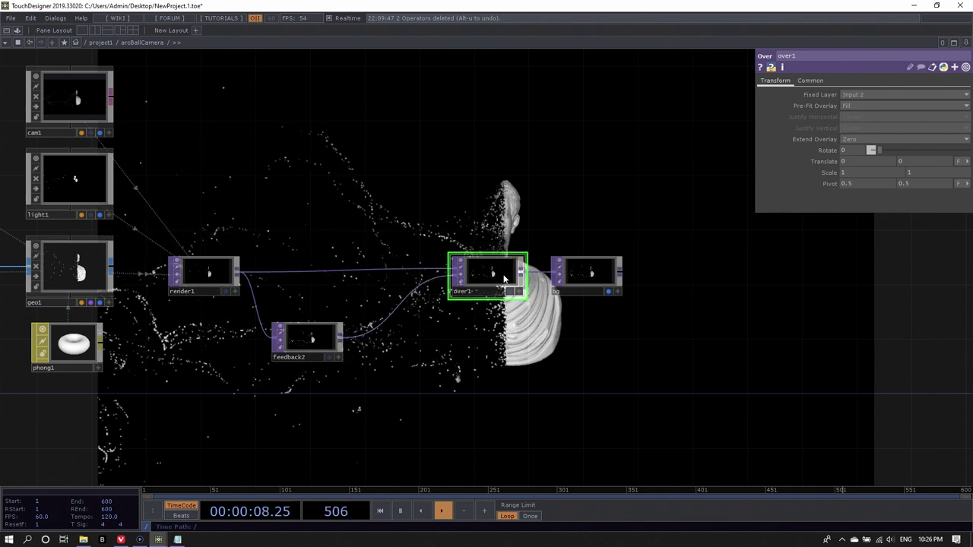
{"action": "left_click_drag", "start_coordinate": [499, 275], "coordinate": [298, 352]}
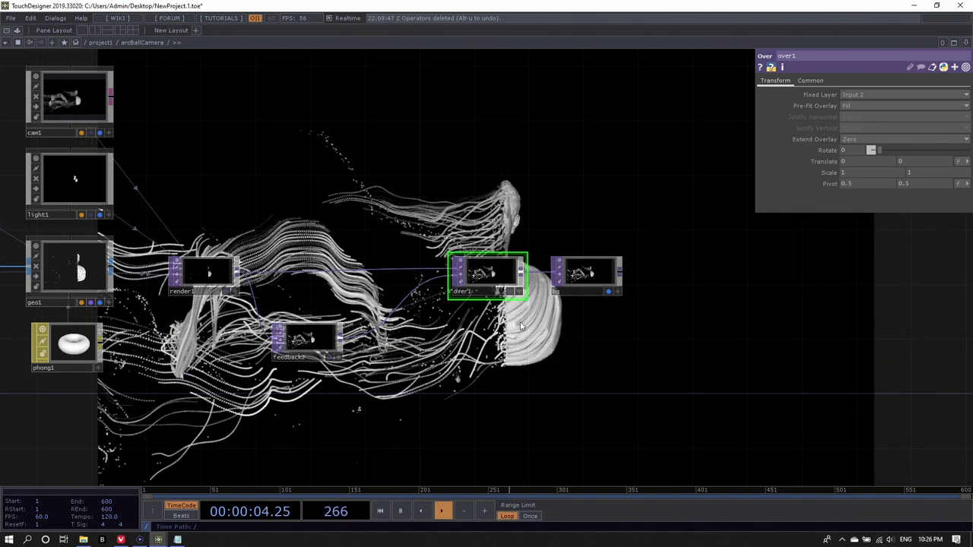
Step: Add a Level TOP on feedback2's output
{"action": "left_click_drag", "start_coordinate": [516, 355], "coordinate": [480, 321]}
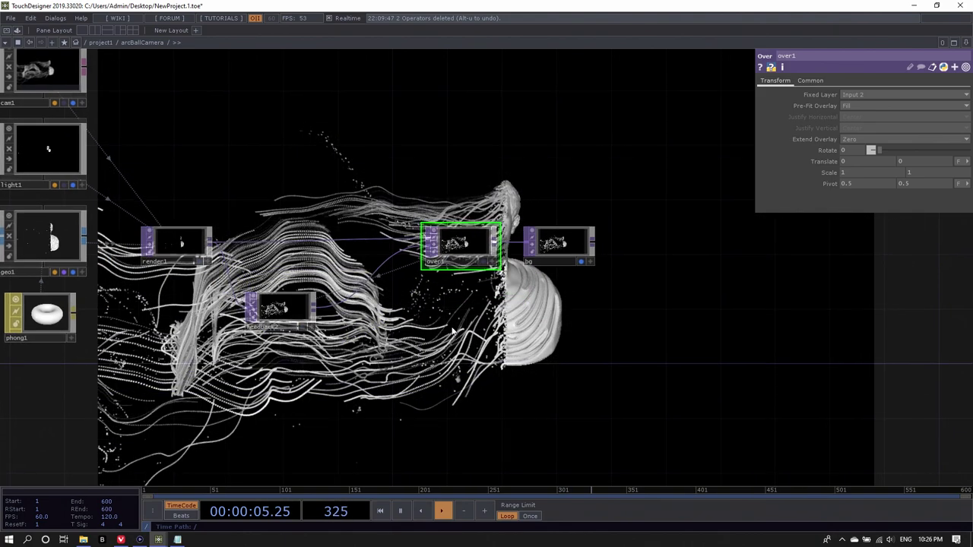
{"action": "right_click", "coordinate": [308, 307]}
{"action": "type", "text": "level"}
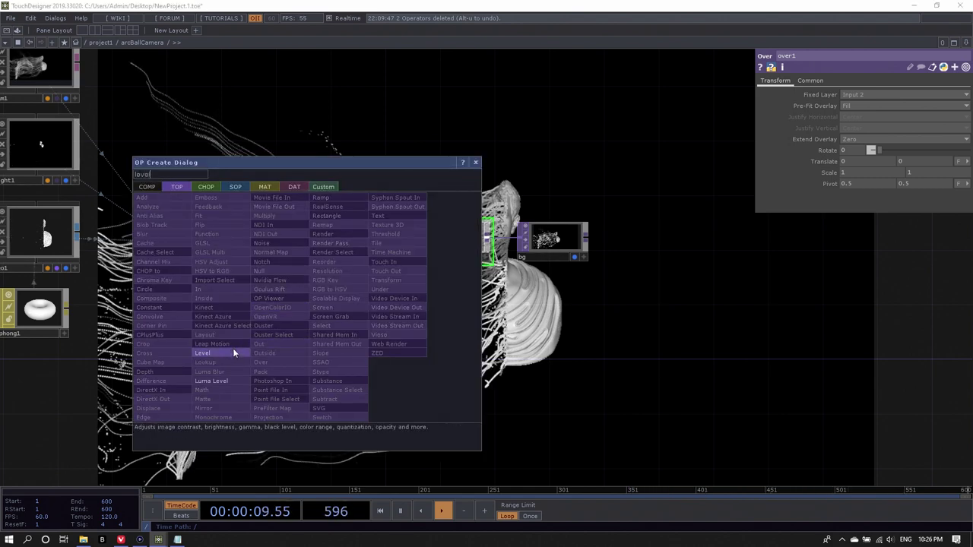
Step: Insert a Level TOP between feedback2 and over1 and set its post opacity to 0.97
{"action": "left_click", "coordinate": [228, 353]}
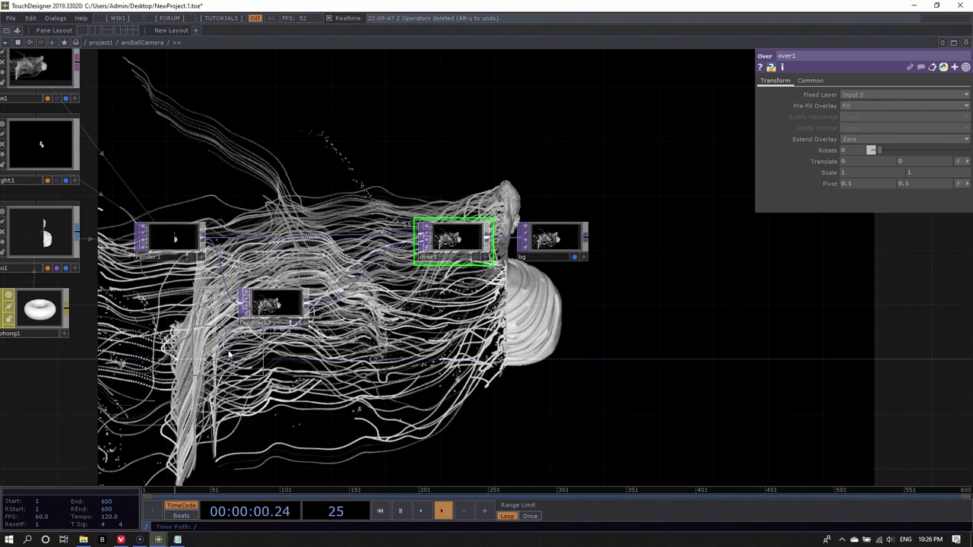
{"action": "left_click", "coordinate": [363, 307]}
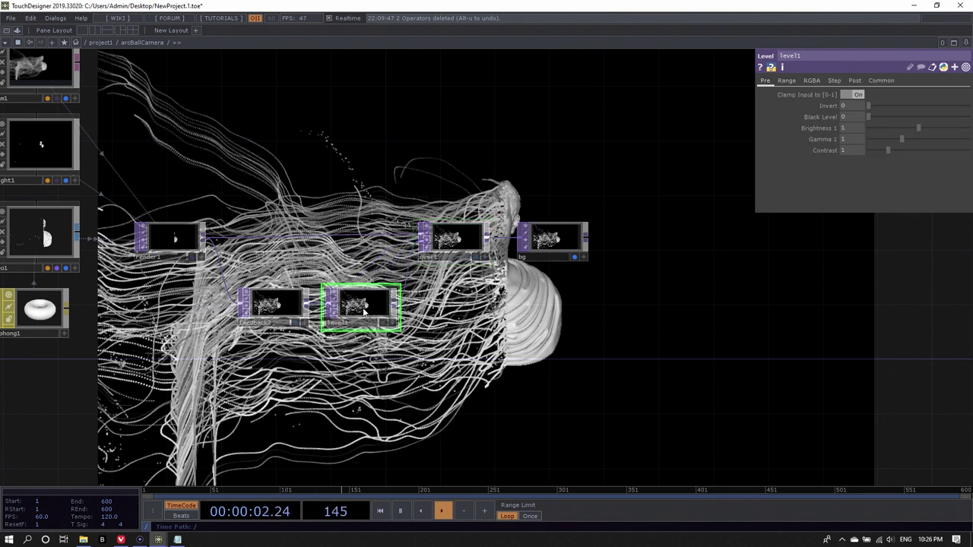
{"action": "left_click", "coordinate": [858, 82]}
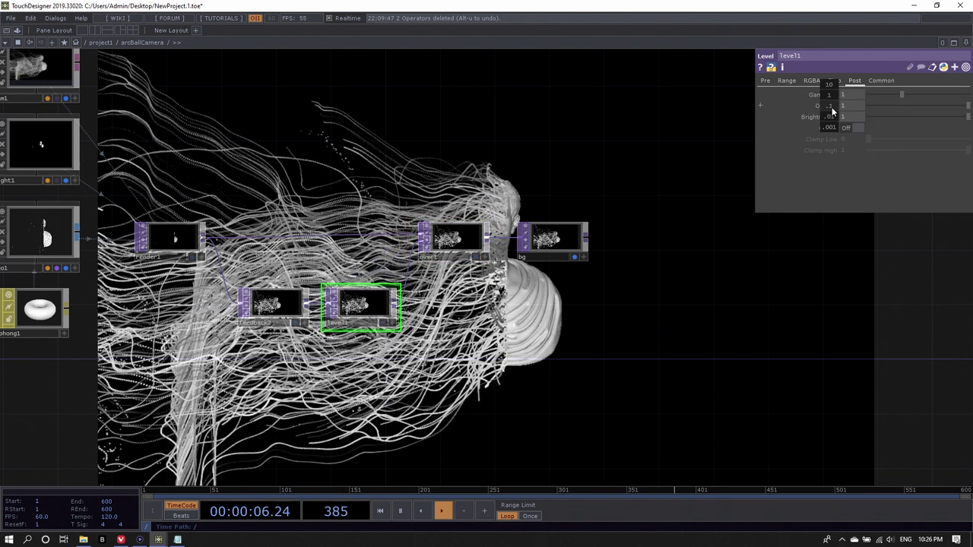
{"action": "middle_click_drag", "start_coordinate": [832, 121], "coordinate": [826, 88]}
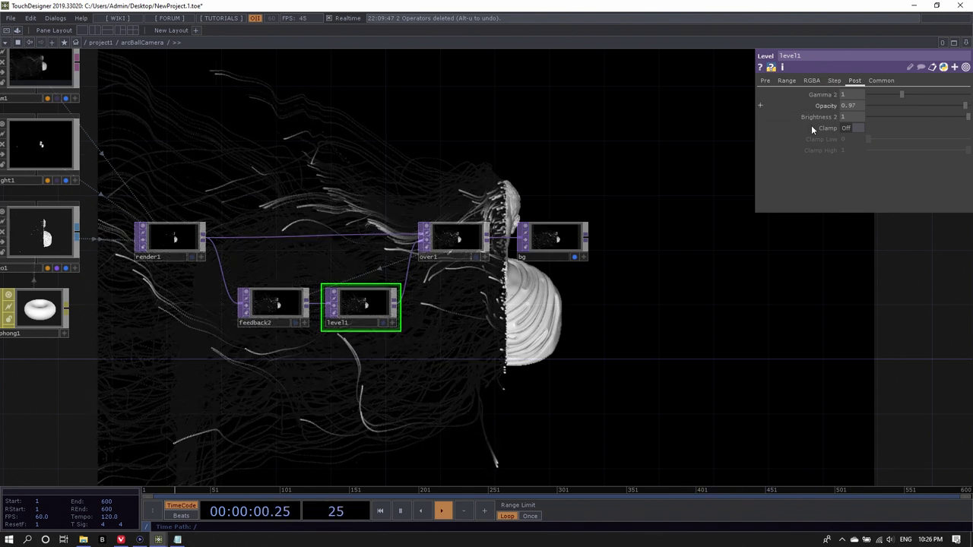
Step: Shift over1 and bg together slightly farther from level1 to space out the feedback chain
{"action": "left_click_drag", "start_coordinate": [471, 347], "coordinate": [594, 365]}
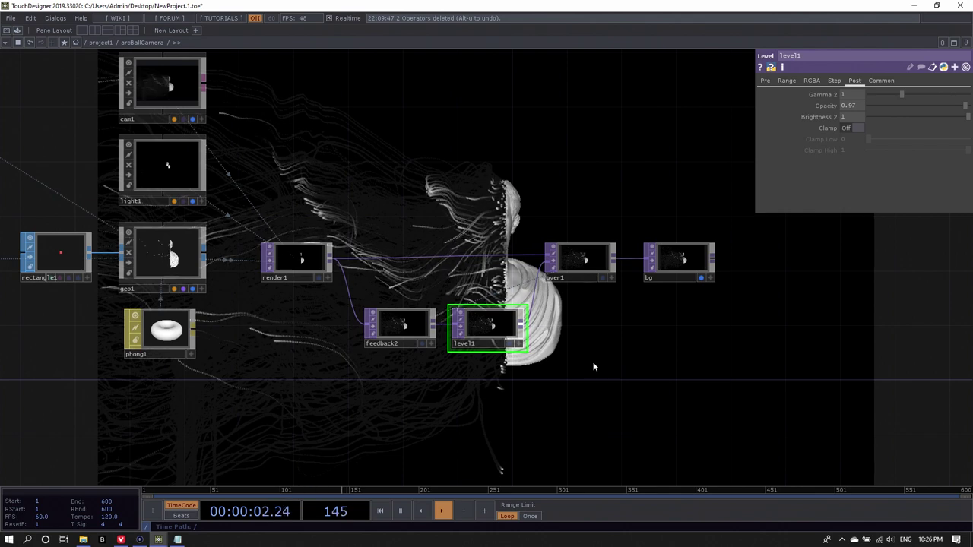
{"action": "left_click", "coordinate": [682, 262]}
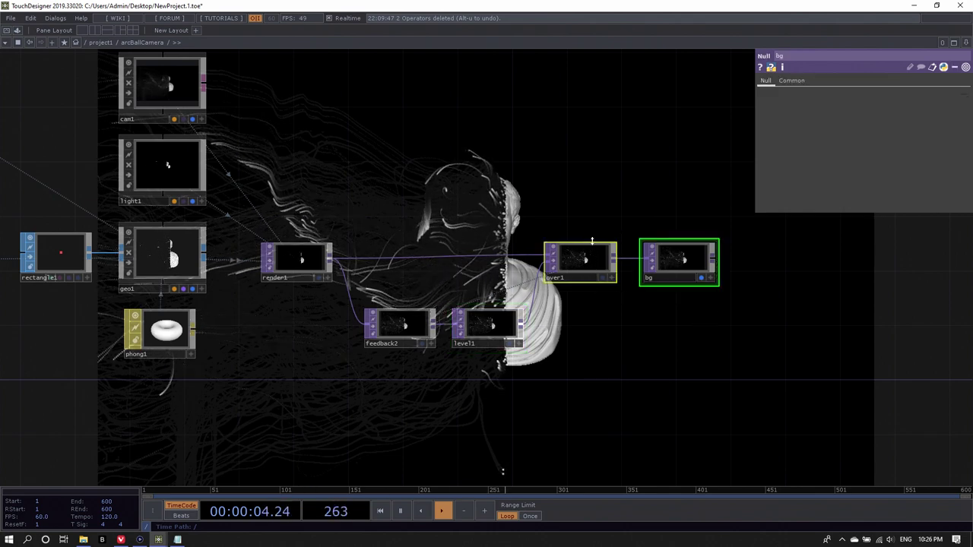
{"action": "left_click", "coordinate": [586, 262], "text": "ctrl"}
{"action": "left_click", "coordinate": [579, 331]}
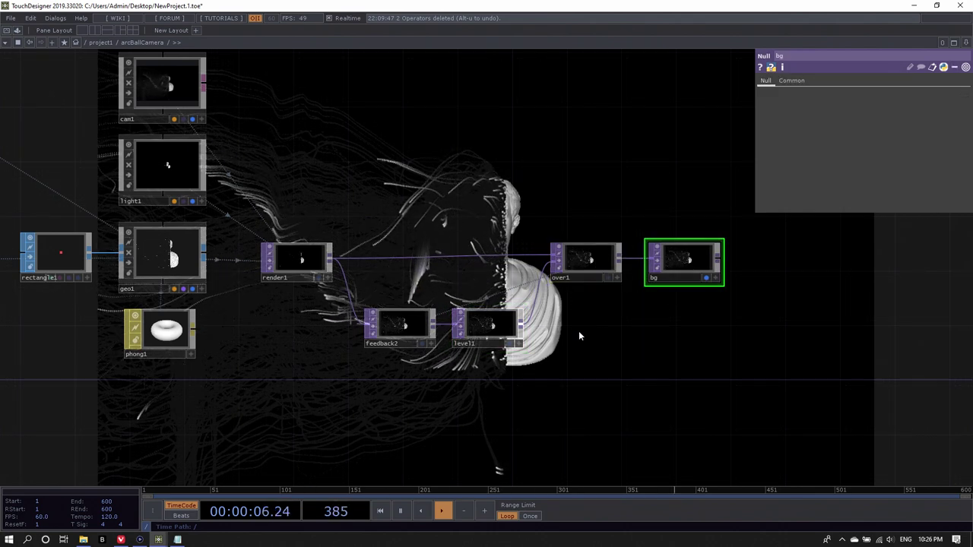
Step: Set render1's pixel format to 16-bit float (RGBA)
{"action": "left_click", "coordinate": [285, 258]}
{"action": "left_click_drag", "start_coordinate": [398, 202], "coordinate": [252, 228]}
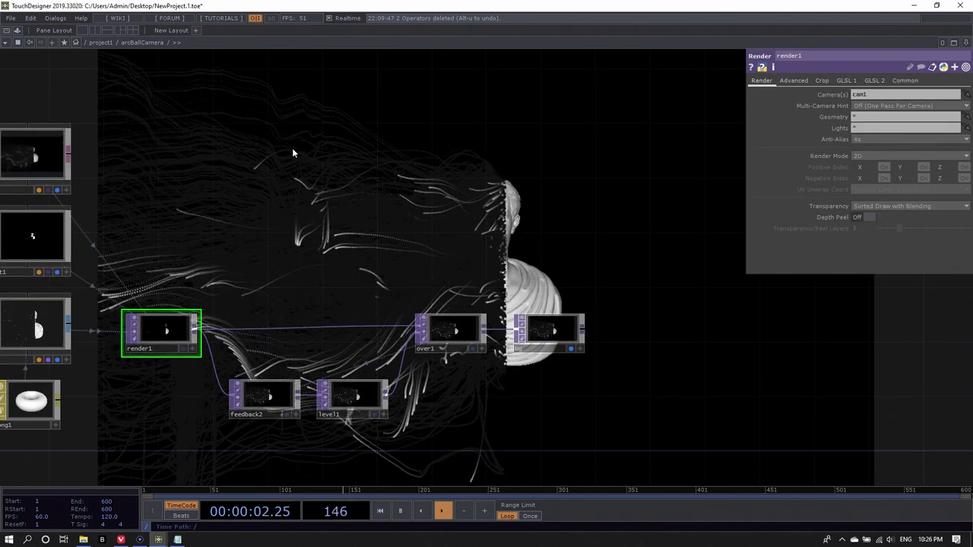
{"action": "mouse_move", "coordinate": [354, 276]}
{"action": "left_mouse_down"}
{"action": "mouse_move", "coordinate": [376, 238]}
{"action": "mouse_move", "coordinate": [367, 265]}
{"action": "left_mouse_up"}
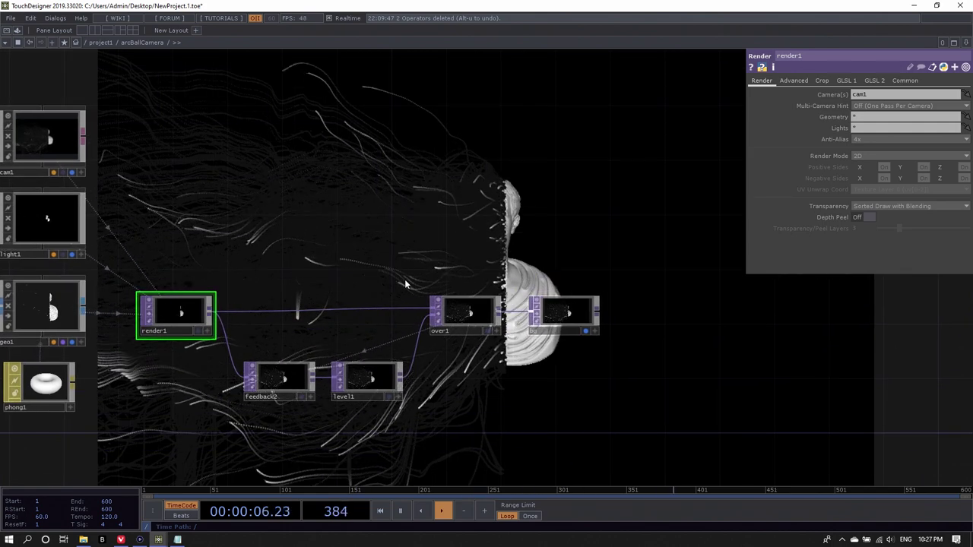
{"action": "left_click", "coordinate": [367, 378]}
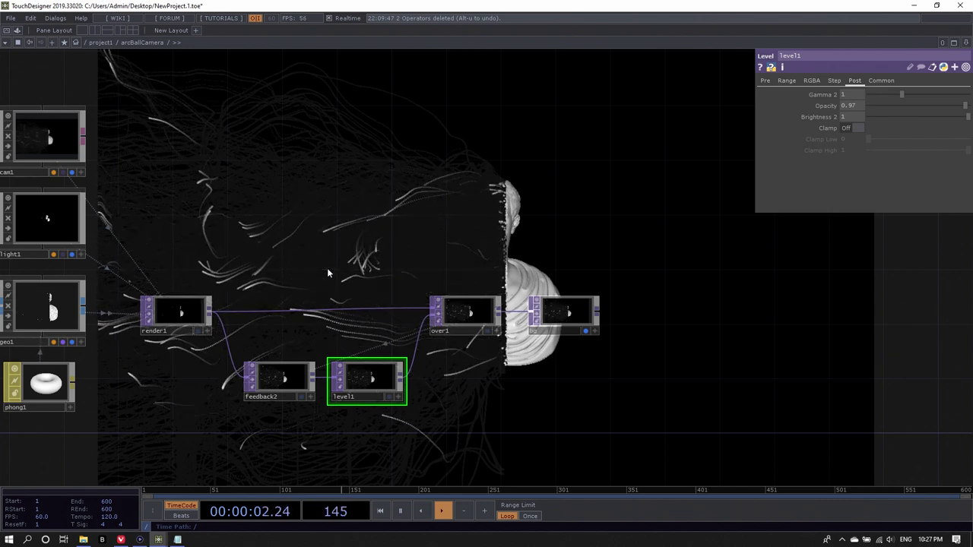
{"action": "left_click", "coordinate": [192, 322]}
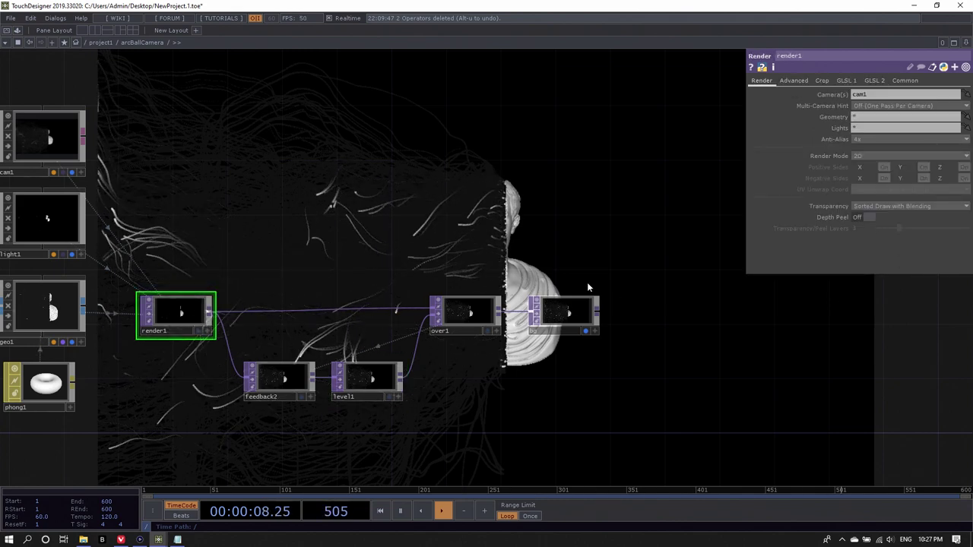
{"action": "left_click", "coordinate": [906, 81]}
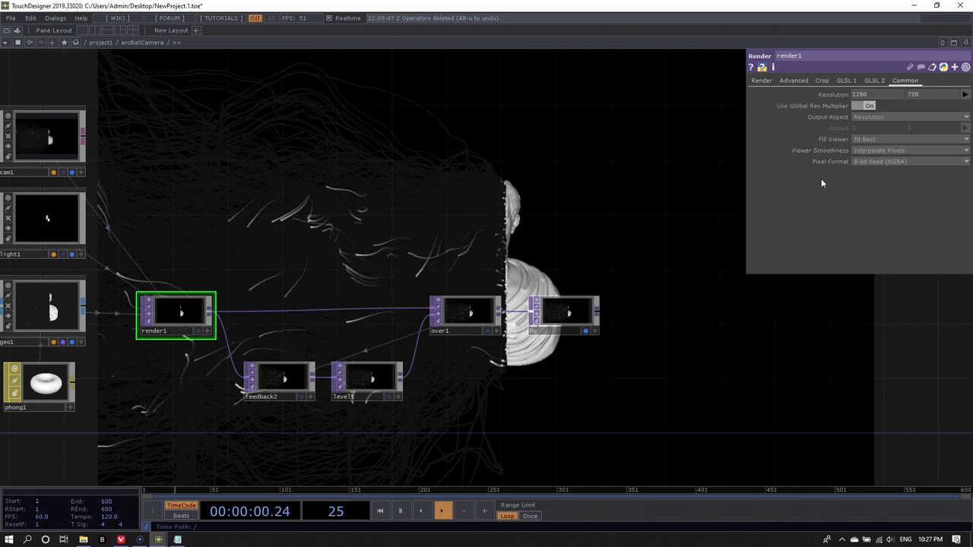
{"action": "left_click", "coordinate": [871, 162]}
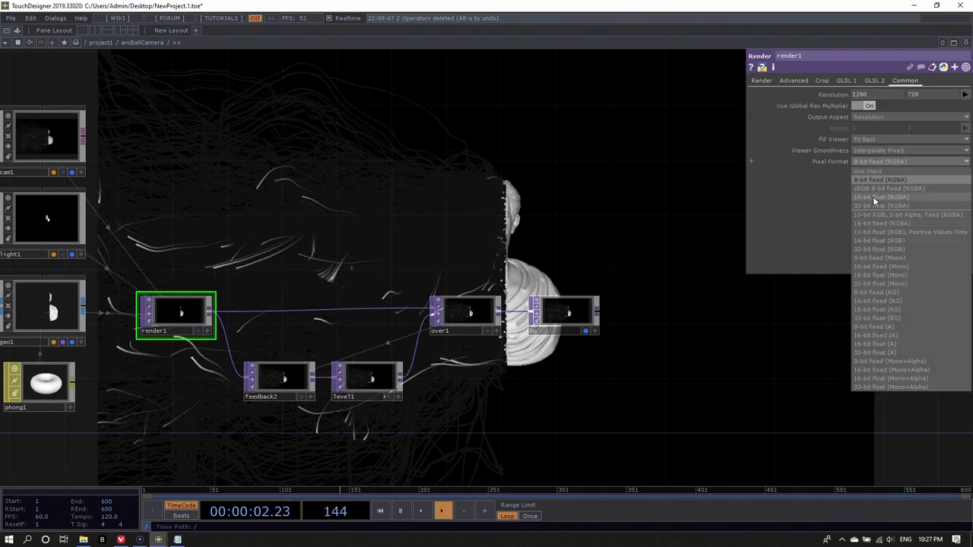
{"action": "left_click", "coordinate": [873, 196]}
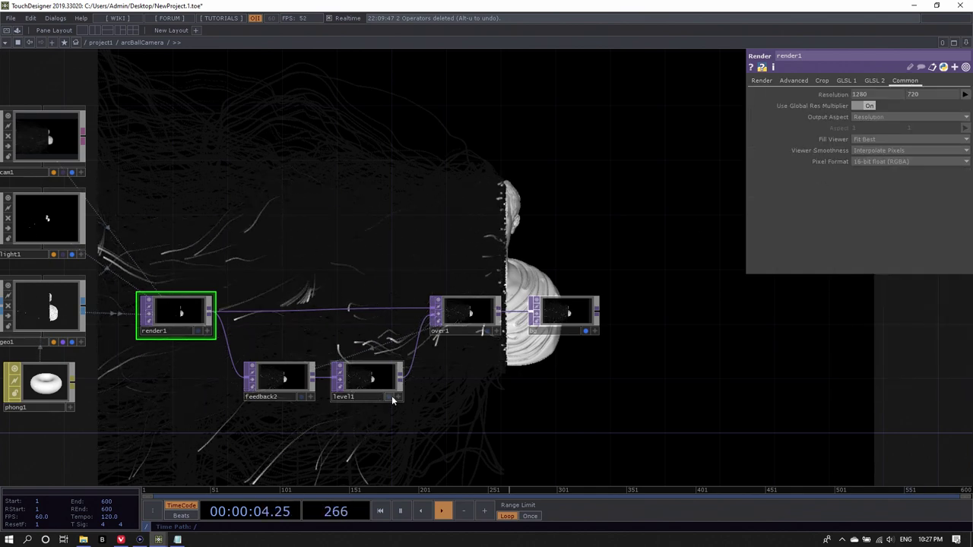
Step: Reset feedback2 and the particle position loop's feedback1 with a pulse each
{"action": "left_click", "coordinate": [273, 378]}
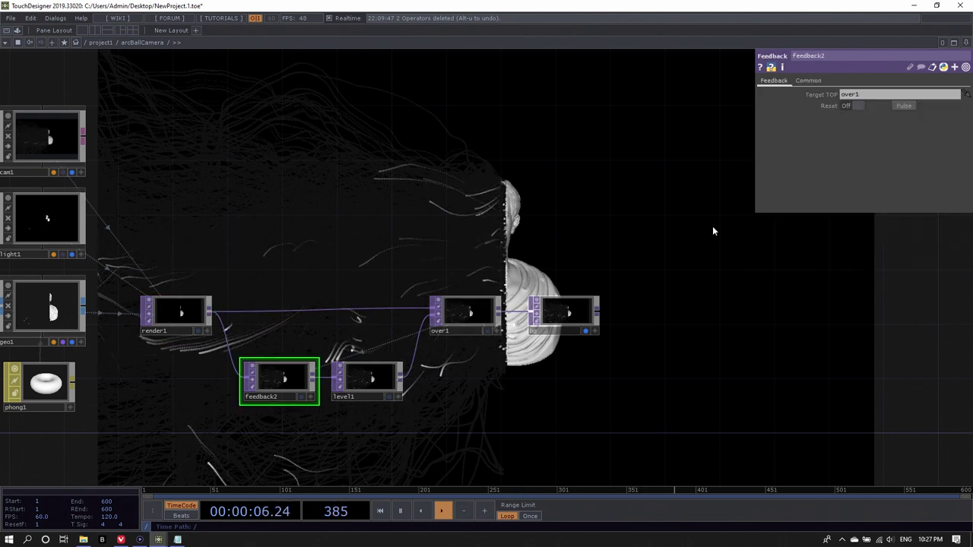
{"action": "left_click", "coordinate": [905, 107]}
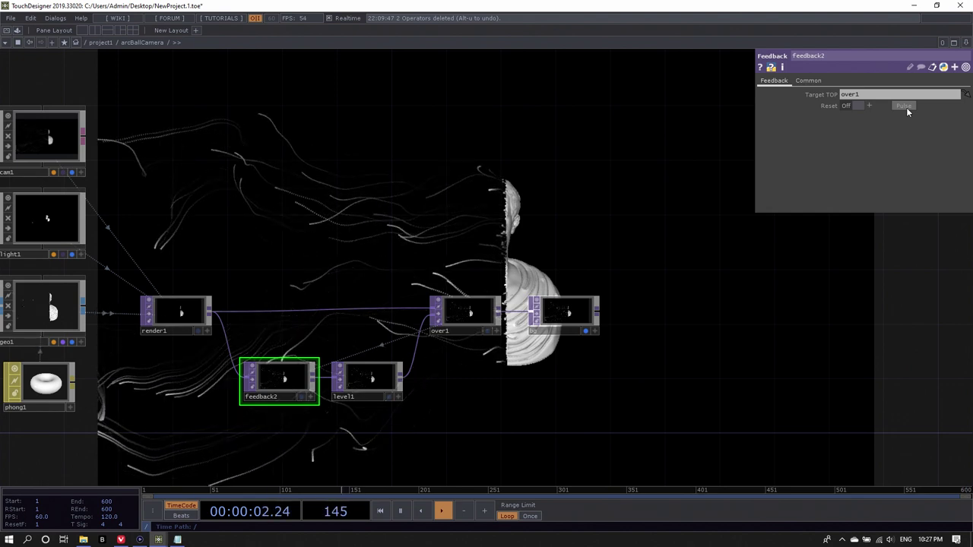
{"action": "scroll", "coordinate": [723, 276], "scroll_direction": "down", "scroll_amount": 5}
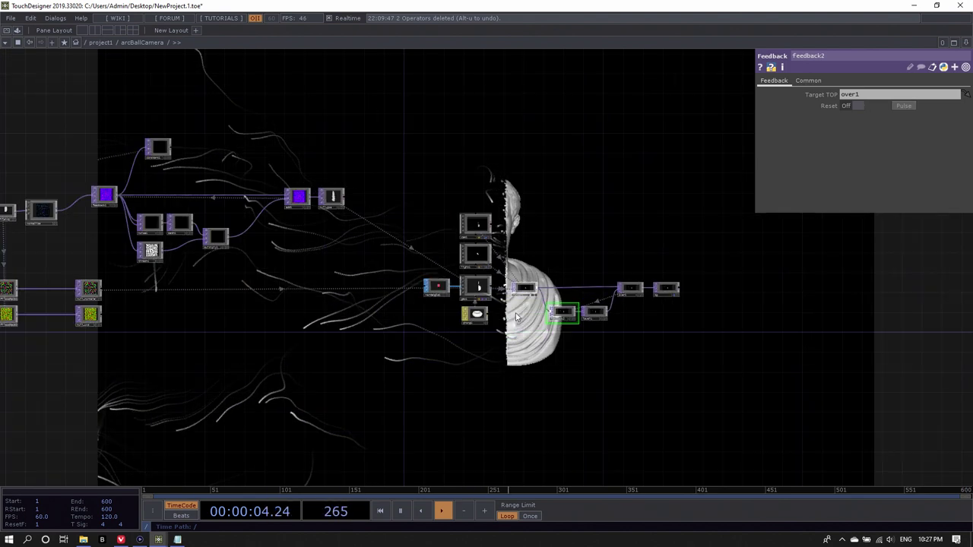
{"action": "left_click_drag", "start_coordinate": [363, 400], "coordinate": [647, 398]}
{"action": "scroll", "coordinate": [436, 214], "scroll_direction": "up", "scroll_amount": 5}
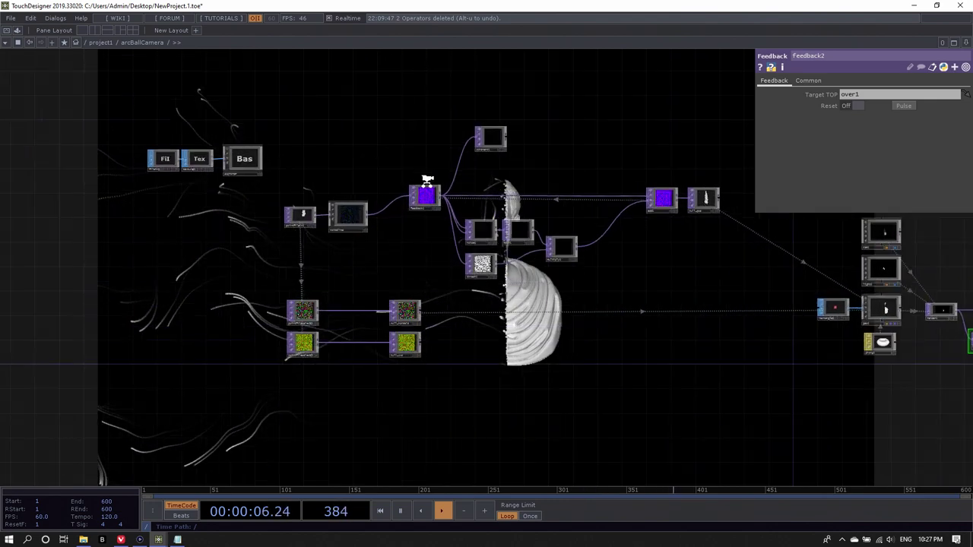
{"action": "left_click", "coordinate": [904, 106]}
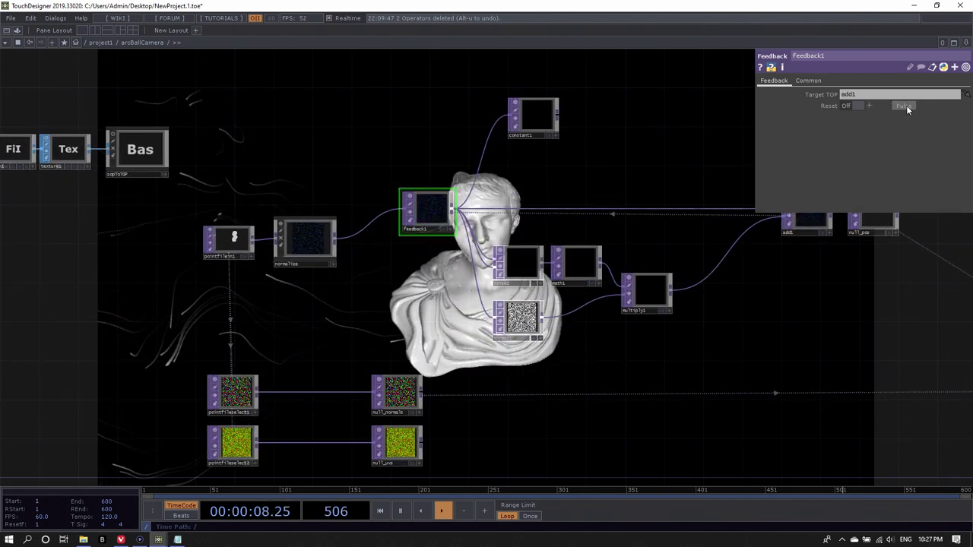
Step: Move the two Point File Select TOPs and their nulls together farther below the position feedback network
{"action": "scroll", "coordinate": [363, 325], "scroll_direction": "down", "scroll_amount": 4}
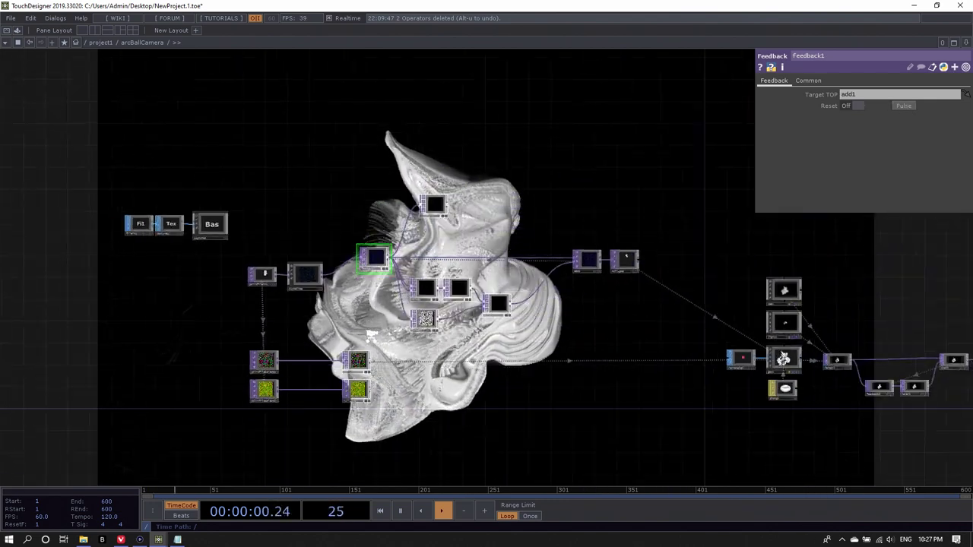
{"action": "left_click_drag", "start_coordinate": [538, 389], "coordinate": [417, 397]}
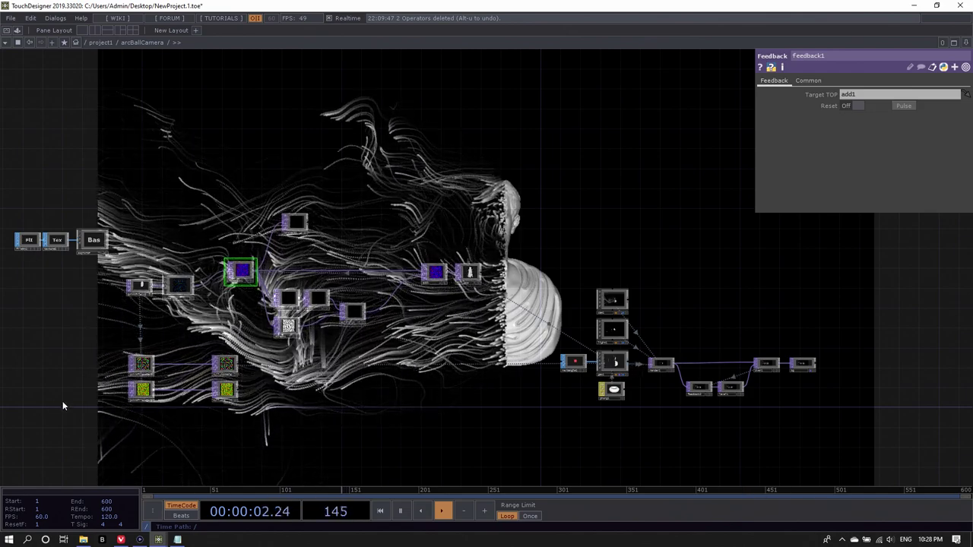
{"action": "left_click_drag", "start_coordinate": [48, 362], "coordinate": [247, 418]}
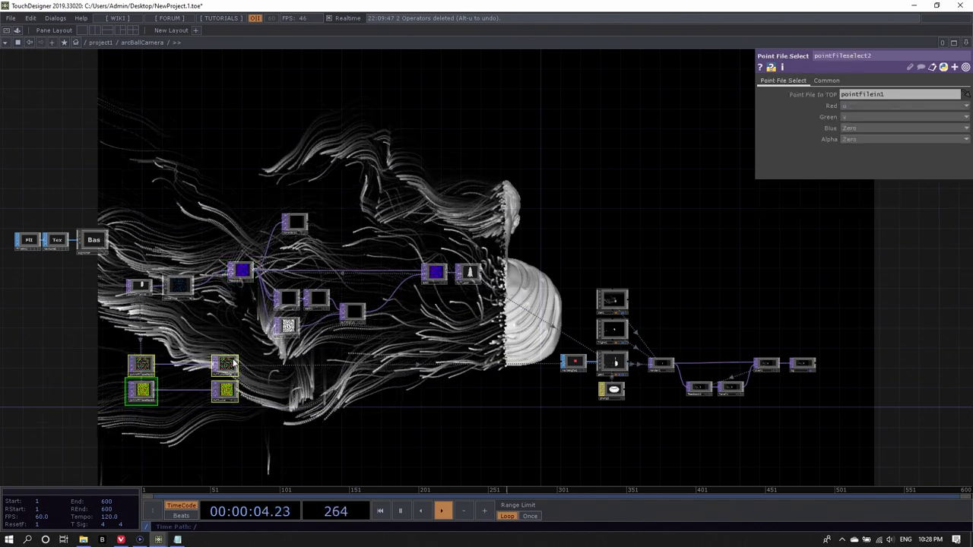
{"action": "left_click_drag", "start_coordinate": [216, 362], "coordinate": [224, 431]}
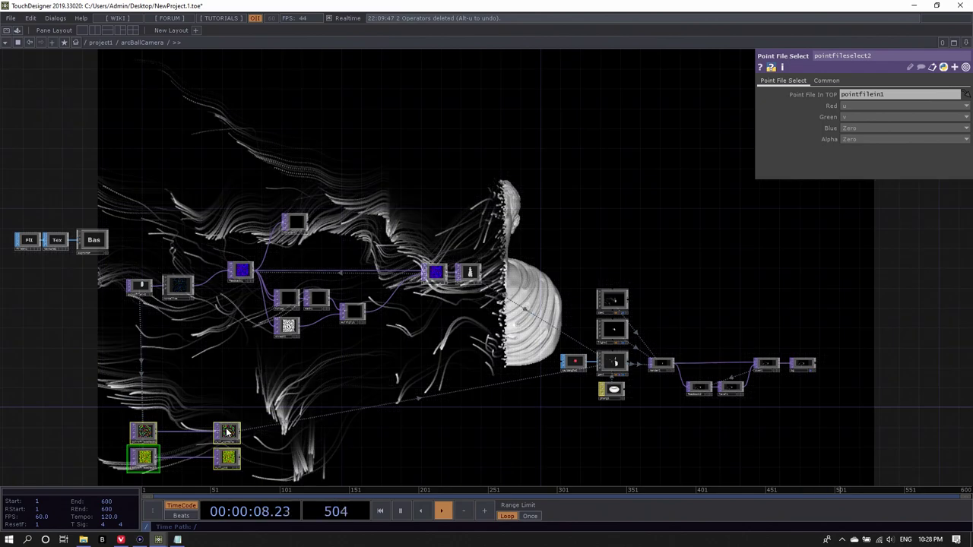
{"action": "left_click", "coordinate": [232, 386]}
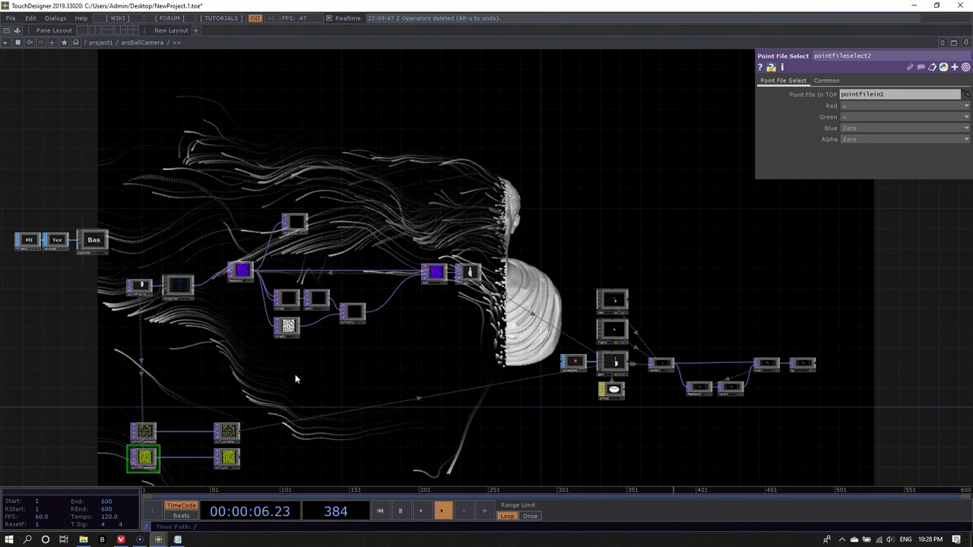
Step: Delete the unused constant1 operator connected to feedback1
{"action": "left_click_drag", "start_coordinate": [295, 374], "coordinate": [248, 356]}
{"action": "right_click", "coordinate": [243, 204]}
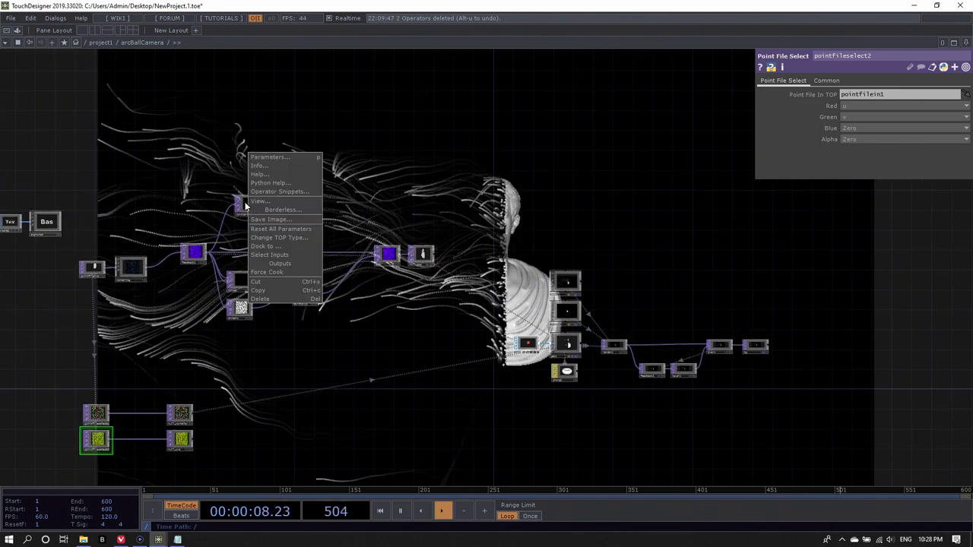
{"action": "left_click", "coordinate": [277, 298]}
Step: Shift noise1, math1, thresh1 and multiply1 together farther away from feedback1
{"action": "right_click_drag", "start_coordinate": [220, 211], "coordinate": [327, 327]}
{"action": "left_click_drag", "start_coordinate": [309, 293], "coordinate": [337, 290]}
{"action": "scroll", "coordinate": [233, 293], "scroll_direction": "up", "scroll_amount": 5}
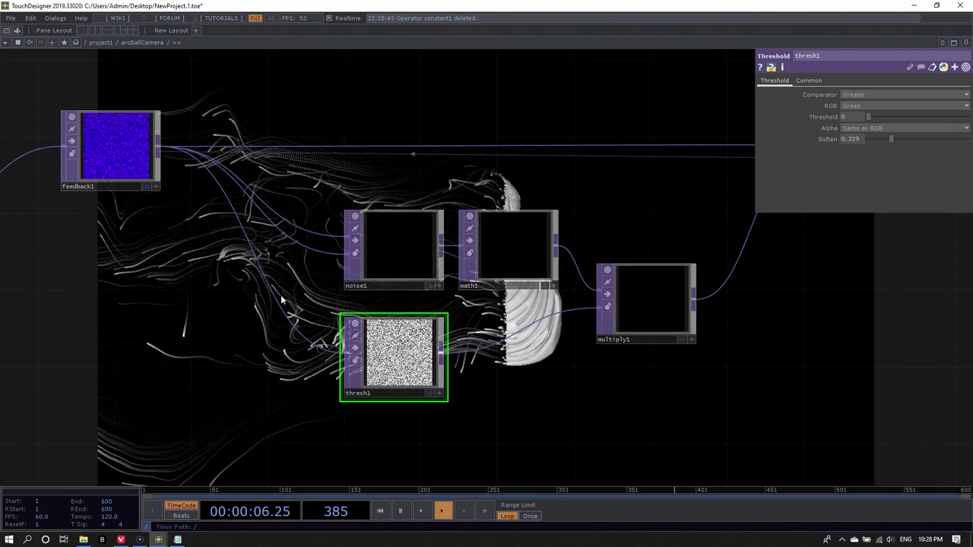
{"action": "scroll", "coordinate": [245, 299], "scroll_direction": "down", "scroll_amount": 5}
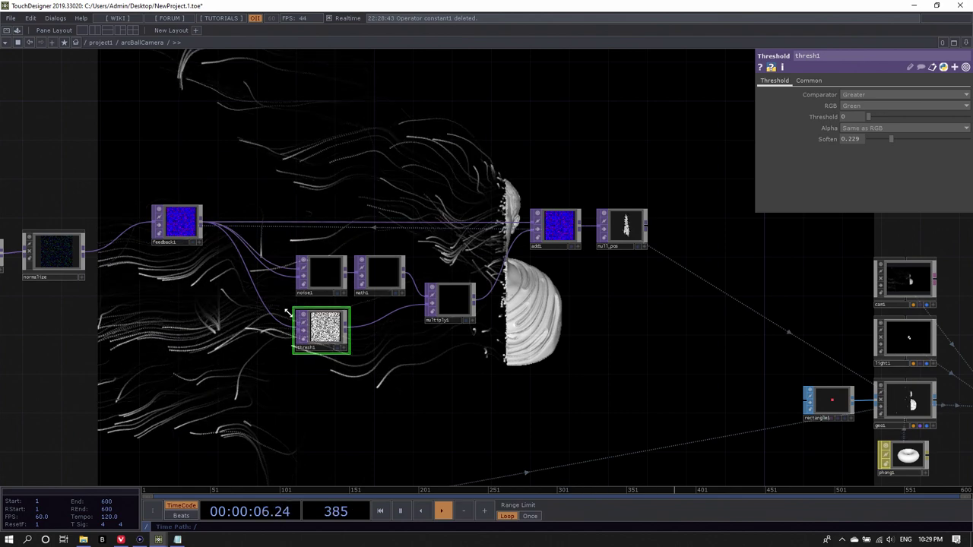
Step: Move feedback1 higher and slightly closer to normalize to free space beneath it
{"action": "left_click_drag", "start_coordinate": [371, 386], "coordinate": [474, 370]}
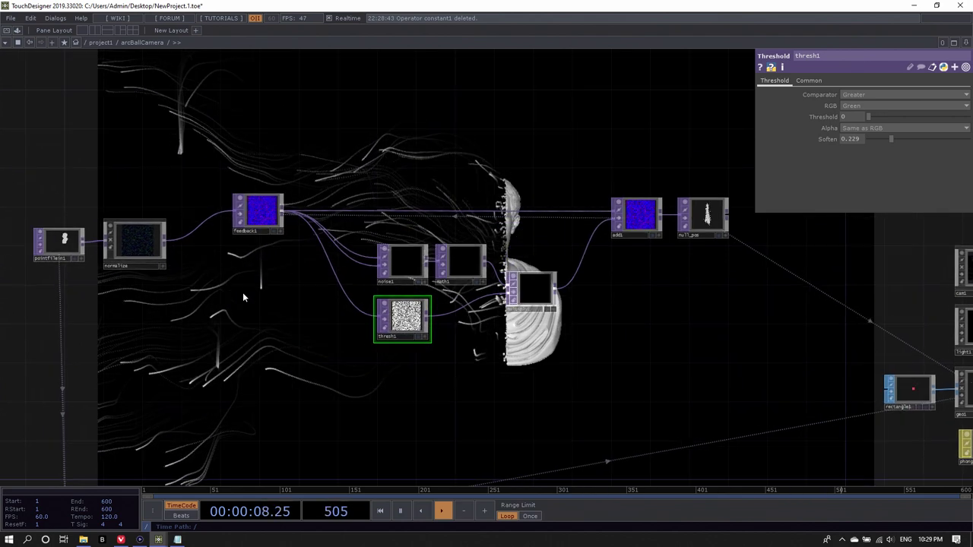
{"action": "left_click_drag", "start_coordinate": [259, 211], "coordinate": [218, 209]}
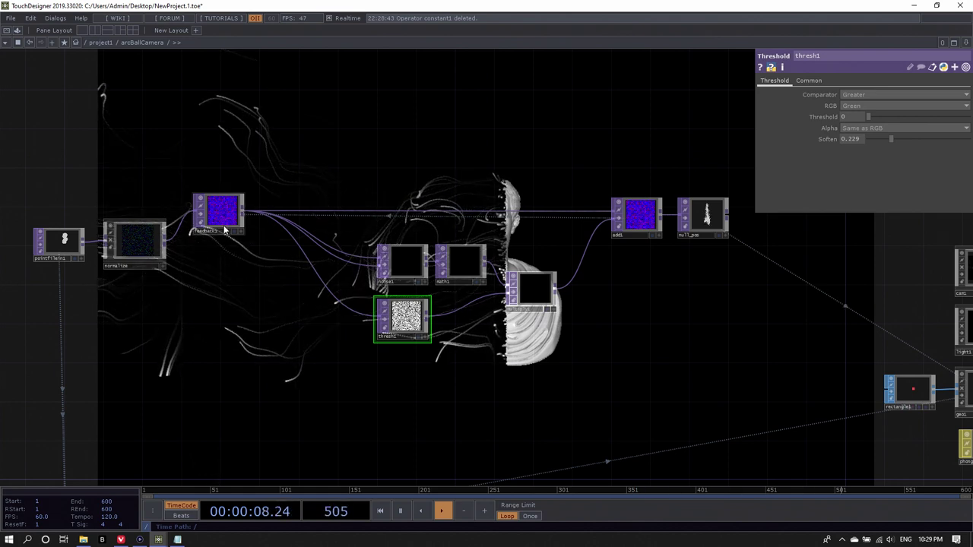
{"action": "left_click_drag", "start_coordinate": [209, 221], "coordinate": [228, 200]}
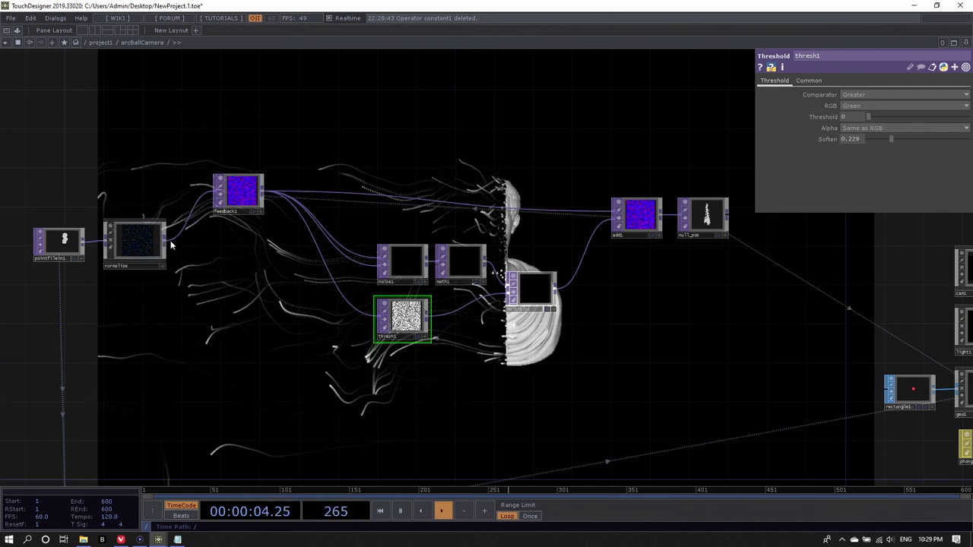
Step: Branch a Null TOP off normalize's output, place it below feedback1 and name it null_orgPos
{"action": "scroll", "coordinate": [167, 247], "scroll_direction": "up", "scroll_amount": 3}
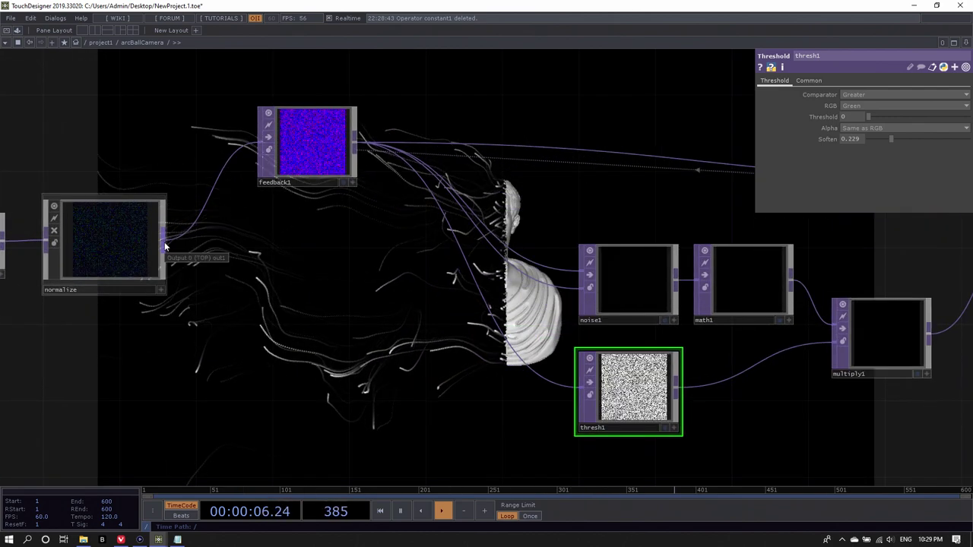
{"action": "right_click", "coordinate": [165, 245]}
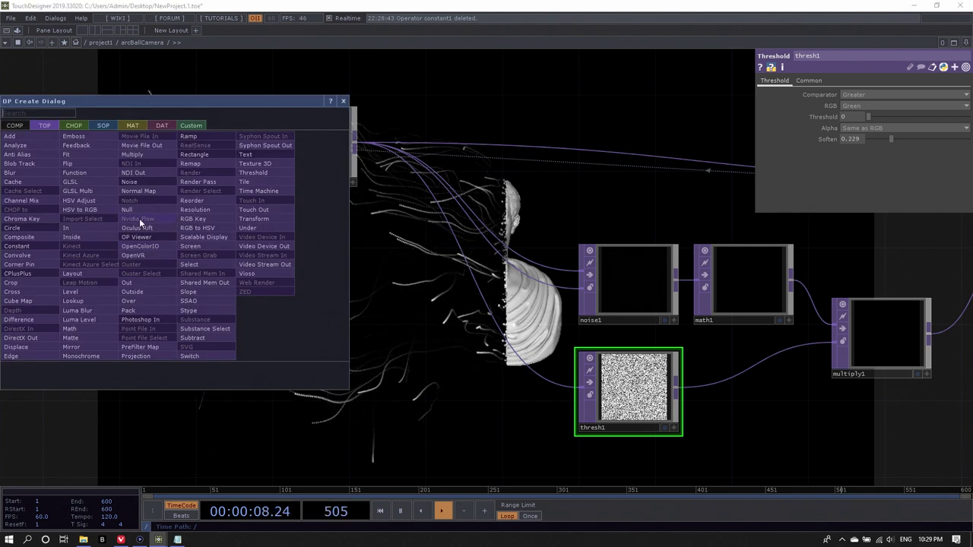
{"action": "left_click", "coordinate": [126, 210]}
{"action": "left_click", "coordinate": [255, 348]}
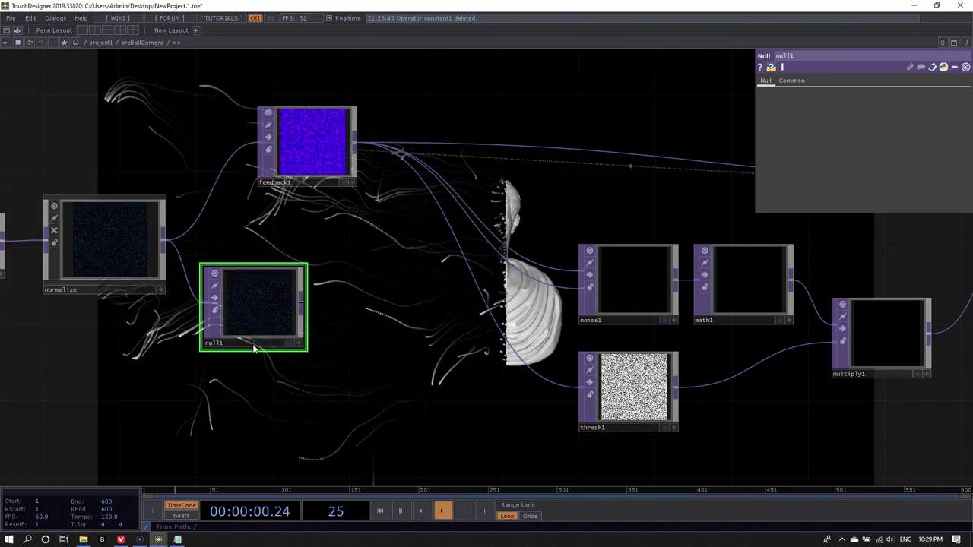
{"action": "left_click", "coordinate": [250, 343]}
{"action": "type", "text": "null_or"}
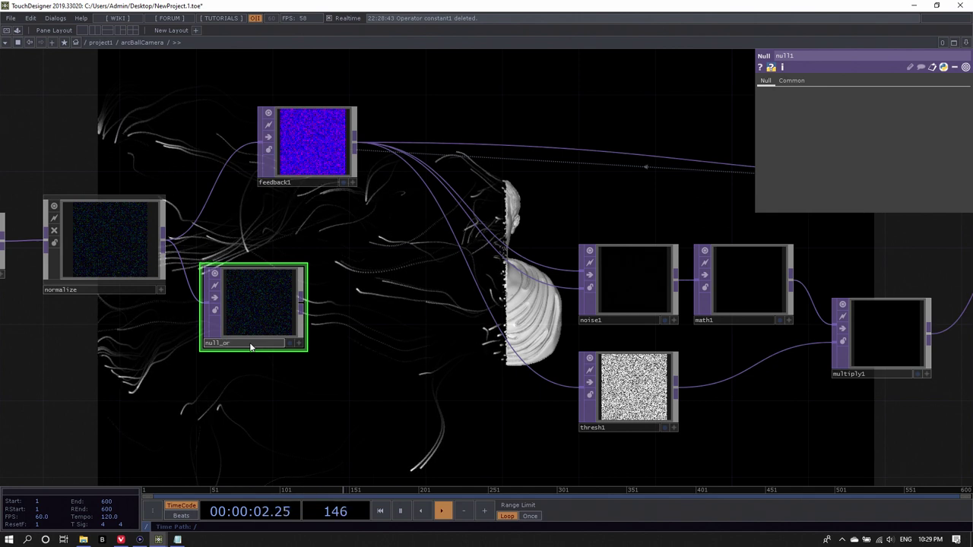
{"action": "type", "text": "gPos"}
{"action": "key", "text": "Return"}
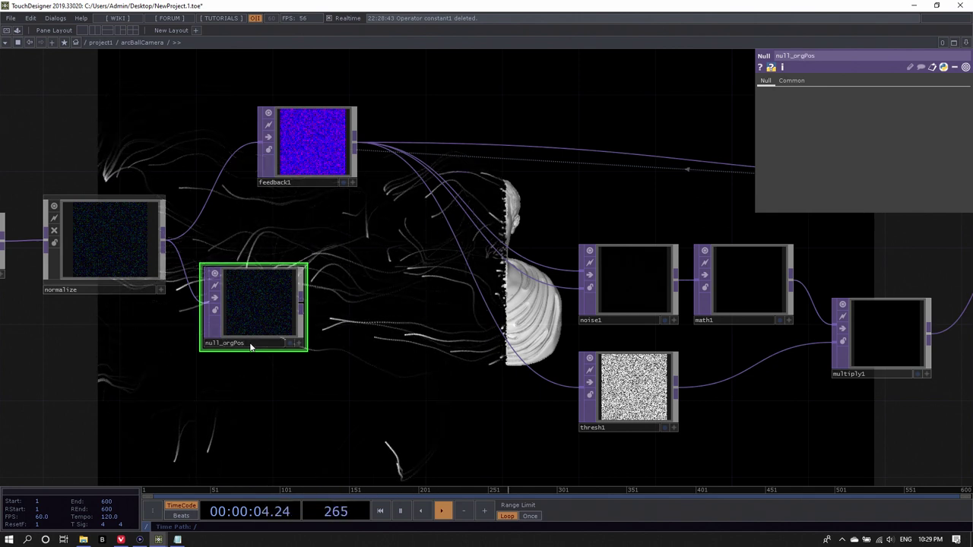
Step: Align null_orgPos and feedback1 in one column, with null_orgPos directly beneath feedback1
{"action": "left_click_drag", "start_coordinate": [252, 308], "coordinate": [290, 294]}
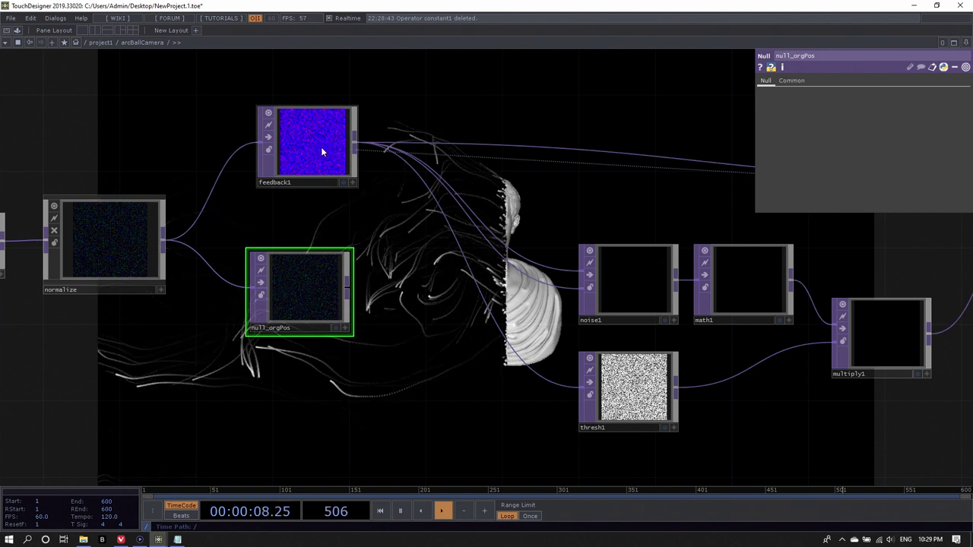
{"action": "left_click_drag", "start_coordinate": [321, 147], "coordinate": [305, 151]}
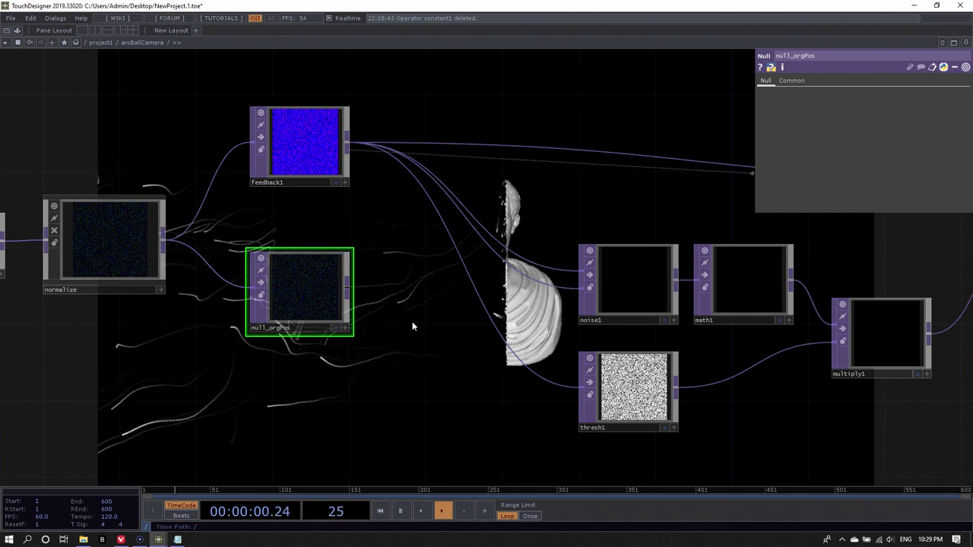
Step: Add a Matte TOP beside null_orgPos and wire feedback1 and null_orgPos into its first and second inputs
{"action": "key", "text": "Tab"}
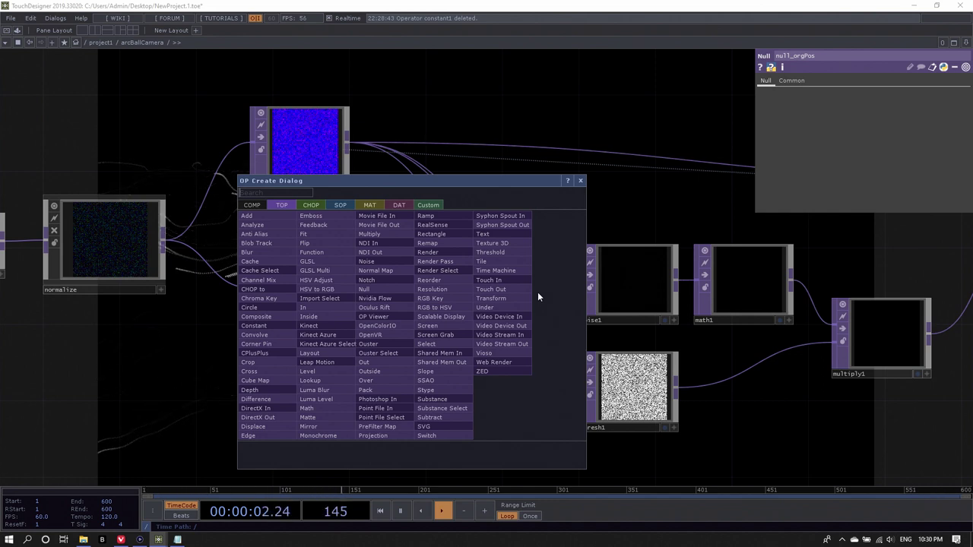
{"action": "left_click", "coordinate": [321, 416]}
{"action": "left_click", "coordinate": [445, 319]}
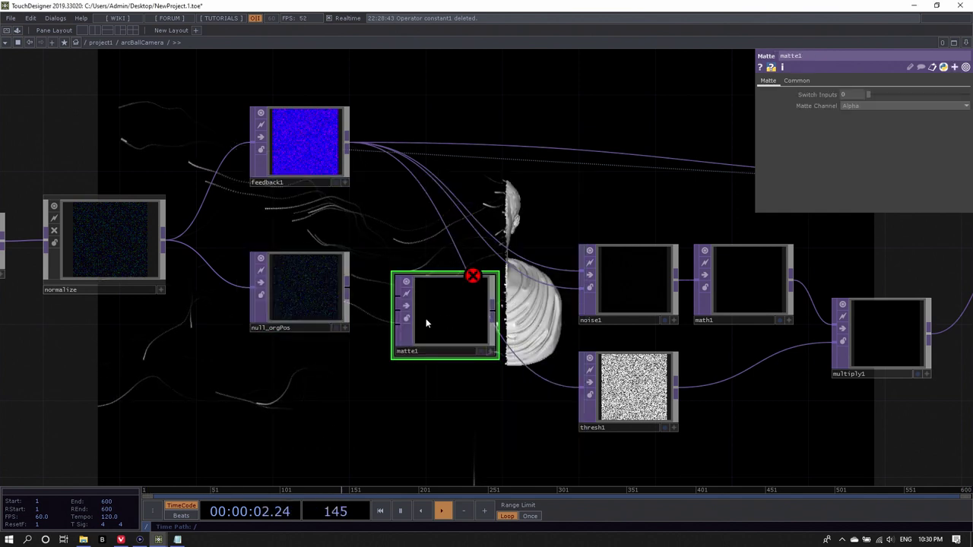
{"action": "left_click", "coordinate": [394, 295]}
{"action": "left_click", "coordinate": [349, 294]}
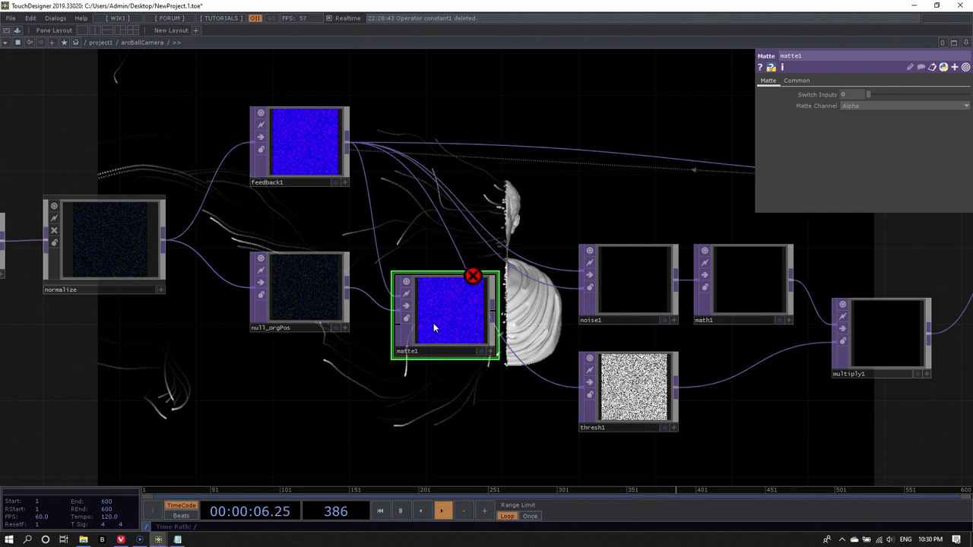
Step: Set matte1's Matte Channel to Red and move the operator slightly lower in the network
{"action": "left_click", "coordinate": [854, 105]}
{"action": "left_click", "coordinate": [864, 122]}
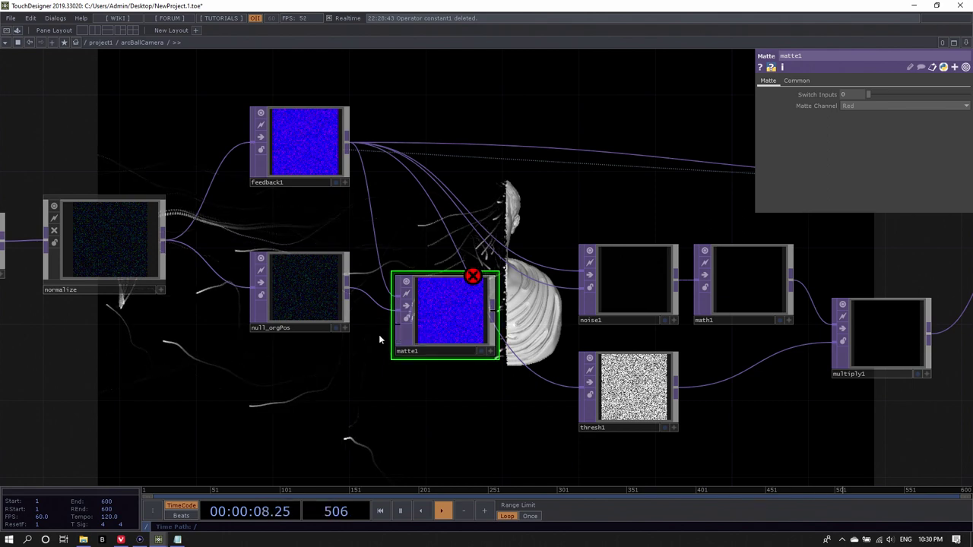
{"action": "middle_click_drag", "start_coordinate": [331, 360], "coordinate": [297, 296]}
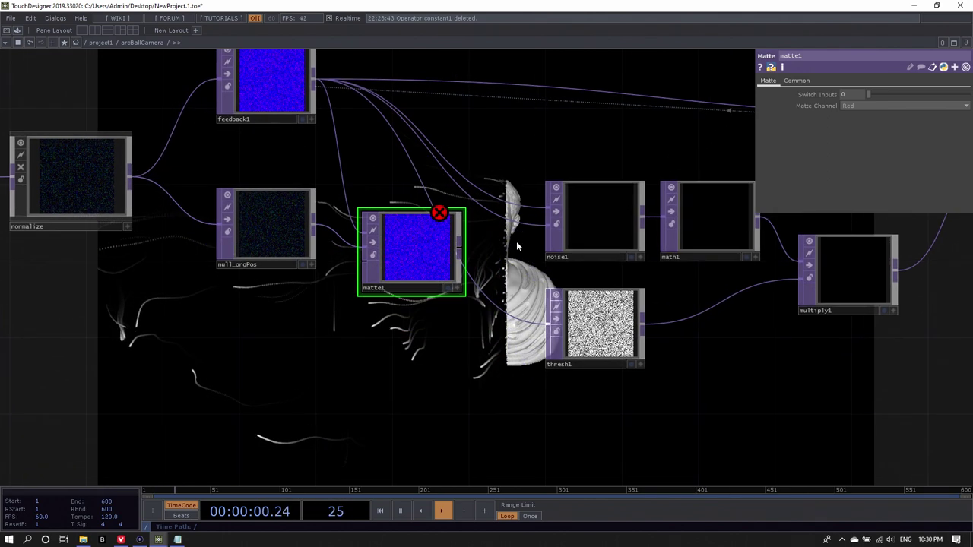
{"action": "left_click_drag", "start_coordinate": [410, 253], "coordinate": [402, 275]}
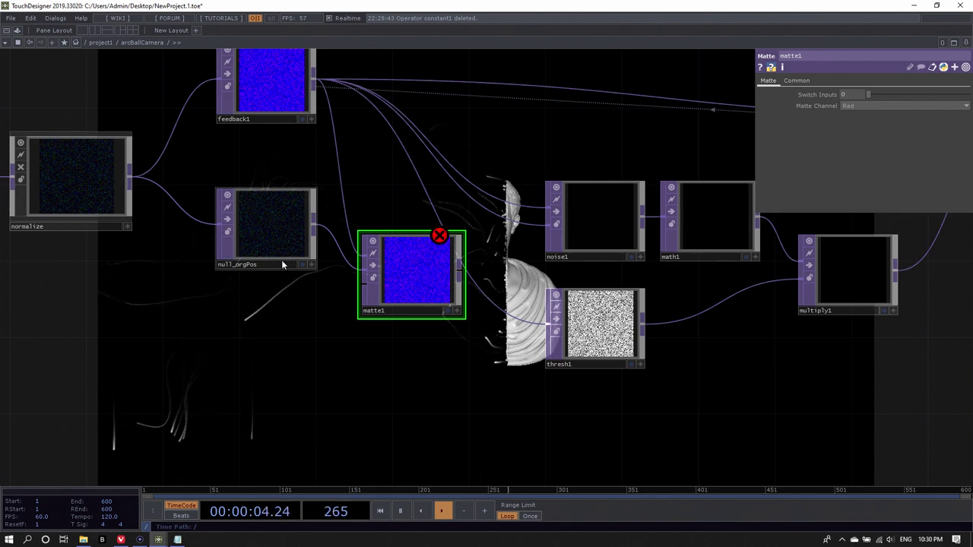
Step: Add a Constant TOP below null_orgPos, connect it to matte1's third input, and shift matte1 lower
{"action": "scroll", "coordinate": [349, 320], "scroll_direction": "down", "scroll_amount": 3}
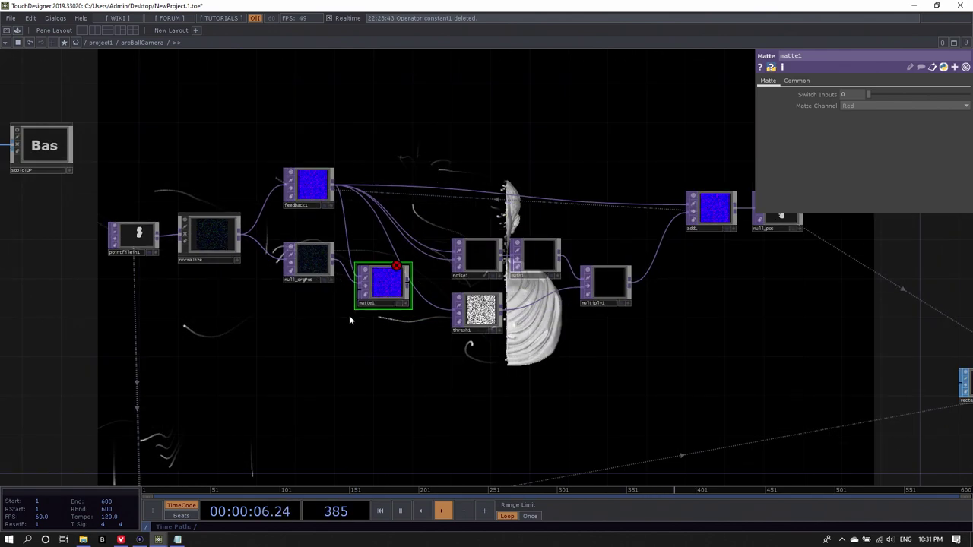
{"action": "key", "text": "Tab"}
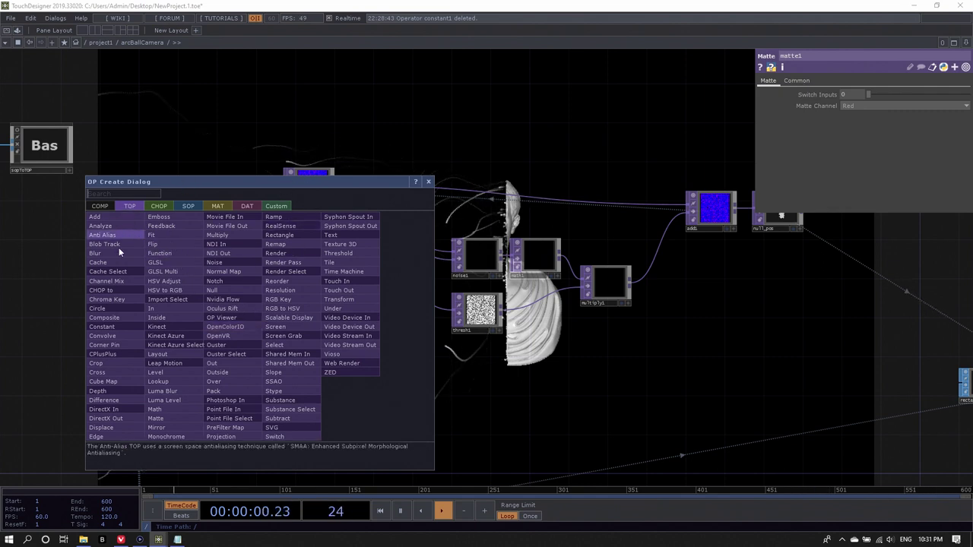
{"action": "left_click", "coordinate": [116, 326]}
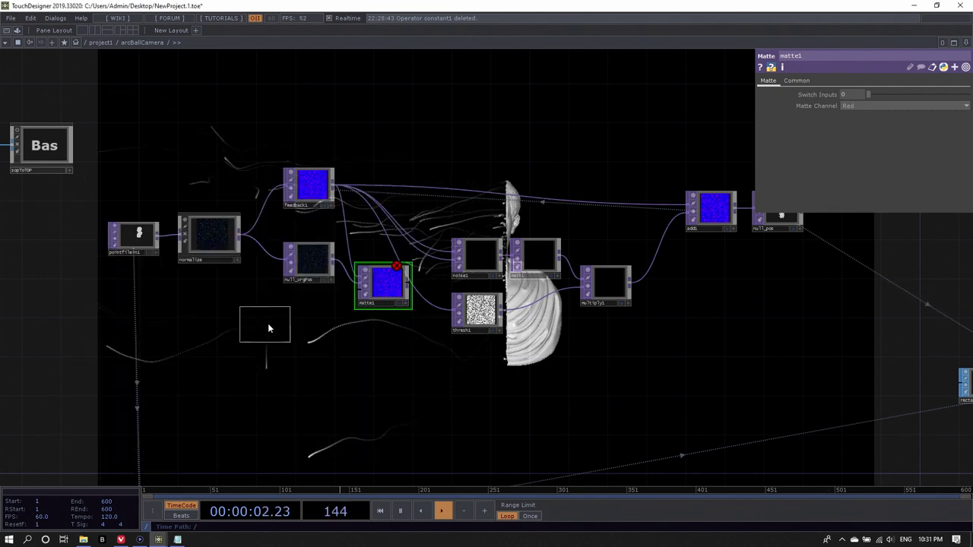
{"action": "left_click", "coordinate": [308, 317]}
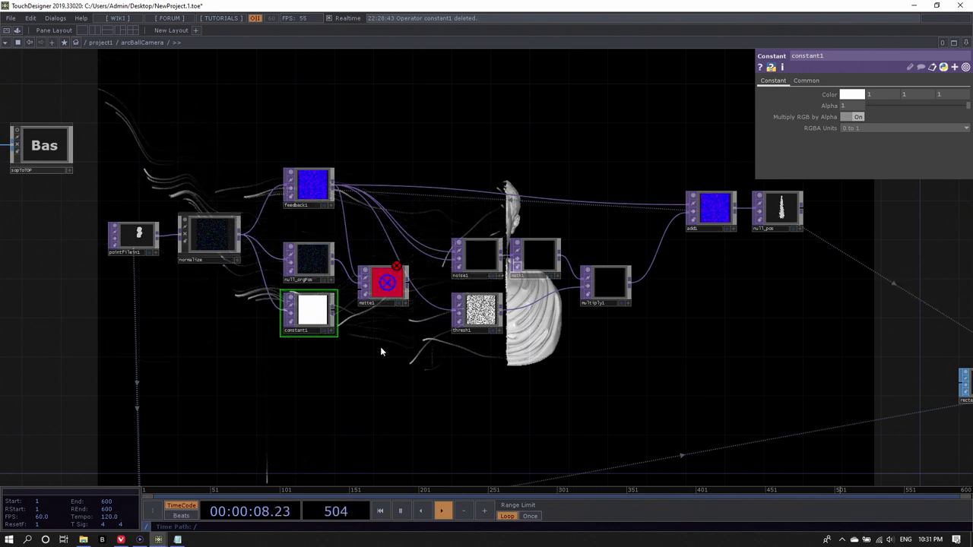
{"action": "middle_click_drag", "start_coordinate": [380, 346], "coordinate": [265, 318]}
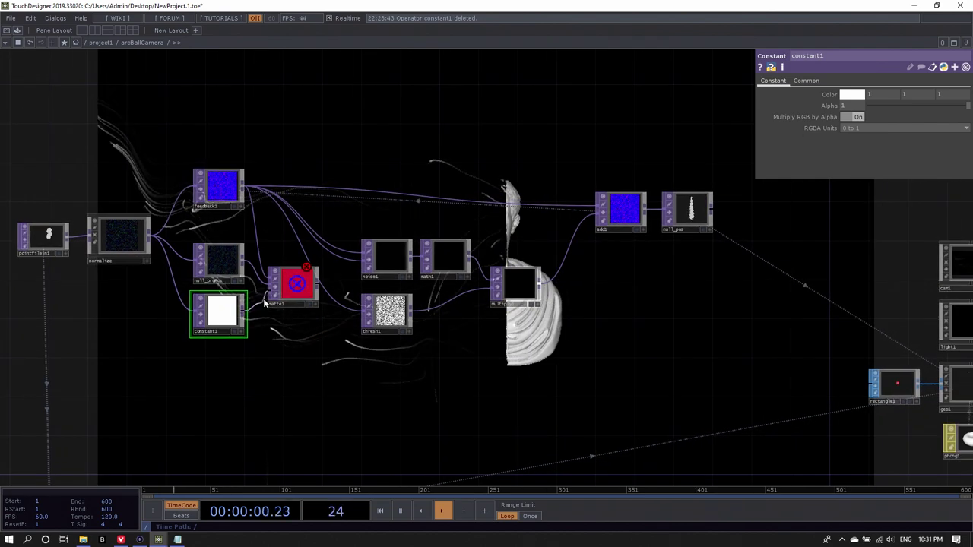
{"action": "left_click_drag", "start_coordinate": [244, 314], "coordinate": [272, 287]}
{"action": "scroll", "coordinate": [267, 308], "scroll_direction": "up", "scroll_amount": 3}
{"action": "scroll", "coordinate": [266, 304], "scroll_direction": "up", "scroll_amount": 1}
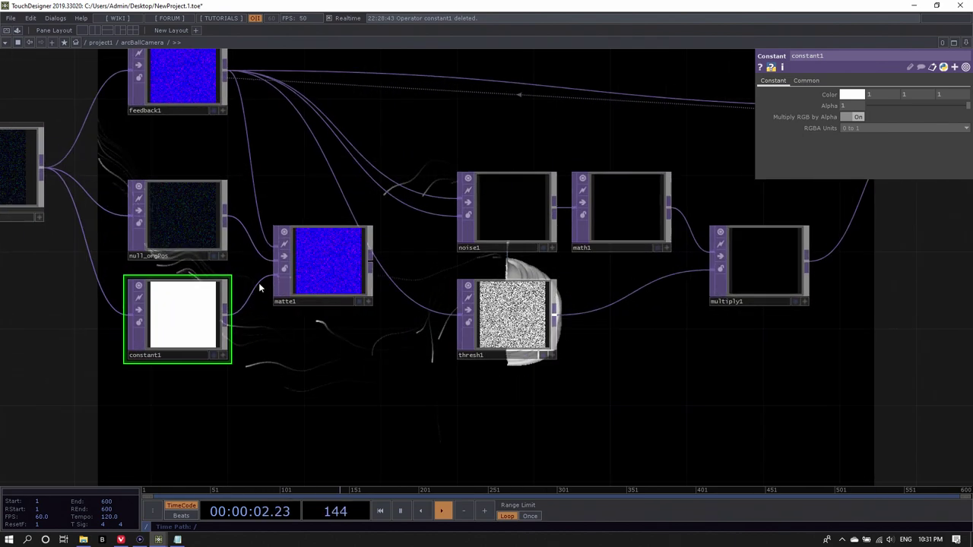
{"action": "scroll", "coordinate": [329, 356], "scroll_direction": "down", "scroll_amount": 4}
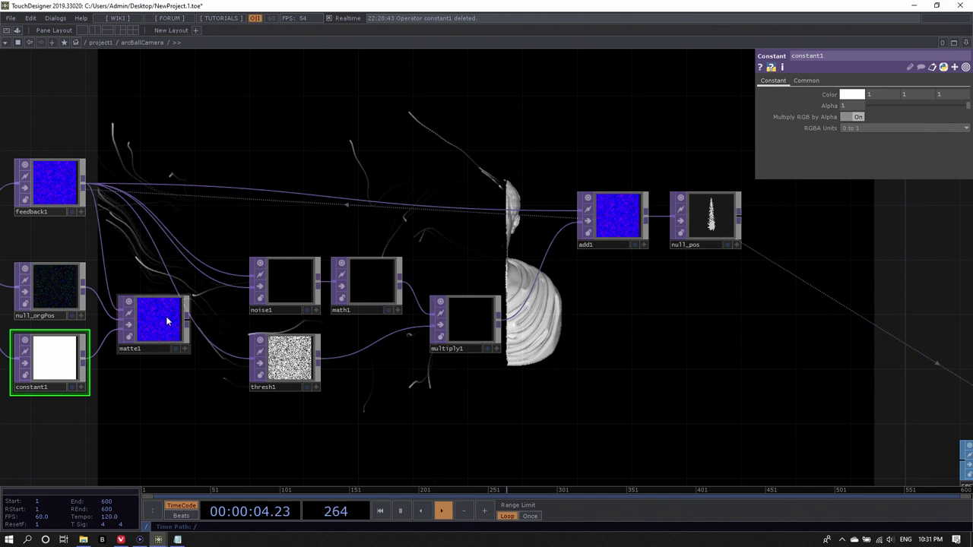
{"action": "mouse_move", "coordinate": [163, 326]}
{"action": "left_mouse_down"}
{"action": "mouse_move", "coordinate": [140, 348]}
{"action": "mouse_move", "coordinate": [152, 342]}
{"action": "left_mouse_up"}
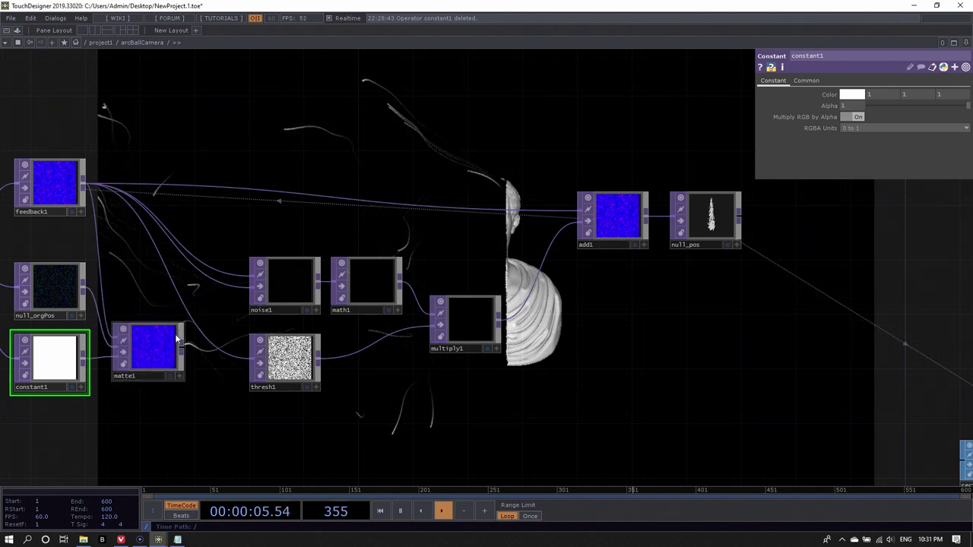
Step: Insert a Null TOP right after feedback1 to feed the downstream branches, keeping feedback1 wired directly into matte1
{"action": "right_click", "coordinate": [85, 187]}
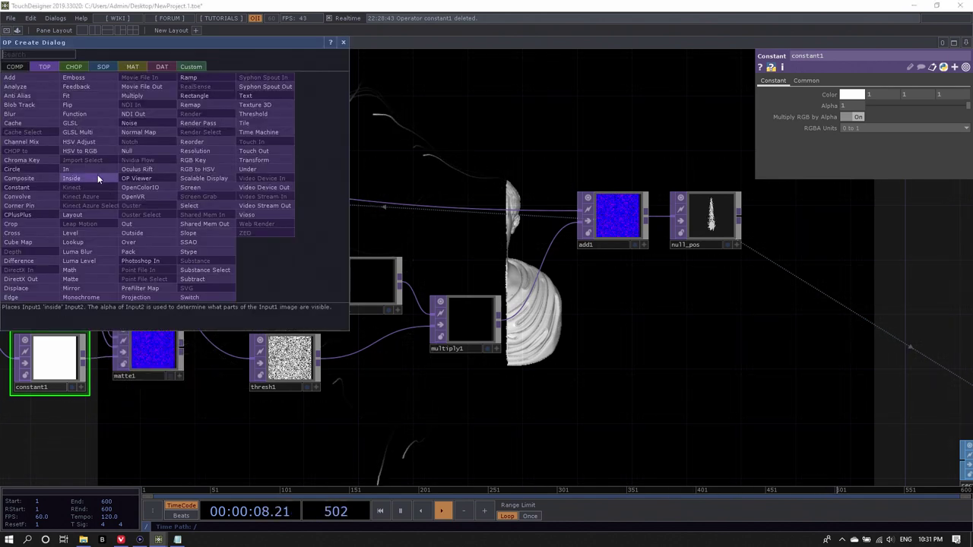
{"action": "left_click", "coordinate": [127, 154]}
{"action": "left_click", "coordinate": [165, 181]}
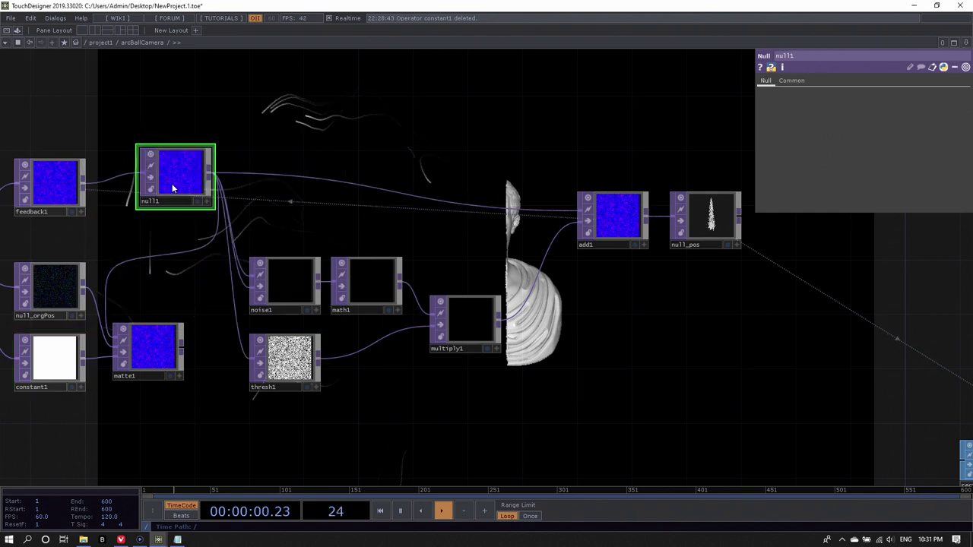
{"action": "left_click_drag", "start_coordinate": [165, 189], "coordinate": [157, 187]}
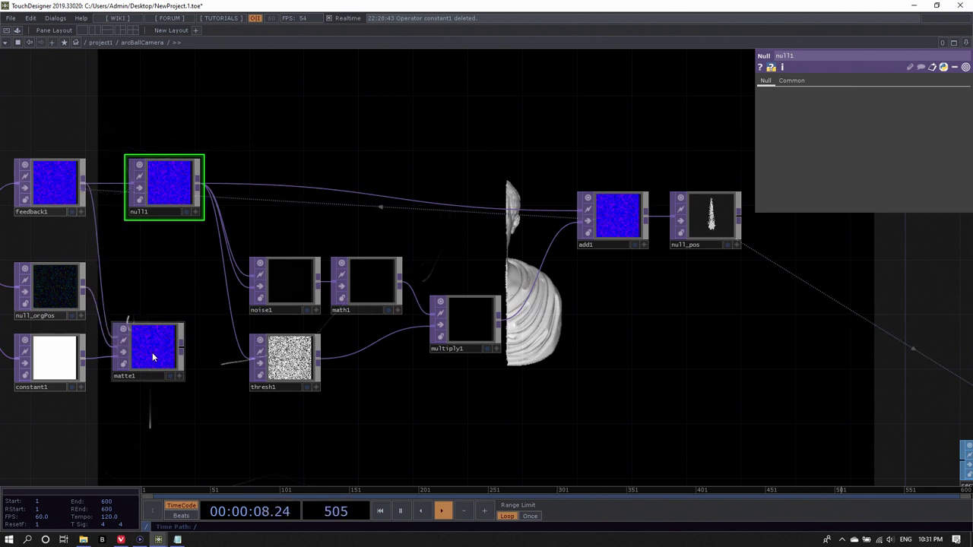
Step: Connect matte1's output to null1 in place of feedback1, and line matte1 up beside null_orgPos
{"action": "left_click_drag", "start_coordinate": [161, 357], "coordinate": [156, 347]}
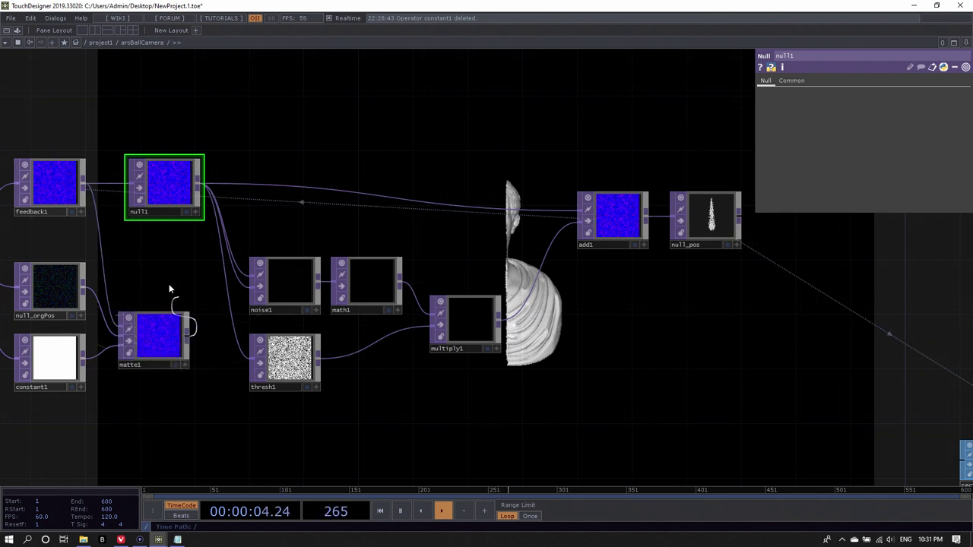
{"action": "left_click_drag", "start_coordinate": [147, 190], "coordinate": [164, 189]}
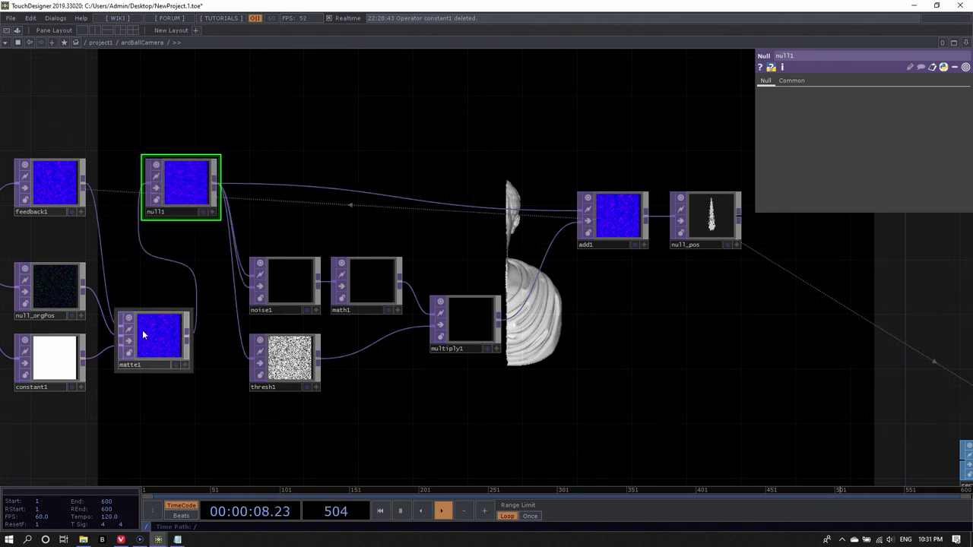
{"action": "left_click_drag", "start_coordinate": [210, 410], "coordinate": [341, 344]}
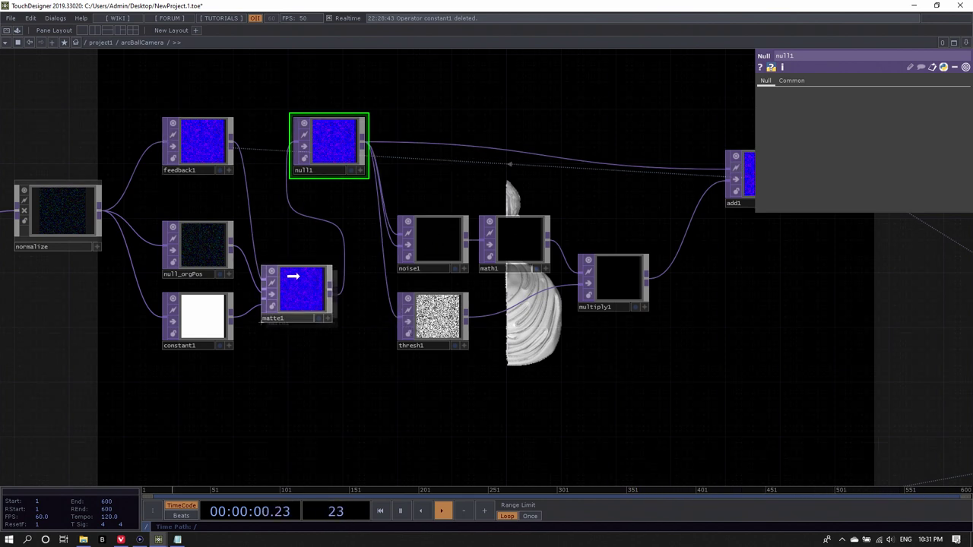
{"action": "left_click_drag", "start_coordinate": [289, 278], "coordinate": [292, 247]}
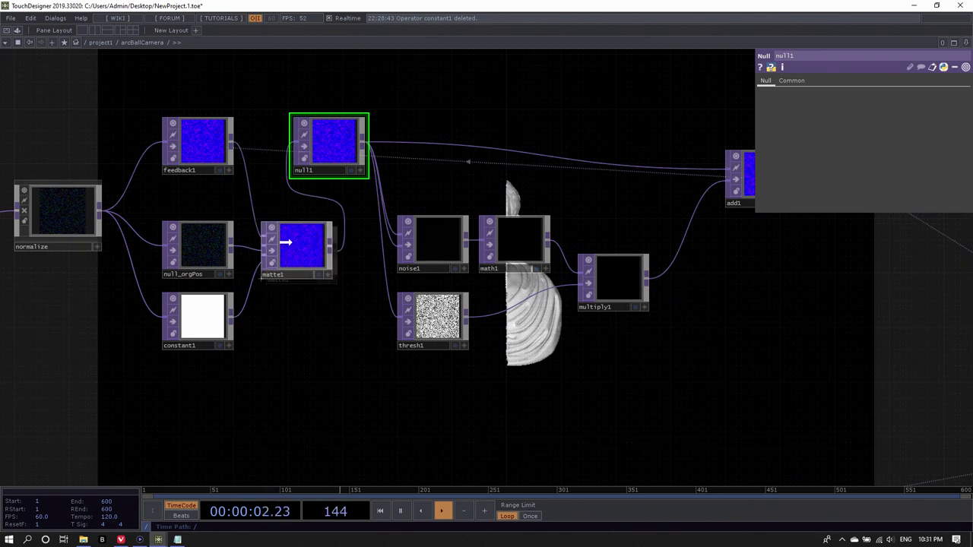
Step: Set the red component of constant1's colour to 0
{"action": "left_click", "coordinate": [189, 328]}
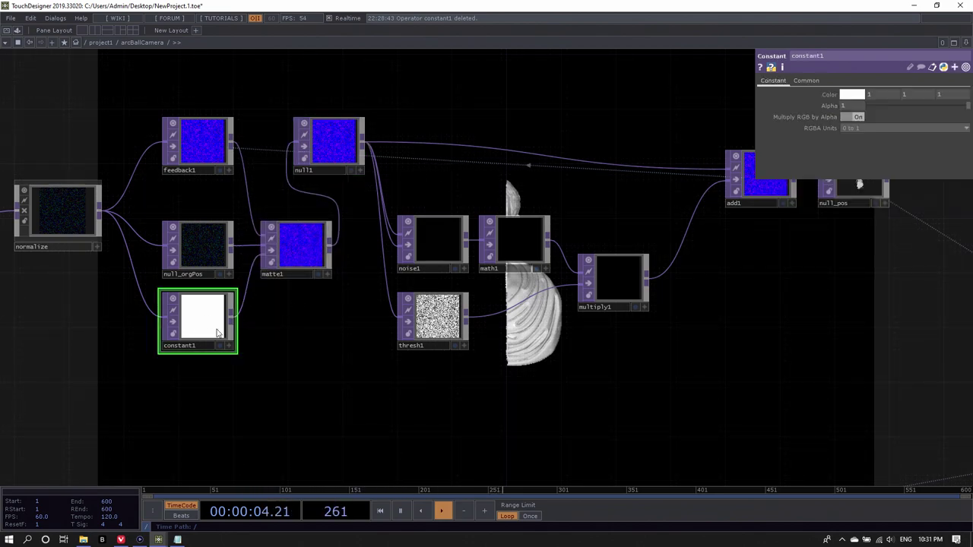
{"action": "left_click", "coordinate": [299, 253]}
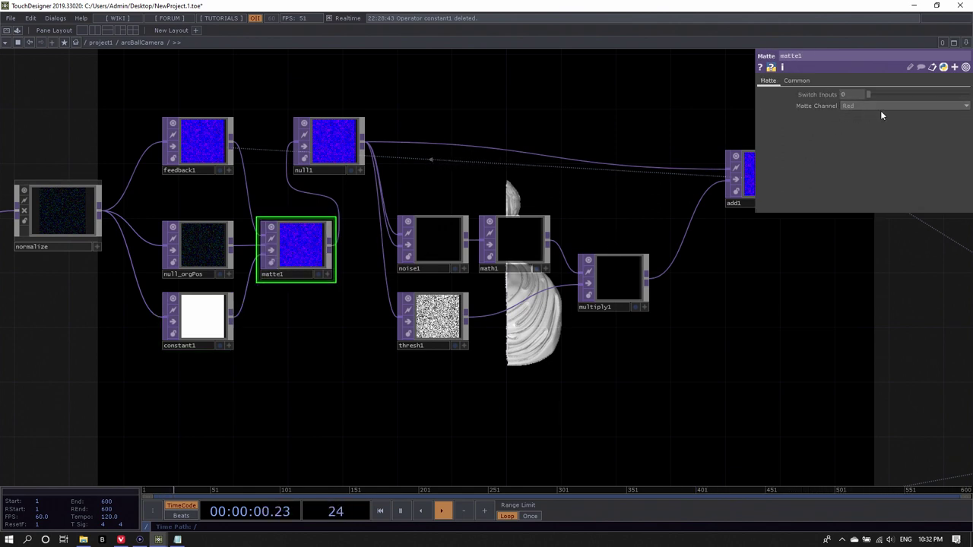
{"action": "left_click", "coordinate": [189, 330]}
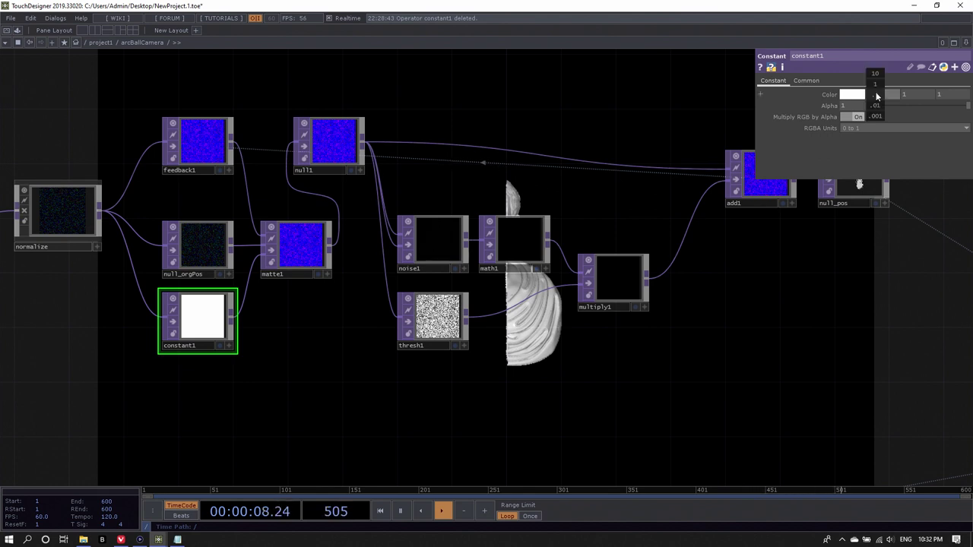
{"action": "type", "text": "0"}
{"action": "key", "text": "Return"}
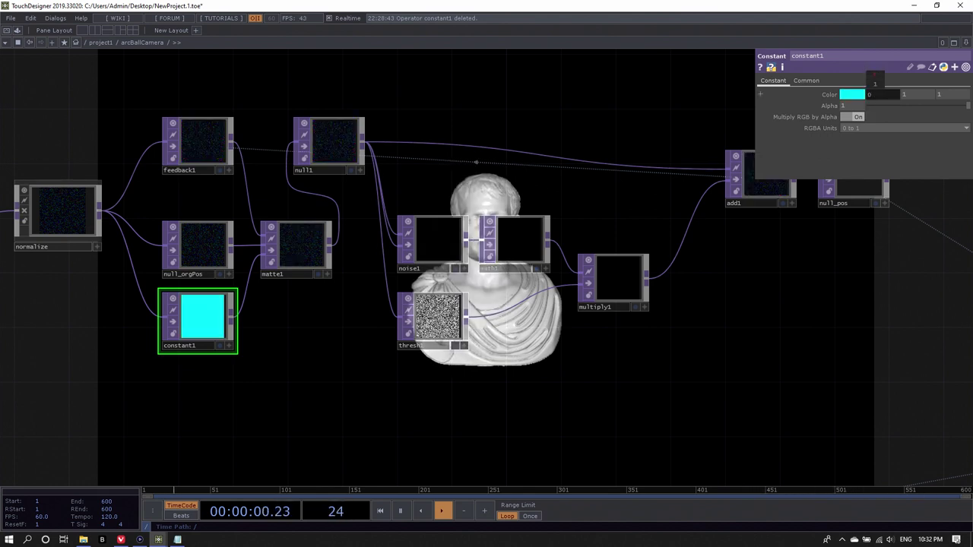
{"action": "middle_click_drag", "start_coordinate": [874, 90], "coordinate": [874, 93]}
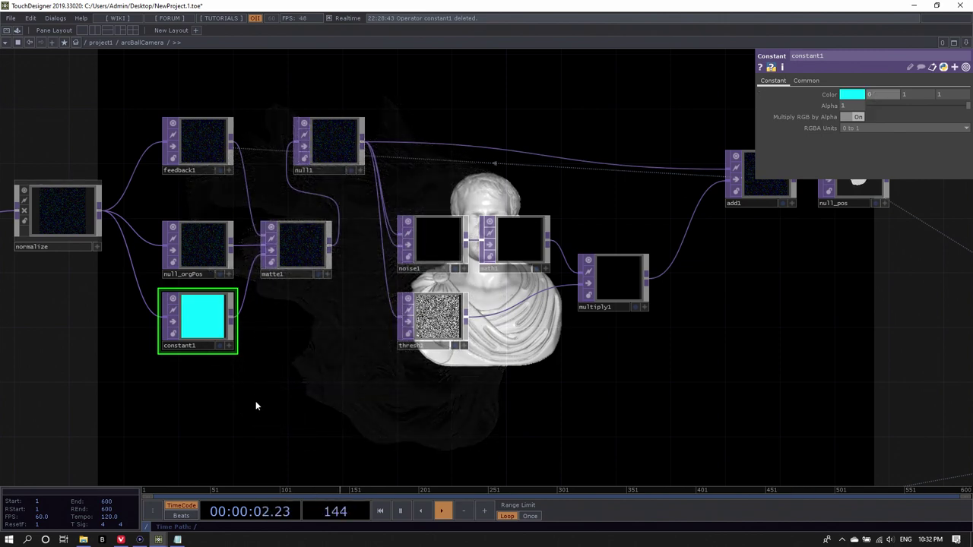
Step: Branch a Ramp TOP off normalize below constant1 and connect it to matte1's third input in place of constant1
{"action": "left_click_drag", "start_coordinate": [256, 407], "coordinate": [291, 346]}
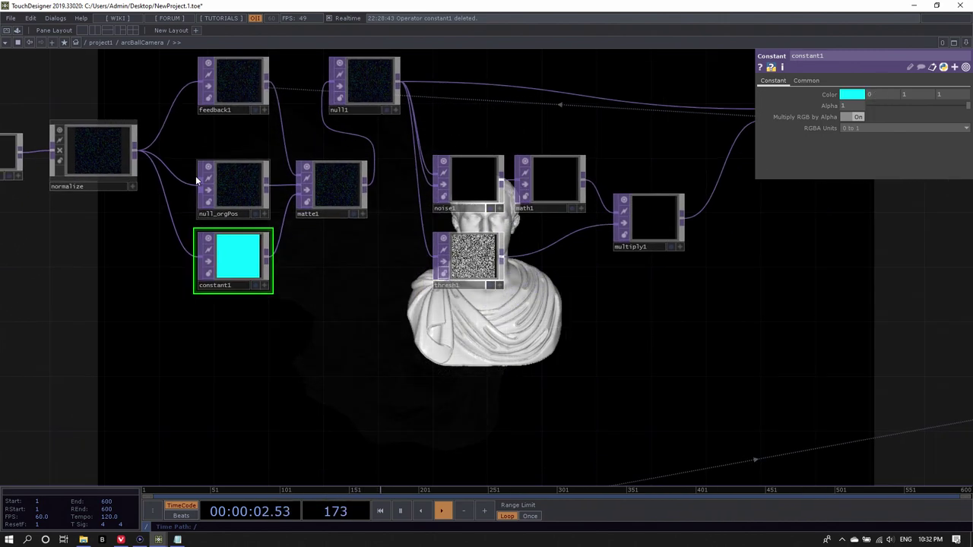
{"action": "right_click", "coordinate": [135, 156]}
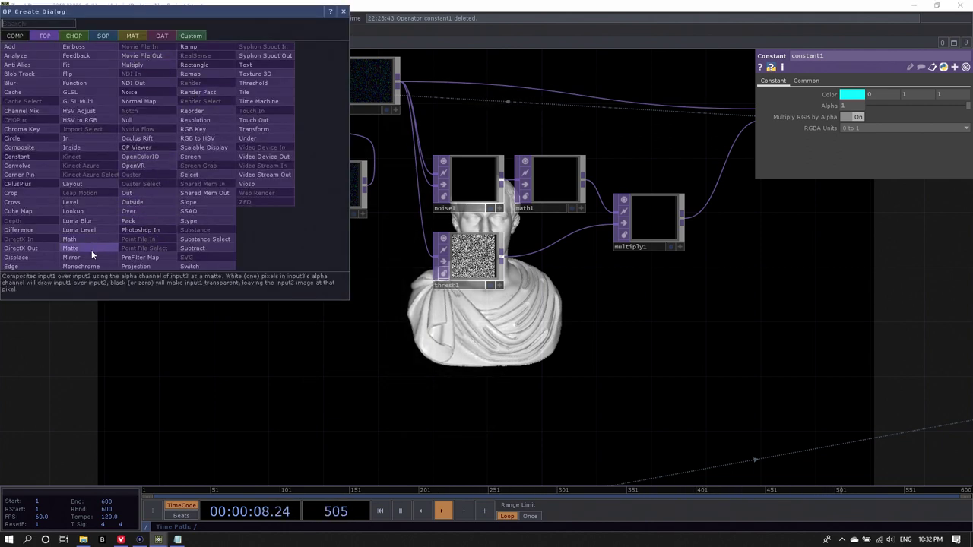
{"action": "left_click", "coordinate": [214, 45]}
{"action": "left_click", "coordinate": [234, 348]}
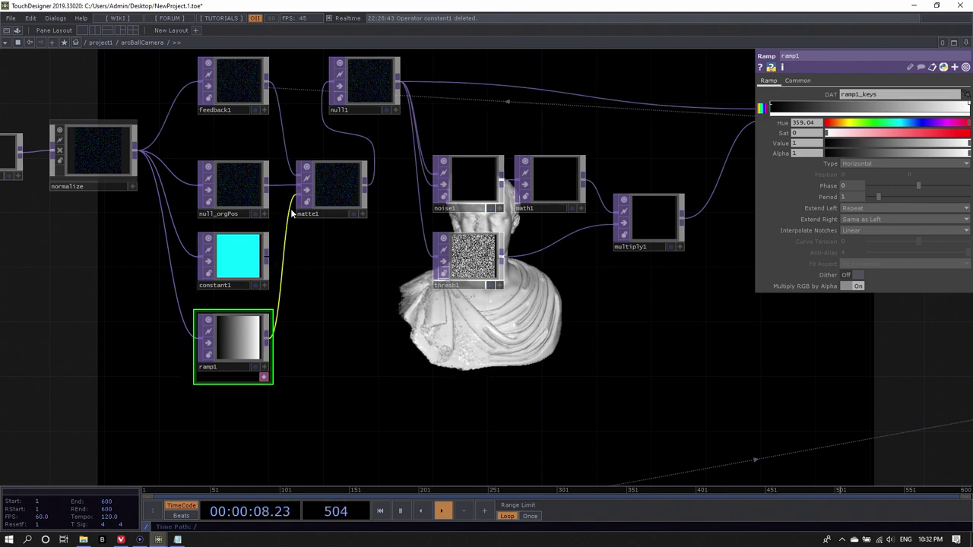
Step: Animate the ramp by setting its phase to absTime.seconds*0.05, and change its type to Radial
{"action": "left_click_drag", "start_coordinate": [337, 380], "coordinate": [279, 239]}
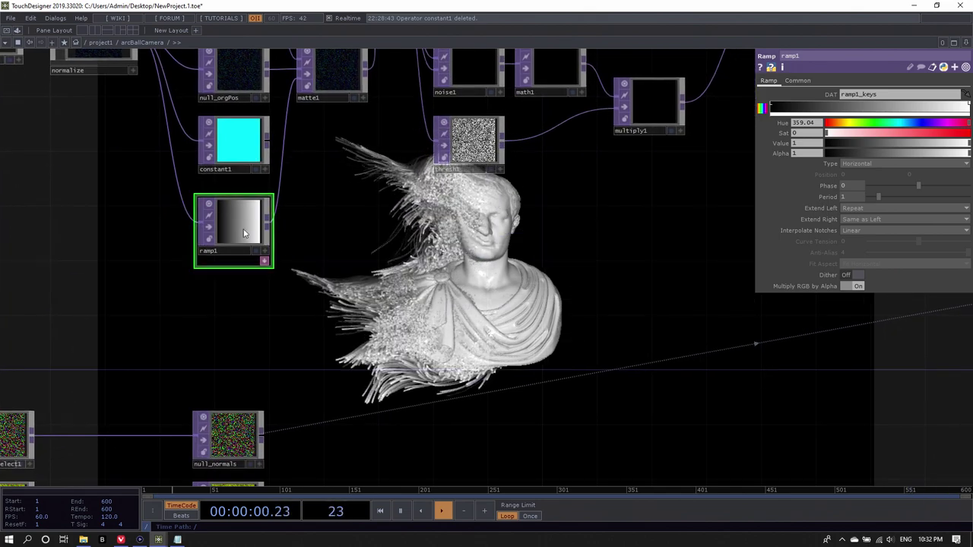
{"action": "left_click", "coordinate": [851, 185]}
{"action": "type", "text": "abs"}
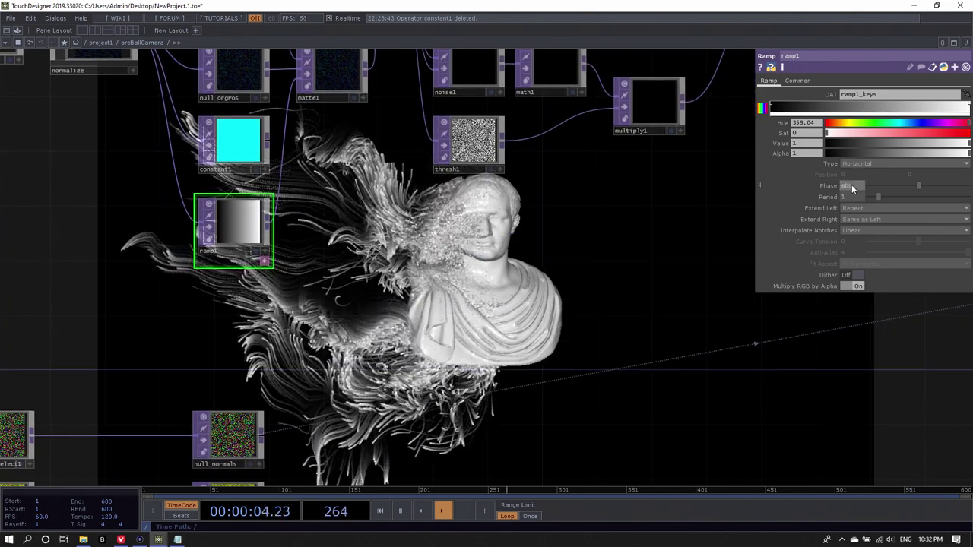
{"action": "type", "text": "Time.seconds"}
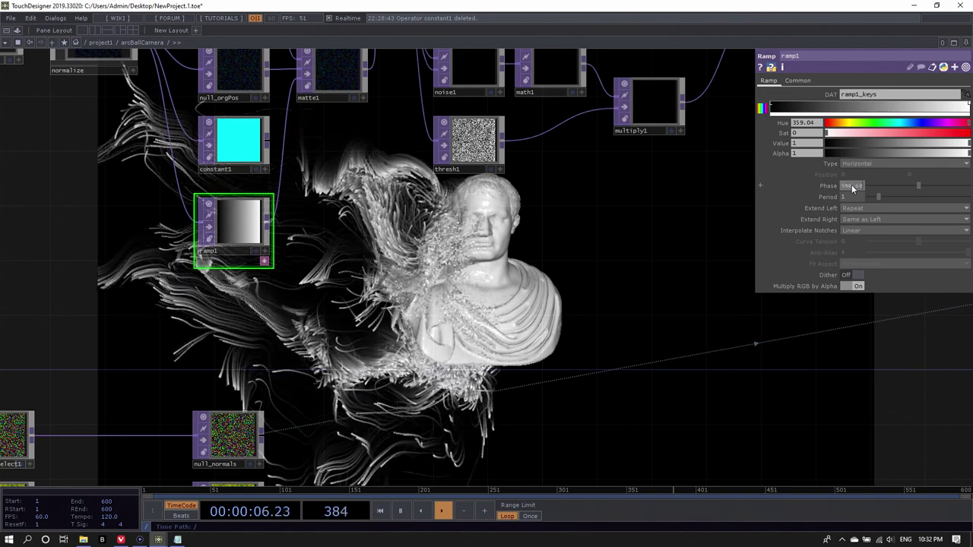
{"action": "type", "text": "*0."}
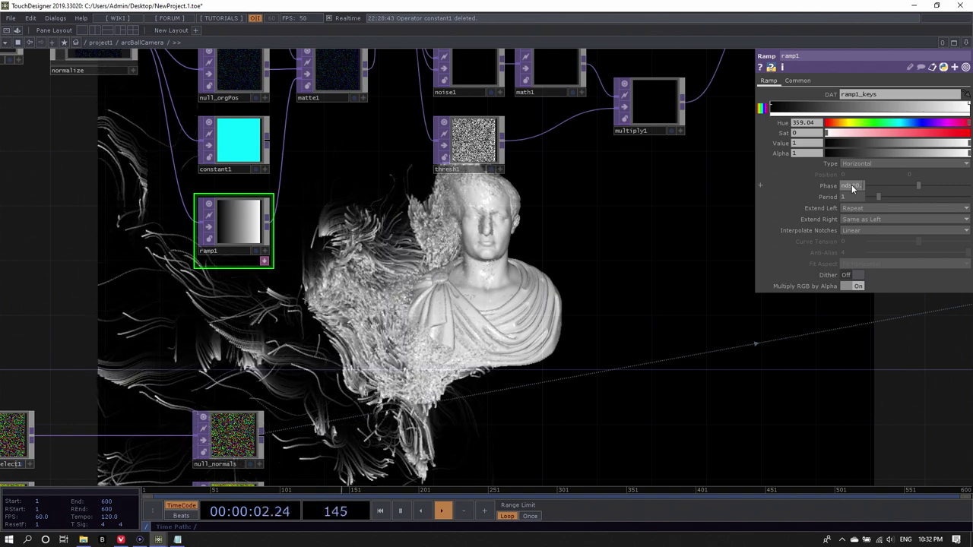
{"action": "type", "text": "05"}
{"action": "key", "text": "Return"}
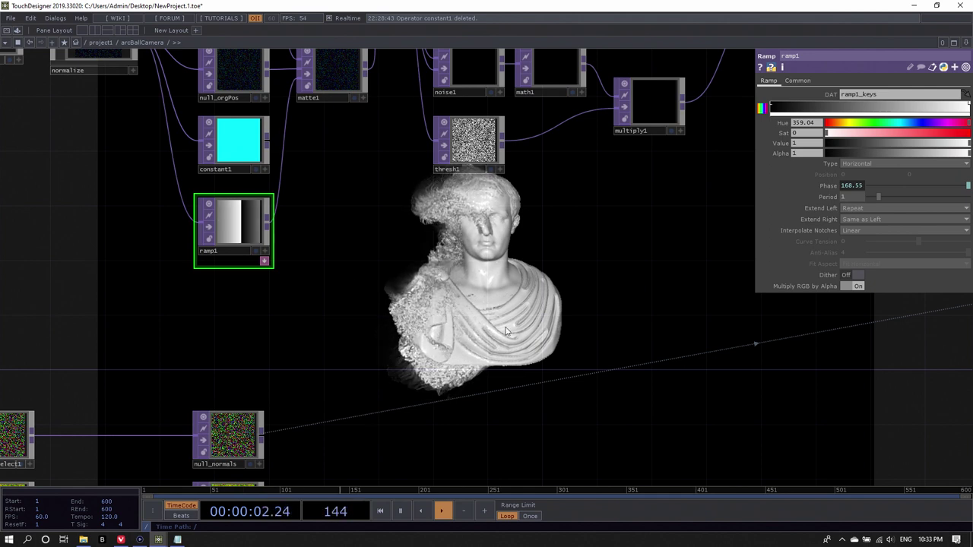
{"action": "left_click", "coordinate": [861, 164]}
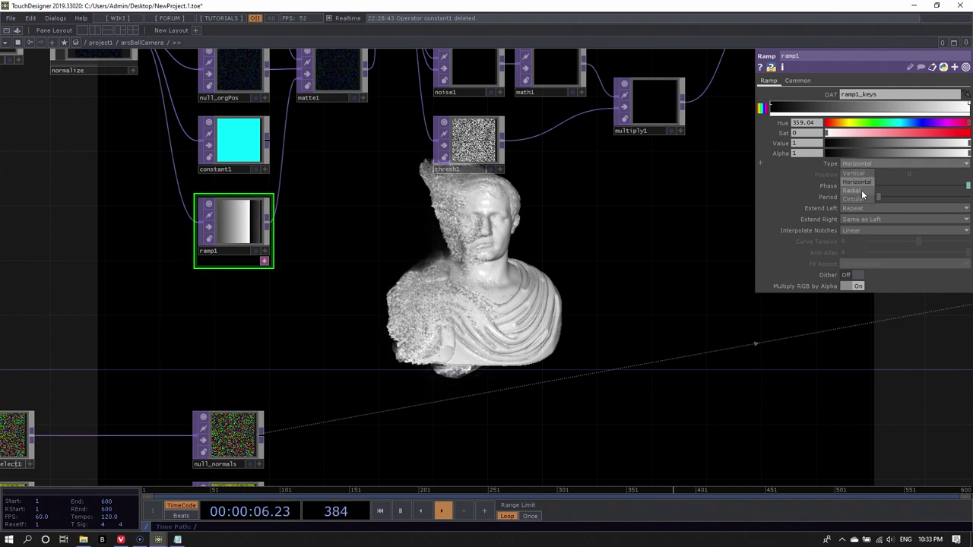
{"action": "left_click", "coordinate": [862, 190]}
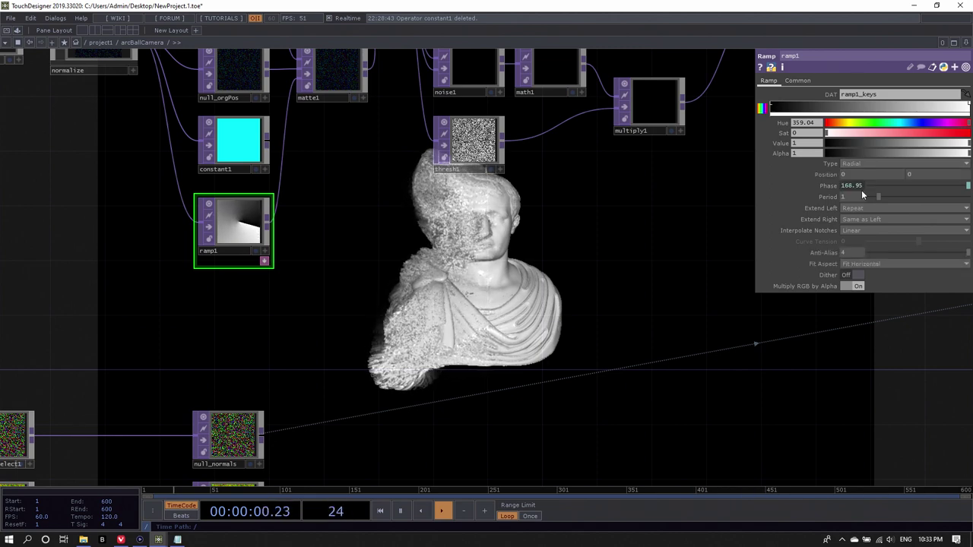
Step: Move pointfilein1, normalize, its four branch nodes and matte1 farther upstream, away from null1
{"action": "scroll", "coordinate": [394, 159], "scroll_direction": "down", "scroll_amount": 3}
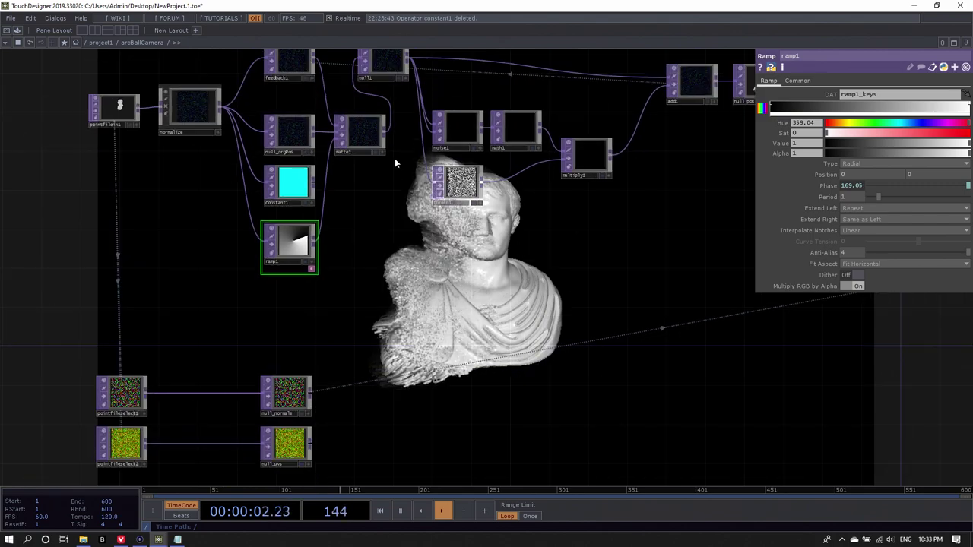
{"action": "scroll", "coordinate": [423, 238], "scroll_direction": "up", "scroll_amount": 3}
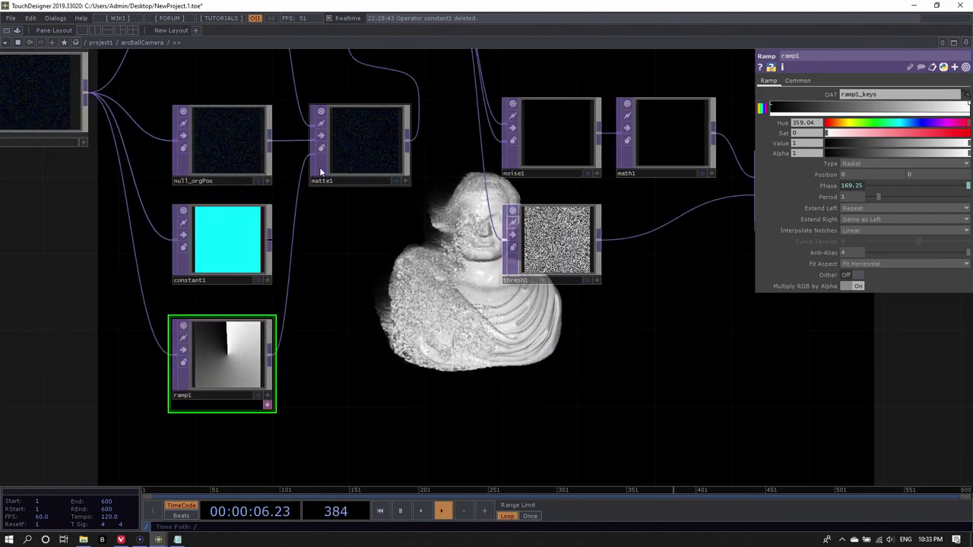
{"action": "scroll", "coordinate": [348, 296], "scroll_direction": "down", "scroll_amount": 3}
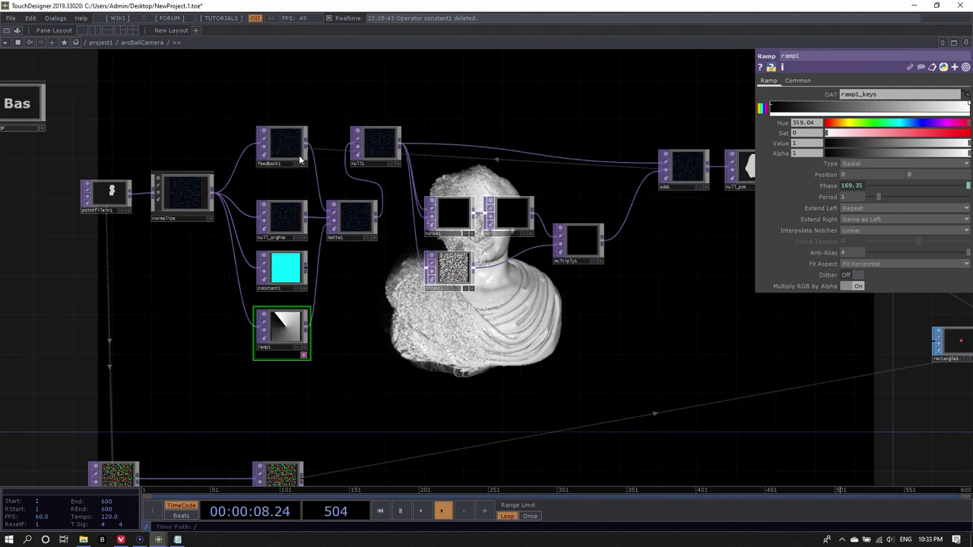
{"action": "scroll", "coordinate": [298, 157], "scroll_direction": "up", "scroll_amount": 3}
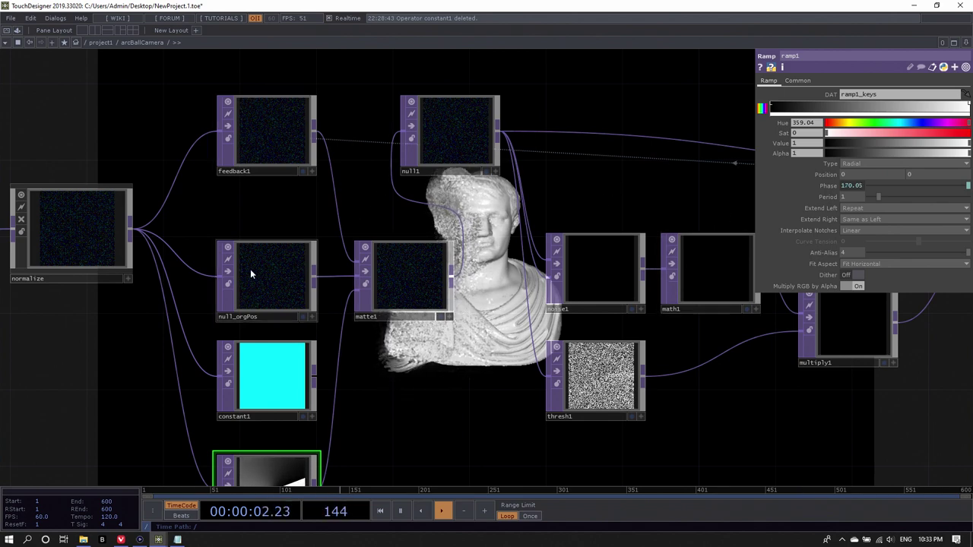
{"action": "scroll", "coordinate": [457, 211], "scroll_direction": "down", "scroll_amount": 5}
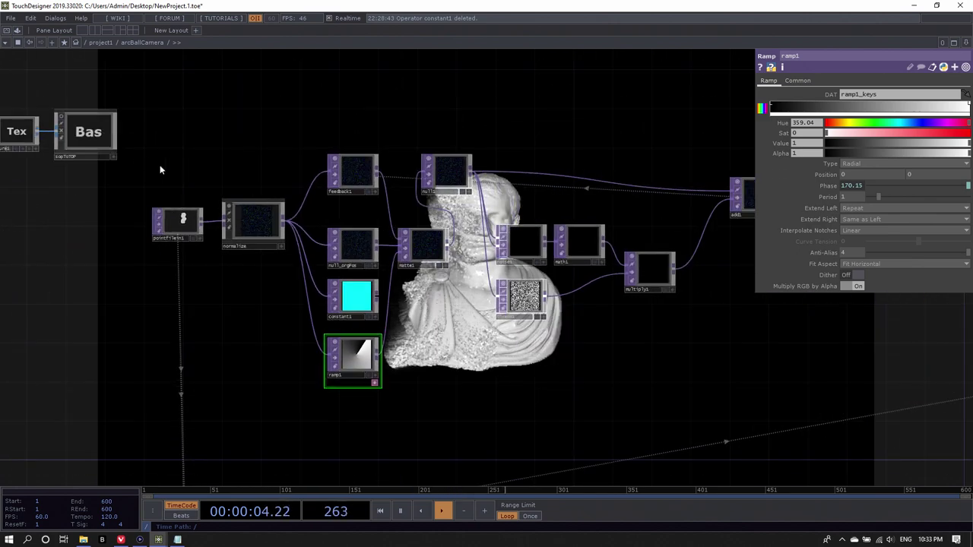
{"action": "left_click_drag", "start_coordinate": [370, 367], "coordinate": [358, 375]}
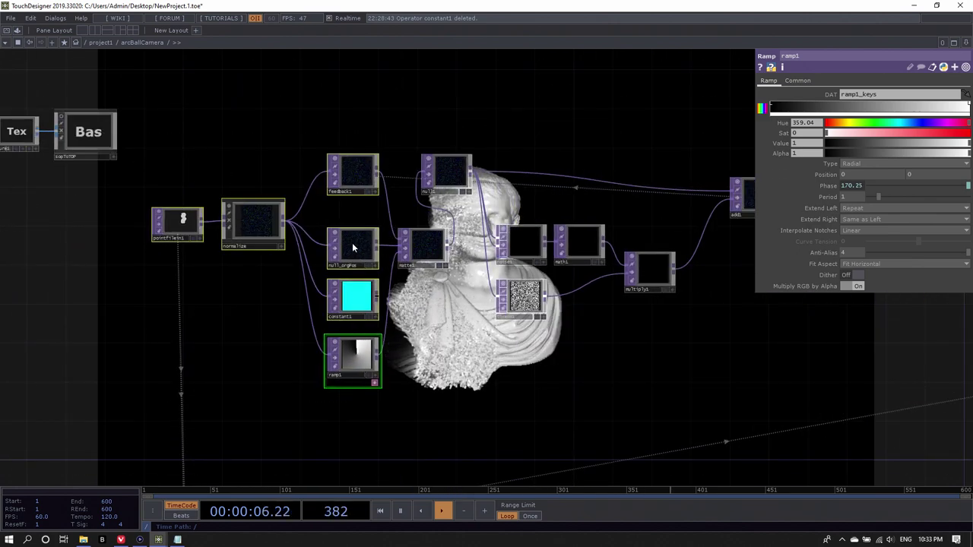
{"action": "left_click_drag", "start_coordinate": [352, 247], "coordinate": [242, 240]}
{"action": "left_click_drag", "start_coordinate": [408, 249], "coordinate": [333, 241]}
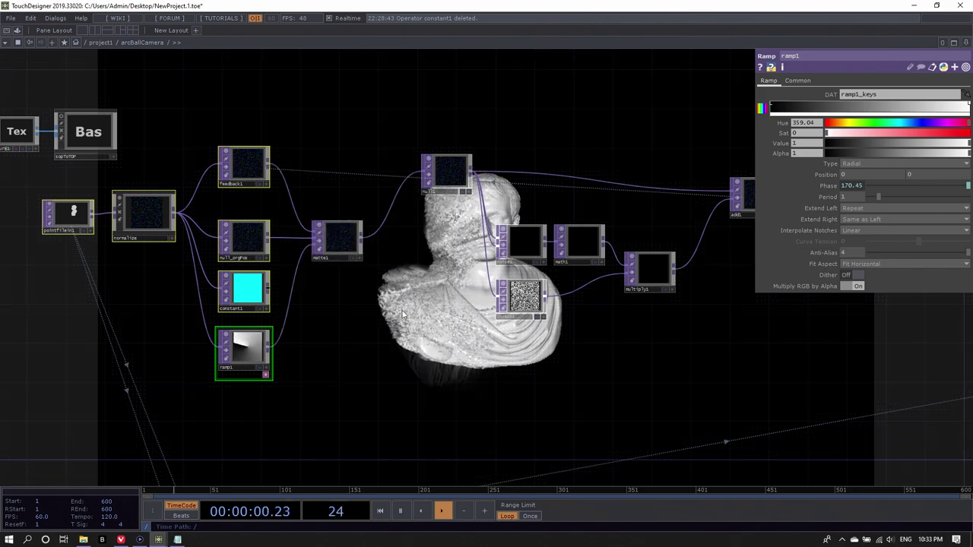
{"action": "left_click_drag", "start_coordinate": [413, 326], "coordinate": [504, 243]}
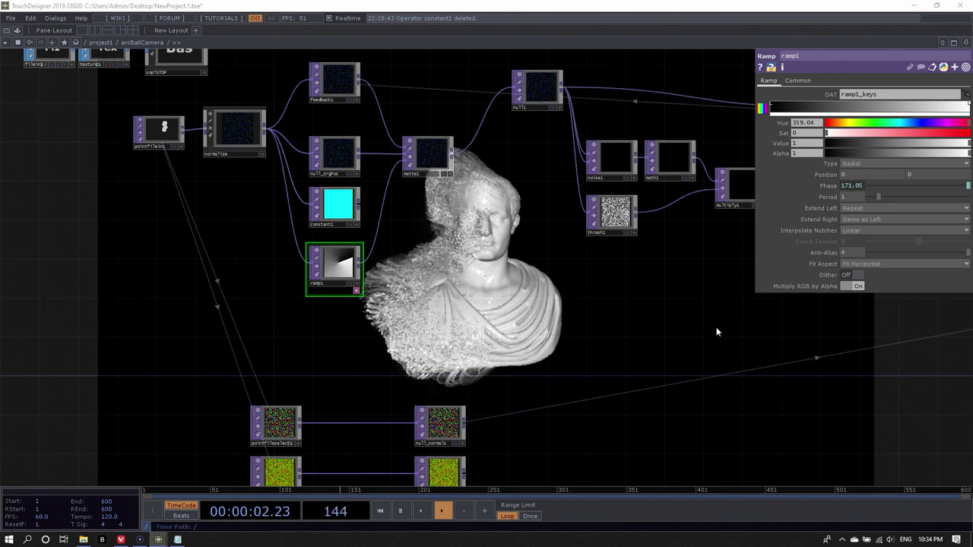
Step: Move pointfilein1 and normalize farther upstream to open a wide gap before feedback1, null_orgPos, constant1 and ramp1
{"action": "left_click_drag", "start_coordinate": [185, 250], "coordinate": [444, 241]}
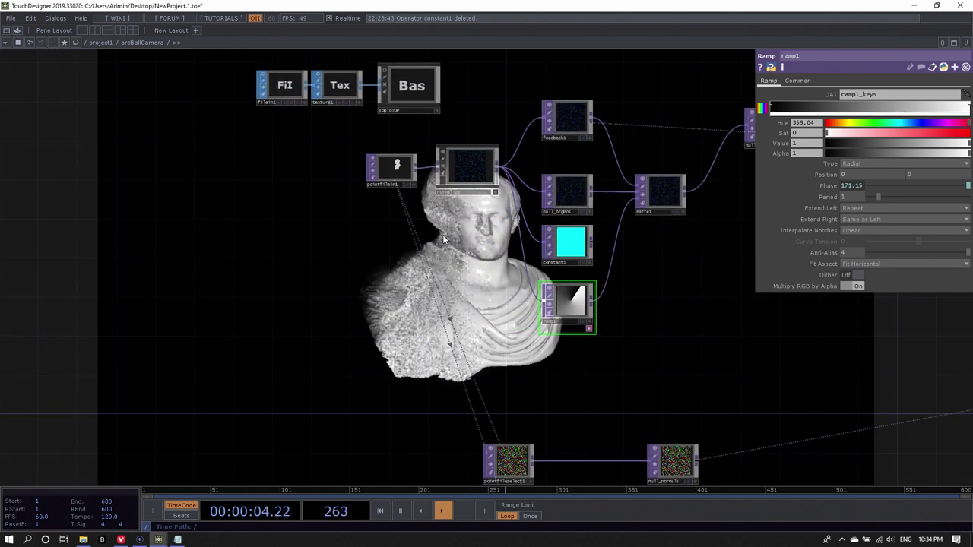
{"action": "right_click_drag", "start_coordinate": [469, 224], "coordinate": [347, 157]}
{"action": "left_click_drag", "start_coordinate": [391, 169], "coordinate": [112, 164]}
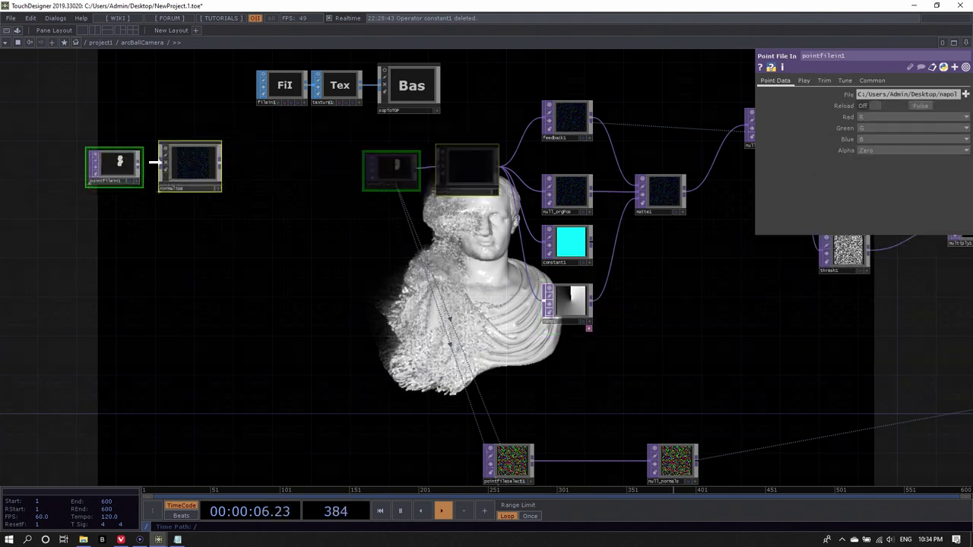
{"action": "left_click_drag", "start_coordinate": [197, 170], "coordinate": [64, 167]}
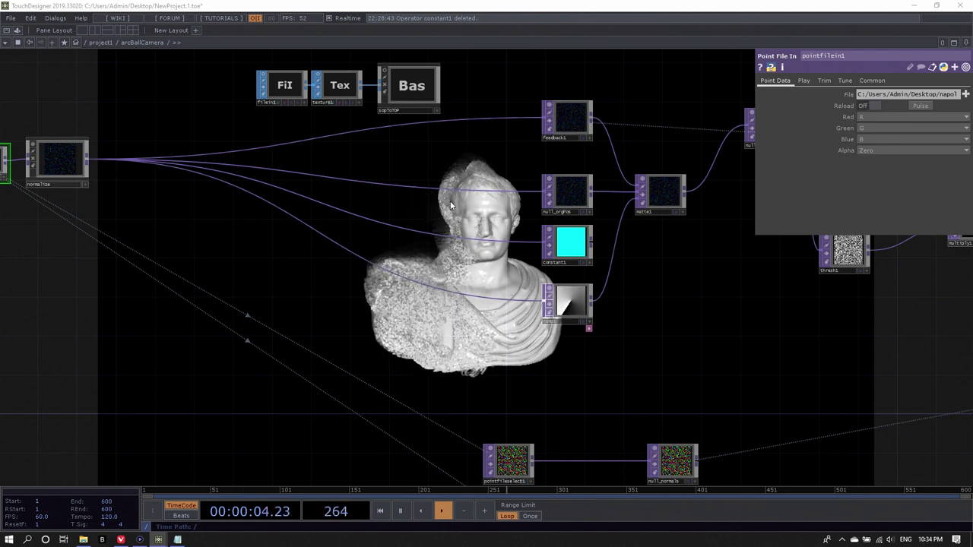
{"action": "left_click_drag", "start_coordinate": [187, 244], "coordinate": [231, 235]}
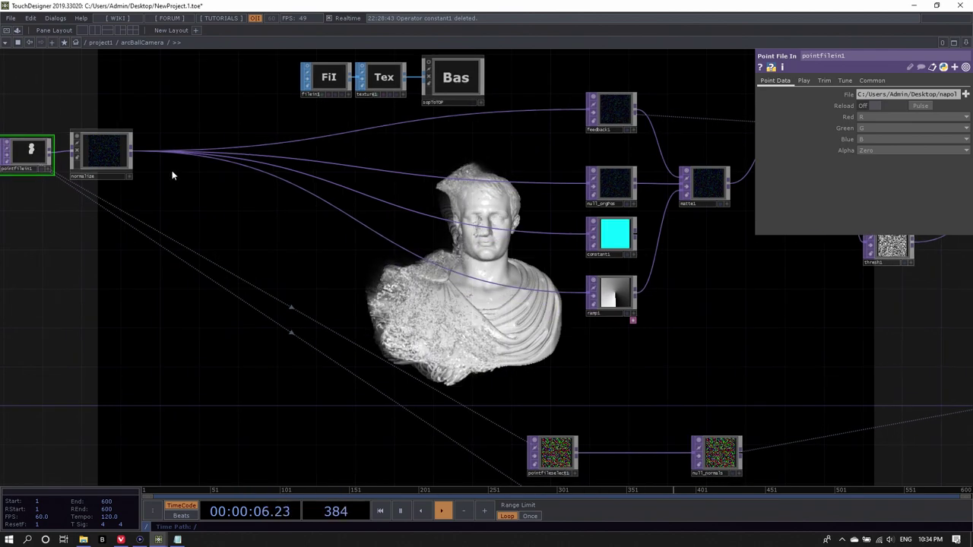
Step: Branch a new Constant TOP off normalize and place it in the open space below
{"action": "right_click", "coordinate": [133, 150]}
{"action": "type", "text": "con"}
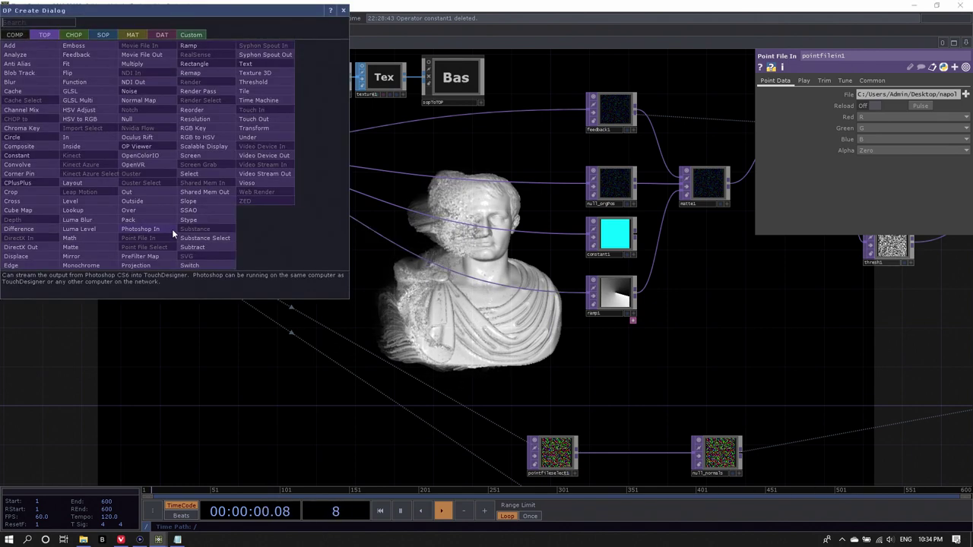
{"action": "left_click", "coordinate": [52, 155]}
{"action": "left_click", "coordinate": [233, 305]}
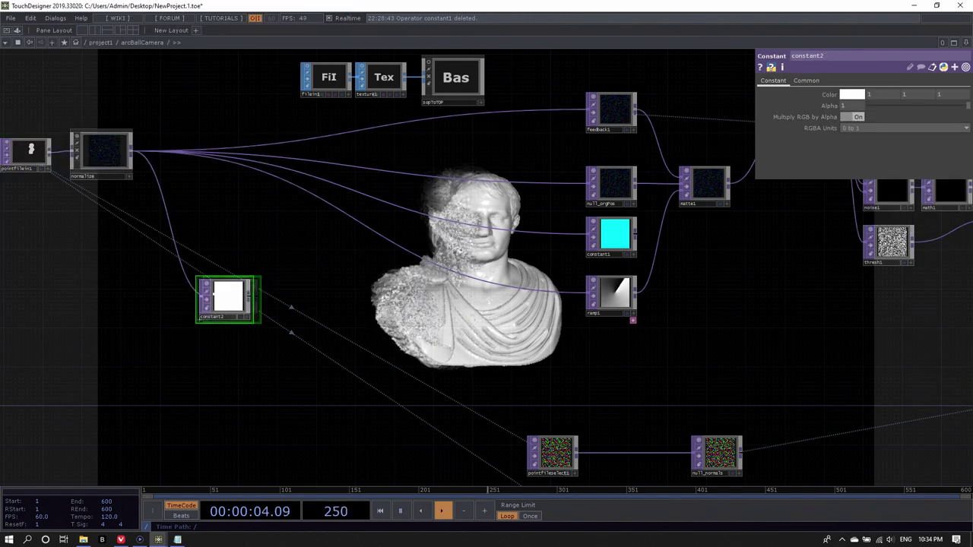
Step: Shift pointfilein1, normalize and the new constant together farther away from the feedback and matte nodes
{"action": "left_click_drag", "start_coordinate": [239, 350], "coordinate": [363, 333]}
{"action": "right_click_drag", "start_coordinate": [363, 333], "coordinate": [100, 127]}
{"action": "left_click_drag", "start_coordinate": [382, 309], "coordinate": [234, 298]}
{"action": "scroll", "coordinate": [195, 259], "scroll_direction": "up", "scroll_amount": 1}
{"action": "scroll", "coordinate": [221, 285], "scroll_direction": "down", "scroll_amount": 3}
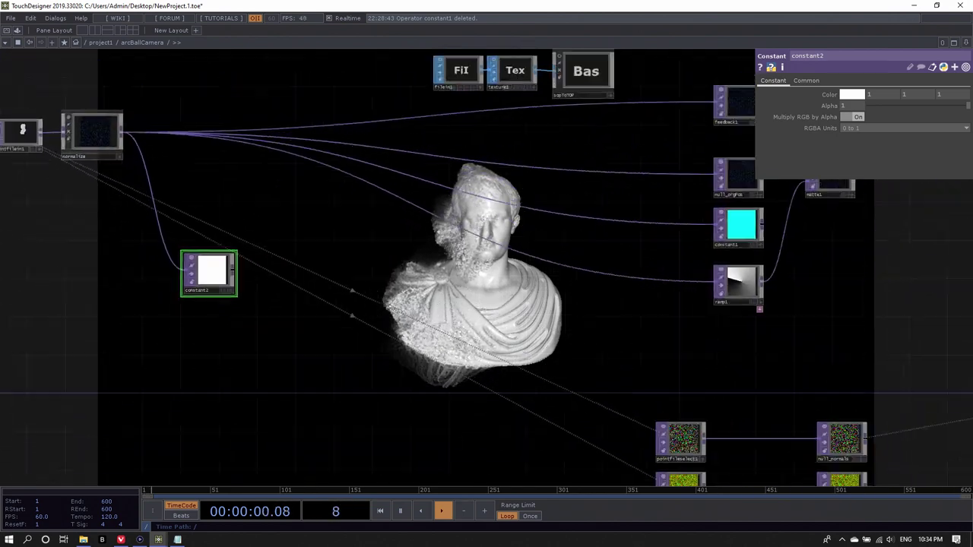
{"action": "scroll", "coordinate": [204, 274], "scroll_direction": "up", "scroll_amount": 2}
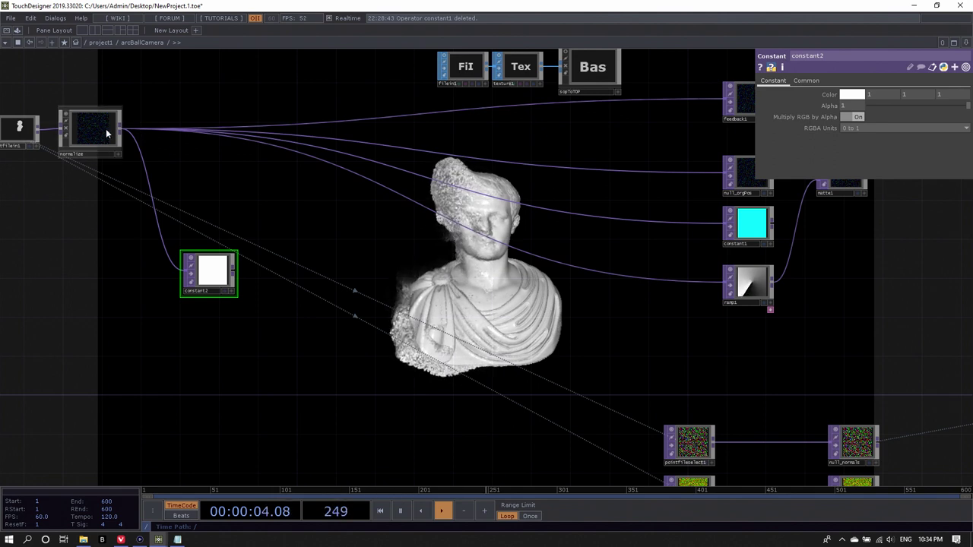
Step: Inspect the new constant's texture info and set its Pixel Format to Use Input
{"action": "middle_click", "coordinate": [213, 278]}
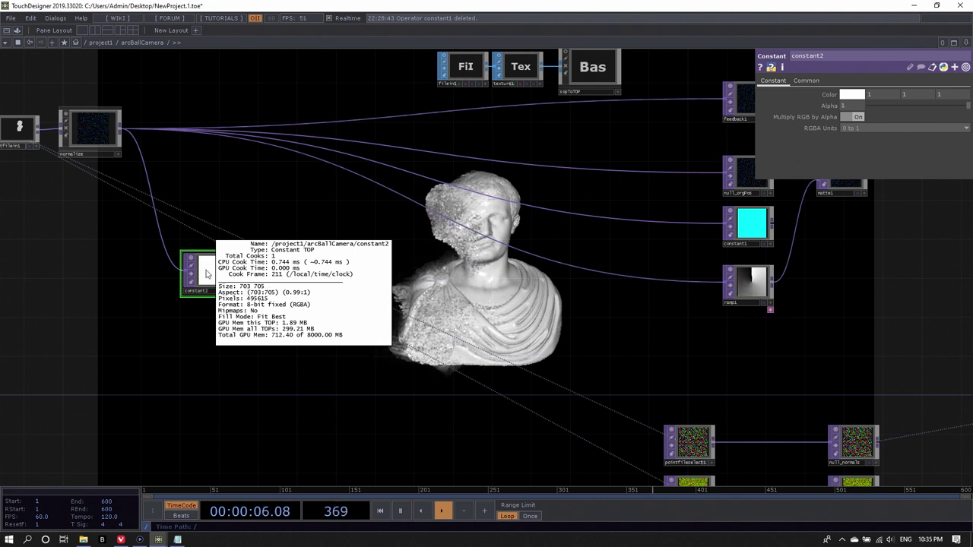
{"action": "left_click", "coordinate": [806, 81]}
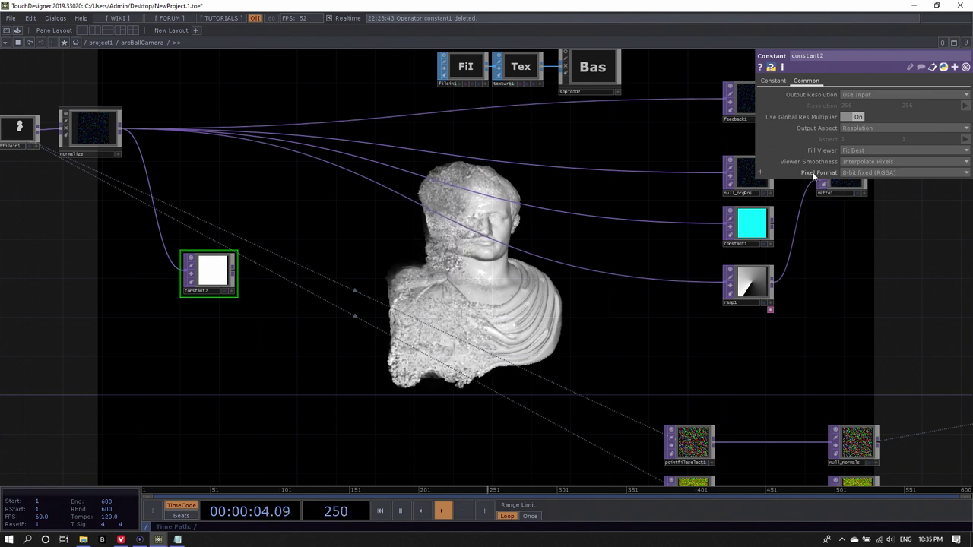
{"action": "left_click", "coordinate": [856, 174]}
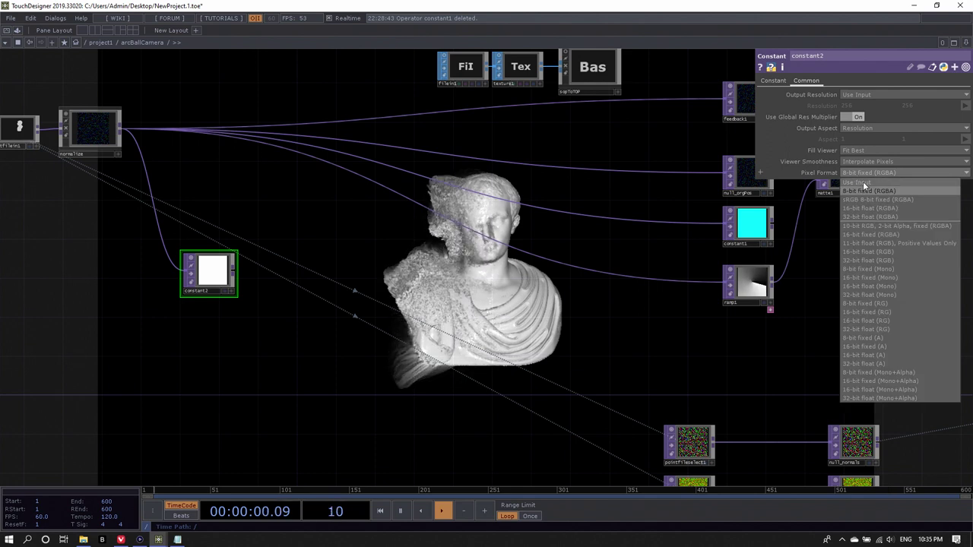
{"action": "left_click", "coordinate": [863, 182]}
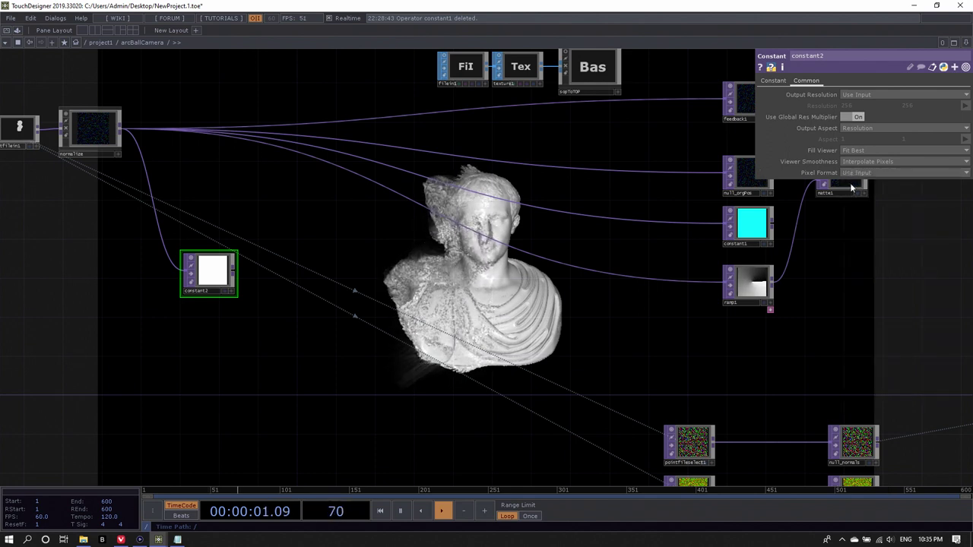
{"action": "middle_click", "coordinate": [211, 279]}
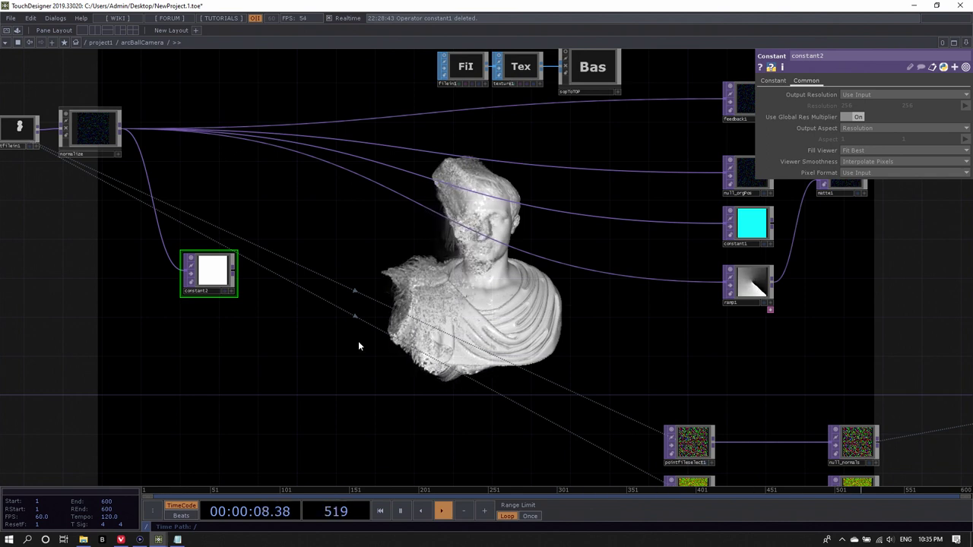
Step: Place constant2 lower beneath normalize and check its texture info again
{"action": "left_click_drag", "start_coordinate": [213, 358], "coordinate": [208, 332]}
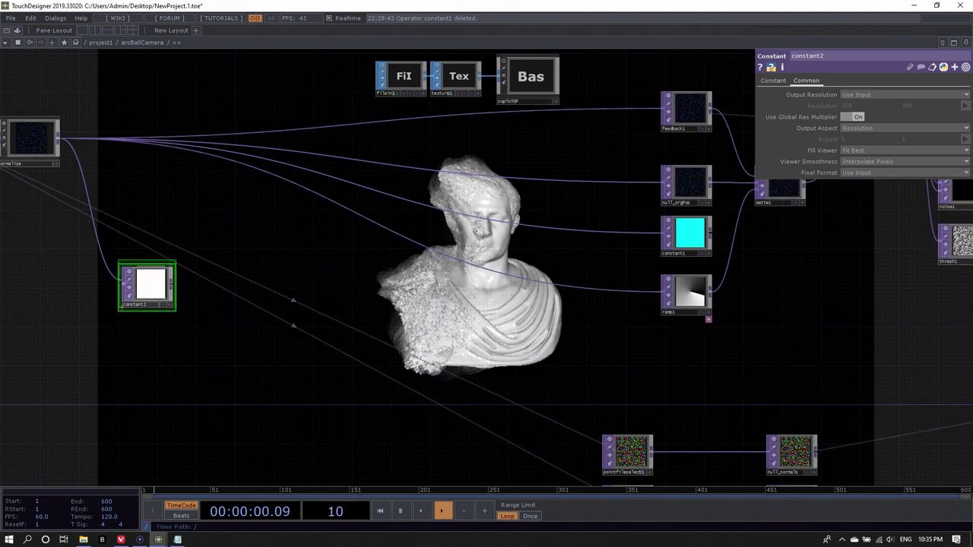
{"action": "left_click_drag", "start_coordinate": [261, 302], "coordinate": [275, 301]}
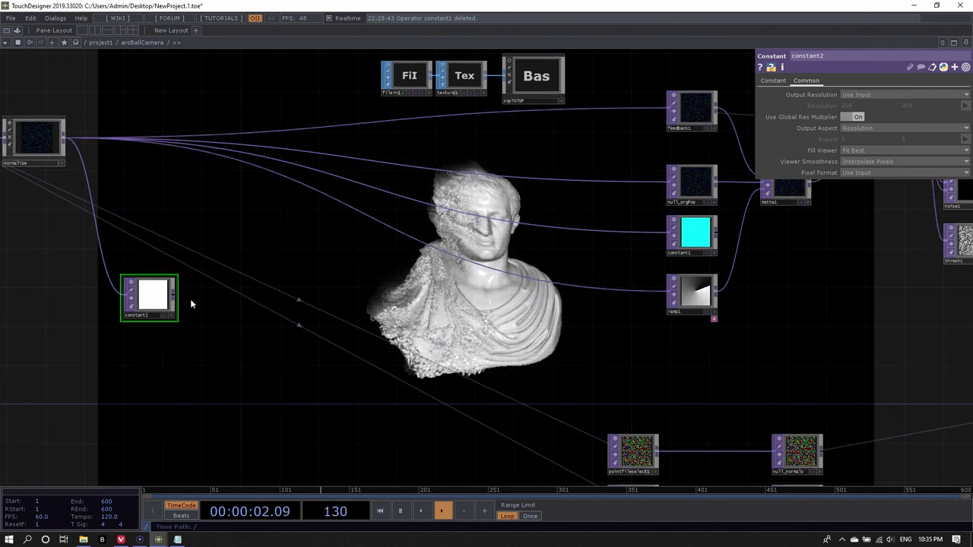
{"action": "middle_click", "coordinate": [153, 298]}
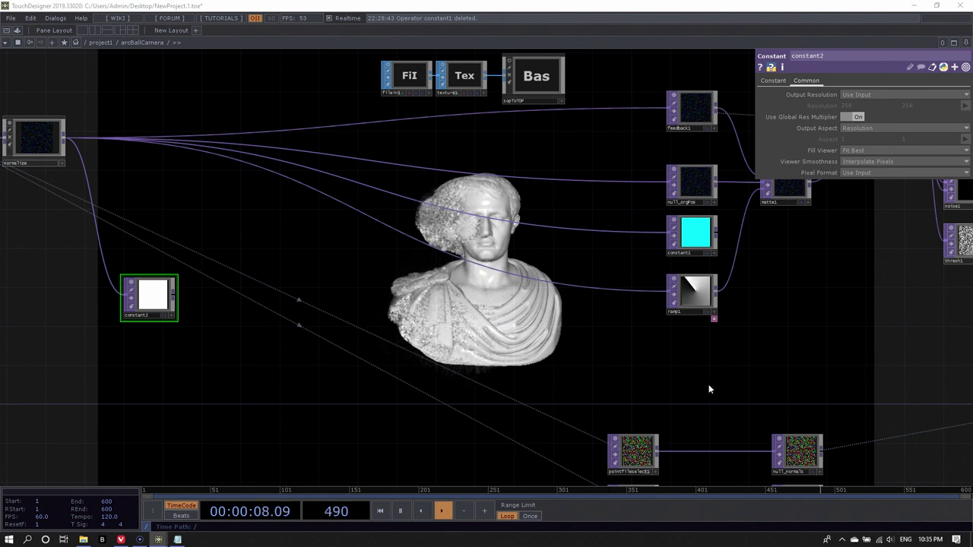
{"action": "left_click_drag", "start_coordinate": [149, 293], "coordinate": [144, 301]}
{"action": "left_click_drag", "start_coordinate": [246, 347], "coordinate": [175, 295]}
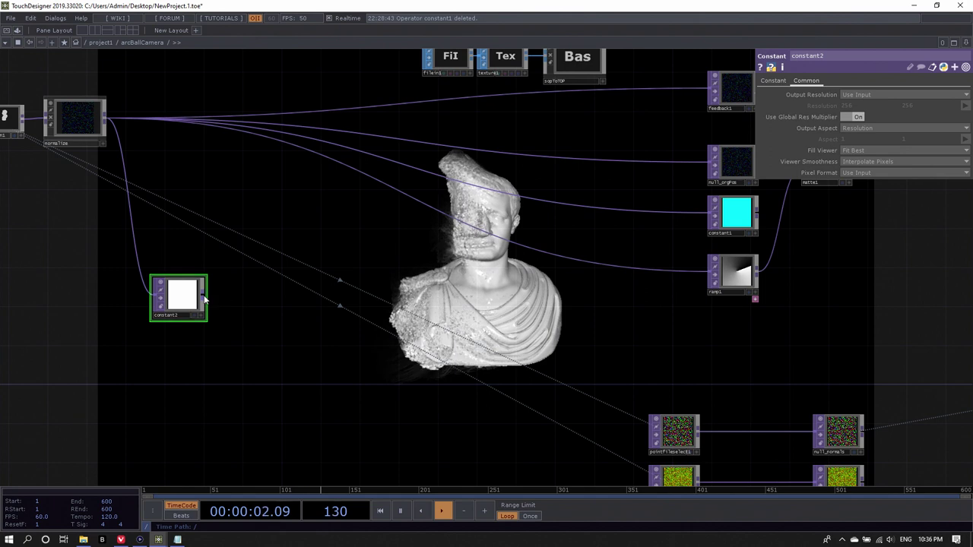
{"action": "left_click_drag", "start_coordinate": [188, 299], "coordinate": [189, 325]}
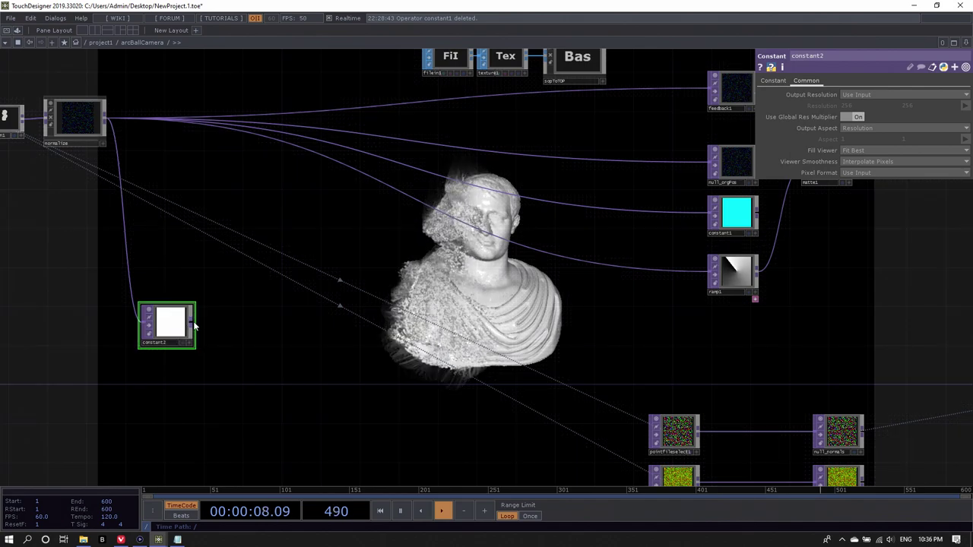
Step: Add a Math TOP after constant2 and set its Multiply to 600
{"action": "left_click", "coordinate": [193, 325]}
{"action": "type", "text": "m"}
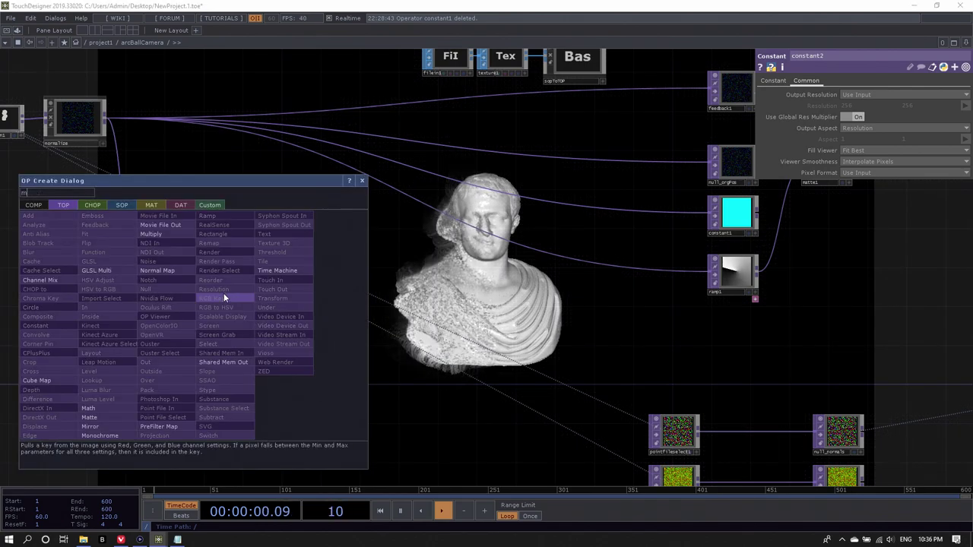
{"action": "type", "text": "ath"}
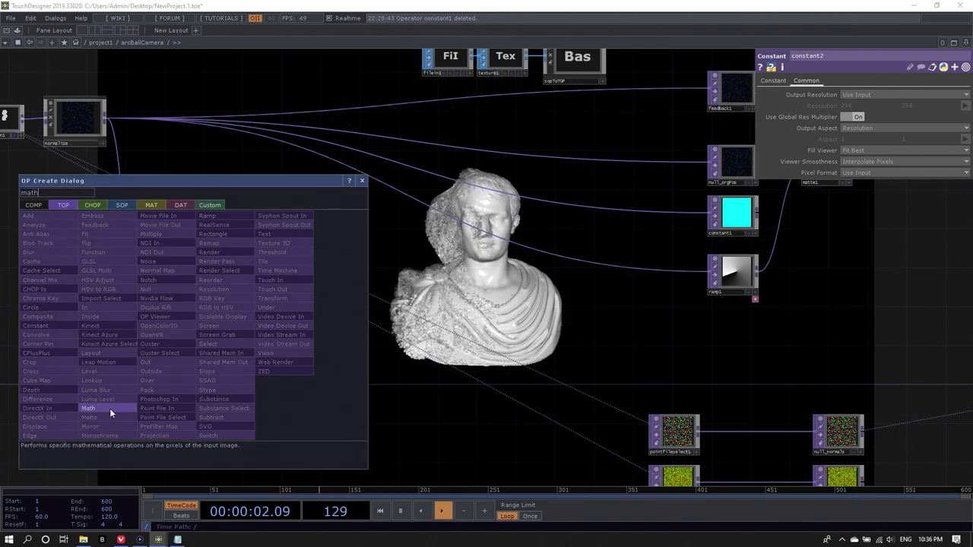
{"action": "left_click", "coordinate": [110, 408]}
{"action": "left_click", "coordinate": [227, 265]}
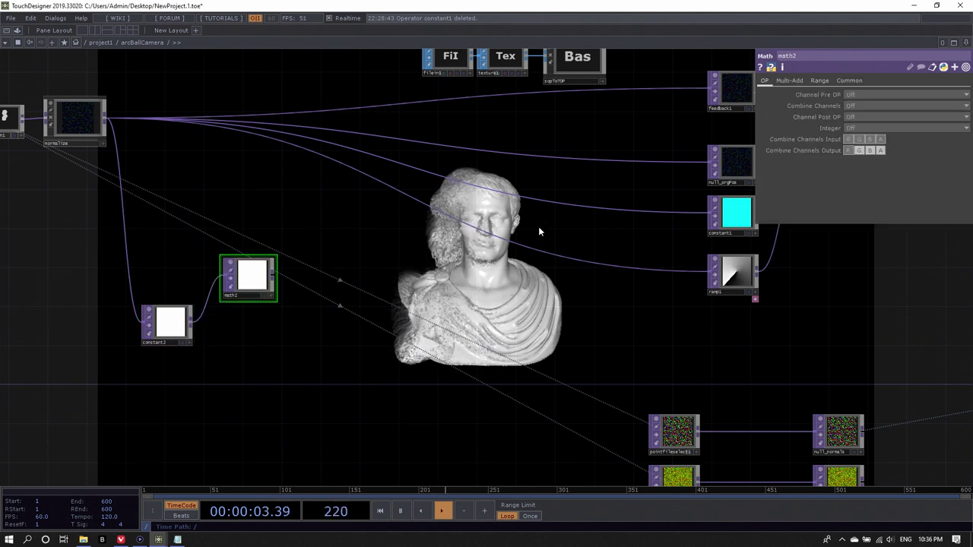
{"action": "left_click", "coordinate": [790, 80]}
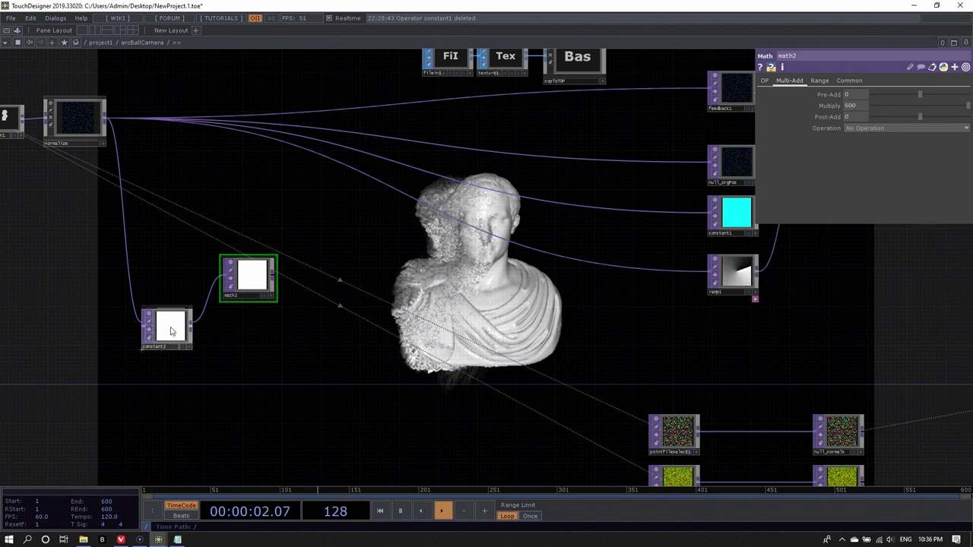
Step: Adjust the placement of constant2 and math2, and add a Feedback TOP after math2
{"action": "left_click_drag", "start_coordinate": [172, 326], "coordinate": [171, 330]}
{"action": "left_click_drag", "start_coordinate": [251, 282], "coordinate": [253, 288]}
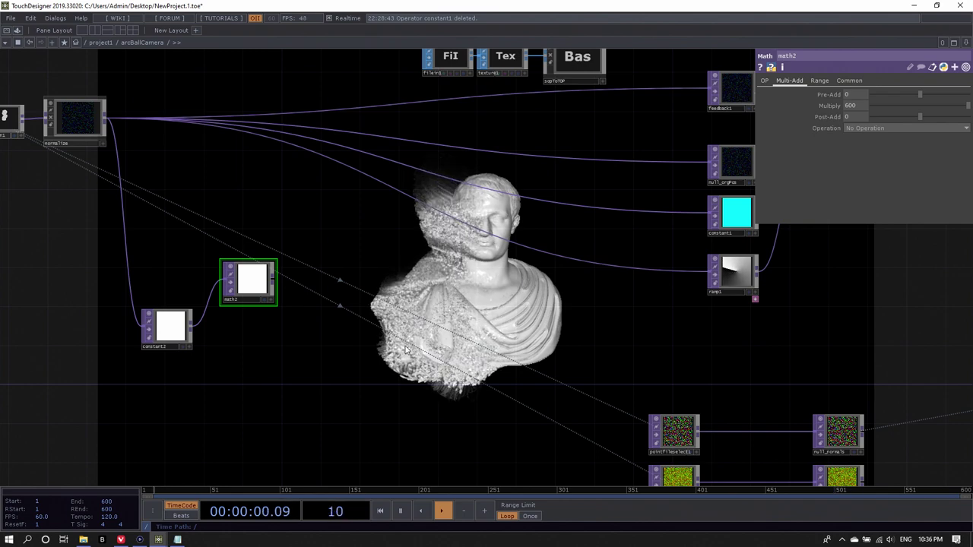
{"action": "left_click_drag", "start_coordinate": [247, 283], "coordinate": [263, 270]}
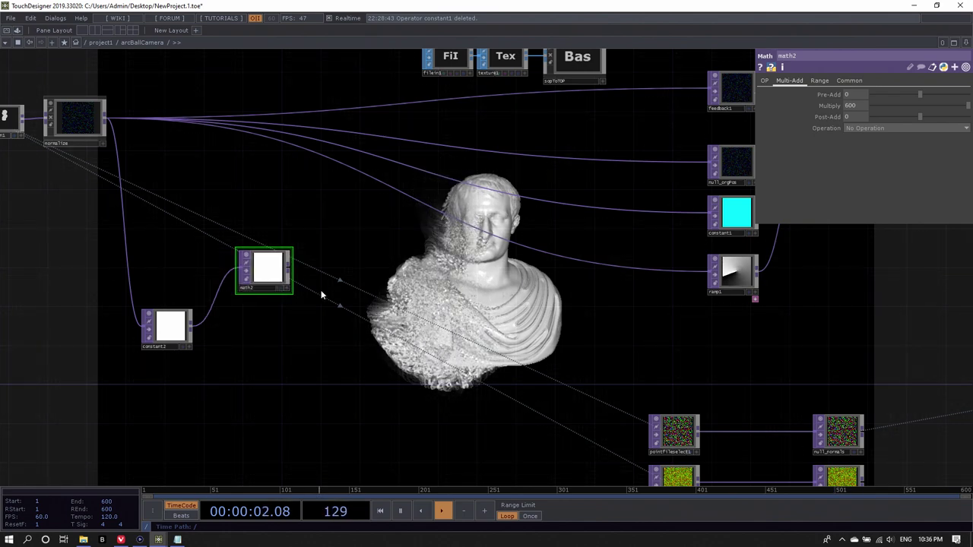
{"action": "right_click", "coordinate": [287, 271]}
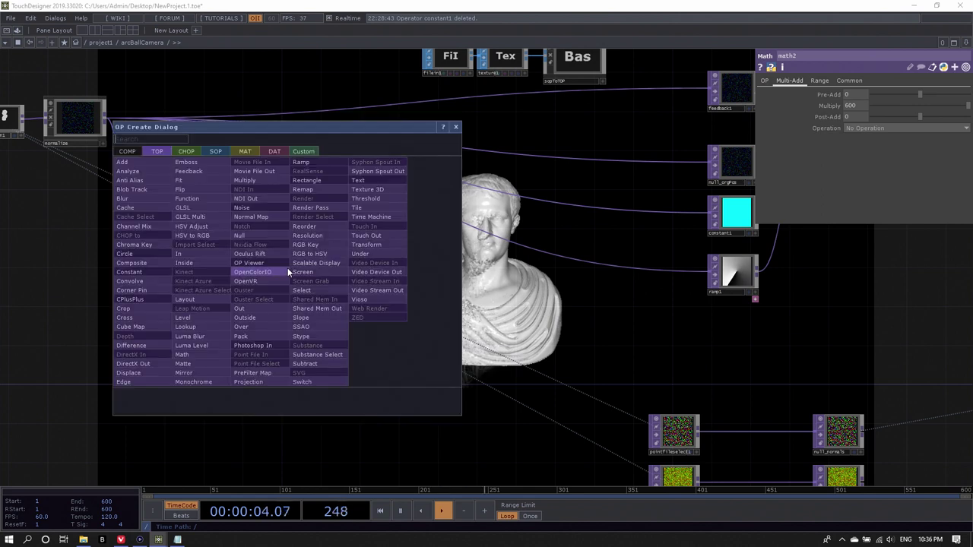
{"action": "left_click", "coordinate": [183, 171]}
{"action": "left_click", "coordinate": [342, 268]}
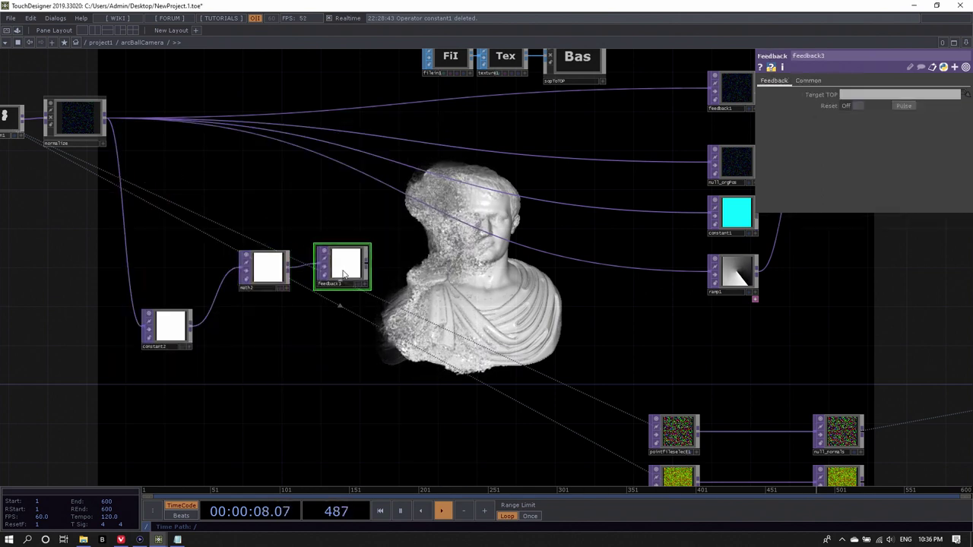
{"action": "left_click_drag", "start_coordinate": [340, 263], "coordinate": [337, 267]}
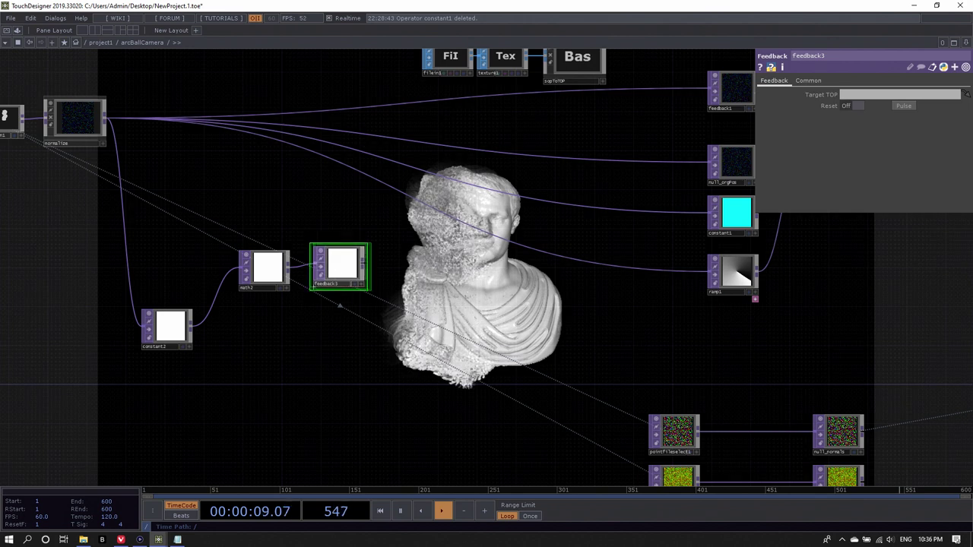
Step: Add a Subtract TOP after feedback3 and connect constant2 as its second input
{"action": "left_click", "coordinate": [365, 272]}
{"action": "type", "text": "s"}
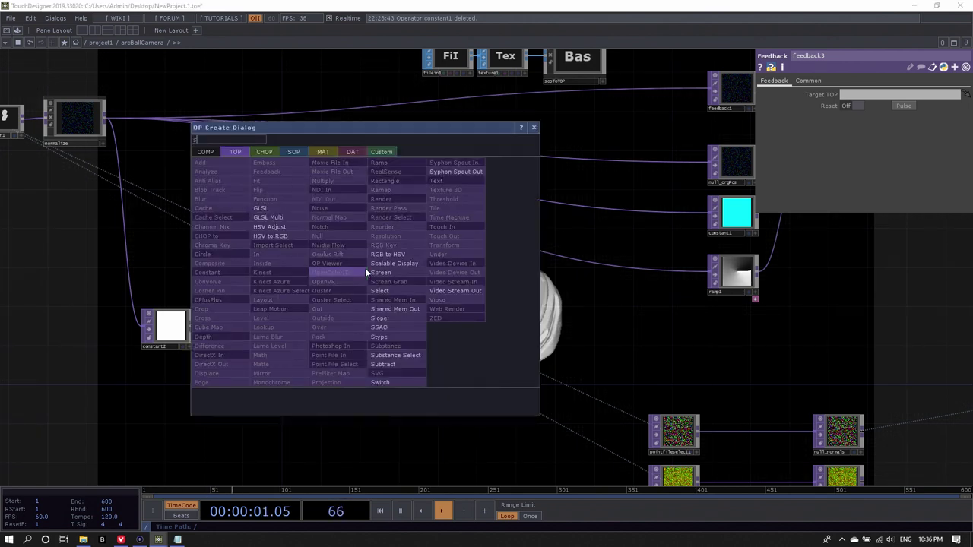
{"action": "left_click", "coordinate": [392, 364]}
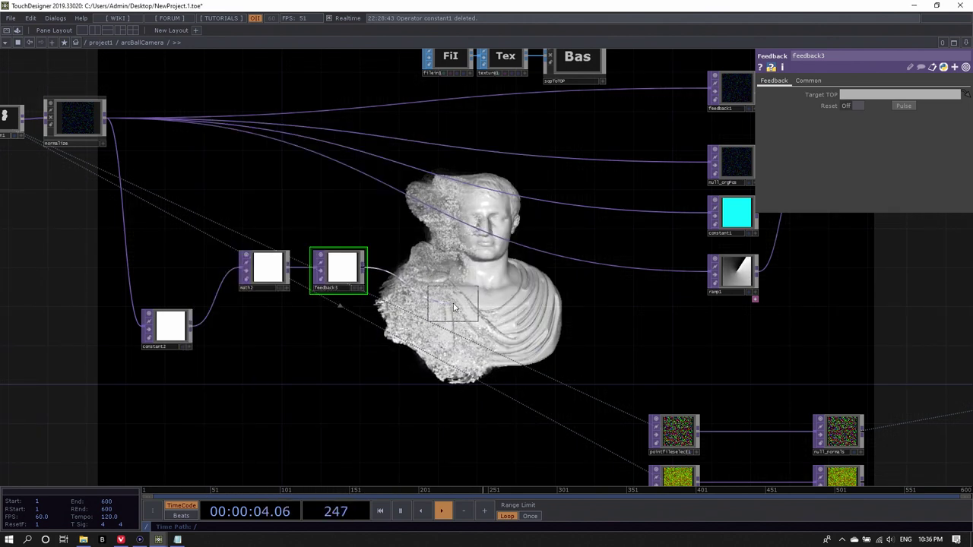
{"action": "left_click", "coordinate": [453, 298]}
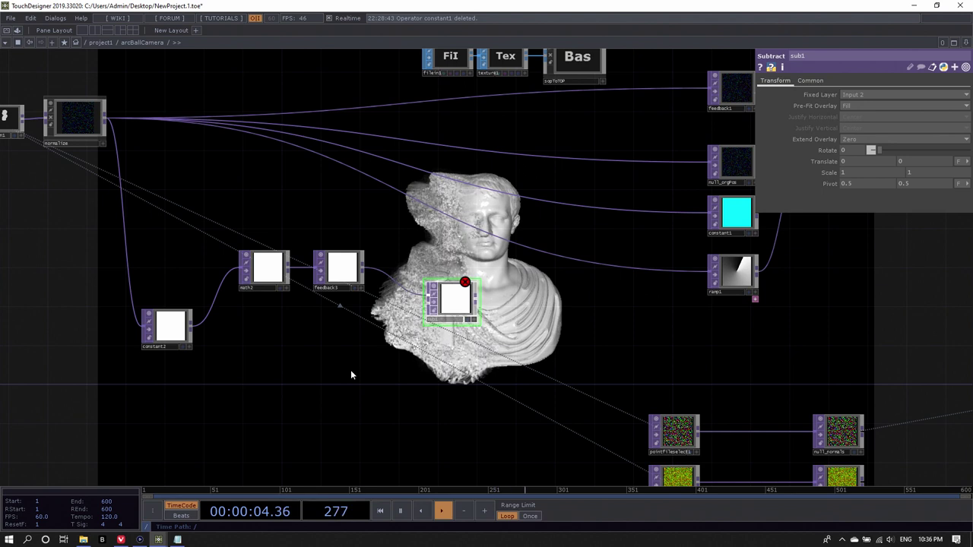
{"action": "left_click", "coordinate": [191, 325]}
{"action": "left_click", "coordinate": [453, 304]}
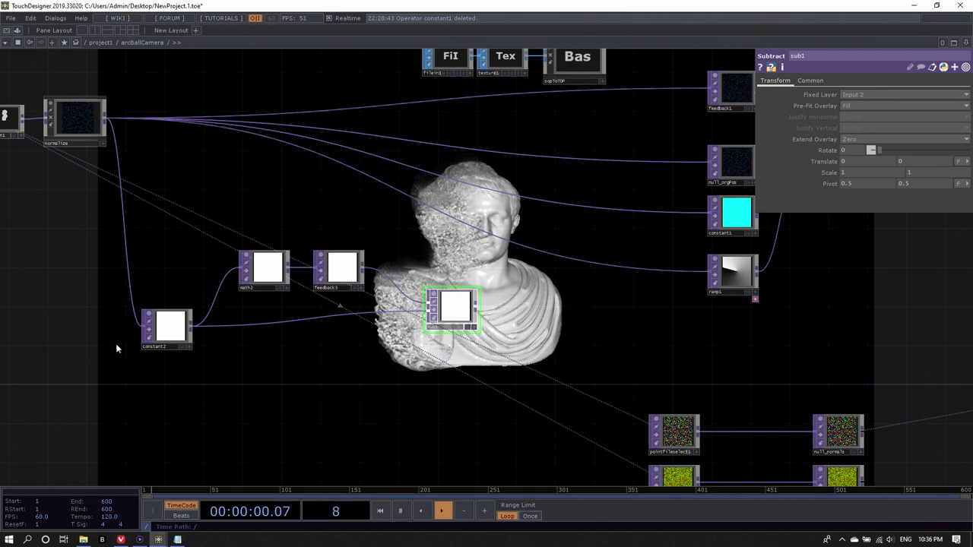
Step: Review constant2's colour and math2's multiplier, and assign sub1 as feedback3's Target TOP
{"action": "left_click", "coordinate": [167, 327]}
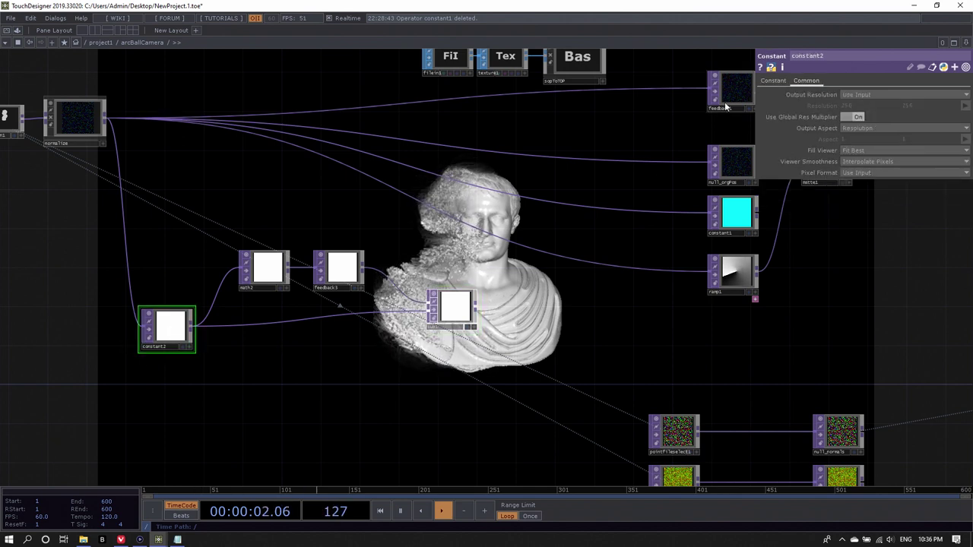
{"action": "left_click", "coordinate": [773, 82]}
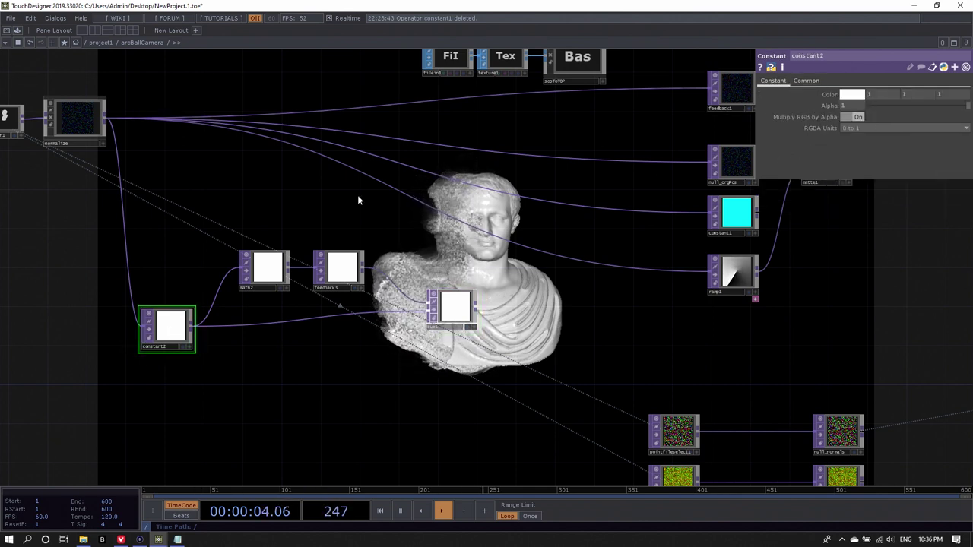
{"action": "left_click", "coordinate": [258, 268]}
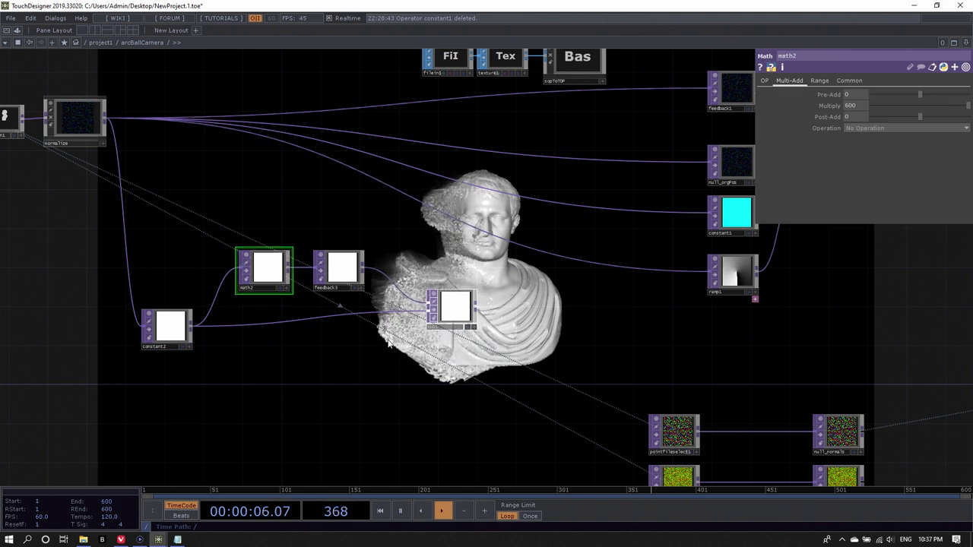
{"action": "left_click_drag", "start_coordinate": [473, 315], "coordinate": [336, 264]}
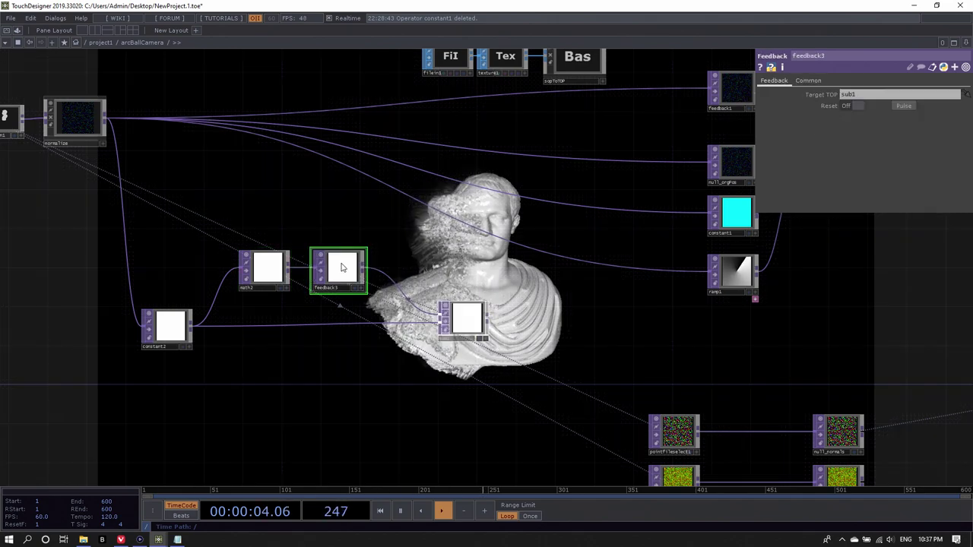
{"action": "scroll", "coordinate": [517, 334], "scroll_direction": "up", "scroll_amount": 3}
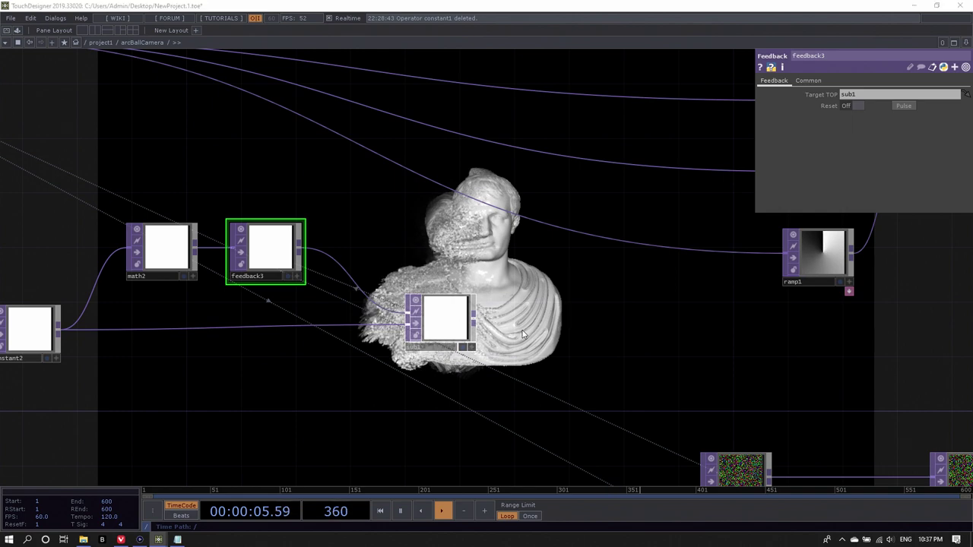
{"action": "key", "text": "Tab"}
{"action": "left_click", "coordinate": [422, 214]}
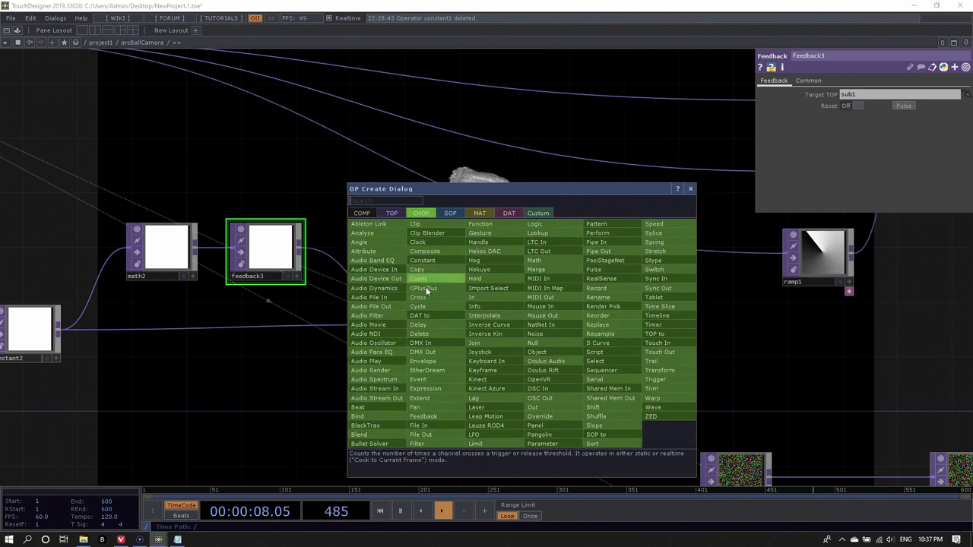
{"action": "key", "text": "Escape"}
Step: Switch sub1's viewer to Normalized Split to show its channel values
{"action": "scroll", "coordinate": [448, 330], "scroll_direction": "up", "scroll_amount": 3}
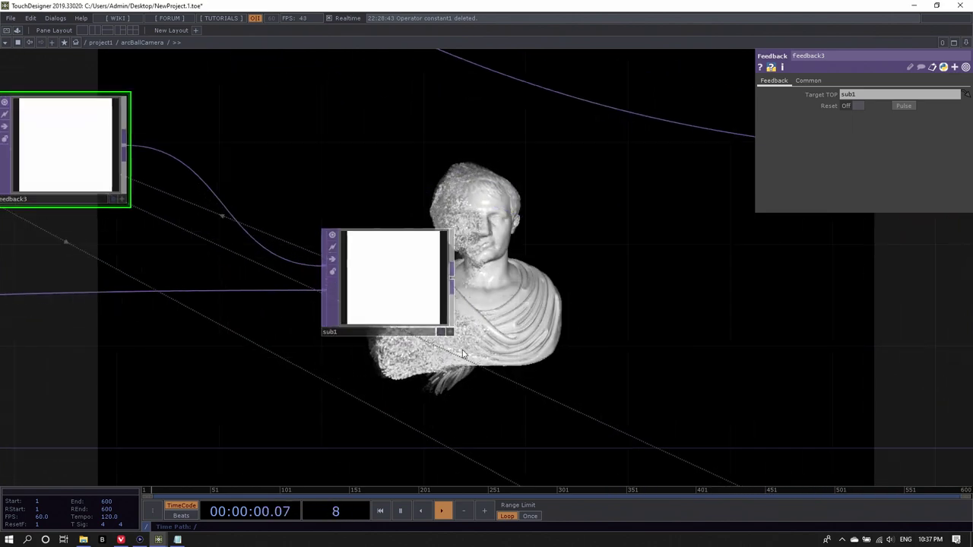
{"action": "right_click", "coordinate": [434, 287]}
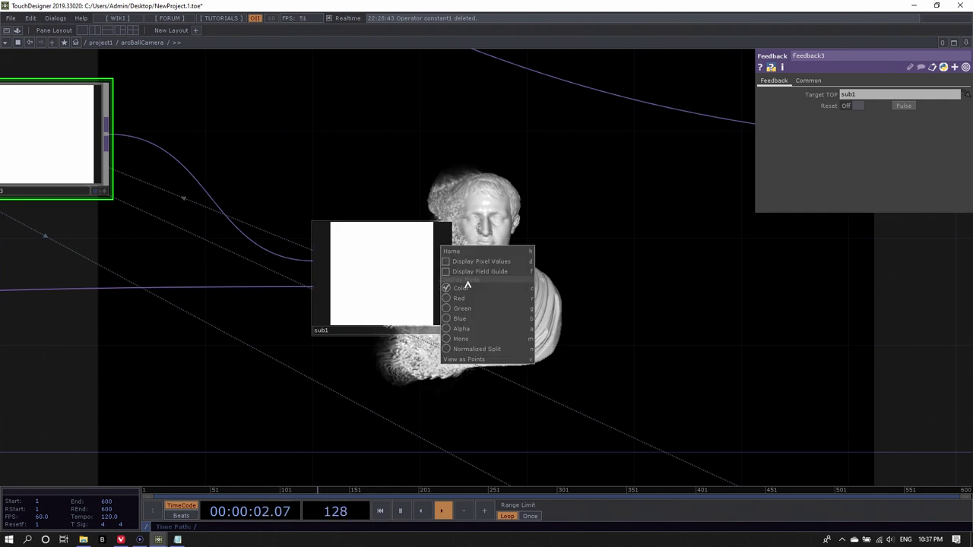
{"action": "left_click", "coordinate": [474, 349]}
{"action": "scroll", "coordinate": [340, 241], "scroll_direction": "up", "scroll_amount": 3}
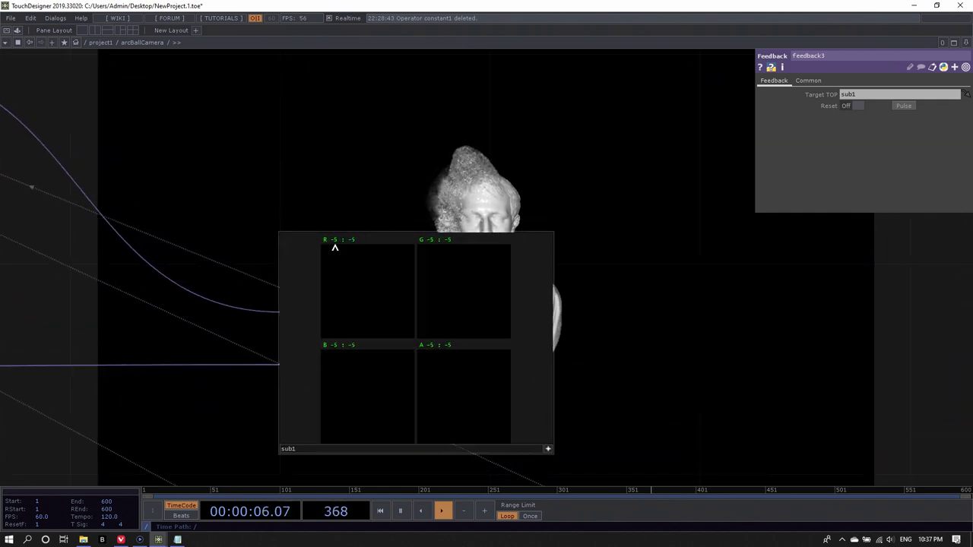
Step: Pulse the reset on feedback3 and watch sub1's channel values count down
{"action": "scroll", "coordinate": [487, 342], "scroll_direction": "down", "scroll_amount": 5}
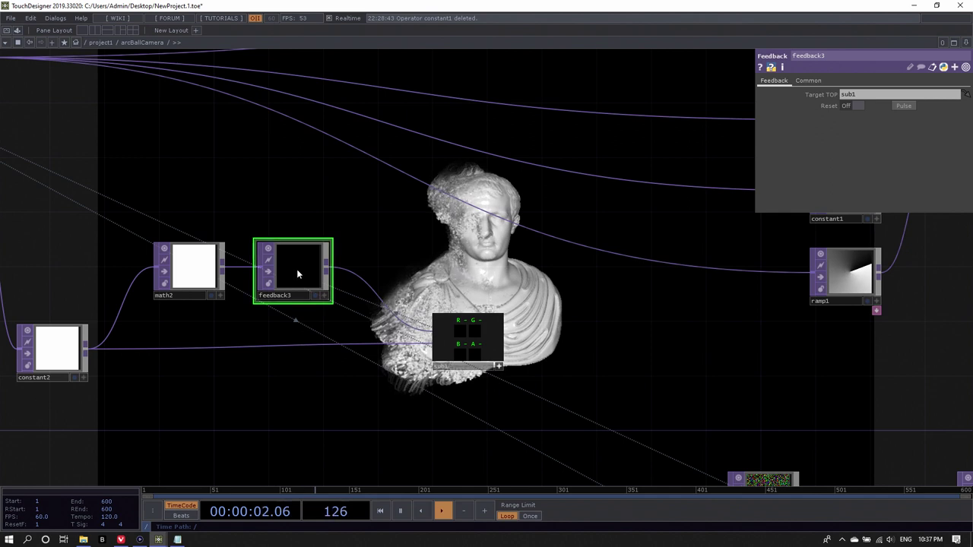
{"action": "left_click", "coordinate": [905, 105]}
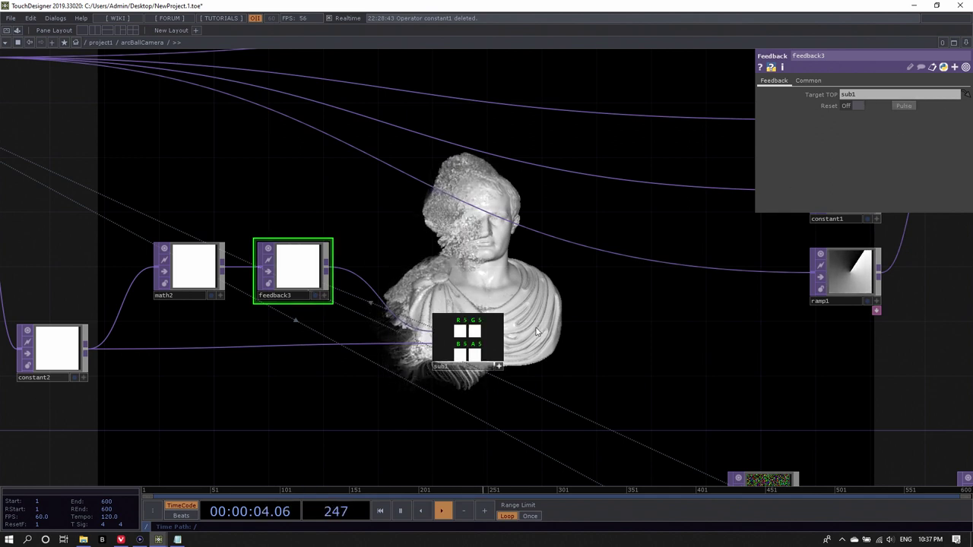
{"action": "scroll", "coordinate": [467, 331], "scroll_direction": "up", "scroll_amount": 5}
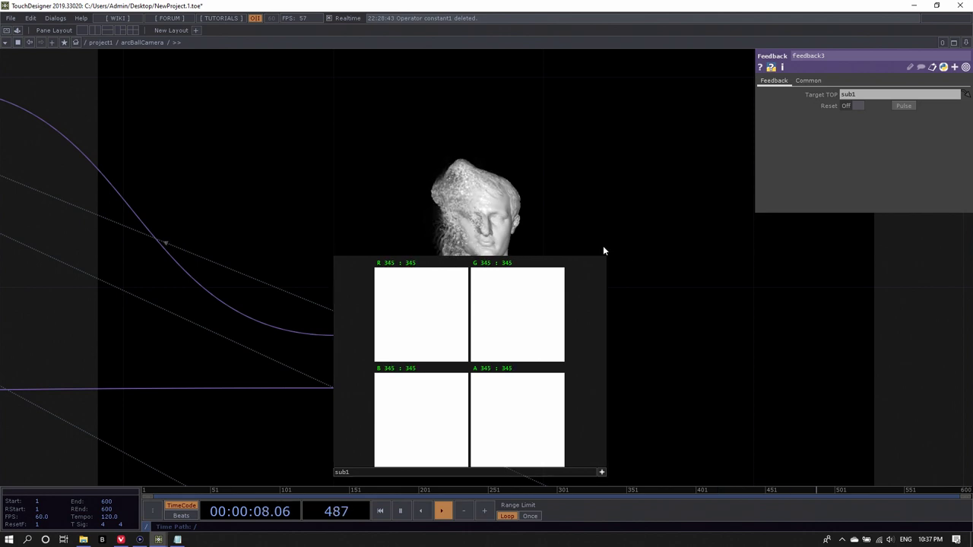
{"action": "scroll", "coordinate": [608, 251], "scroll_direction": "down", "scroll_amount": 4}
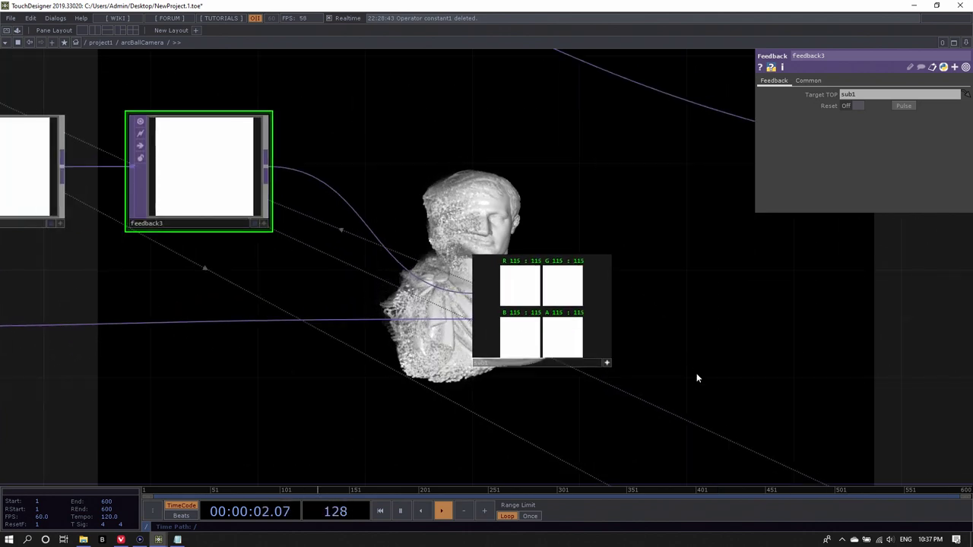
{"action": "scroll", "coordinate": [738, 343], "scroll_direction": "down", "scroll_amount": 2}
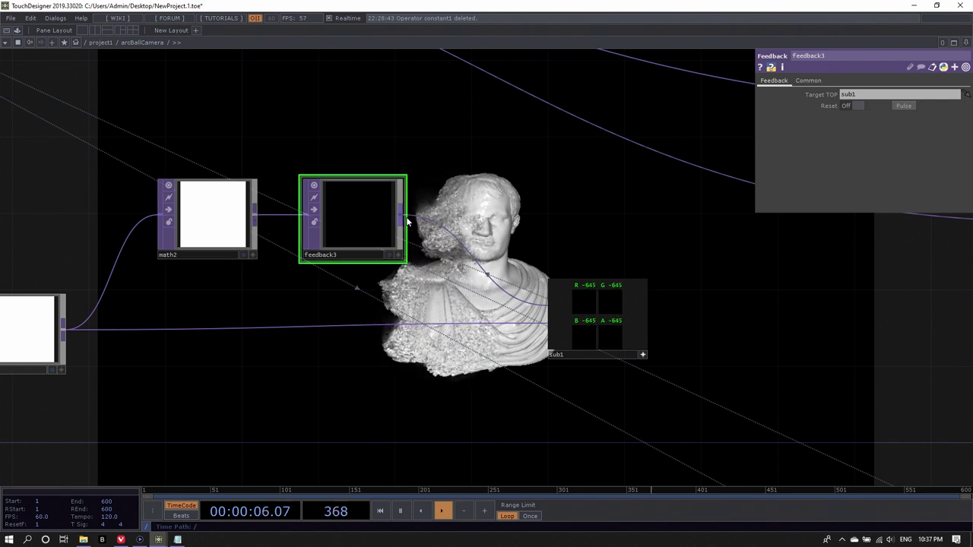
Step: Spread feedback3 and sub1 apart and insert a Matte TOP into the connection between them
{"action": "left_click_drag", "start_coordinate": [359, 227], "coordinate": [368, 173]}
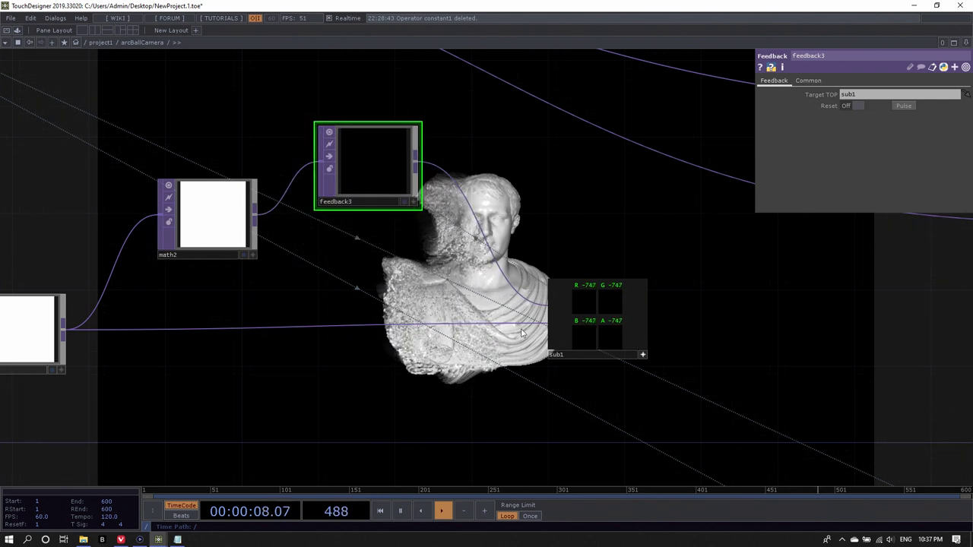
{"action": "left_click_drag", "start_coordinate": [569, 354], "coordinate": [653, 370]}
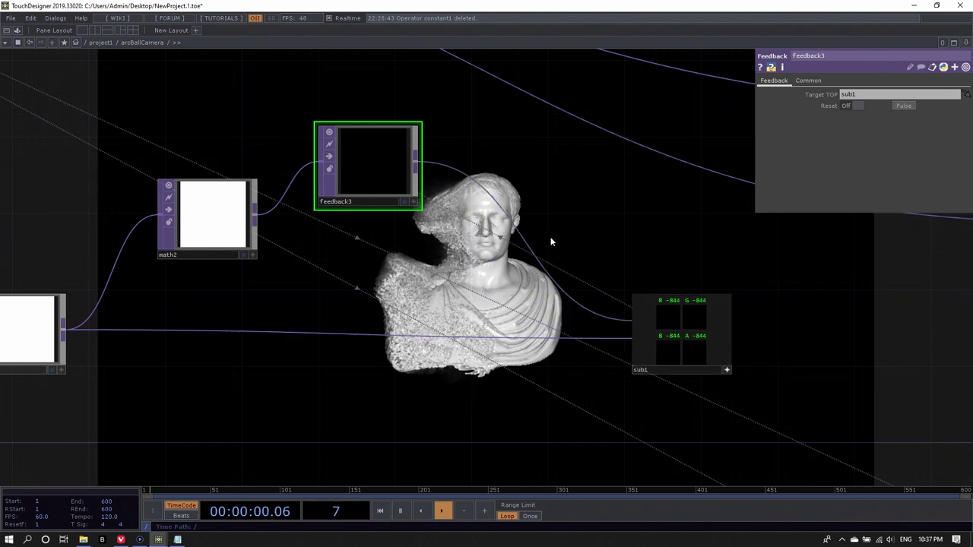
{"action": "right_click", "coordinate": [414, 162]}
{"action": "type", "text": "matte"}
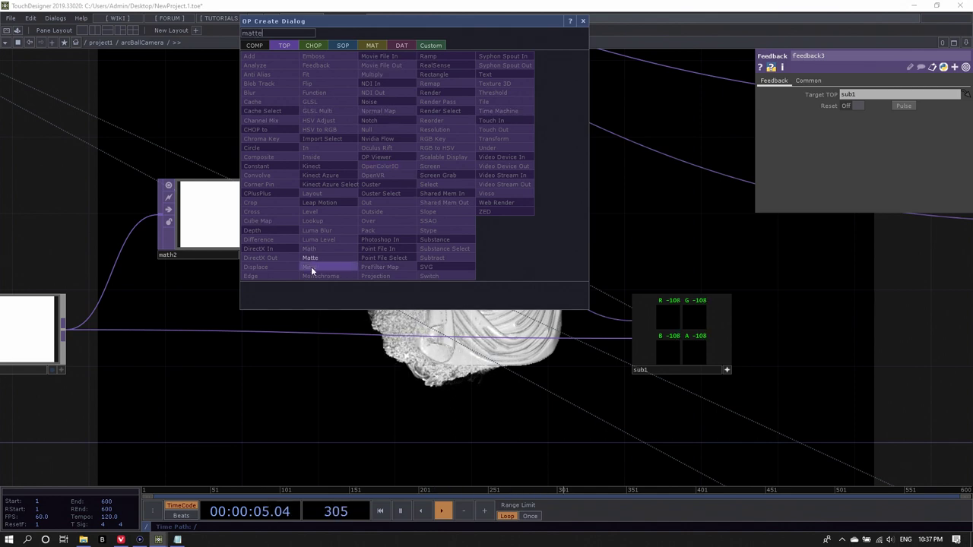
{"action": "left_click", "coordinate": [311, 267]}
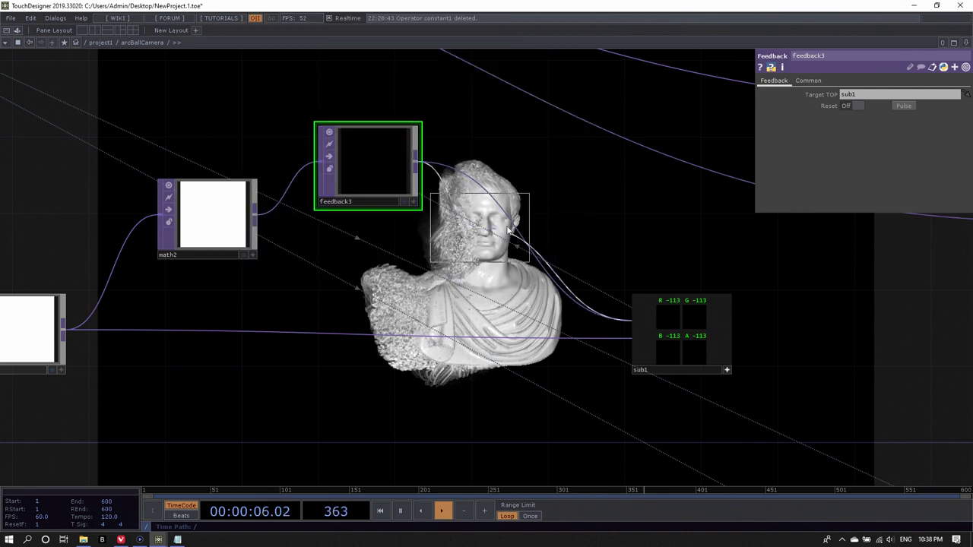
{"action": "left_click", "coordinate": [537, 221]}
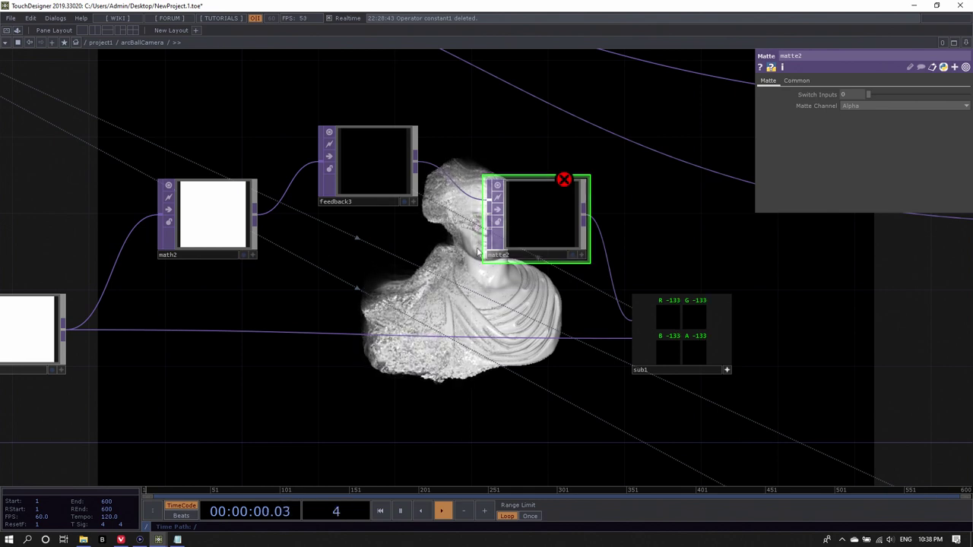
Step: Connect math2 to matte2's second input and shift matte2 and sub1 farther away from feedback3
{"action": "left_click_drag", "start_coordinate": [256, 221], "coordinate": [479, 221]}
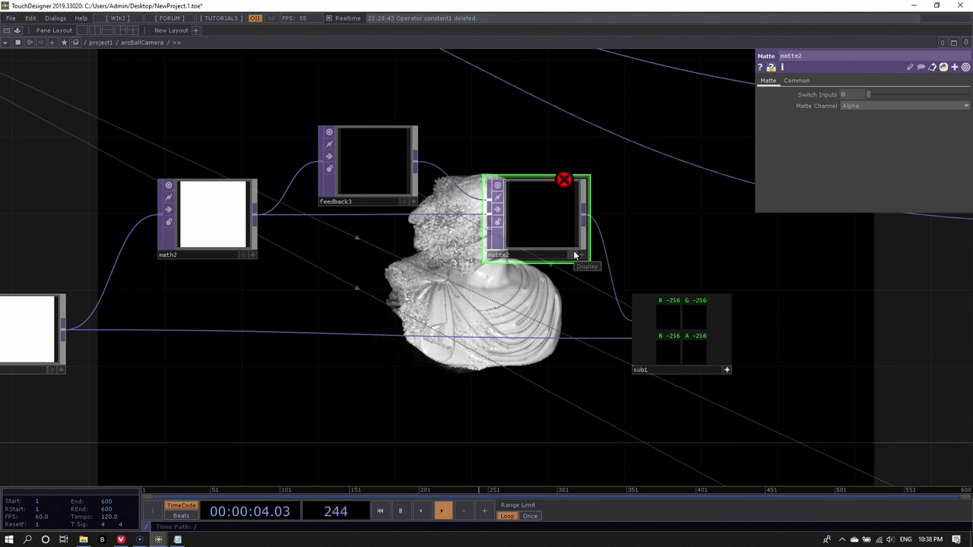
{"action": "left_click_drag", "start_coordinate": [609, 144], "coordinate": [754, 413]}
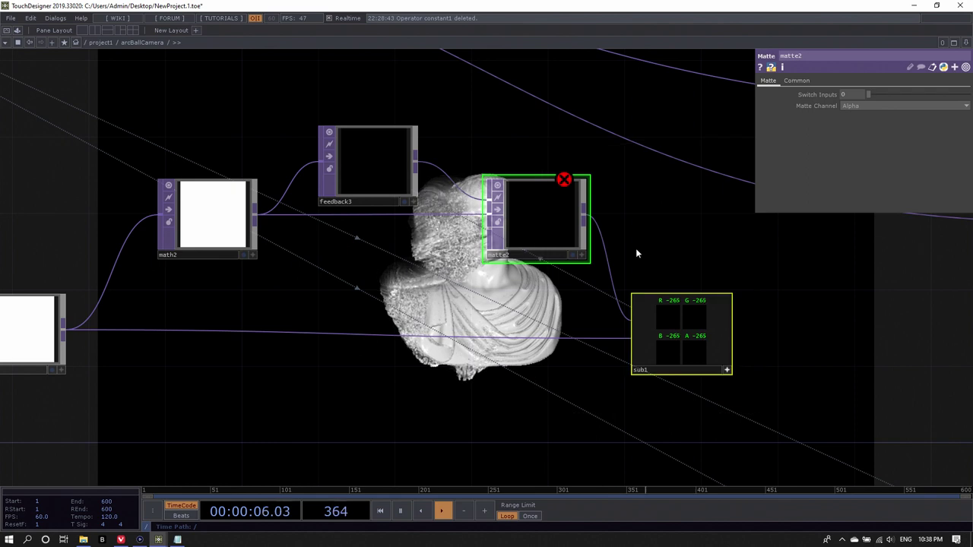
{"action": "left_click_drag", "start_coordinate": [531, 227], "coordinate": [677, 228]}
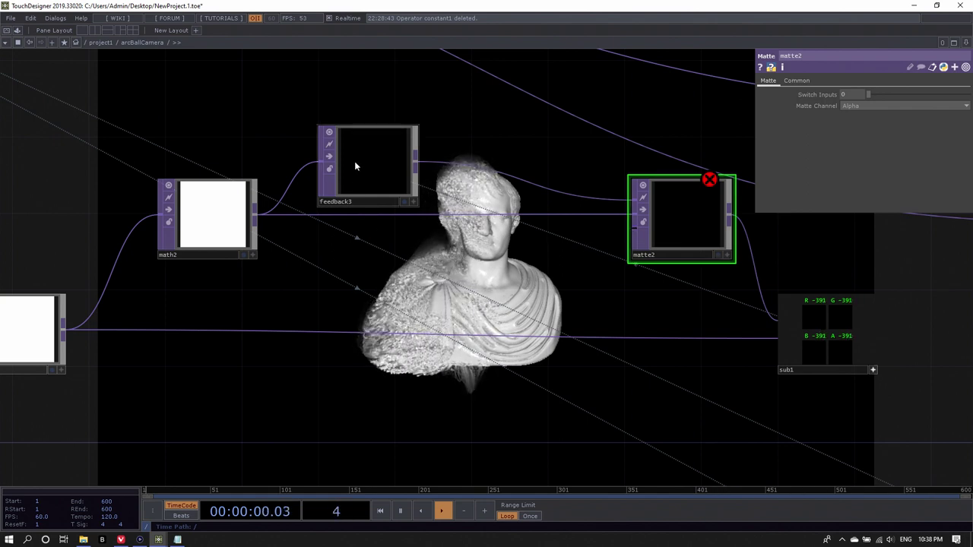
Step: Branch a Transform TOP off feedback3's output and place it between feedback3 and matte2
{"action": "right_click", "coordinate": [416, 162]}
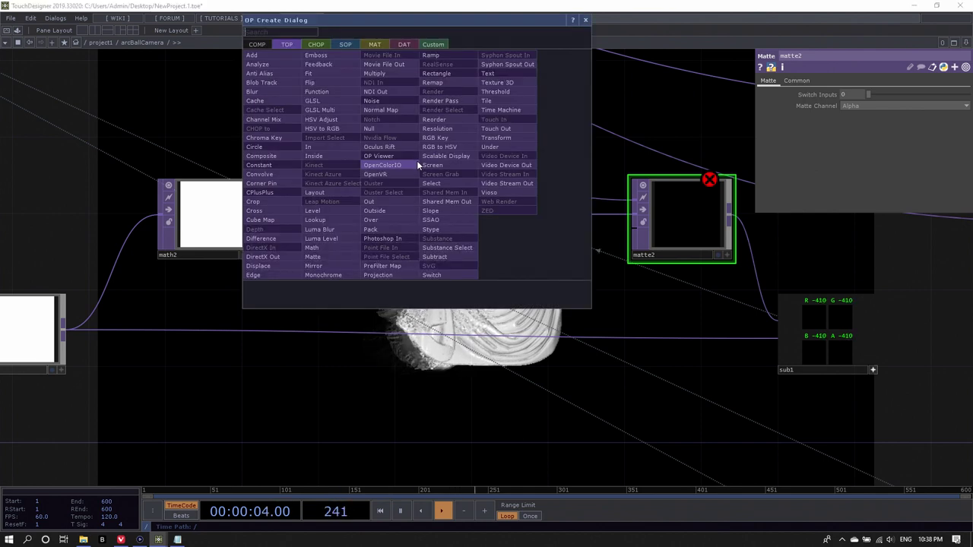
{"action": "type", "text": "tr"}
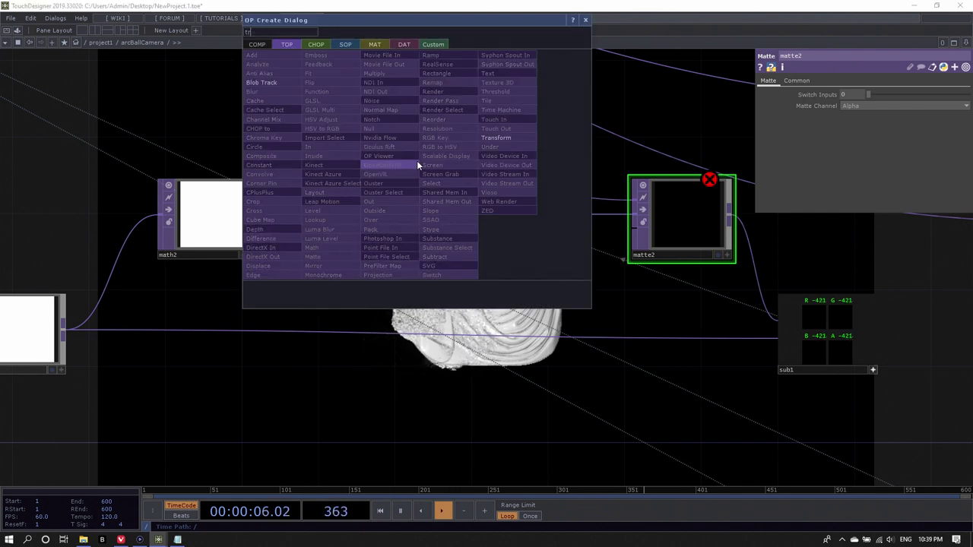
{"action": "left_click", "coordinate": [505, 135]}
{"action": "left_click", "coordinate": [482, 267]}
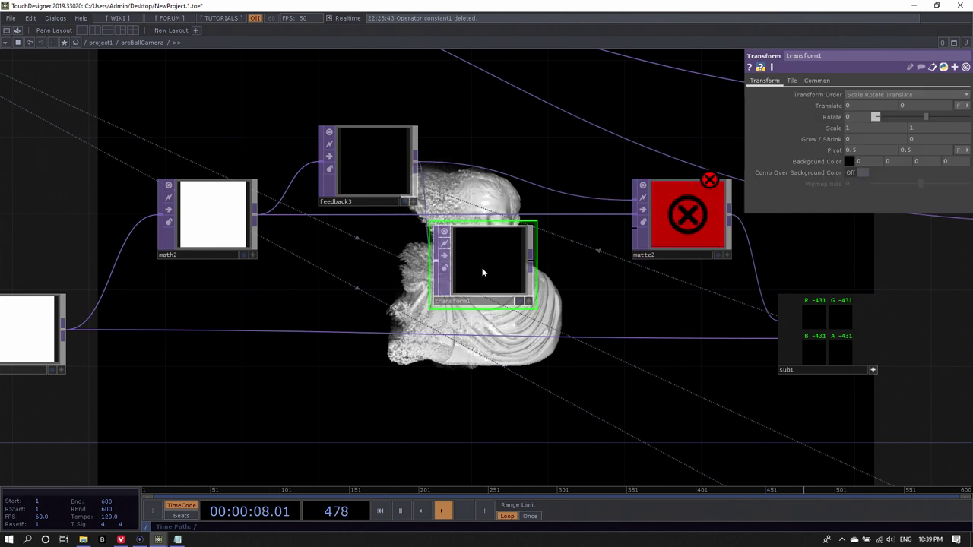
Step: Set transform1's pixel format to 8-bit fixed (RGBA) and connect it to matte2's third input
{"action": "left_click", "coordinate": [818, 81]}
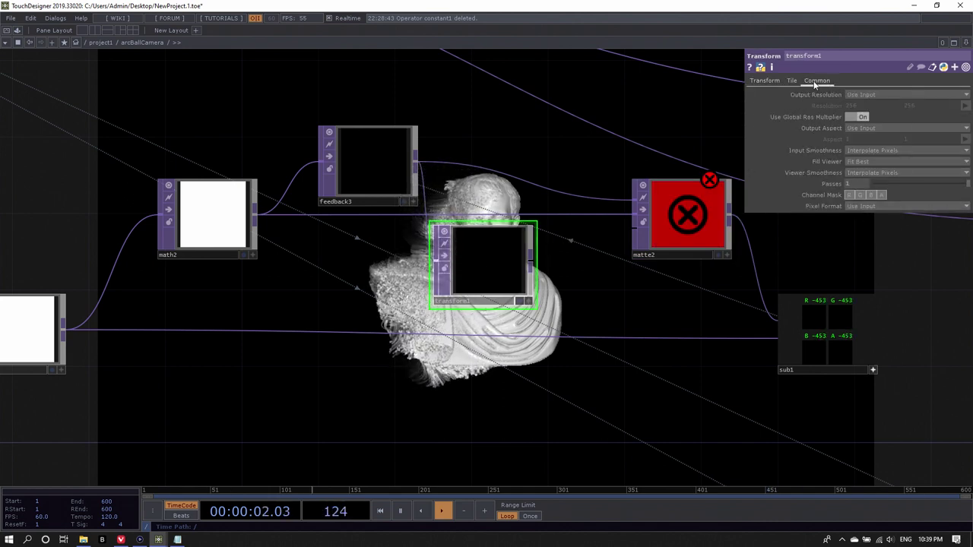
{"action": "left_click", "coordinate": [875, 206]}
{"action": "left_click", "coordinate": [872, 224]}
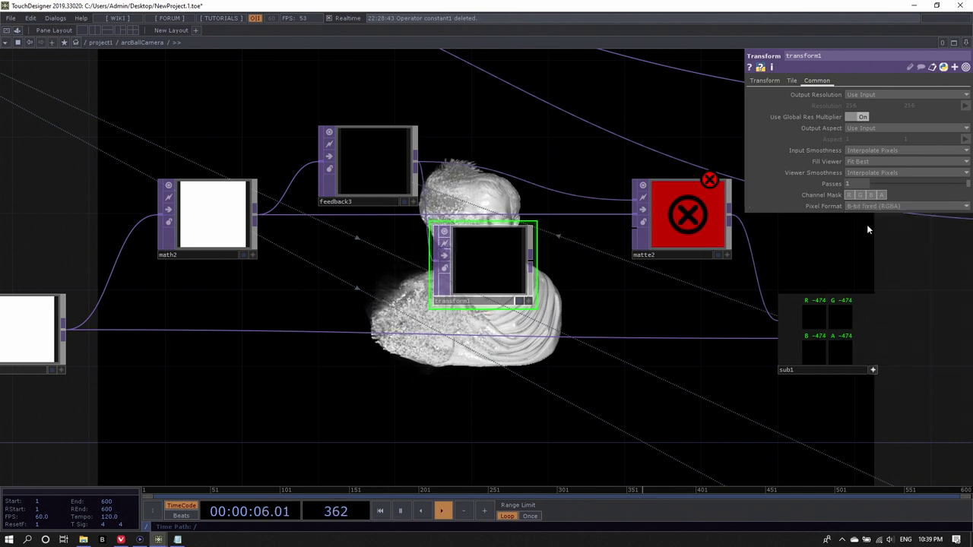
{"action": "left_click", "coordinate": [640, 238]}
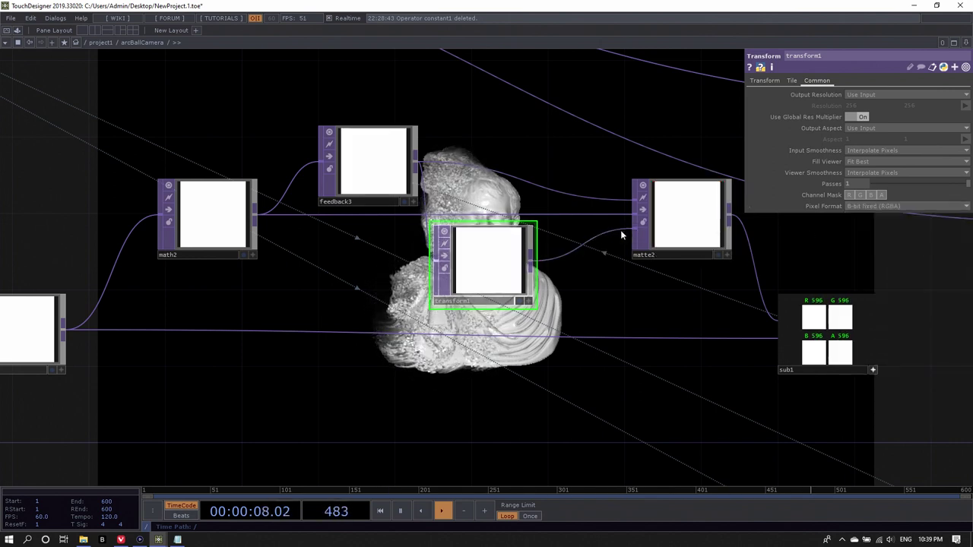
Step: Examine sub1's channel values as they loop, and the ramp1 connection into matte1
{"action": "left_click_drag", "start_coordinate": [648, 283], "coordinate": [507, 265]}
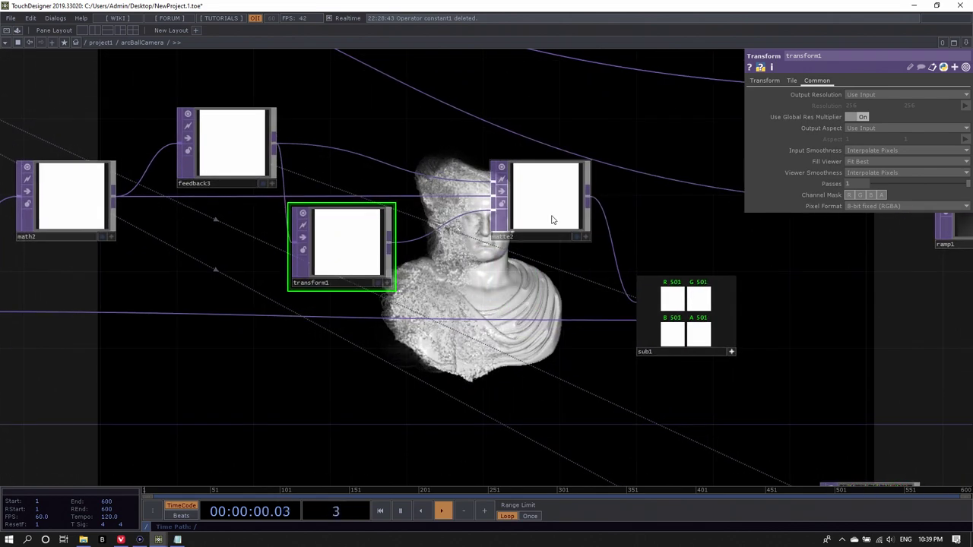
{"action": "scroll", "coordinate": [753, 312], "scroll_direction": "up", "scroll_amount": 4}
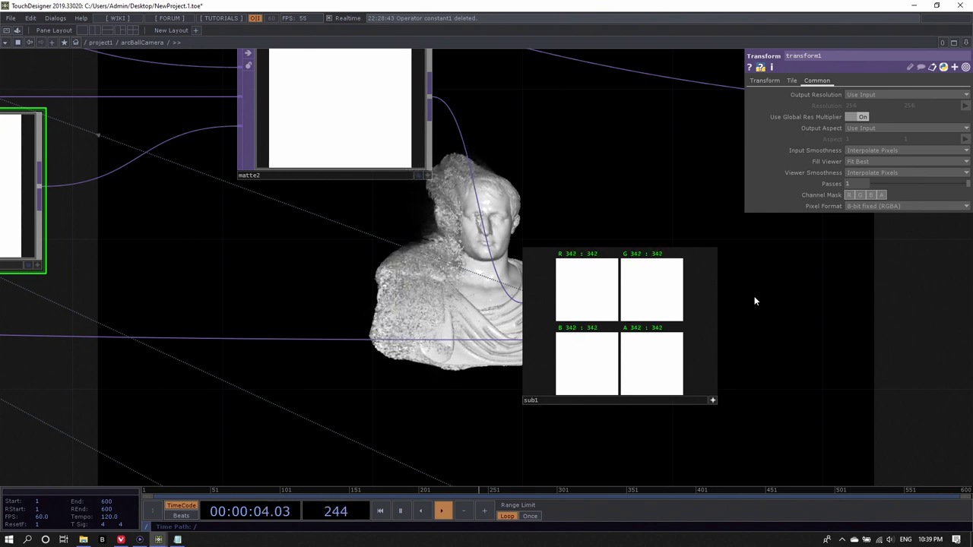
{"action": "scroll", "coordinate": [351, 393], "scroll_direction": "down", "scroll_amount": 5}
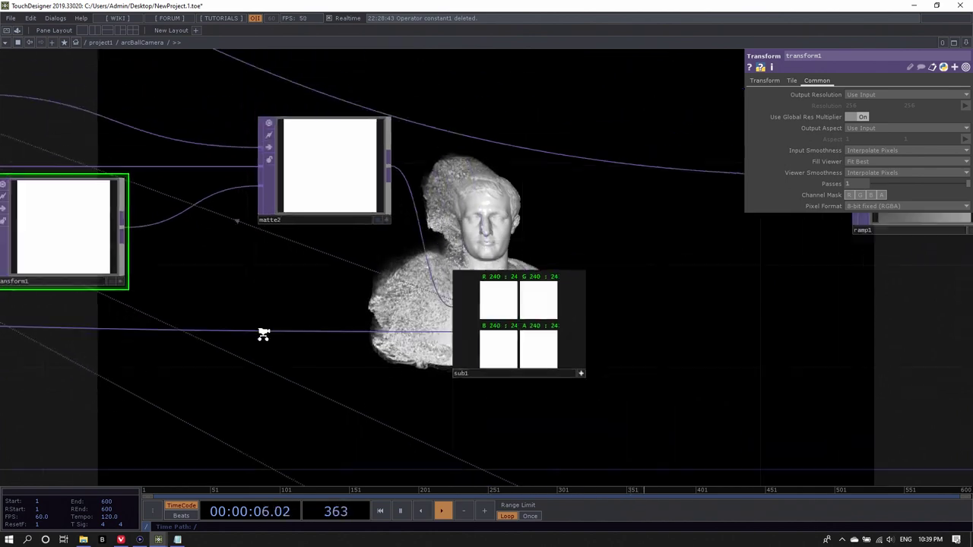
{"action": "scroll", "coordinate": [439, 338], "scroll_direction": "up", "scroll_amount": 6}
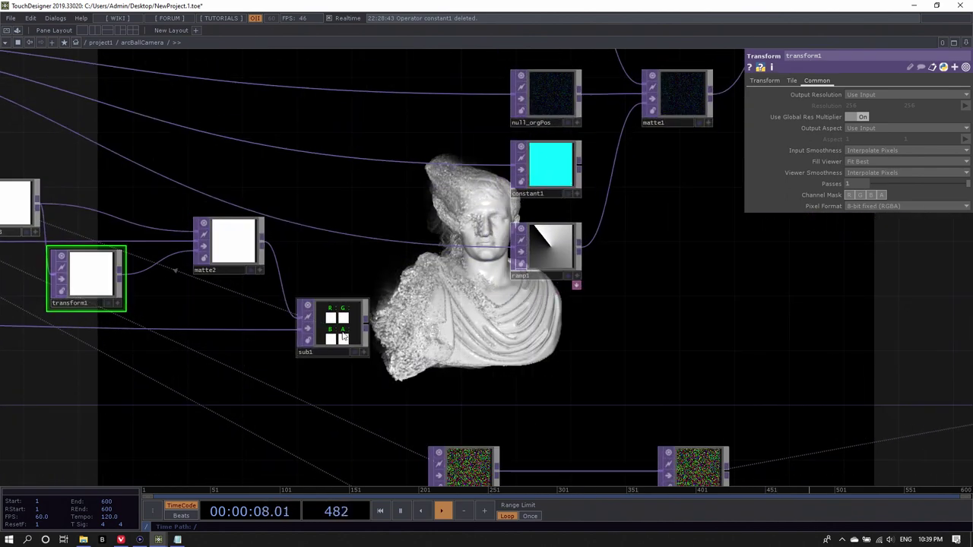
{"action": "scroll", "coordinate": [283, 346], "scroll_direction": "down", "scroll_amount": 3}
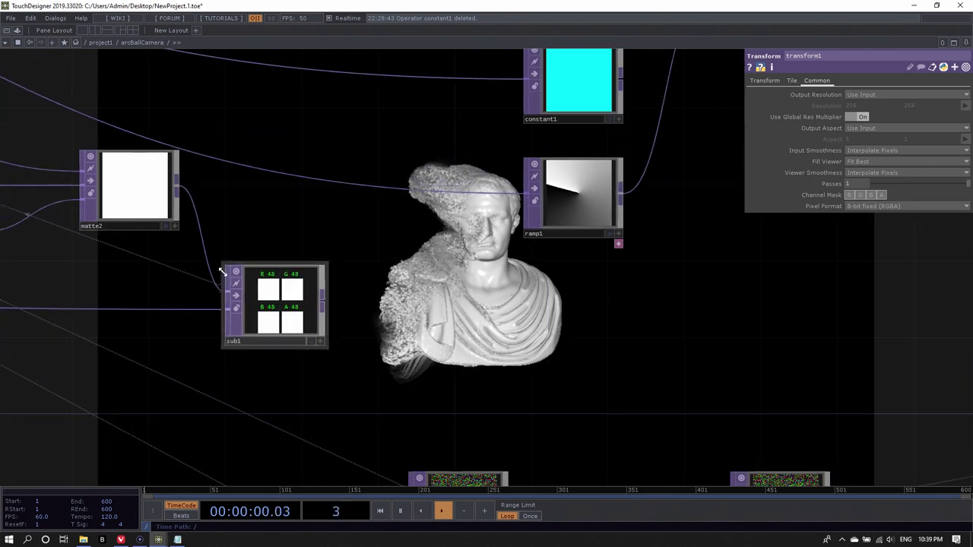
{"action": "scroll", "coordinate": [440, 285], "scroll_direction": "down", "scroll_amount": 3}
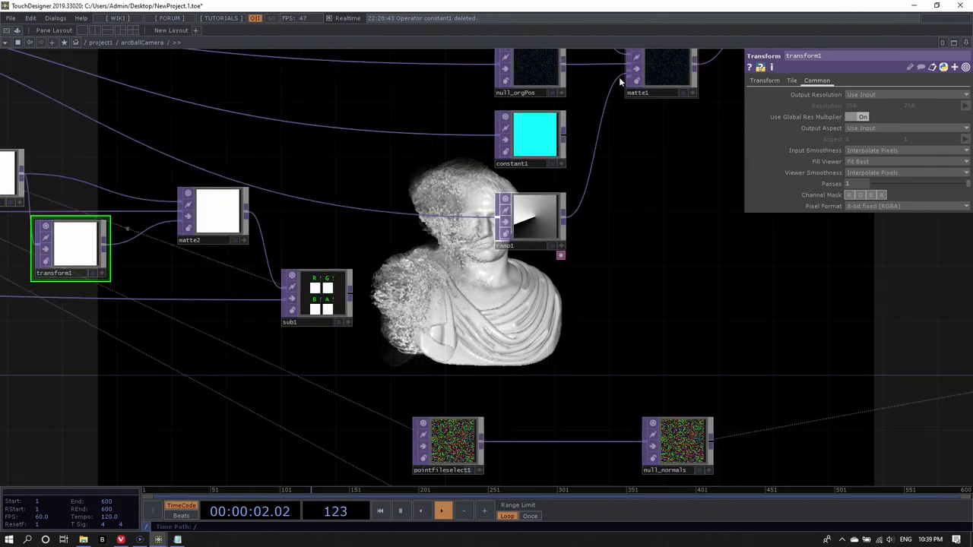
{"action": "scroll", "coordinate": [629, 75], "scroll_direction": "down", "scroll_amount": 3}
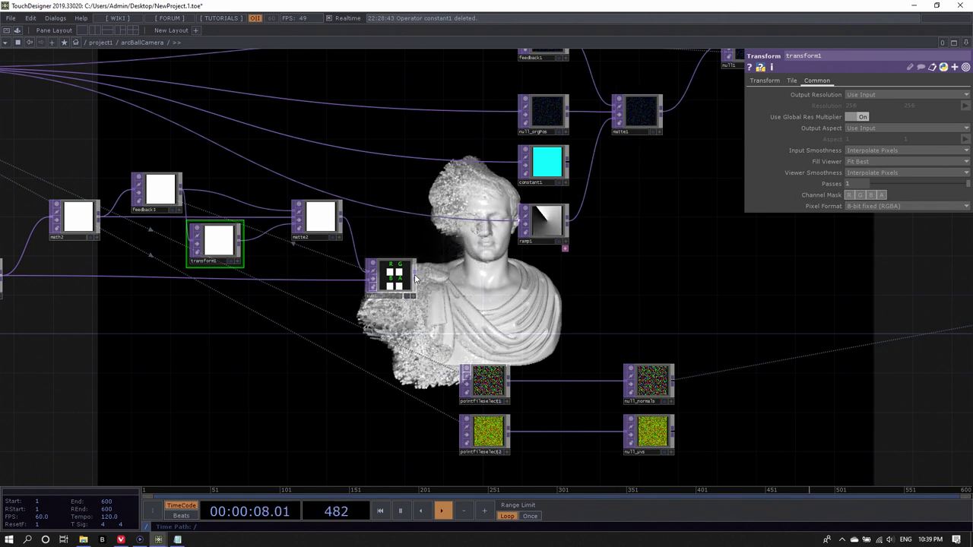
Step: Add a Transform TOP to sub1's output, just below ramp1, with its pixel format set to 8-bit fixed (RGBA)
{"action": "key", "text": "Tab"}
{"action": "type", "text": "tr"}
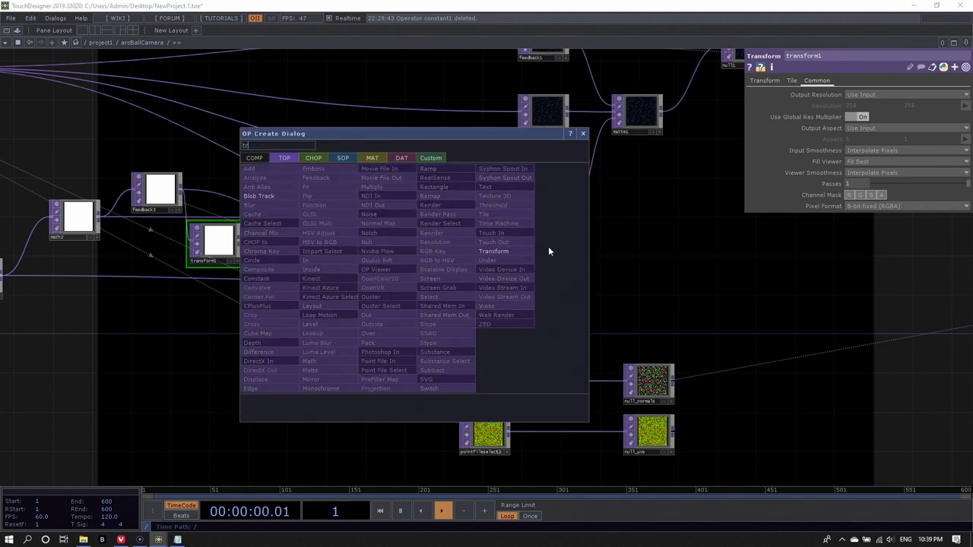
{"action": "left_click", "coordinate": [517, 251]}
{"action": "left_click", "coordinate": [545, 279]}
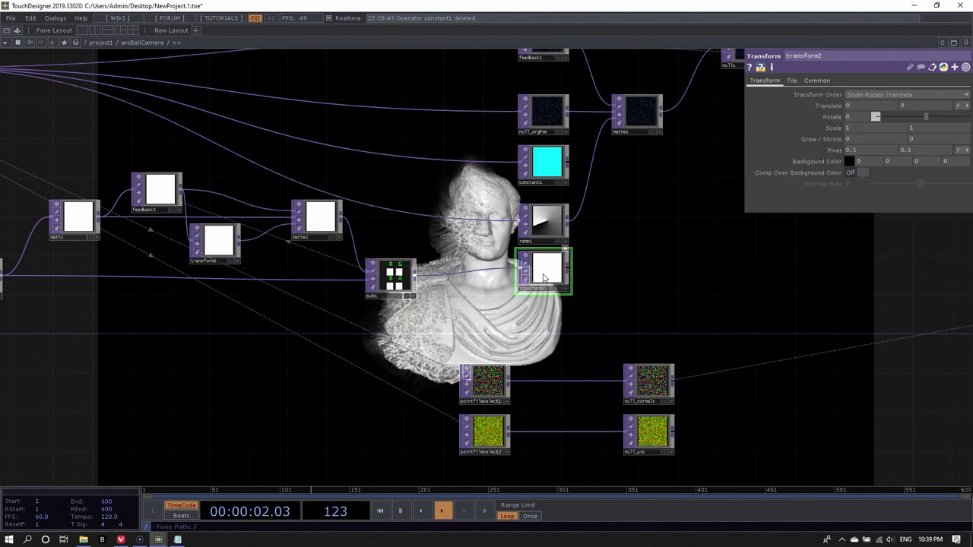
{"action": "left_click", "coordinate": [817, 81]}
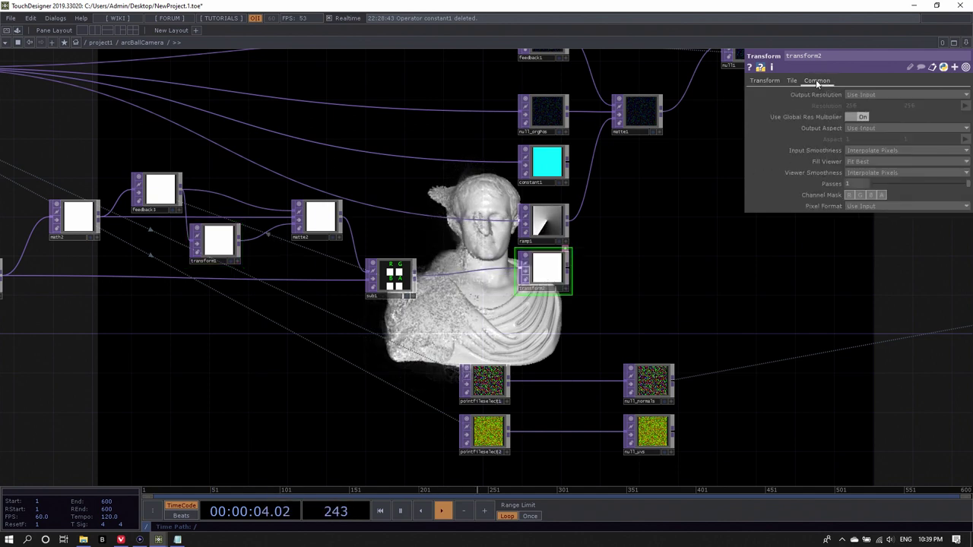
{"action": "left_click", "coordinate": [877, 206]}
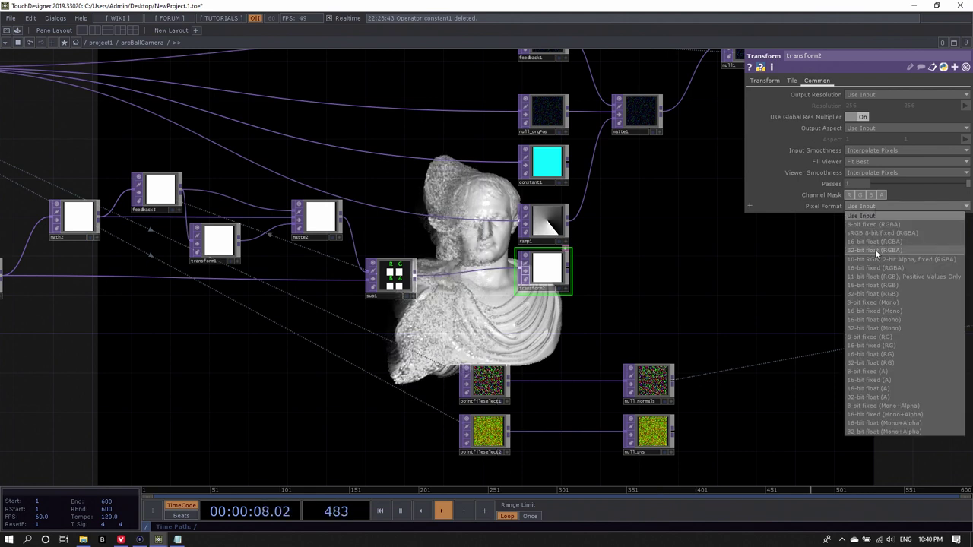
{"action": "left_click", "coordinate": [868, 225]}
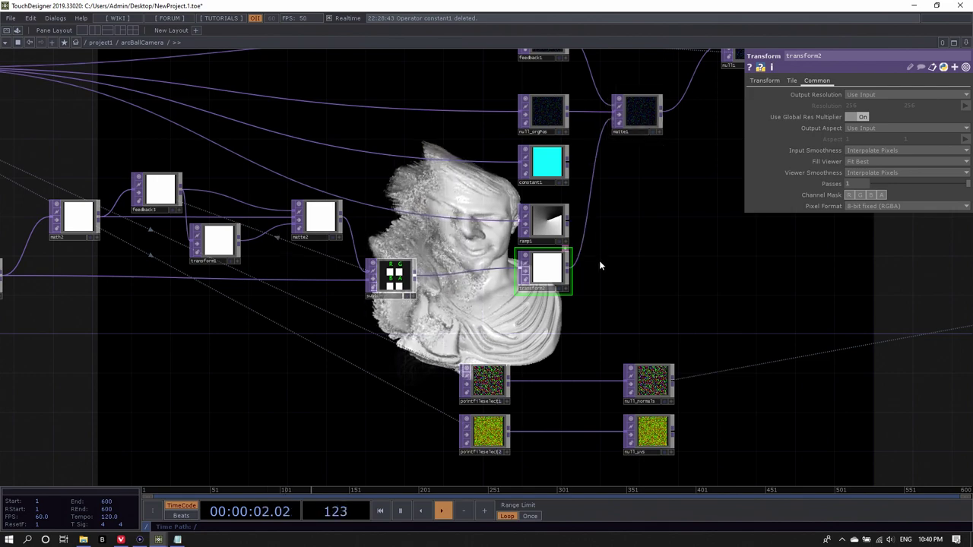
Step: Connect transform2 to matte1's third input in place of ramp1 and delete ramp1
{"action": "right_click", "coordinate": [549, 178]}
{"action": "left_click", "coordinate": [571, 322]}
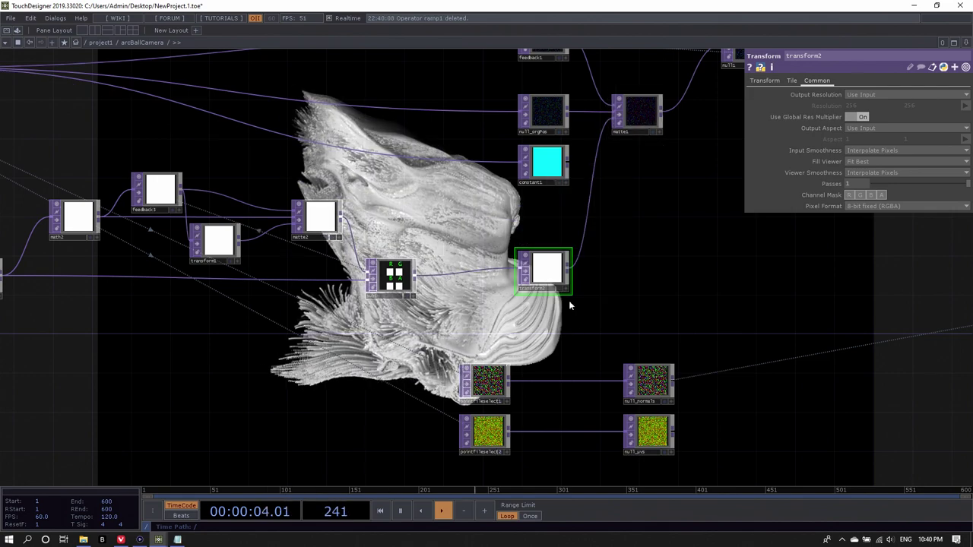
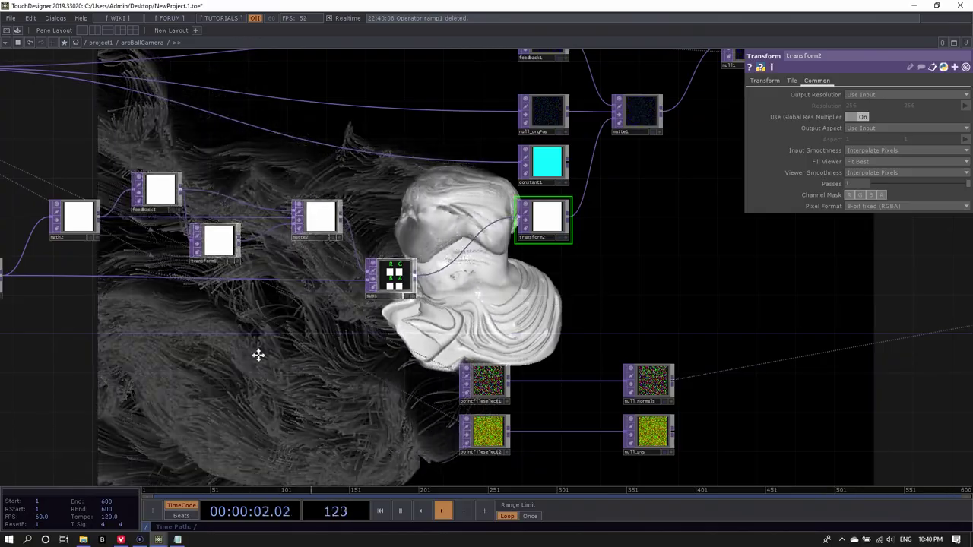
Step: Move pointfilein1, normalize, constant2 and math2 together farther away from feedback3 to make room in the chain
{"action": "left_click_drag", "start_coordinate": [256, 352], "coordinate": [508, 330]}
{"action": "left_click_drag", "start_coordinate": [335, 332], "coordinate": [371, 357]}
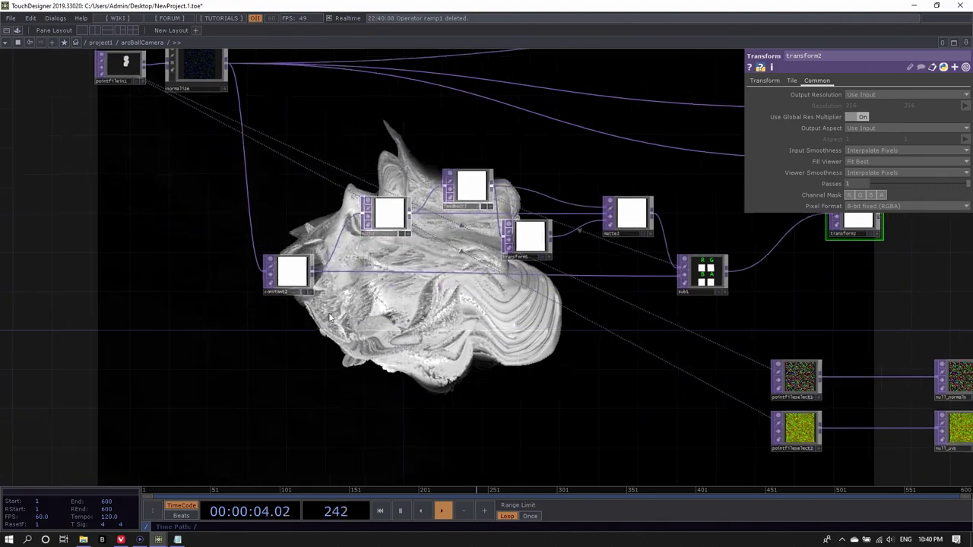
{"action": "left_click_drag", "start_coordinate": [233, 199], "coordinate": [276, 275]}
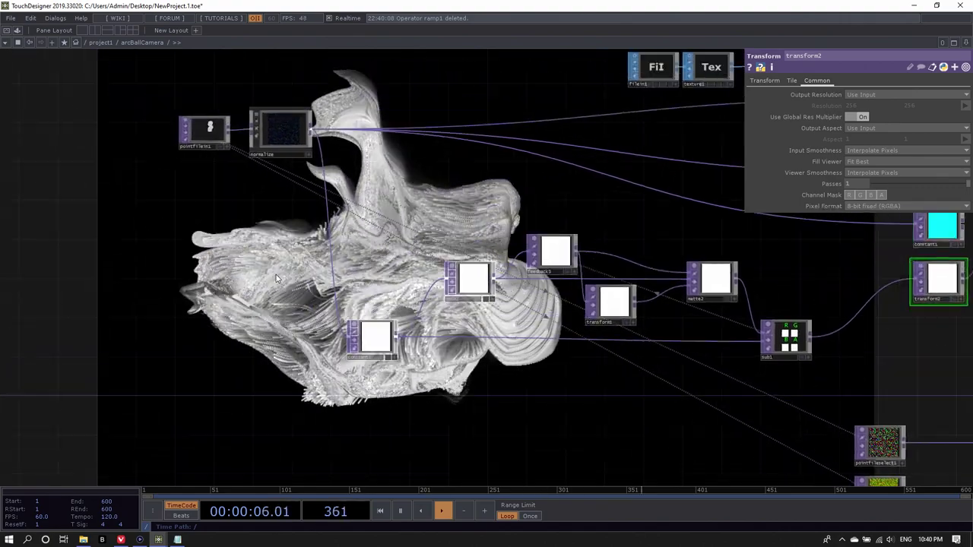
{"action": "scroll", "coordinate": [276, 274], "scroll_direction": "down", "scroll_amount": 3}
{"action": "right_click_drag", "start_coordinate": [179, 115], "coordinate": [414, 356]}
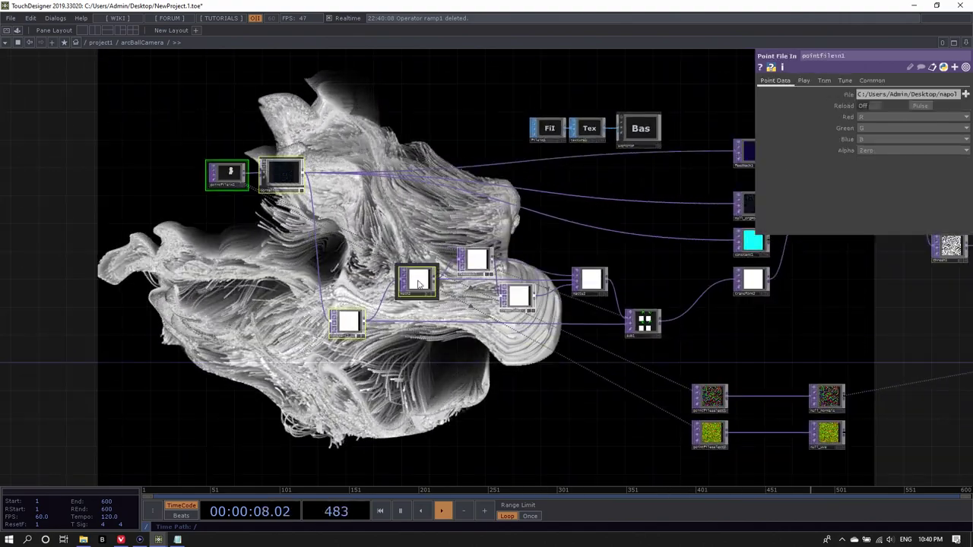
{"action": "key", "text": "ctrl+c"}
{"action": "key", "text": "ctrl+v"}
{"action": "key", "text": "Delete"}
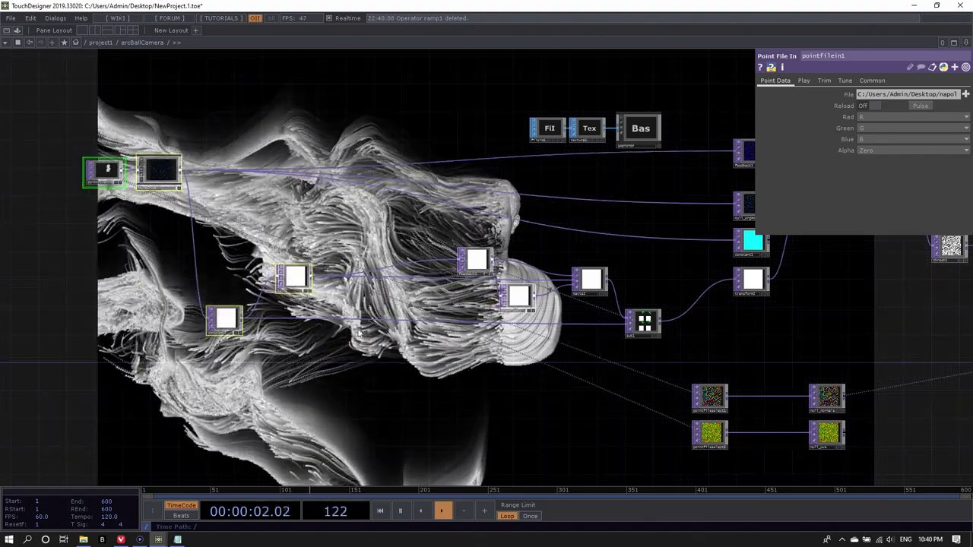
Step: Insert a Noise TOP after math2 so that it feeds feedback3 and matte2
{"action": "scroll", "coordinate": [305, 286], "scroll_direction": "up", "scroll_amount": 5}
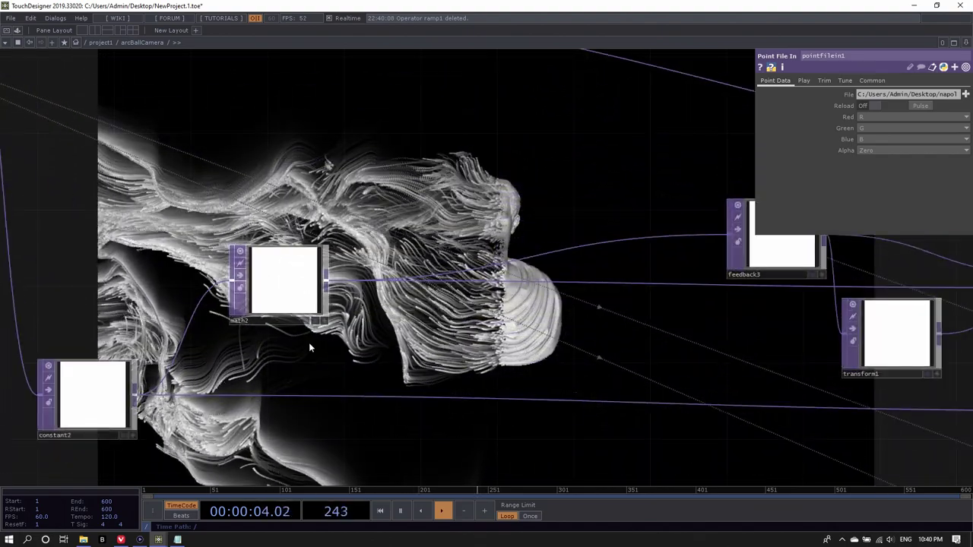
{"action": "left_click", "coordinate": [293, 289]}
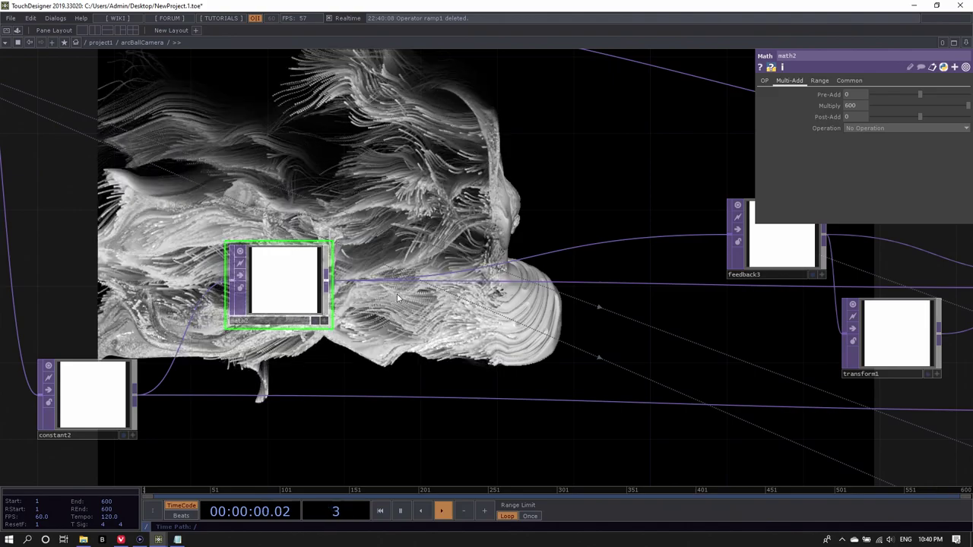
{"action": "left_click_drag", "start_coordinate": [440, 197], "coordinate": [438, 204]}
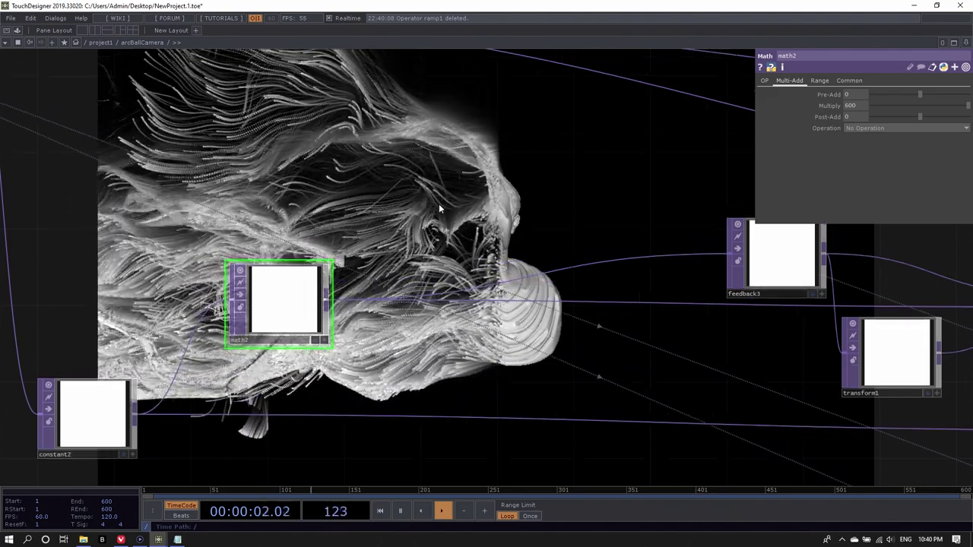
{"action": "right_click", "coordinate": [330, 304]}
{"action": "type", "text": "noi"}
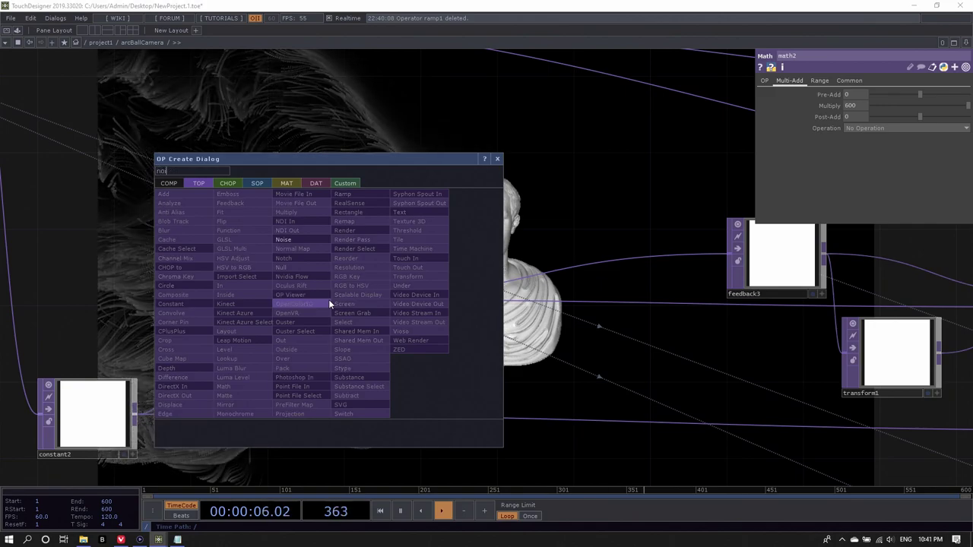
{"action": "left_click", "coordinate": [304, 239]}
{"action": "left_click", "coordinate": [424, 305]}
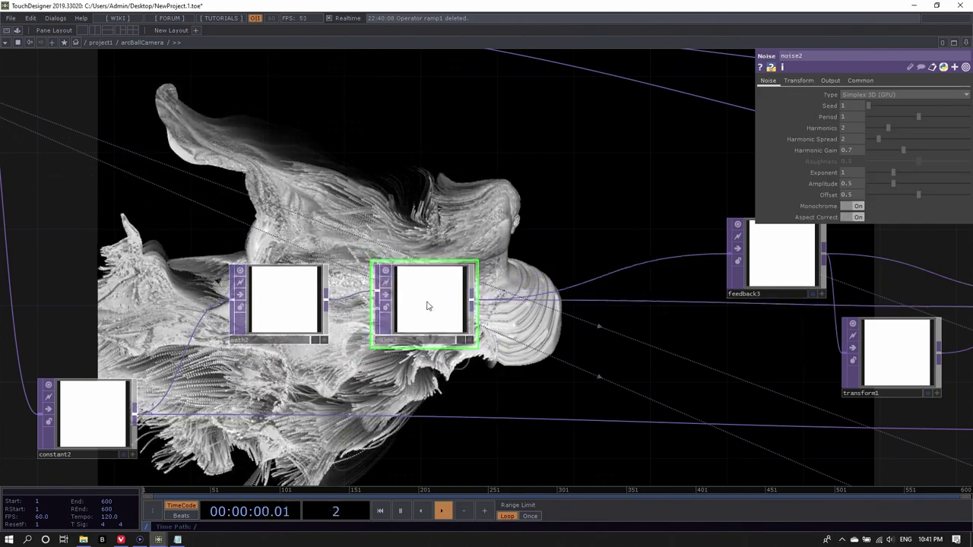
Step: Set noise2's pixel format to Use Input
{"action": "left_click", "coordinate": [860, 81]}
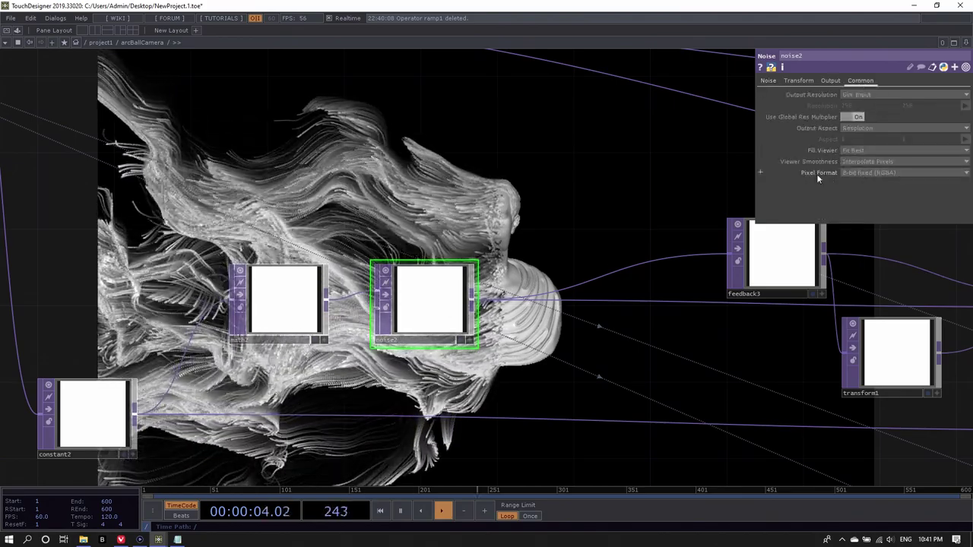
{"action": "left_click", "coordinate": [857, 171]}
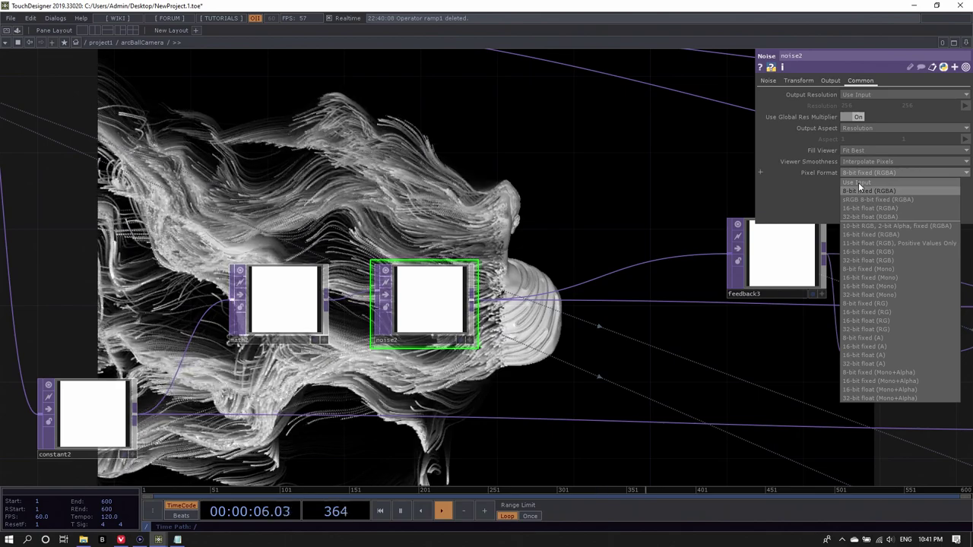
{"action": "left_click", "coordinate": [858, 183]}
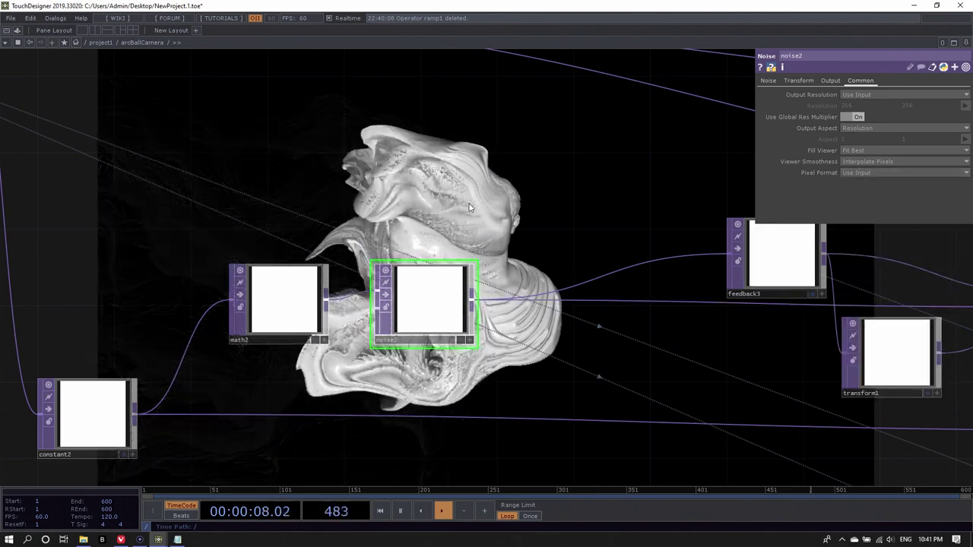
Step: Set noise2's offset to 0
{"action": "left_click_drag", "start_coordinate": [530, 324], "coordinate": [446, 326]}
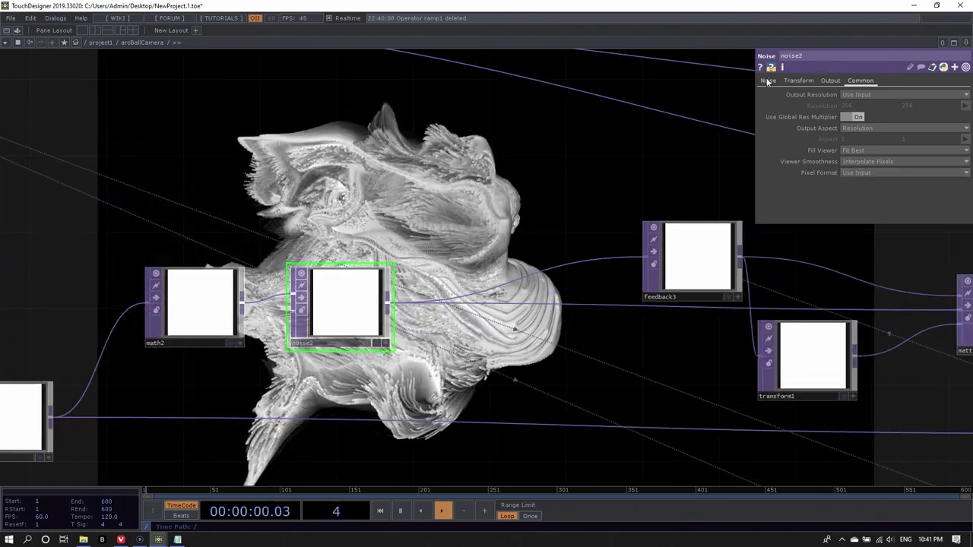
{"action": "left_click", "coordinate": [768, 80]}
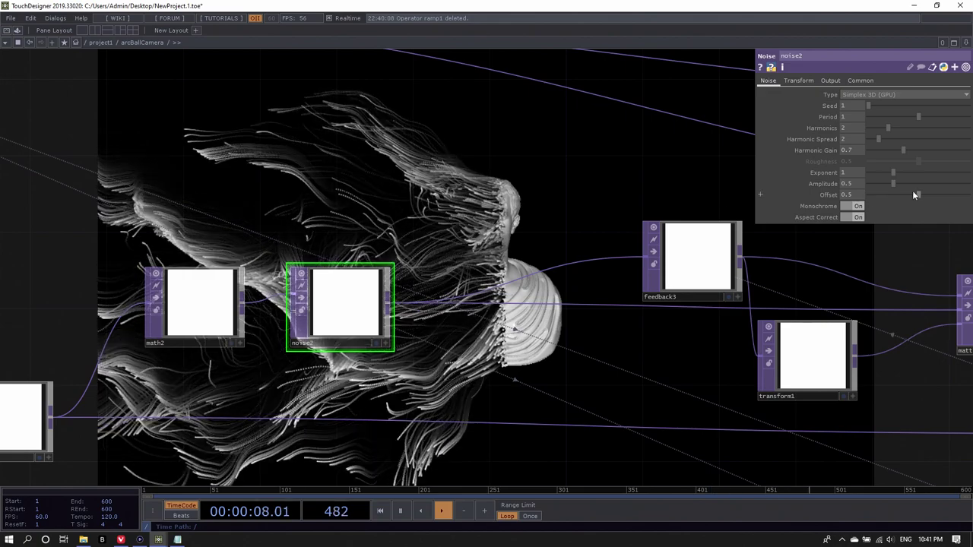
{"action": "left_click_drag", "start_coordinate": [919, 195], "coordinate": [830, 198]}
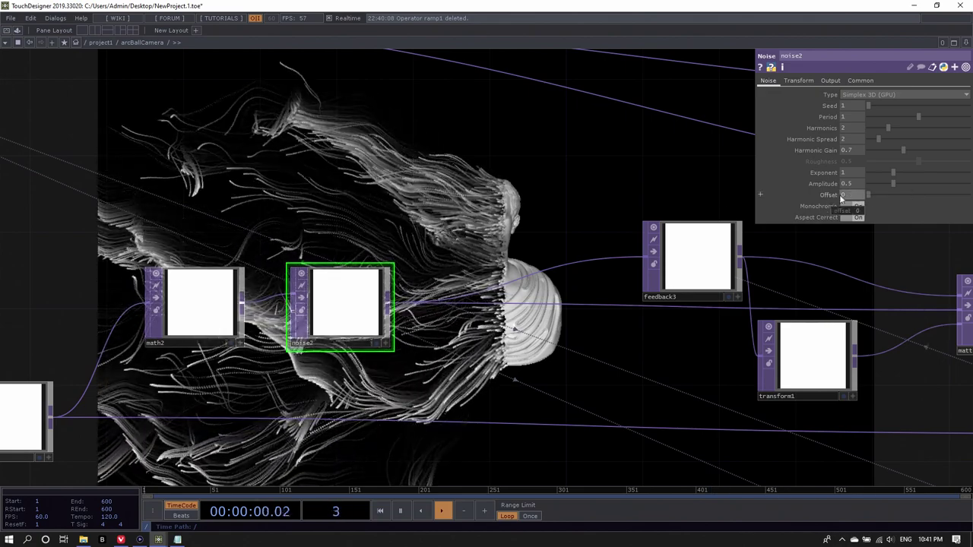
Step: Set noise2's amplitude to 100
{"action": "left_click", "coordinate": [857, 184]}
{"action": "type", "text": "1"}
{"action": "key", "text": "Return"}
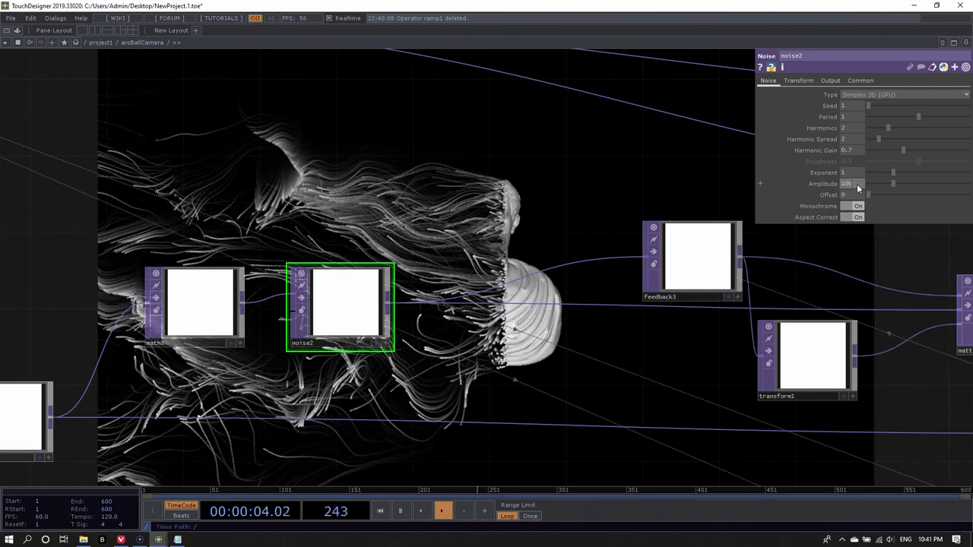
{"action": "left_click", "coordinate": [857, 183]}
{"action": "type", "text": "100"}
{"action": "key", "text": "Return"}
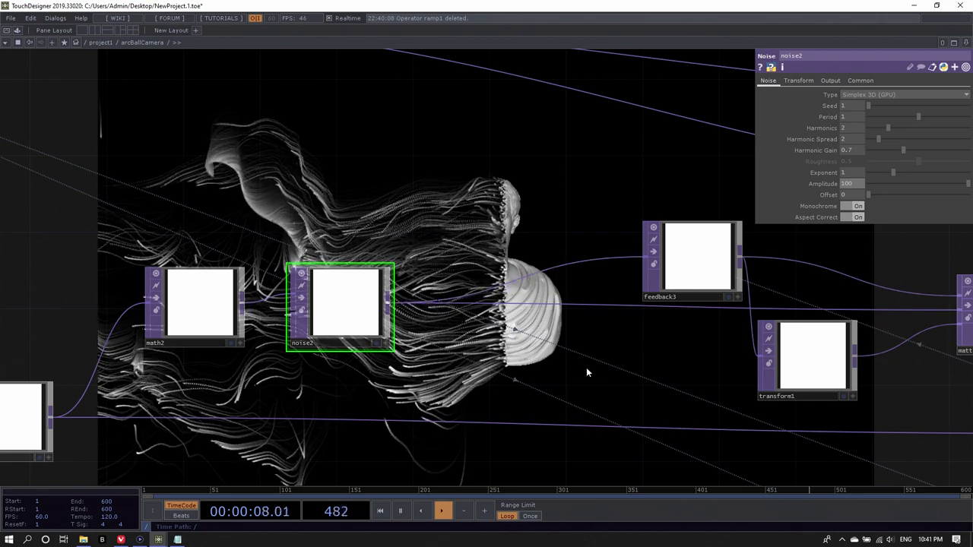
Step: Inspect the channel value ranges in sub1's viewer and feedback3's target and reset settings
{"action": "scroll", "coordinate": [587, 367], "scroll_direction": "right", "scroll_amount": 5}
{"action": "left_click_drag", "start_coordinate": [748, 378], "coordinate": [608, 374]}
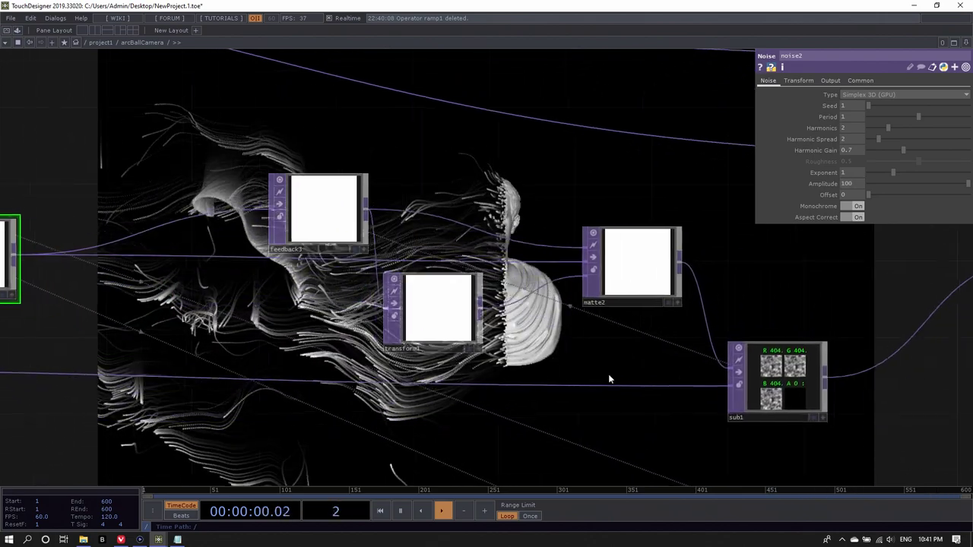
{"action": "scroll", "coordinate": [795, 391], "scroll_direction": "up", "scroll_amount": 5}
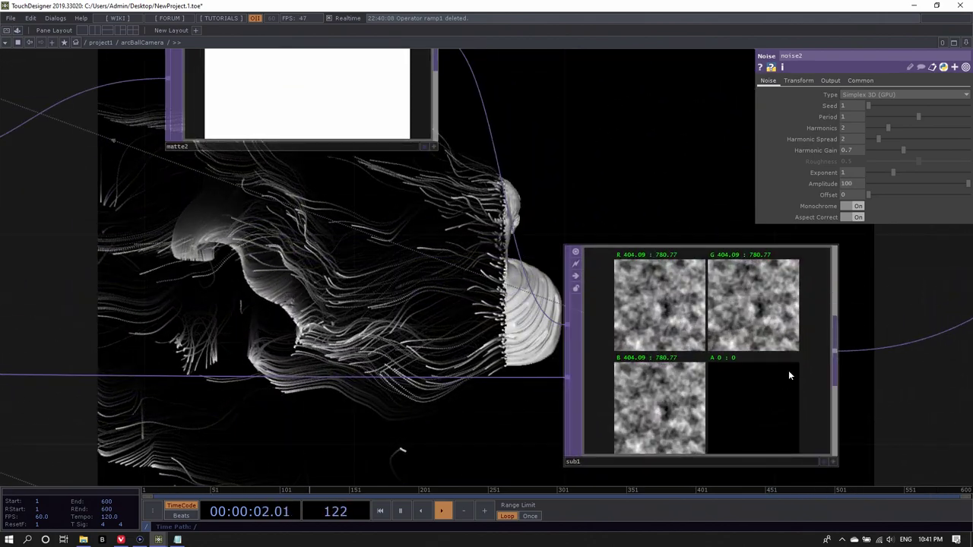
{"action": "scroll", "coordinate": [722, 376], "scroll_direction": "down", "scroll_amount": 5}
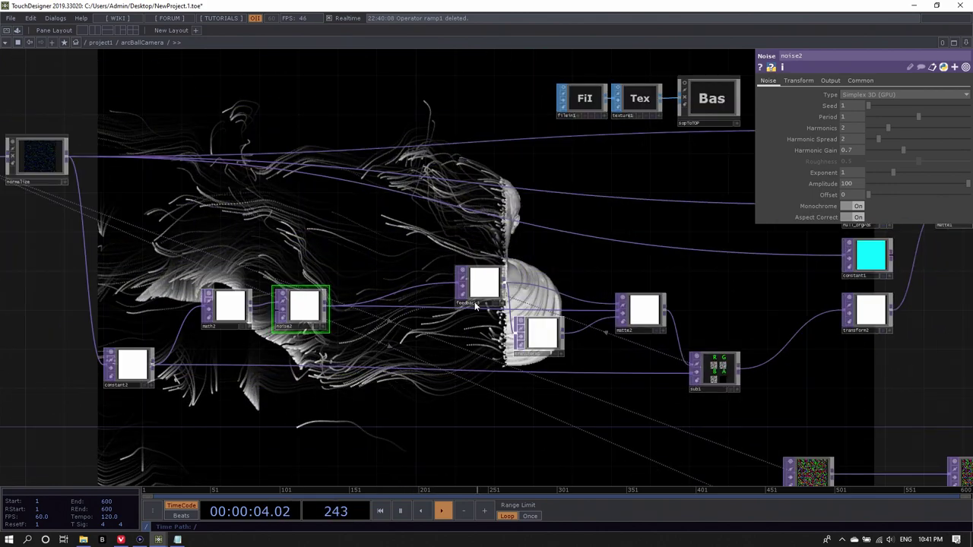
{"action": "left_click", "coordinate": [480, 294]}
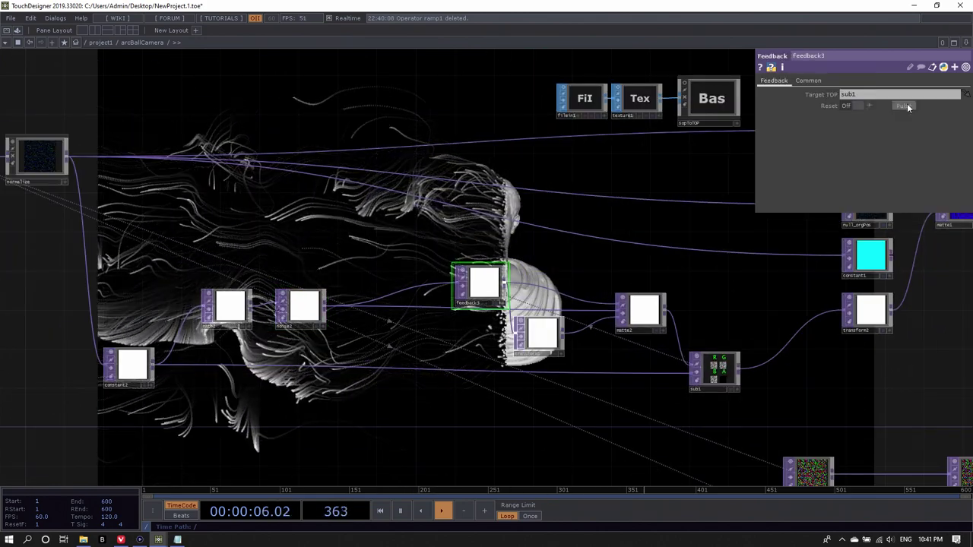
{"action": "scroll", "coordinate": [749, 387], "scroll_direction": "up", "scroll_amount": 5}
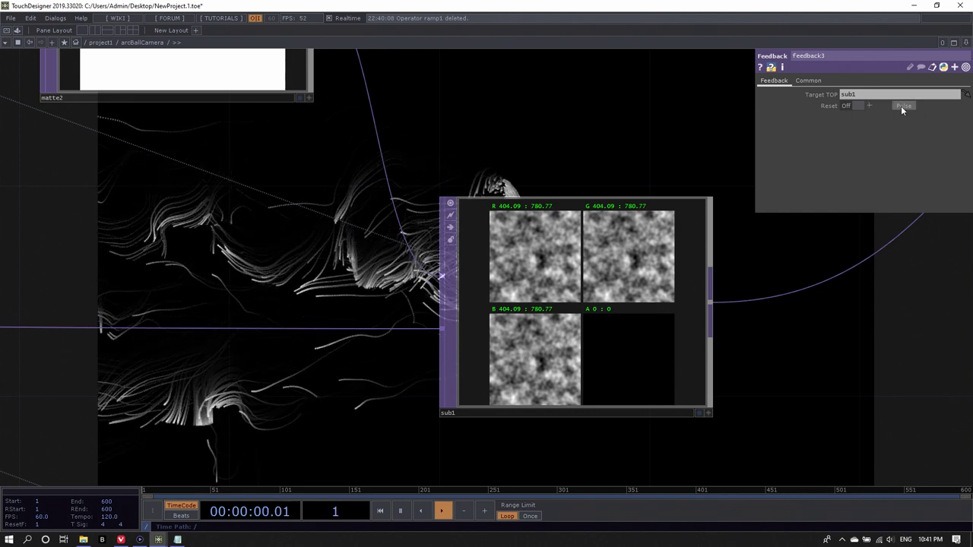
{"action": "scroll", "coordinate": [830, 325], "scroll_direction": "down", "scroll_amount": 4}
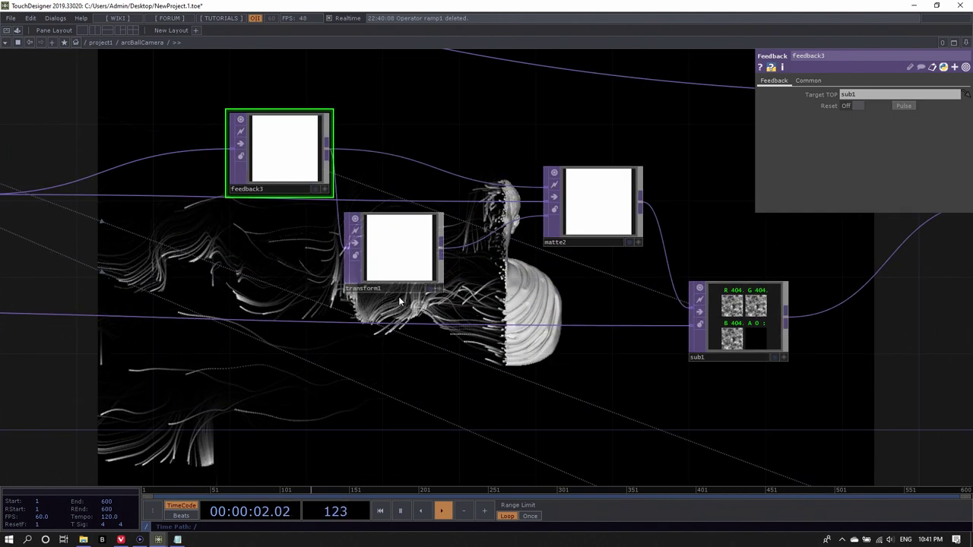
Step: Check feedback3's node information for size and pixel format, and re-examine sub1's RGBA channels up close
{"action": "left_click_drag", "start_coordinate": [292, 296], "coordinate": [501, 280]}
{"action": "left_click_drag", "start_coordinate": [492, 179], "coordinate": [460, 155]}
{"action": "middle_click_drag", "start_coordinate": [476, 269], "coordinate": [390, 269]}
{"action": "middle_click_drag", "start_coordinate": [704, 312], "coordinate": [743, 306]}
{"action": "scroll", "coordinate": [743, 306], "scroll_direction": "down", "scroll_amount": 2}
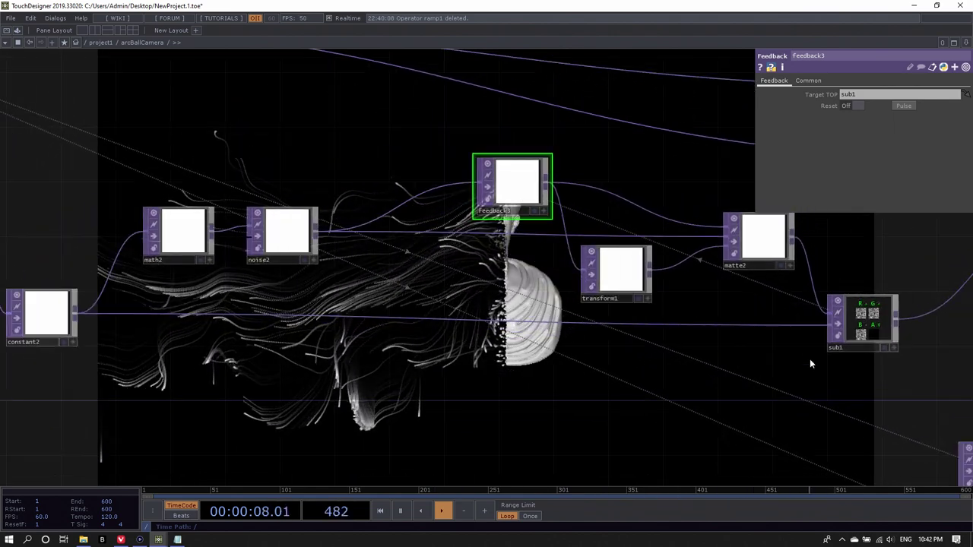
{"action": "middle_click", "coordinate": [506, 190]}
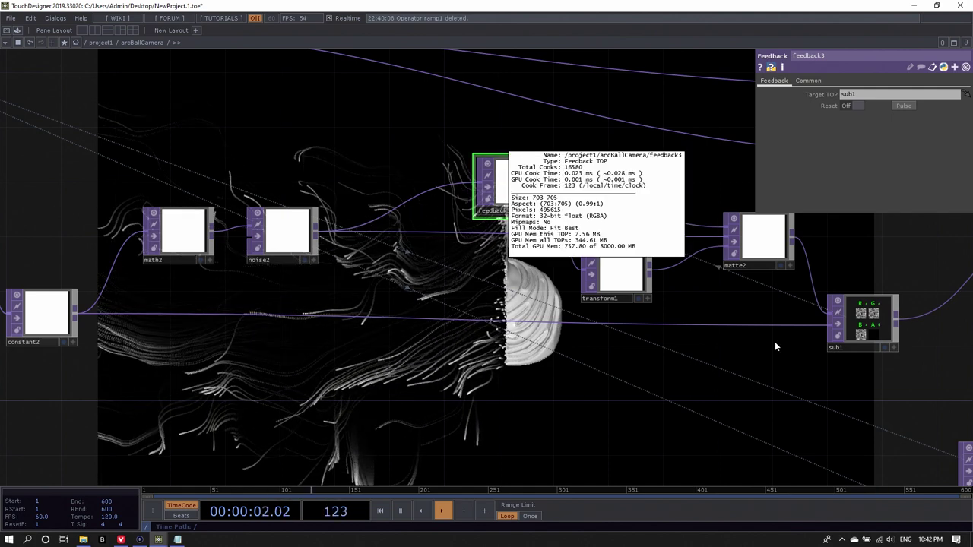
{"action": "scroll", "coordinate": [783, 360], "scroll_direction": "up", "scroll_amount": 15}
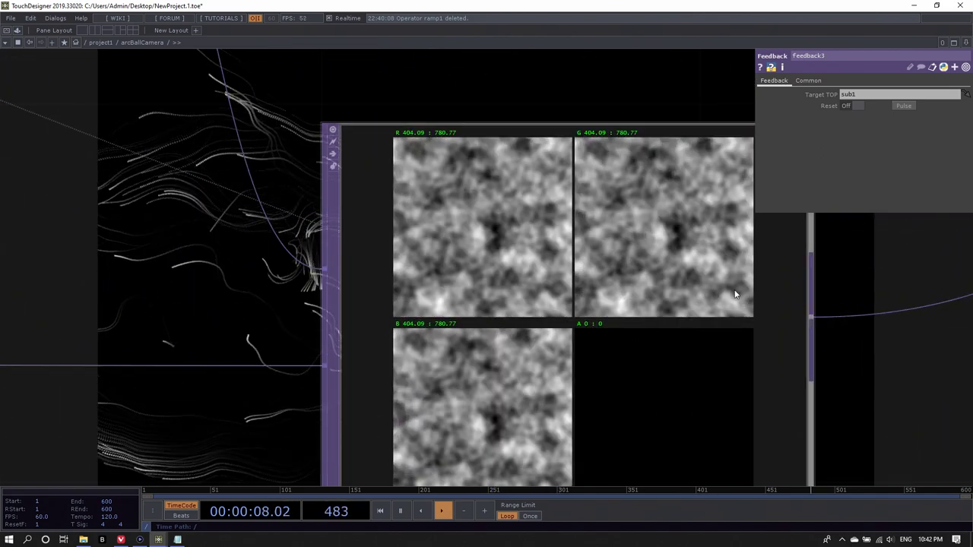
{"action": "scroll", "coordinate": [749, 285], "scroll_direction": "down", "scroll_amount": 10}
{"action": "left_click_drag", "start_coordinate": [445, 325], "coordinate": [466, 325]}
Step: Bypass and re-enable noise2 to compare sub1's values with and without noise, reviewing noise2's transform and output parameters
{"action": "left_click", "coordinate": [516, 241]}
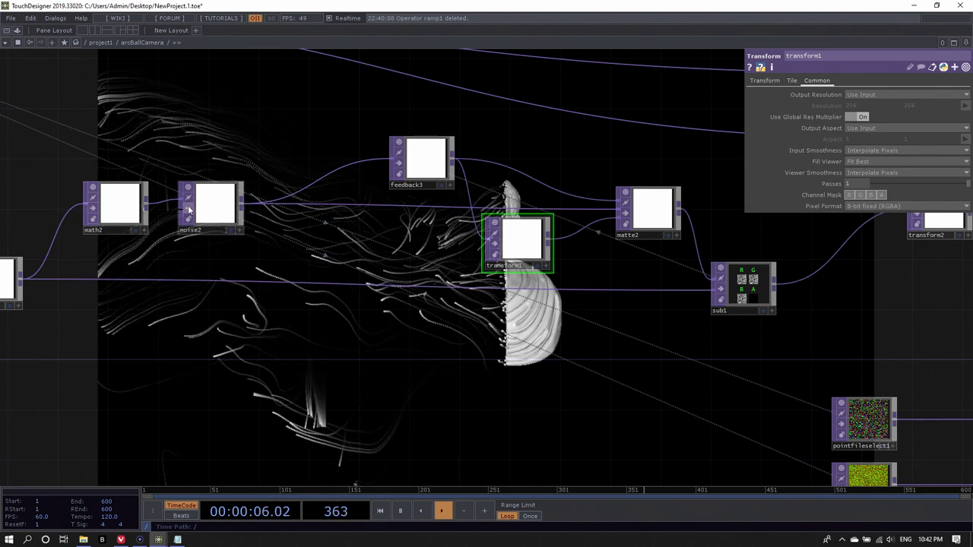
{"action": "scroll", "coordinate": [743, 282], "scroll_direction": "up", "scroll_amount": 5}
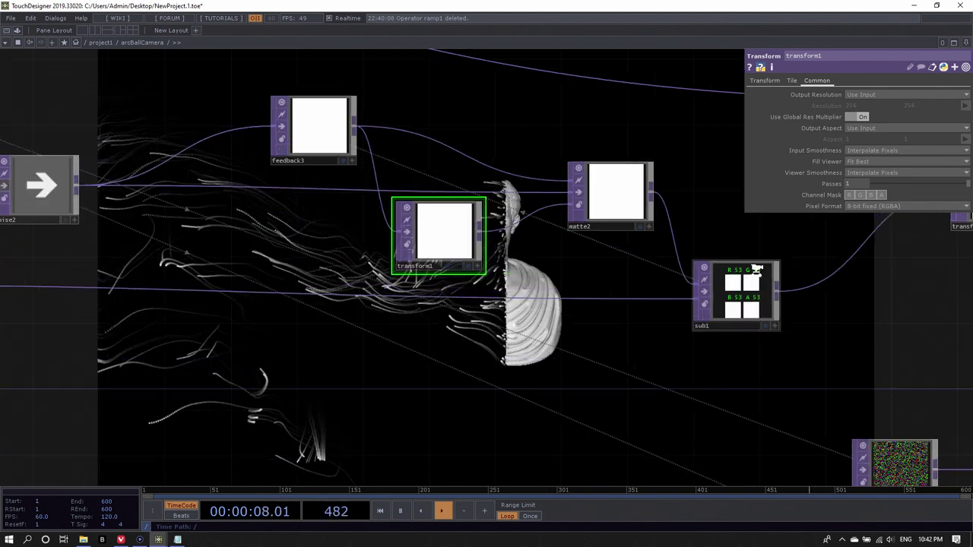
{"action": "scroll", "coordinate": [742, 282], "scroll_direction": "down", "scroll_amount": 6}
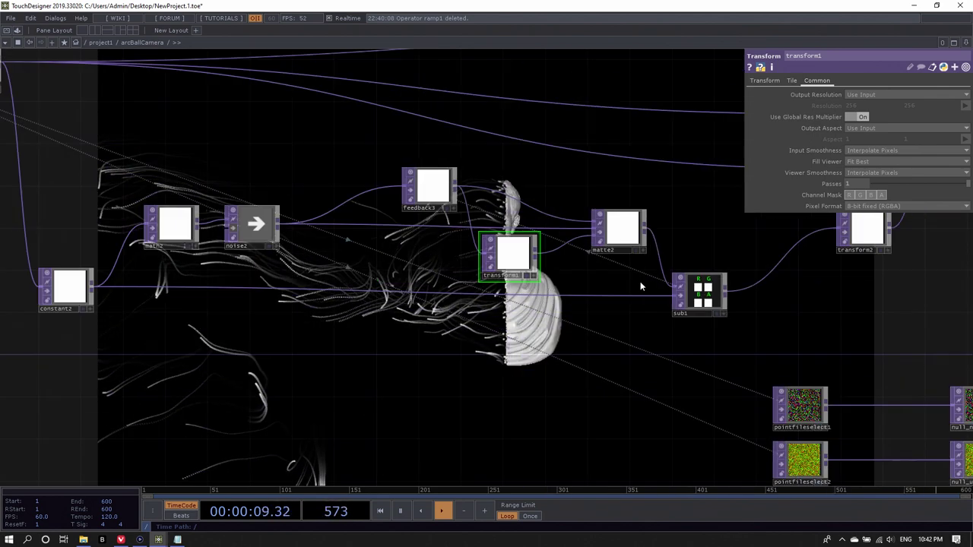
{"action": "left_click", "coordinate": [239, 235]}
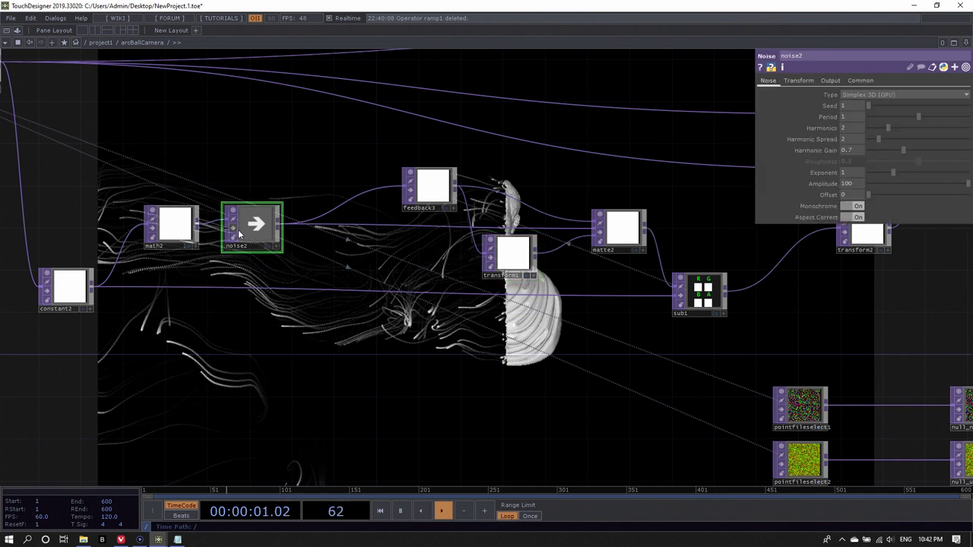
{"action": "left_click", "coordinate": [795, 82]}
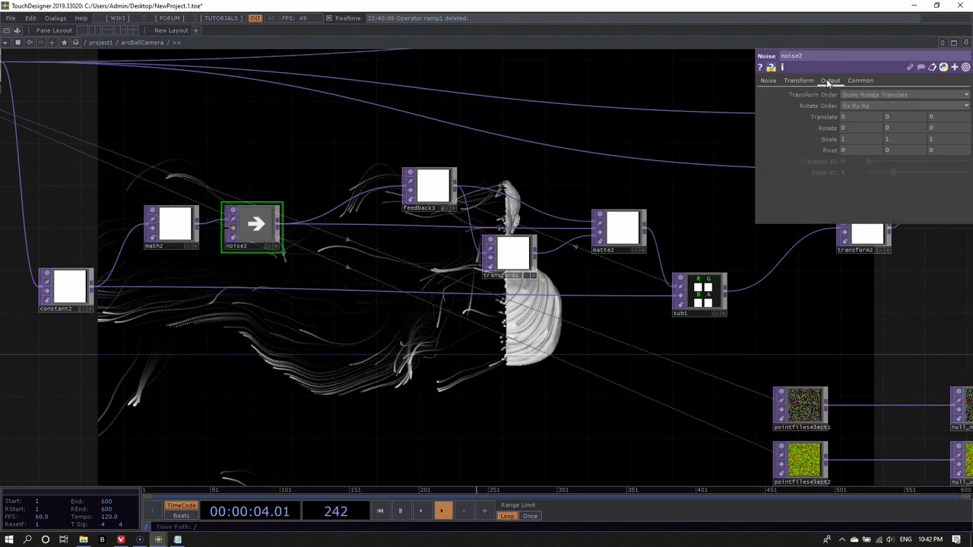
{"action": "left_click", "coordinate": [829, 82]}
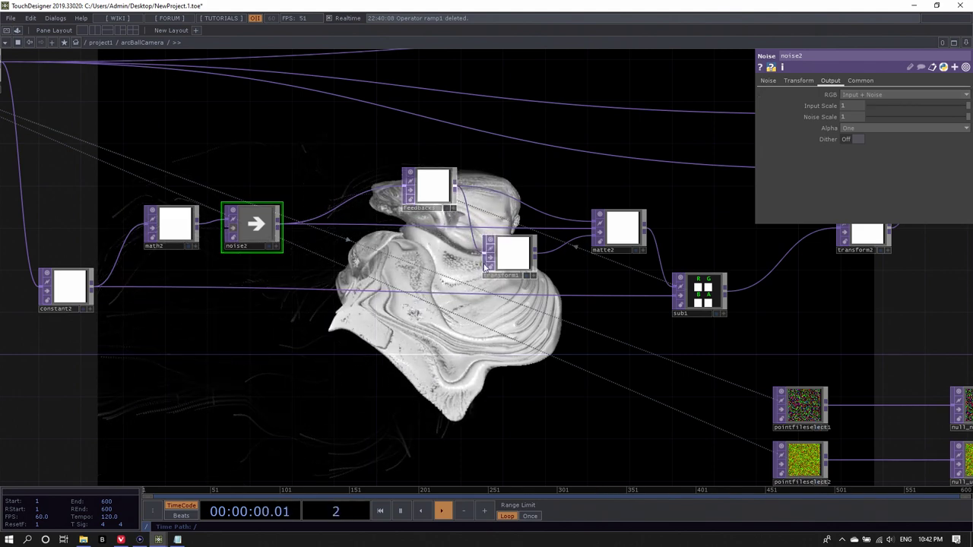
{"action": "scroll", "coordinate": [728, 311], "scroll_direction": "up", "scroll_amount": 5}
{"action": "scroll", "coordinate": [715, 297], "scroll_direction": "down", "scroll_amount": 4}
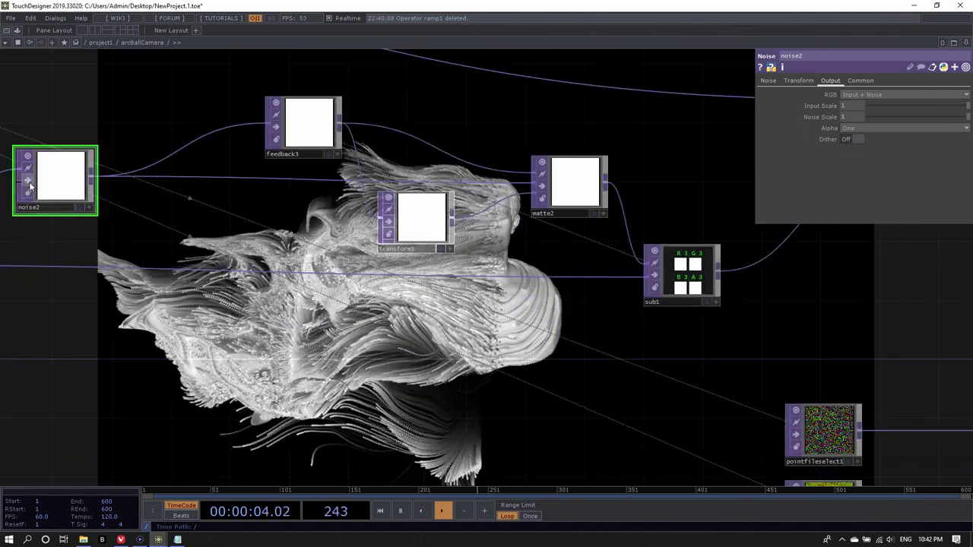
{"action": "scroll", "coordinate": [707, 275], "scroll_direction": "up", "scroll_amount": 4}
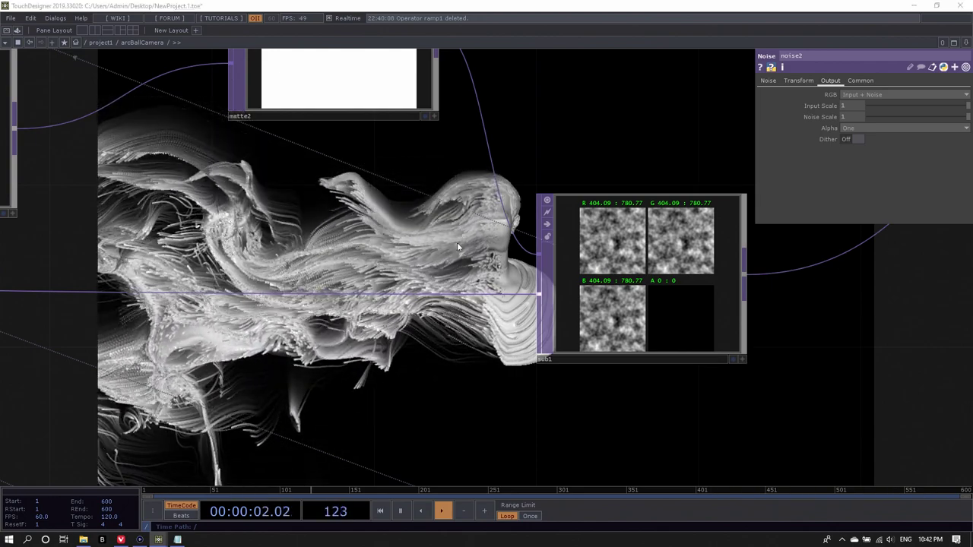
{"action": "scroll", "coordinate": [571, 357], "scroll_direction": "down", "scroll_amount": 5}
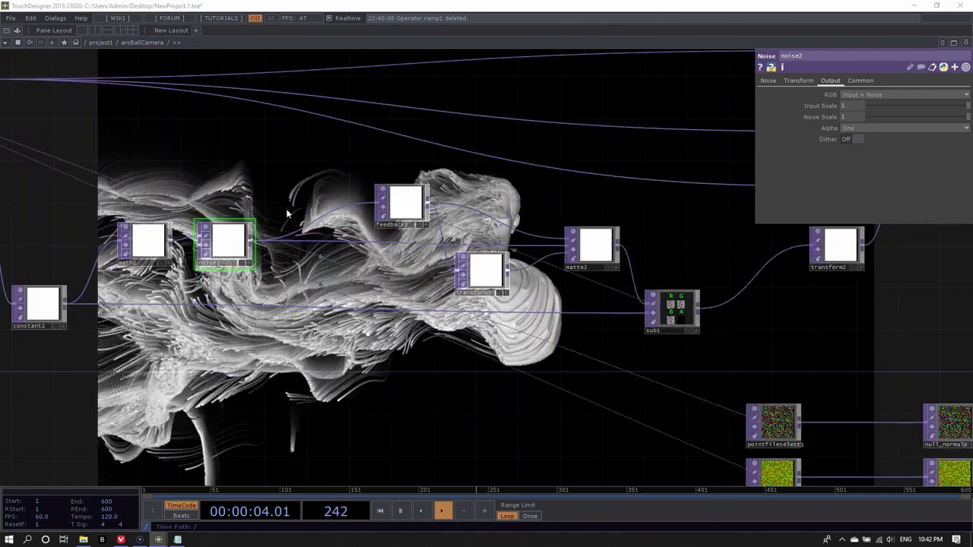
Step: Set noise2's type to Random (GPU) and check the per-pixel noise in sub1
{"action": "left_click", "coordinate": [768, 81]}
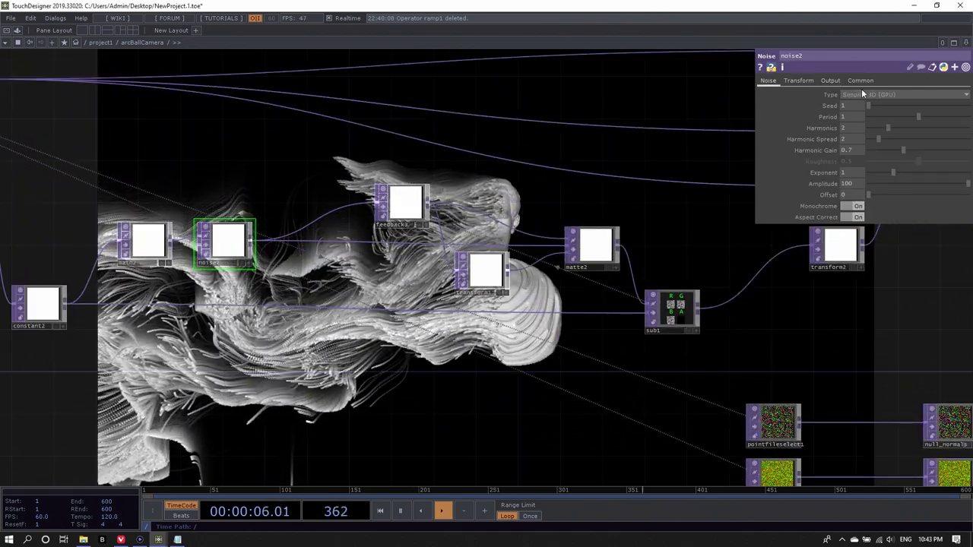
{"action": "left_click", "coordinate": [861, 95]}
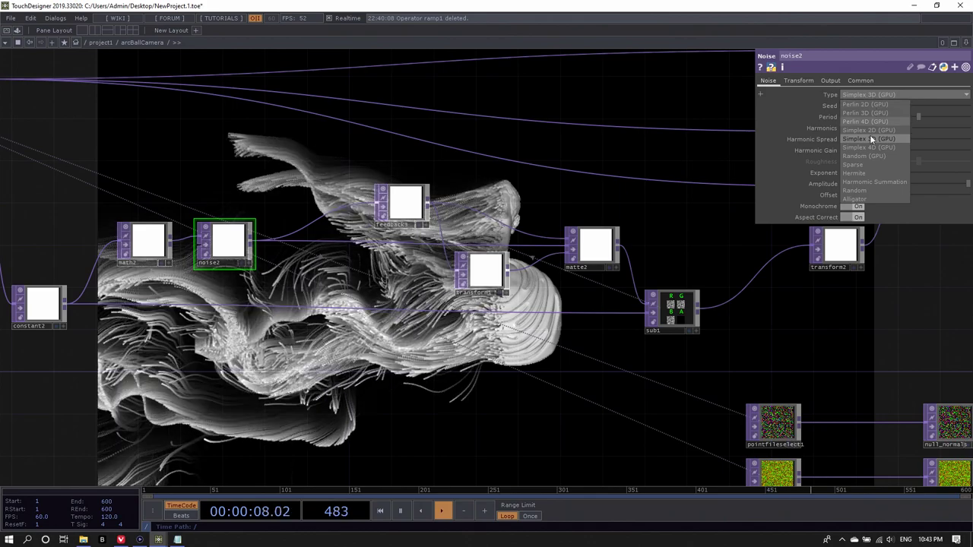
{"action": "left_click", "coordinate": [871, 191]}
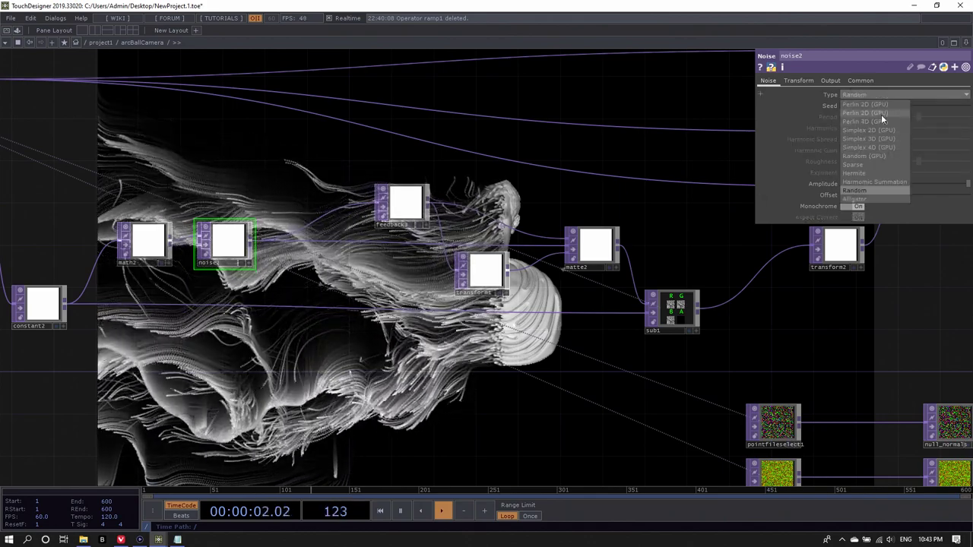
{"action": "left_click", "coordinate": [881, 155]}
{"action": "scroll", "coordinate": [685, 312], "scroll_direction": "up", "scroll_amount": 5}
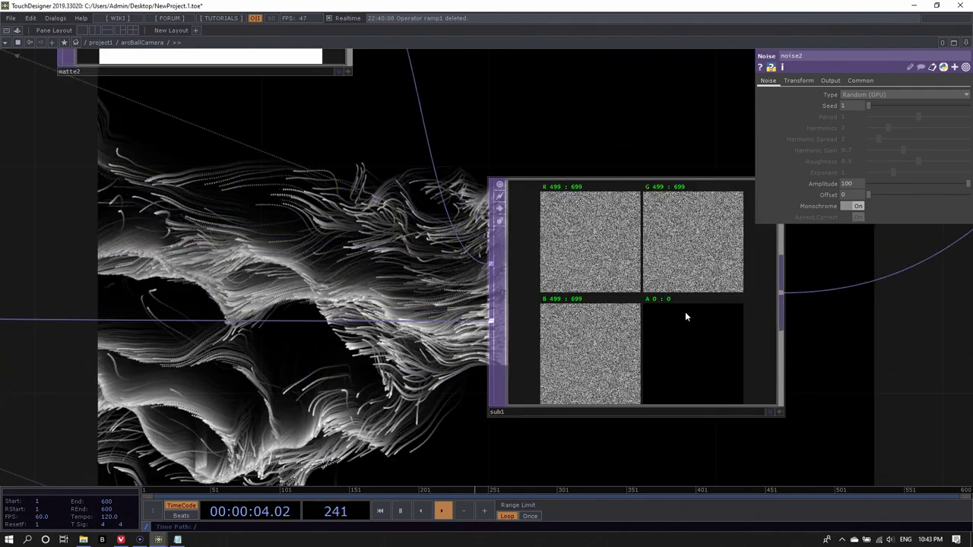
{"action": "scroll", "coordinate": [685, 311], "scroll_direction": "down", "scroll_amount": 6}
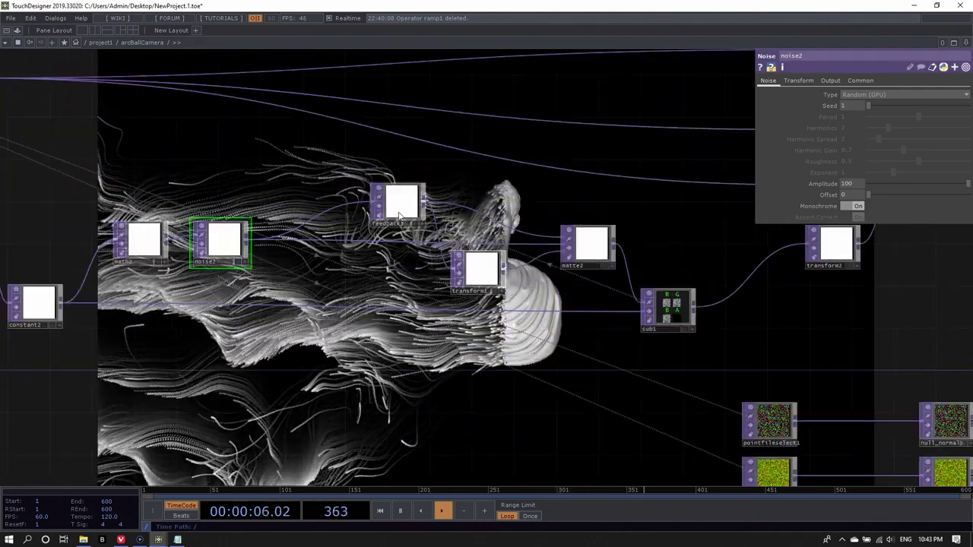
Step: Compare sub1's channel values with noise2 active and with noise2 bypassed
{"action": "left_click", "coordinate": [404, 206]}
{"action": "scroll", "coordinate": [685, 327], "scroll_direction": "up", "scroll_amount": 5}
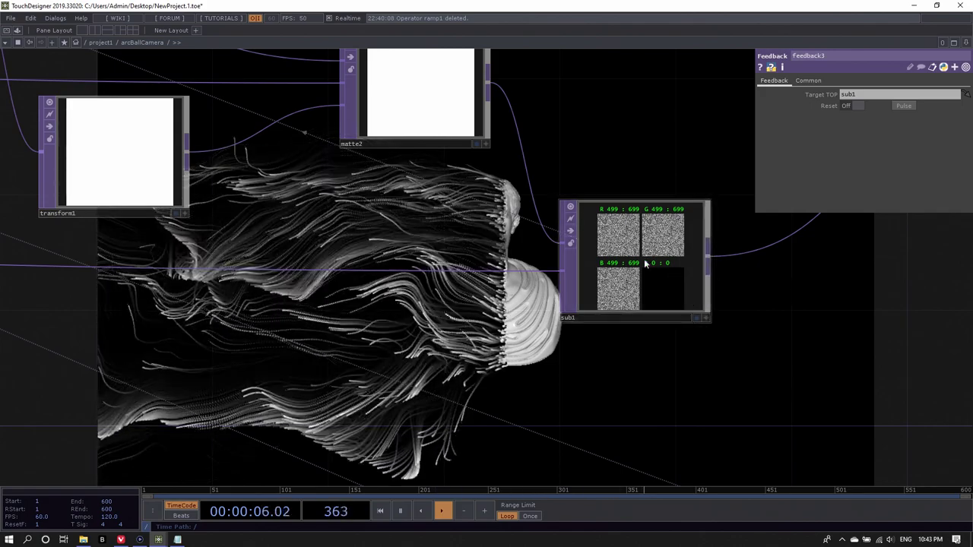
{"action": "scroll", "coordinate": [665, 252], "scroll_direction": "up", "scroll_amount": 4}
{"action": "scroll", "coordinate": [659, 280], "scroll_direction": "down", "scroll_amount": 4}
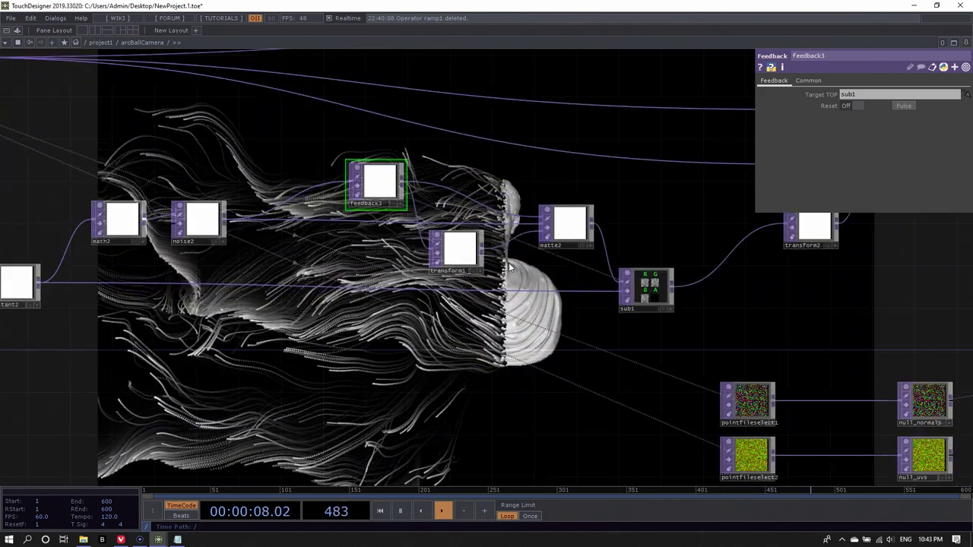
{"action": "middle_click", "coordinate": [208, 233]}
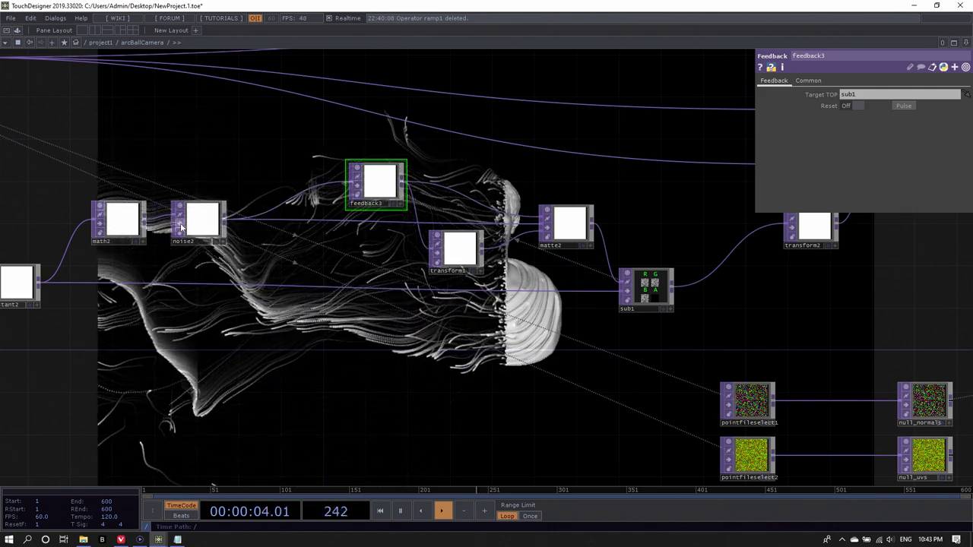
{"action": "scroll", "coordinate": [688, 331], "scroll_direction": "up", "scroll_amount": 6}
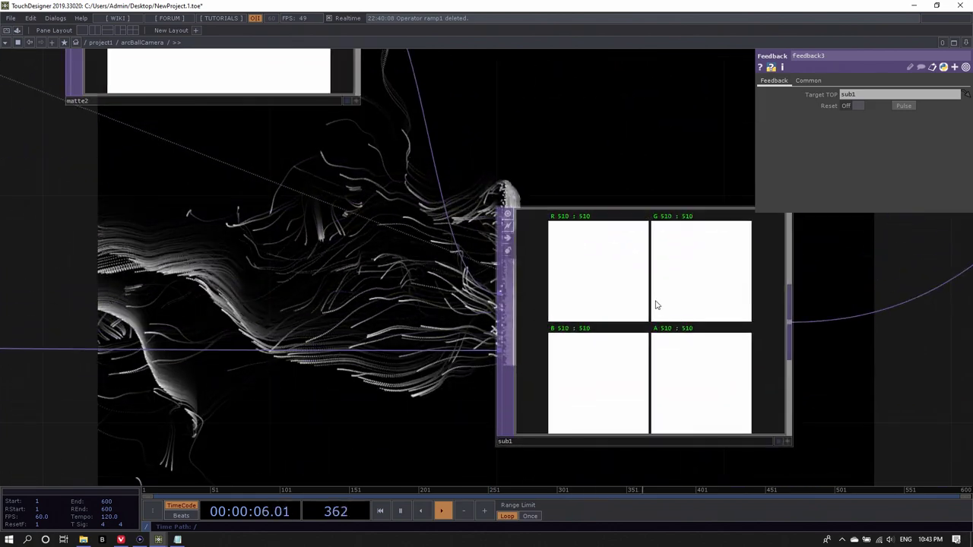
{"action": "scroll", "coordinate": [672, 298], "scroll_direction": "down", "scroll_amount": 8}
{"action": "scroll", "coordinate": [599, 299], "scroll_direction": "up", "scroll_amount": 3}
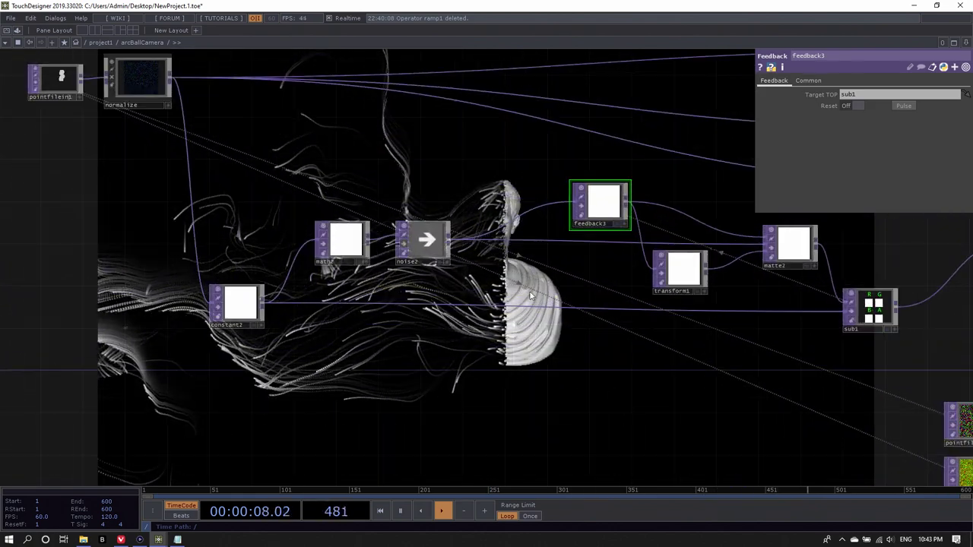
Step: Wire math2 directly into feedback3, leaving noise2 feeding only matte2, and move noise2 closer to feedback3 with its bypass turned off
{"action": "left_click_drag", "start_coordinate": [599, 299], "coordinate": [580, 298]}
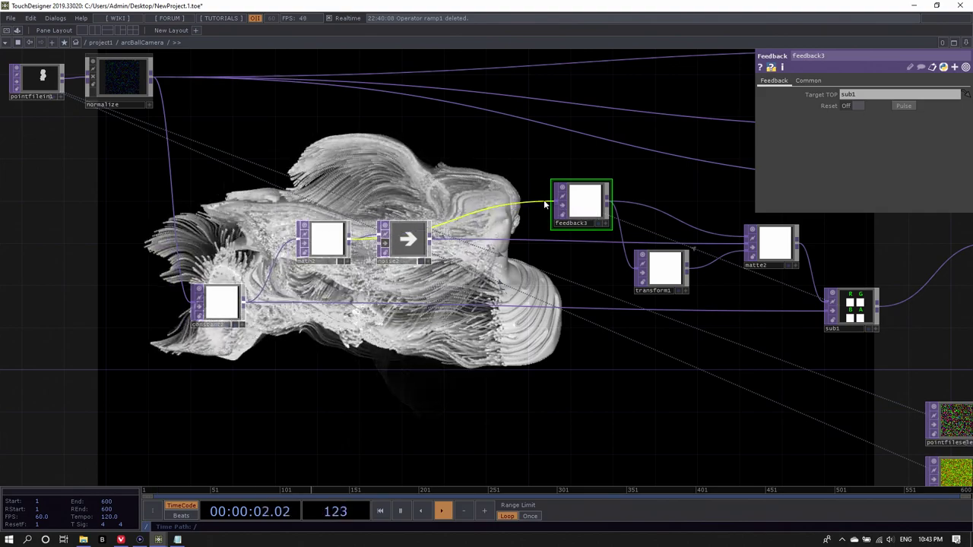
{"action": "left_click_drag", "start_coordinate": [413, 239], "coordinate": [491, 241]}
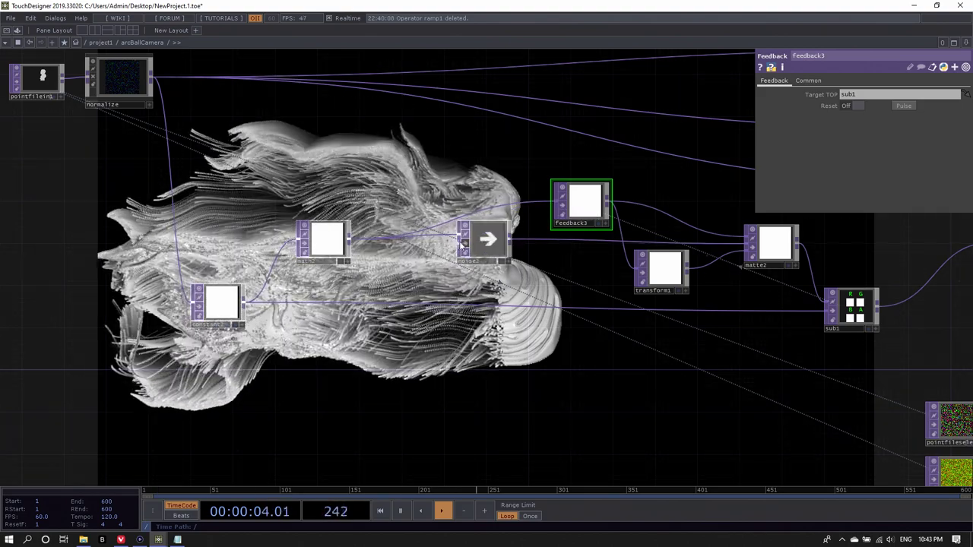
{"action": "scroll", "coordinate": [920, 312], "scroll_direction": "up", "scroll_amount": 5}
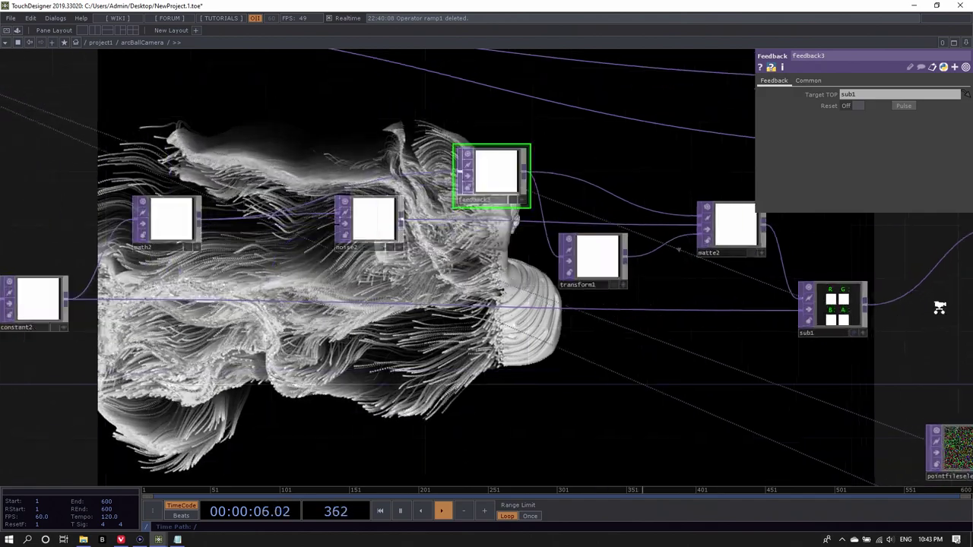
{"action": "scroll", "coordinate": [807, 316], "scroll_direction": "up", "scroll_amount": 2}
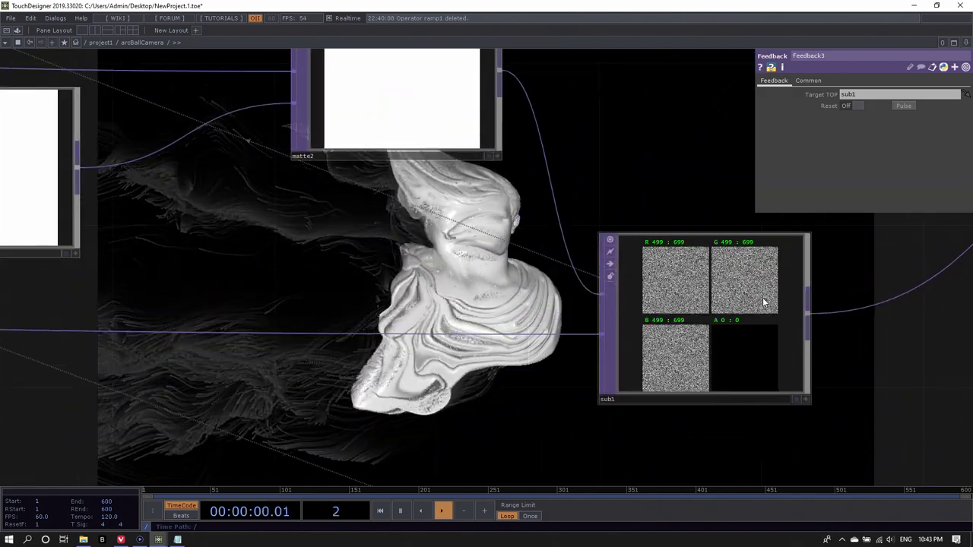
{"action": "scroll", "coordinate": [772, 294], "scroll_direction": "down", "scroll_amount": 1}
{"action": "scroll", "coordinate": [773, 294], "scroll_direction": "down", "scroll_amount": 6}
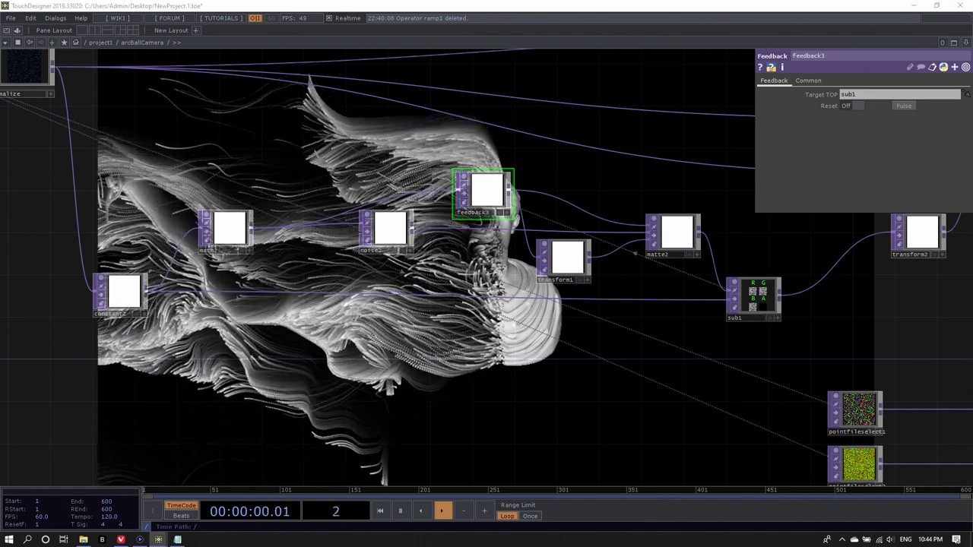
Step: Set noise2's pixel format to 32-bit float (RGBA) and check the channel values in sub1
{"action": "left_click", "coordinate": [377, 233]}
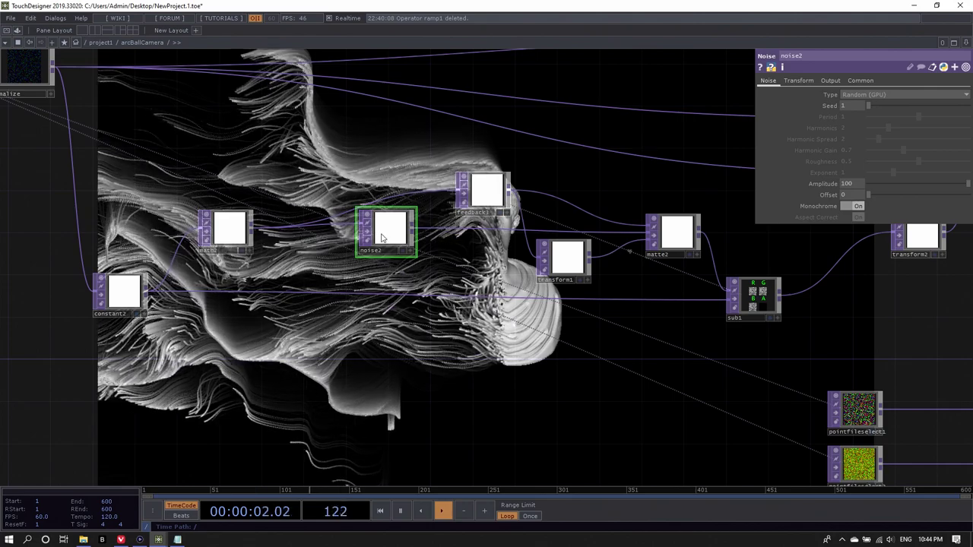
{"action": "middle_click", "coordinate": [382, 238]}
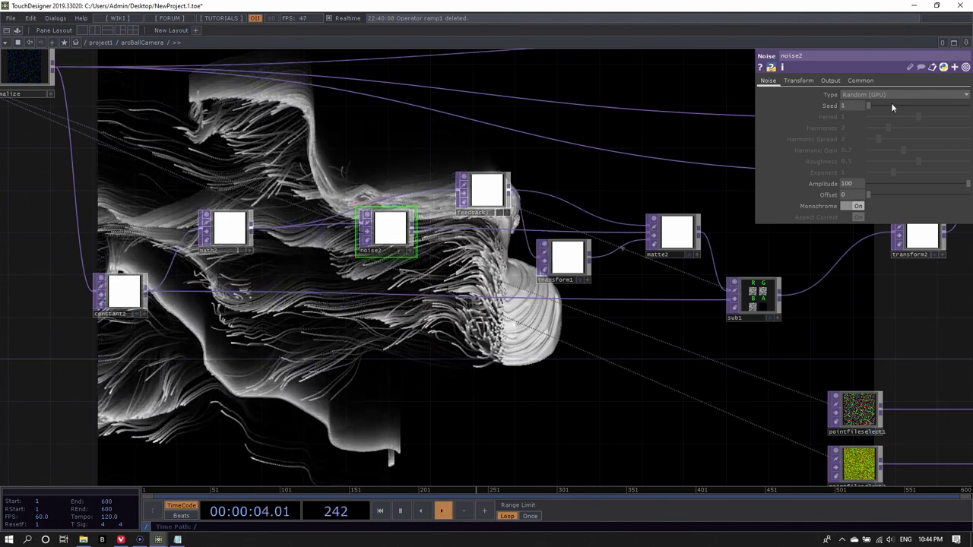
{"action": "left_click", "coordinate": [860, 80]}
{"action": "left_click", "coordinate": [868, 172]}
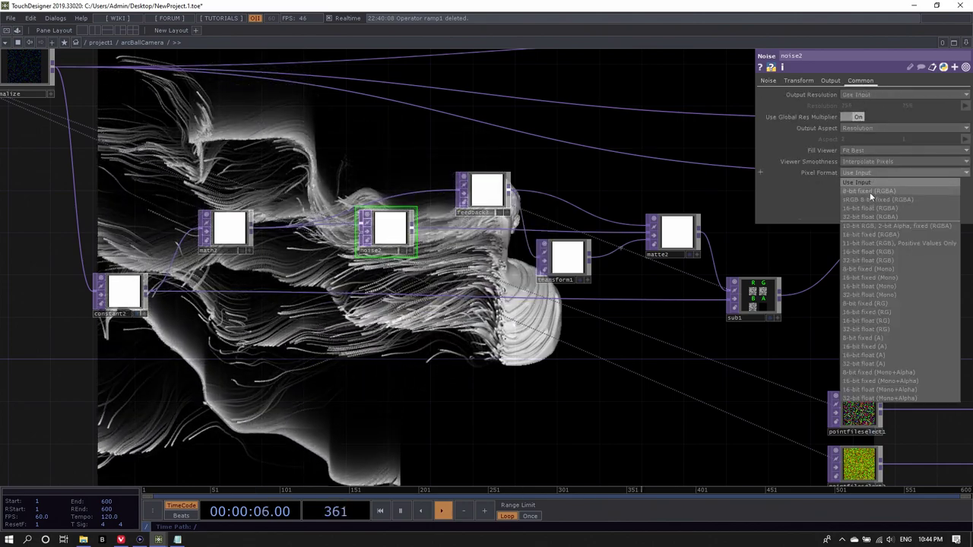
{"action": "left_click", "coordinate": [871, 221]}
{"action": "scroll", "coordinate": [775, 297], "scroll_direction": "up", "scroll_amount": 5}
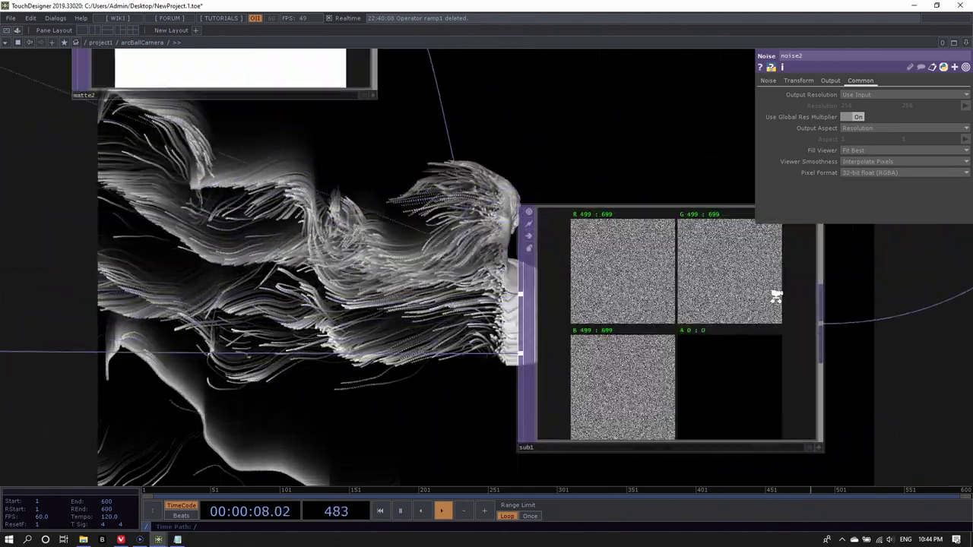
{"action": "scroll", "coordinate": [743, 292], "scroll_direction": "down", "scroll_amount": 4}
{"action": "scroll", "coordinate": [744, 293], "scroll_direction": "down", "scroll_amount": 3}
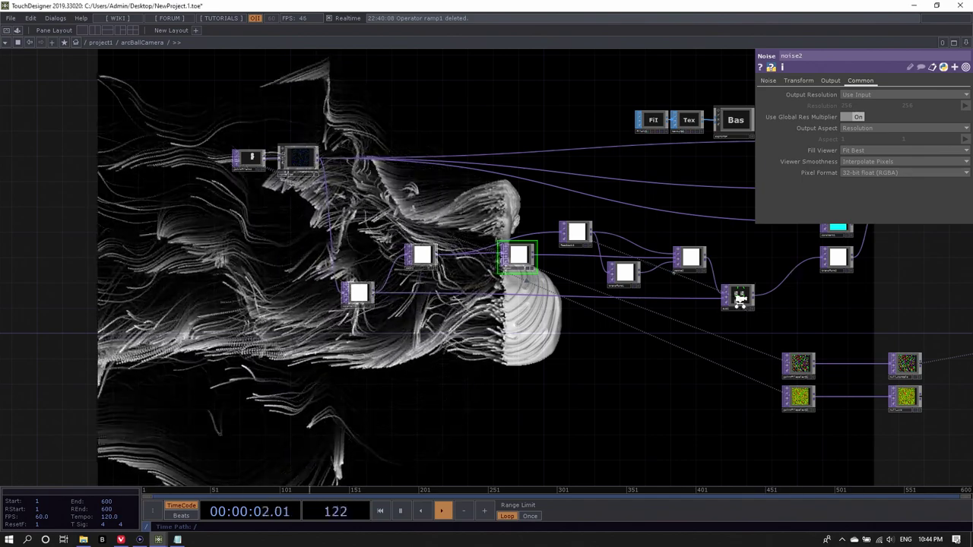
Step: Reset feedback3 with a pulse and watch sub1's channel values through a full life countdown
{"action": "scroll", "coordinate": [736, 299], "scroll_direction": "up", "scroll_amount": 5}
{"action": "scroll", "coordinate": [738, 308], "scroll_direction": "down", "scroll_amount": 5}
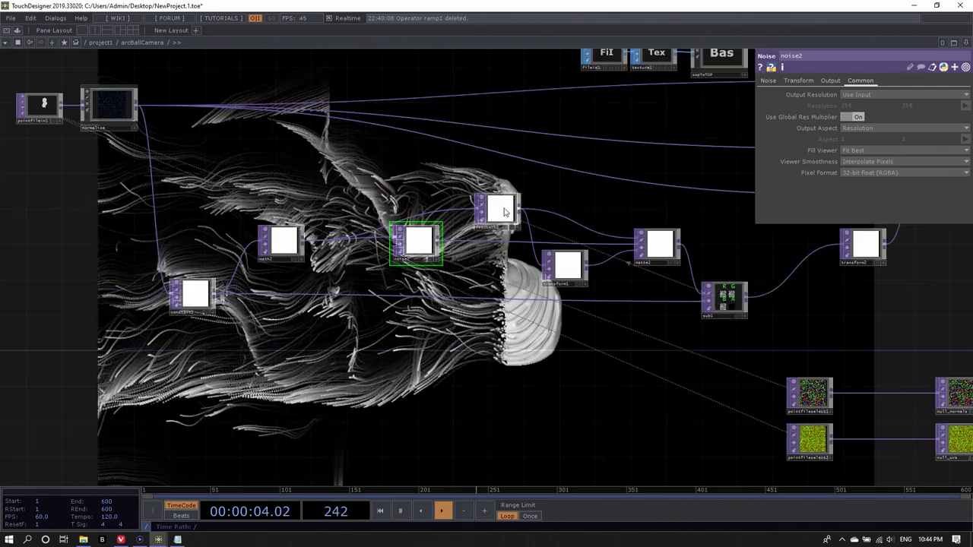
{"action": "left_click", "coordinate": [499, 210]}
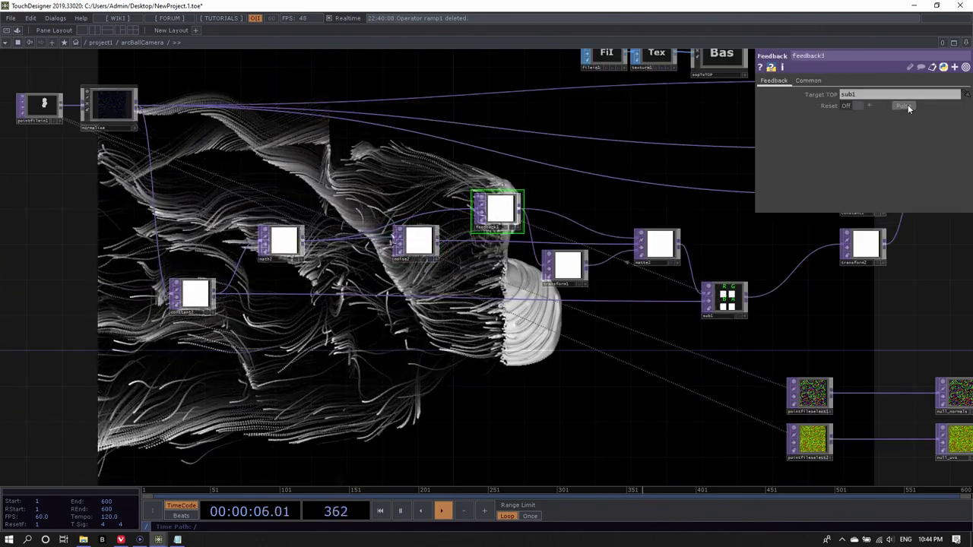
{"action": "scroll", "coordinate": [748, 298], "scroll_direction": "up", "scroll_amount": 5}
{"action": "scroll", "coordinate": [746, 298], "scroll_direction": "down", "scroll_amount": 4}
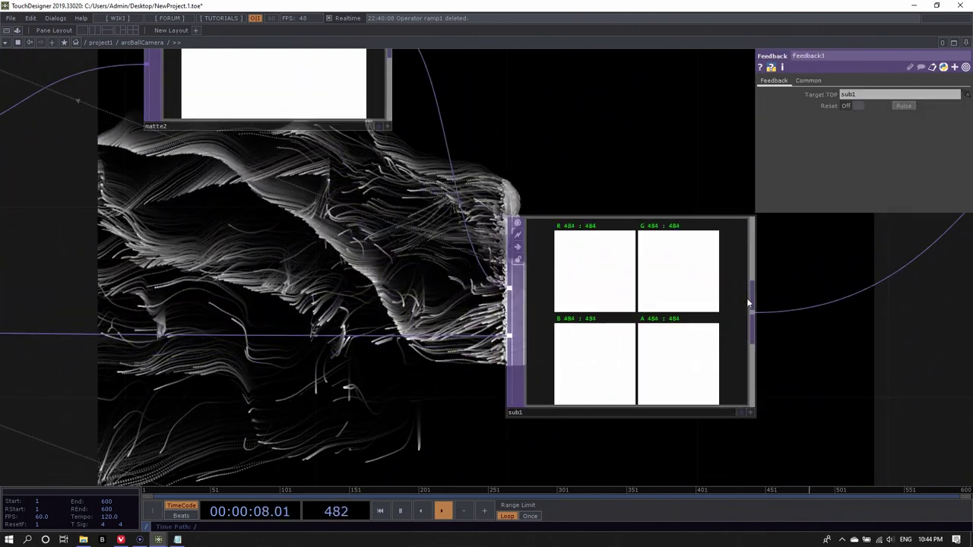
{"action": "scroll", "coordinate": [738, 281], "scroll_direction": "up", "scroll_amount": 3}
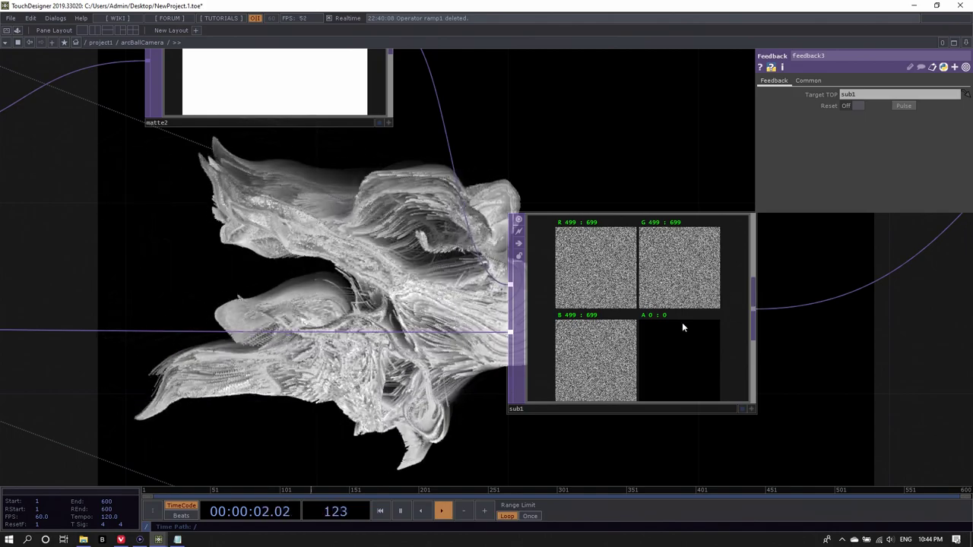
{"action": "scroll", "coordinate": [684, 311], "scroll_direction": "down", "scroll_amount": 5}
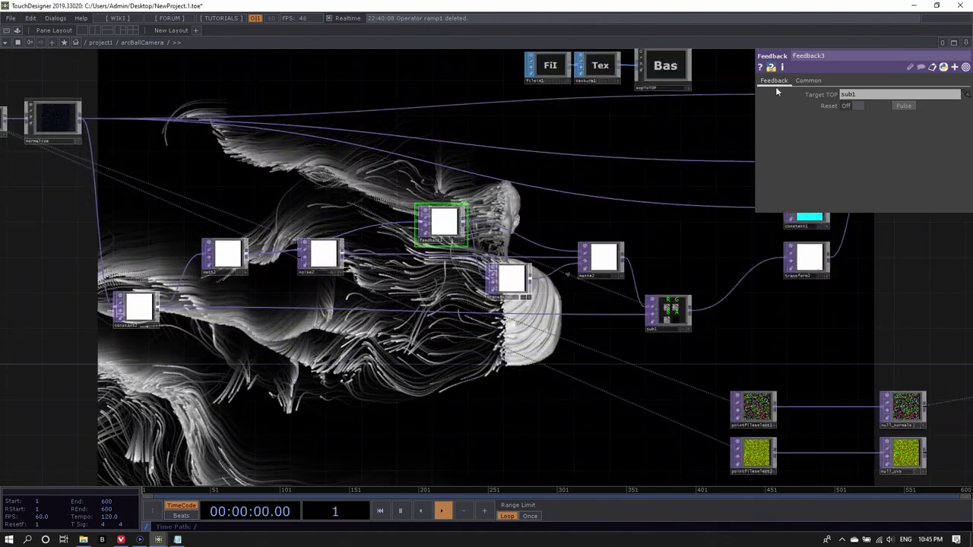
Step: Drive noise2's Seed with a time expression in seconds and check sub1's noise
{"action": "left_click", "coordinate": [312, 263]}
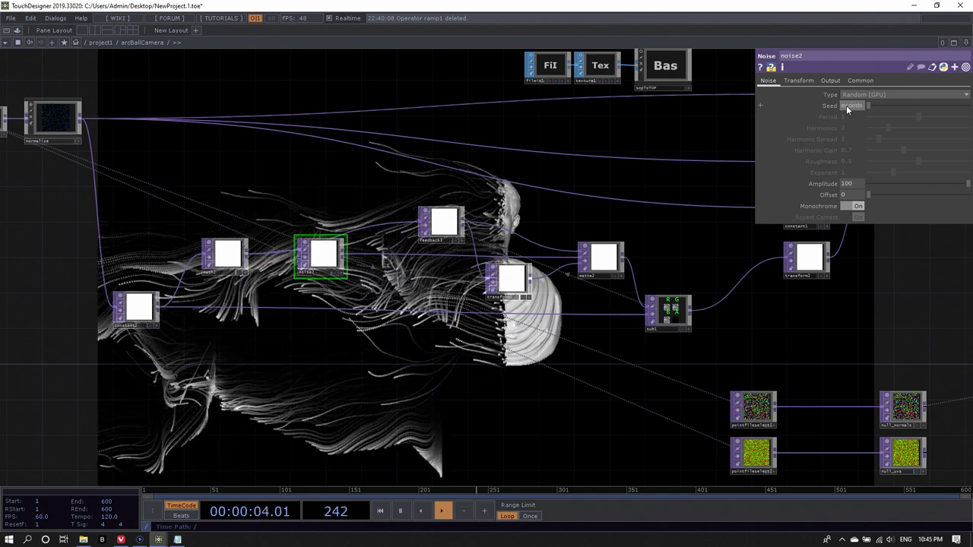
{"action": "key", "text": "Return"}
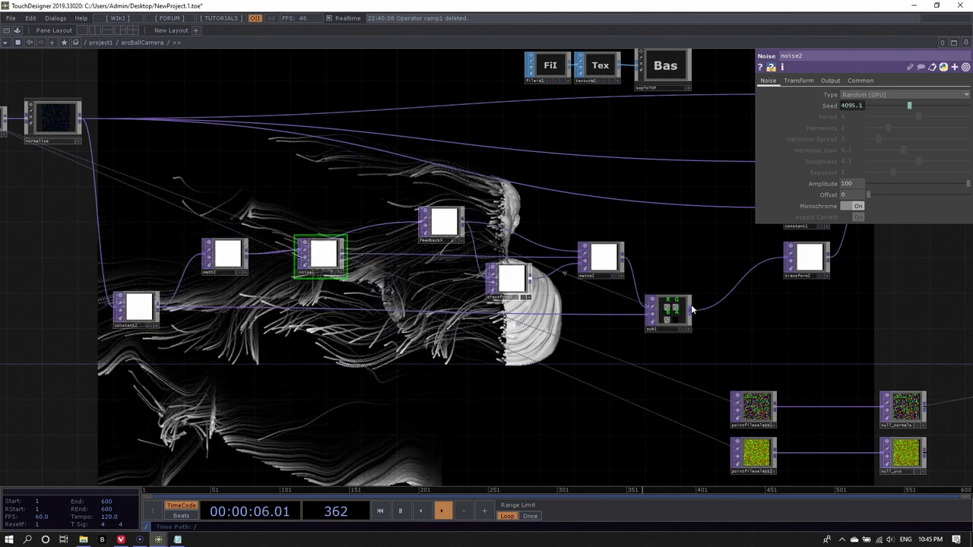
{"action": "scroll", "coordinate": [683, 315], "scroll_direction": "up", "scroll_amount": 5}
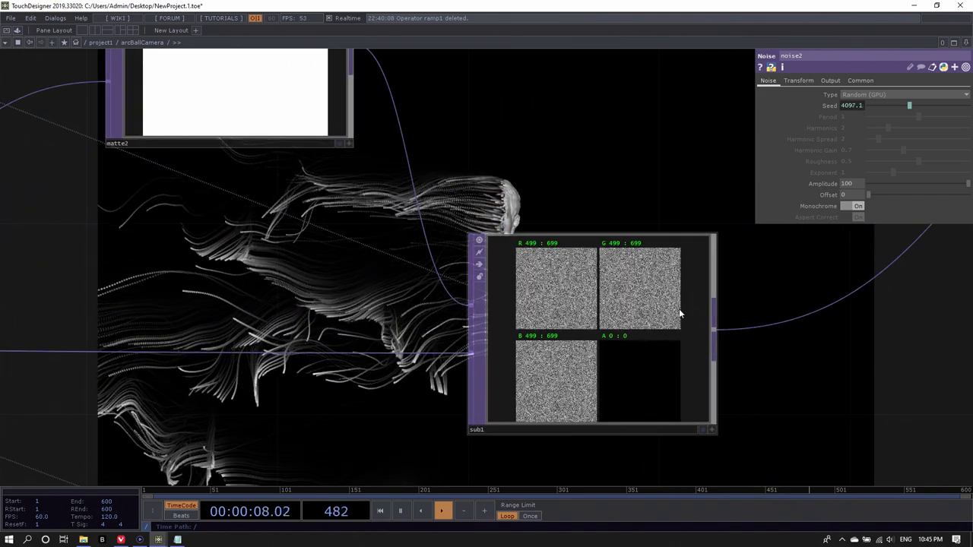
{"action": "scroll", "coordinate": [679, 309], "scroll_direction": "down", "scroll_amount": 6}
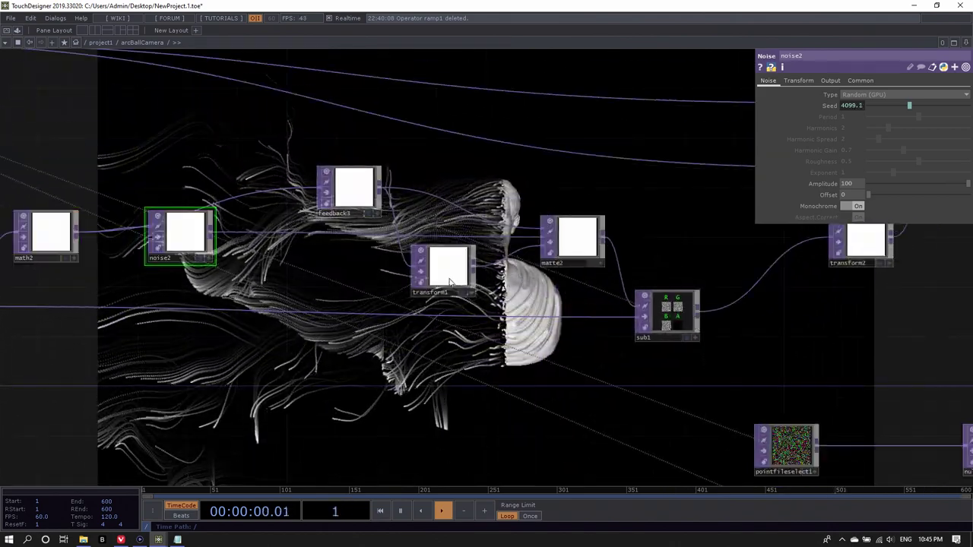
Step: Reset feedback3 again and examine how sub1's channels behave with noise2's time-driven seed
{"action": "left_click", "coordinate": [341, 204]}
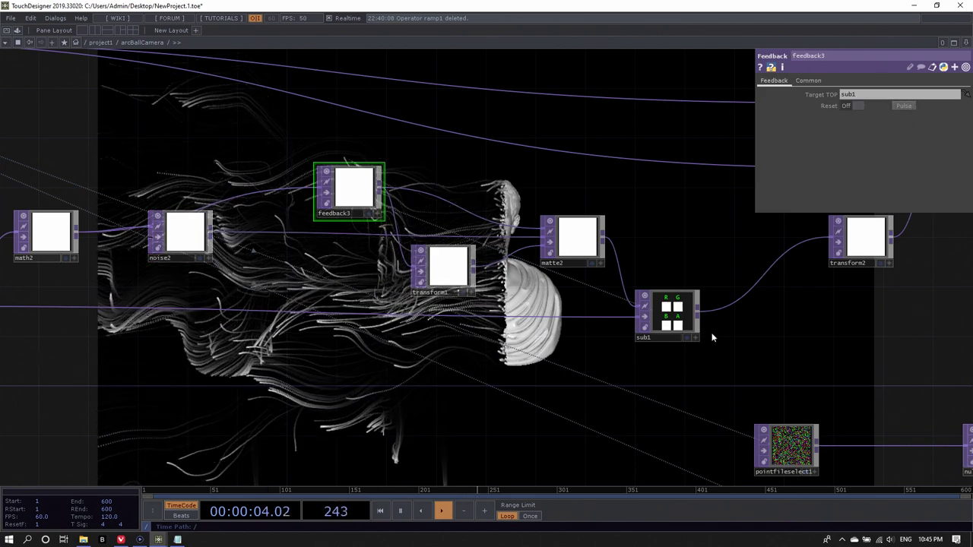
{"action": "scroll", "coordinate": [679, 307], "scroll_direction": "up", "scroll_amount": 5}
{"action": "scroll", "coordinate": [680, 307], "scroll_direction": "down", "scroll_amount": 4}
{"action": "scroll", "coordinate": [678, 300], "scroll_direction": "down", "scroll_amount": 2}
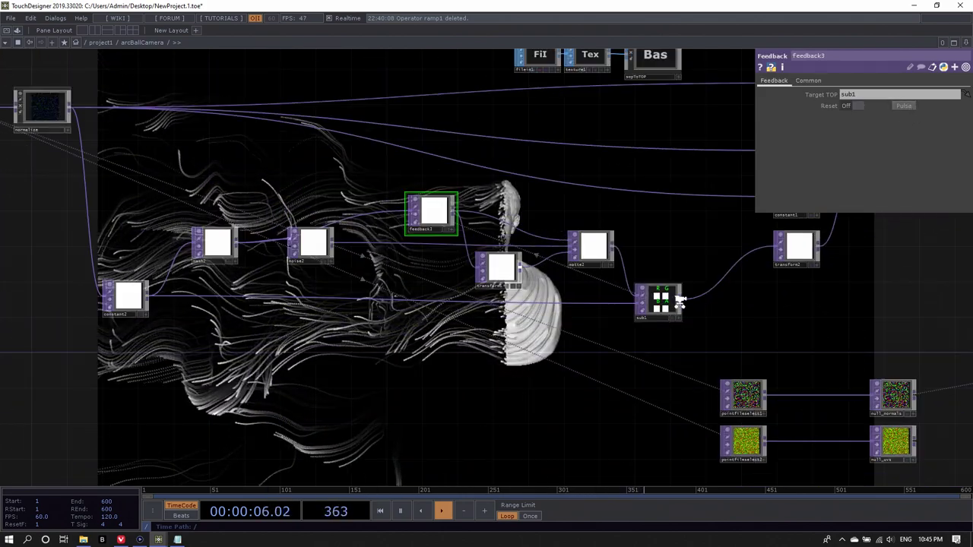
{"action": "scroll", "coordinate": [678, 301], "scroll_direction": "up", "scroll_amount": 5}
{"action": "scroll", "coordinate": [682, 306], "scroll_direction": "down", "scroll_amount": 3}
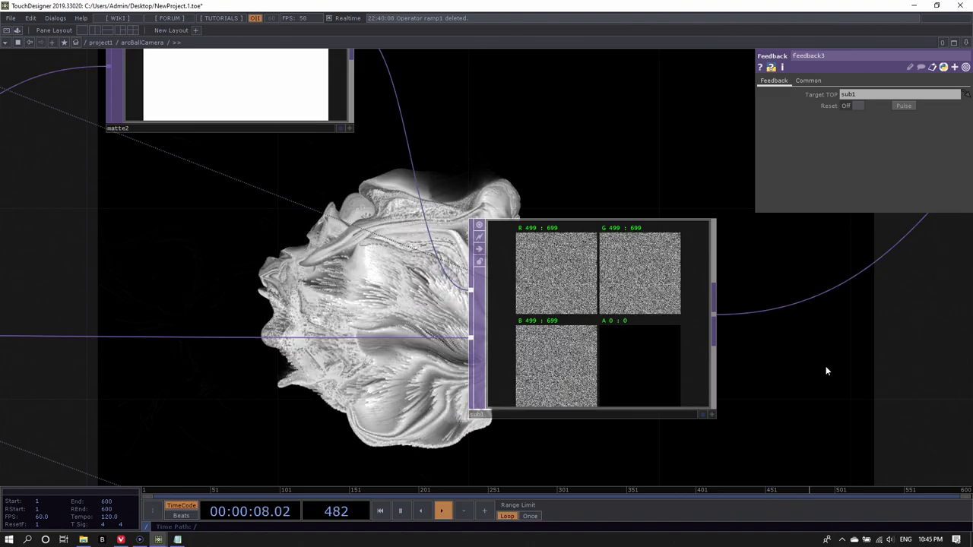
{"action": "scroll", "coordinate": [827, 321], "scroll_direction": "down", "scroll_amount": 5}
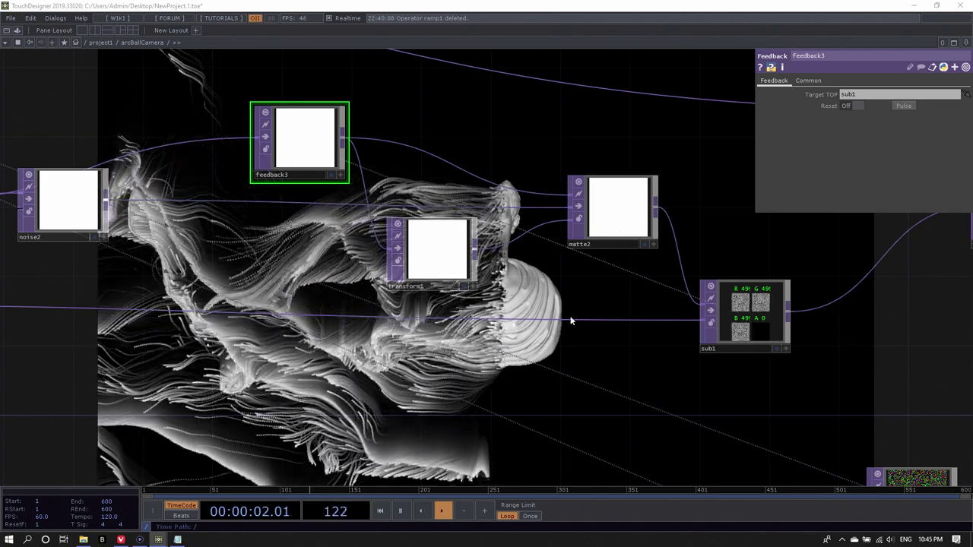
Step: Change matte2's Matte Channel to Red
{"action": "left_click", "coordinate": [637, 210]}
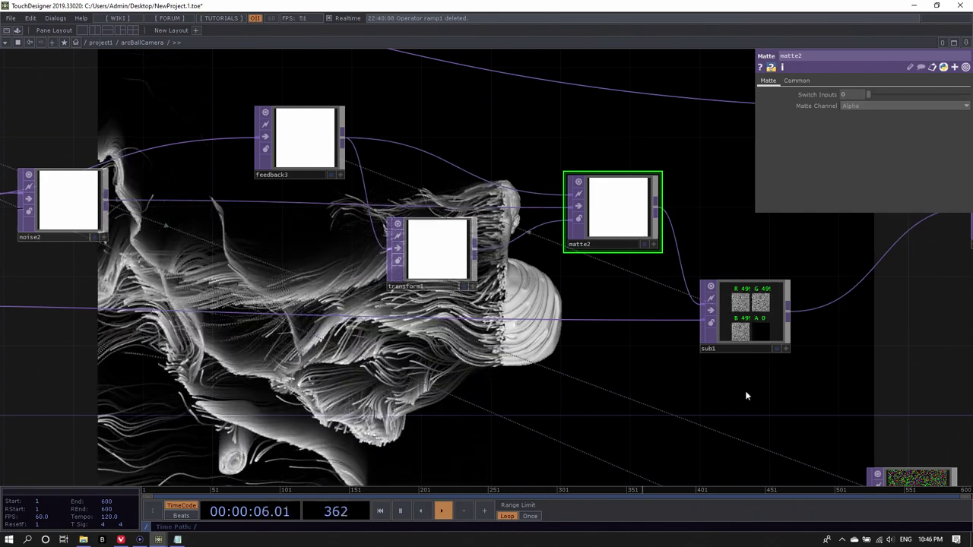
{"action": "scroll", "coordinate": [623, 216], "scroll_direction": "up", "scroll_amount": 3}
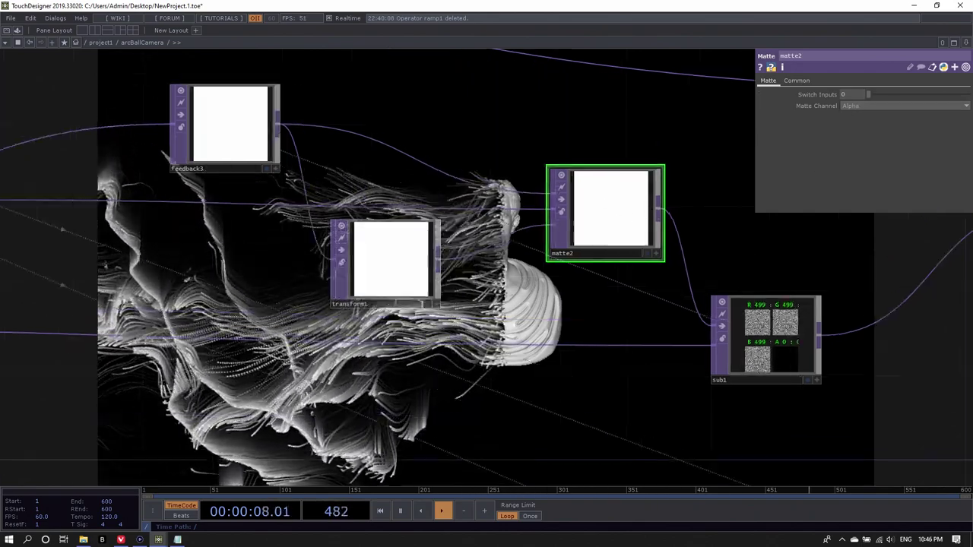
{"action": "scroll", "coordinate": [623, 217], "scroll_direction": "down", "scroll_amount": 3}
{"action": "scroll", "coordinate": [598, 214], "scroll_direction": "down", "scroll_amount": 2}
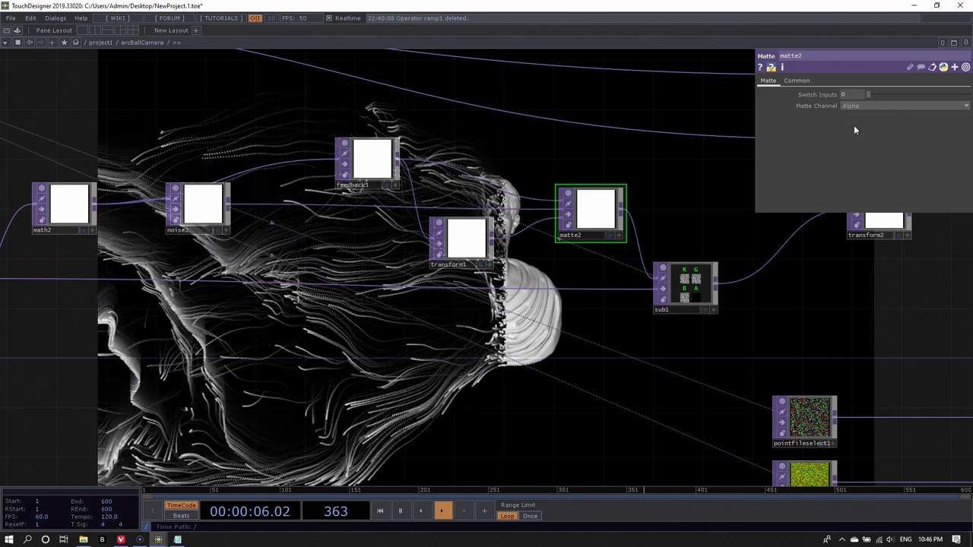
{"action": "left_click", "coordinate": [866, 105]}
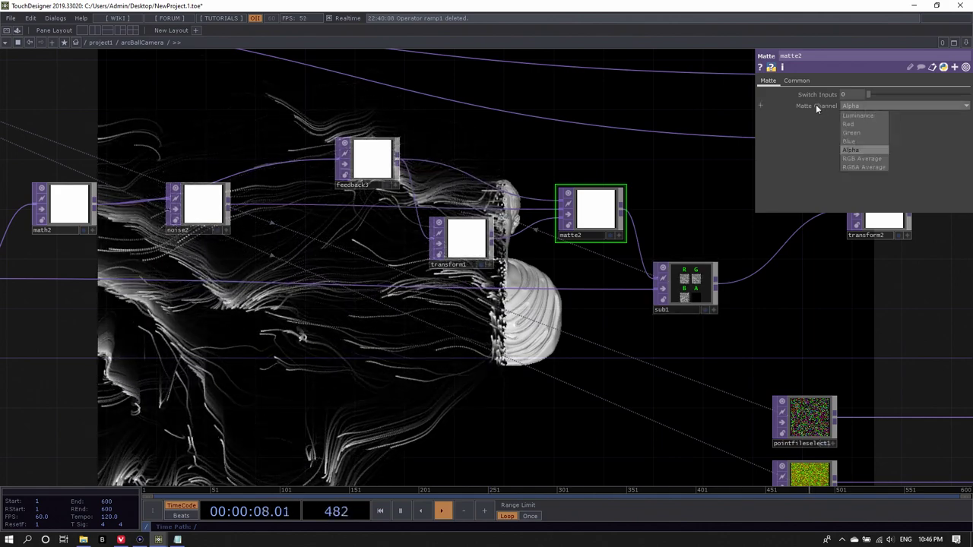
{"action": "left_click", "coordinate": [855, 123]}
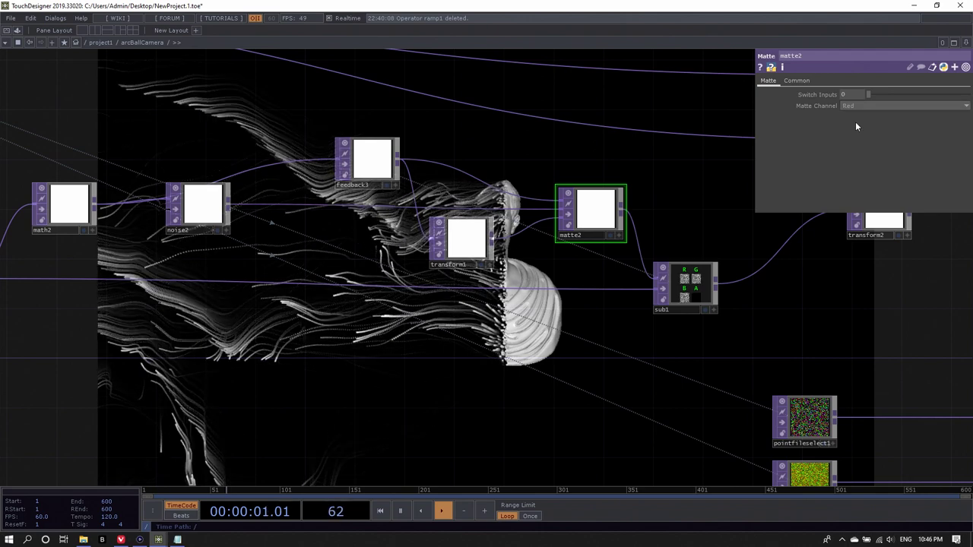
Step: Reset feedback3 and check sub1's countdown with matte2 using the Red channel
{"action": "left_click", "coordinate": [374, 166]}
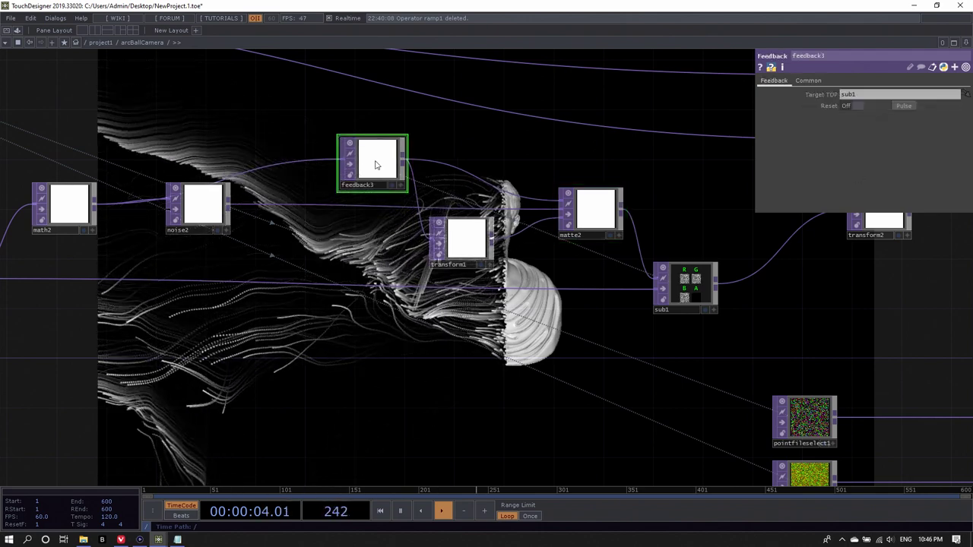
{"action": "scroll", "coordinate": [706, 290], "scroll_direction": "up", "scroll_amount": 6}
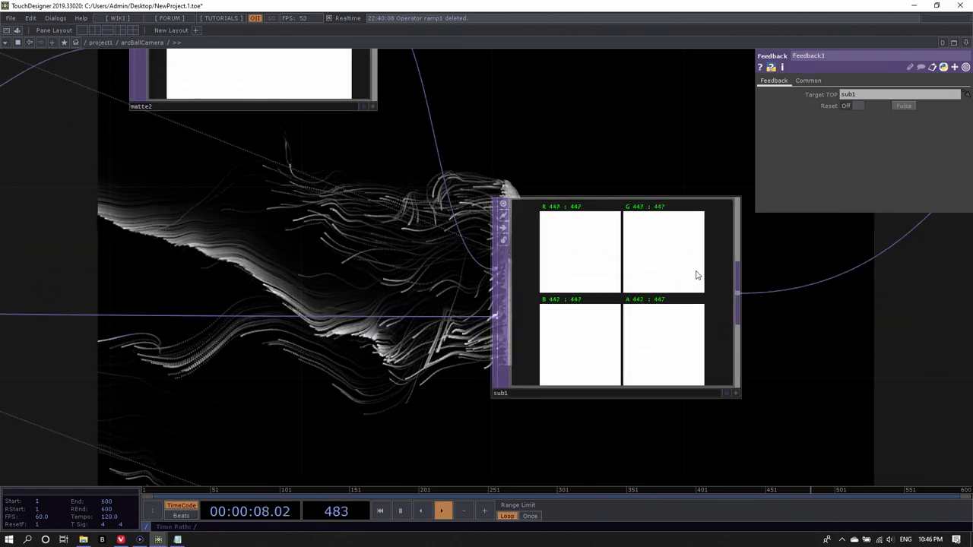
{"action": "key", "text": "h"}
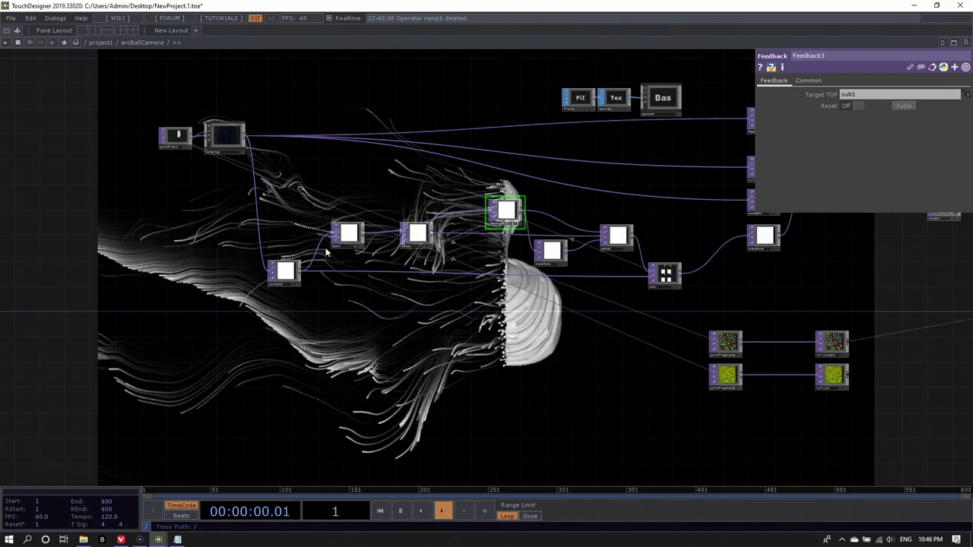
{"action": "scroll", "coordinate": [679, 283], "scroll_direction": "up", "scroll_amount": 6}
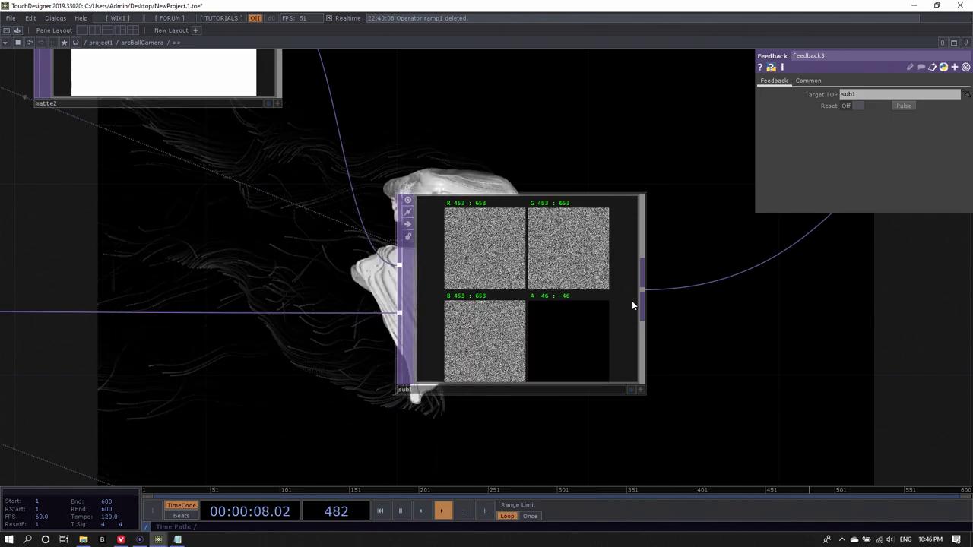
{"action": "key", "text": "h"}
Step: Examine the life-countdown chain, sub1's per-pixel channel values, and the transform2 and matte1 operators they feed
{"action": "scroll", "coordinate": [456, 266], "scroll_direction": "up", "scroll_amount": 7}
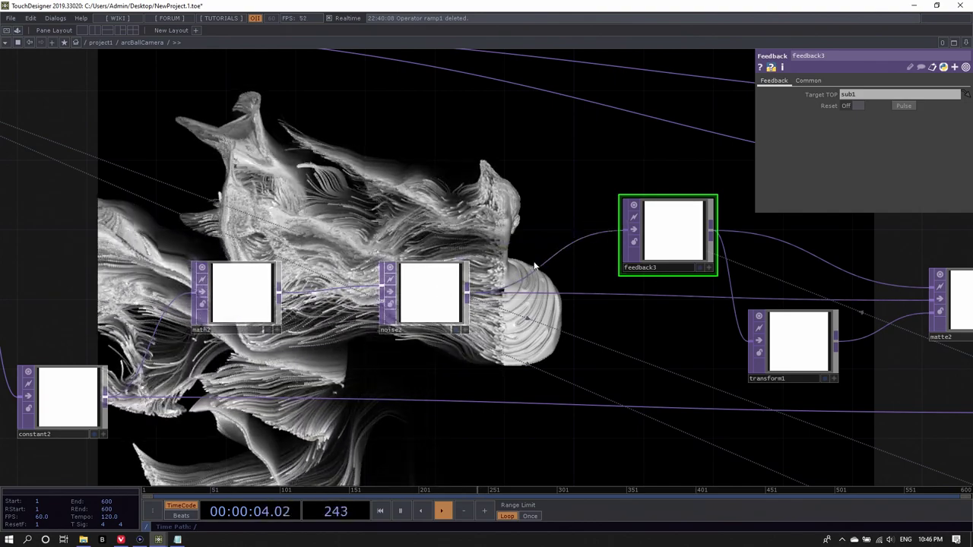
{"action": "scroll", "coordinate": [563, 319], "scroll_direction": "down", "scroll_amount": 6}
{"action": "left_click_drag", "start_coordinate": [545, 372], "coordinate": [493, 279]}
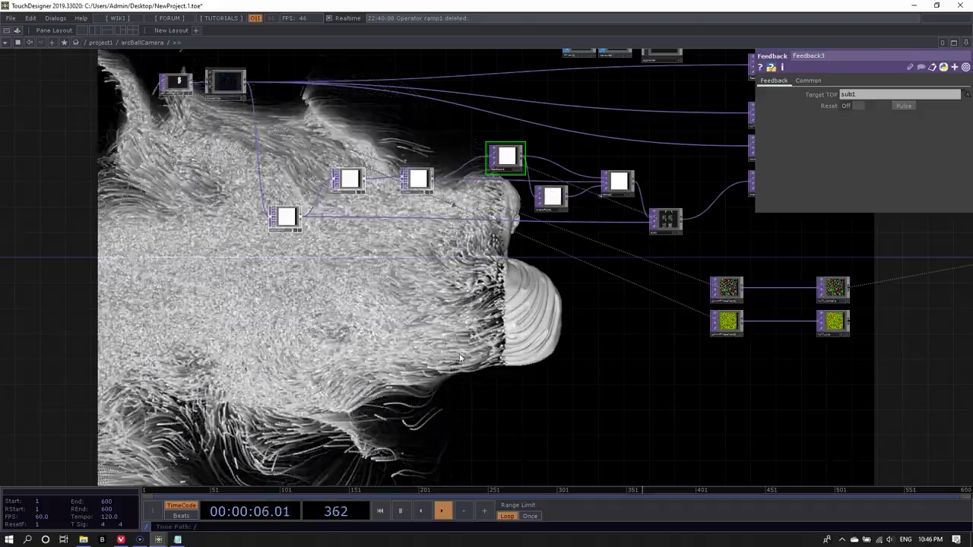
{"action": "left_click_drag", "start_coordinate": [746, 243], "coordinate": [422, 335]}
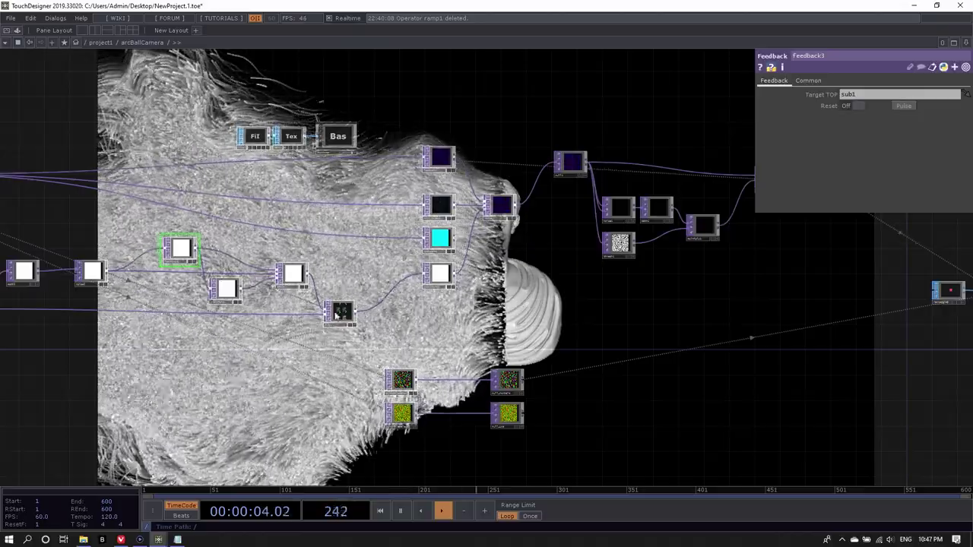
{"action": "scroll", "coordinate": [346, 310], "scroll_direction": "up", "scroll_amount": 5}
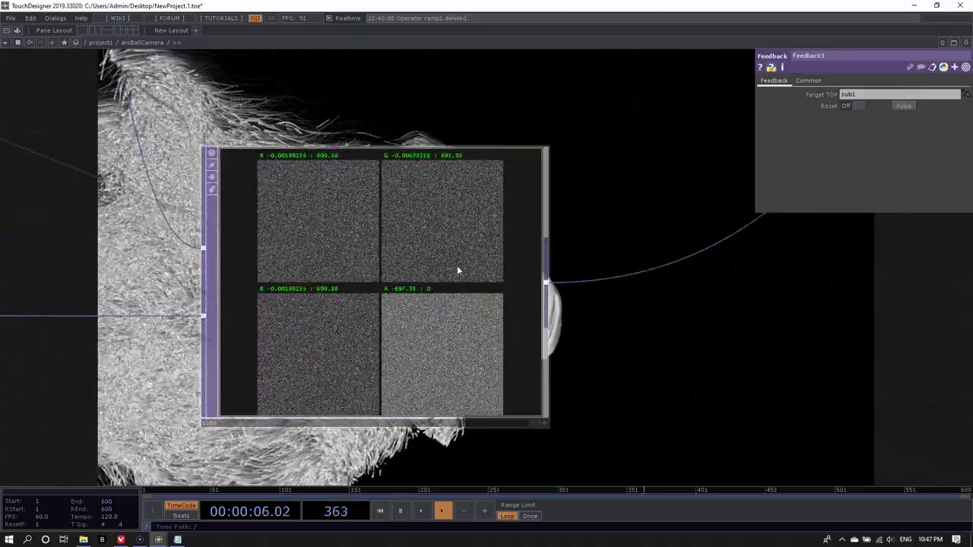
{"action": "scroll", "coordinate": [516, 266], "scroll_direction": "down", "scroll_amount": 5}
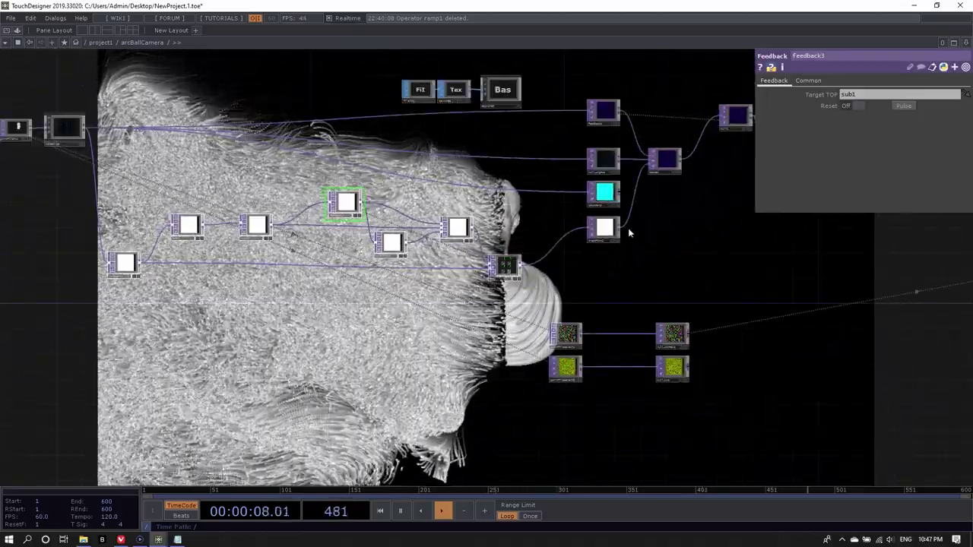
{"action": "scroll", "coordinate": [628, 233], "scroll_direction": "up", "scroll_amount": 5}
{"action": "left_click", "coordinate": [560, 225]}
{"action": "scroll", "coordinate": [564, 237], "scroll_direction": "down", "scroll_amount": 5}
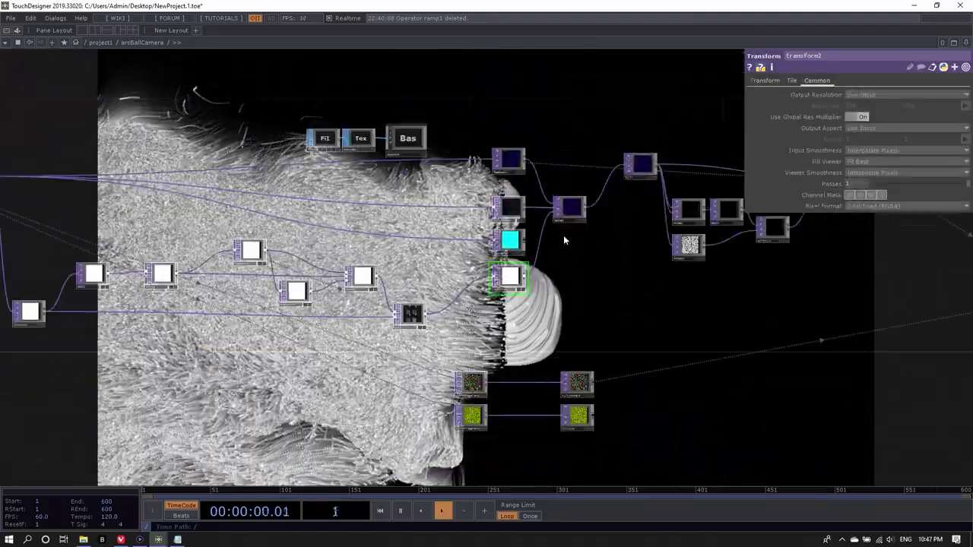
{"action": "scroll", "coordinate": [564, 241], "scroll_direction": "up", "scroll_amount": 5}
{"action": "left_click", "coordinate": [549, 227]}
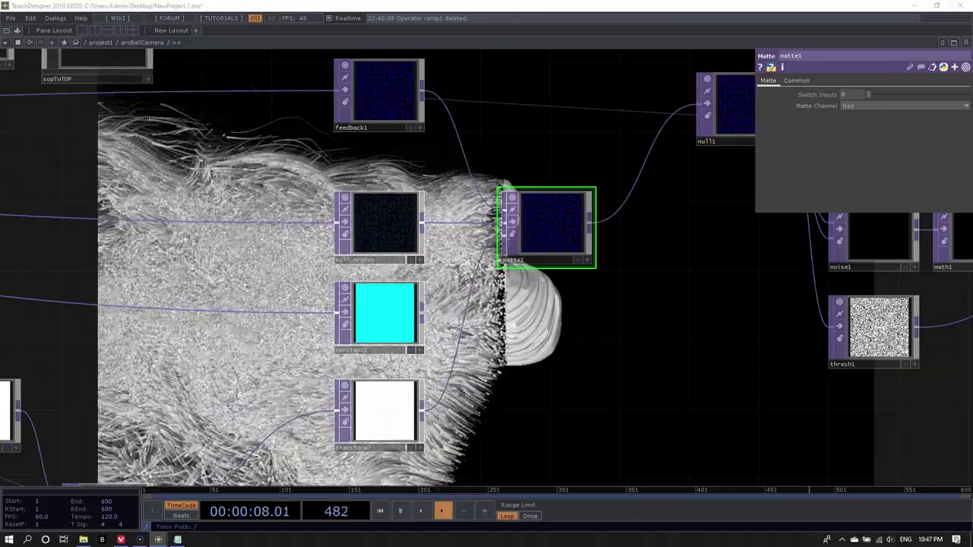
{"action": "scroll", "coordinate": [704, 274], "scroll_direction": "down", "scroll_amount": 5}
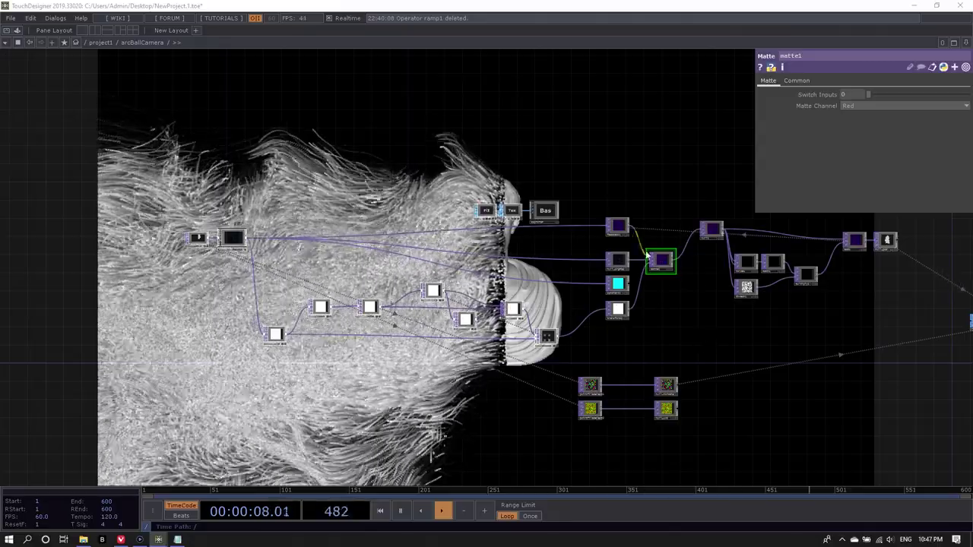
Step: Set math1's Pre-Add to -0.002 and noise1's Amplitude to 0.006 to strengthen the particle motion
{"action": "scroll", "coordinate": [647, 257], "scroll_direction": "down", "scroll_amount": 3}
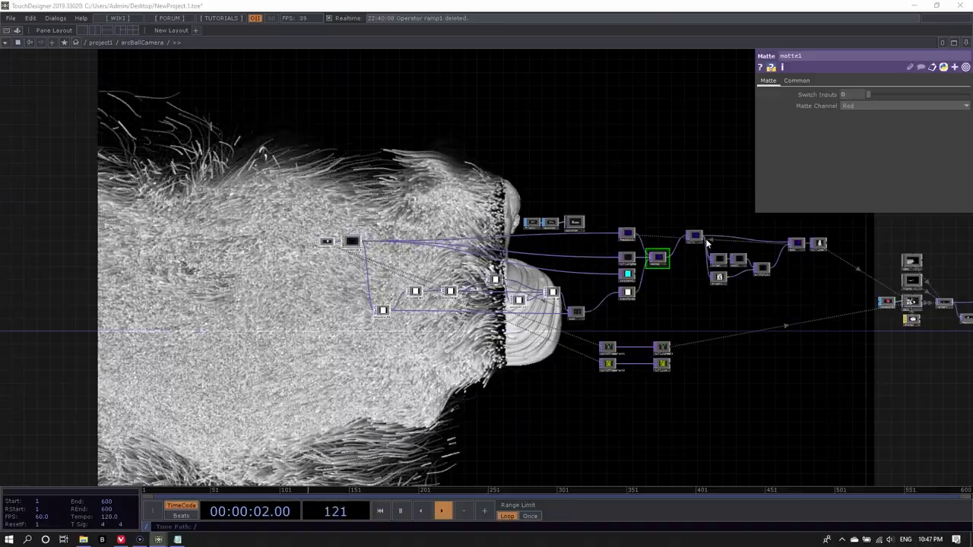
{"action": "scroll", "coordinate": [705, 243], "scroll_direction": "up", "scroll_amount": 5}
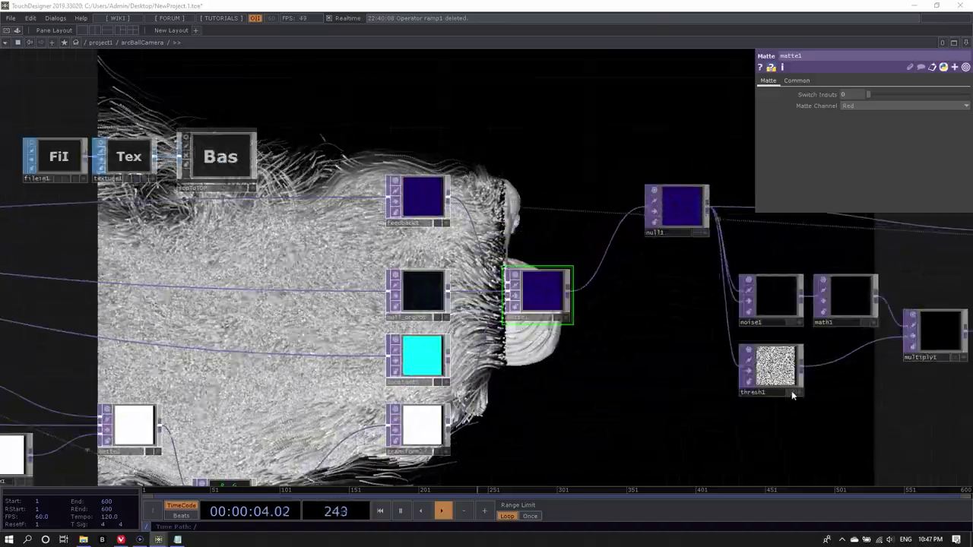
{"action": "left_click_drag", "start_coordinate": [824, 312], "coordinate": [661, 283]}
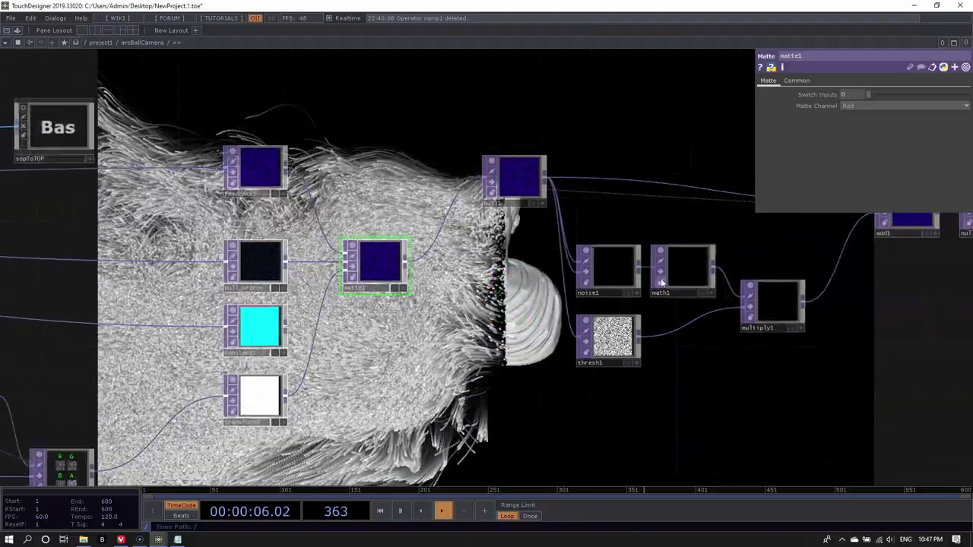
{"action": "left_click", "coordinate": [607, 268]}
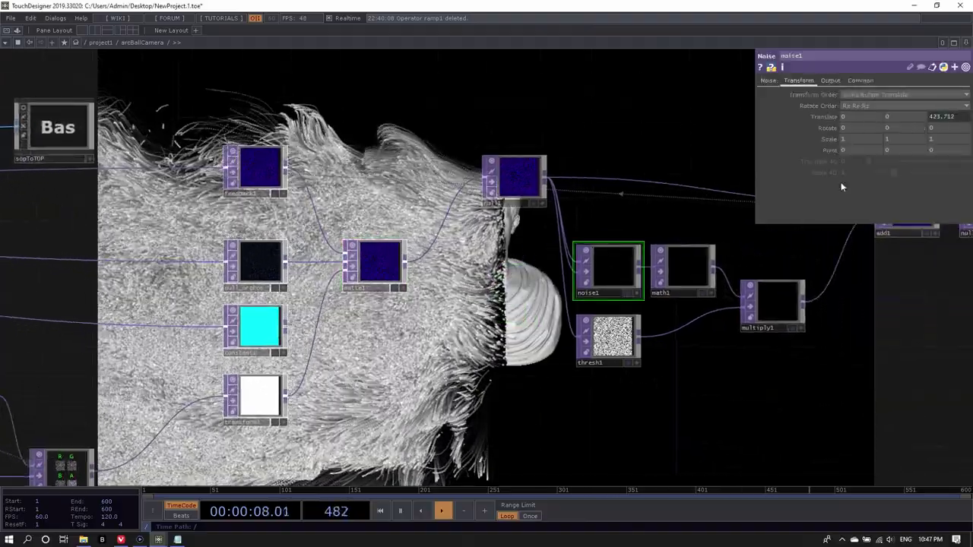
{"action": "left_click", "coordinate": [769, 81]}
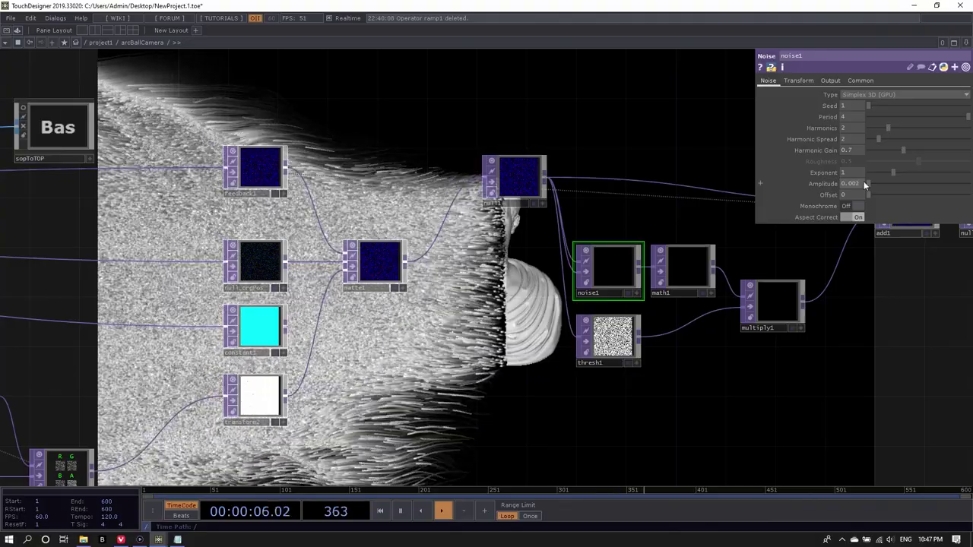
{"action": "left_click", "coordinate": [679, 276]}
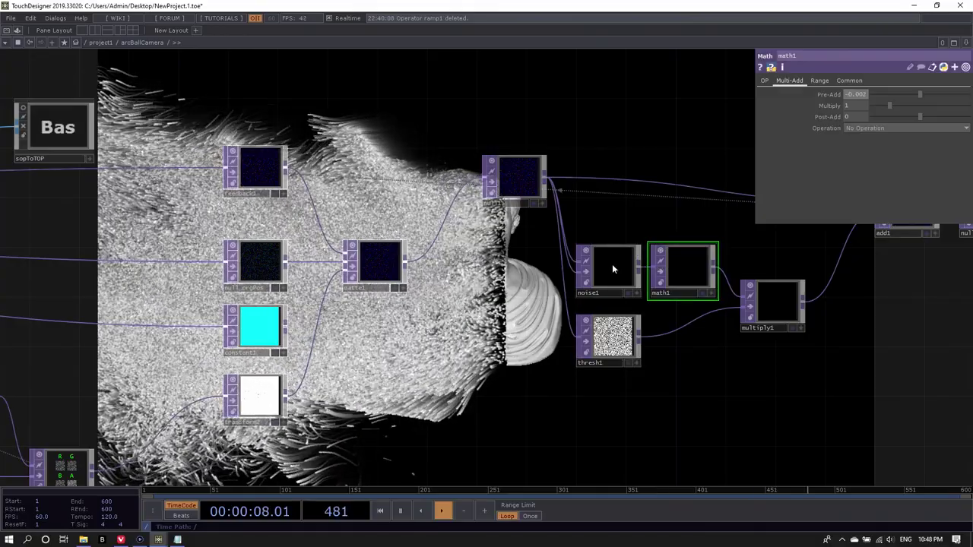
{"action": "left_click", "coordinate": [617, 265]}
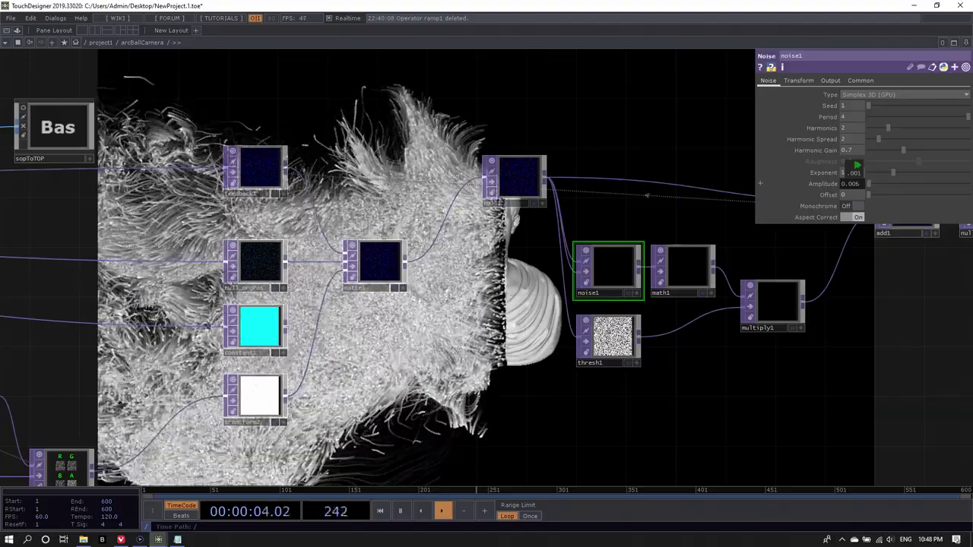
{"action": "left_click_drag", "start_coordinate": [853, 173], "coordinate": [854, 172]}
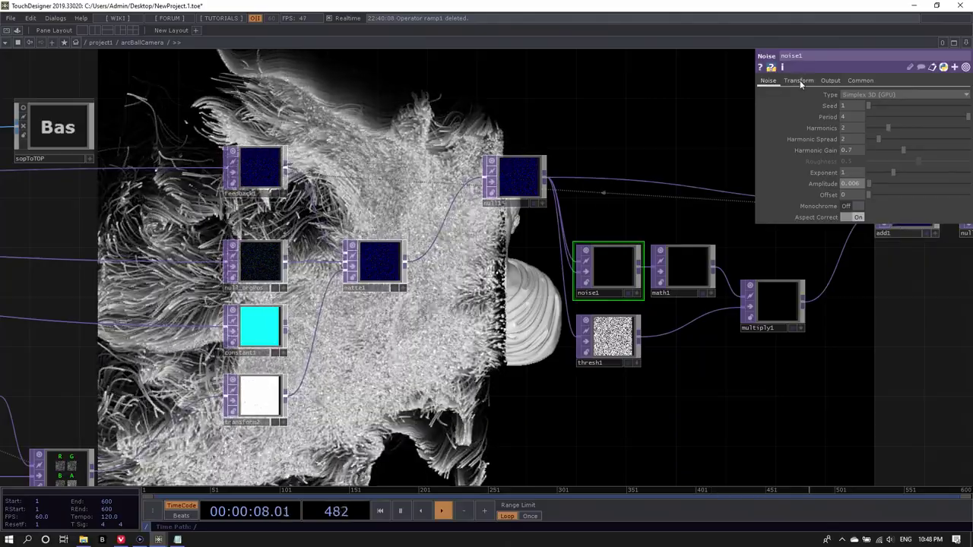
Step: Change noise1's Translate Z expression to absTime.seconds*0.01
{"action": "left_click", "coordinate": [799, 80]}
{"action": "left_click", "coordinate": [812, 119]}
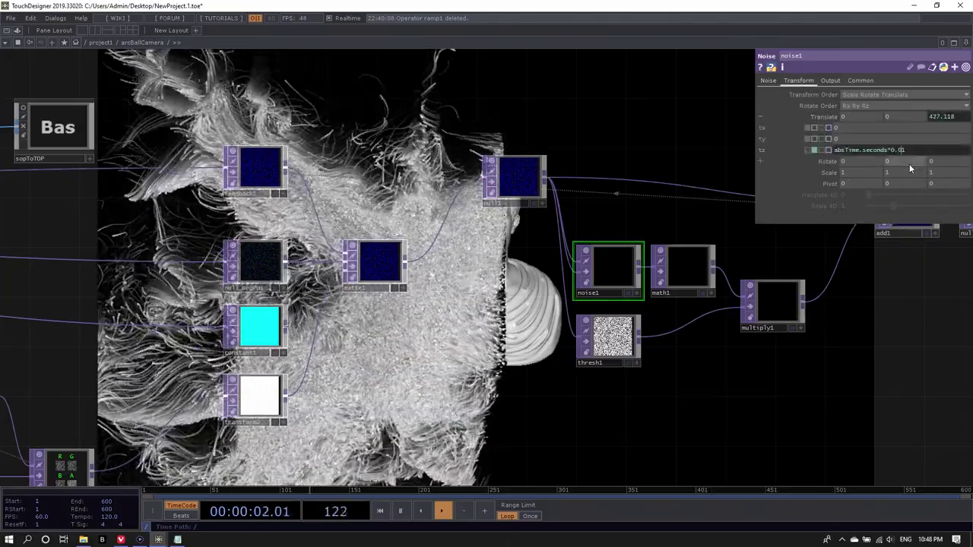
{"action": "key", "text": "Return"}
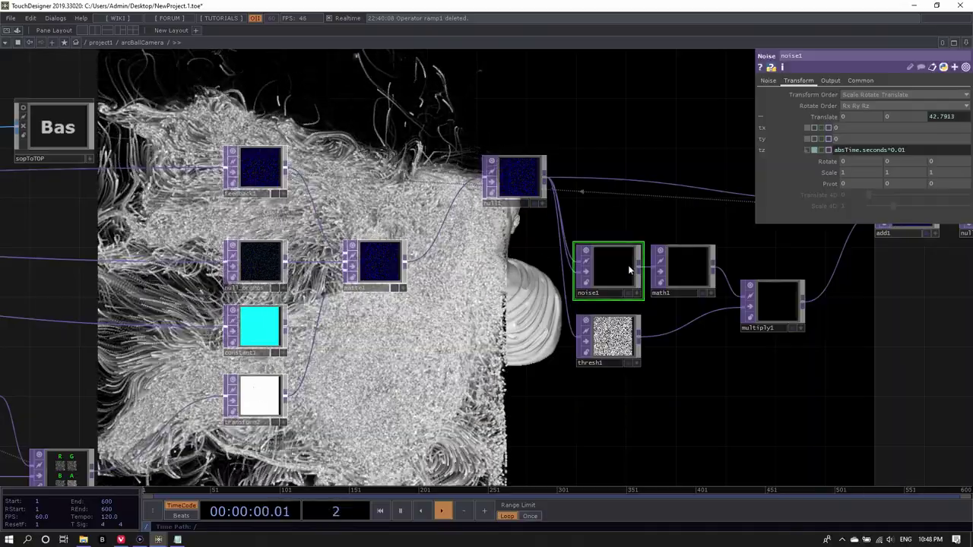
Step: Set math1's Pre-Add to -0.003 to strengthen the particles' sideways drift
{"action": "left_click", "coordinate": [683, 267]}
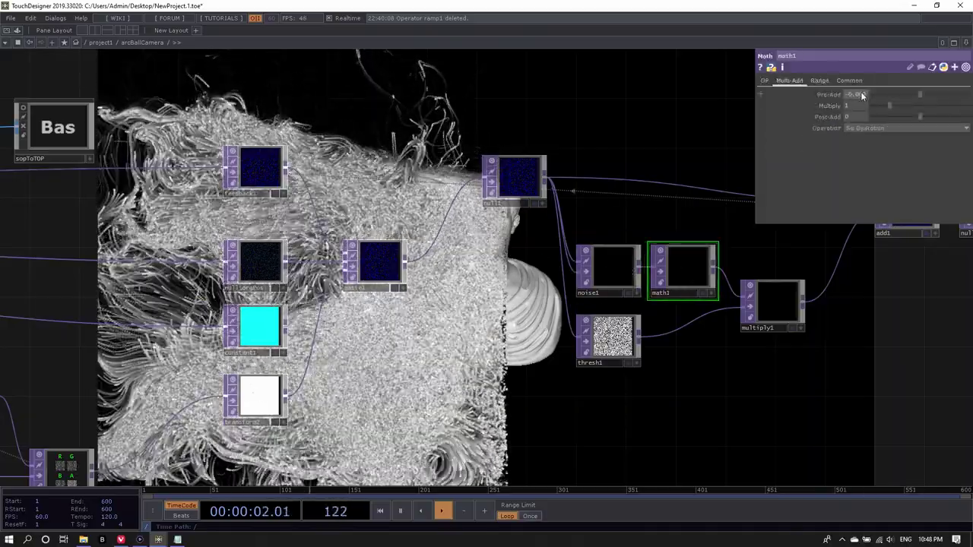
{"action": "middle_click_drag", "start_coordinate": [861, 95], "coordinate": [821, 116]}
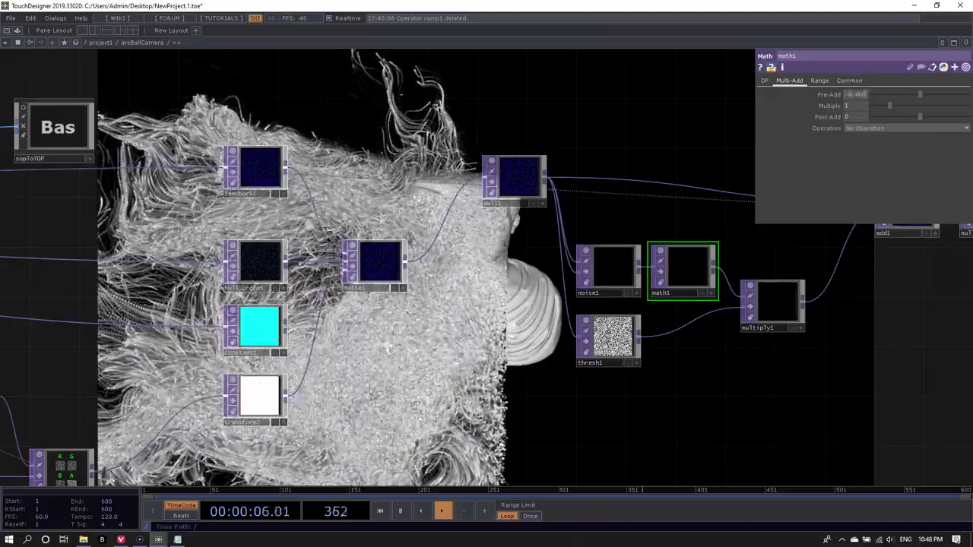
{"action": "key", "text": "h"}
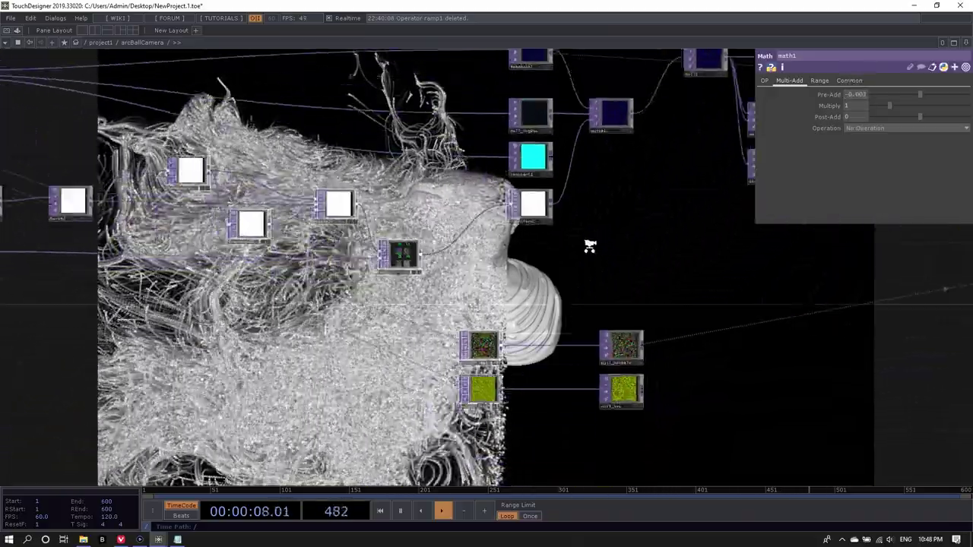
Step: Rewire thresh1's input so it comes from matte1 instead of null1
{"action": "scroll", "coordinate": [590, 246], "scroll_direction": "down", "scroll_amount": 3}
{"action": "left_click_drag", "start_coordinate": [317, 410], "coordinate": [348, 334]}
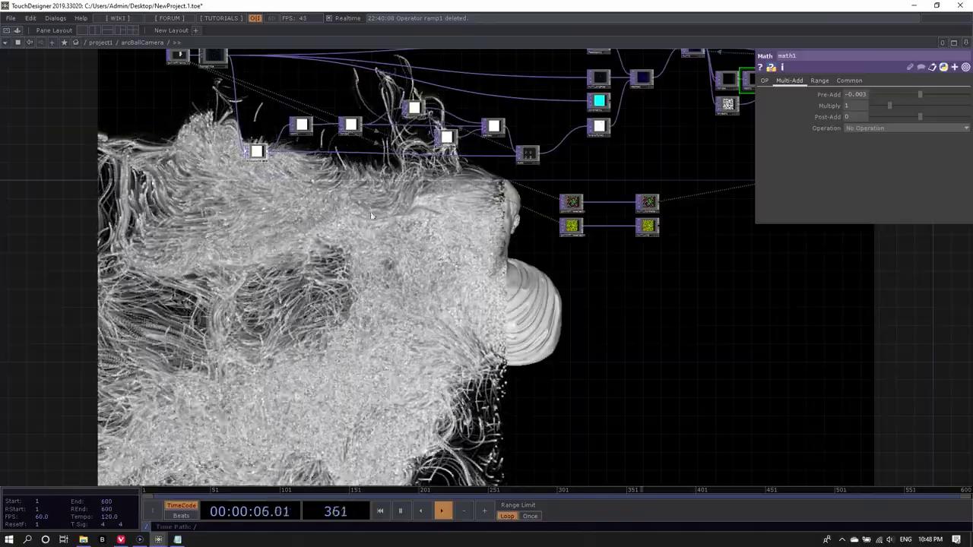
{"action": "scroll", "coordinate": [508, 263], "scroll_direction": "up", "scroll_amount": 10}
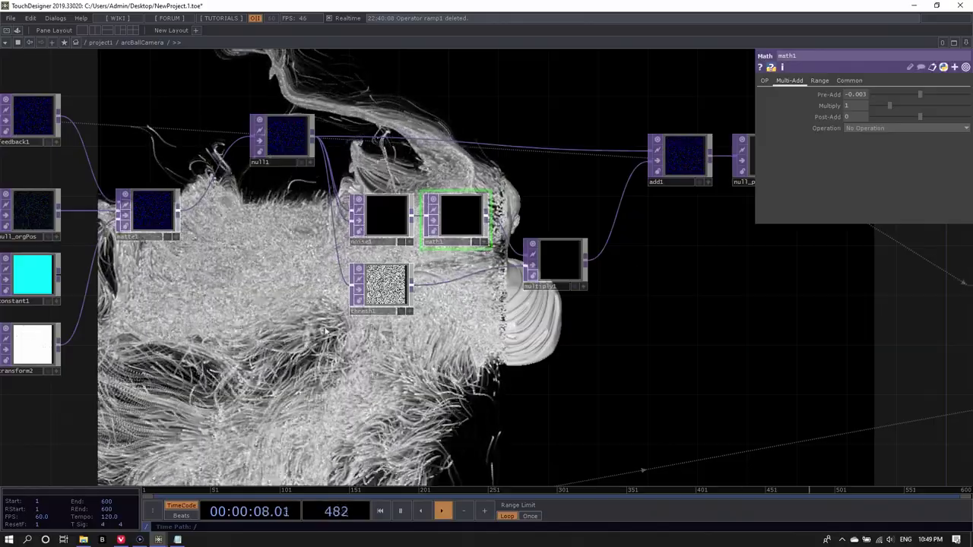
{"action": "left_click_drag", "start_coordinate": [225, 335], "coordinate": [298, 355]}
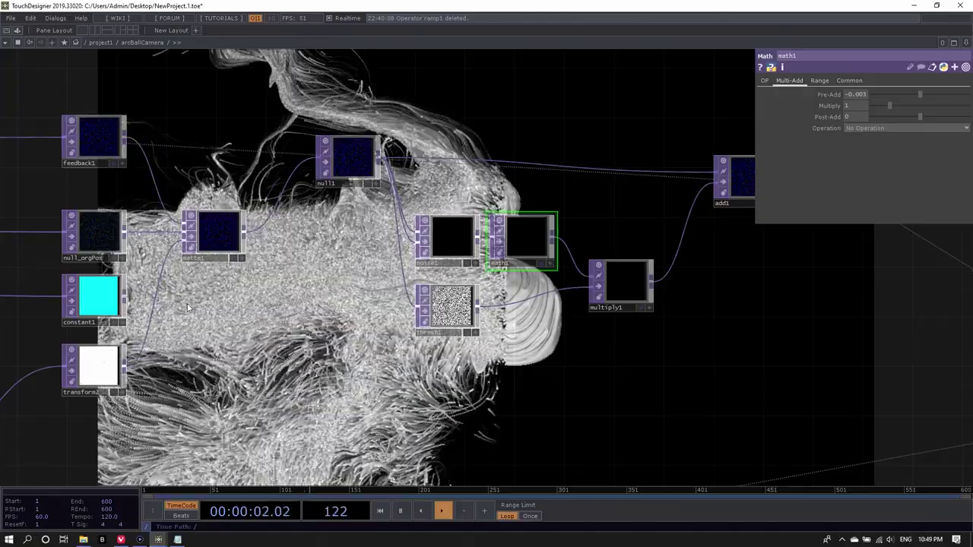
{"action": "left_click_drag", "start_coordinate": [187, 307], "coordinate": [276, 307]}
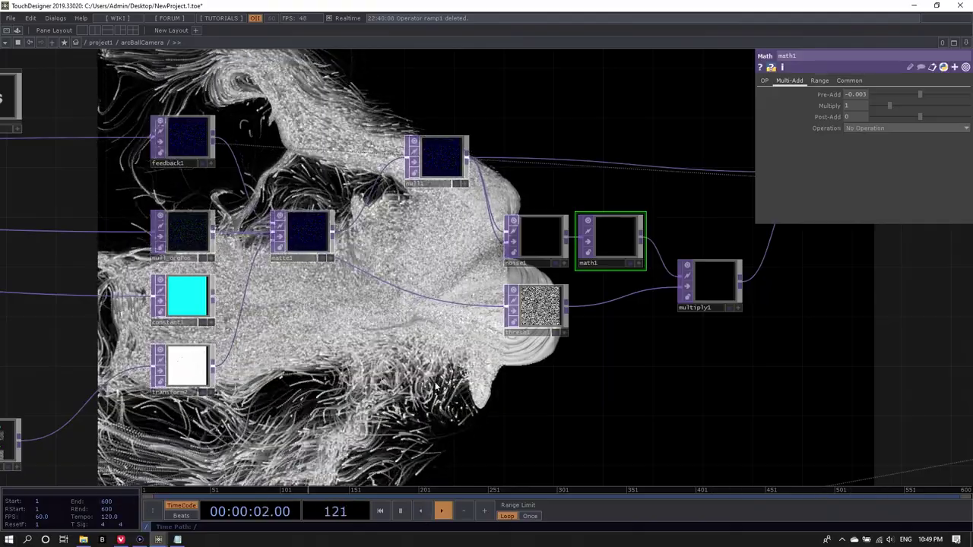
Step: Reset feedback1 to restart the particle positions
{"action": "scroll", "coordinate": [437, 384], "scroll_direction": "down", "scroll_amount": 3}
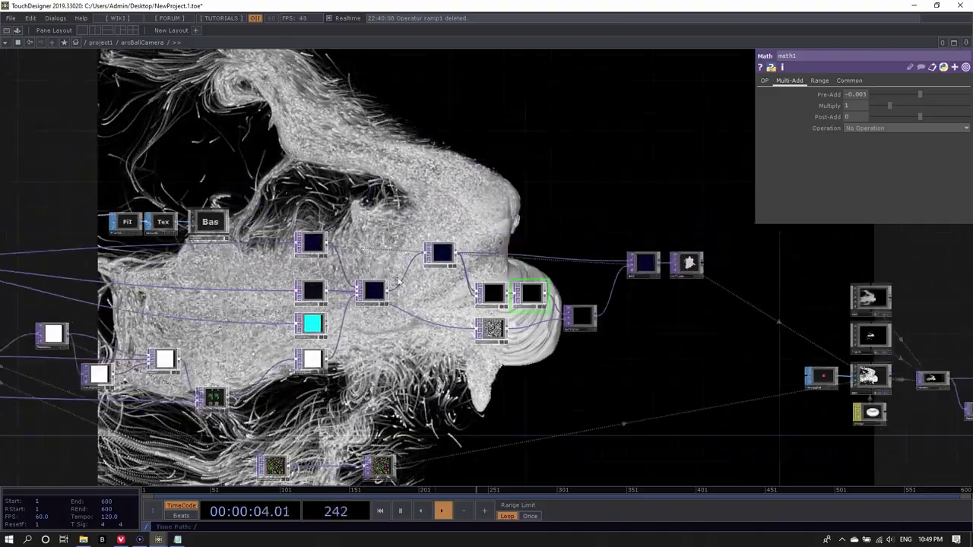
{"action": "scroll", "coordinate": [398, 282], "scroll_direction": "up", "scroll_amount": 4}
{"action": "left_click", "coordinate": [296, 218]}
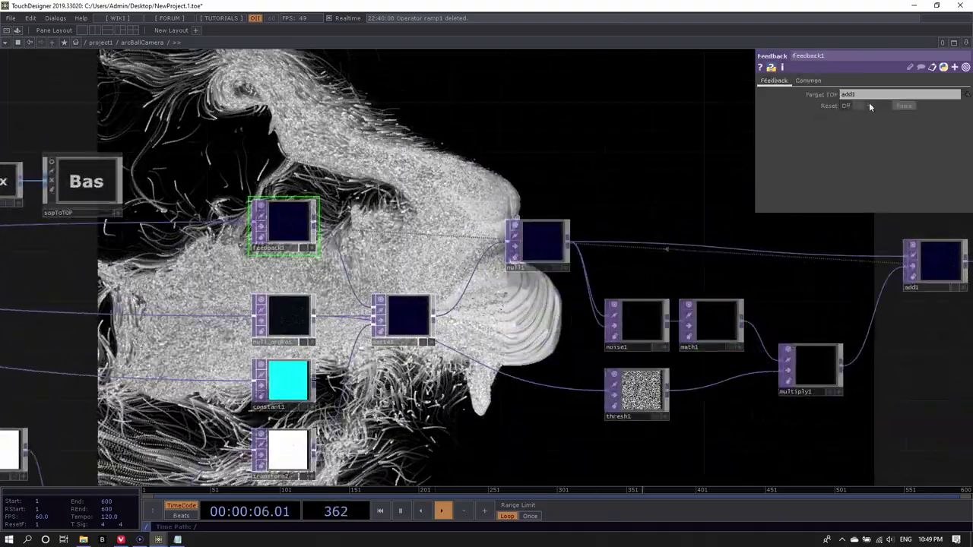
{"action": "left_click", "coordinate": [904, 107]}
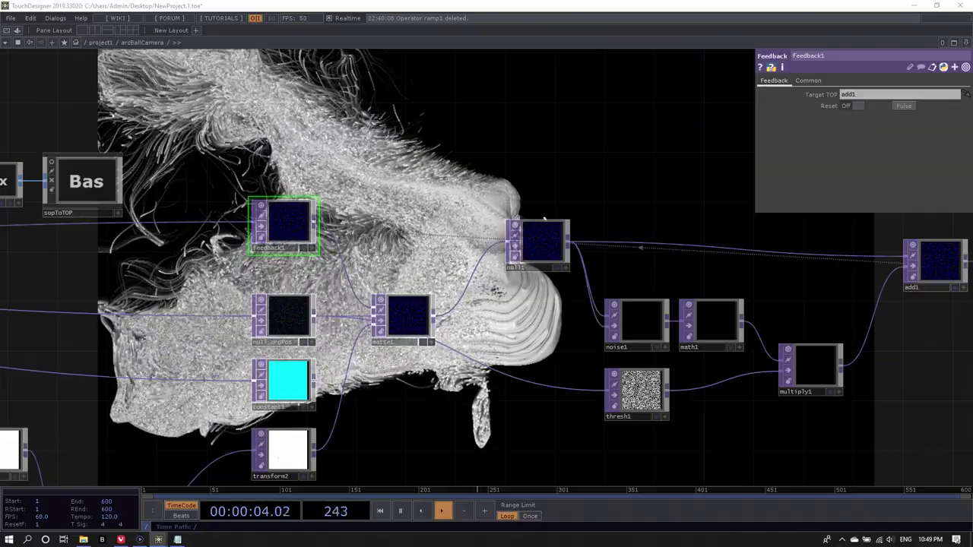
Step: Check rectangle1's size settings and set thresh1's Soften to 0.071
{"action": "left_click_drag", "start_coordinate": [850, 281], "coordinate": [590, 337]}
{"action": "left_click", "coordinate": [587, 321]}
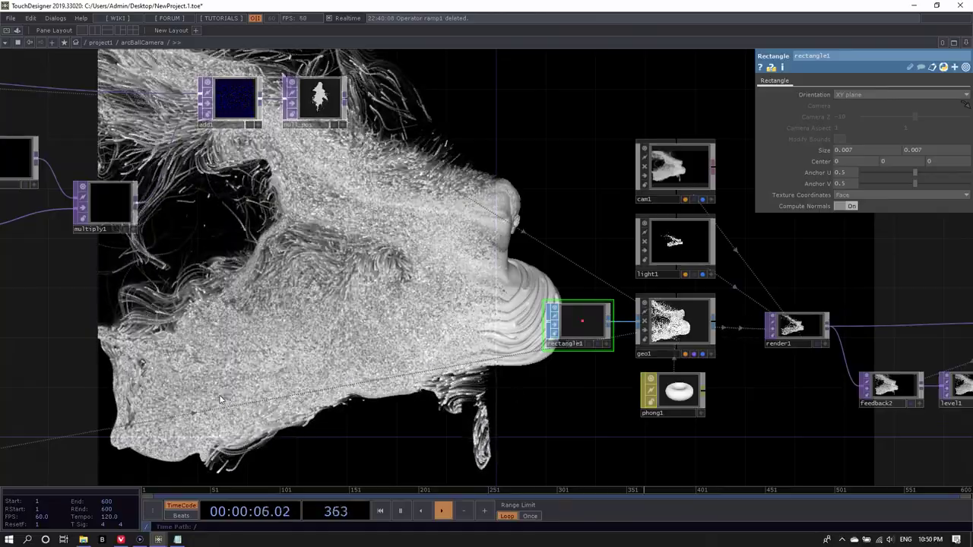
{"action": "left_click_drag", "start_coordinate": [226, 258], "coordinate": [587, 336]}
{"action": "left_click_drag", "start_coordinate": [453, 350], "coordinate": [452, 288]}
{"action": "left_click", "coordinate": [397, 279]}
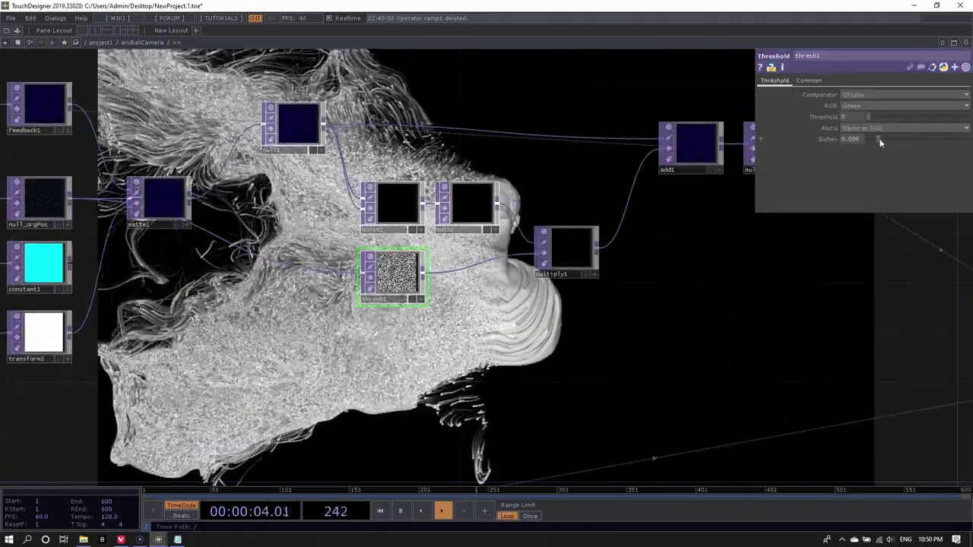
{"action": "left_click_drag", "start_coordinate": [876, 139], "coordinate": [874, 139]}
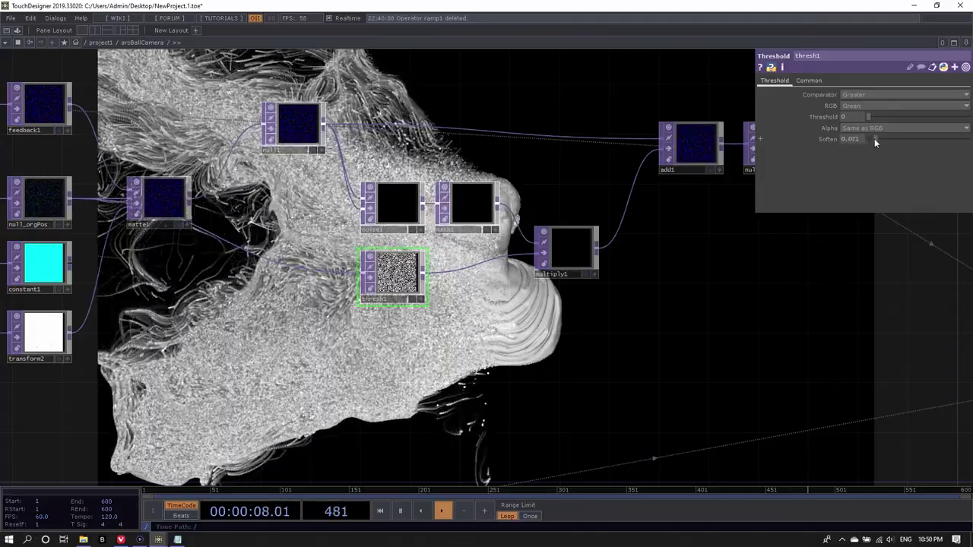
Step: Set math1's Pre-Add to -0.004
{"action": "left_click_drag", "start_coordinate": [575, 358], "coordinate": [623, 289]}
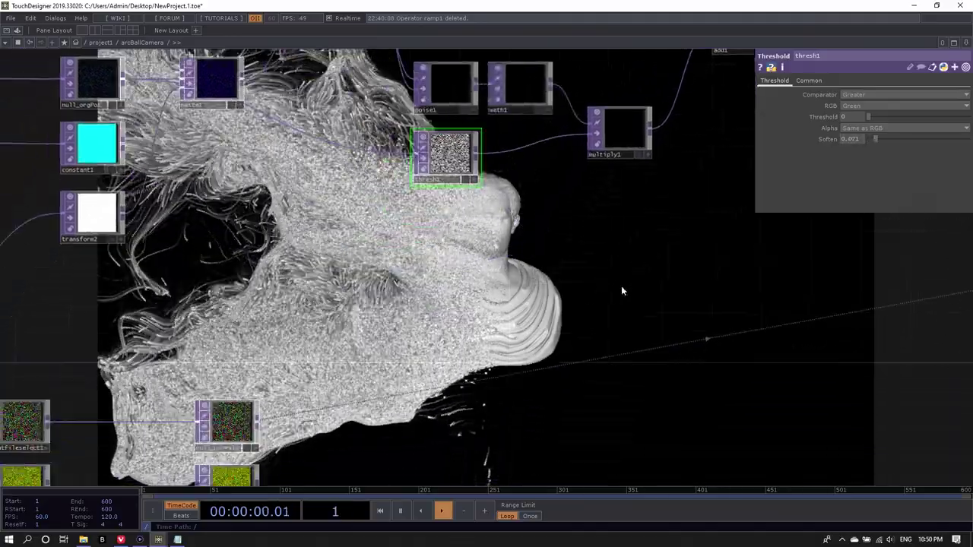
{"action": "left_click_drag", "start_coordinate": [526, 248], "coordinate": [515, 317]}
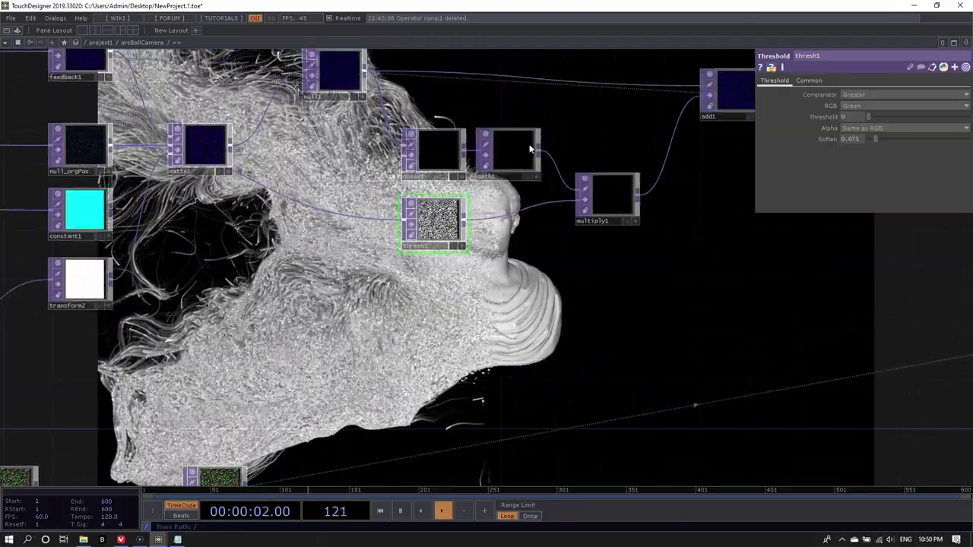
{"action": "mouse_move", "coordinate": [869, 100]}
{"action": "middle_mouse_down"}
{"action": "mouse_move", "coordinate": [857, 94]}
{"action": "mouse_move", "coordinate": [850, 120]}
{"action": "mouse_move", "coordinate": [857, 84]}
{"action": "mouse_move", "coordinate": [859, 97]}
{"action": "middle_mouse_up"}
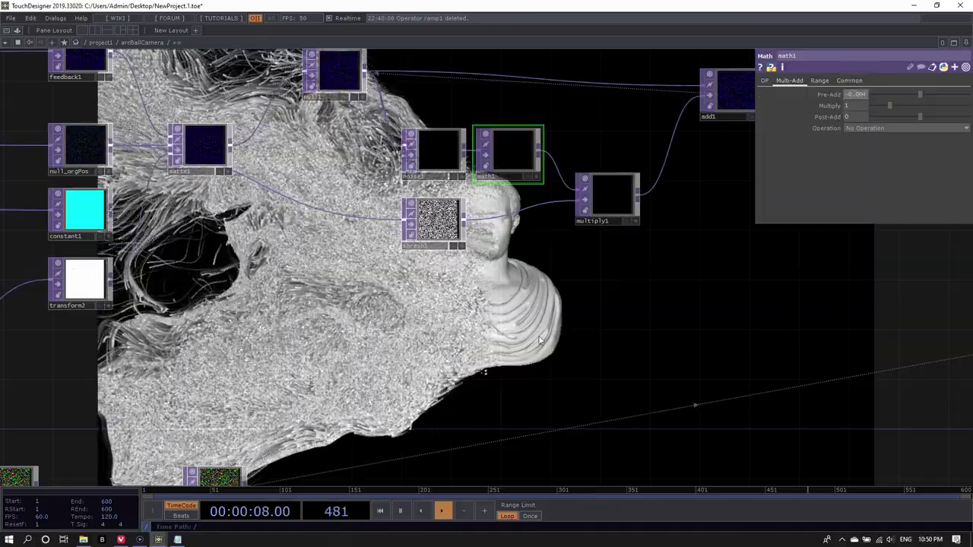
{"action": "left_click_drag", "start_coordinate": [494, 343], "coordinate": [576, 323]}
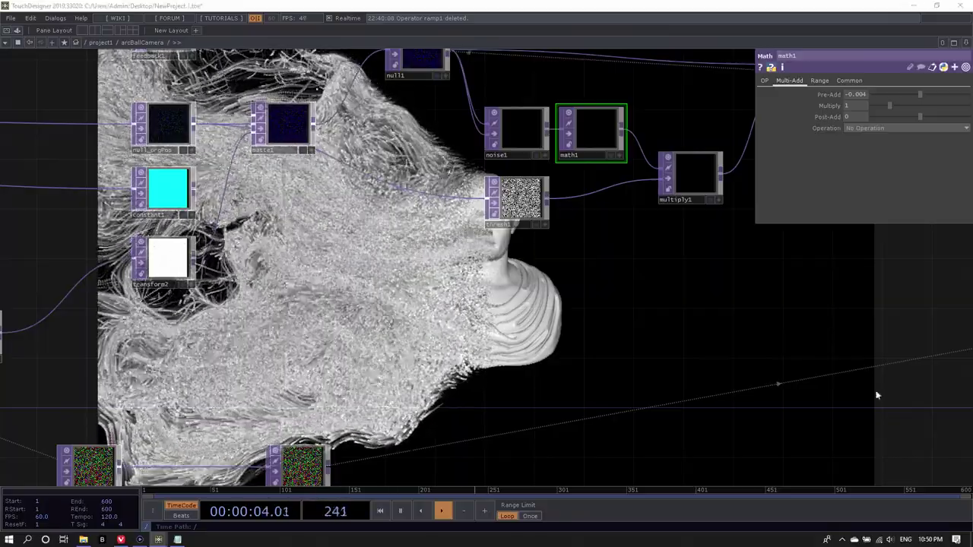
Step: Add a Circle TOP below rectangle1, beside the phong1 material
{"action": "left_click_drag", "start_coordinate": [634, 328], "coordinate": [279, 344]}
{"action": "left_click_drag", "start_coordinate": [654, 352], "coordinate": [258, 326]}
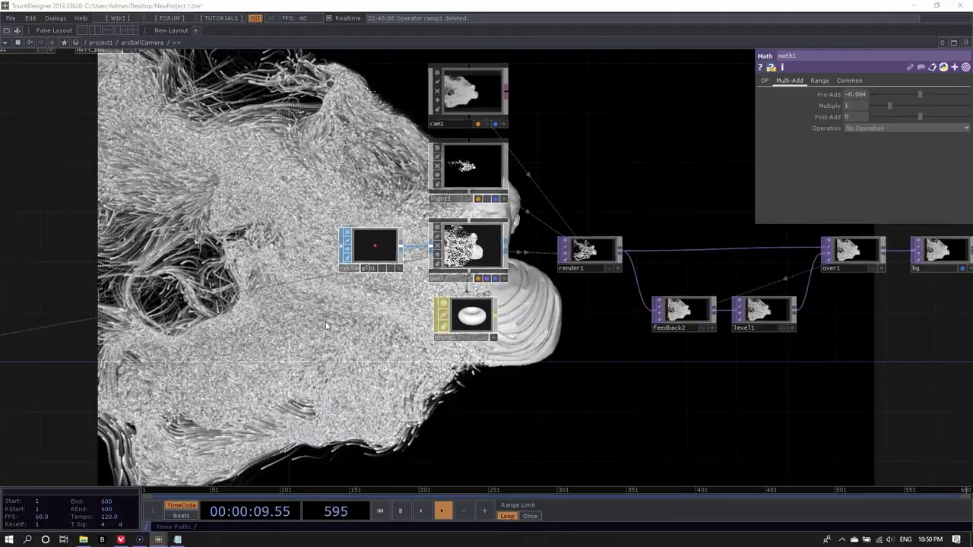
{"action": "key", "text": "Tab"}
{"action": "left_click", "coordinate": [284, 207]}
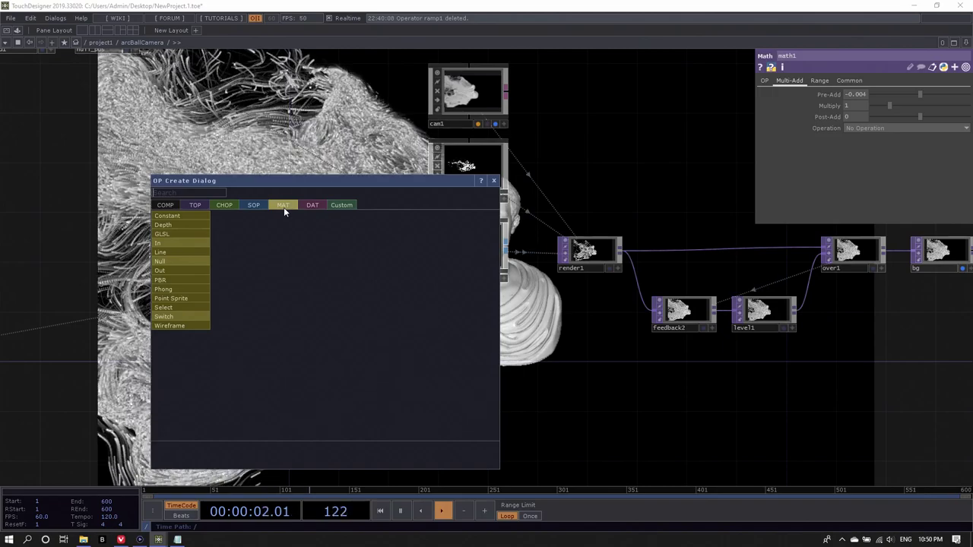
{"action": "left_click", "coordinate": [195, 206]}
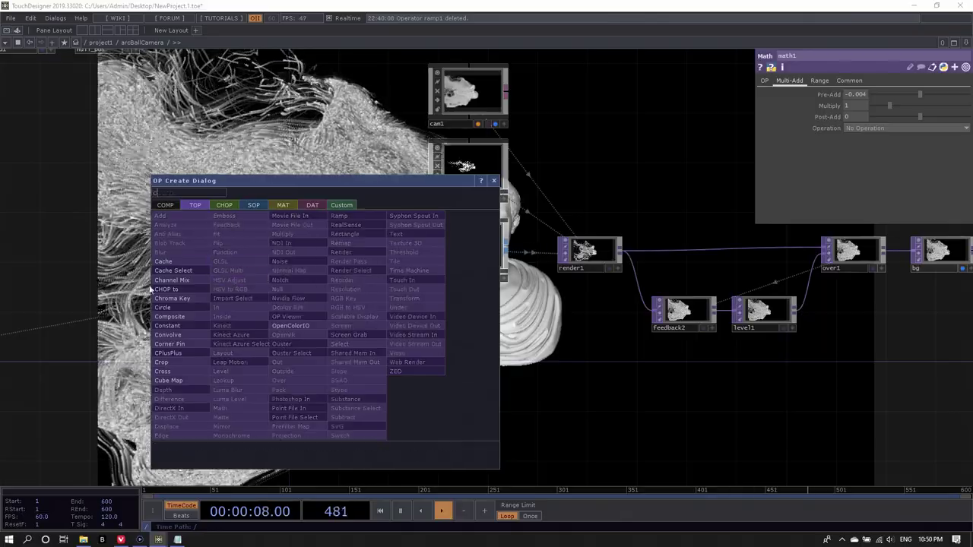
{"action": "key", "text": "Escape"}
{"action": "left_click", "coordinate": [356, 325]}
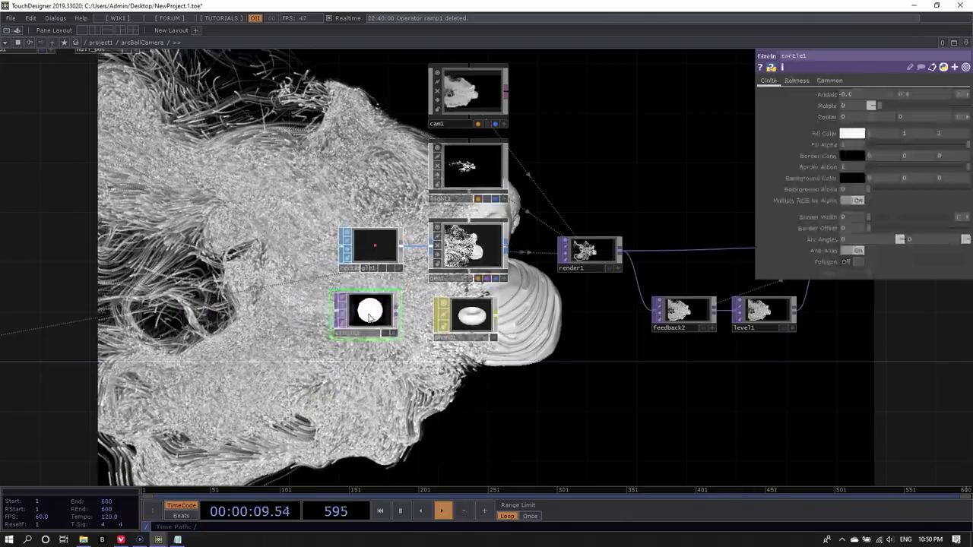
Step: Assign circle1 as phong1's Color Map and have the material's Blending (Transparency) on
{"action": "left_click_drag", "start_coordinate": [370, 318], "coordinate": [459, 314]}
{"action": "left_click", "coordinate": [471, 288]}
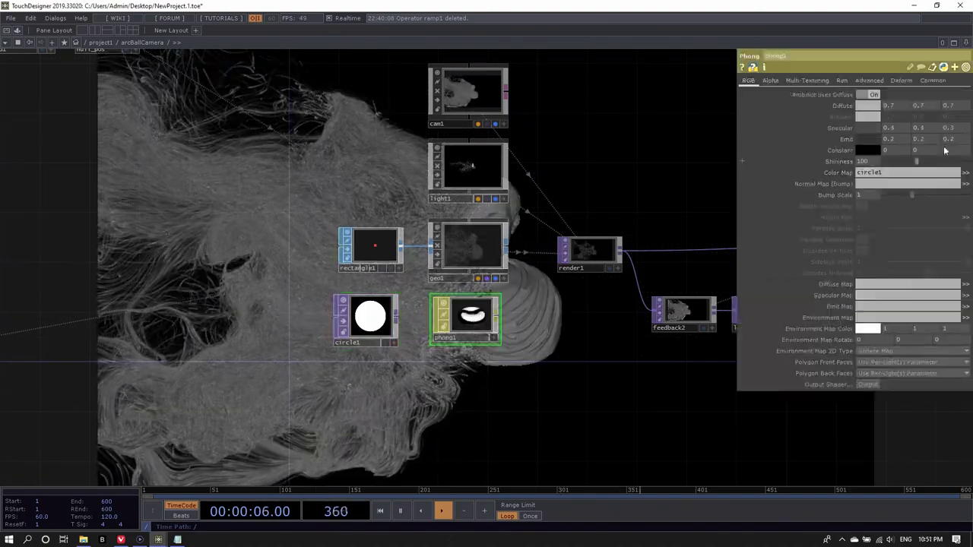
{"action": "left_click", "coordinate": [934, 81]}
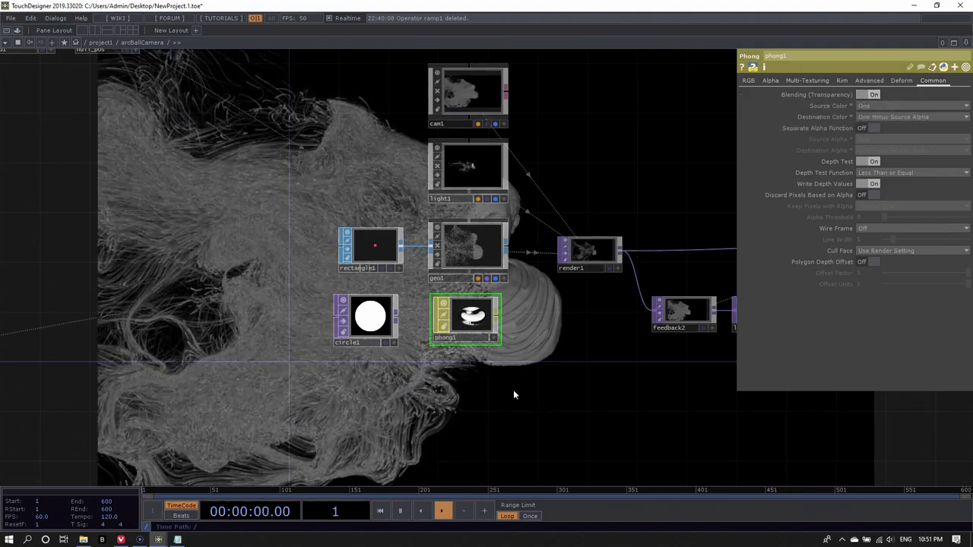
{"action": "left_click_drag", "start_coordinate": [513, 390], "coordinate": [487, 264]}
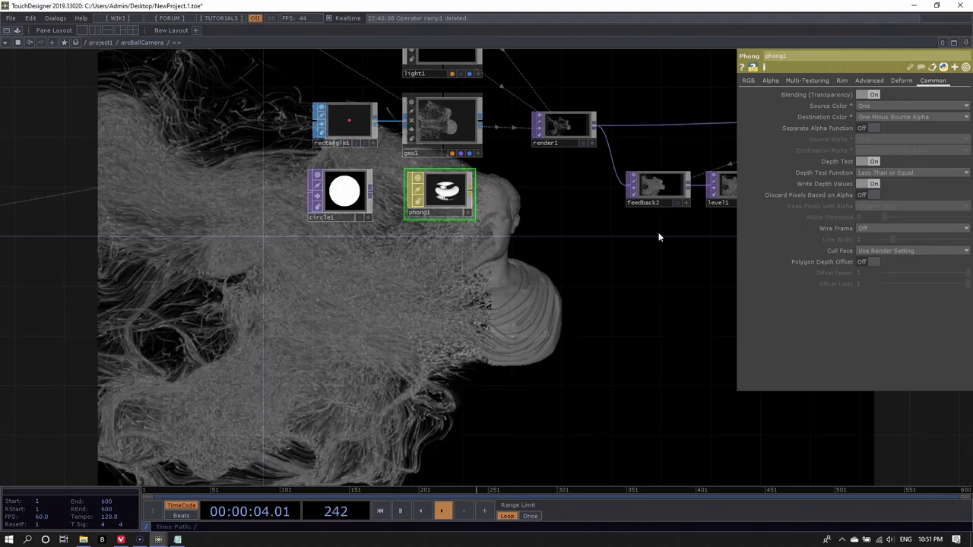
{"action": "scroll", "coordinate": [492, 242], "scroll_direction": "up", "scroll_amount": 5}
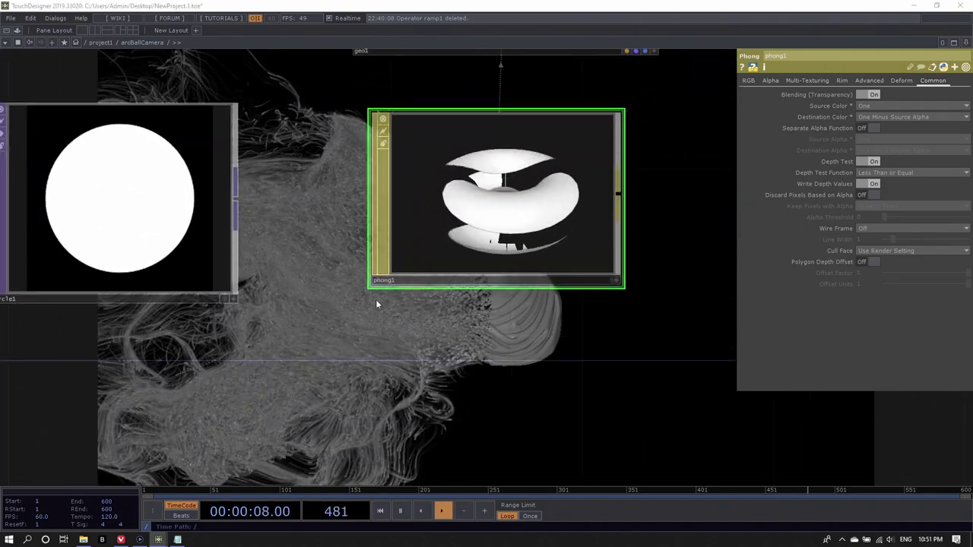
Step: Set noise2's Amplitude to 60 and replace its time-driven Seed expression with the constant 1
{"action": "scroll", "coordinate": [375, 299], "scroll_direction": "down", "scroll_amount": 6}
{"action": "left_click_drag", "start_coordinate": [447, 399], "coordinate": [517, 372]}
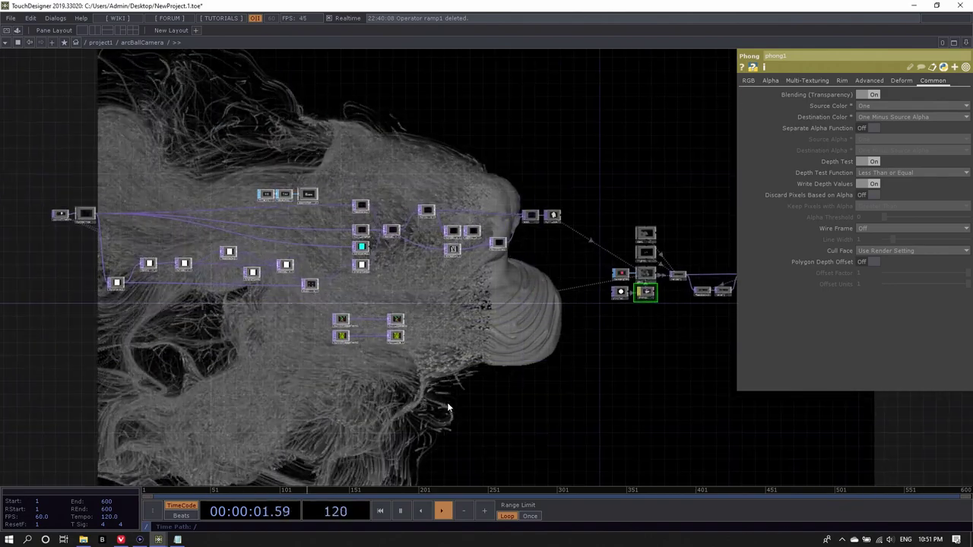
{"action": "scroll", "coordinate": [172, 272], "scroll_direction": "up", "scroll_amount": 5}
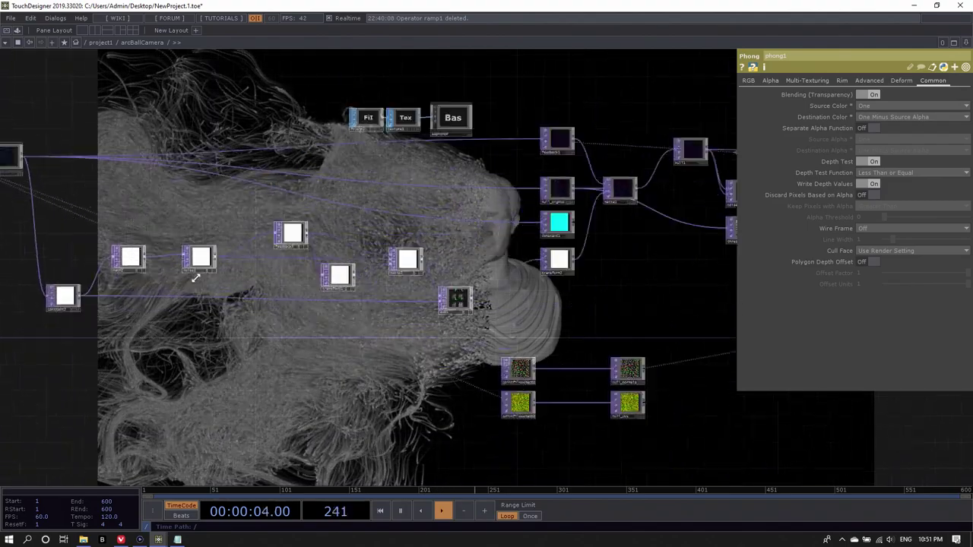
{"action": "left_click", "coordinate": [207, 253]}
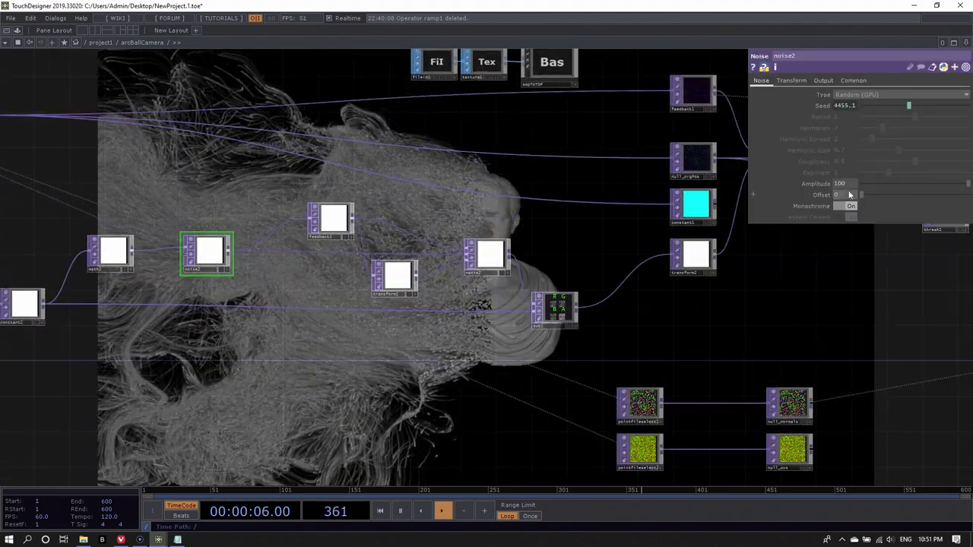
{"action": "middle_click_drag", "start_coordinate": [847, 184], "coordinate": [827, 173]}
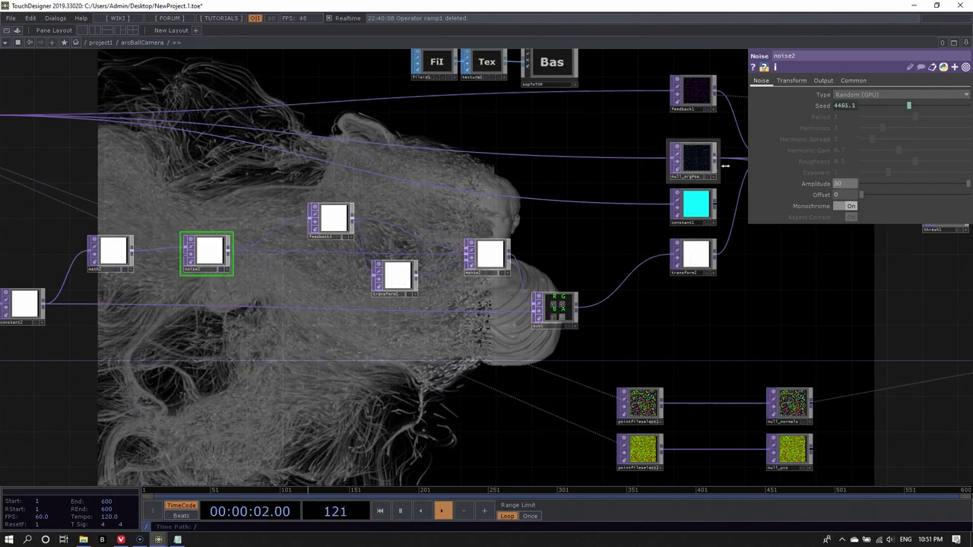
{"action": "left_click", "coordinate": [827, 106]}
{"action": "left_click", "coordinate": [856, 117]}
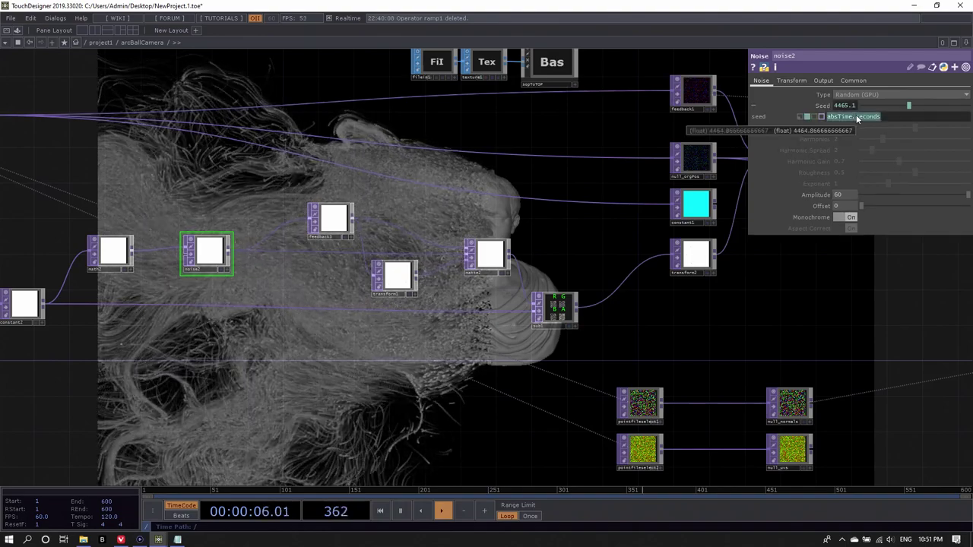
{"action": "type", "text": "1"}
{"action": "key", "text": "Return"}
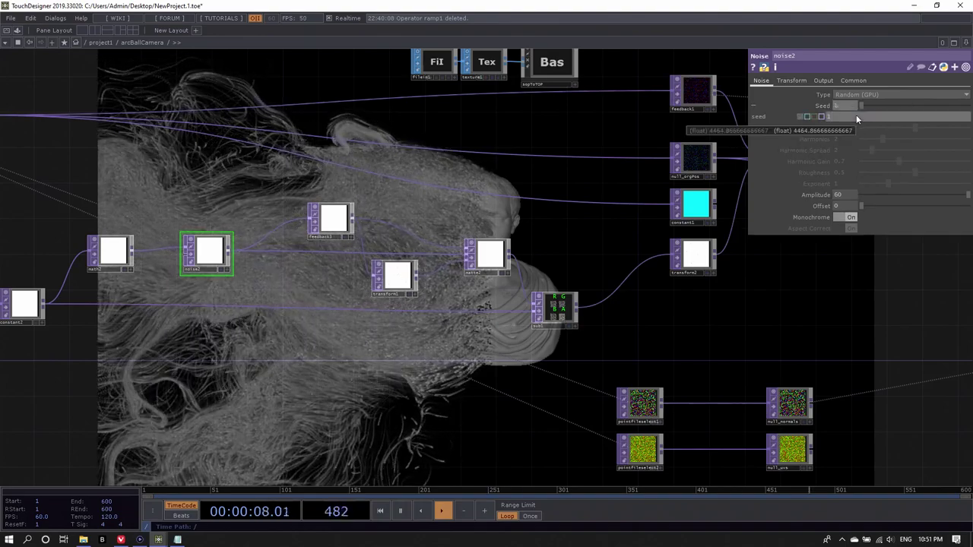
{"action": "left_click", "coordinate": [823, 106]}
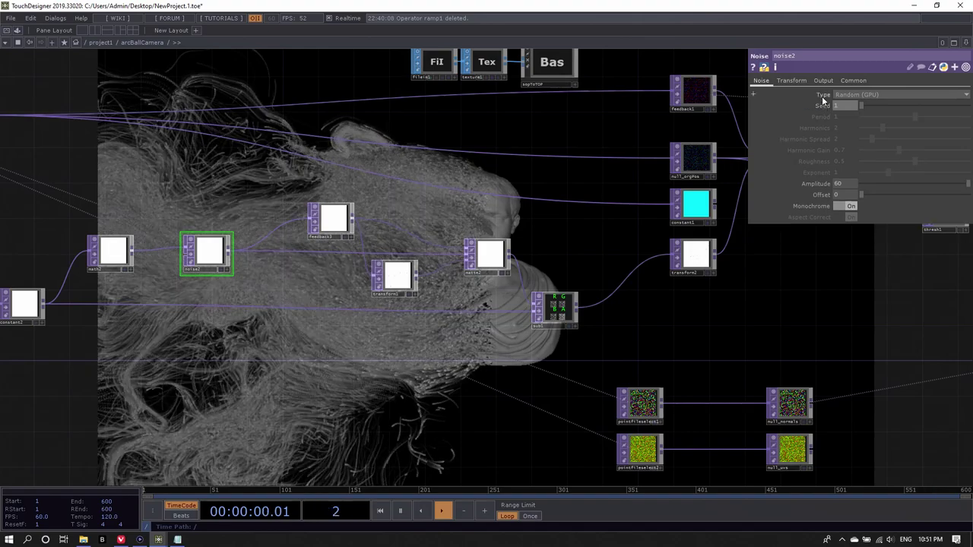
Step: Shift constant2, math2 and noise2 away from feedback3 and add a Noise CHOP below noise2
{"action": "left_click_drag", "start_coordinate": [209, 330], "coordinate": [145, 213]}
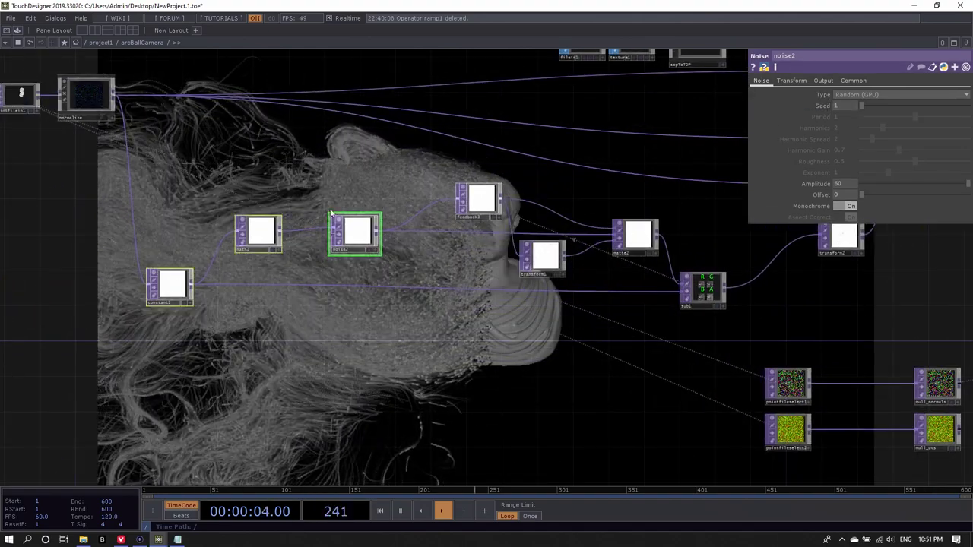
{"action": "left_click_drag", "start_coordinate": [346, 237], "coordinate": [299, 234]}
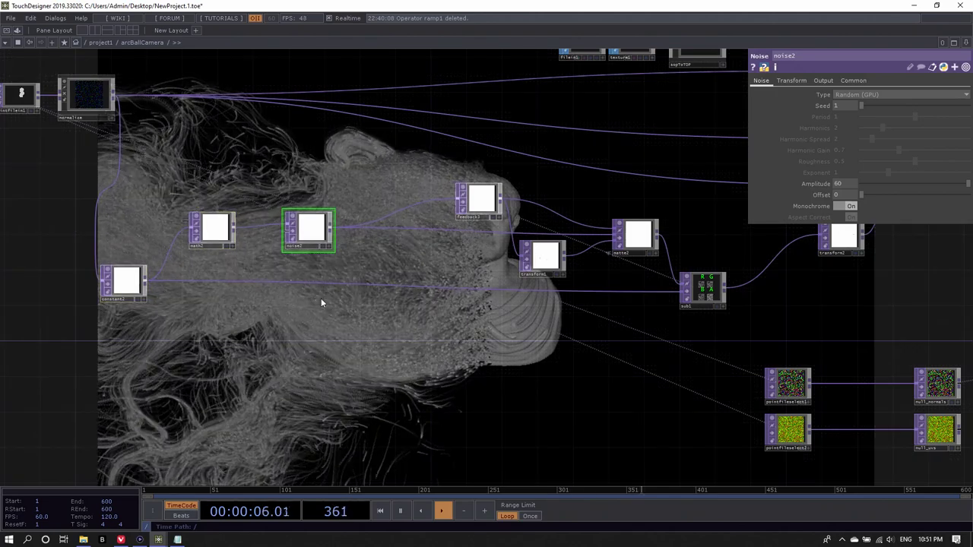
{"action": "key", "text": "Tab"}
{"action": "left_click", "coordinate": [222, 182]}
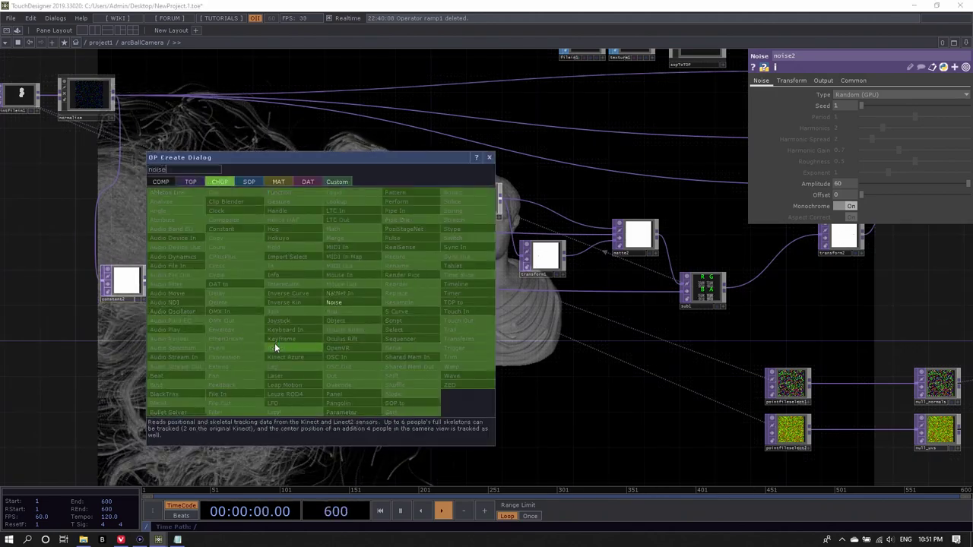
{"action": "type", "text": "noise"}
{"action": "left_click", "coordinate": [335, 302]}
{"action": "left_click", "coordinate": [317, 276]}
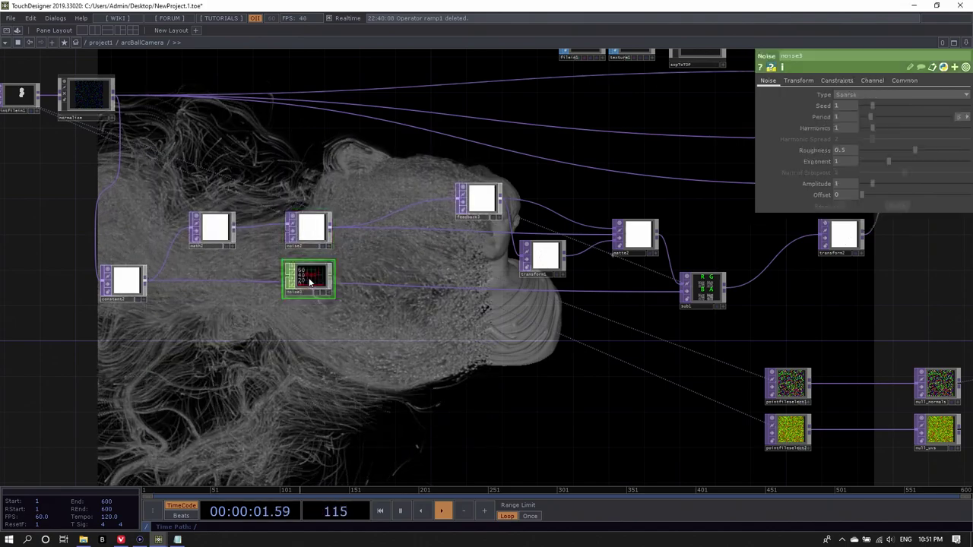
Step: Turn on Time Slice for noise3 and name its channels tx ty
{"action": "left_click", "coordinate": [901, 80]}
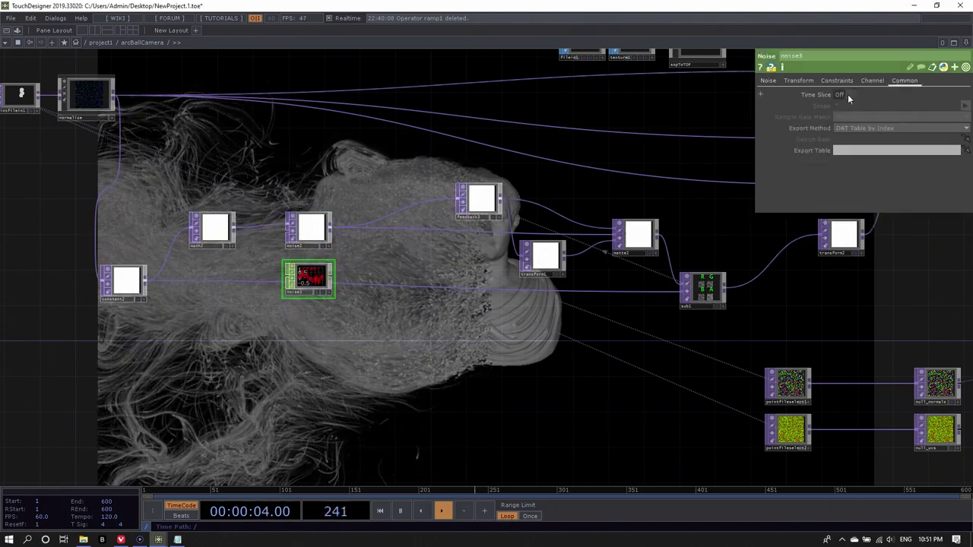
{"action": "scroll", "coordinate": [350, 286], "scroll_direction": "up", "scroll_amount": 3}
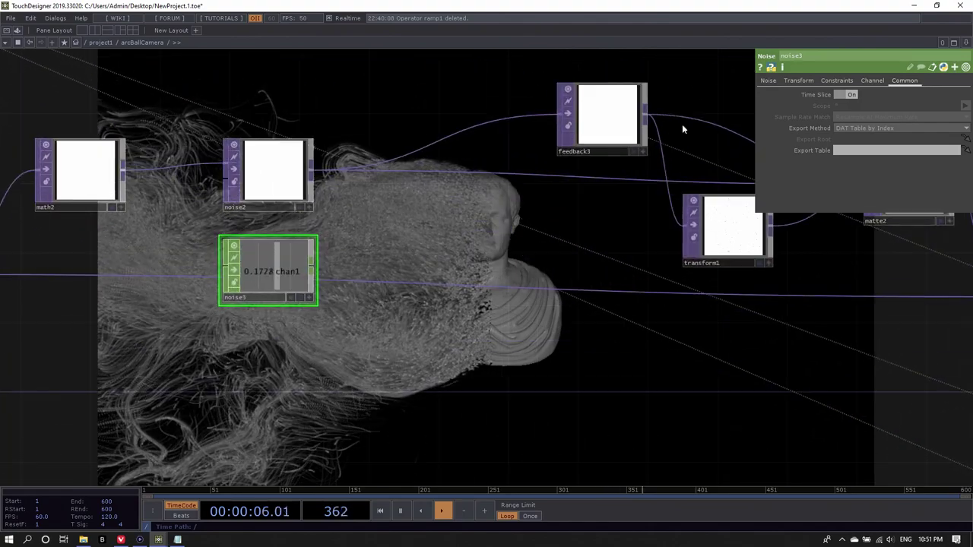
{"action": "left_click", "coordinate": [871, 80]}
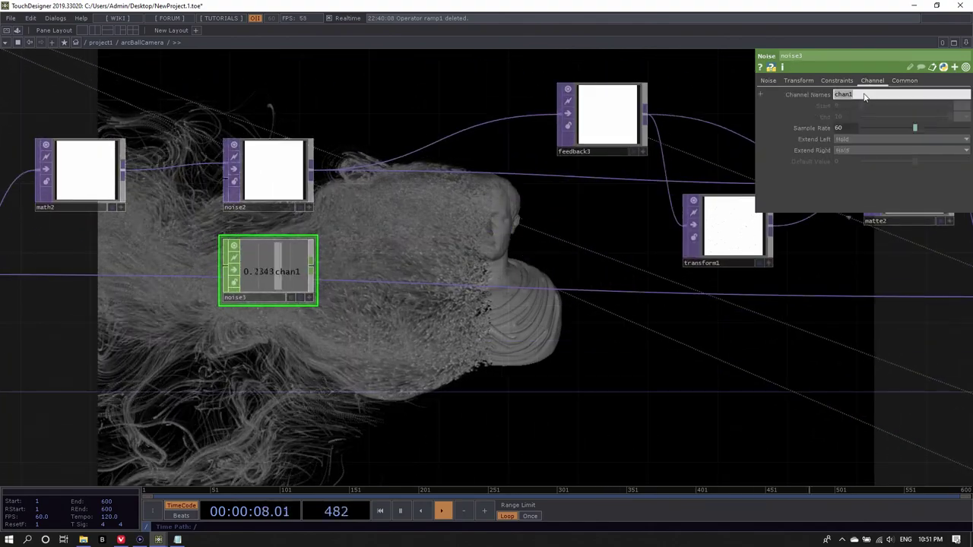
{"action": "left_click", "coordinate": [864, 95]}
{"action": "type", "text": "tx ty"}
{"action": "key", "text": "Return"}
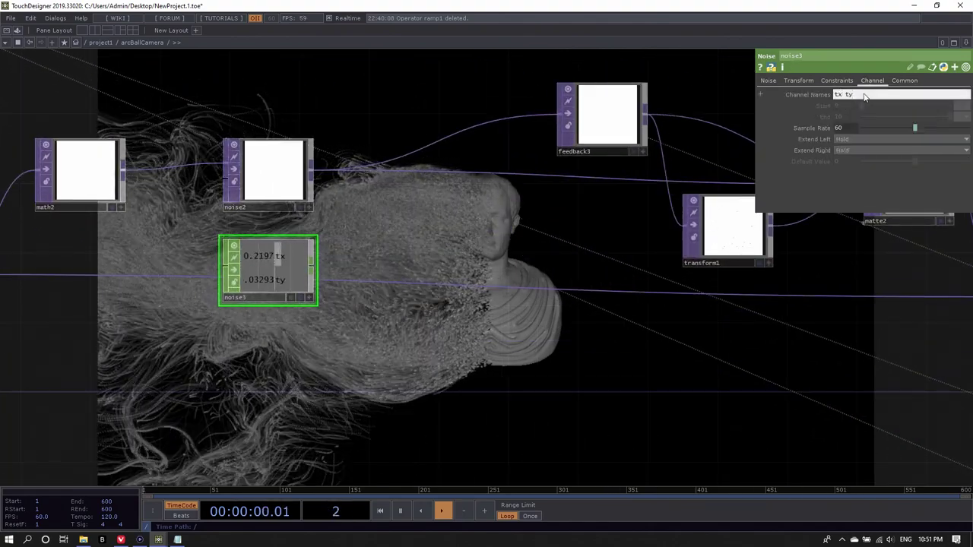
Step: Set noise3's Type to Random and connect a Null CHOP to its output
{"action": "left_click", "coordinate": [769, 81]}
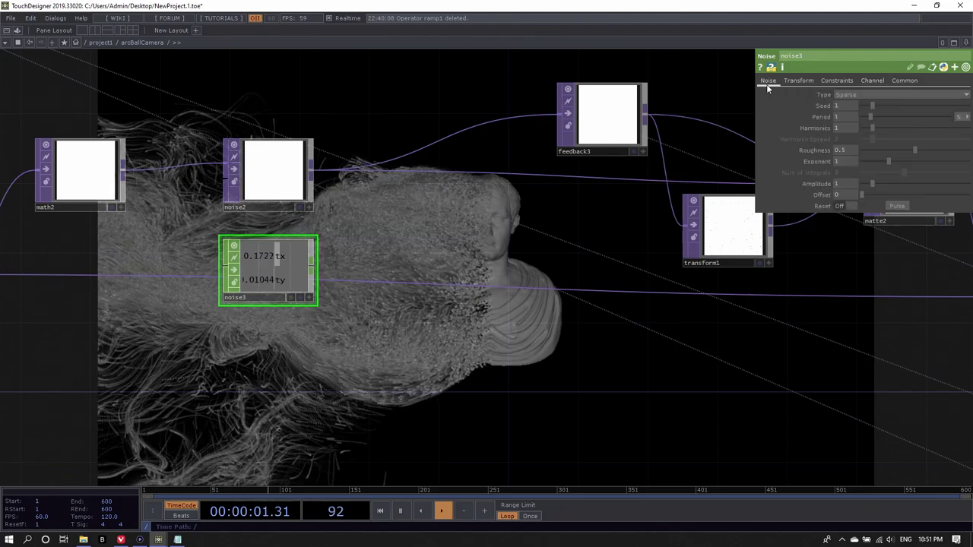
{"action": "left_click", "coordinate": [854, 96]}
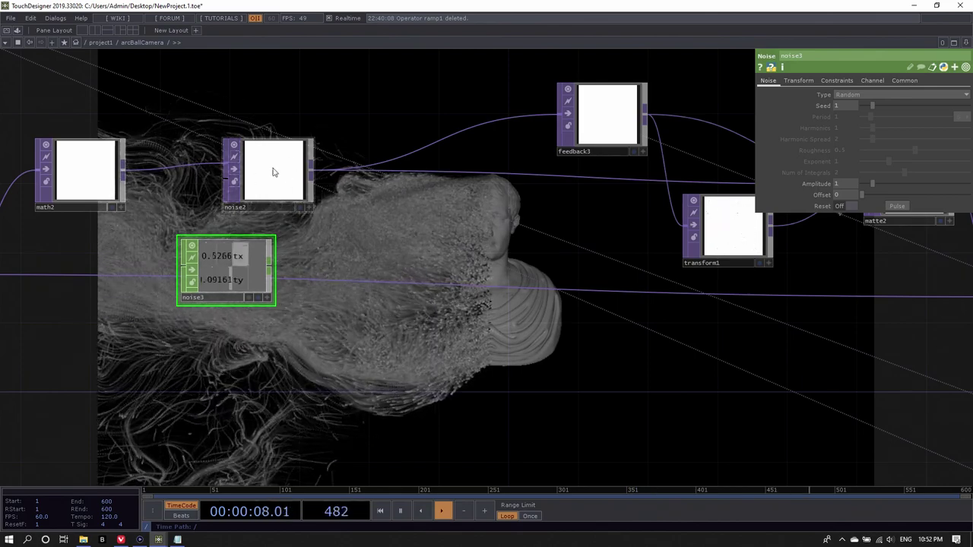
{"action": "right_click", "coordinate": [270, 270]}
{"action": "left_click", "coordinate": [287, 281]}
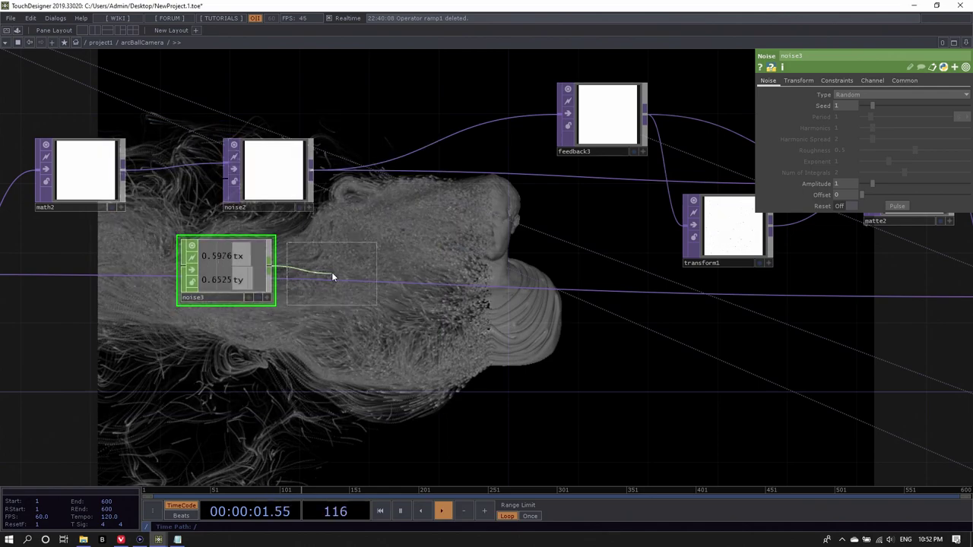
{"action": "left_click", "coordinate": [358, 272]}
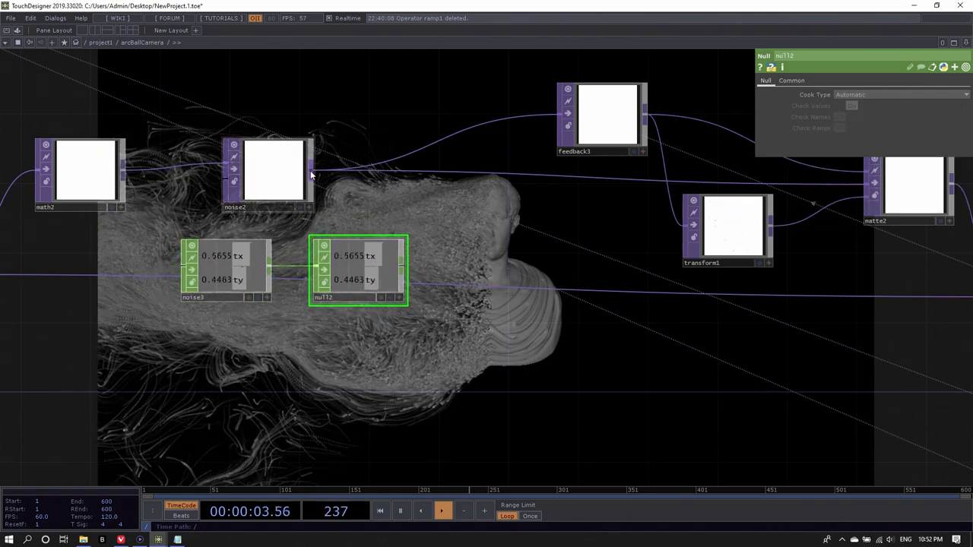
Step: Insert a Transform TOP directly after noise2, ahead of the feedback3 and matte2 connections, and place it above null2
{"action": "right_click", "coordinate": [311, 174]}
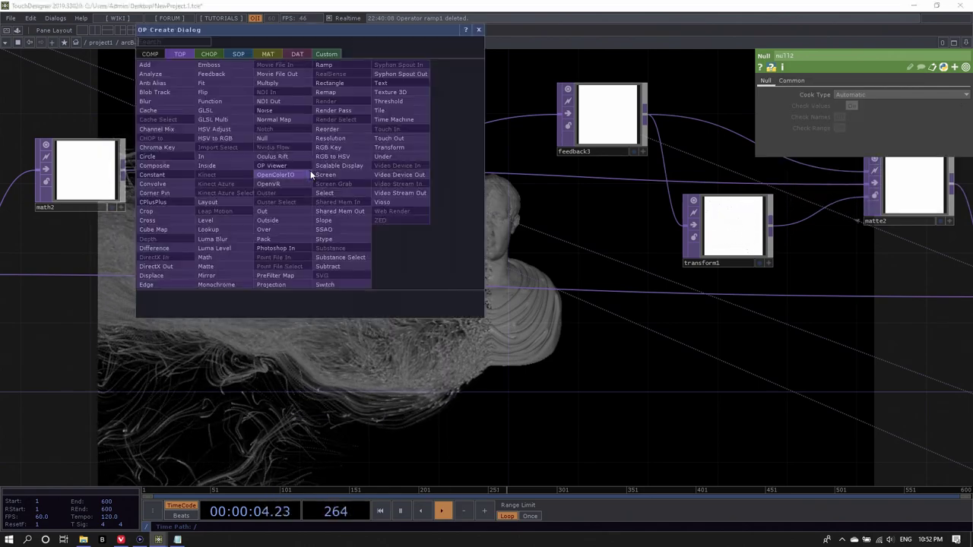
{"action": "left_click", "coordinate": [399, 147]}
{"action": "left_click", "coordinate": [372, 180]}
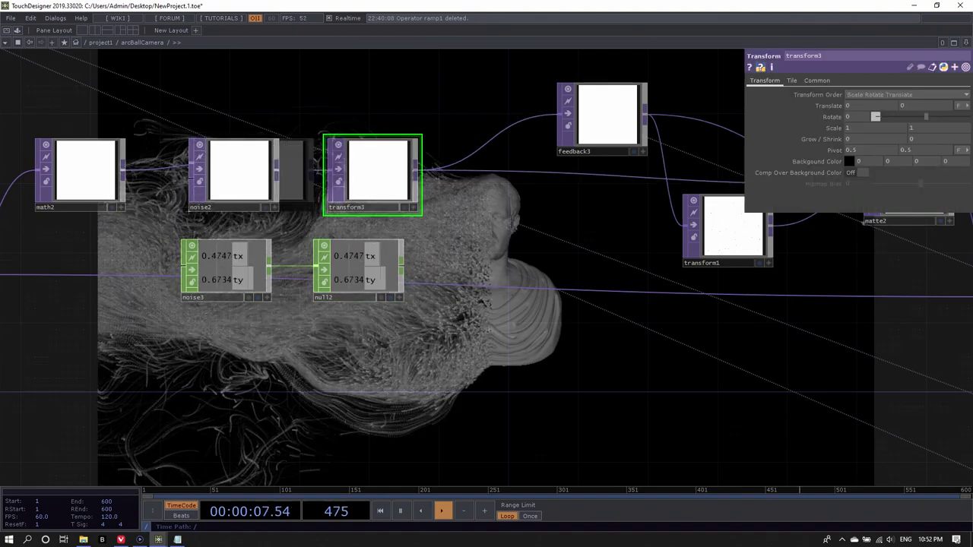
{"action": "left_click_drag", "start_coordinate": [376, 175], "coordinate": [355, 183]}
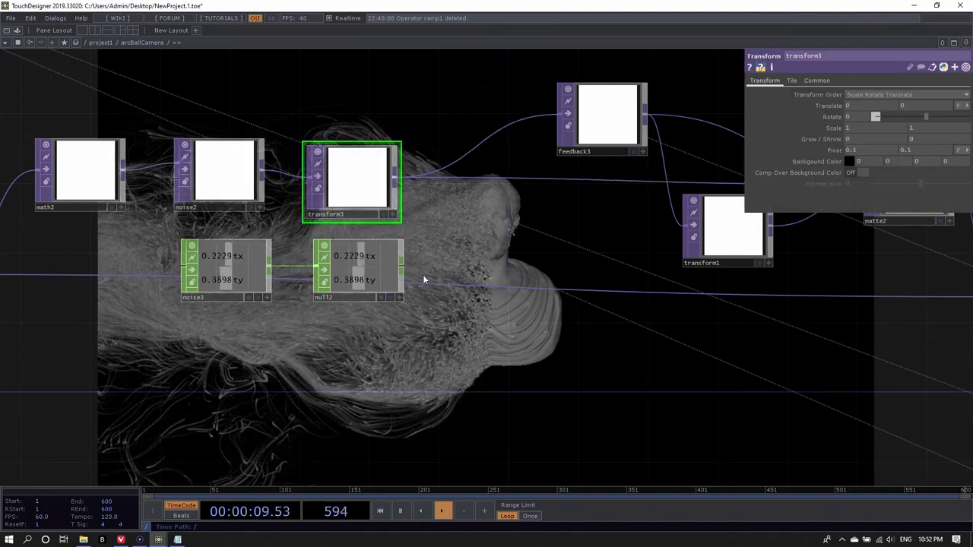
Step: Export null2's tx and ty channels to transform3's Translate X and Y
{"action": "left_click", "coordinate": [398, 297]}
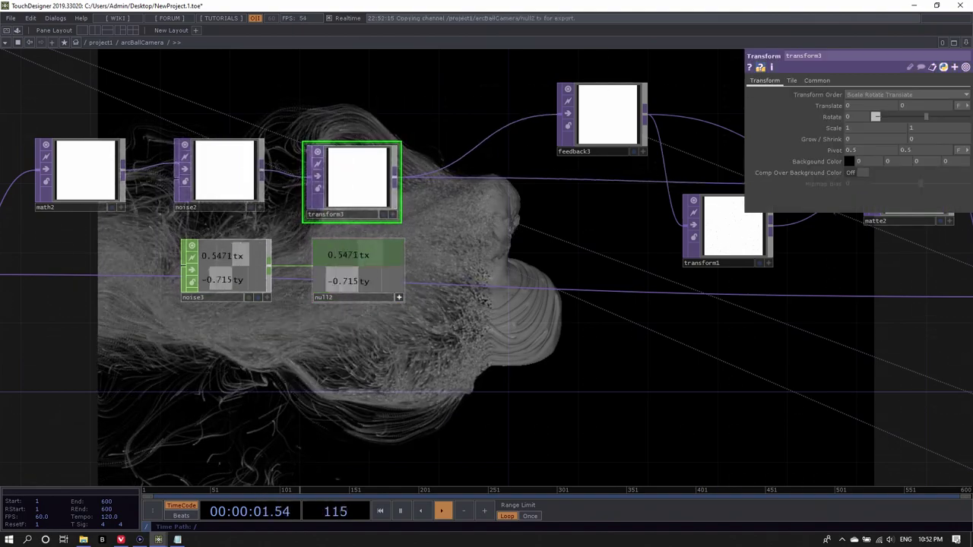
{"action": "left_click_drag", "start_coordinate": [350, 254], "coordinate": [866, 89]}
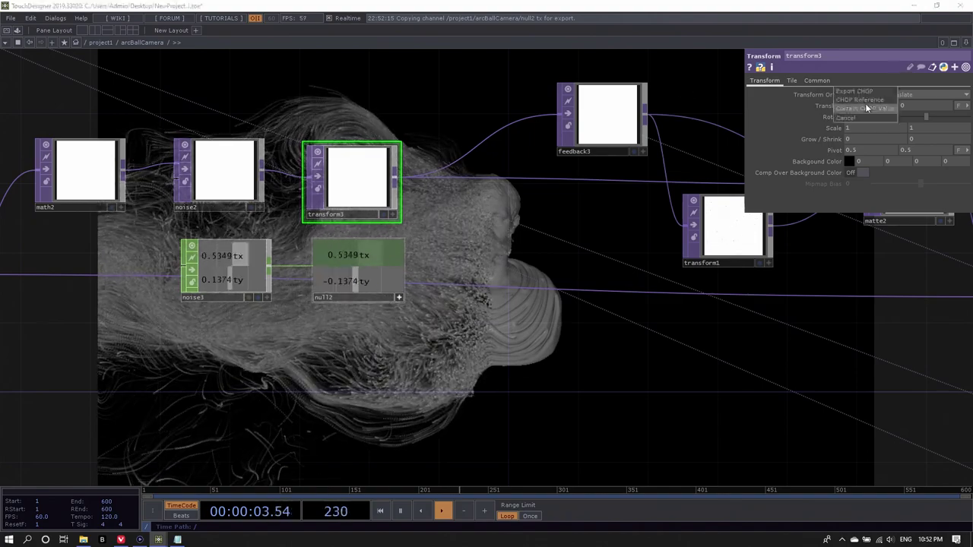
{"action": "left_click", "coordinate": [866, 91]}
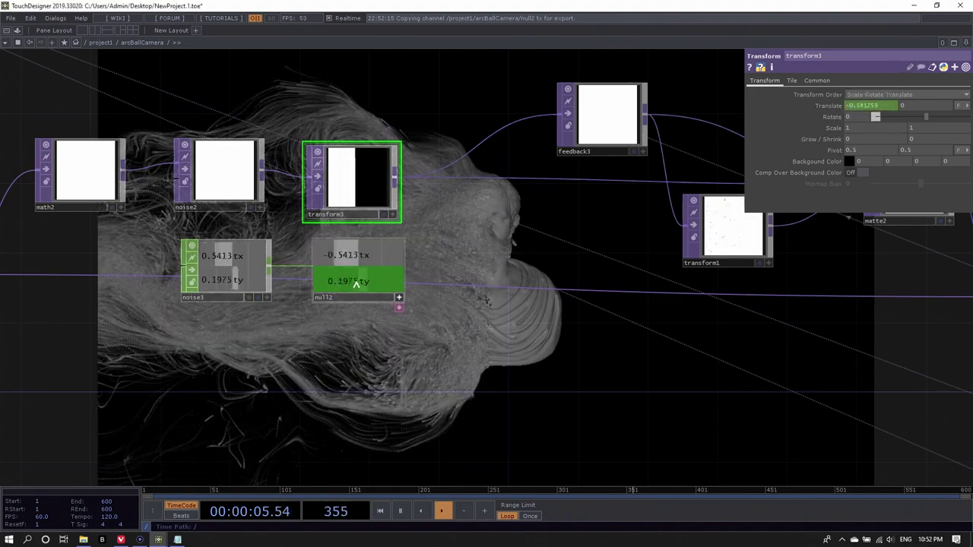
{"action": "left_click_drag", "start_coordinate": [350, 280], "coordinate": [916, 90]}
{"action": "left_click", "coordinate": [916, 91]}
Step: Set transform3's tile Extend mode to Repeat and deactivate null2's viewer
{"action": "left_click", "coordinate": [791, 80]}
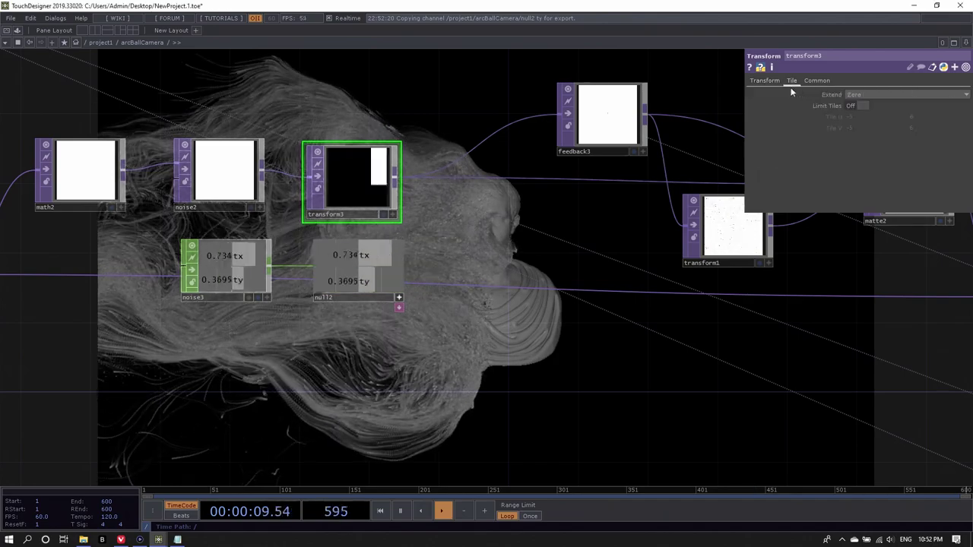
{"action": "left_click", "coordinate": [876, 95]}
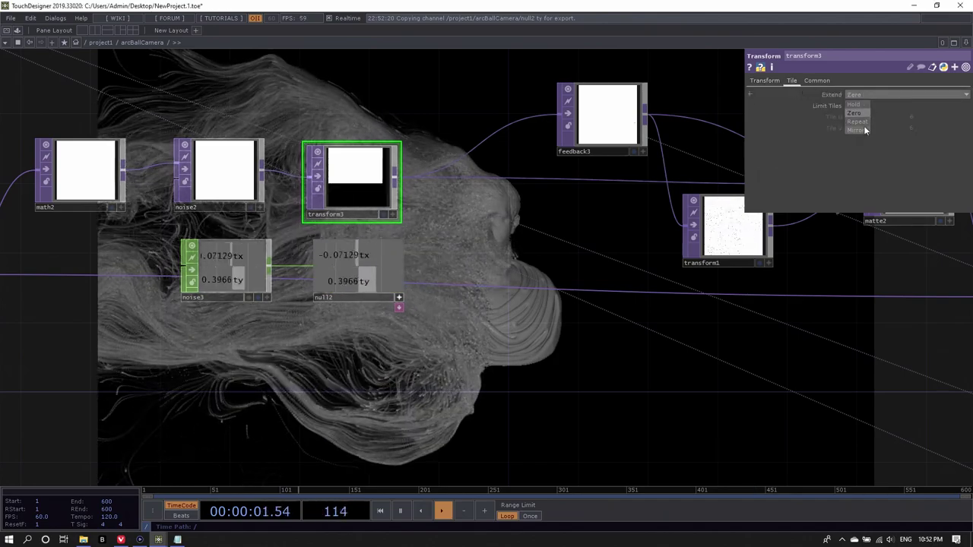
{"action": "left_click", "coordinate": [857, 122]}
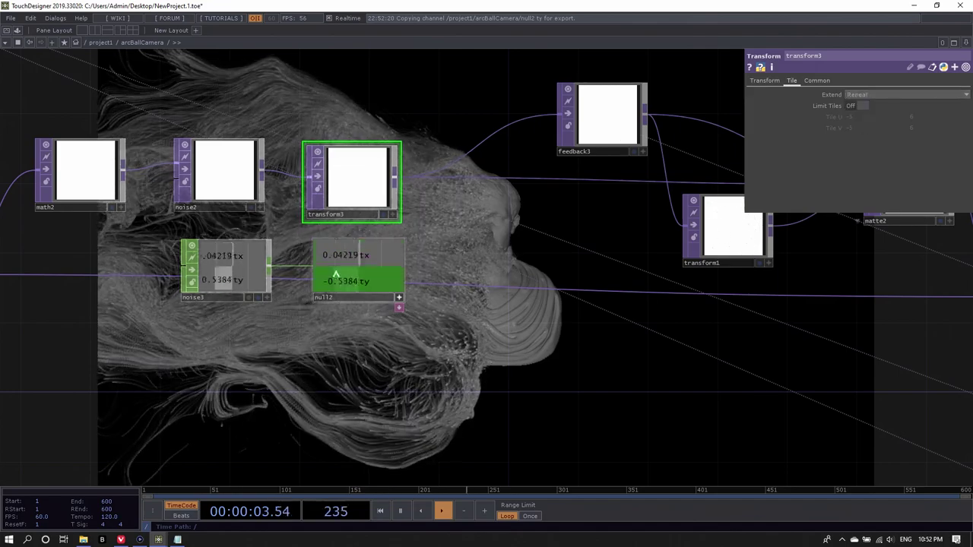
{"action": "left_click", "coordinate": [397, 299]}
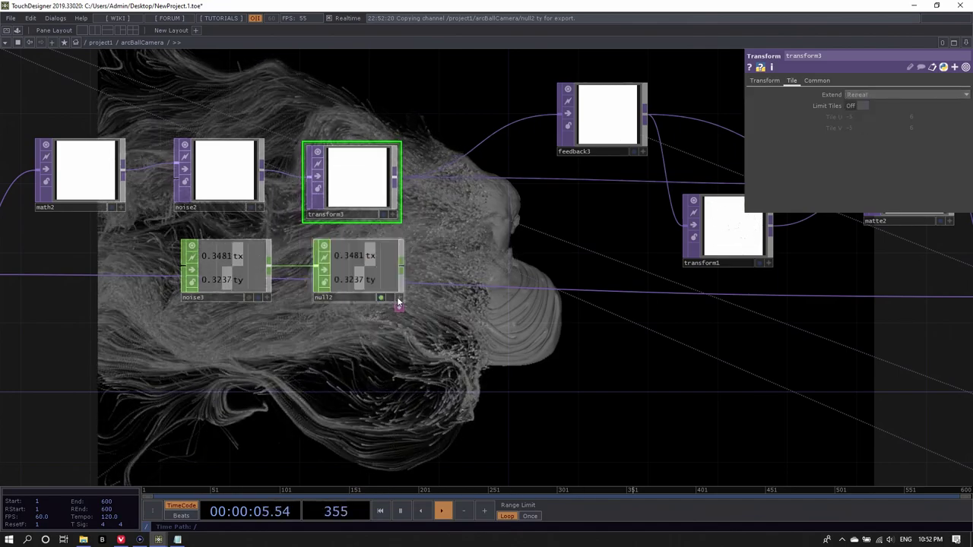
Step: Inspect the rendered bust particles in a floating arcBallCamera viewer window, and close the window
{"action": "left_click_drag", "start_coordinate": [397, 374], "coordinate": [352, 347]}
{"action": "scroll", "coordinate": [254, 340], "scroll_direction": "down", "scroll_amount": 6}
{"action": "scroll", "coordinate": [352, 347], "scroll_direction": "down", "scroll_amount": 4}
{"action": "left_click_drag", "start_coordinate": [558, 398], "coordinate": [529, 351]}
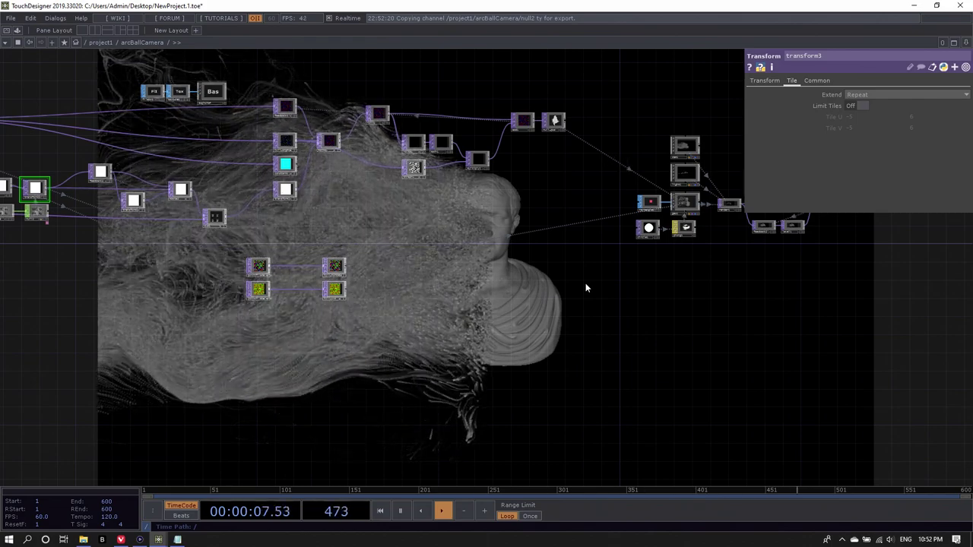
{"action": "left_click", "coordinate": [18, 43]}
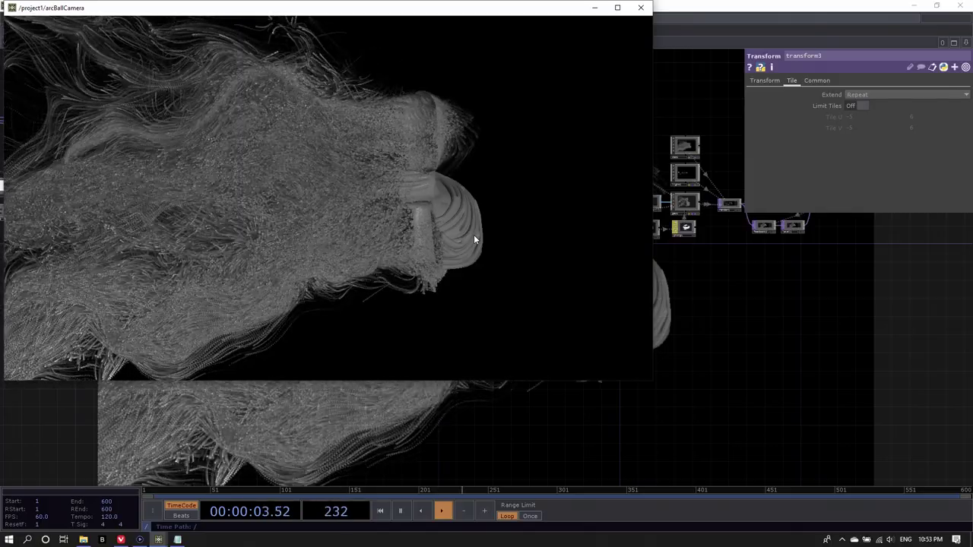
{"action": "left_click", "coordinate": [637, 9]}
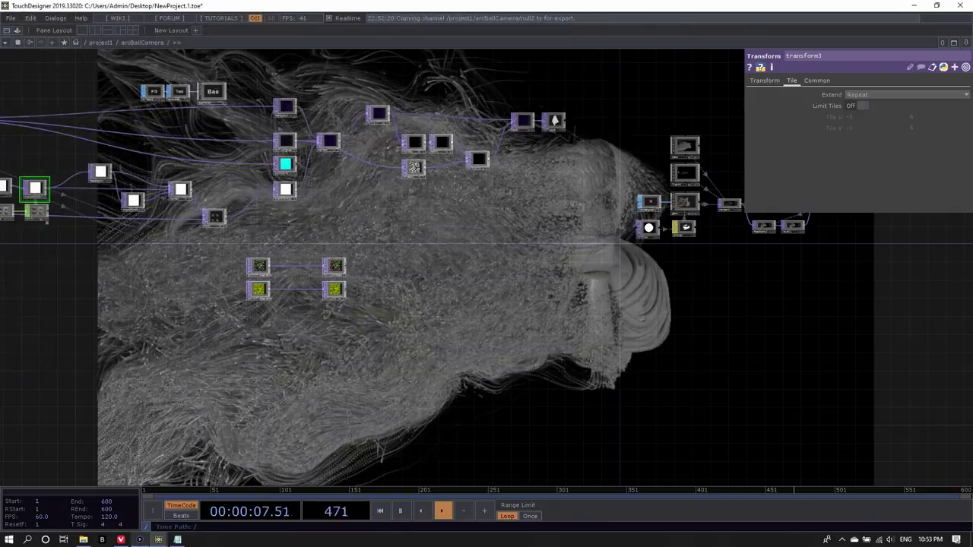